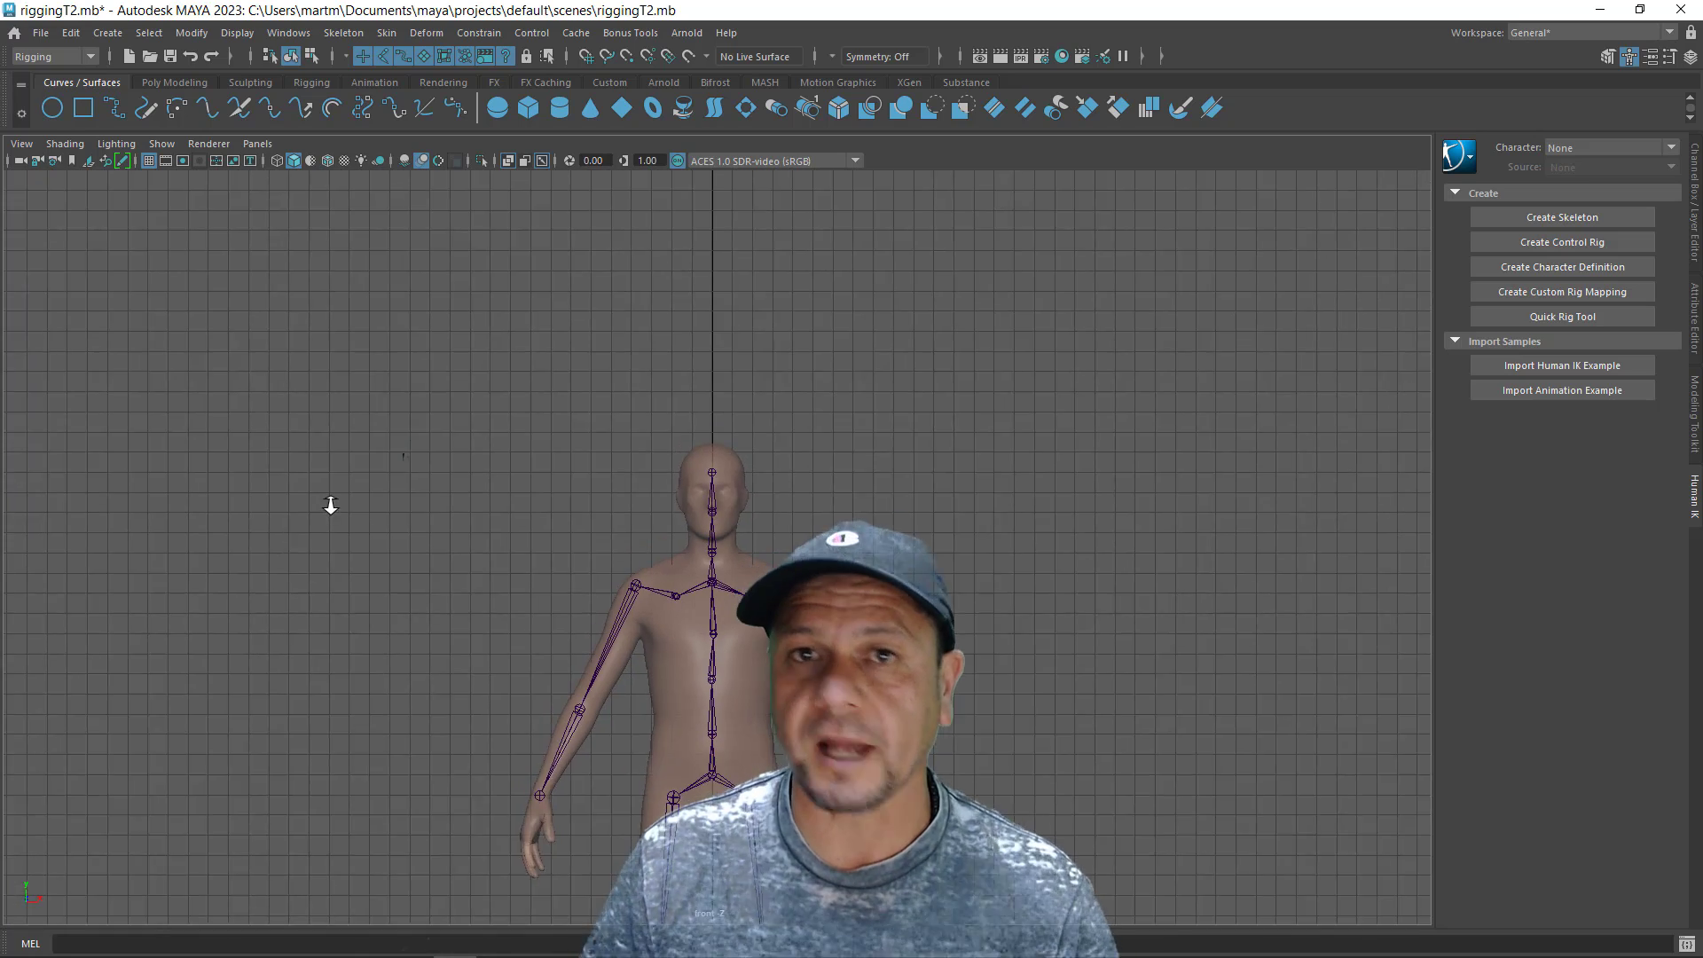
- Examine the rigged character and its skeleton in the front, side and perspective views
alt+middle_drag(897, 763, 897, 618)
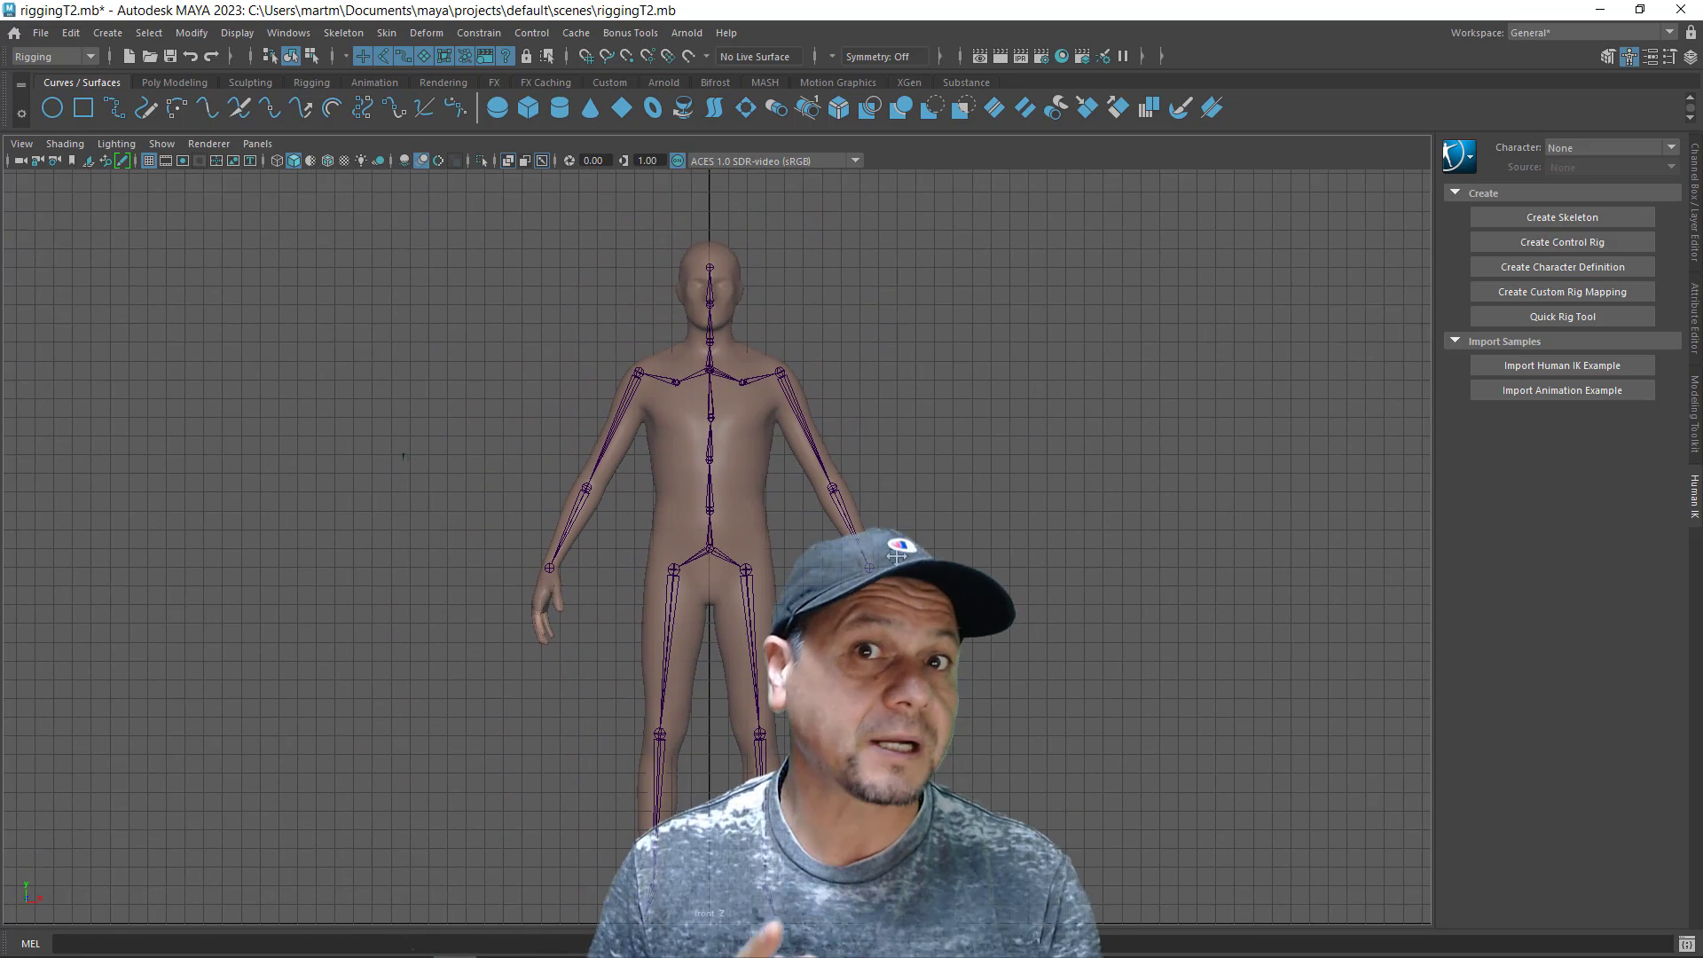
alt+right_drag(898, 618, 759, 510)
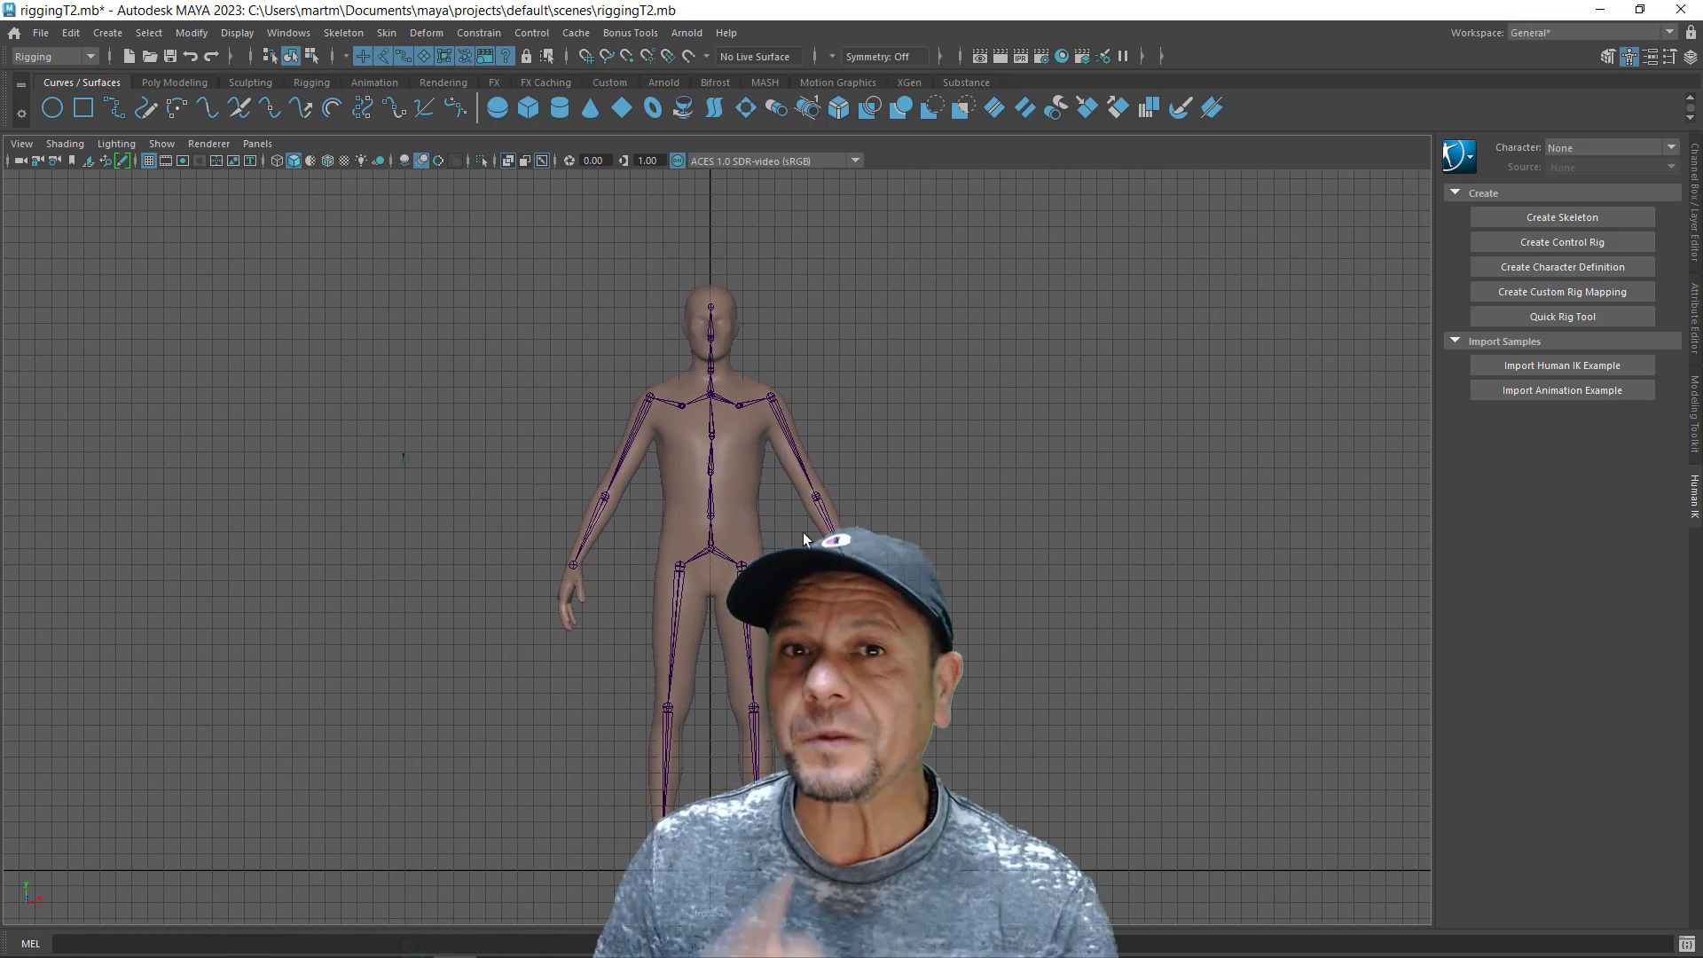
key(space)
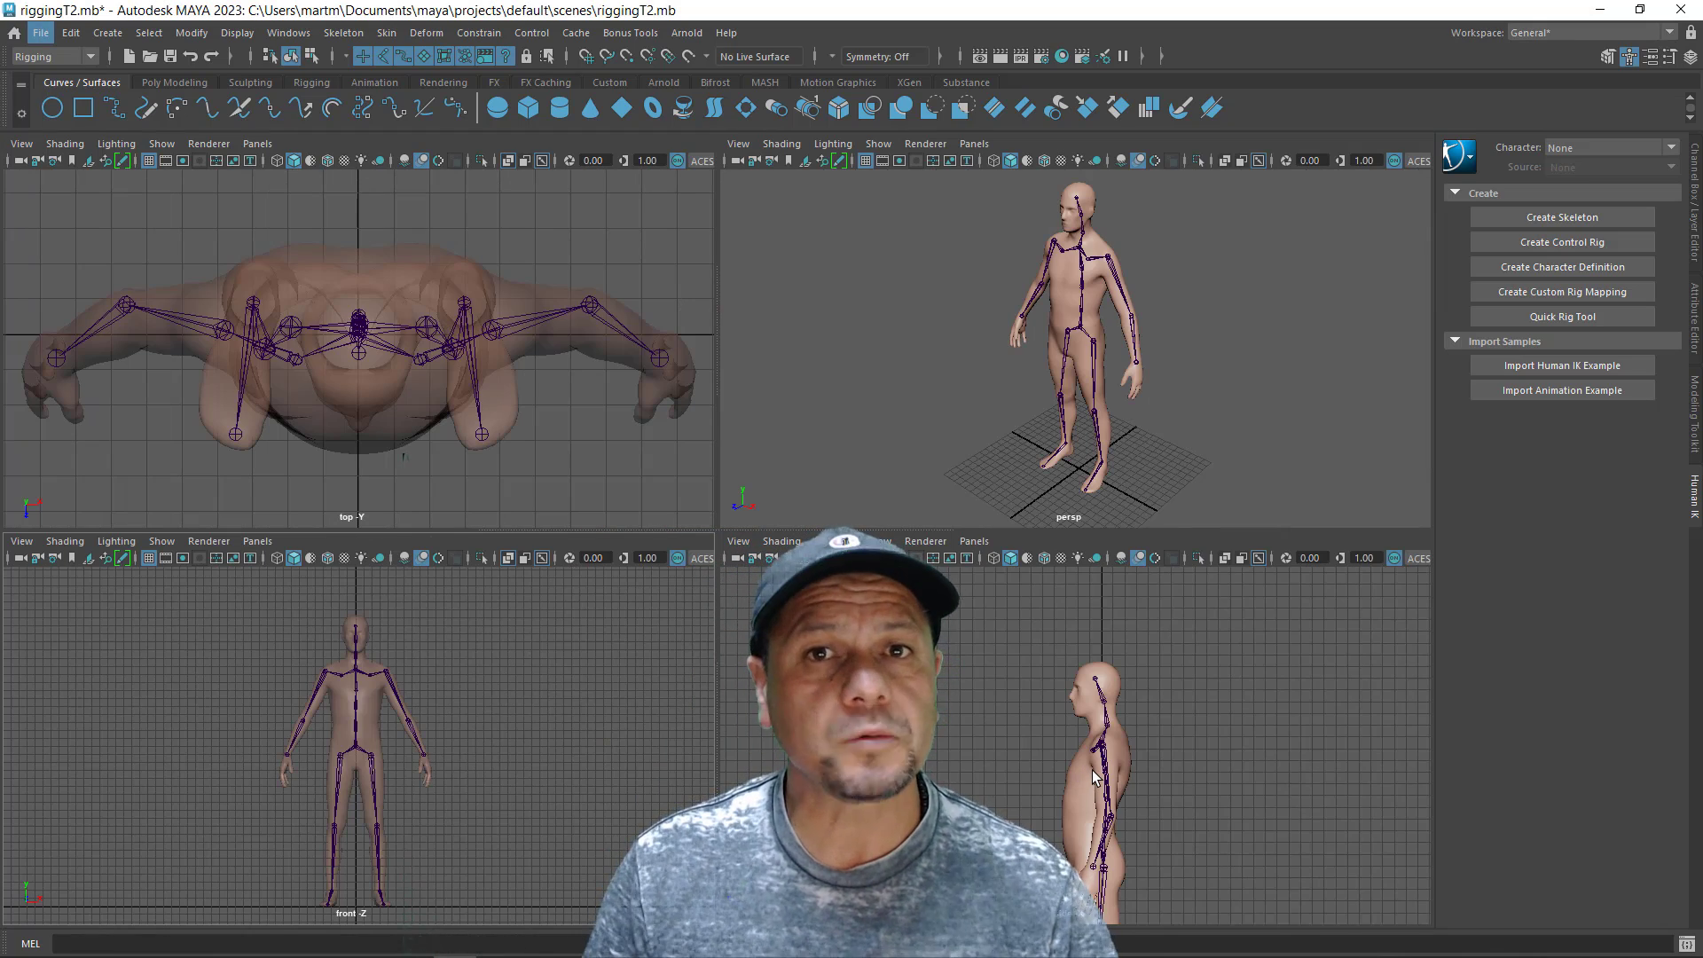
click(1092, 776)
key(space)
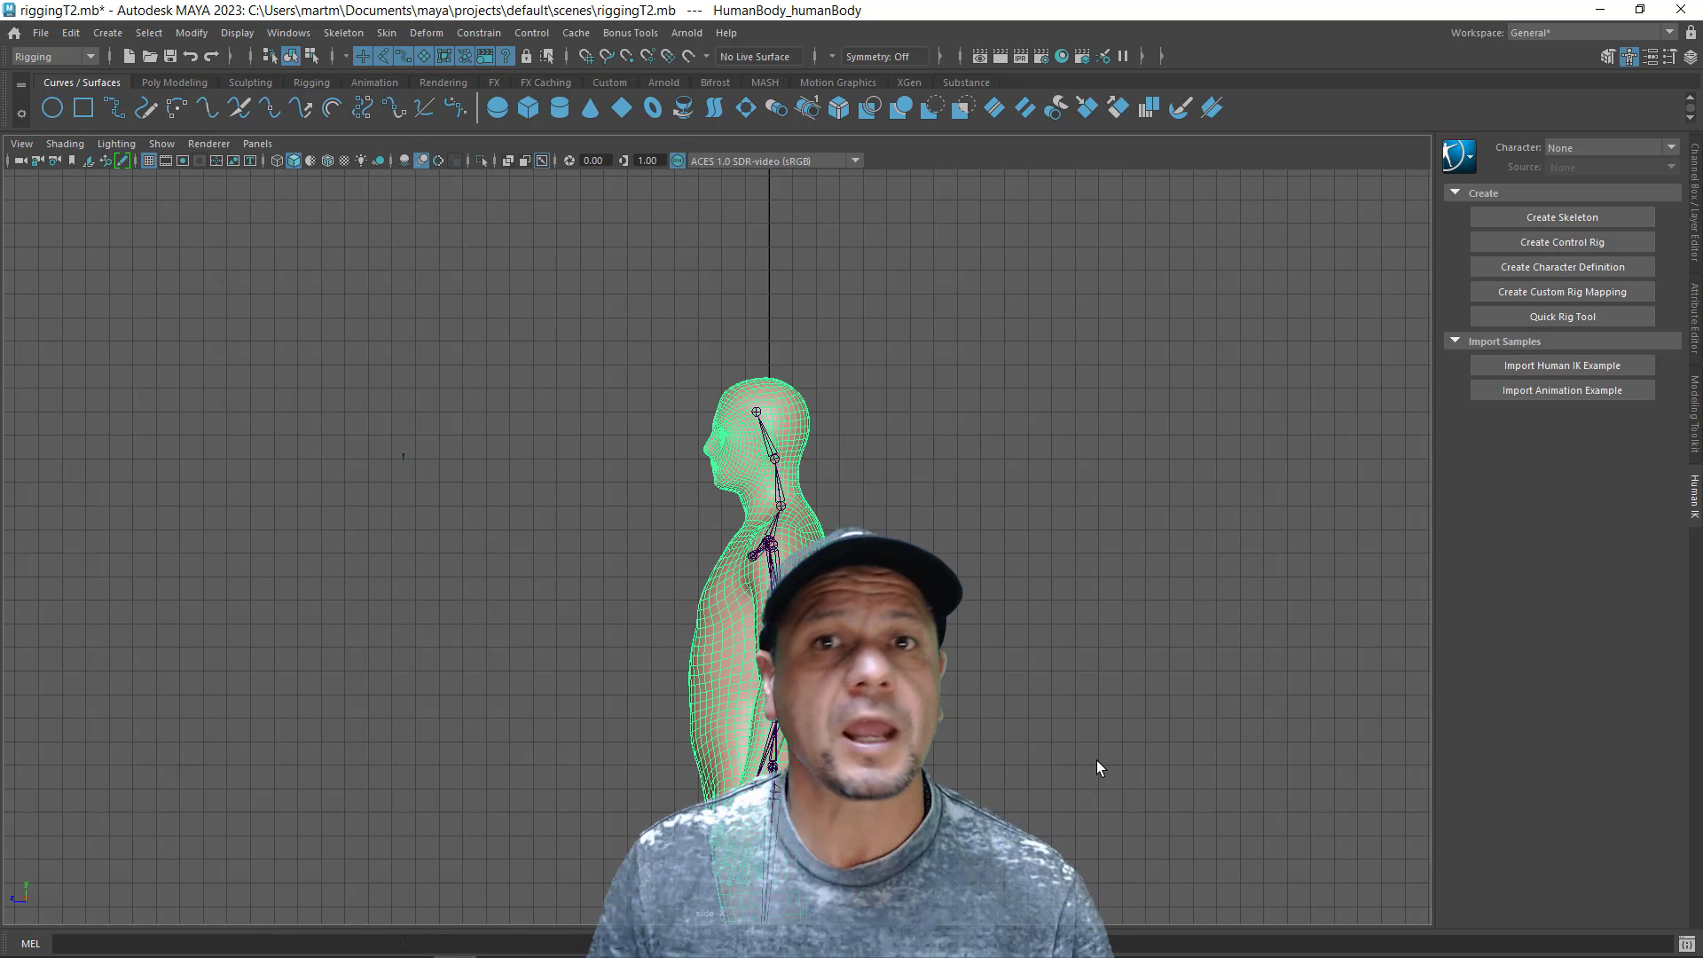
alt+middle_drag(1096, 769, 1119, 592)
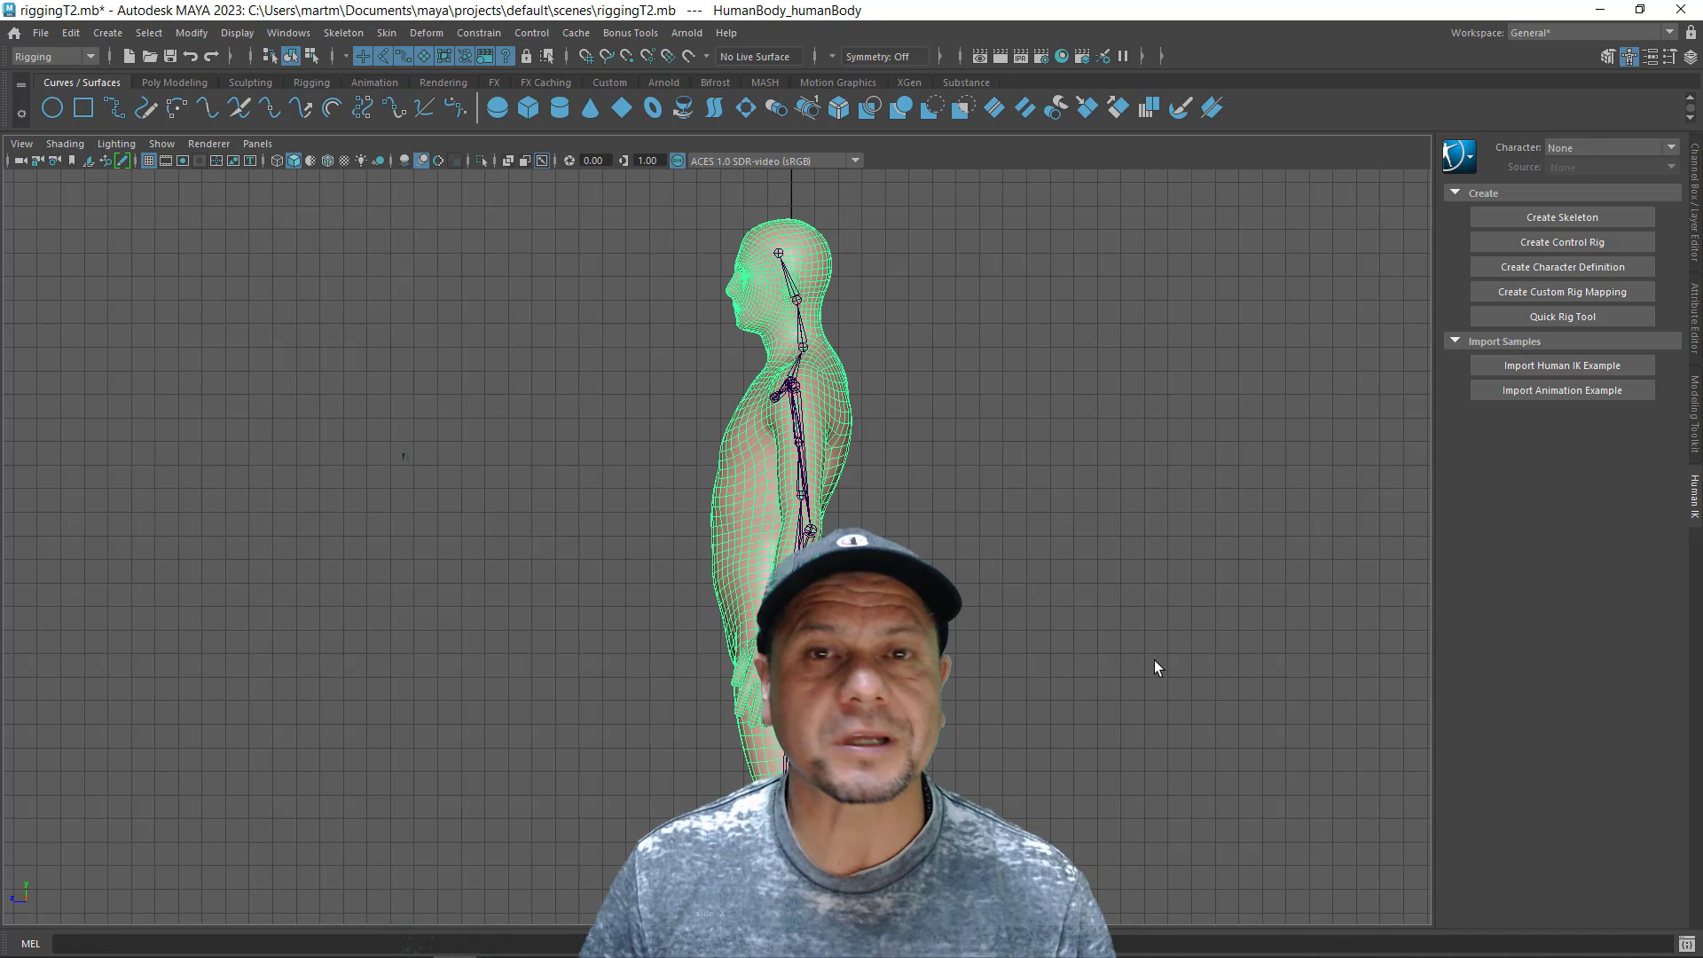
click(985, 679)
key(space)
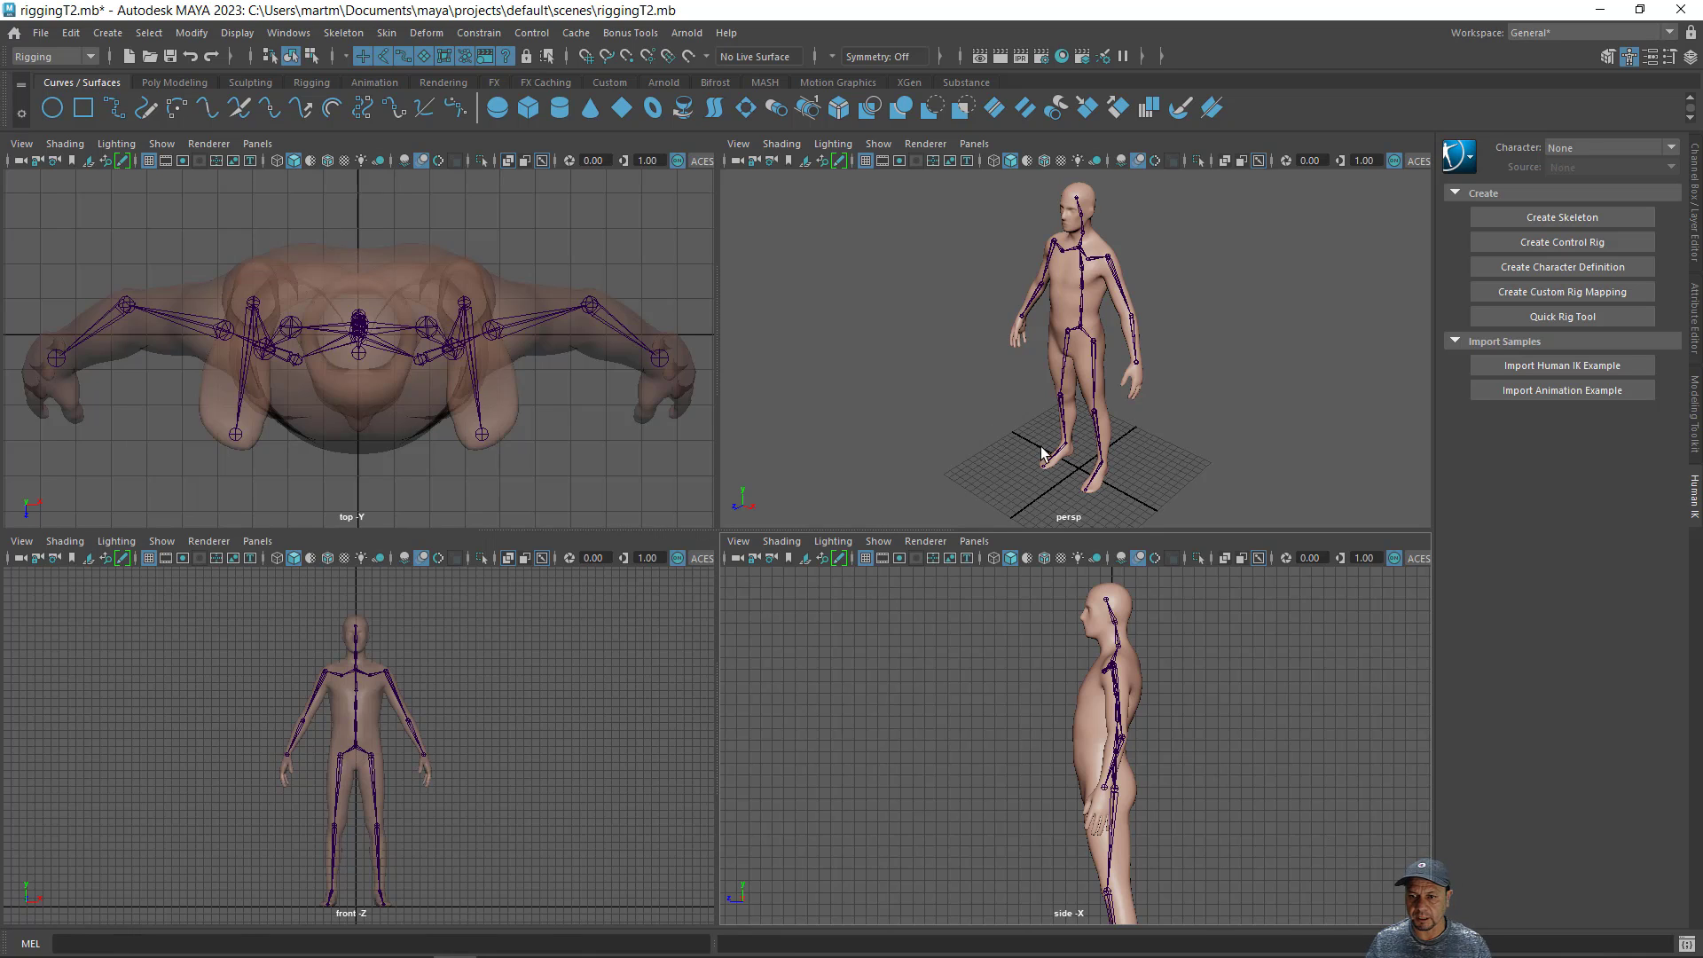
key(space)
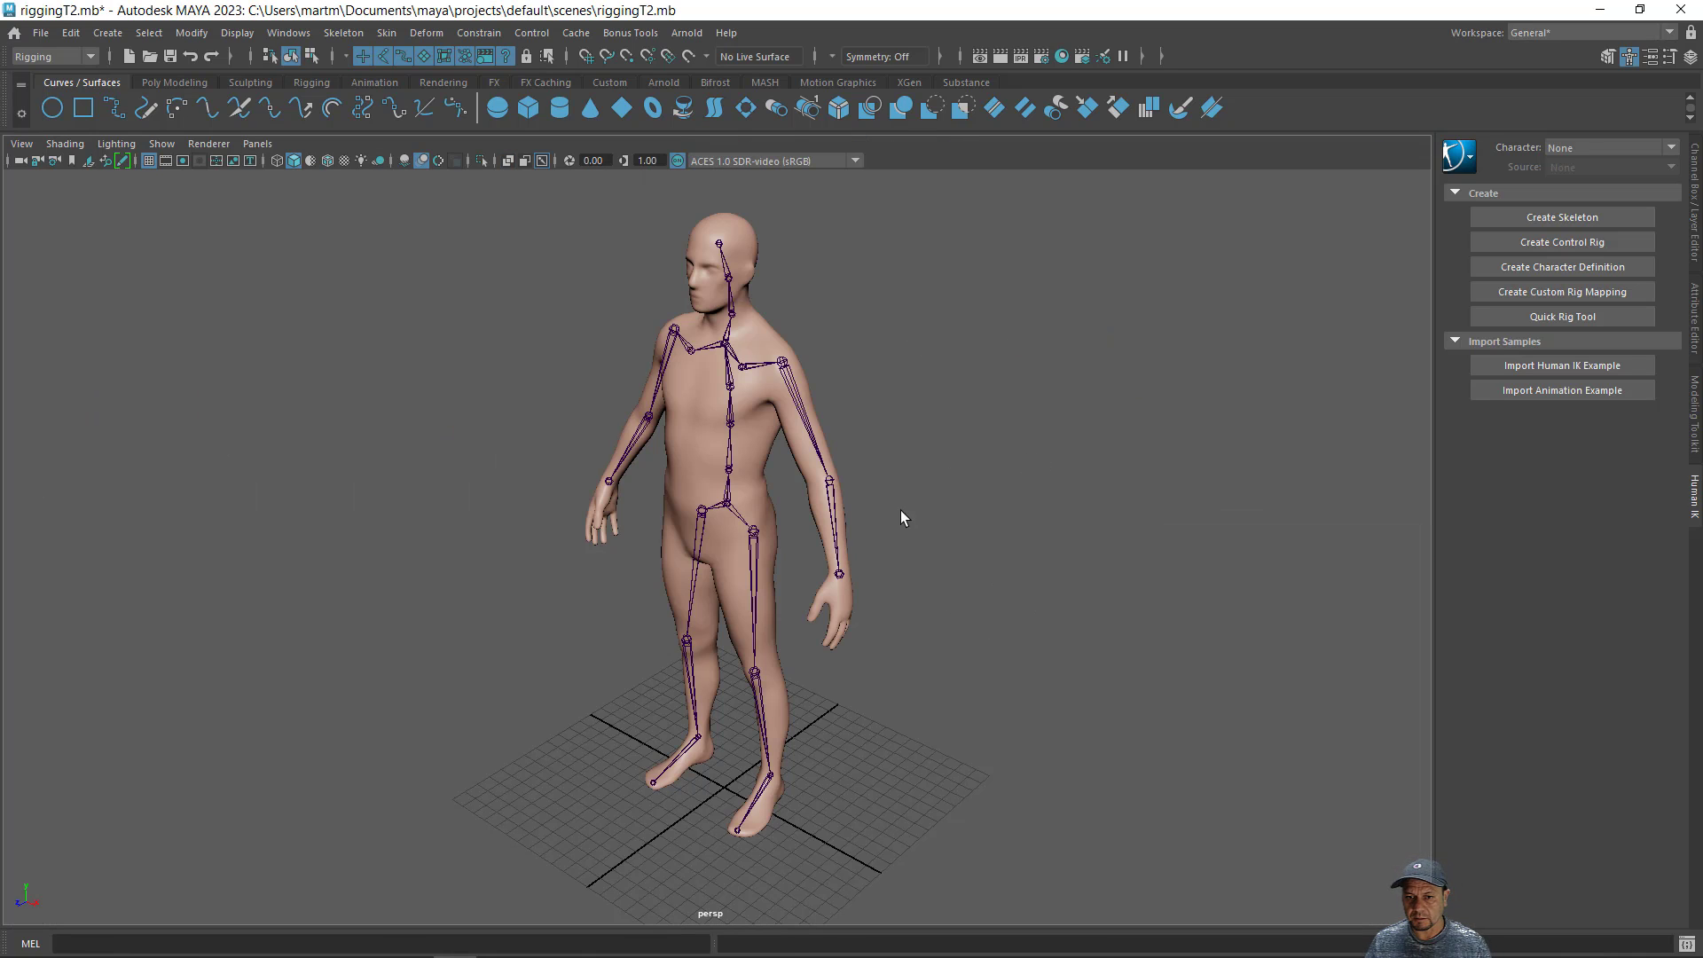
alt+drag(872, 511, 931, 505)
- Hide the human body mesh and examine the bare skeleton from several angles
click(805, 477)
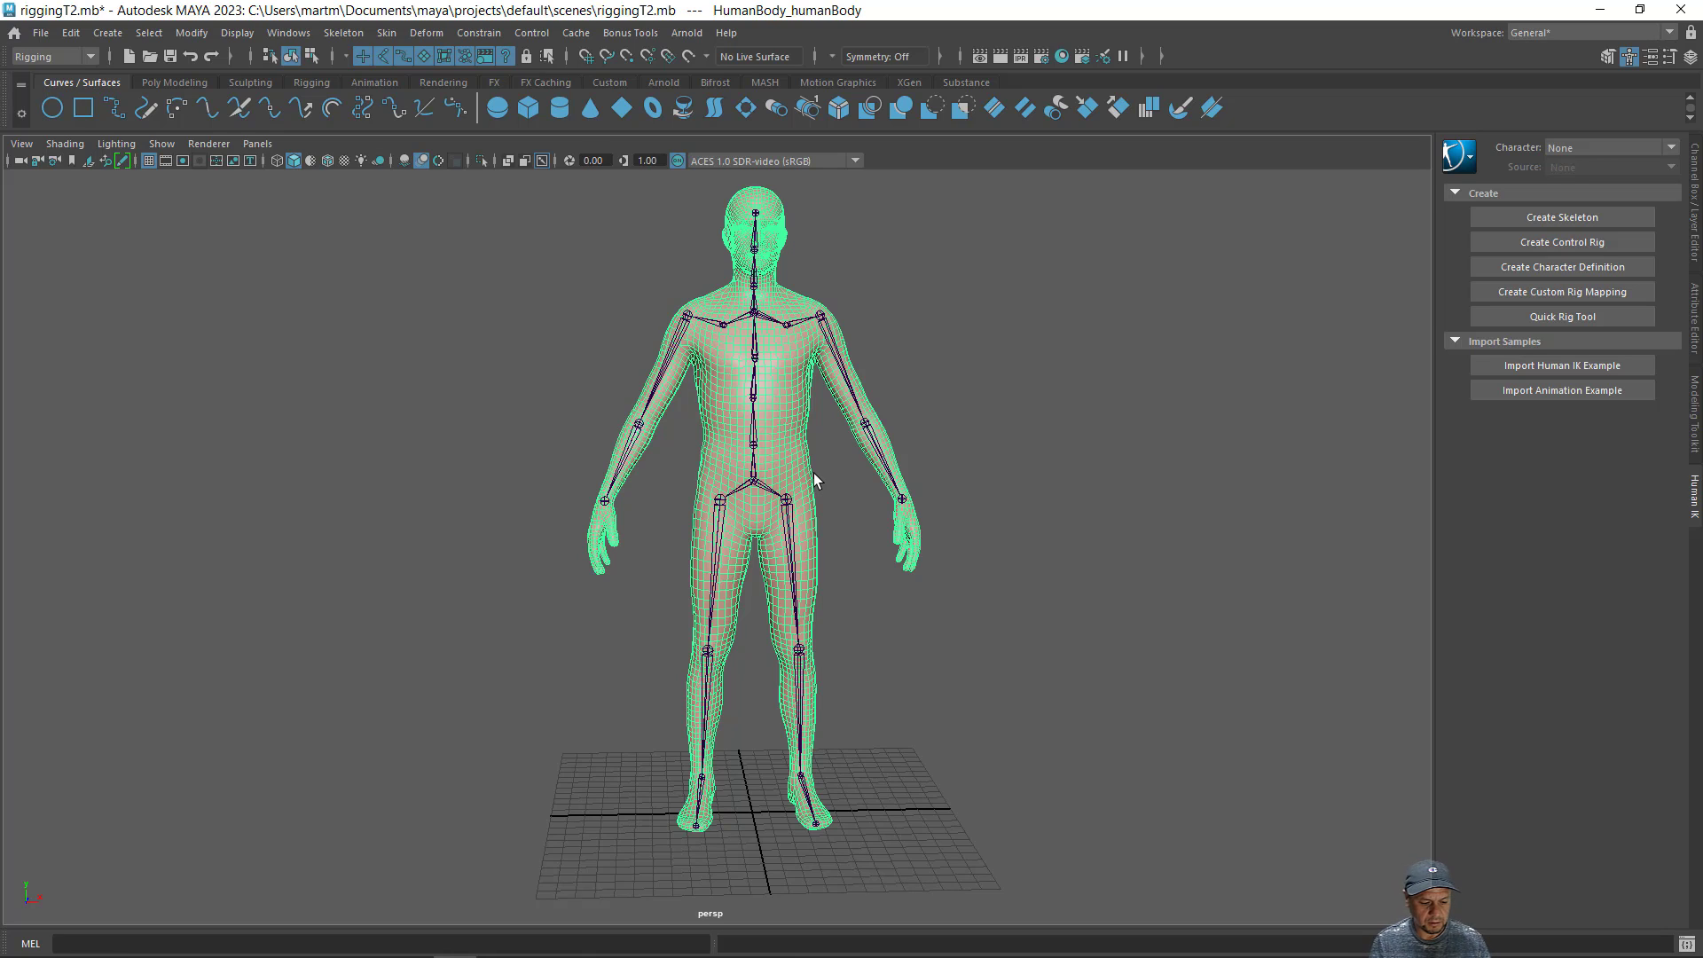
key(ctrl+h)
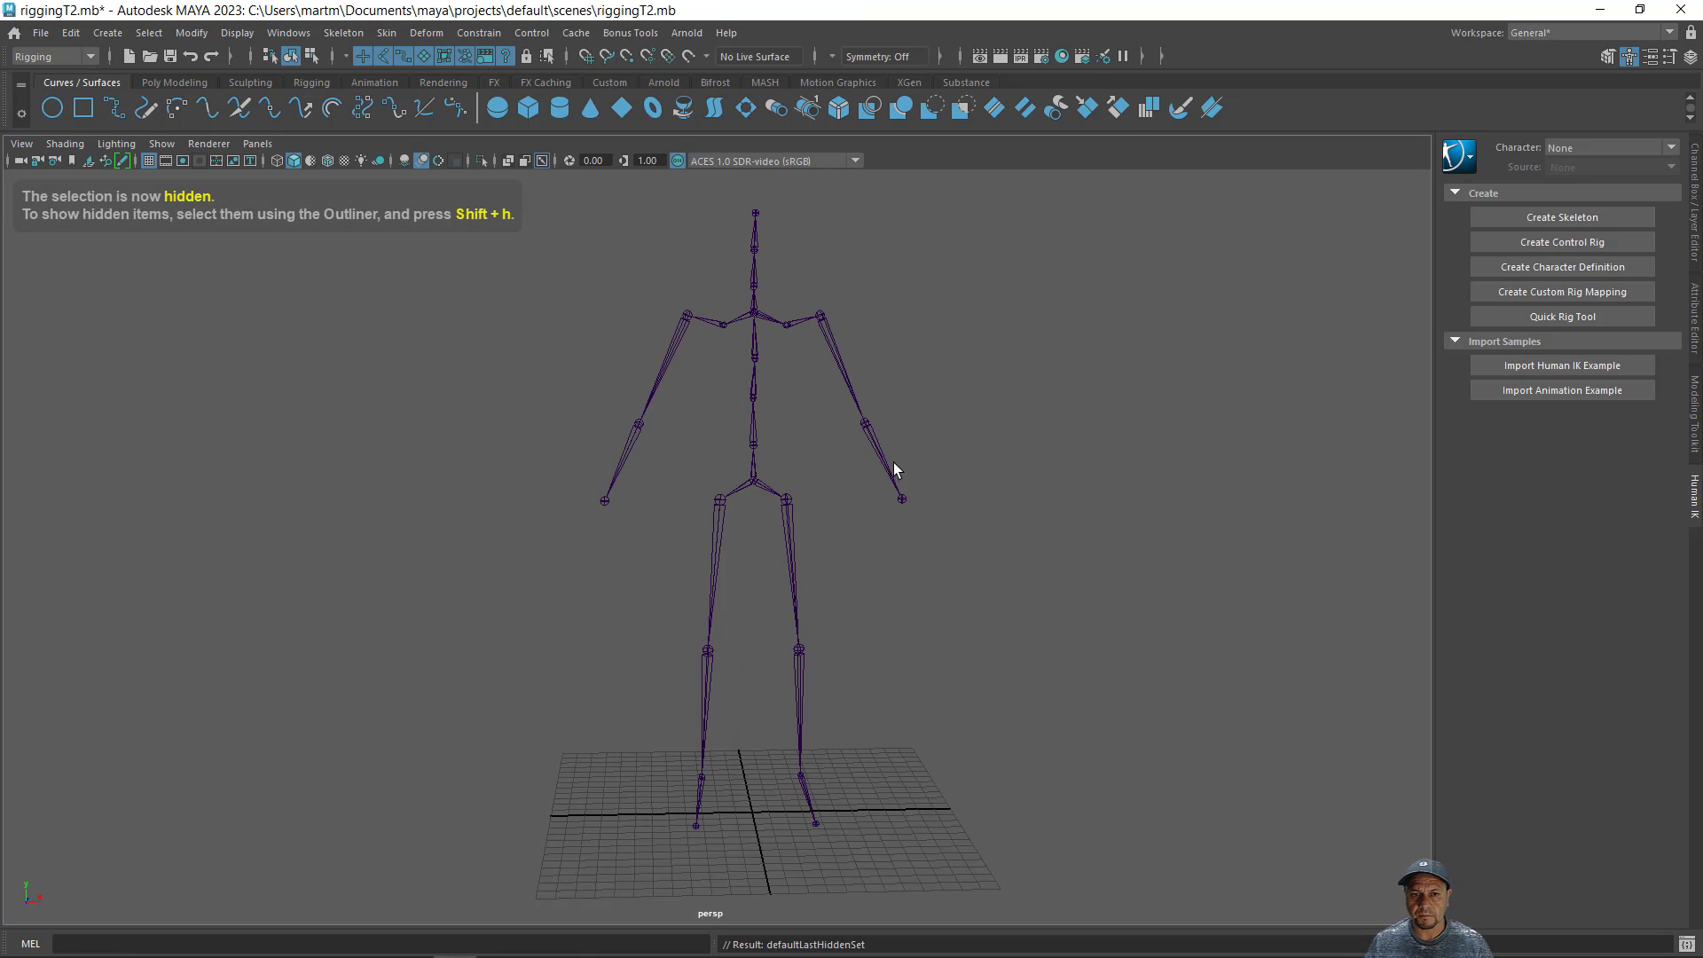
alt+drag(966, 506, 734, 532)
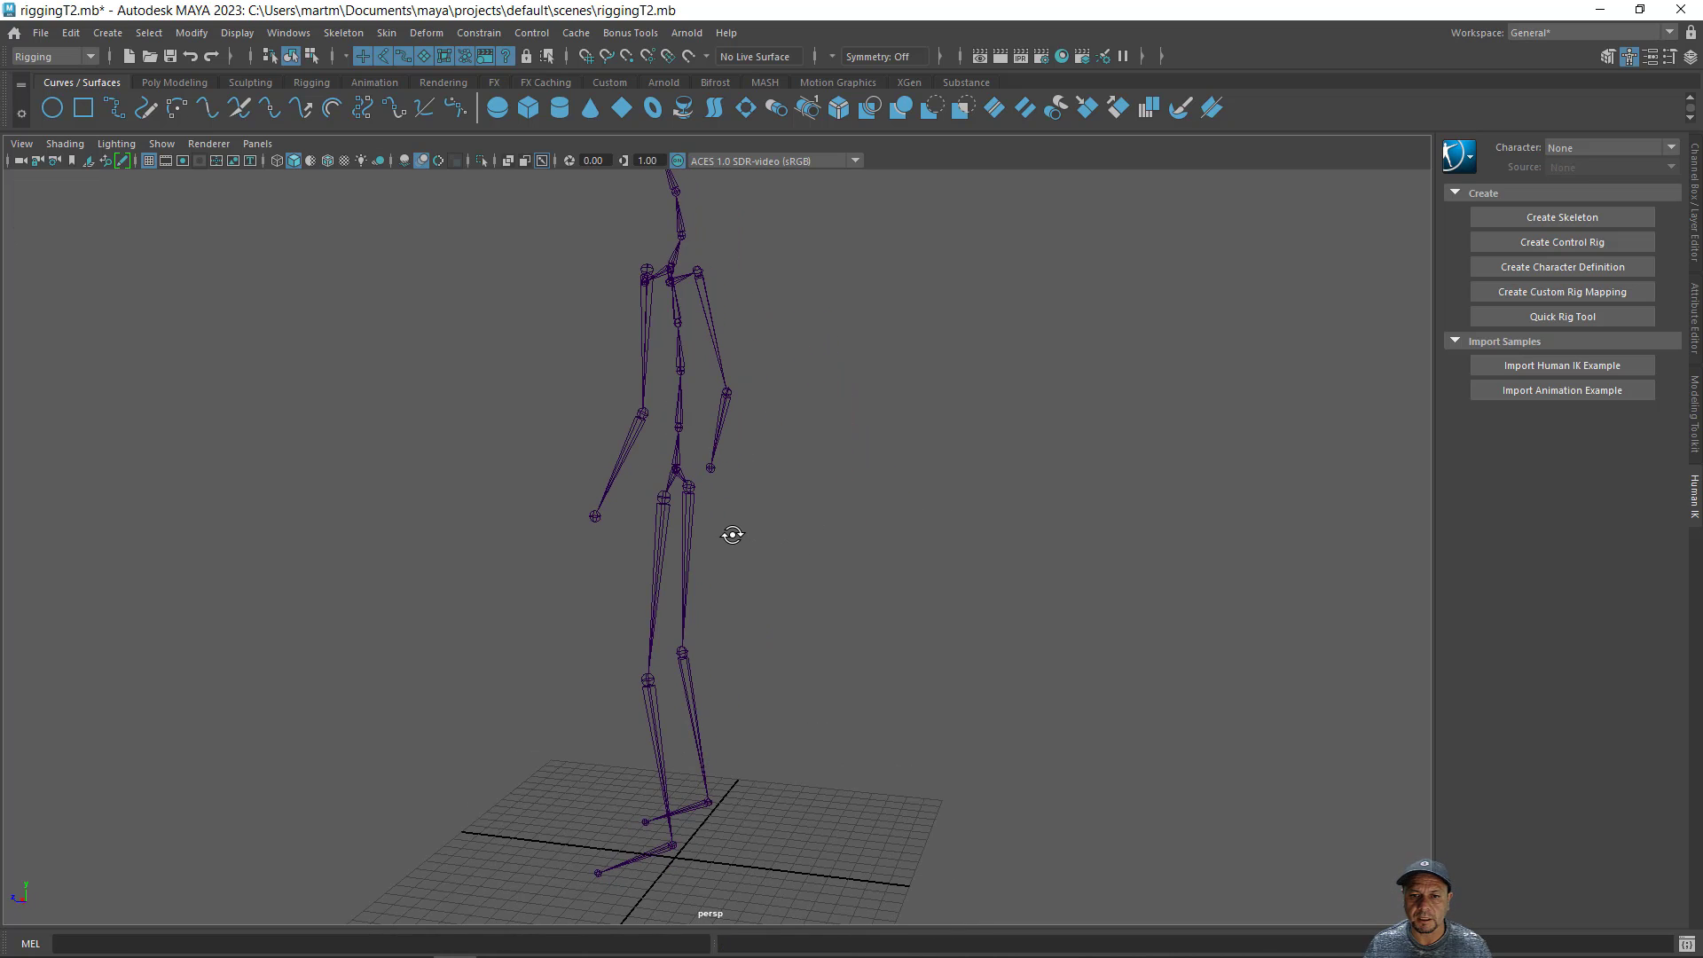
alt+middle_drag(733, 536, 802, 638)
alt+drag(802, 639, 920, 533)
scroll(872, 524, down, 1)
alt+middle_drag(871, 523, 875, 467)
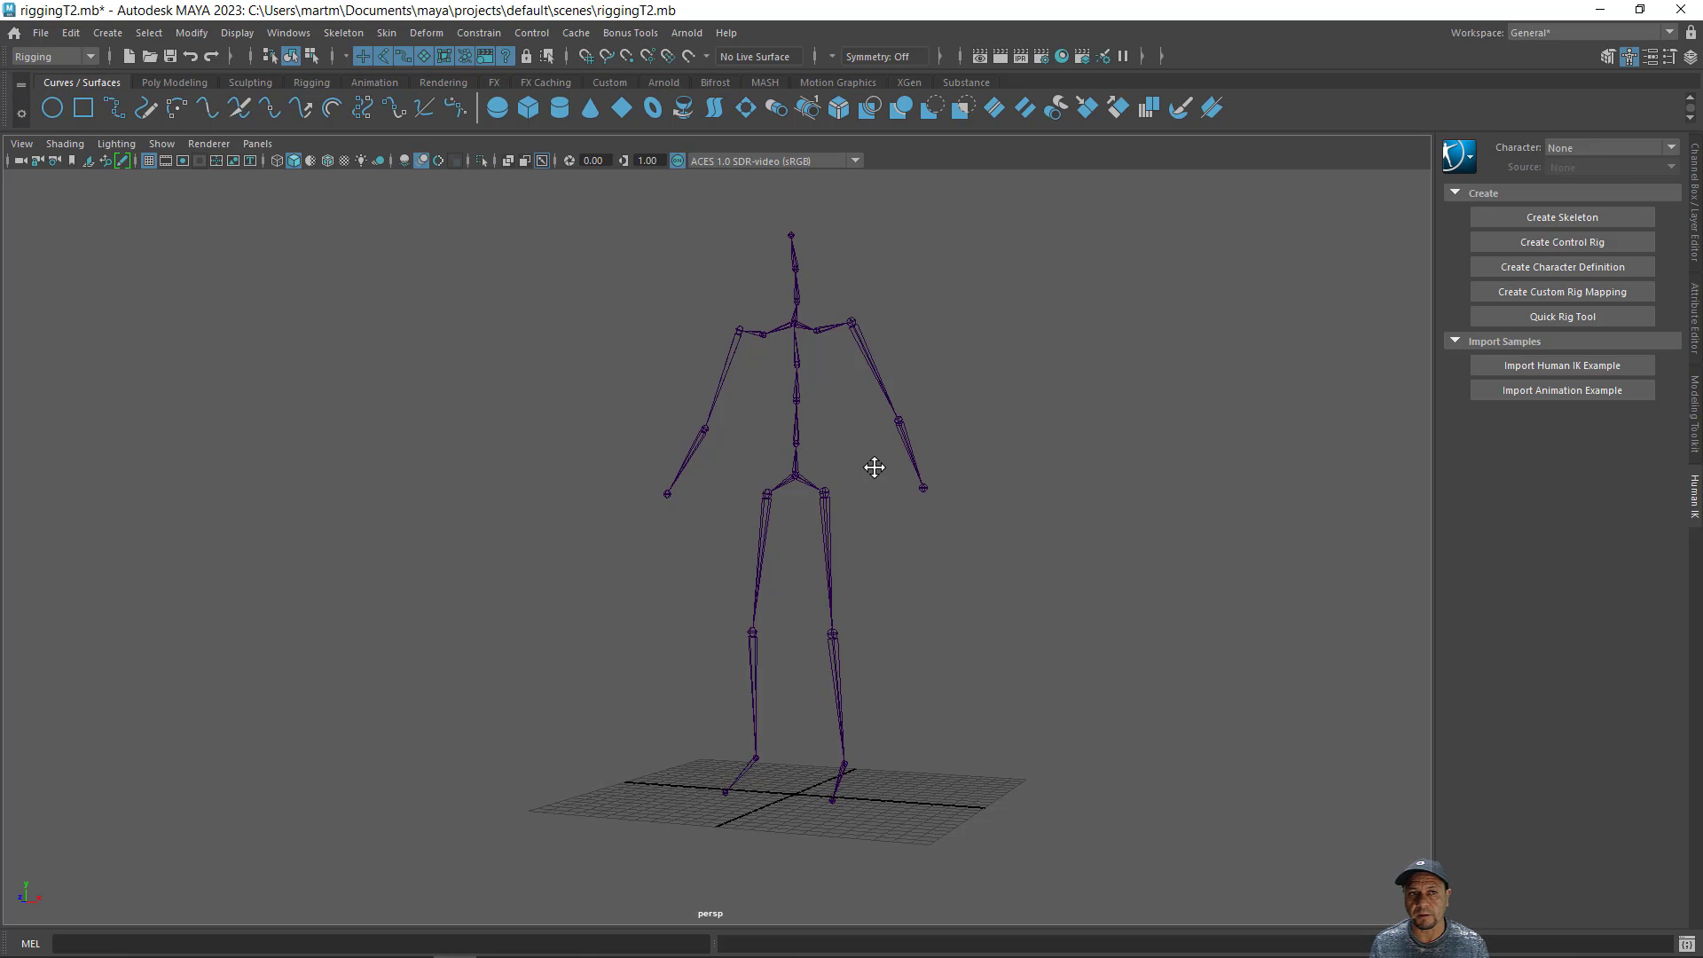
alt+middle_drag(874, 467, 812, 531)
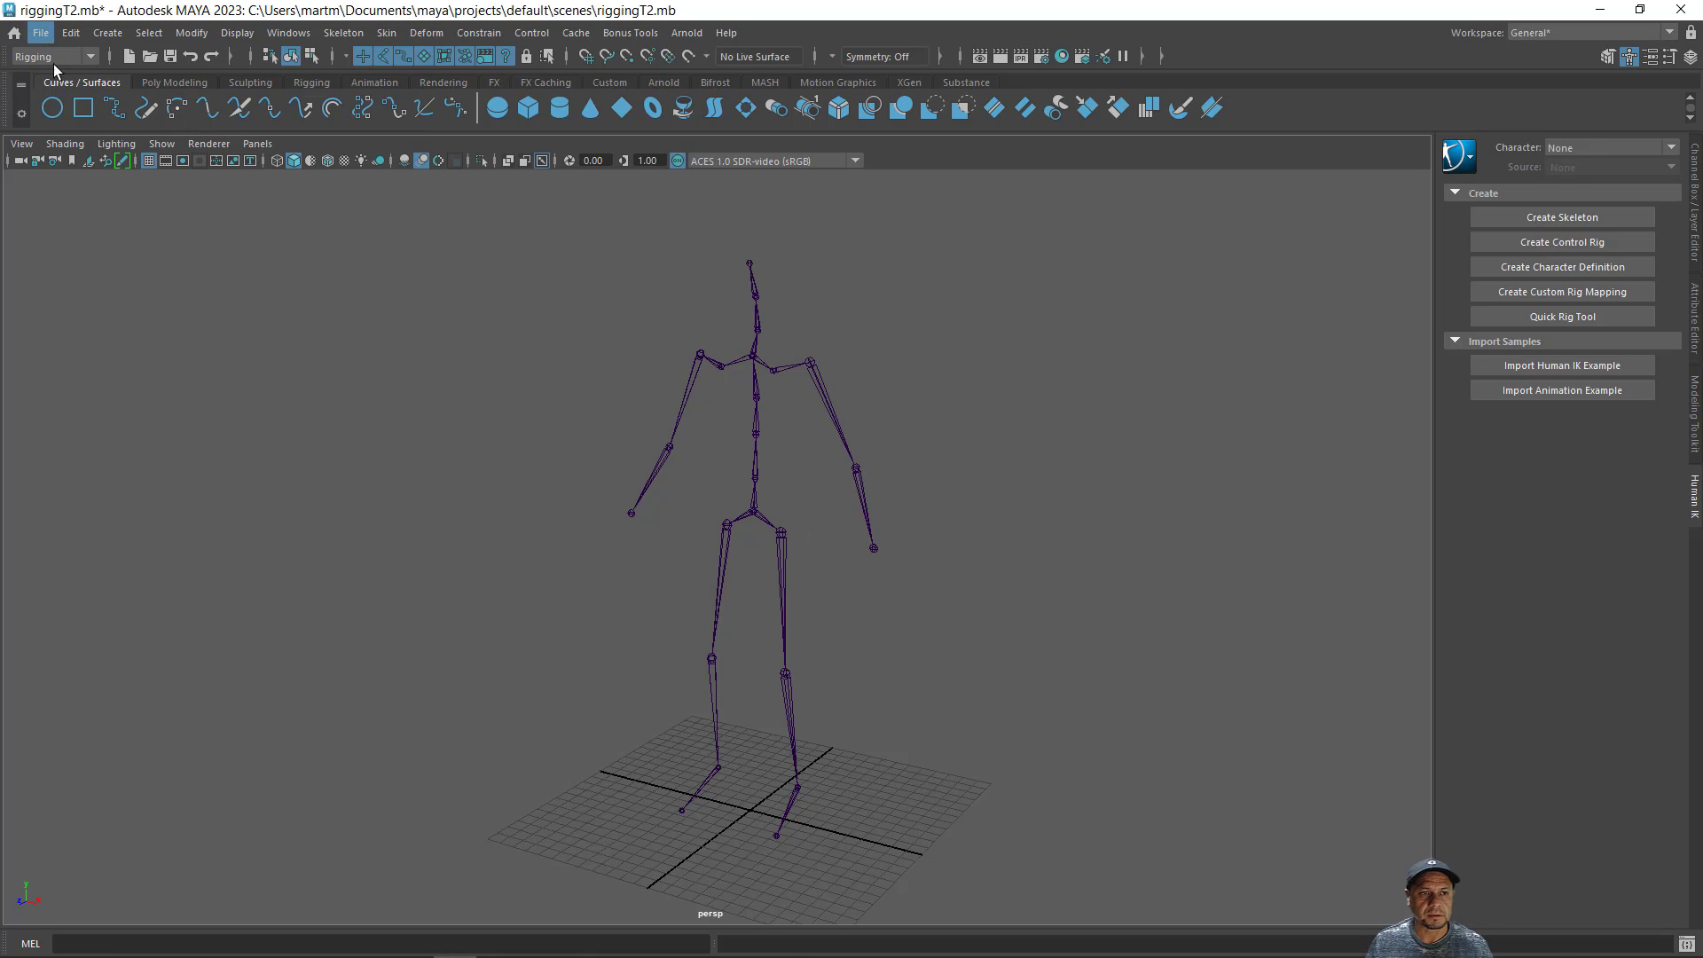
- Start a new scene, discarding the changes to riggingT2.mb
click(40, 33)
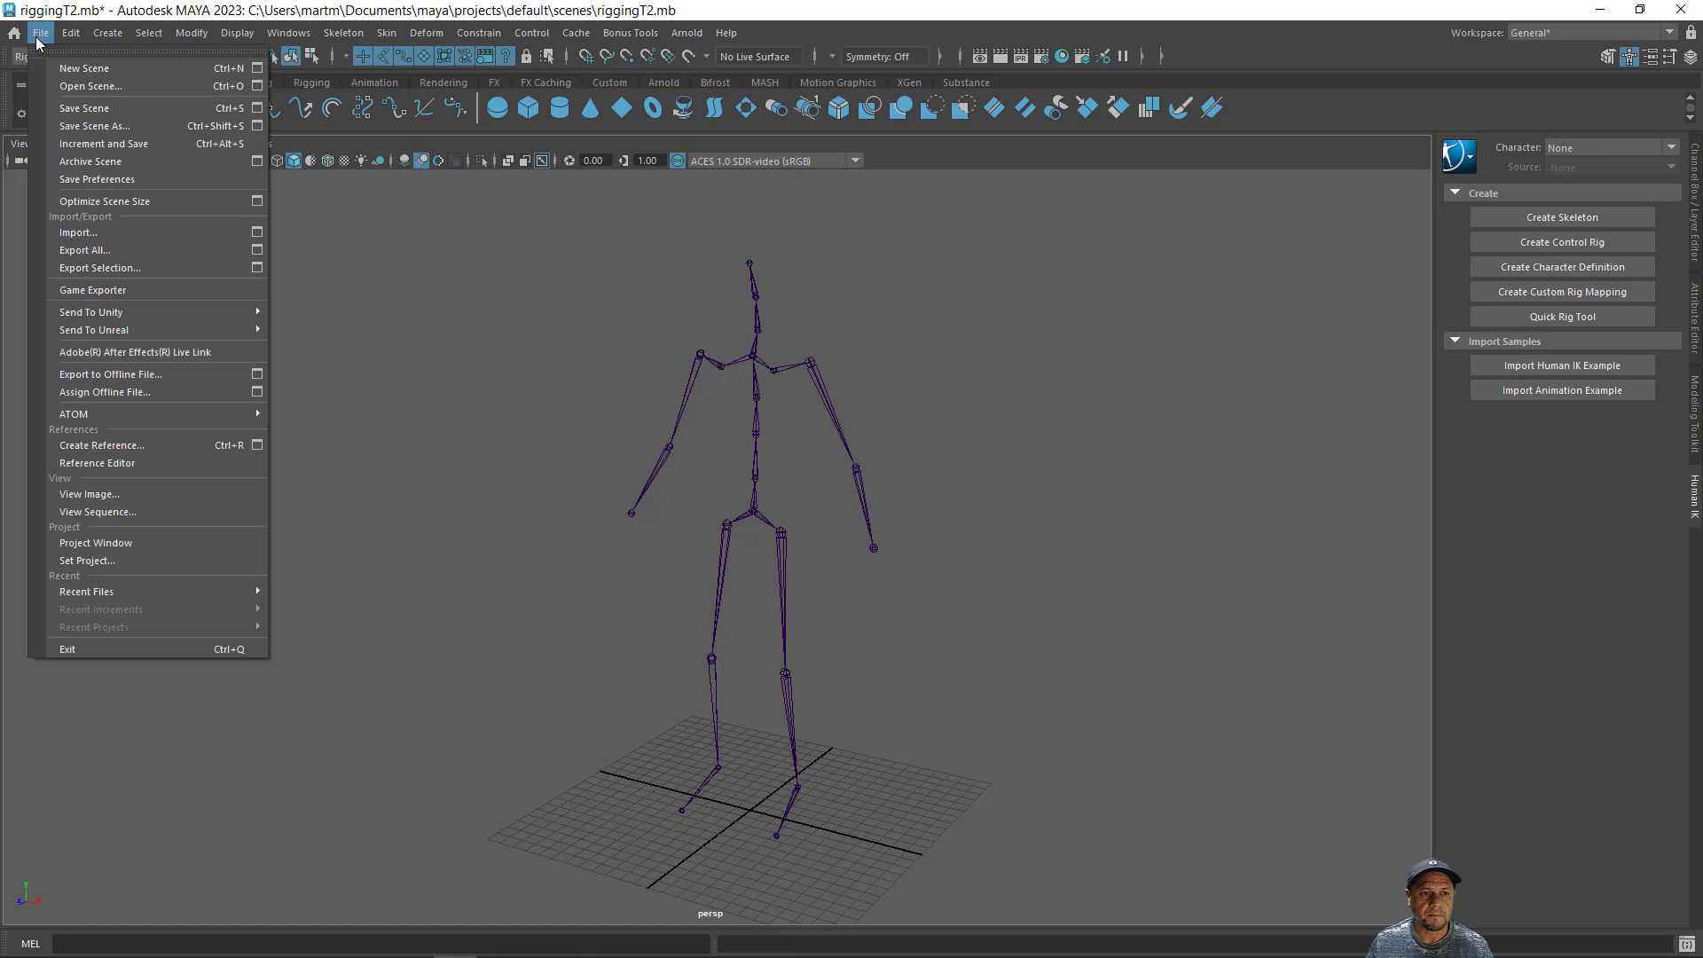
click(85, 69)
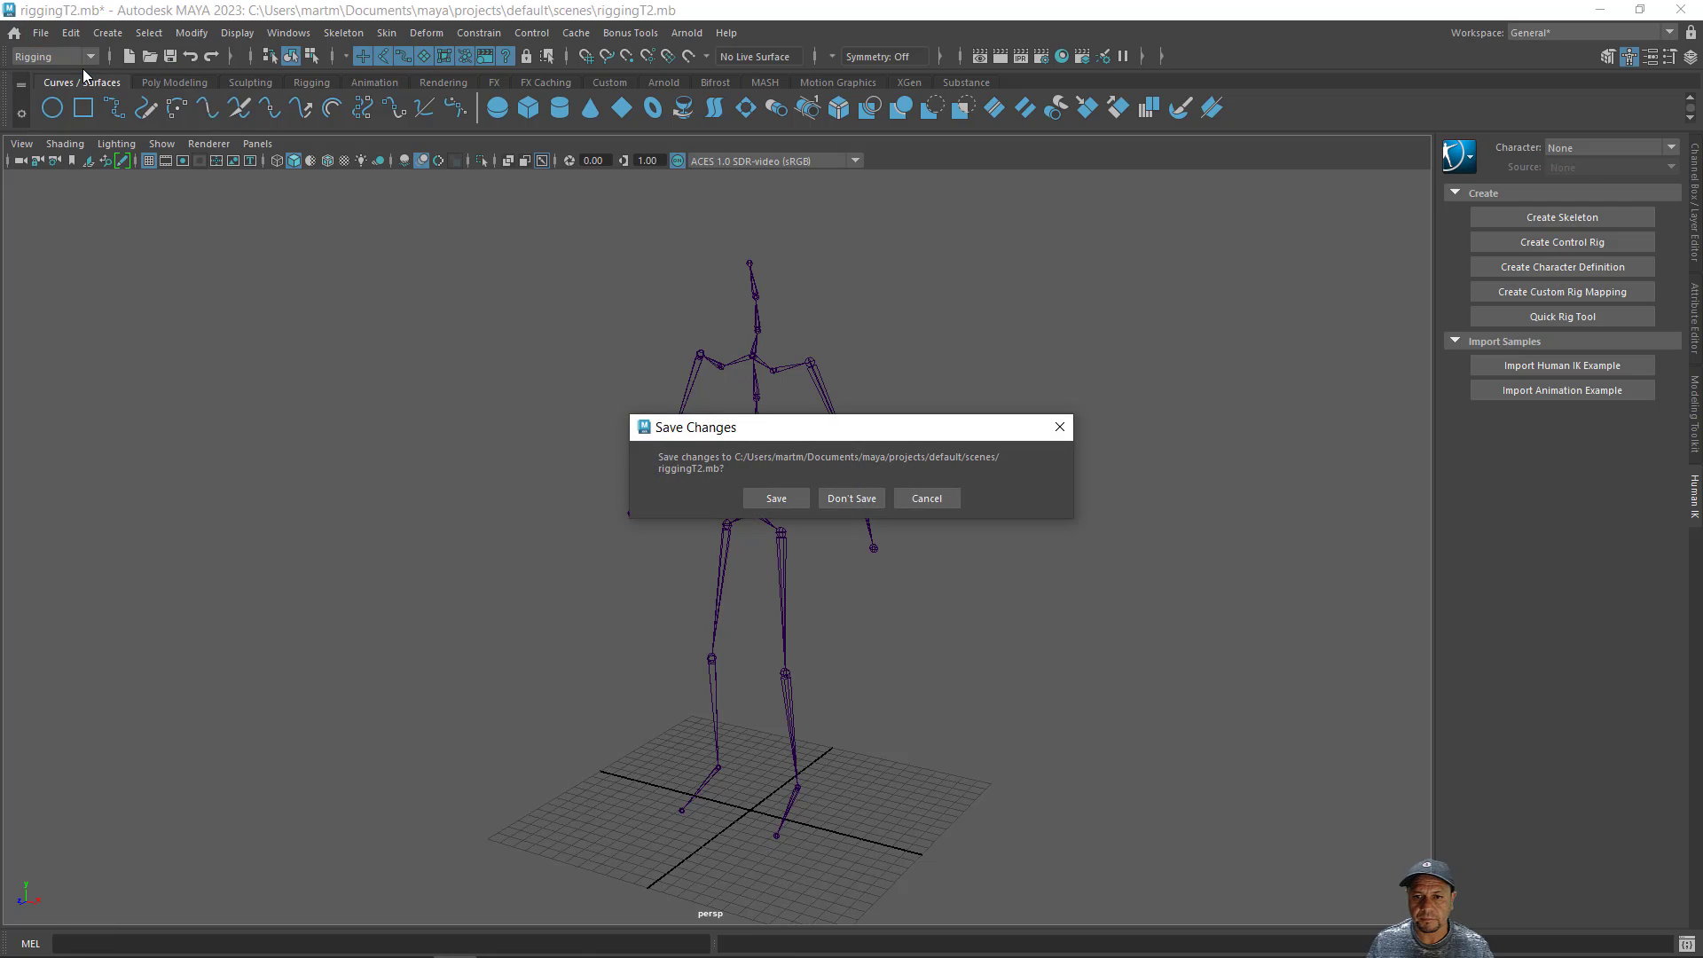
click(838, 499)
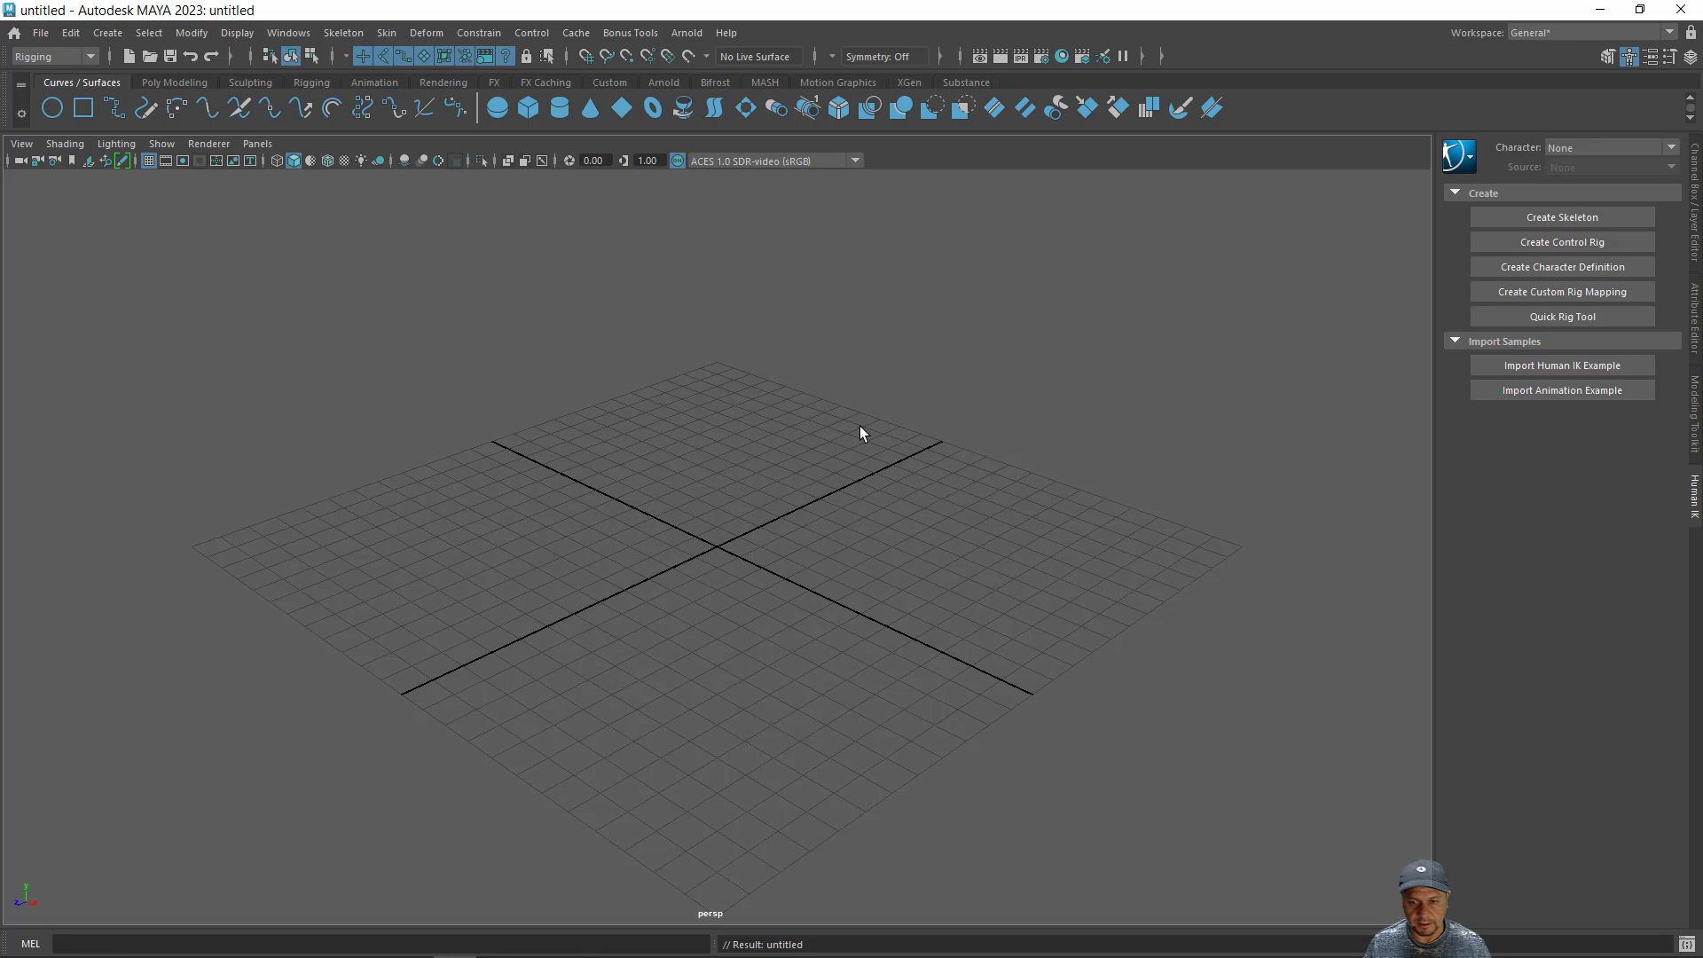
- Display the Channel Box and the Poly Modeling tools for the empty scene
alt+middle_drag(859, 426, 876, 392)
alt+right_drag(877, 392, 813, 384)
alt+middle_drag(814, 385, 811, 409)
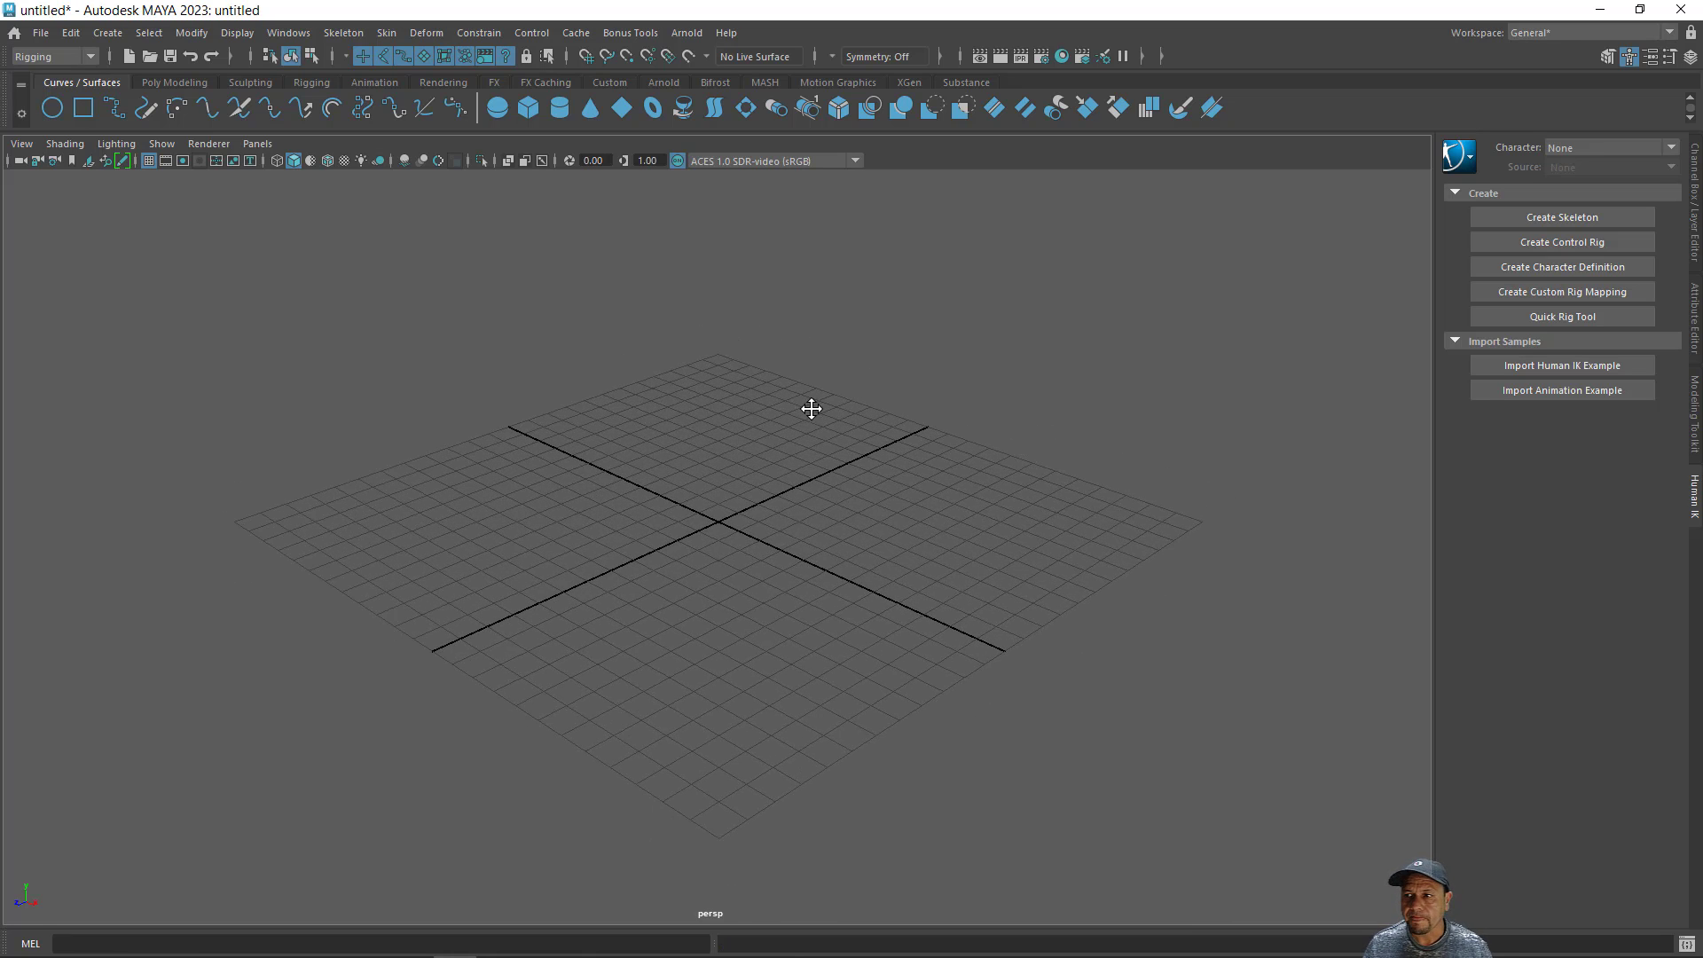
click(1695, 191)
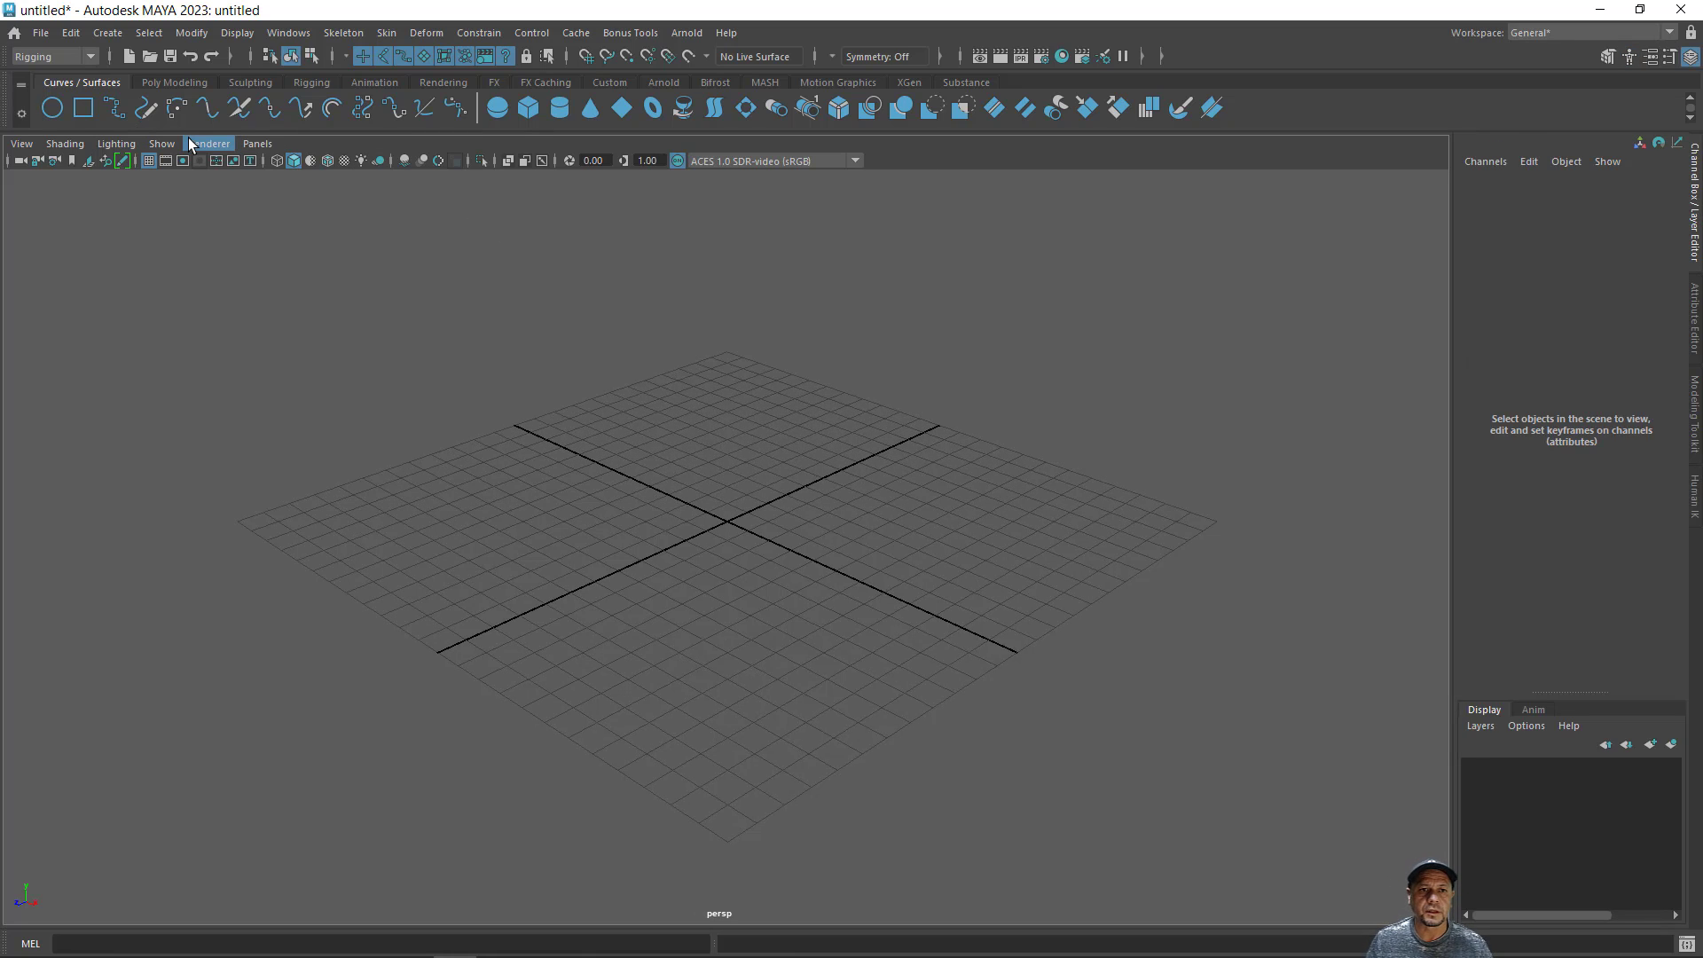
click(168, 82)
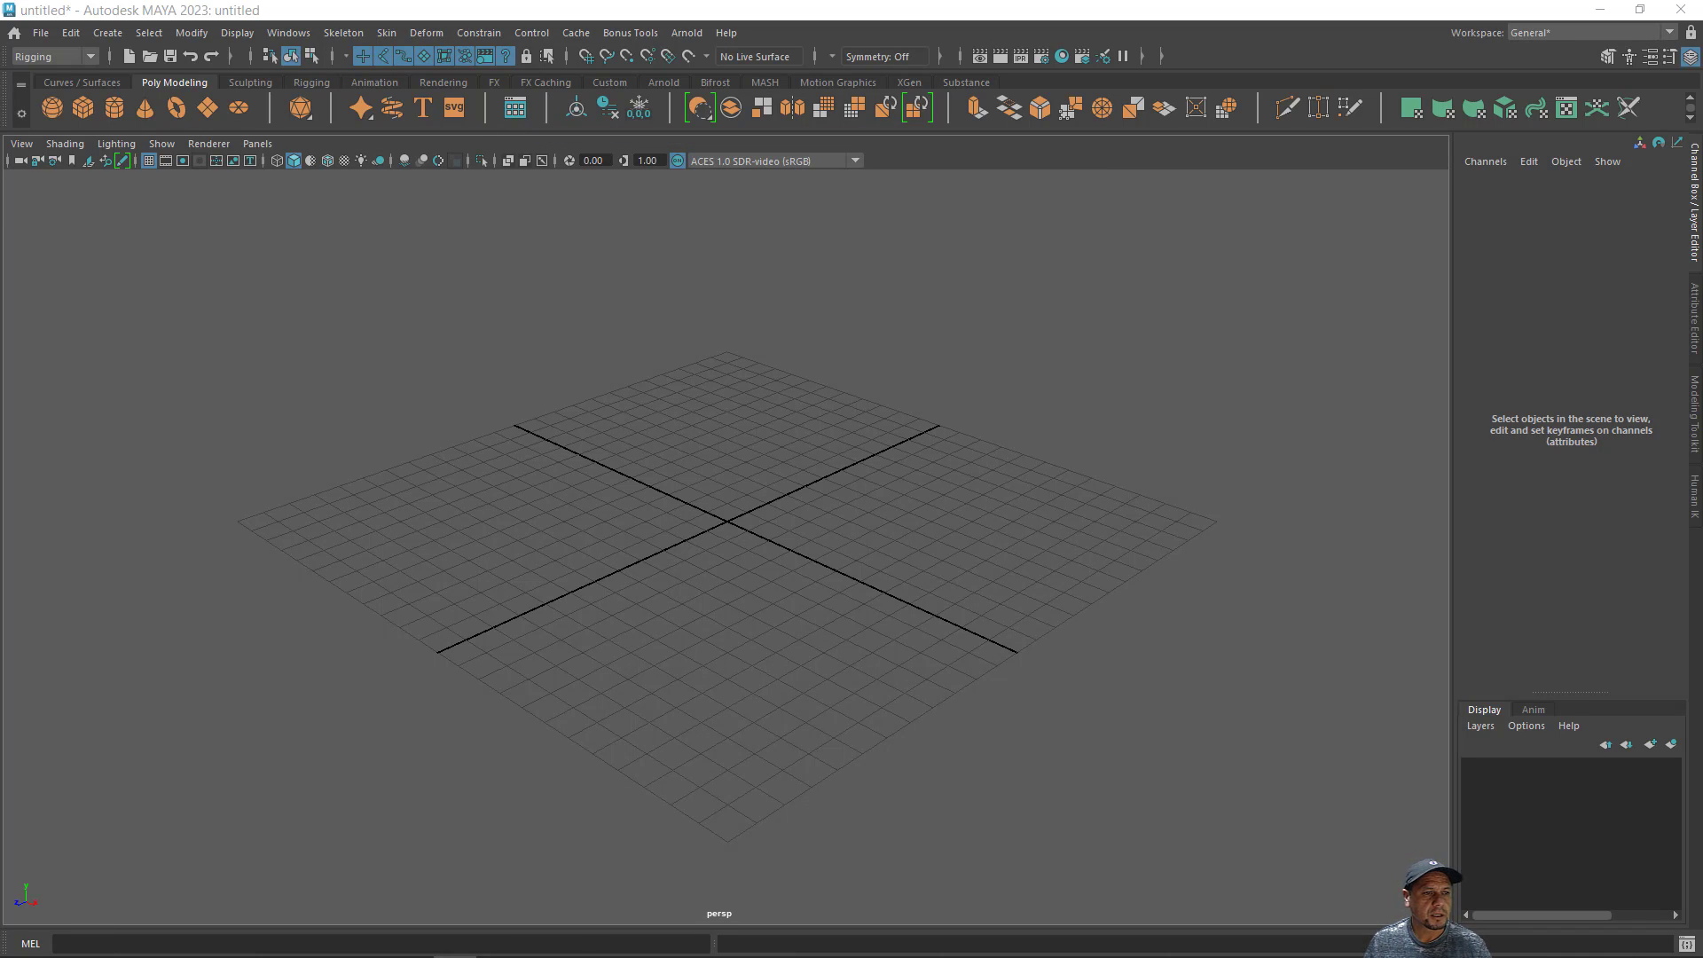
- Import HumanBody.ma from the Bipeds sculpting base meshes in the Content Browser, and close the browser
drag(0, 279, 1074, 263)
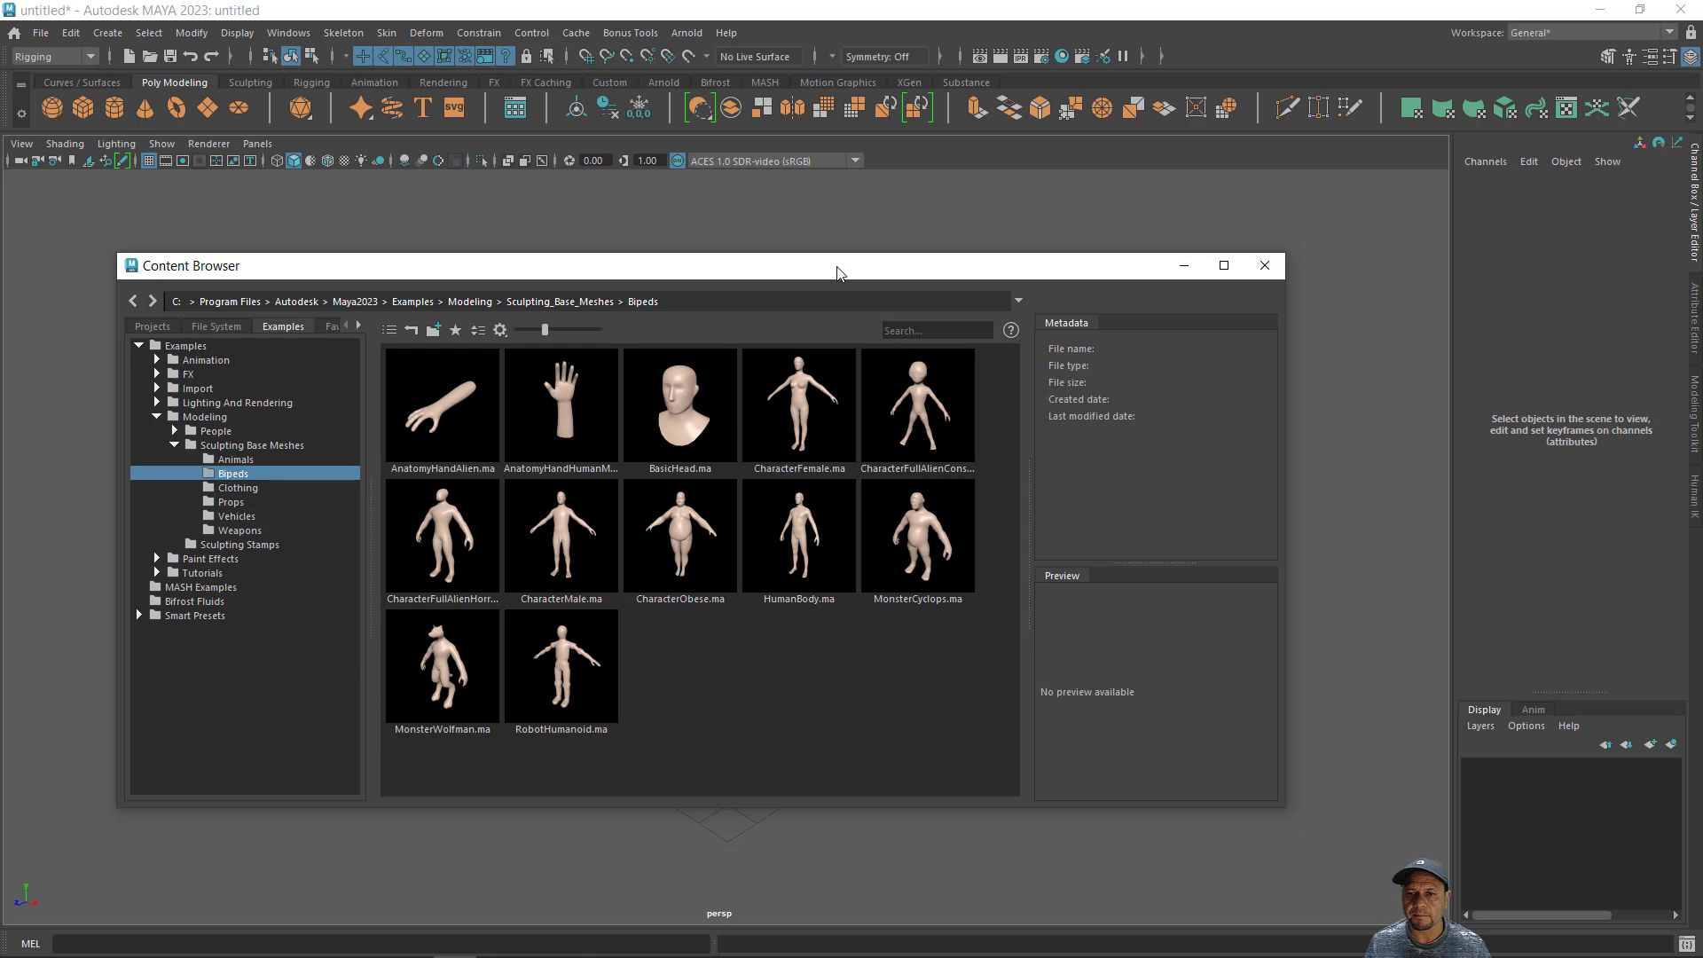
drag(836, 272, 499, 302)
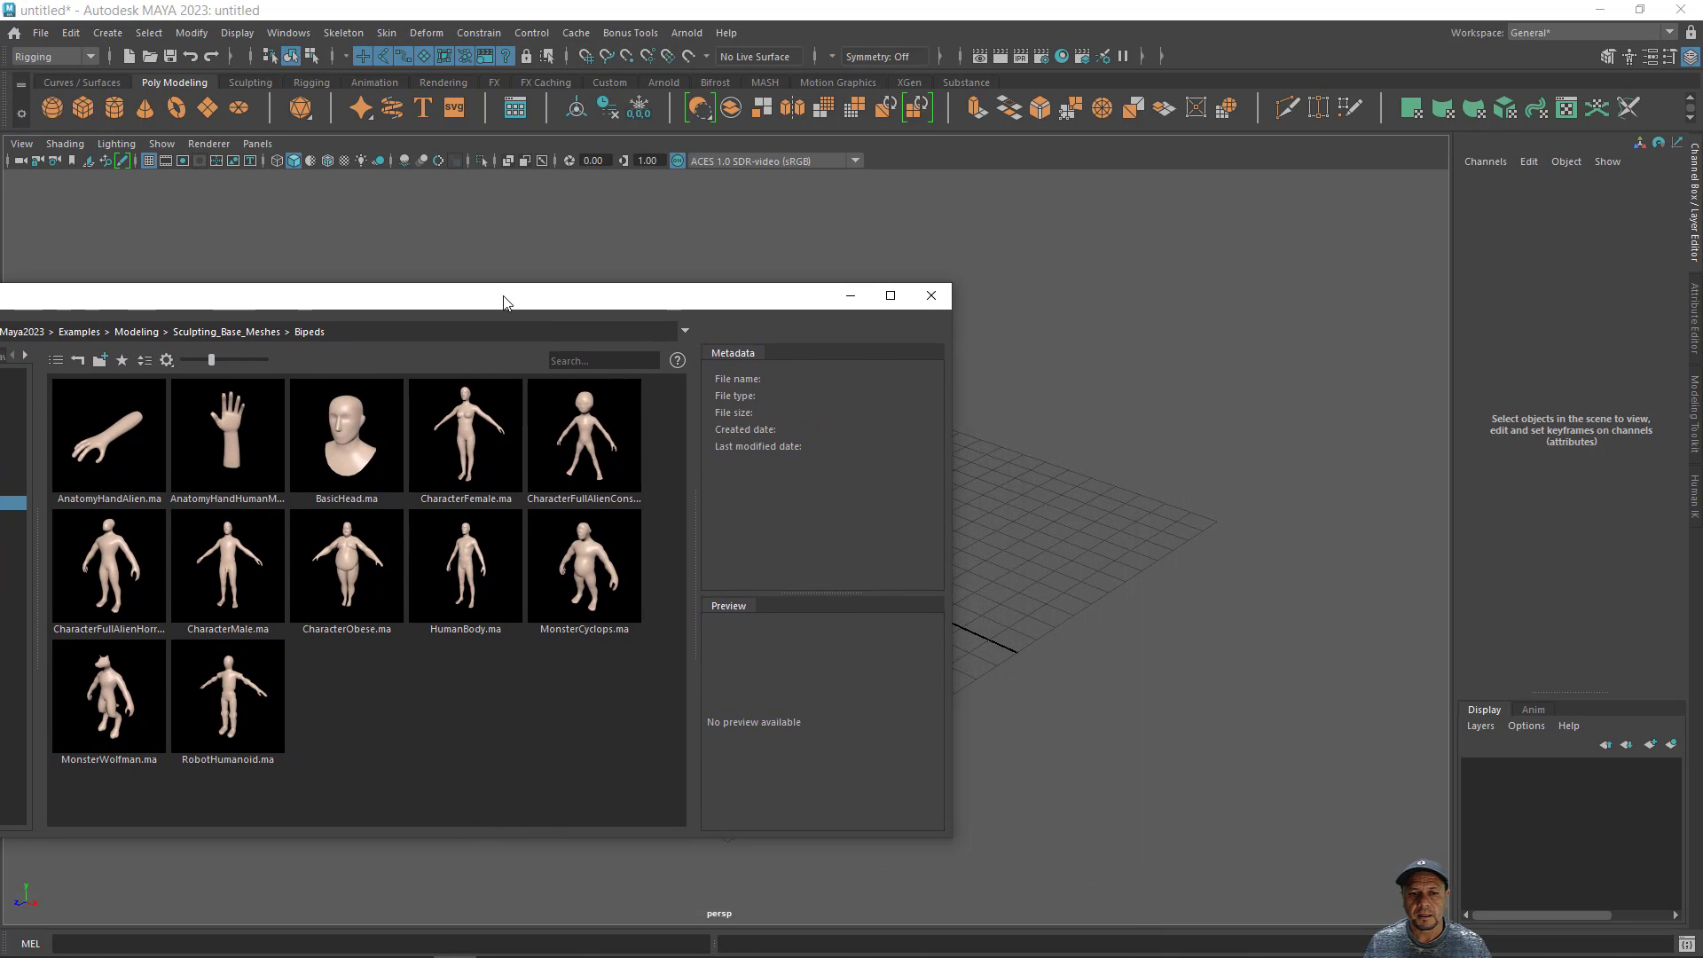
click(473, 578)
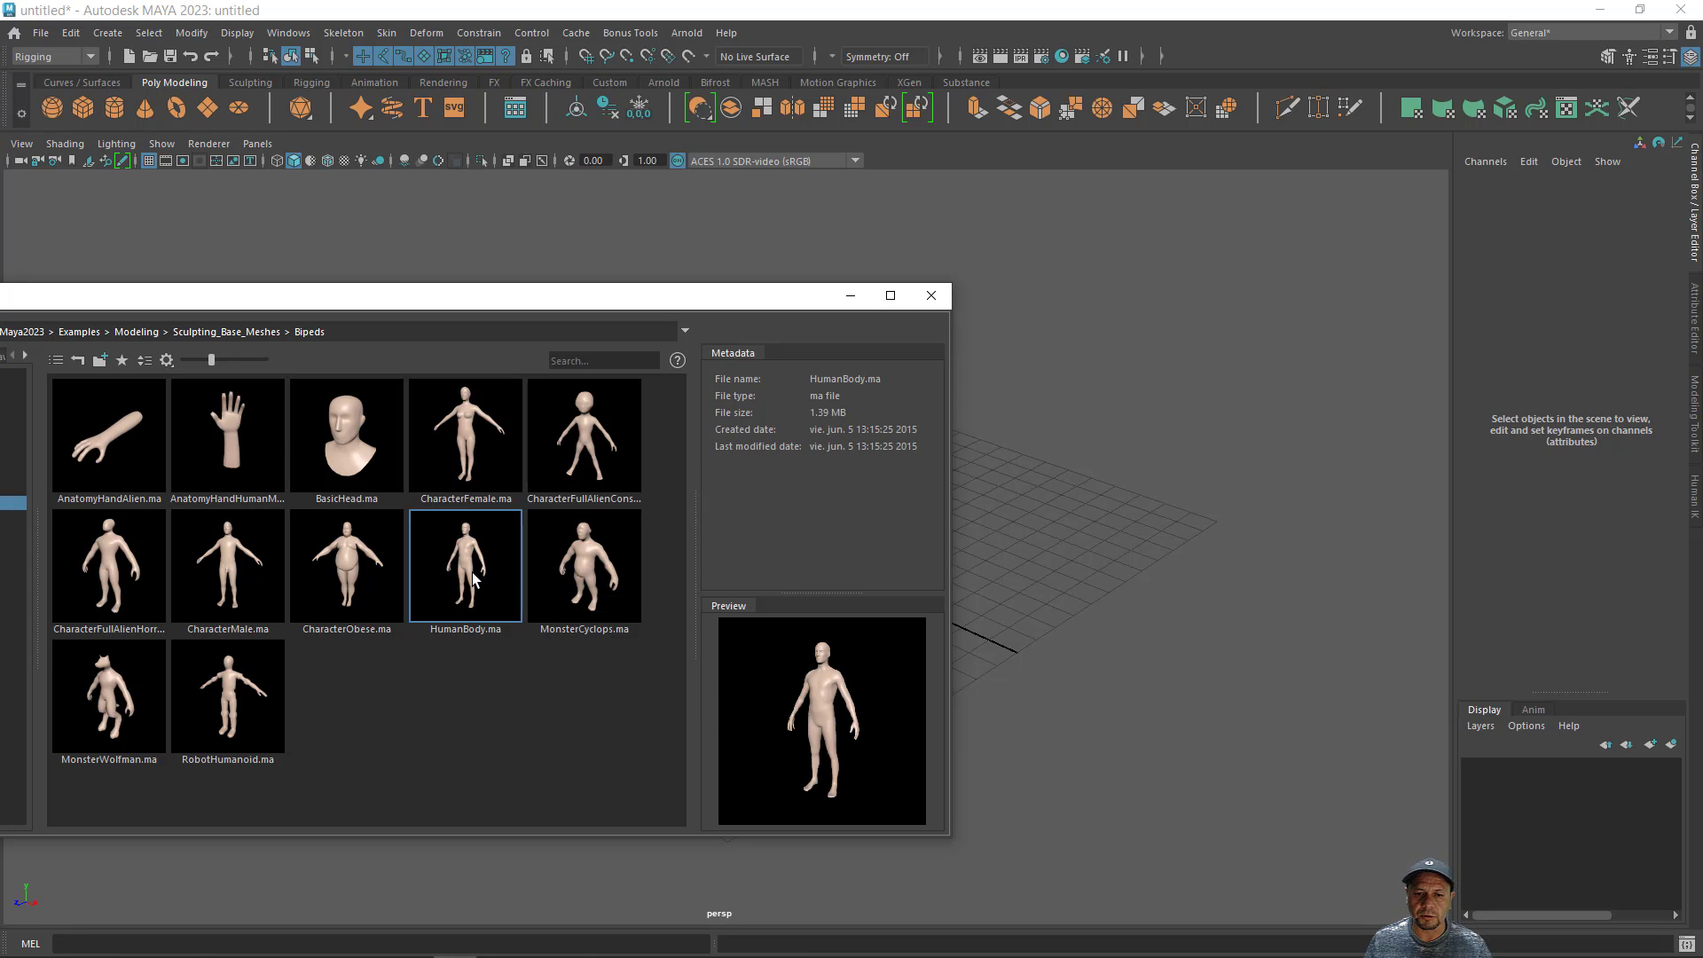
drag(473, 578, 1027, 543)
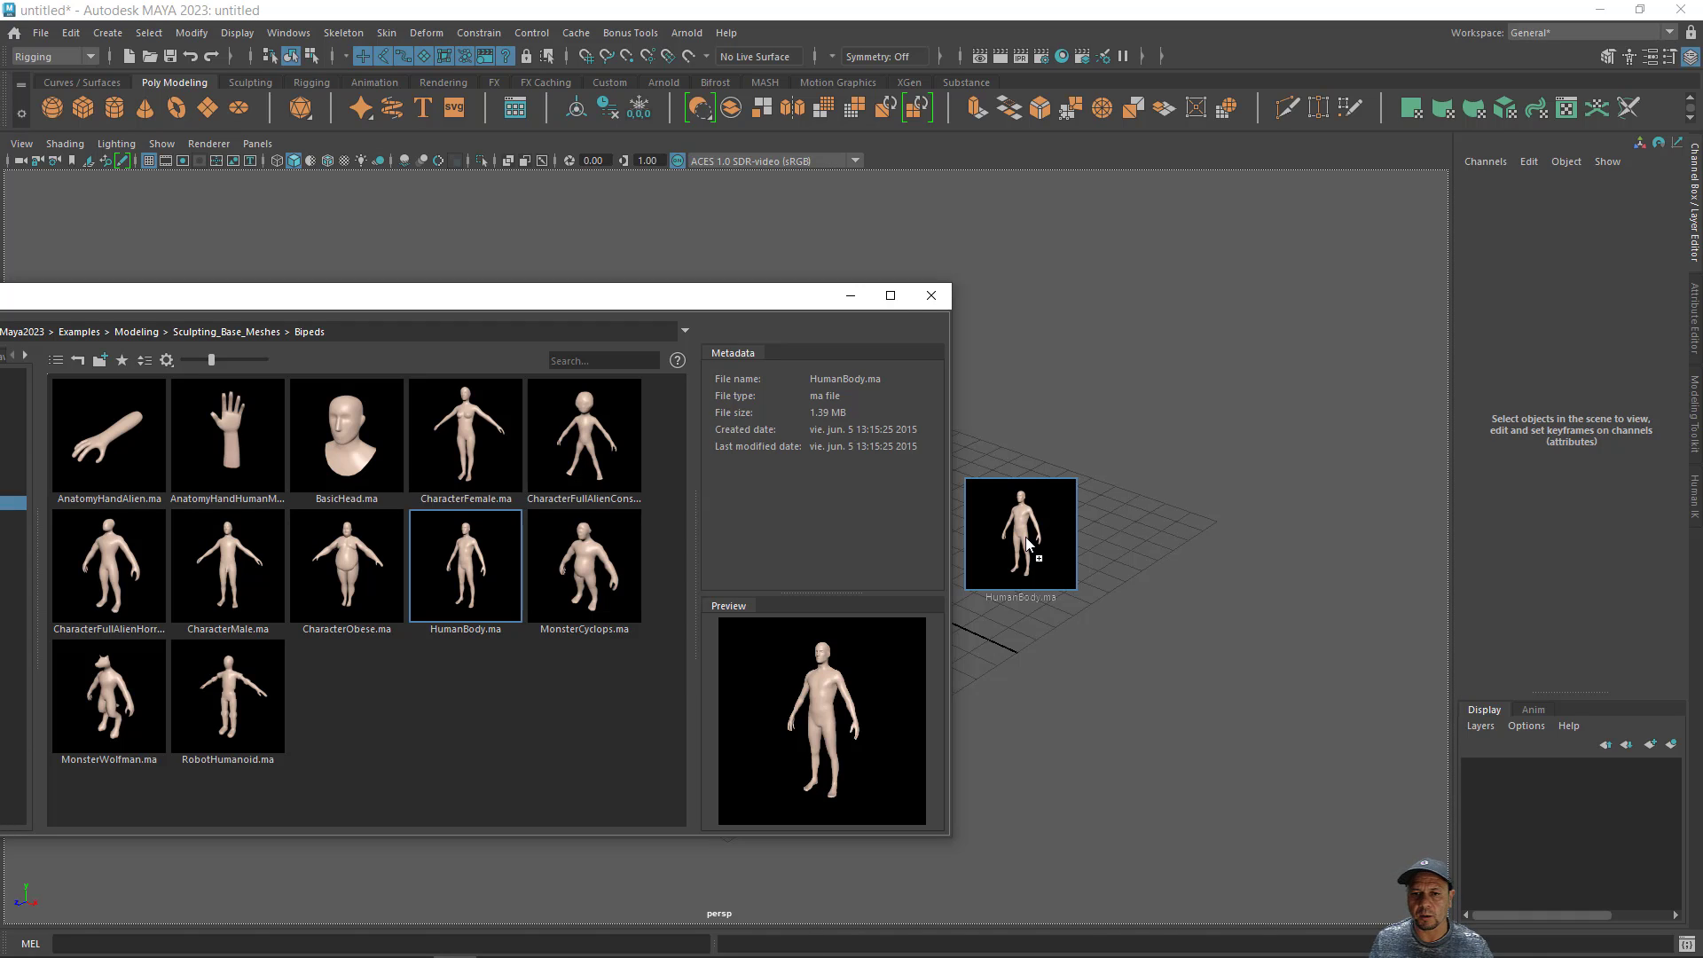
drag(1027, 543, 1027, 543)
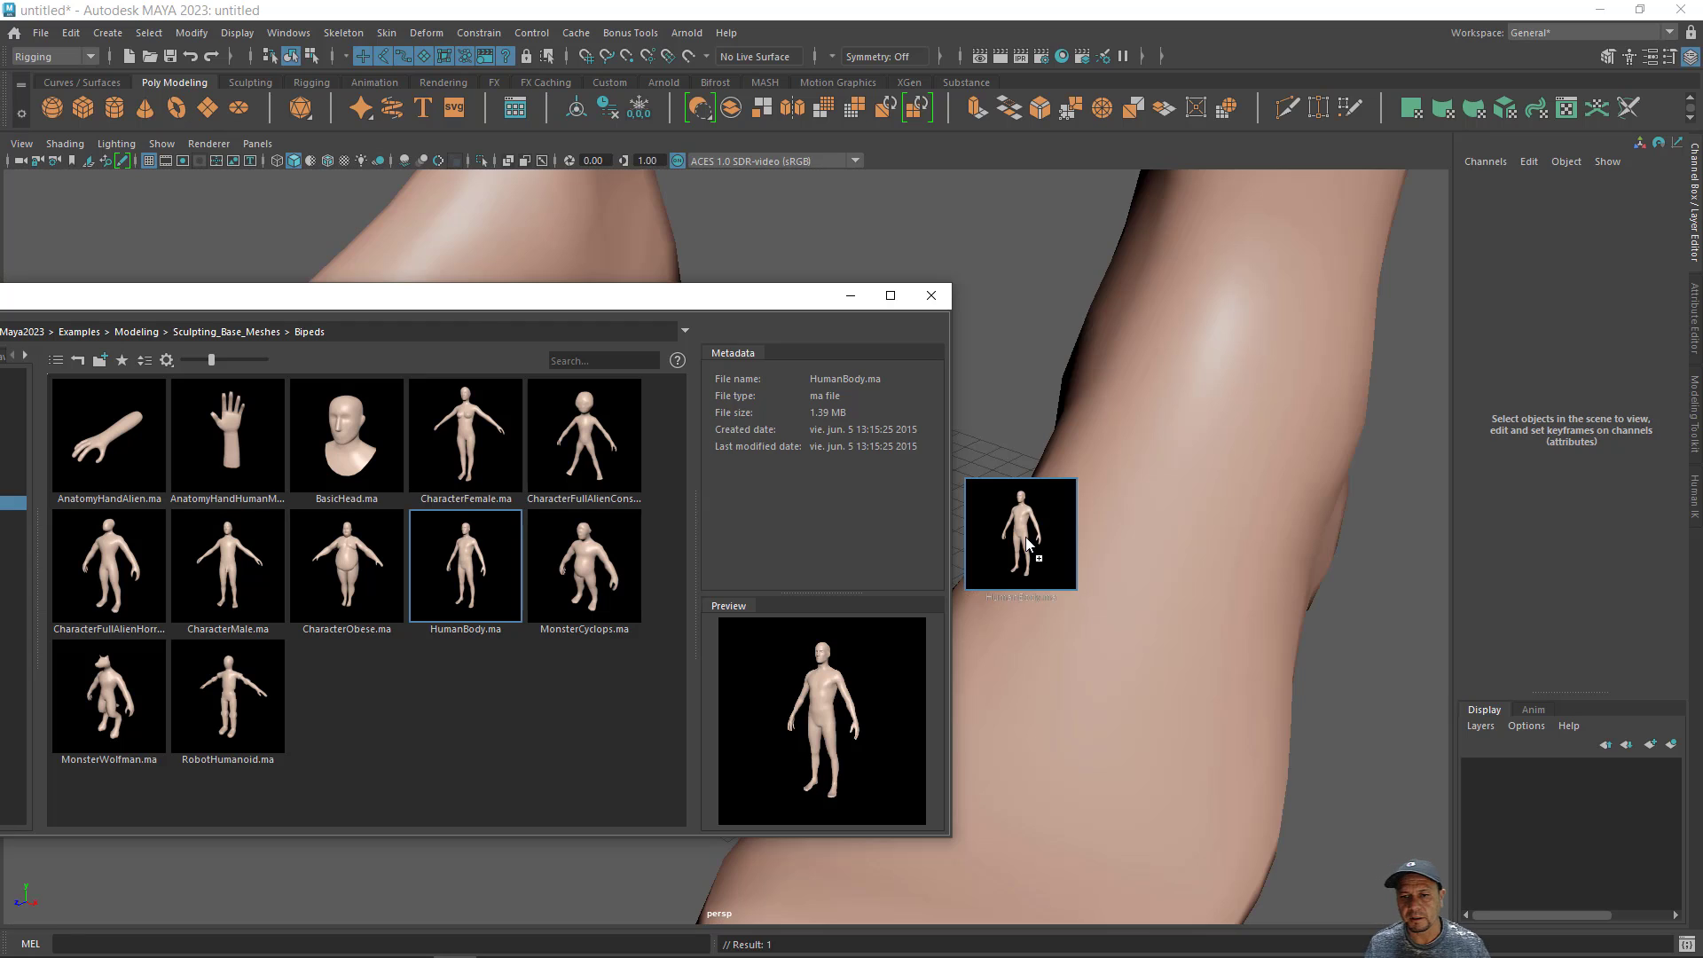
click(930, 295)
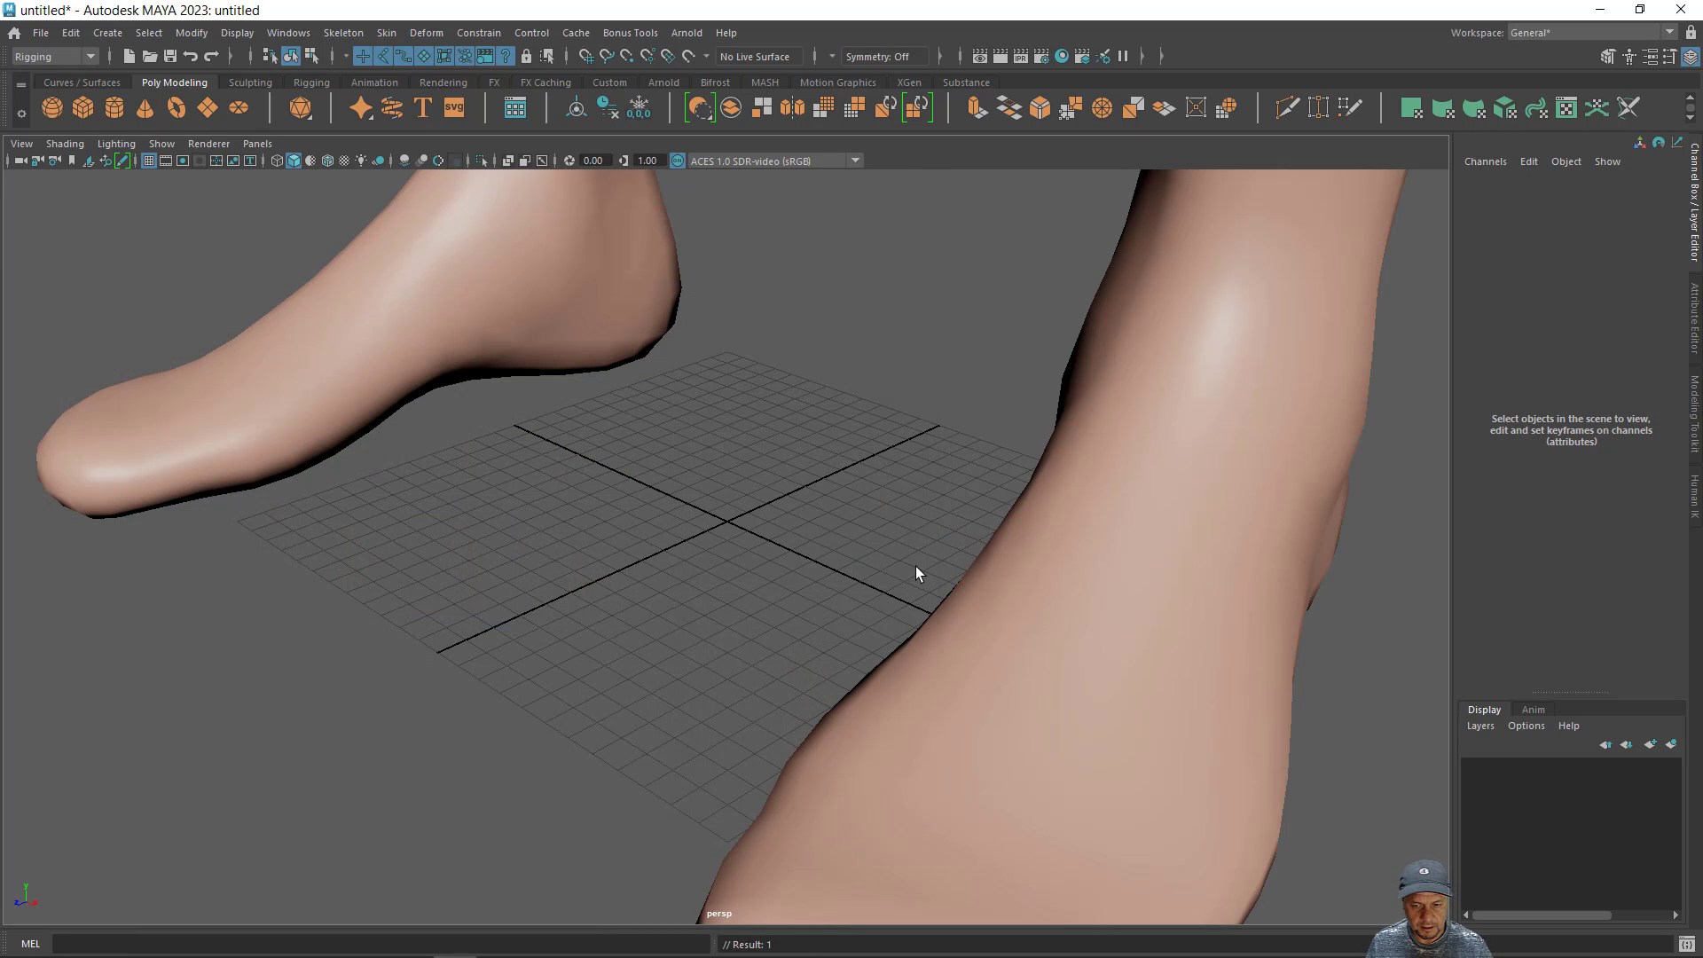
- Scale the human body mesh uniformly, setting Scale X, Y and Z to 0.2
scroll(621, 465, down, 8)
alt+middle_drag(656, 473, 634, 522)
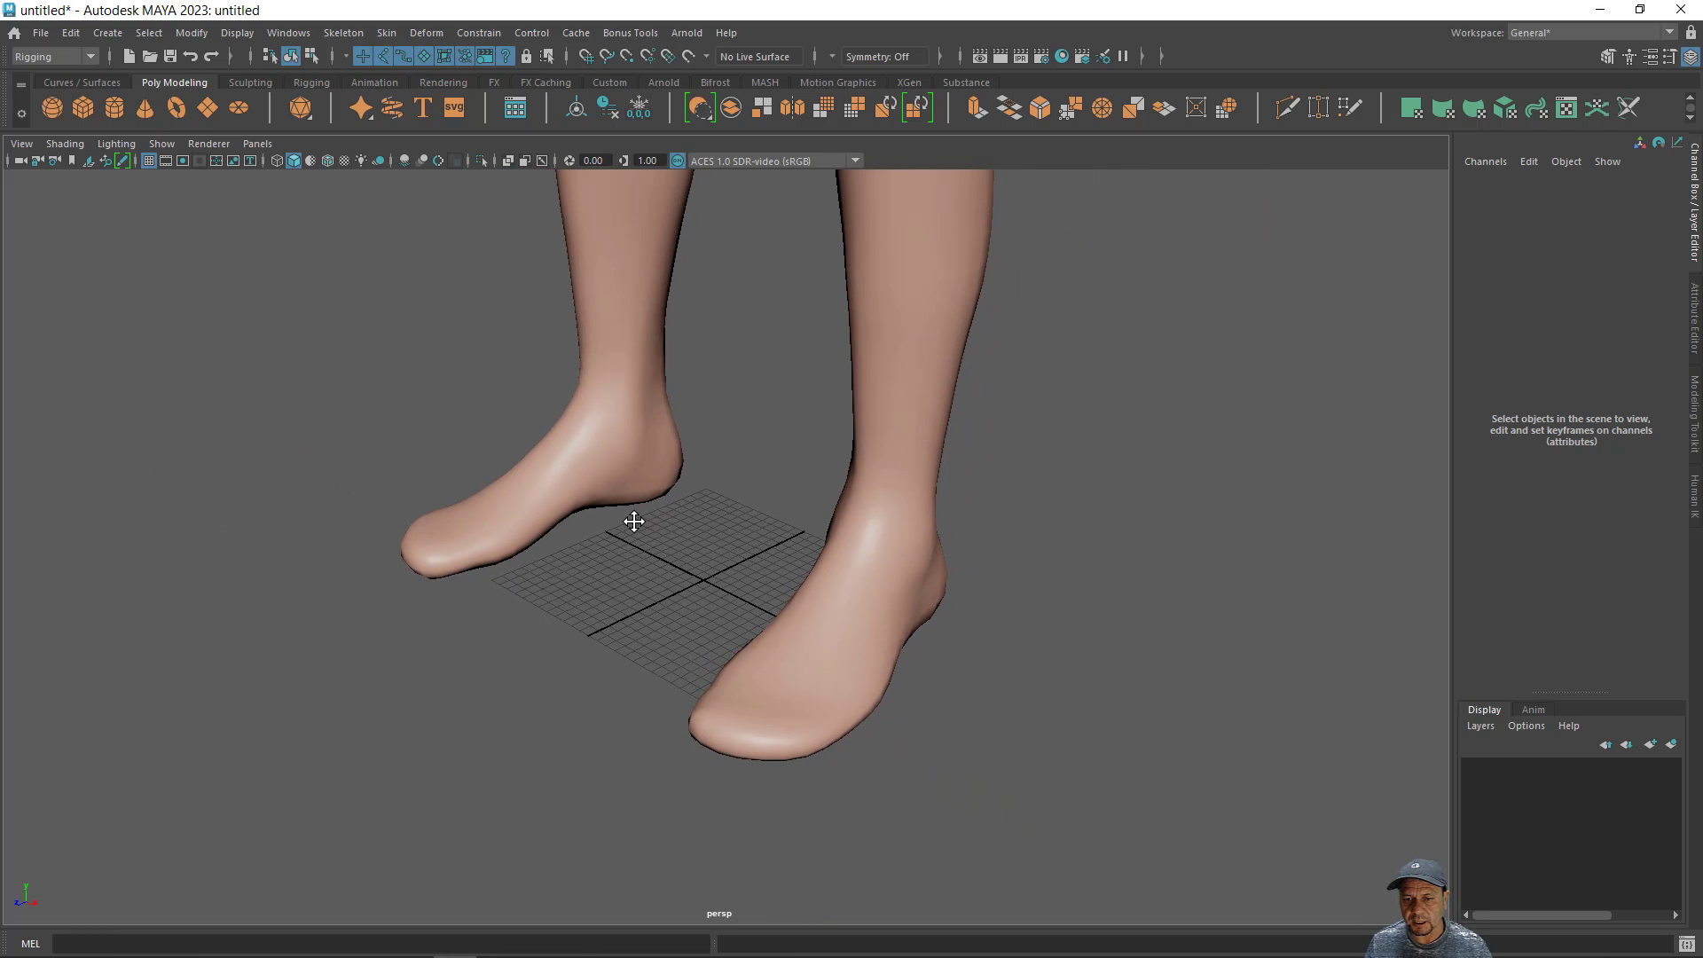
click(839, 543)
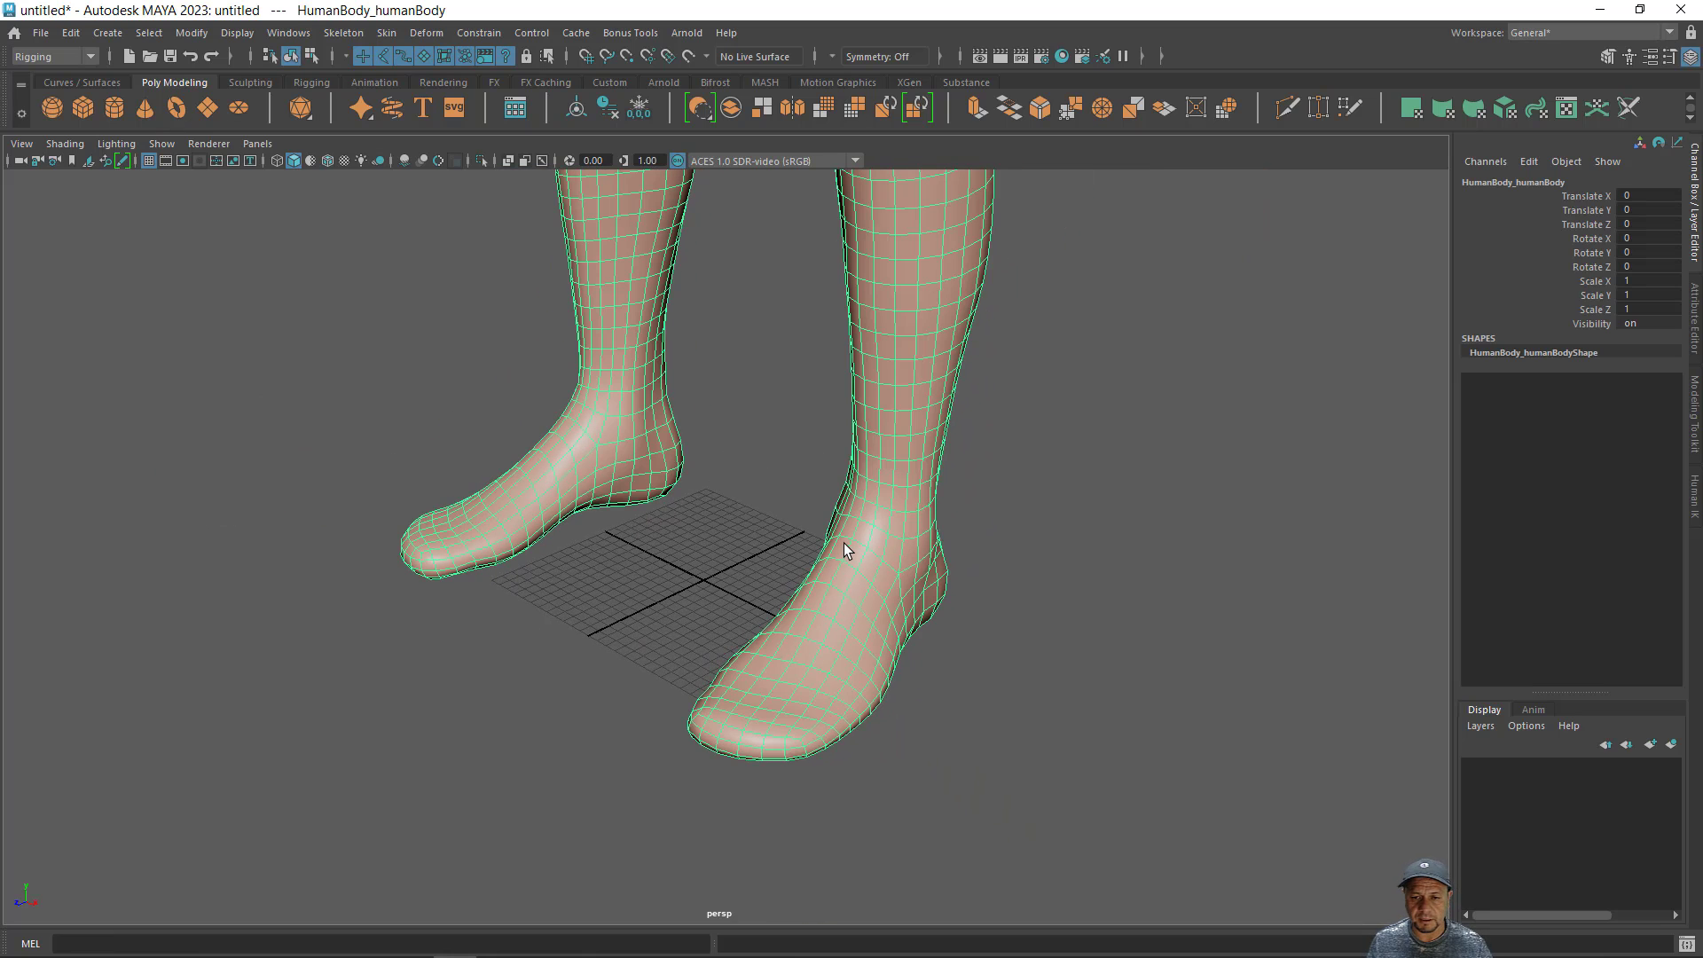
key(w)
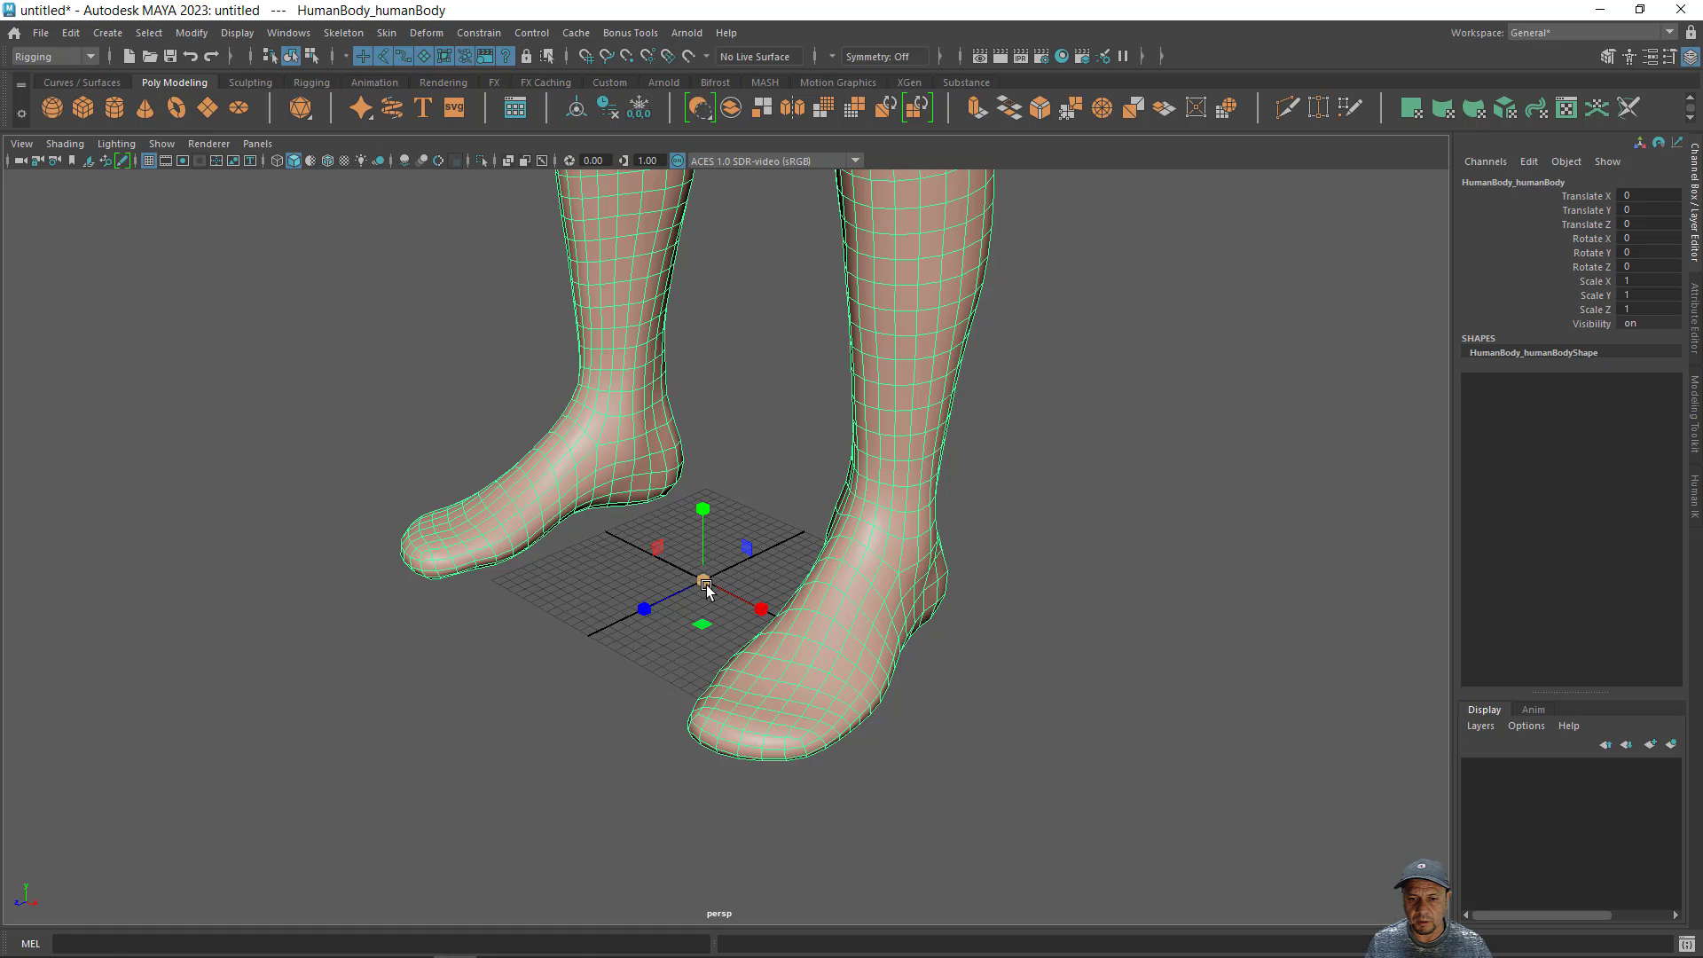
drag(703, 581, 534, 592)
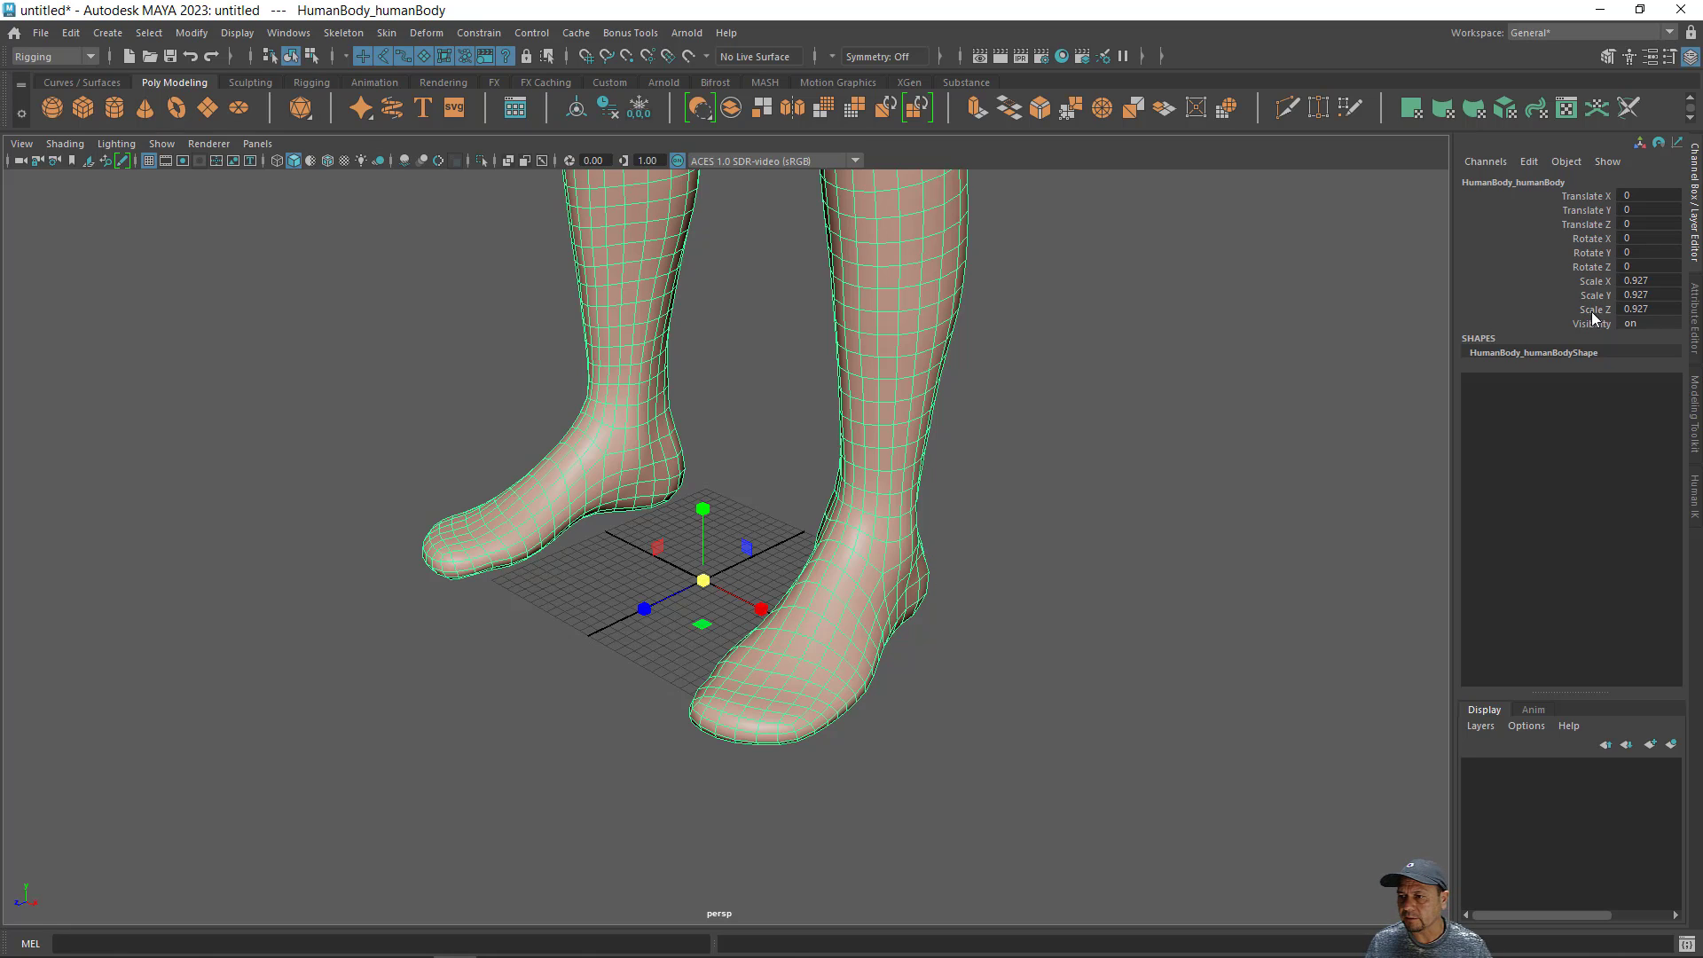
click(1651, 281)
drag(1651, 281, 1657, 312)
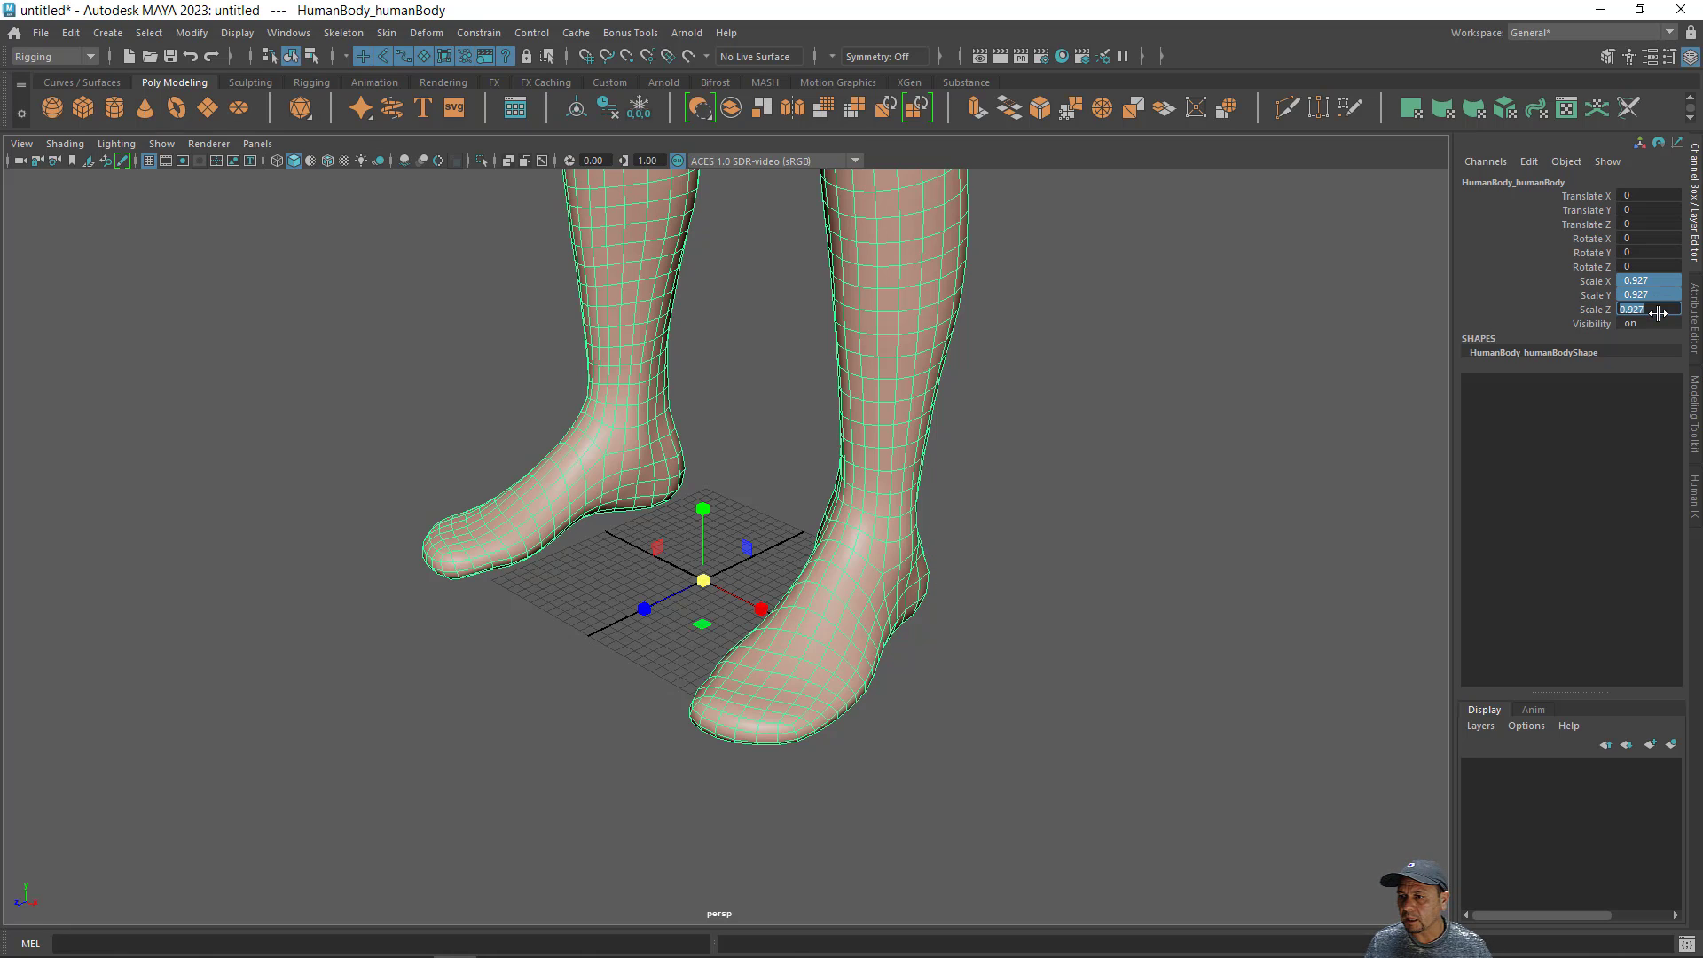
text(0.2)
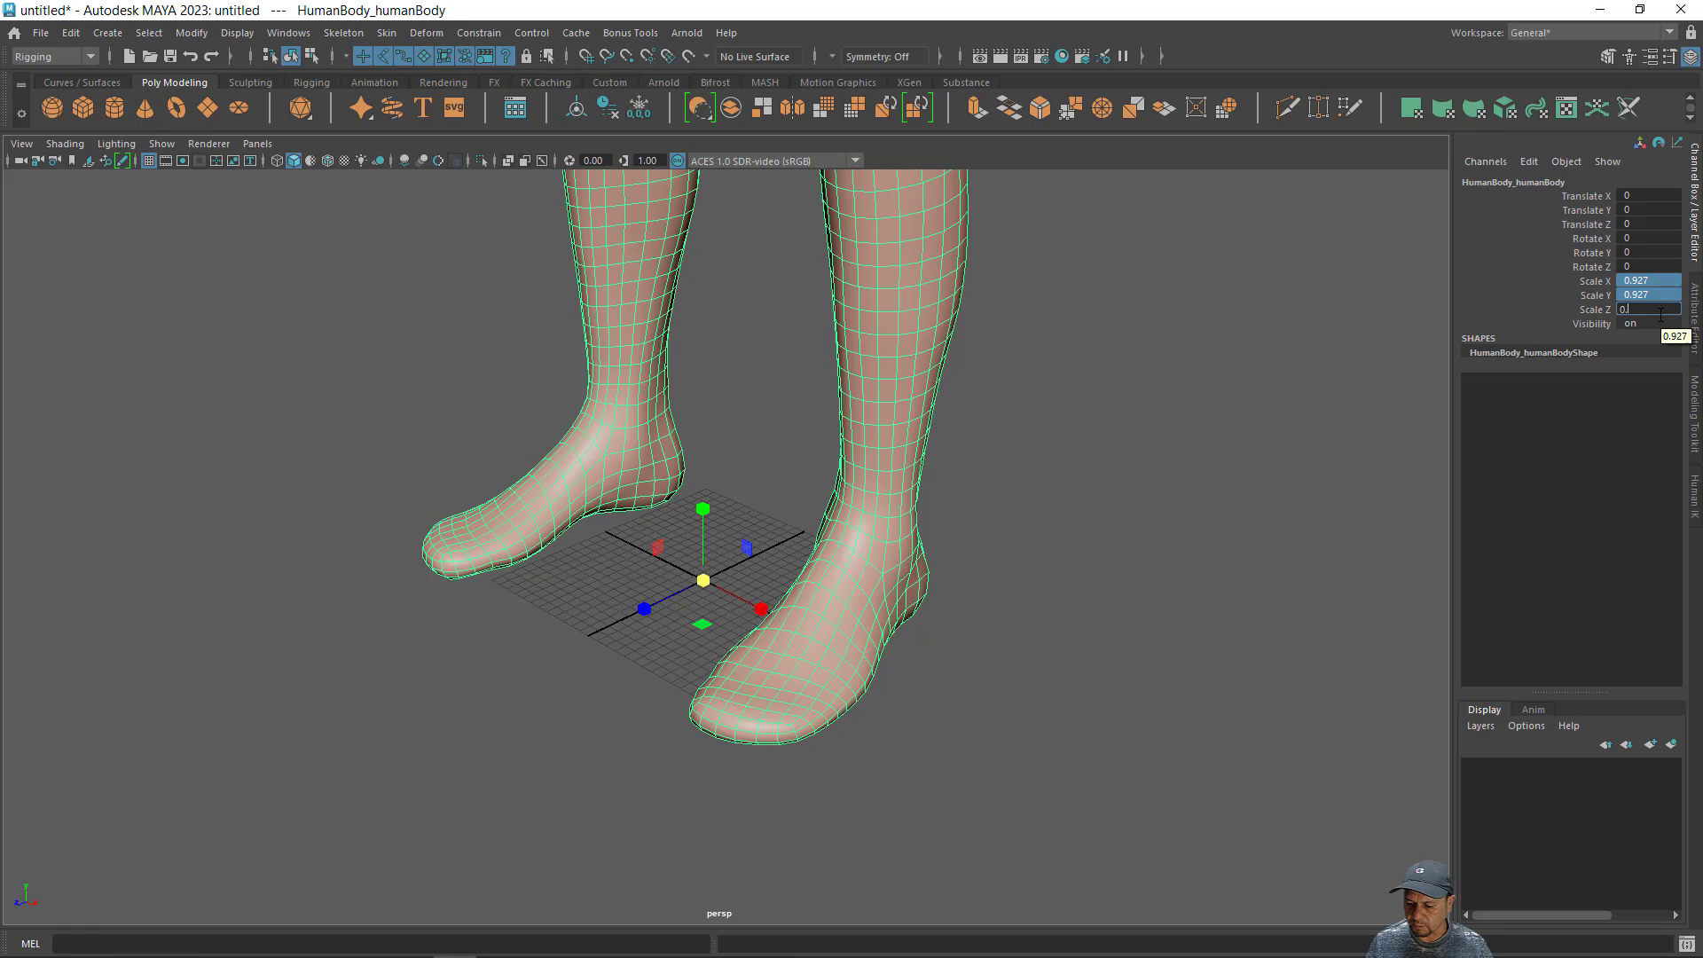
key(Return)
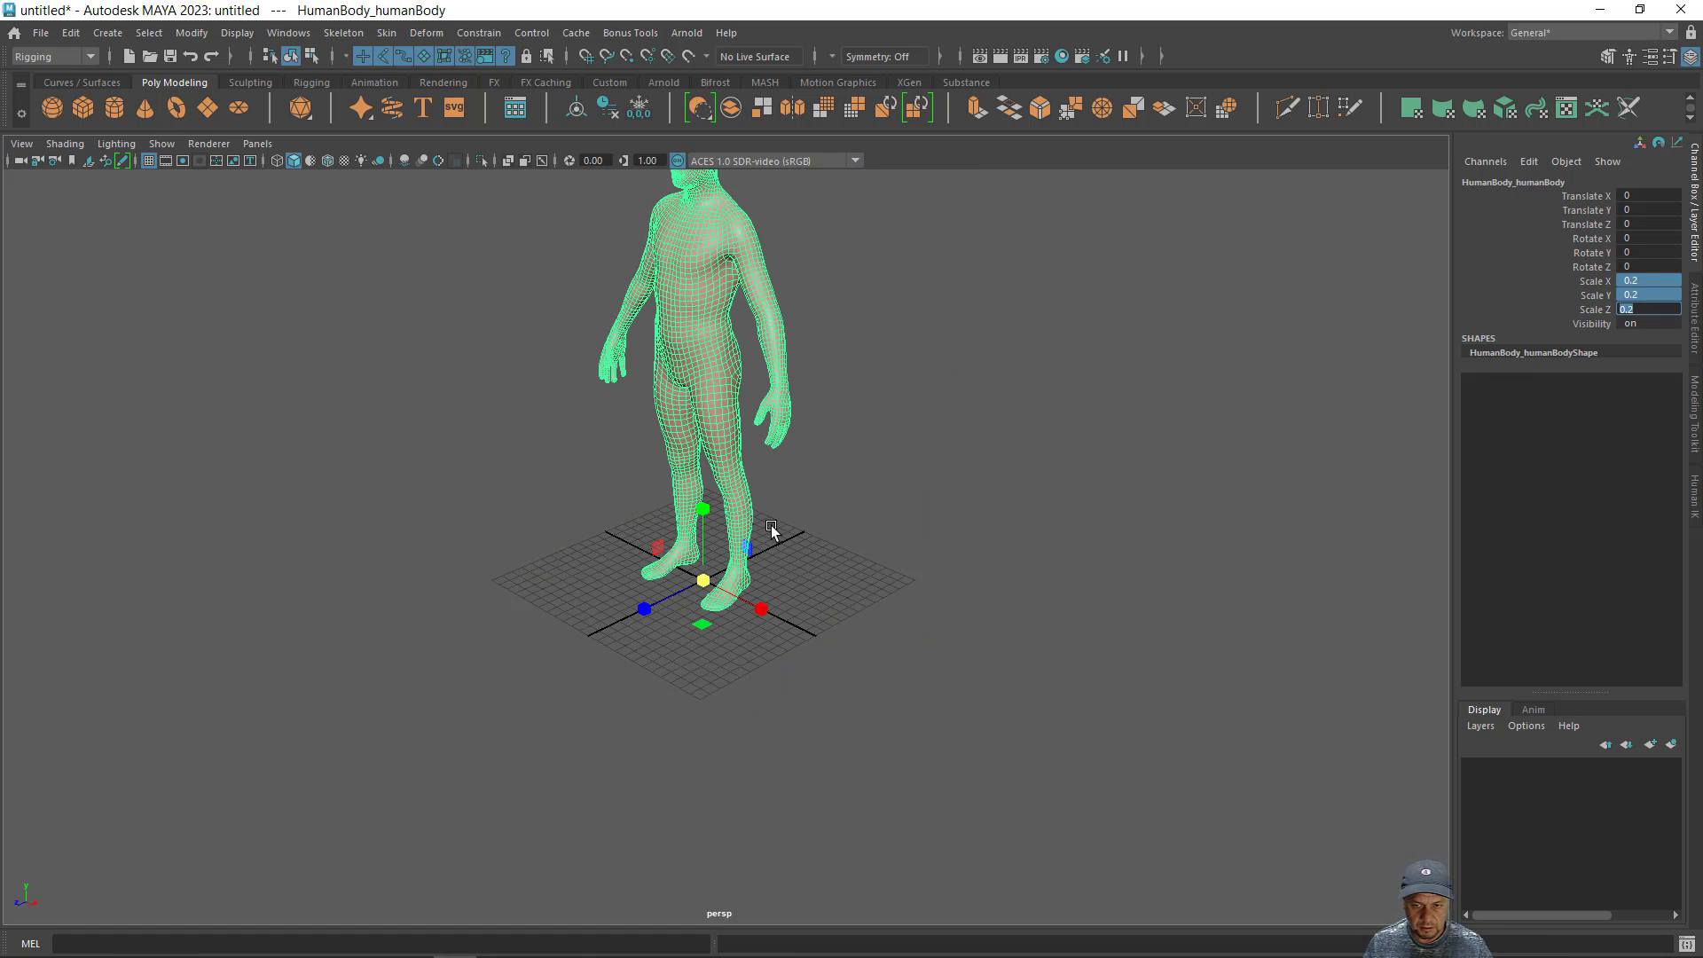
- Examine the scaled body from several angles and show it in the four-view layout
alt+drag(775, 532, 891, 577)
alt+middle_drag(891, 572, 894, 667)
alt+right_drag(945, 607, 1030, 580)
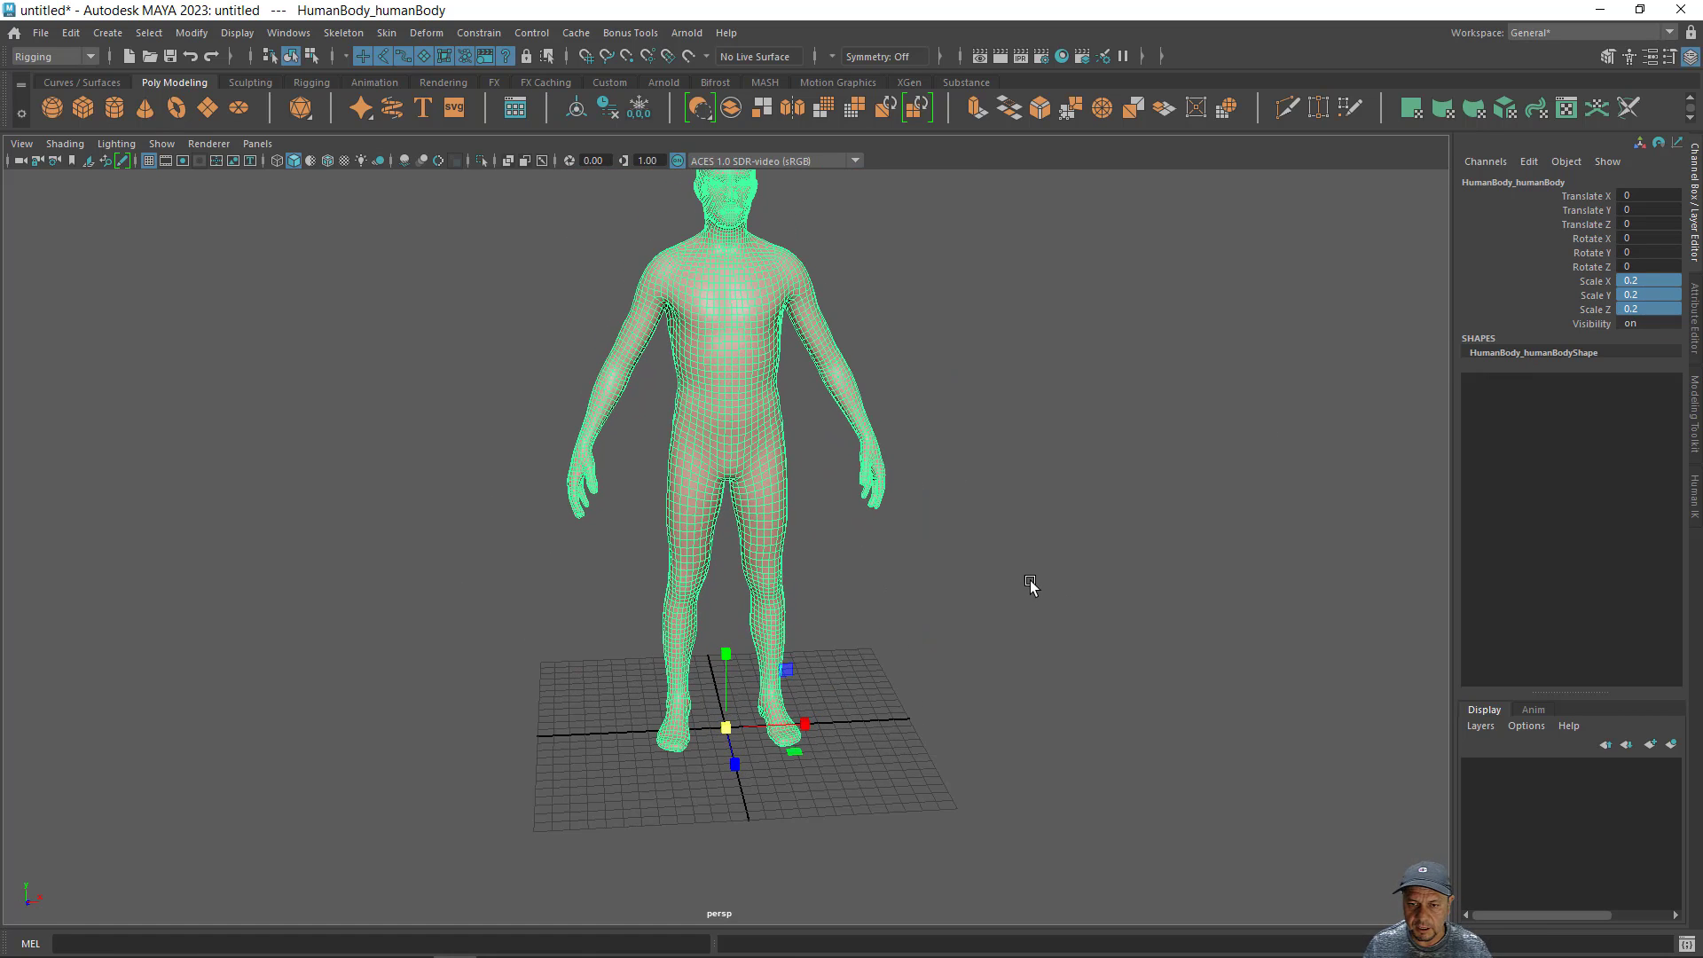
alt+middle_drag(1030, 580, 1019, 631)
alt+drag(1019, 631, 894, 552)
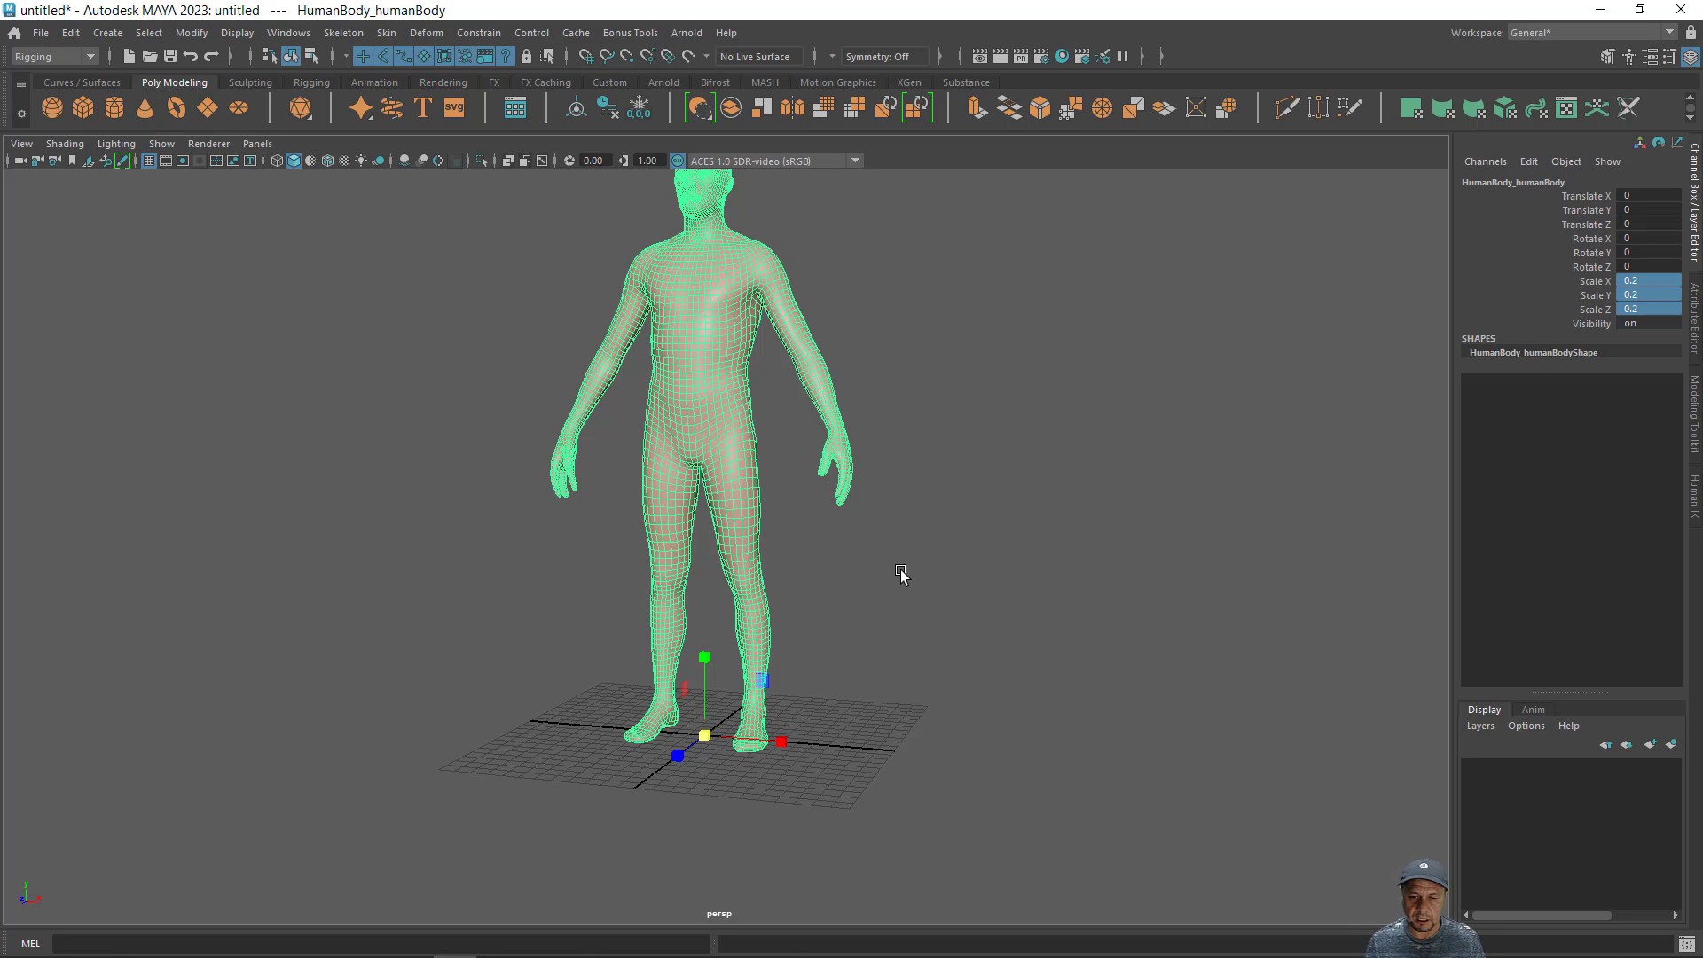
key(space)
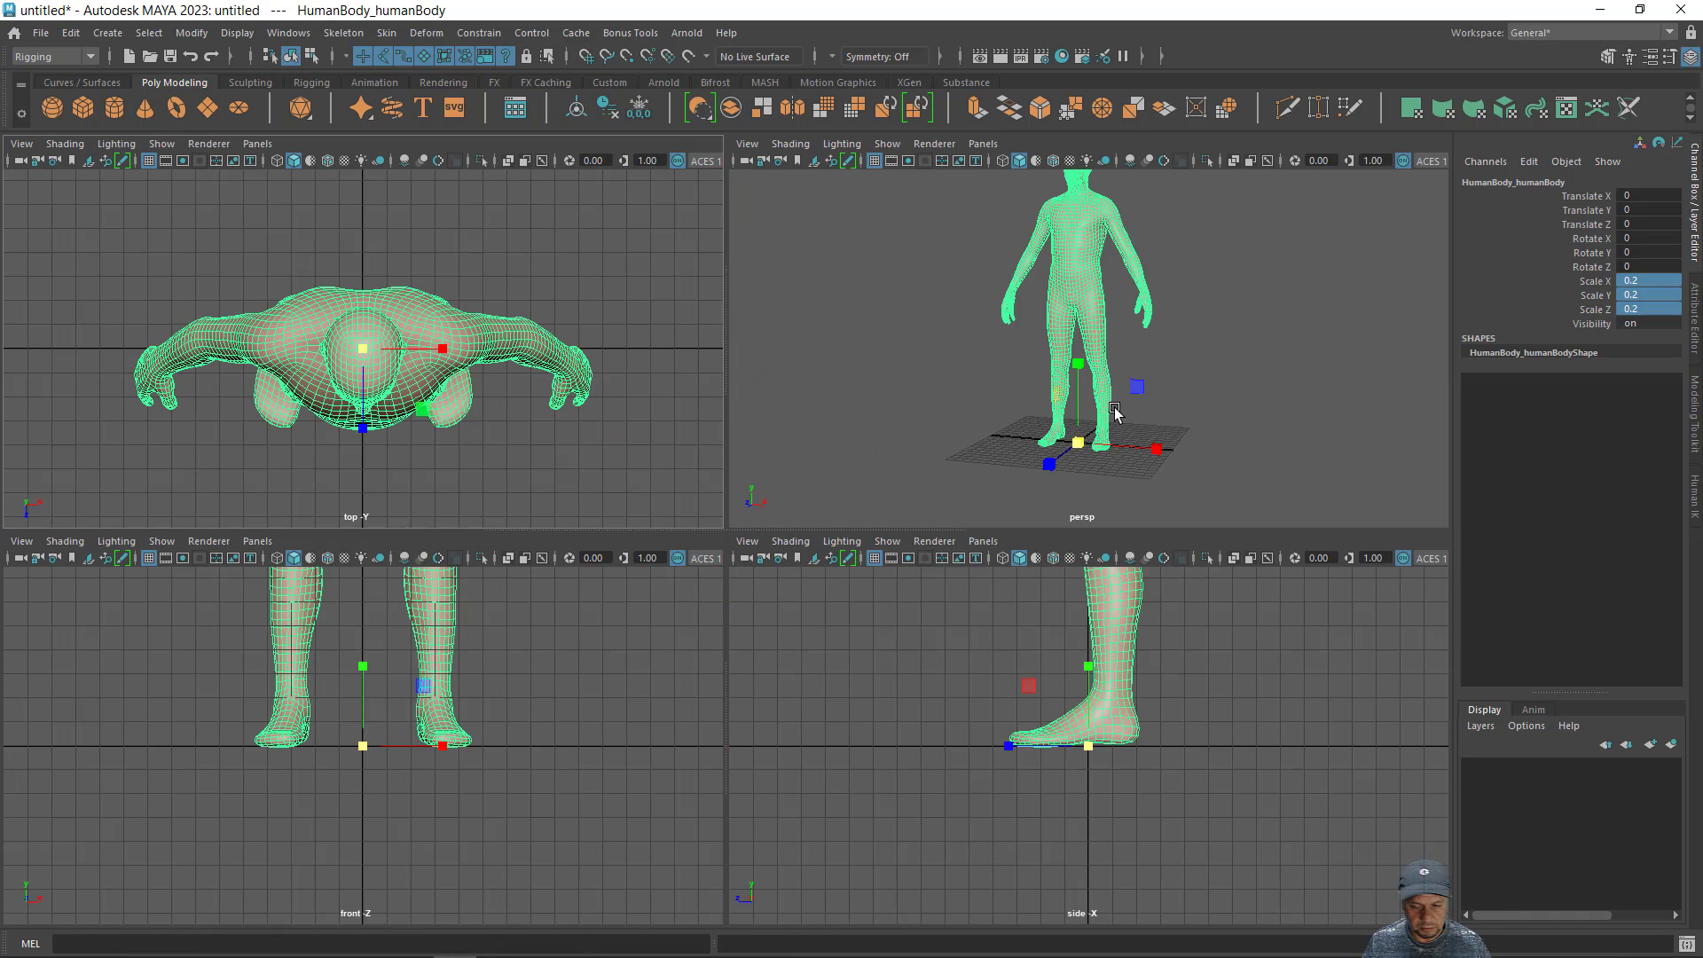
scroll(1157, 414, down, 5)
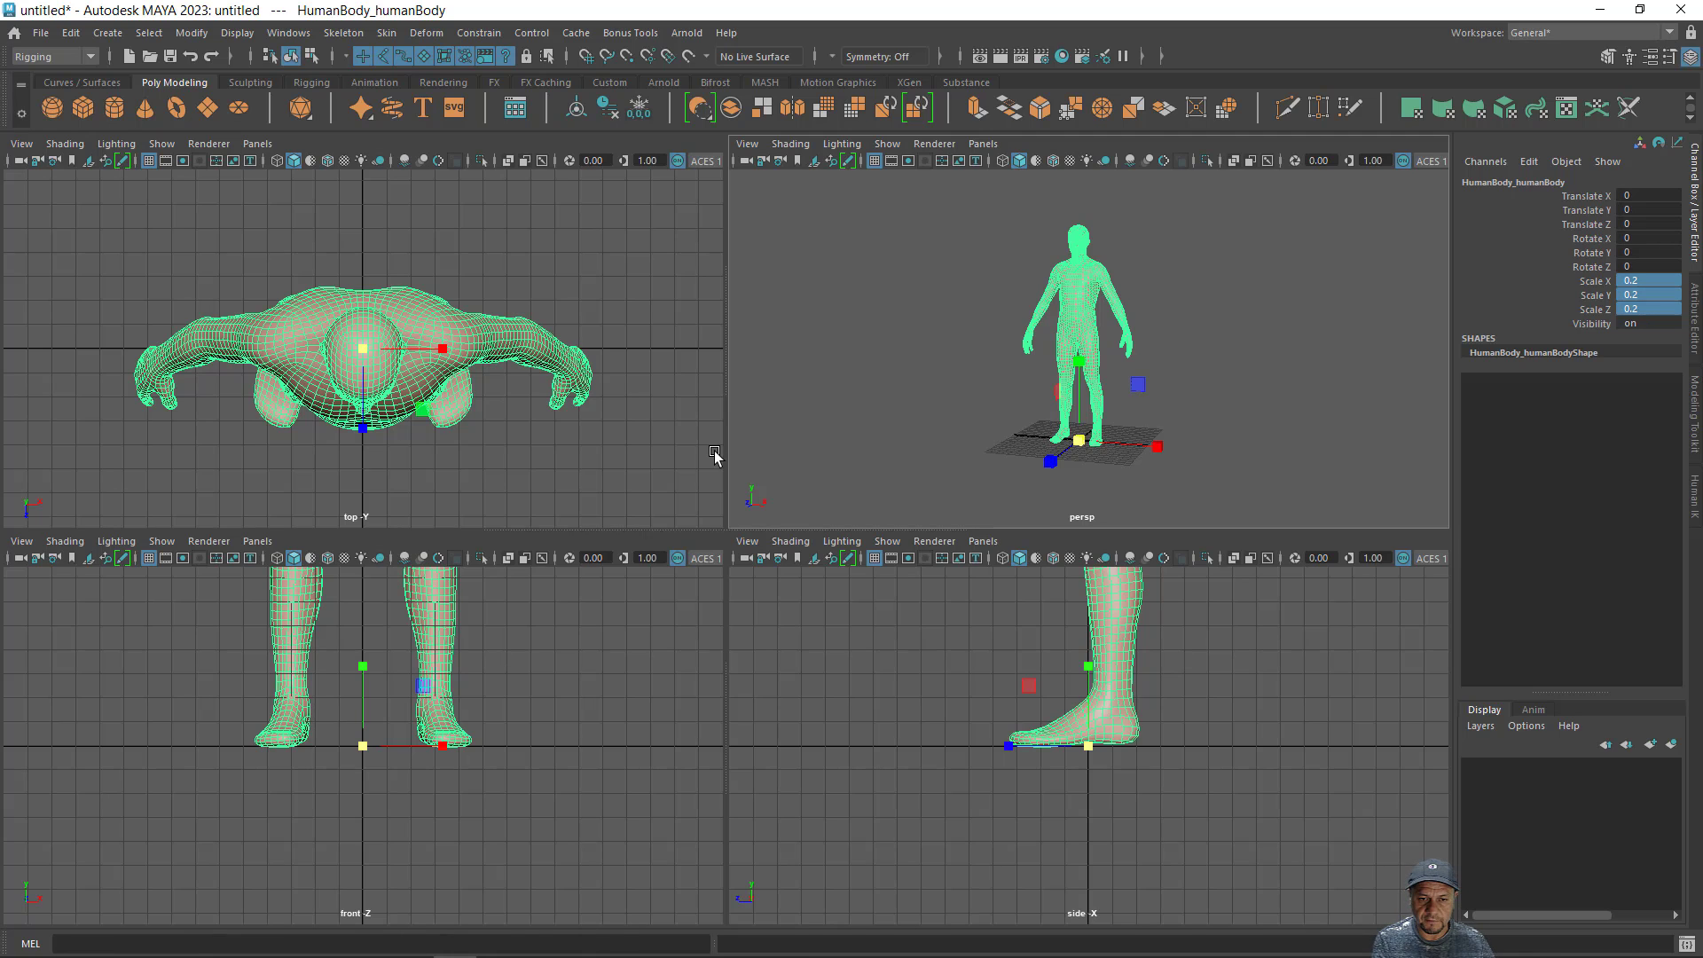
- Frame the human body in all four views and clear the selection
key(shift+f)
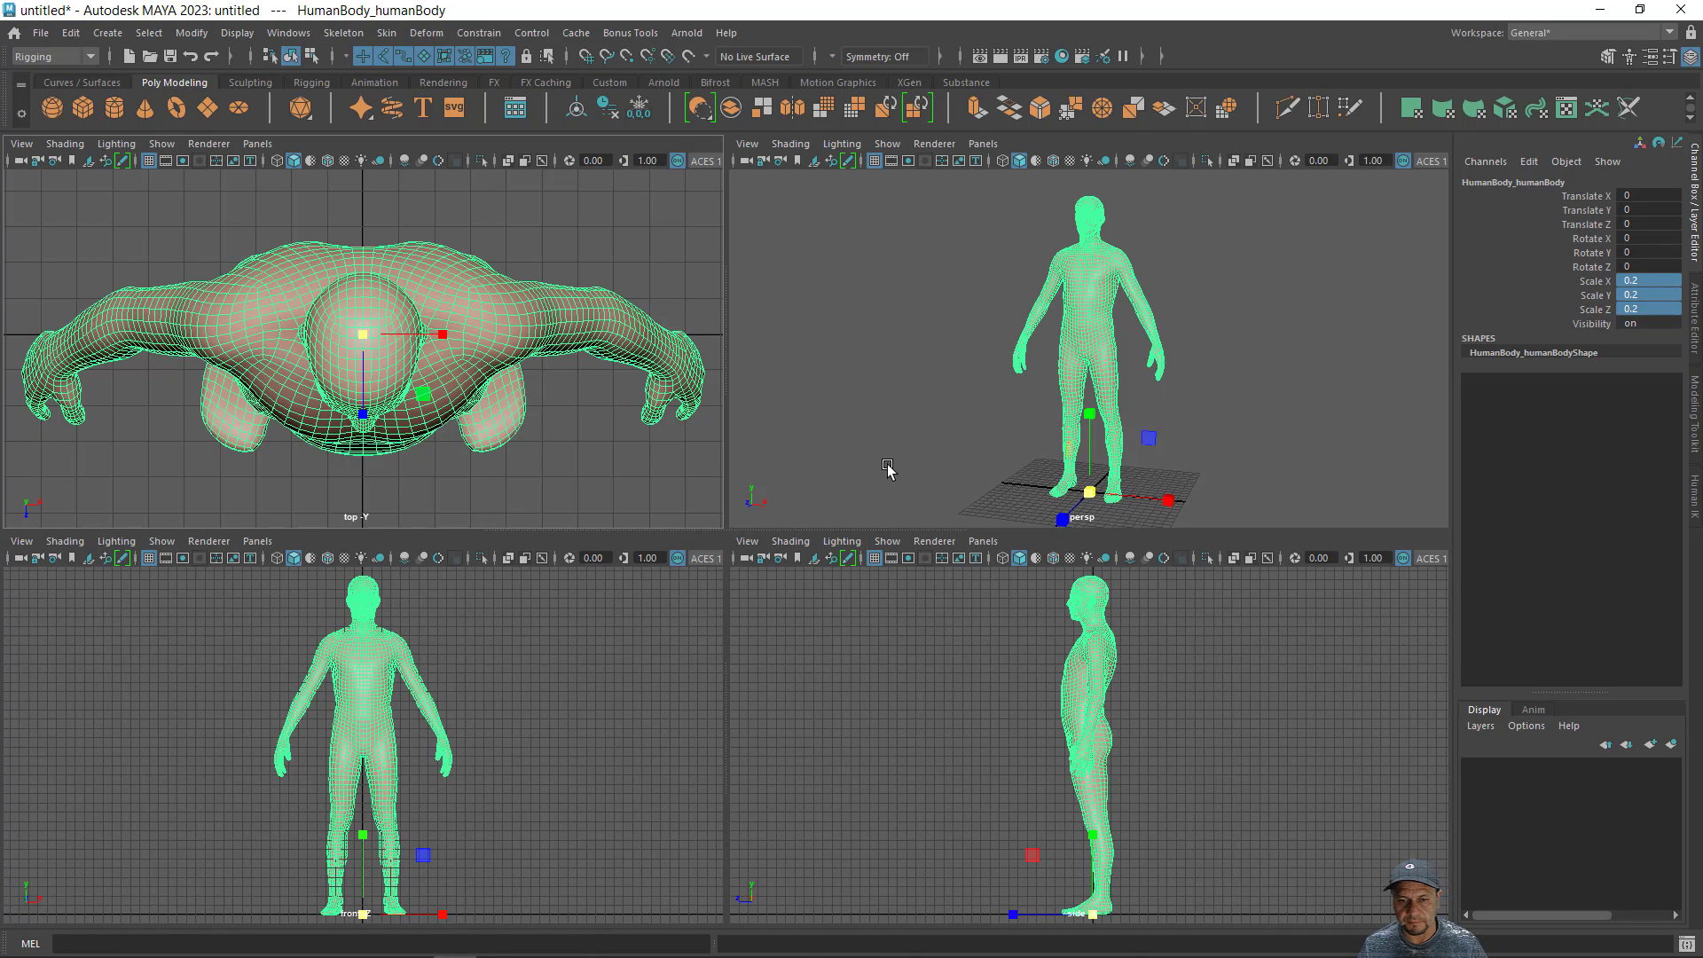
click(482, 768)
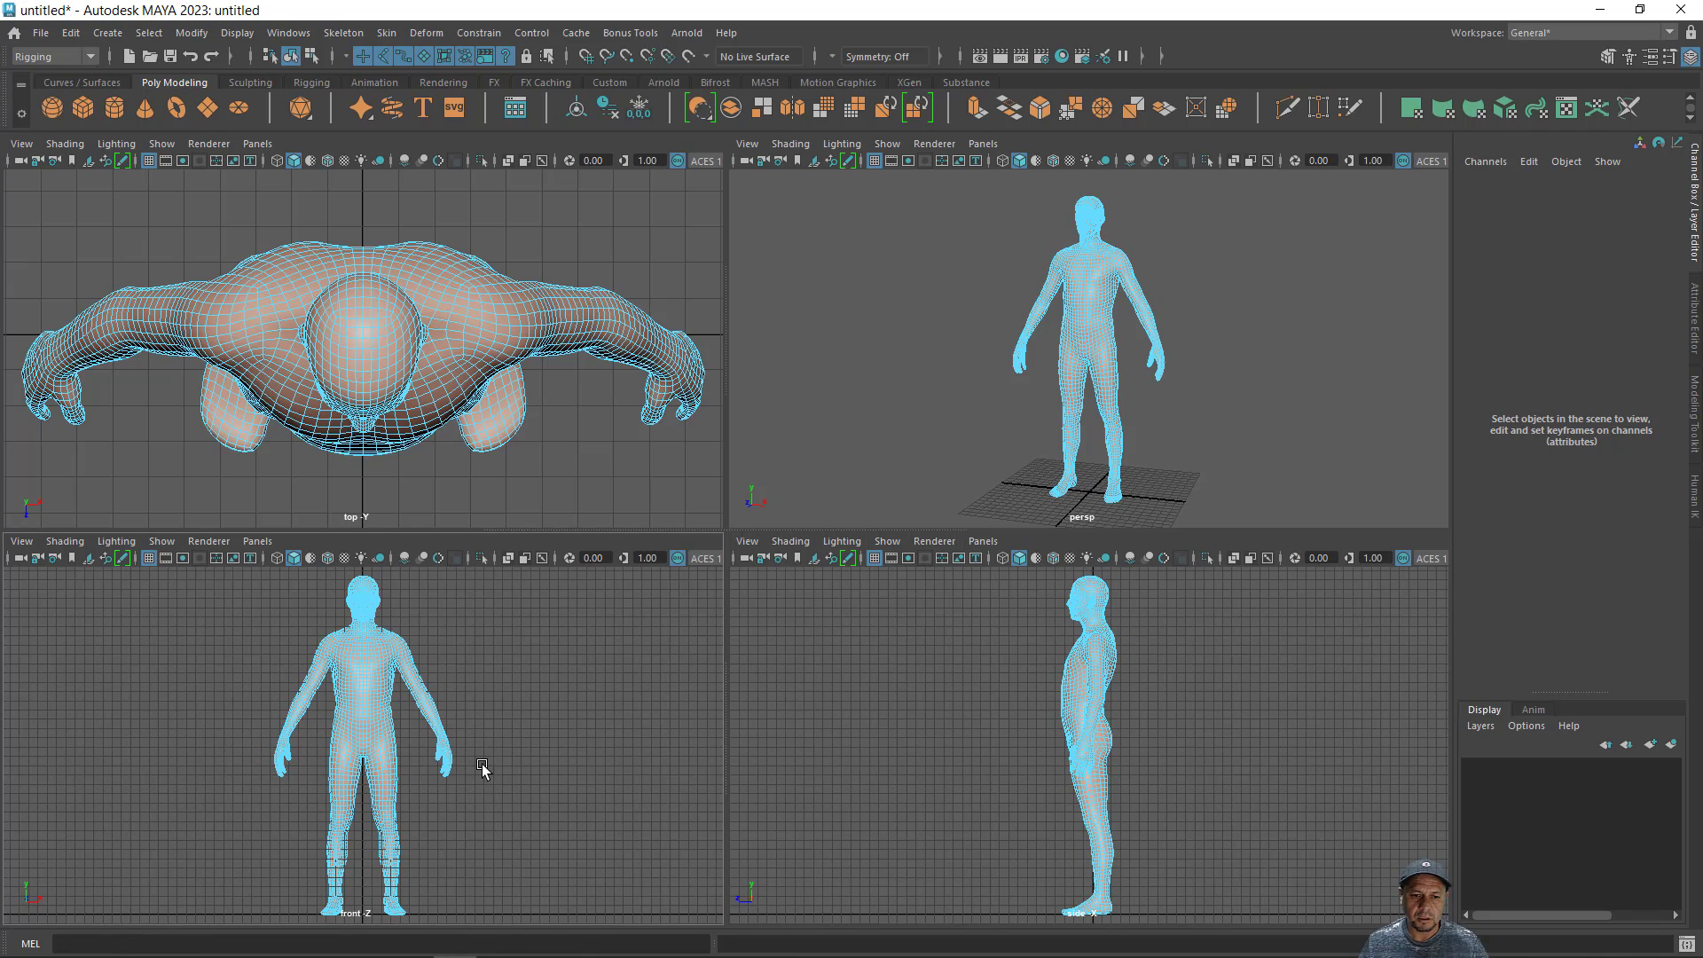
right_drag(487, 768, 564, 423)
click(561, 764)
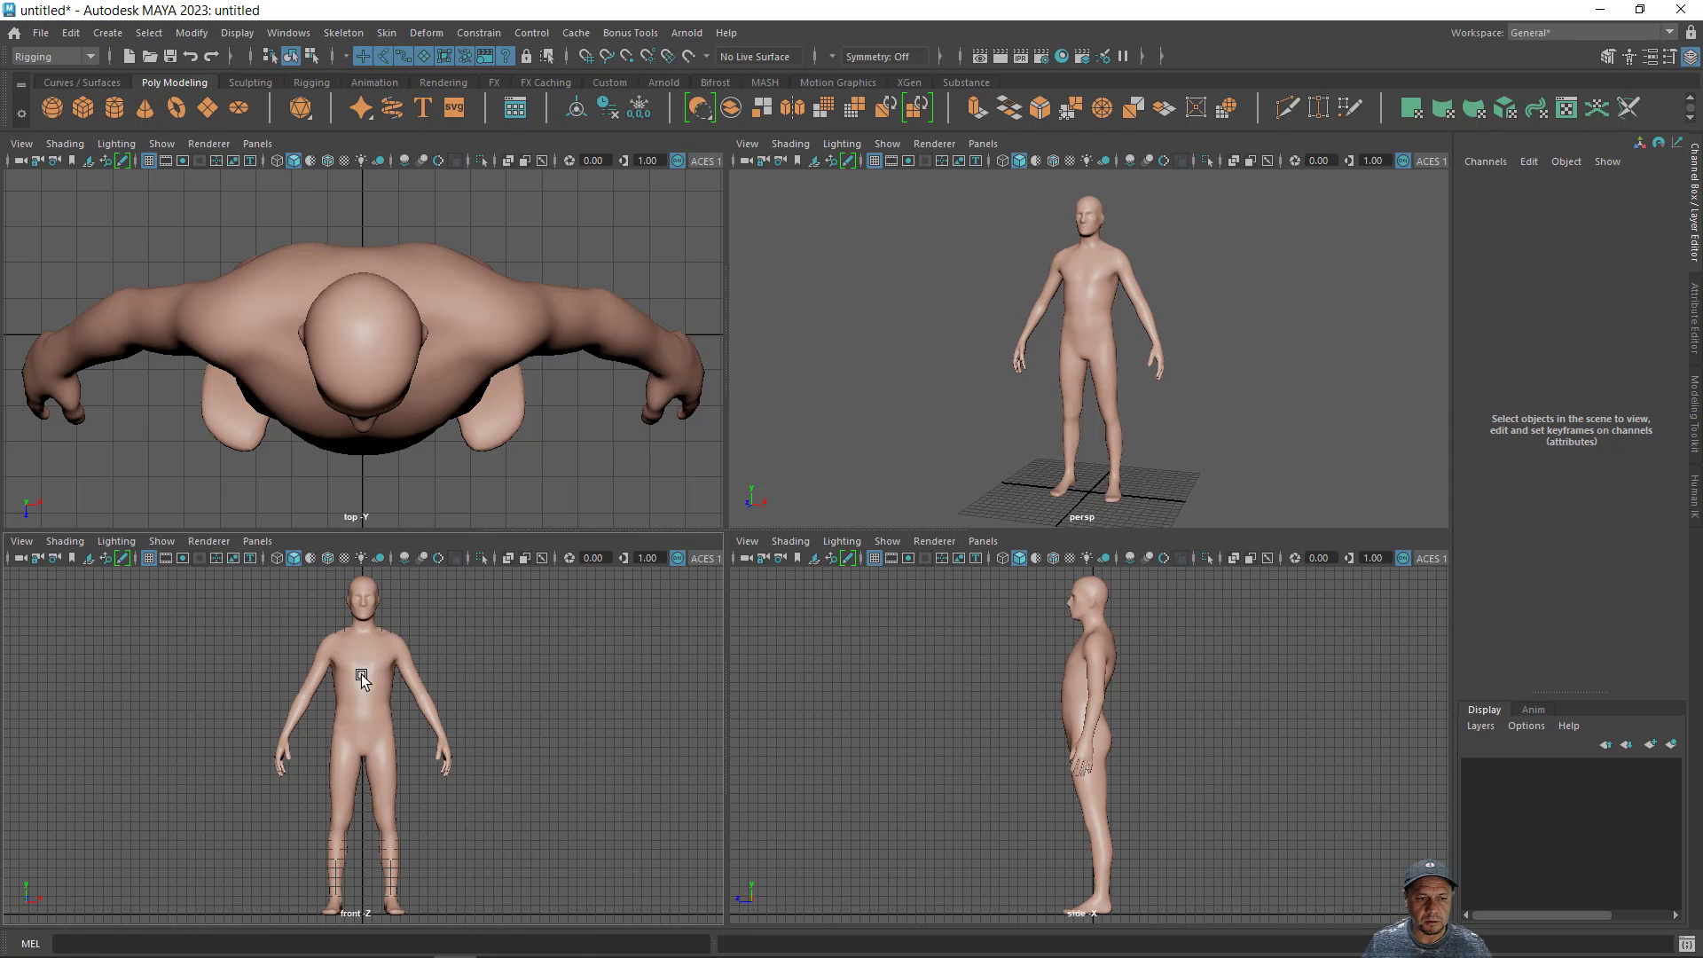
- Turn on X-Ray shading for the body in the front view
click(22, 541)
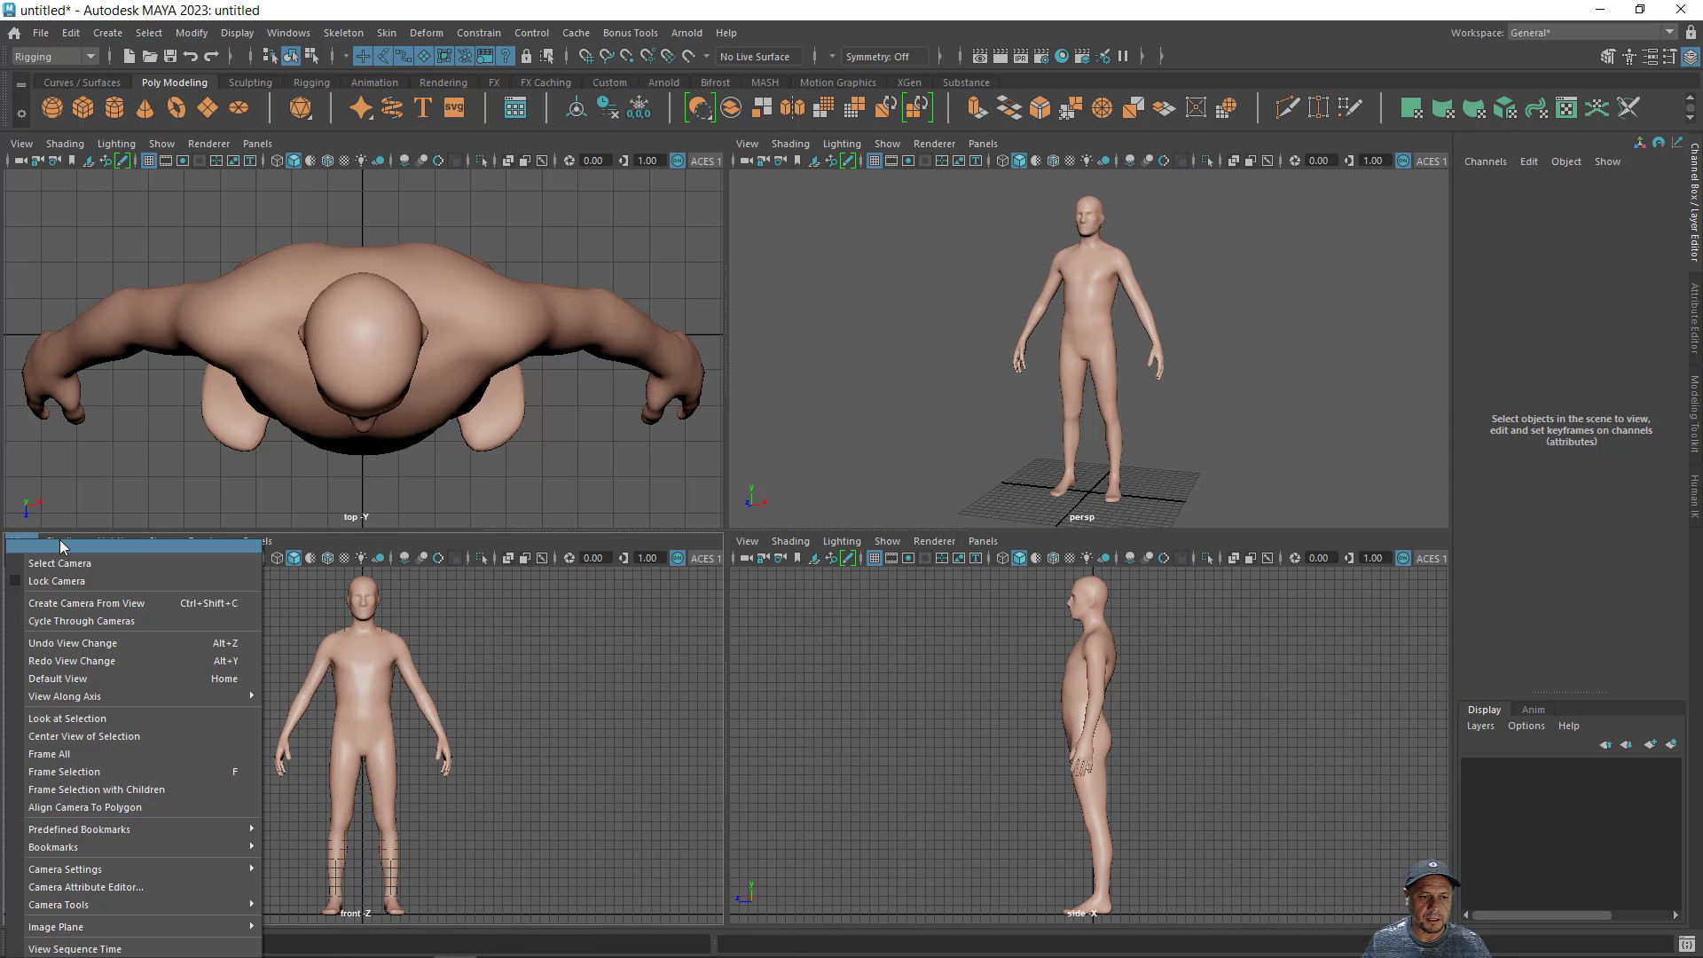
mouse_move(65, 541)
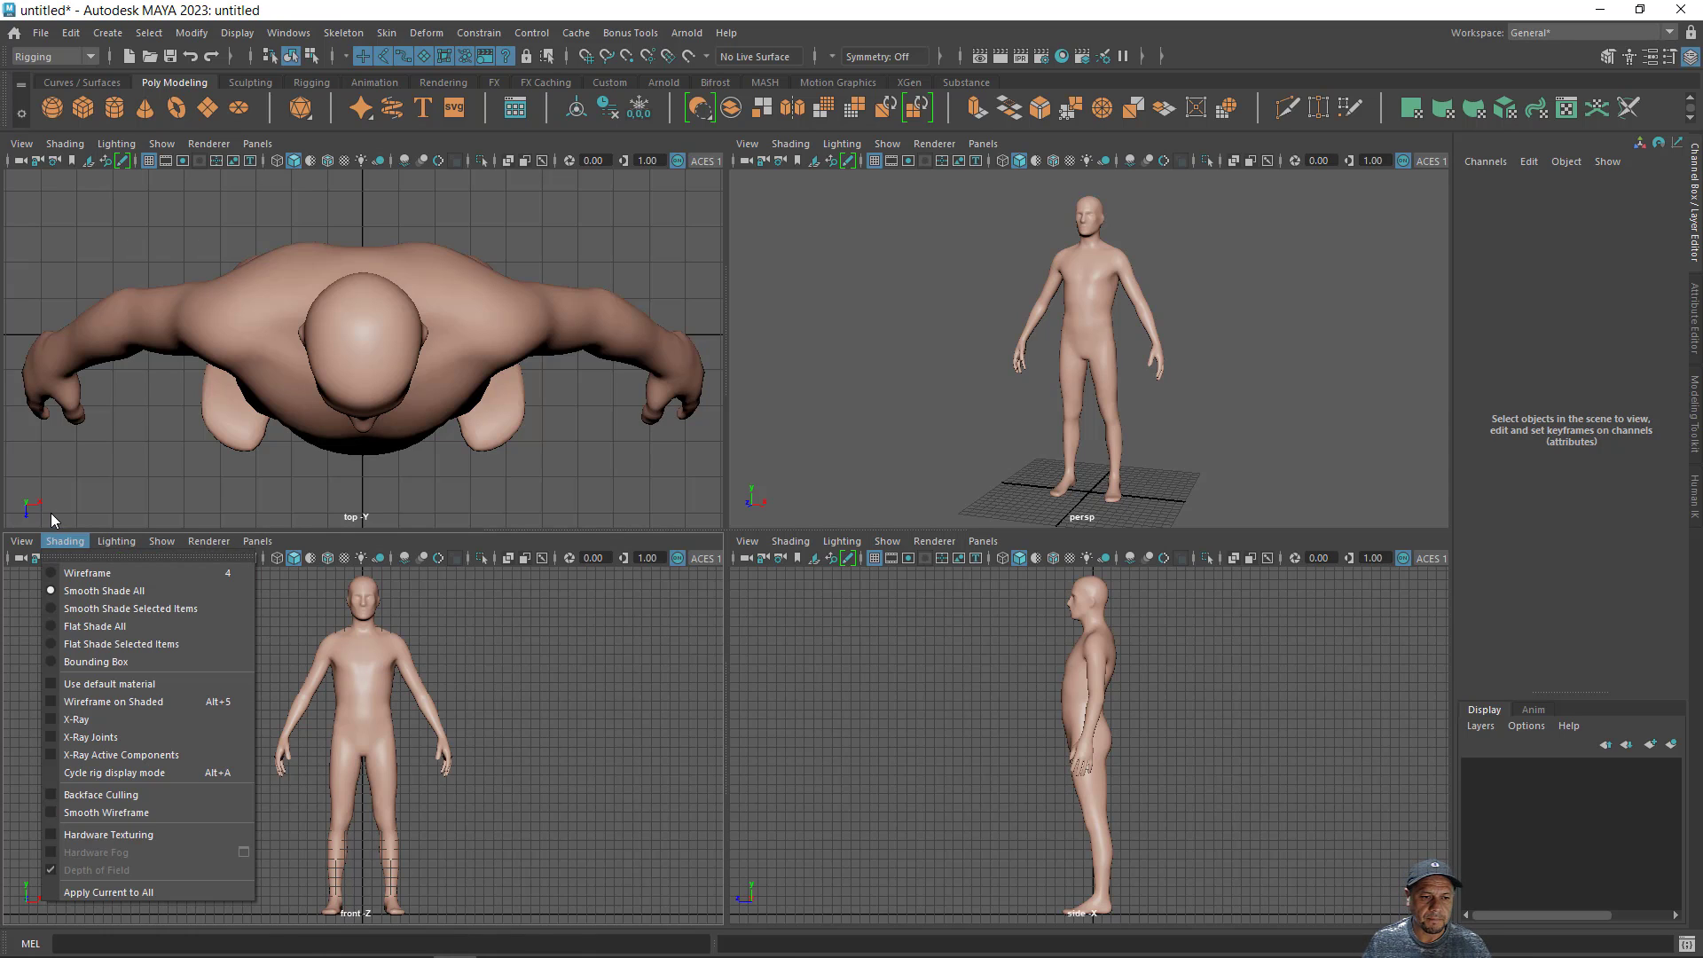
click(46, 737)
click(53, 719)
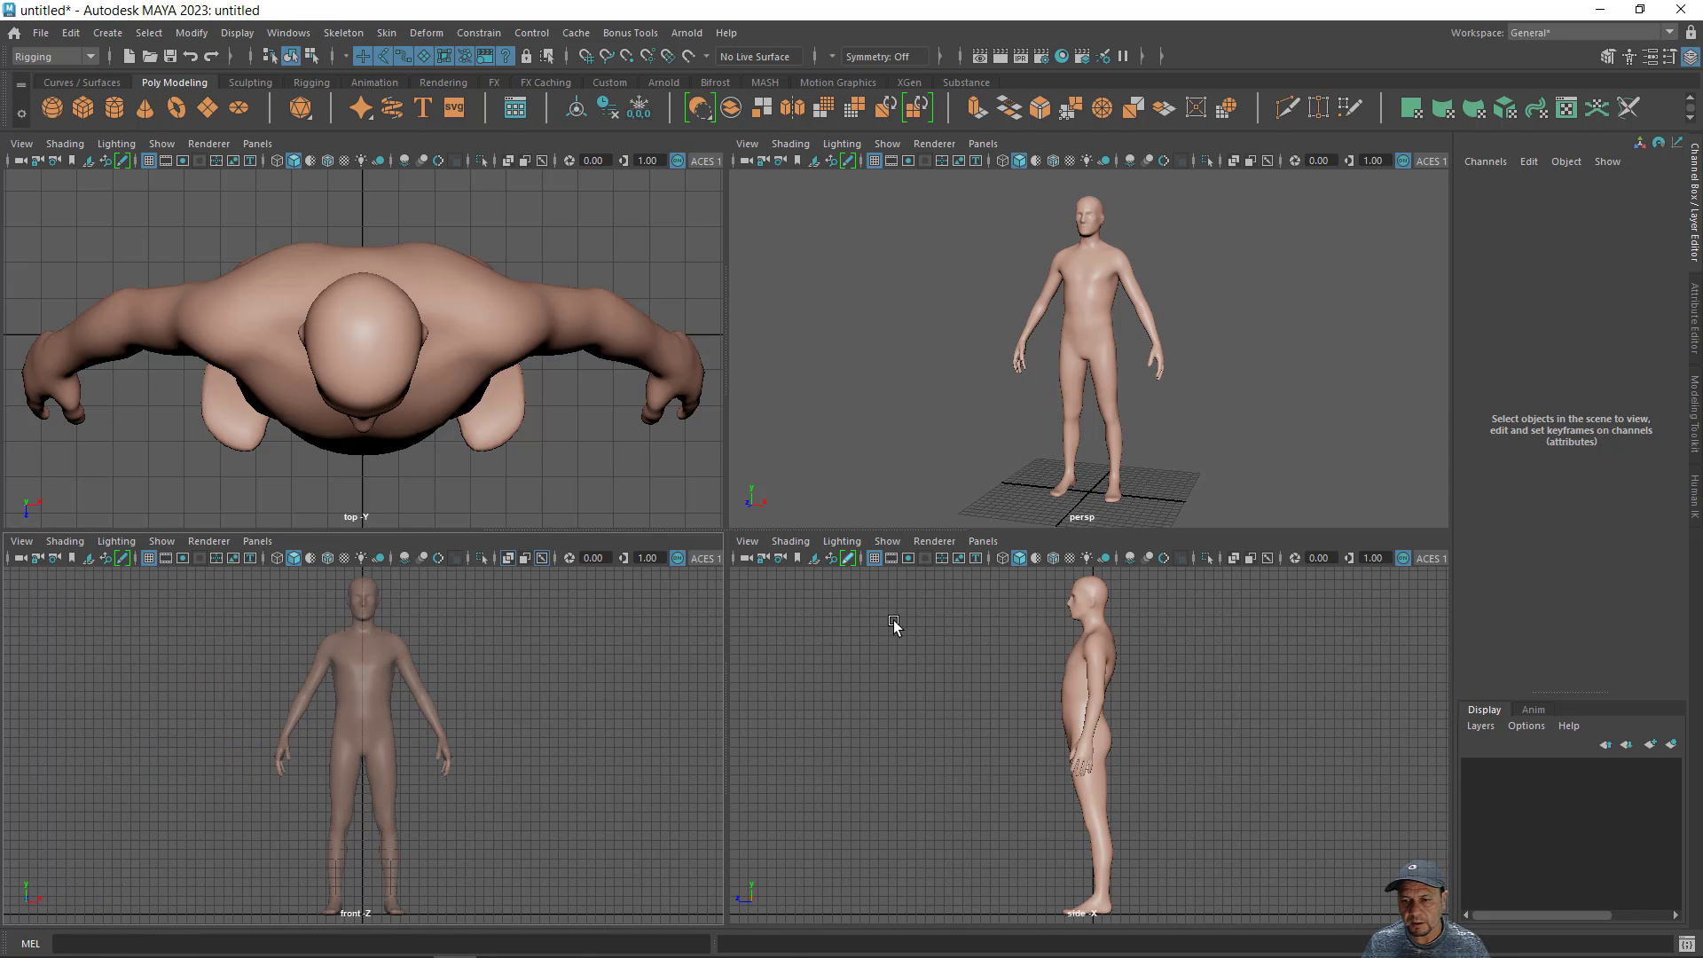
- Enable X-Ray Joints display in both the side view and the perspective view
click(790, 541)
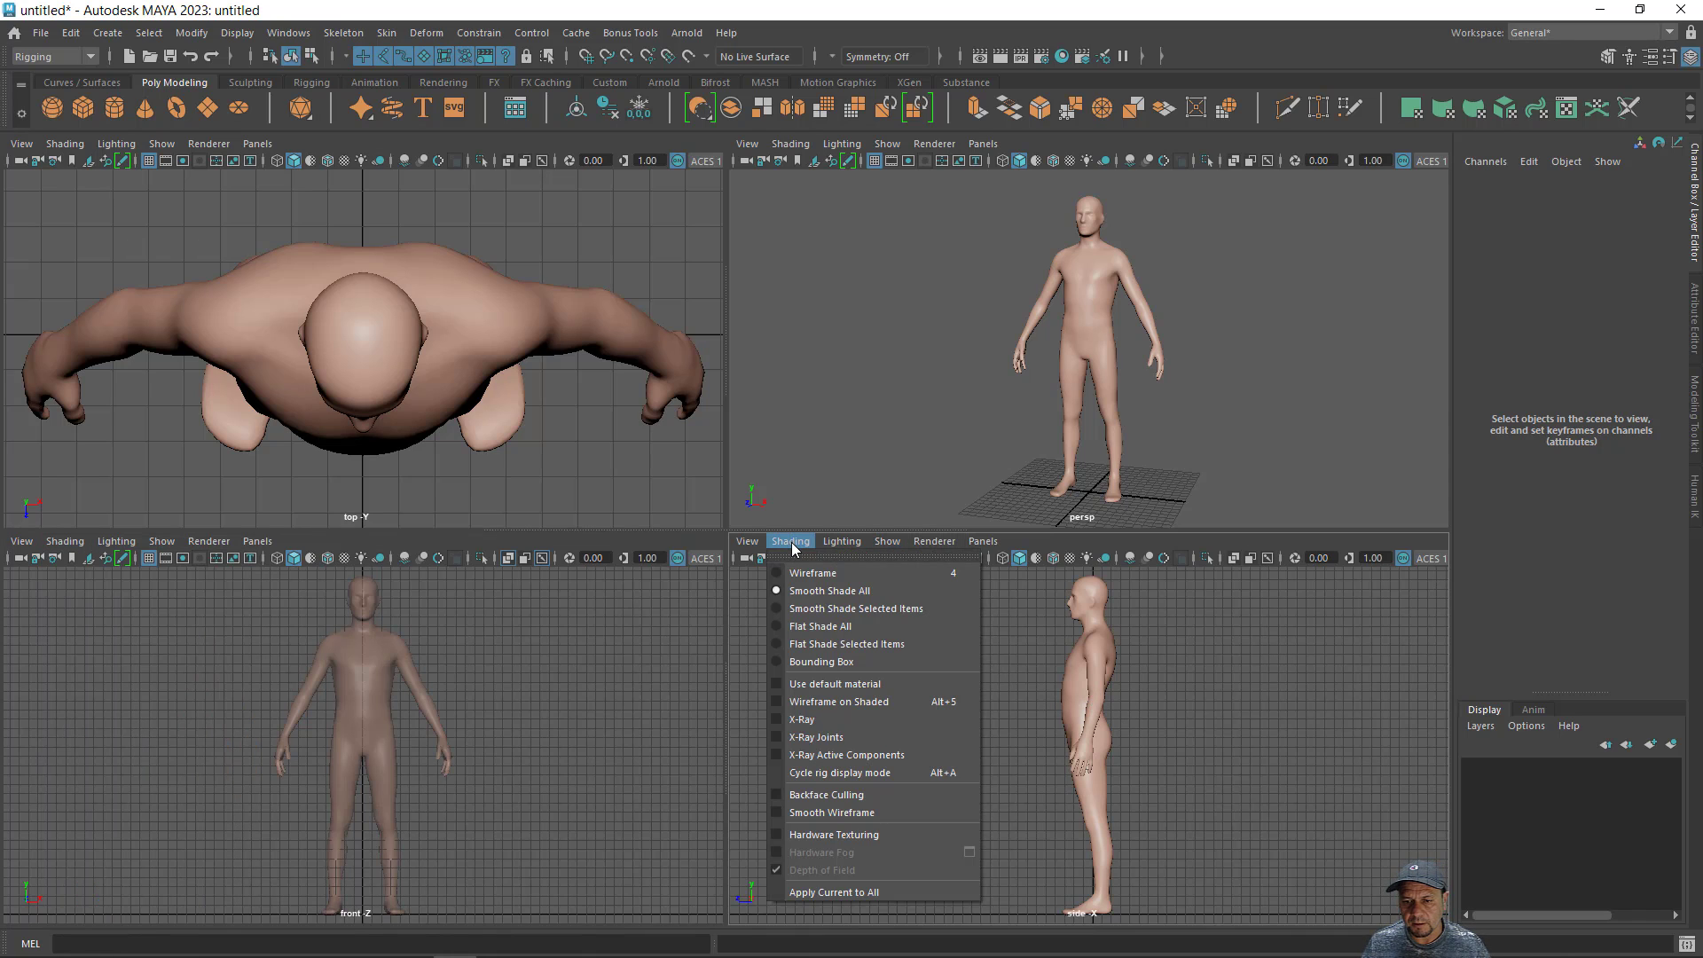
click(777, 740)
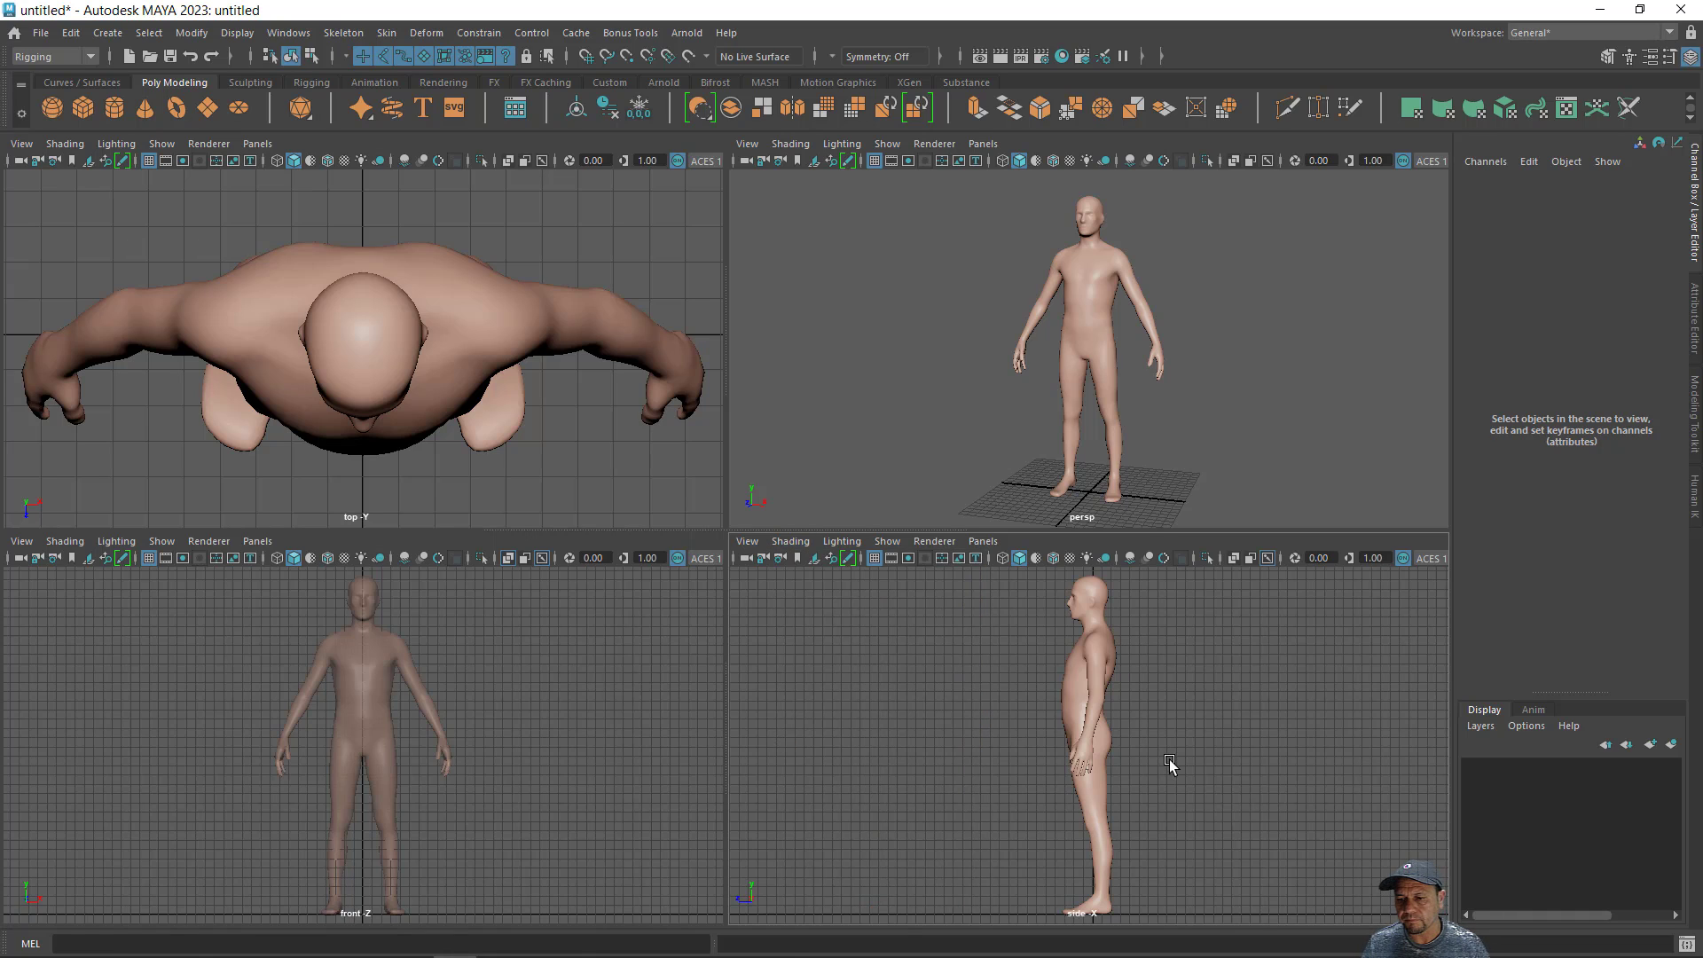
click(777, 144)
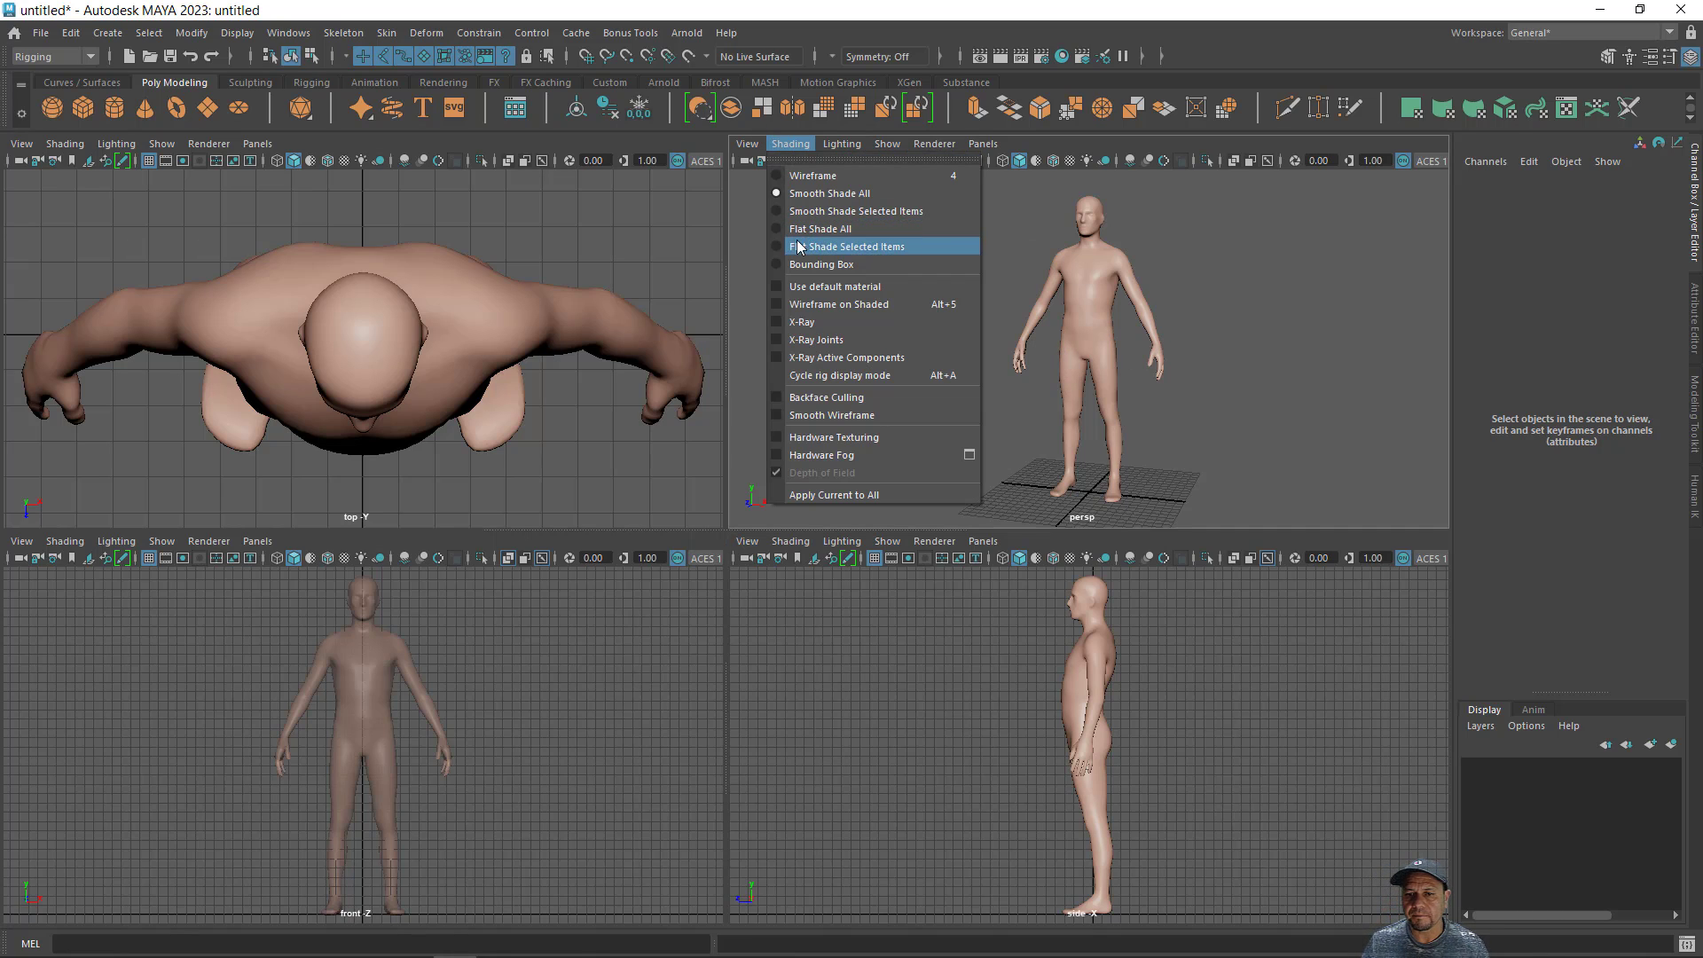
click(777, 341)
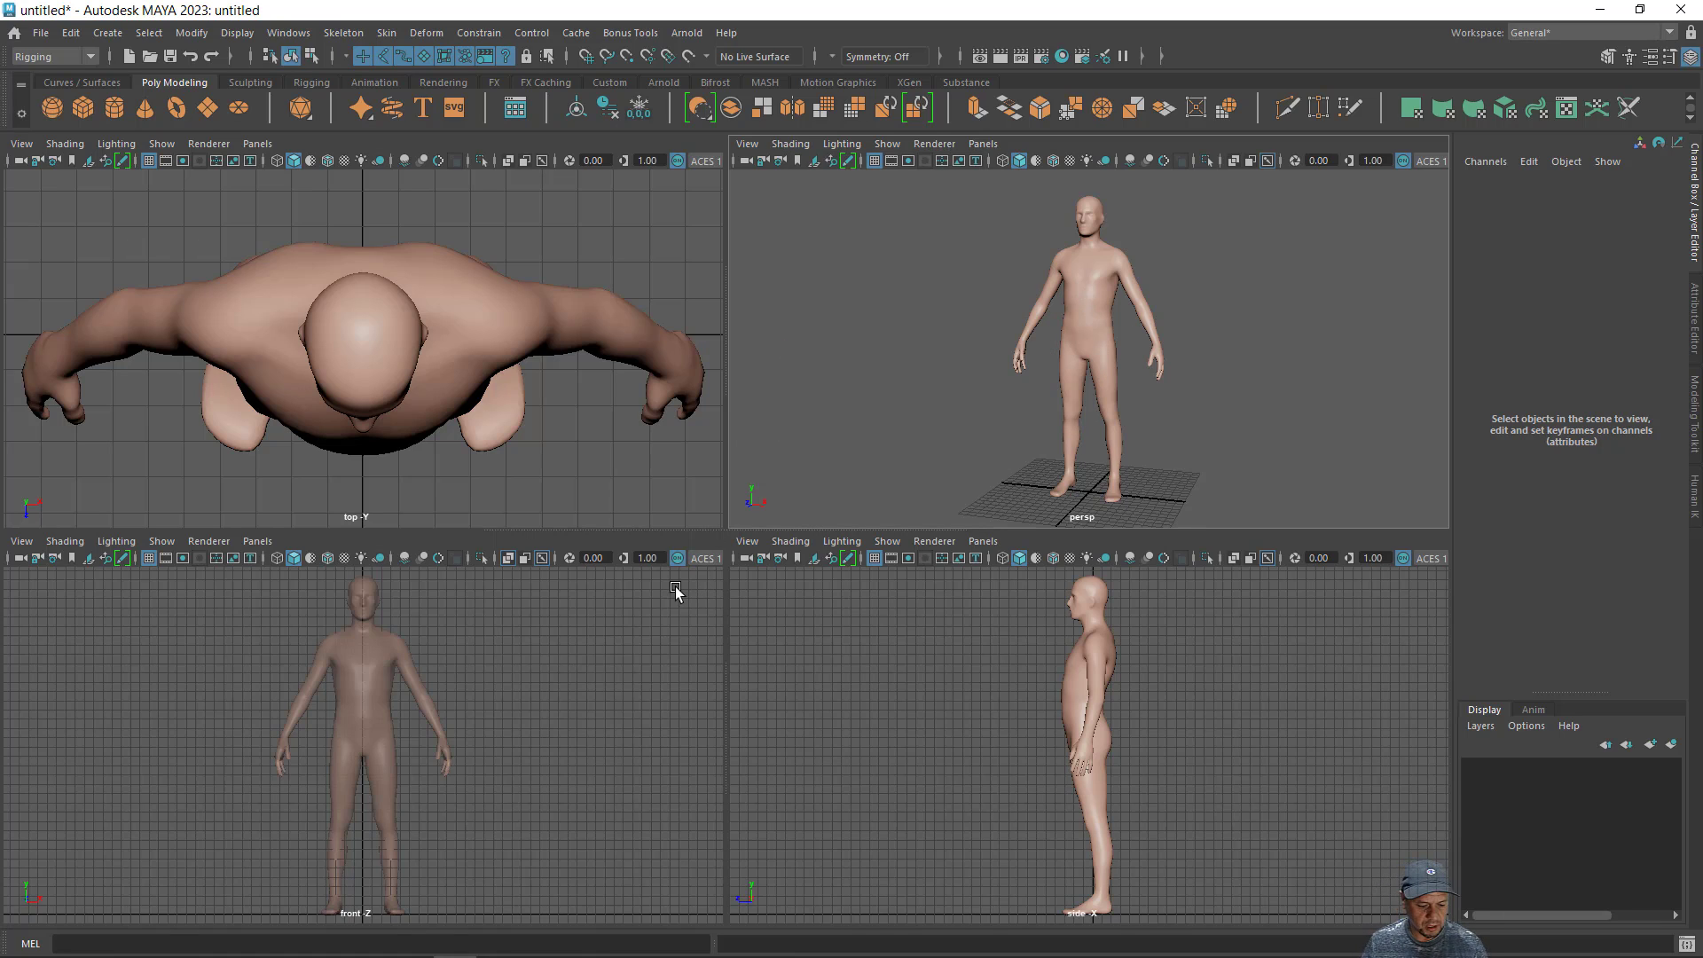
- Start a joint chain in the front view with a root joint grid-snapped to the pelvis centre at Y 19
scroll(1033, 745, up, 2)
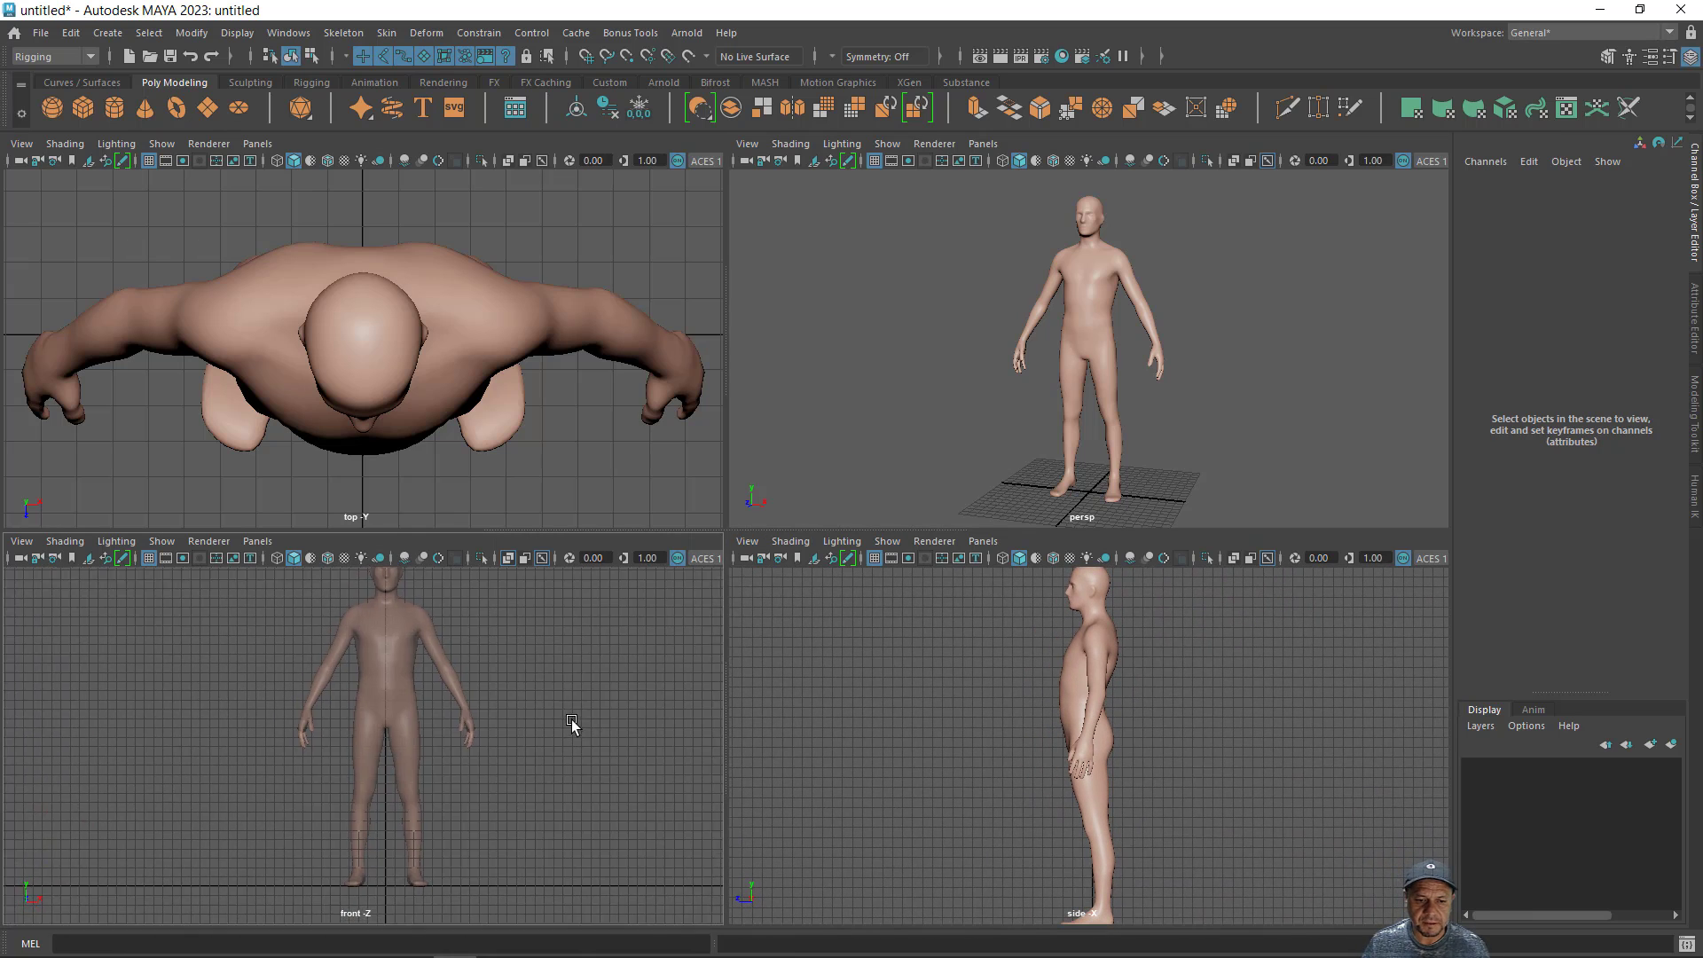
scroll(569, 729, up, 4)
alt+right_drag(781, 766, 823, 785)
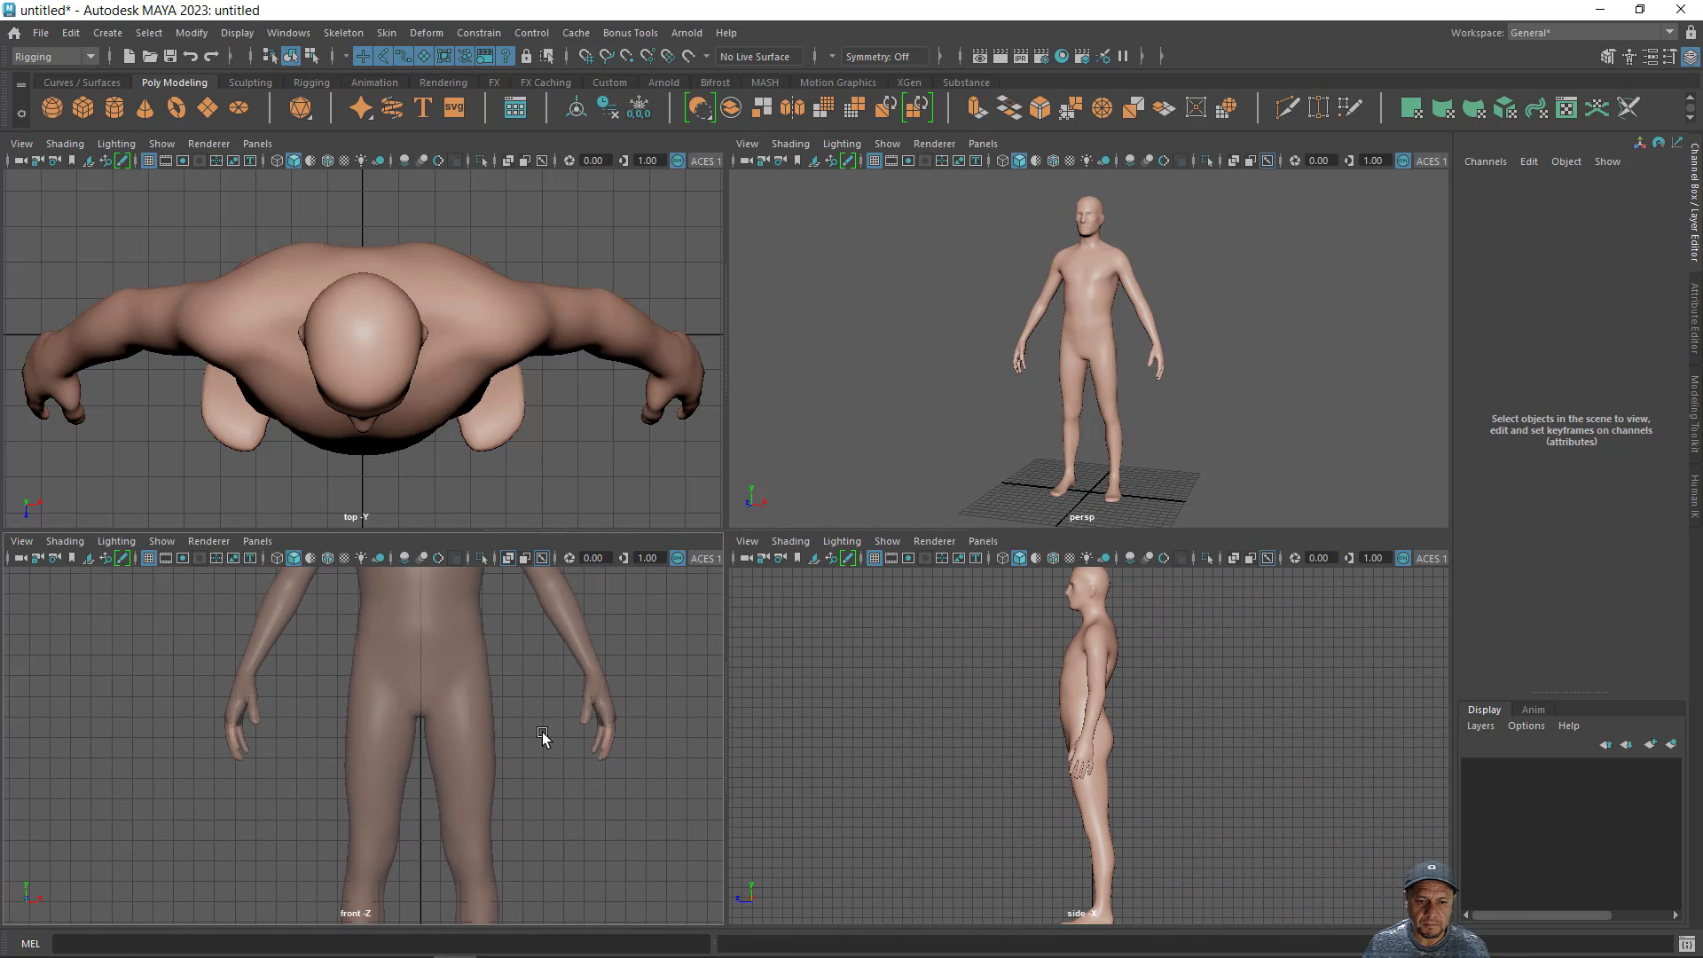
alt+middle_drag(542, 731, 525, 788)
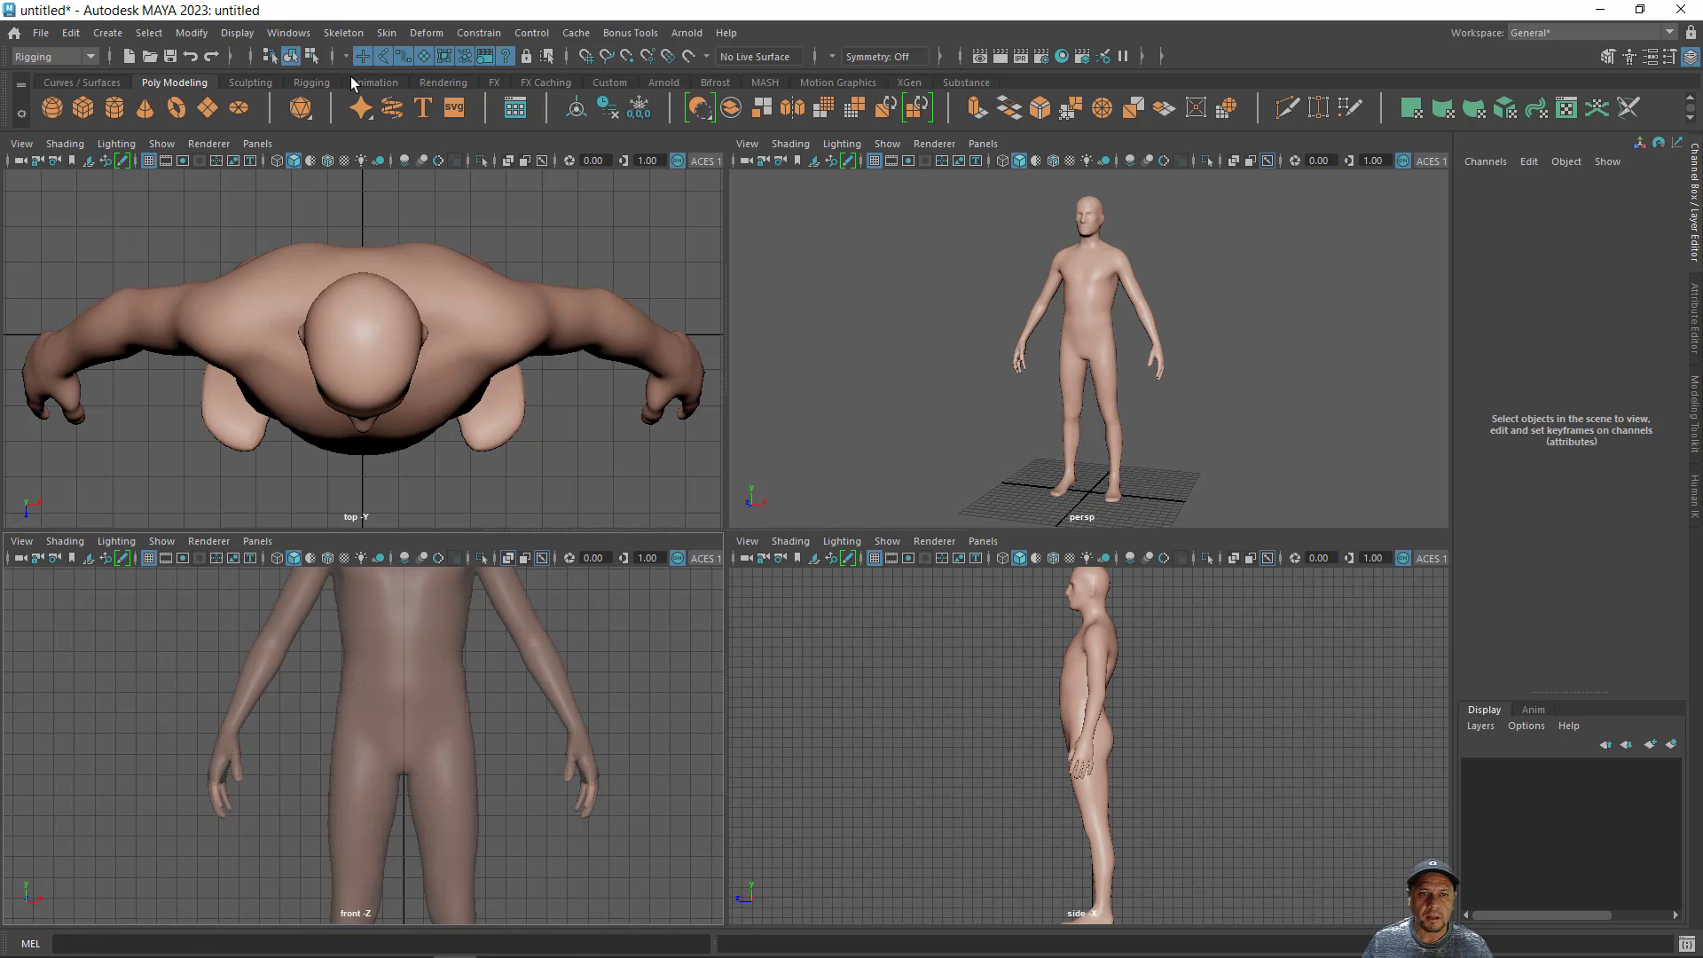
click(310, 82)
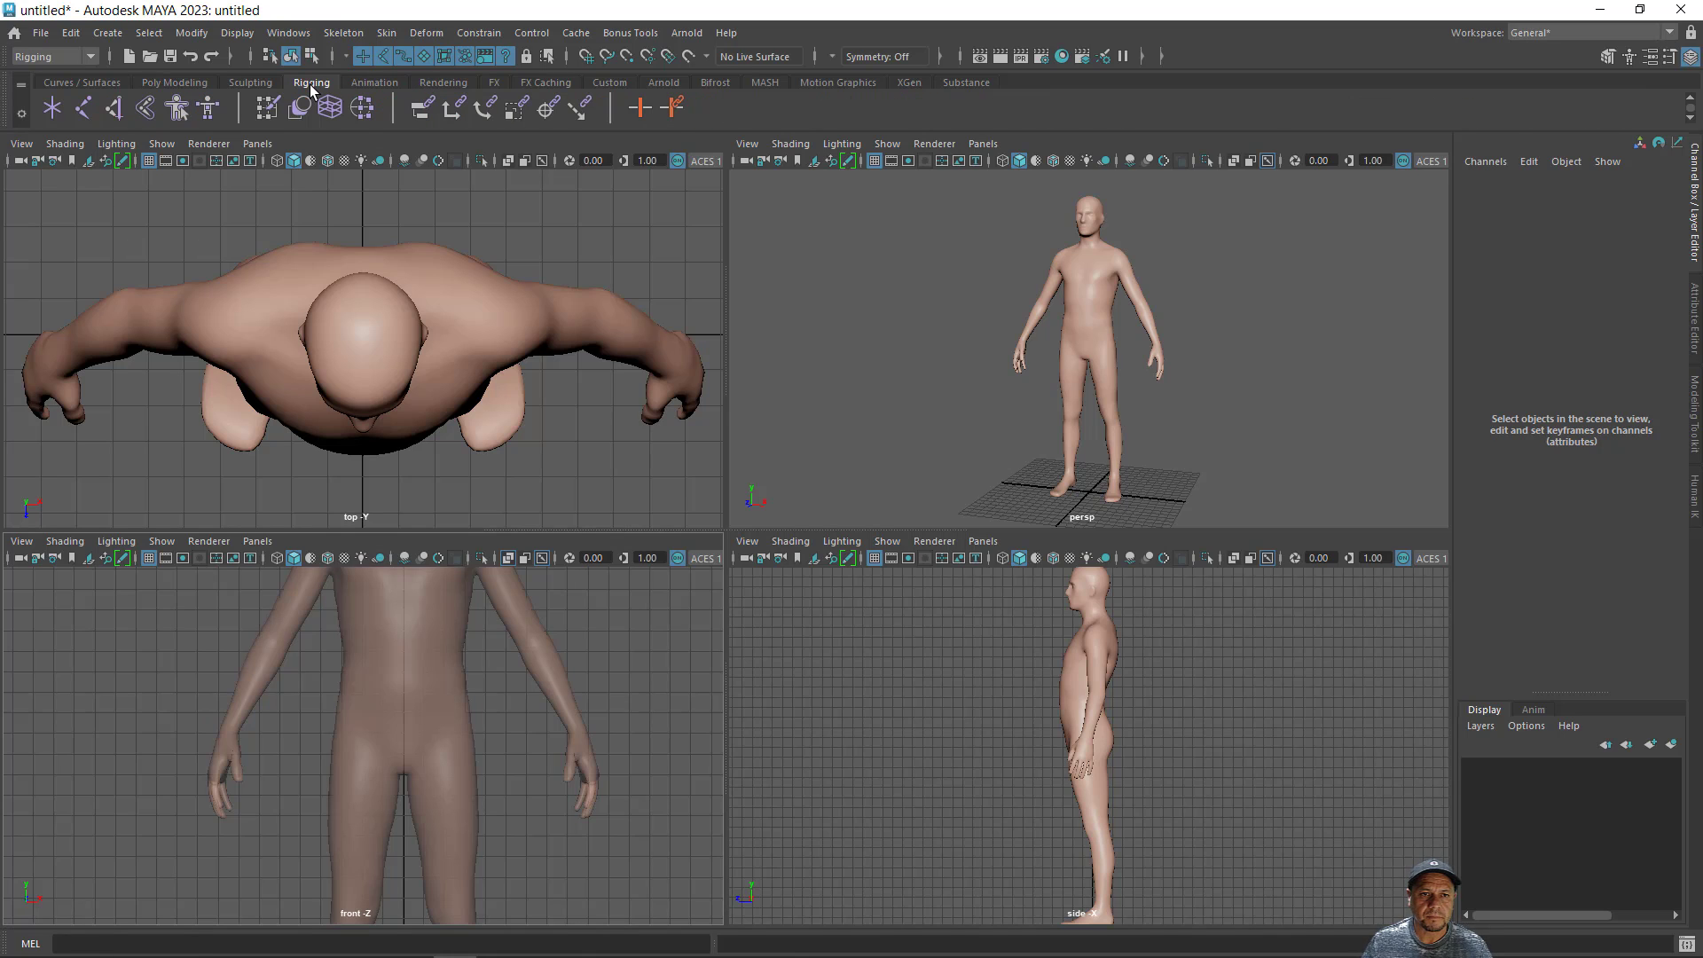
click(82, 109)
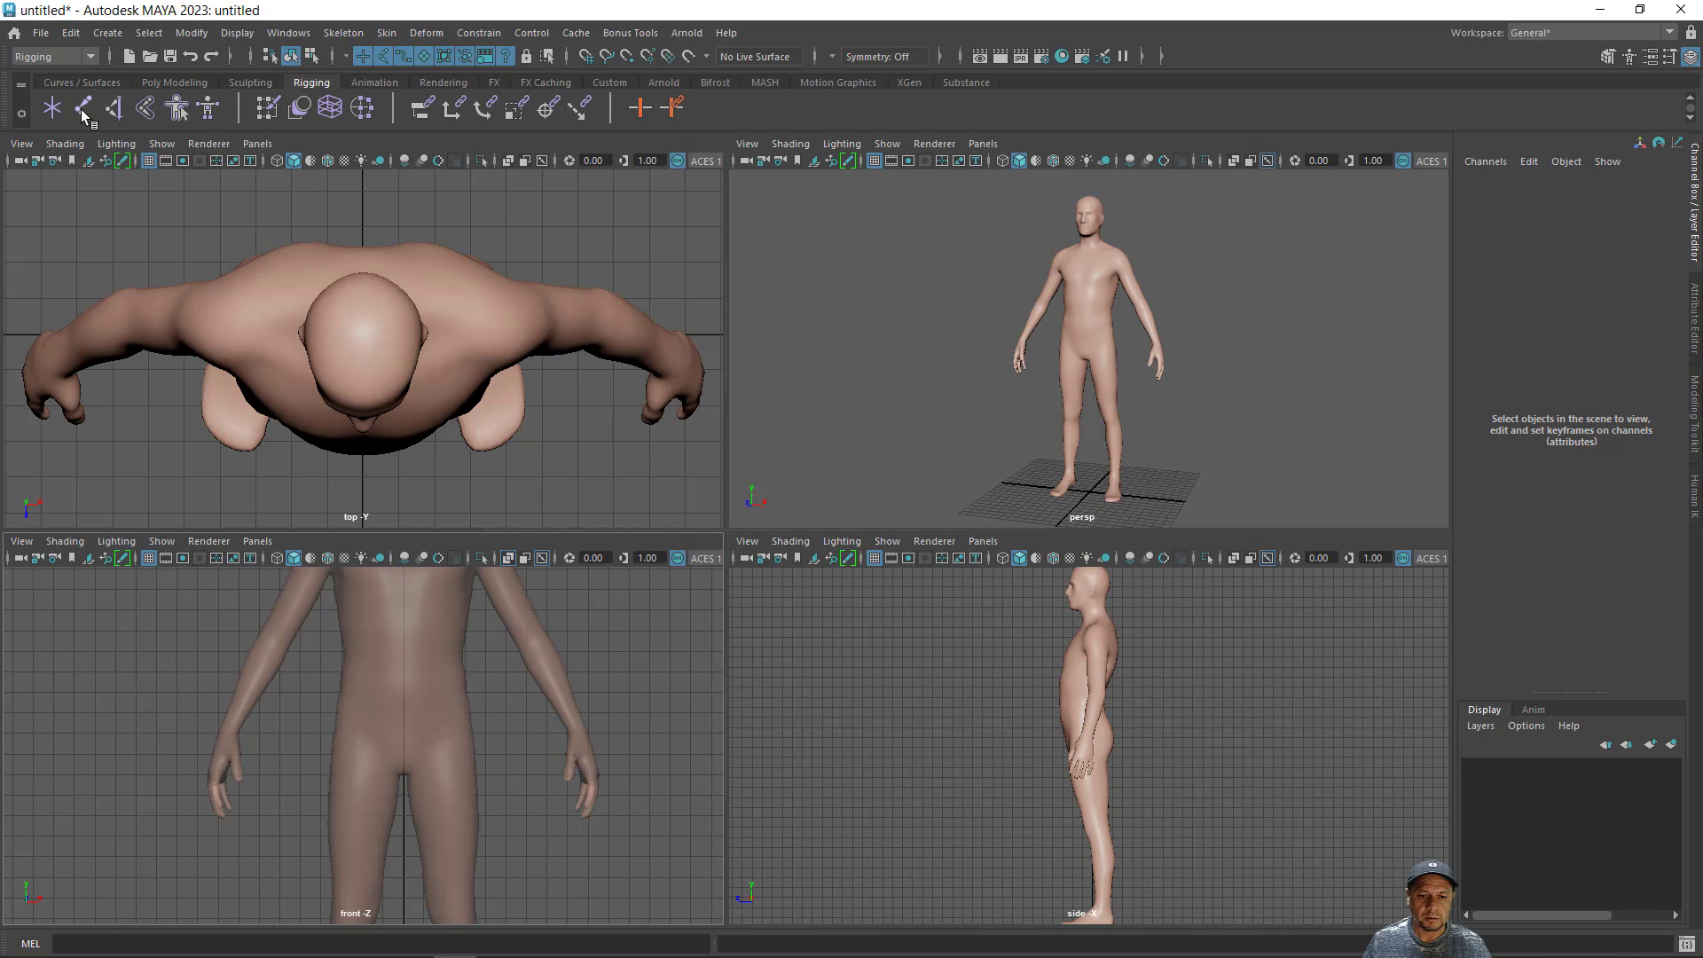
alt+right_drag(391, 705, 565, 743)
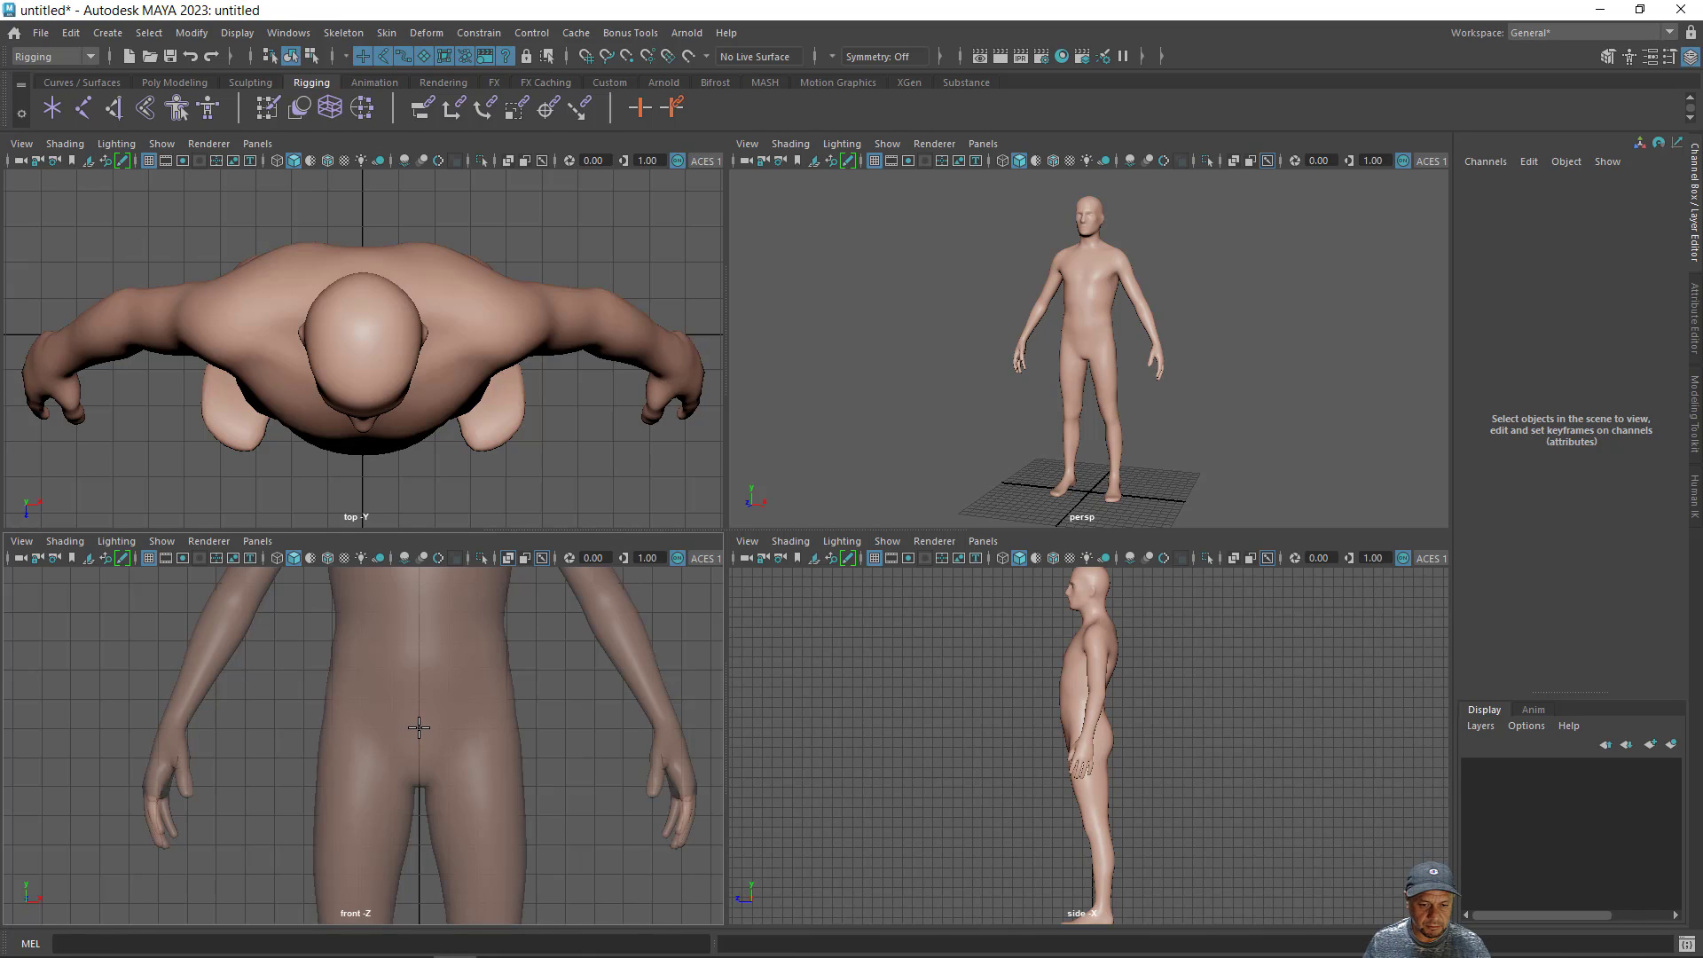
key(x)
click(418, 727)
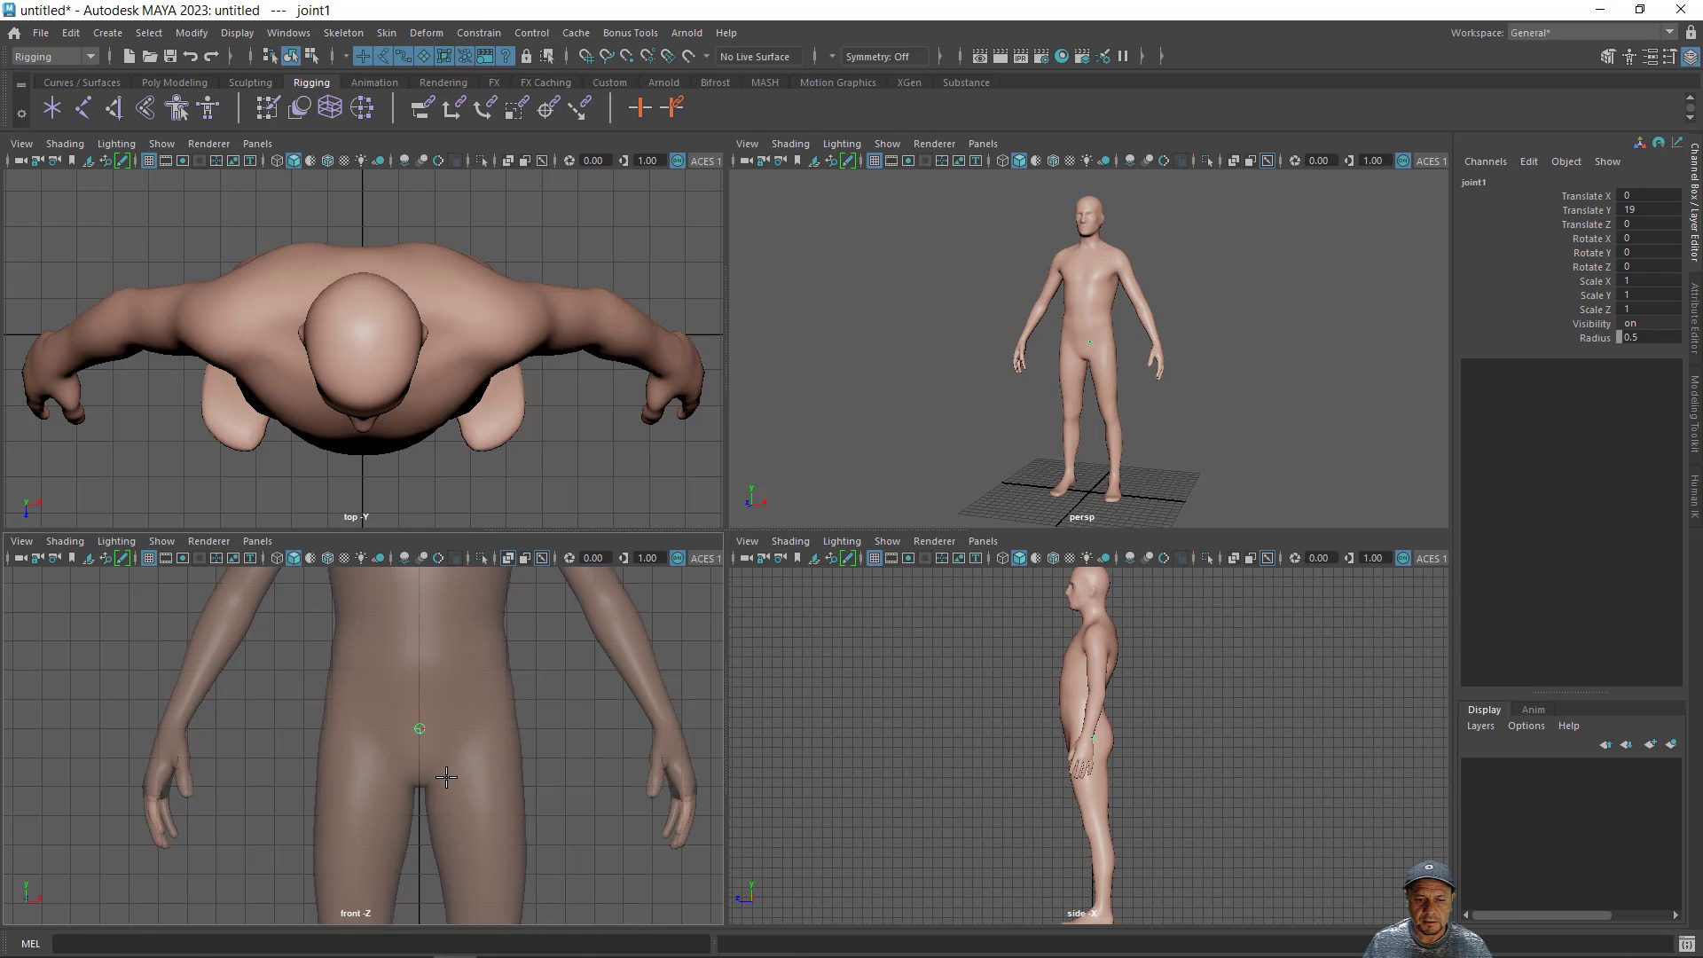
- Add the left hip joint about 2.06 units from the root and the left knee joint about 8.81 units below it
click(478, 734)
key(Return)
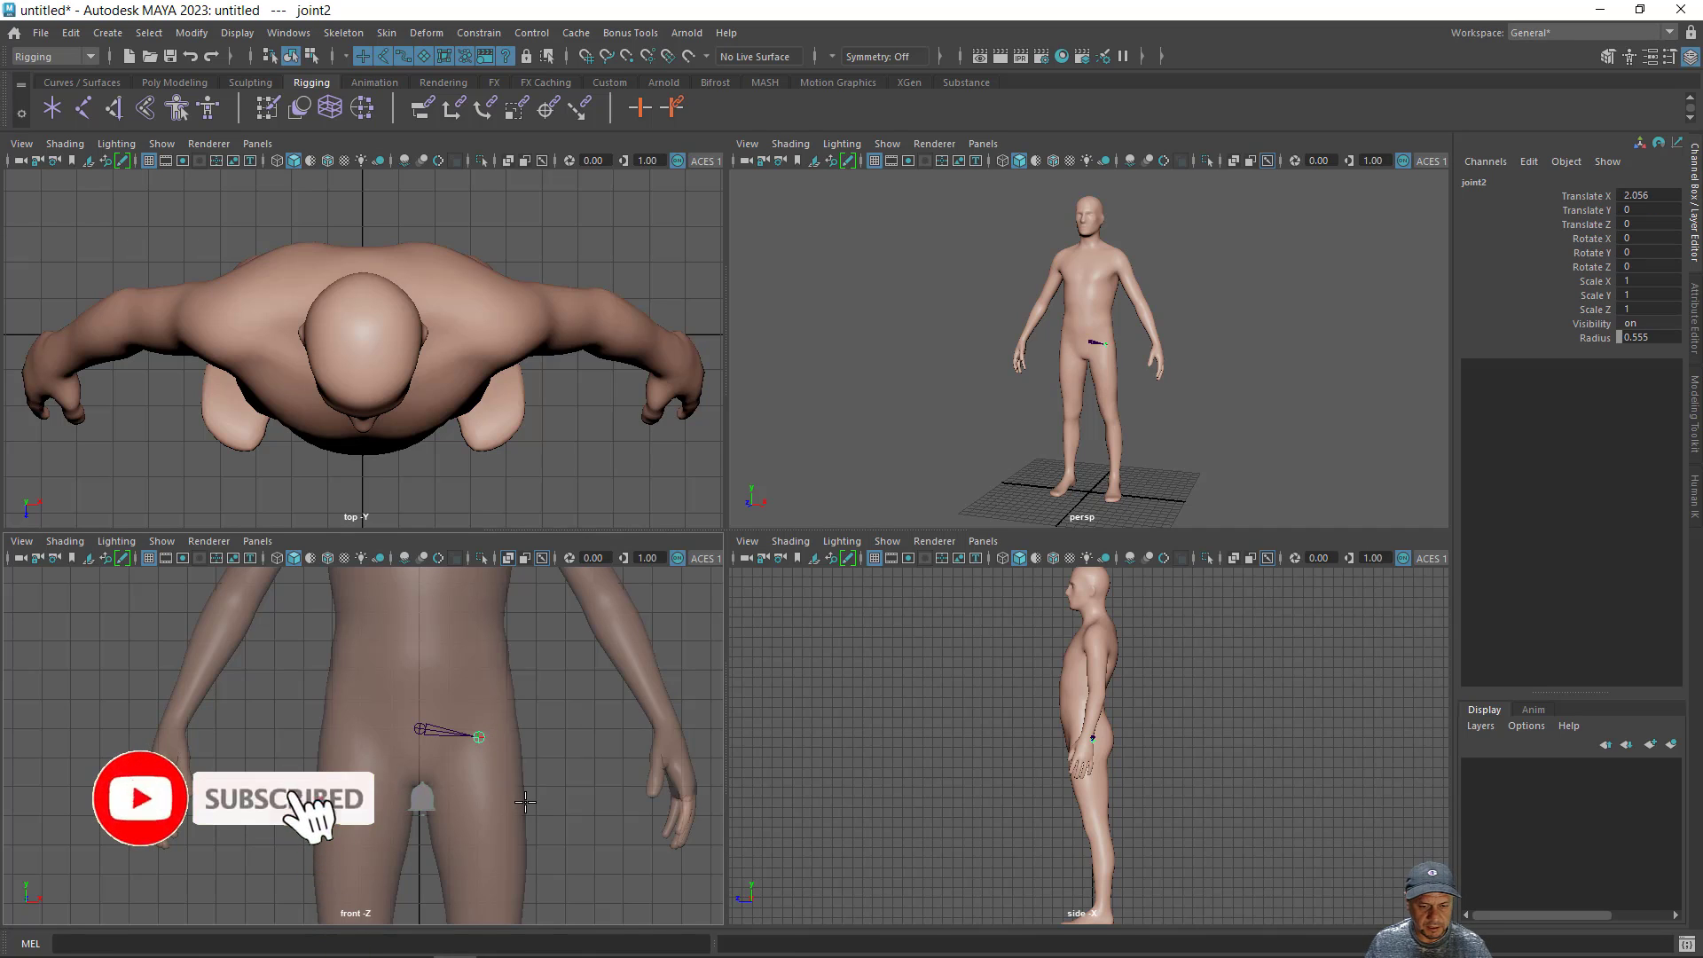
alt+middle_drag(525, 801, 517, 597)
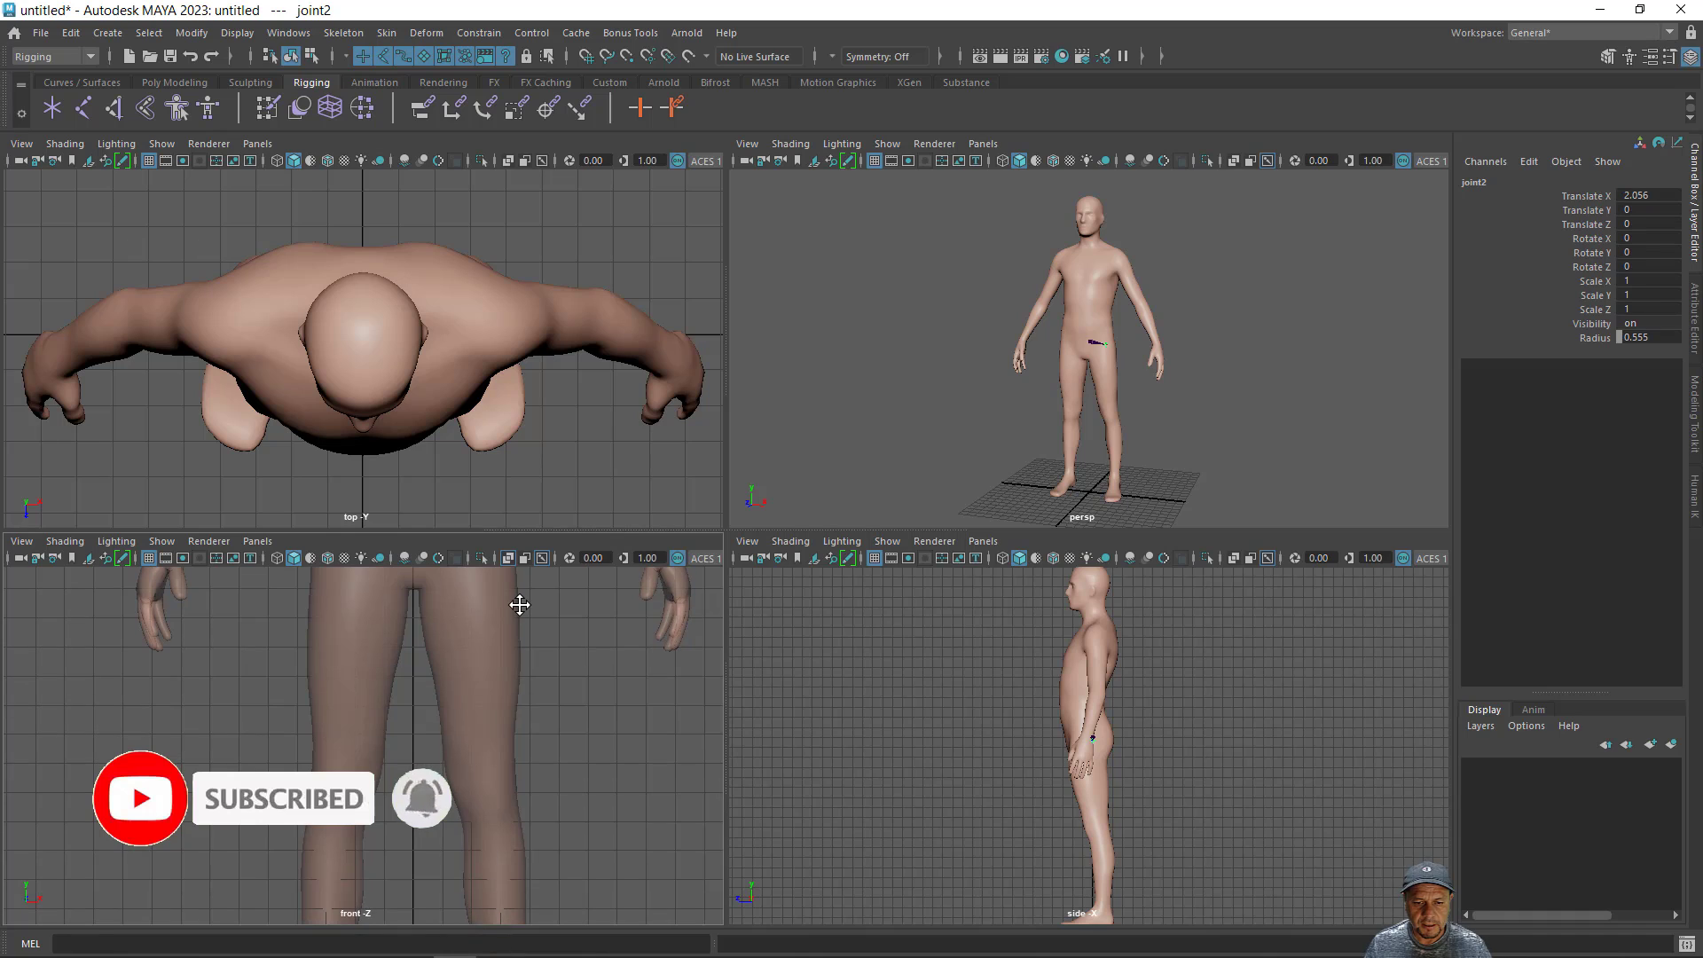
alt+middle_drag(552, 776, 550, 658)
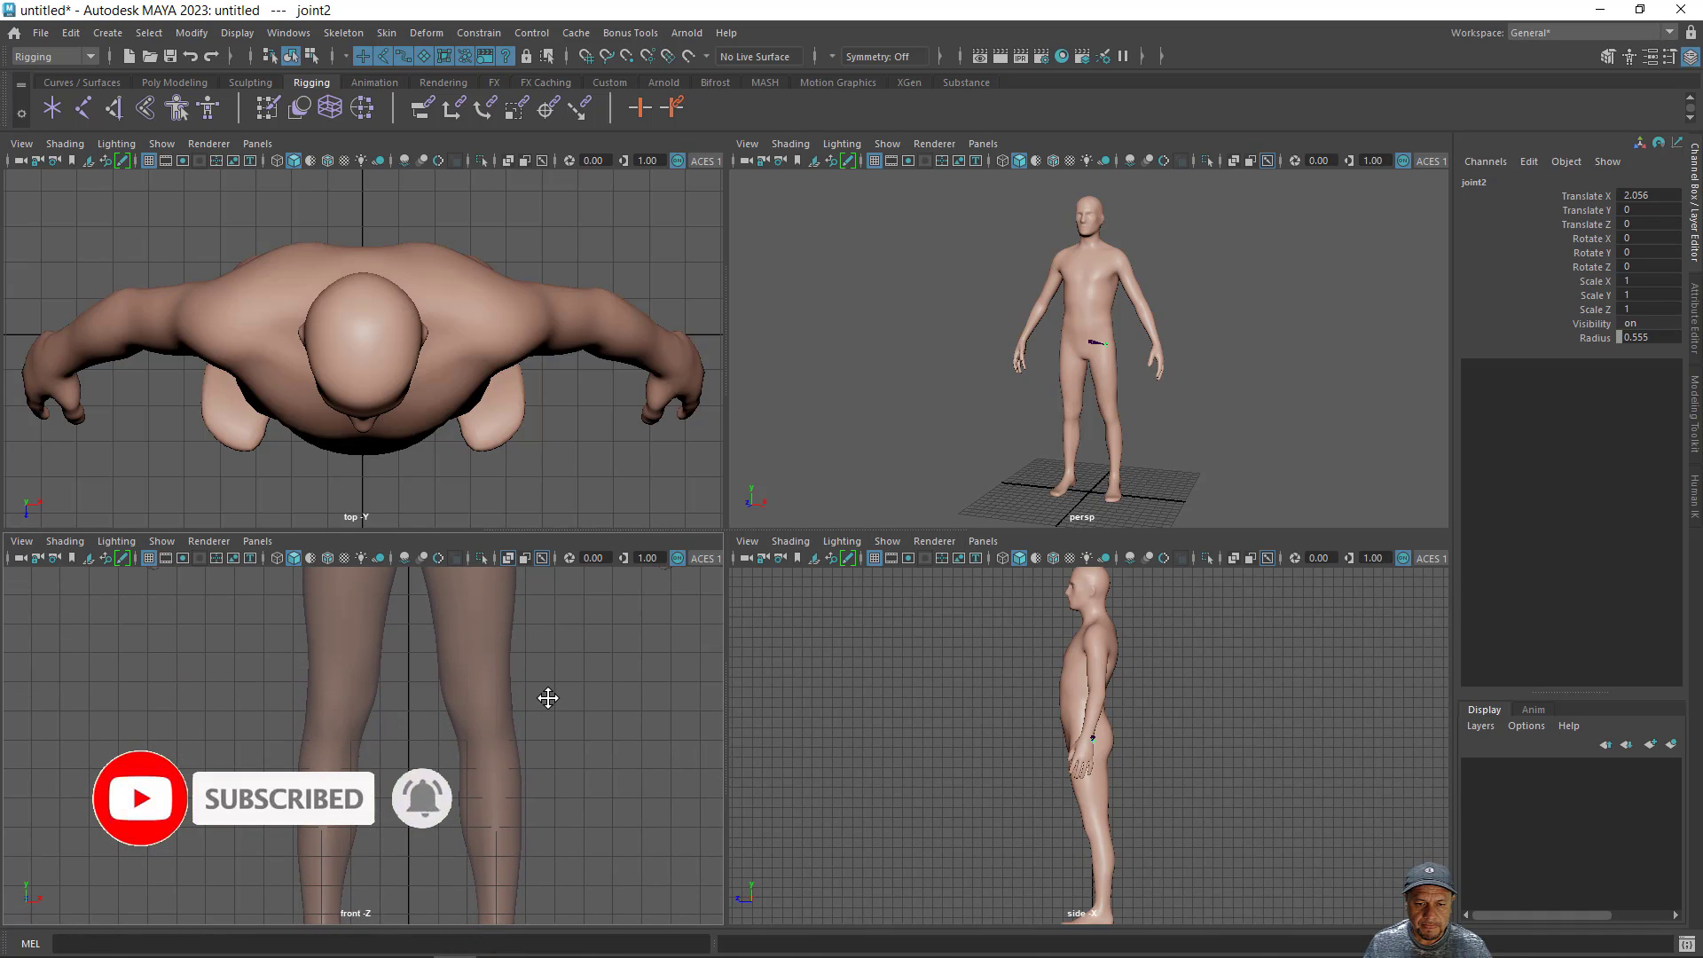
click(487, 711)
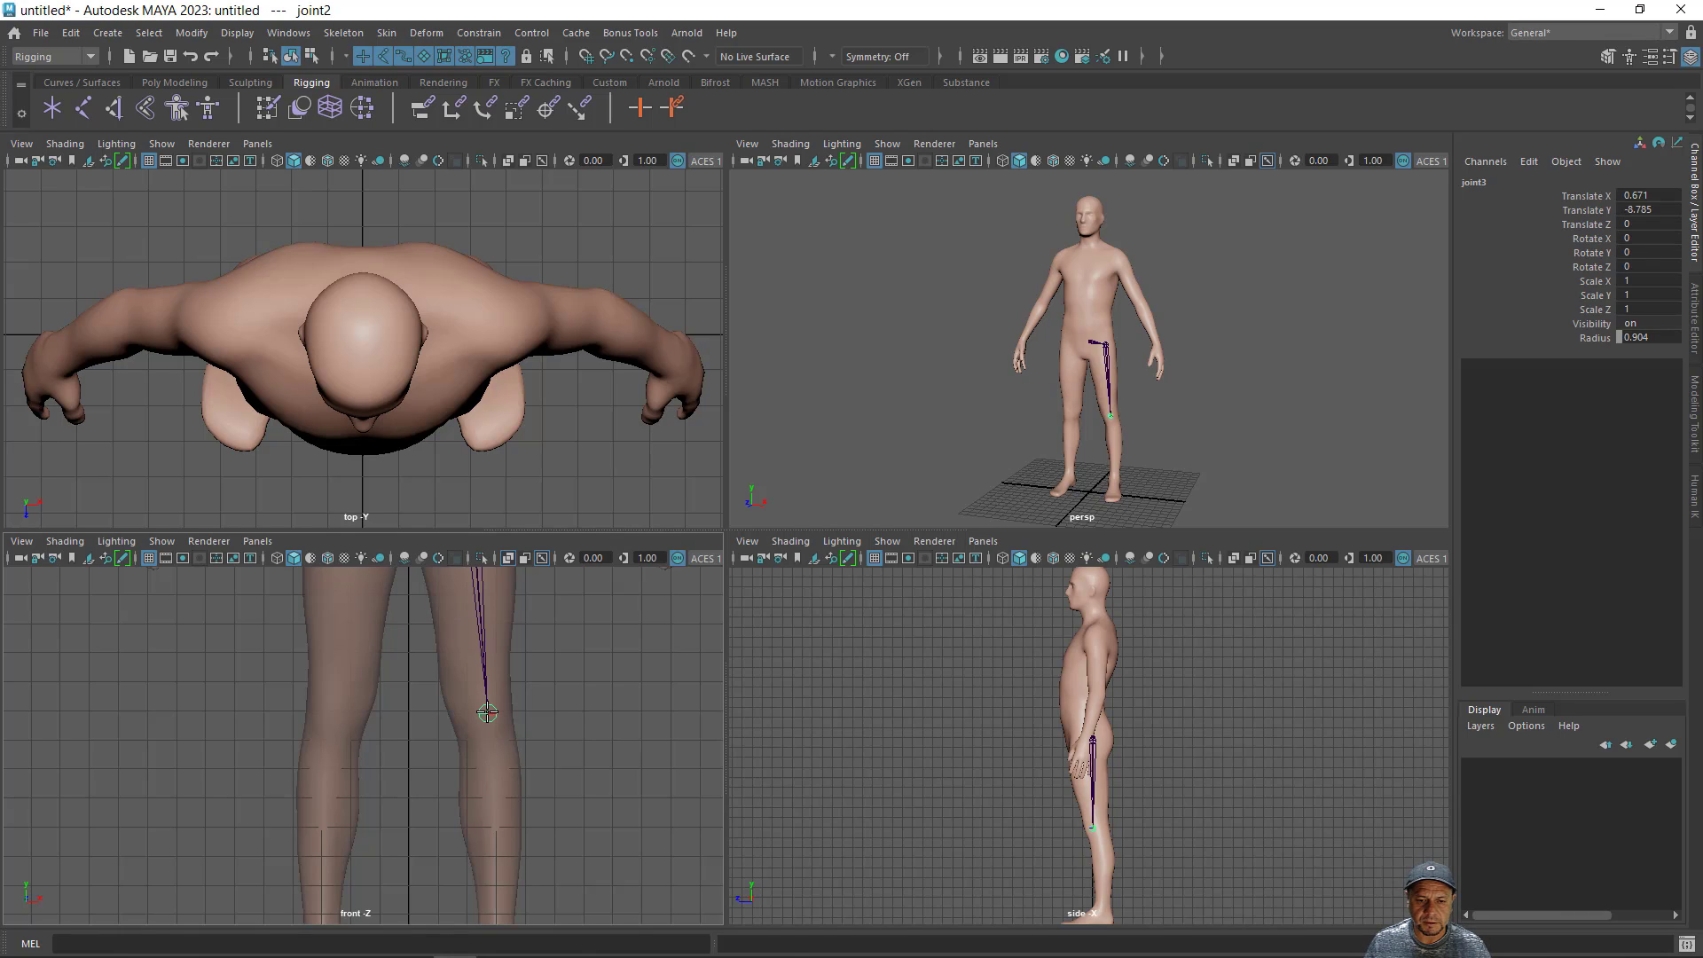
- Add the left ankle joint about 8.12 units below the knee and a foot joint about 1.51 units further, and finish the chain
alt+middle_drag(624, 760, 631, 556)
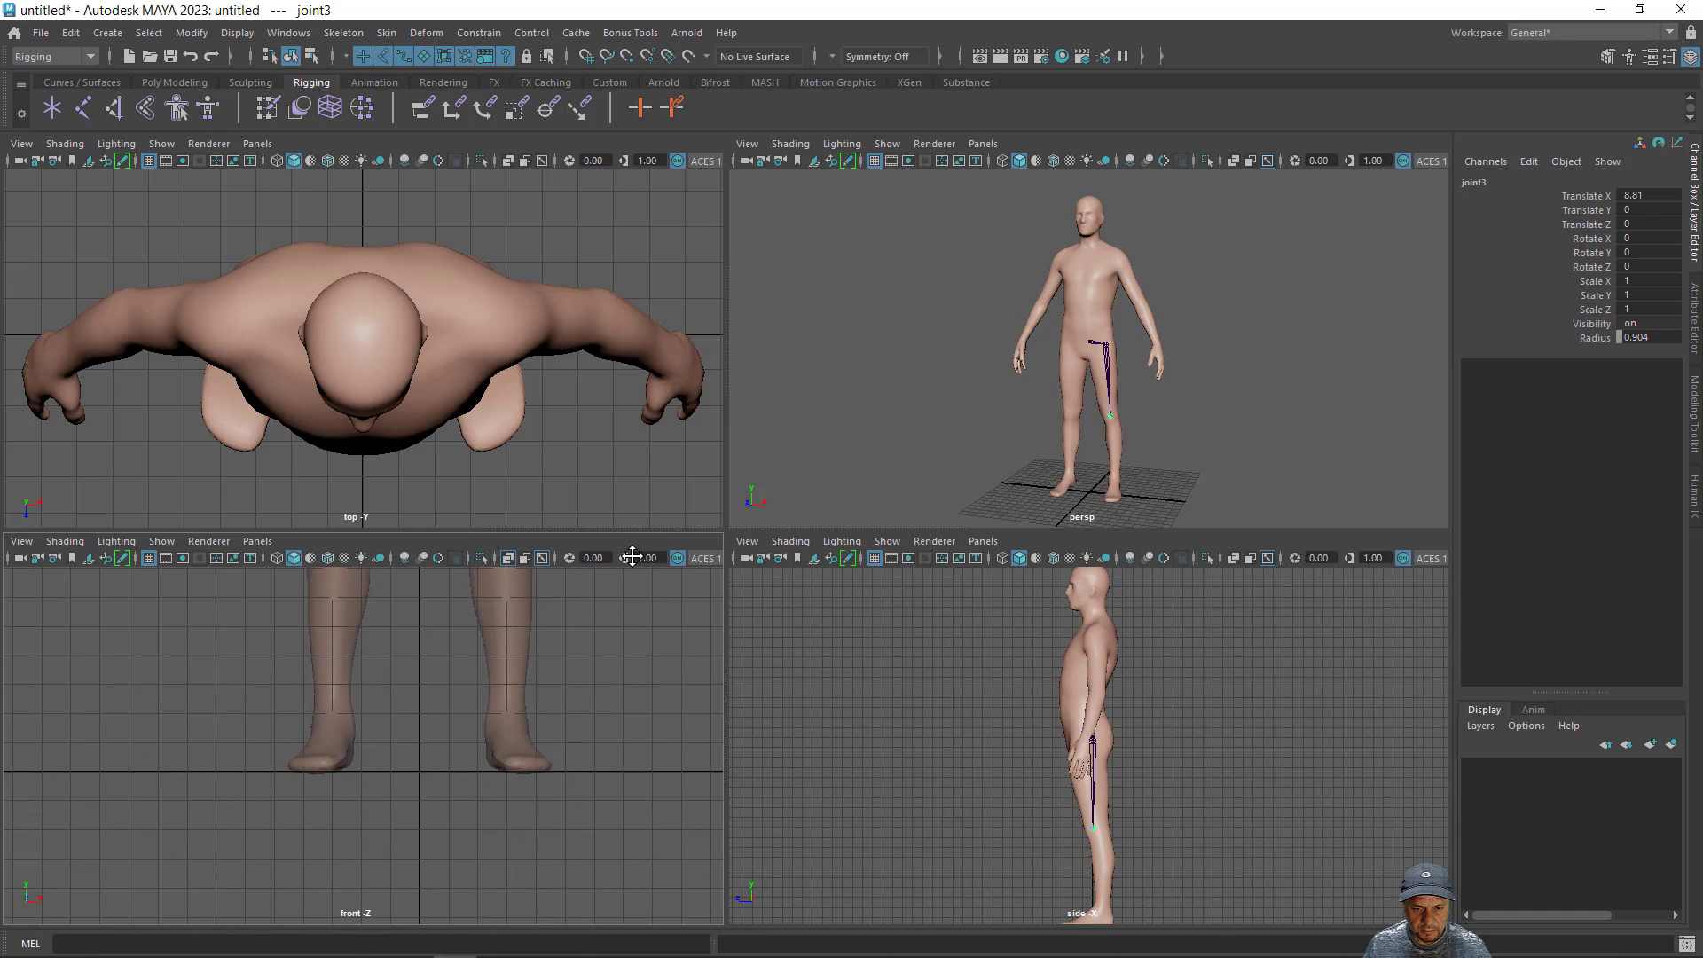
alt+middle_drag(612, 690, 606, 697)
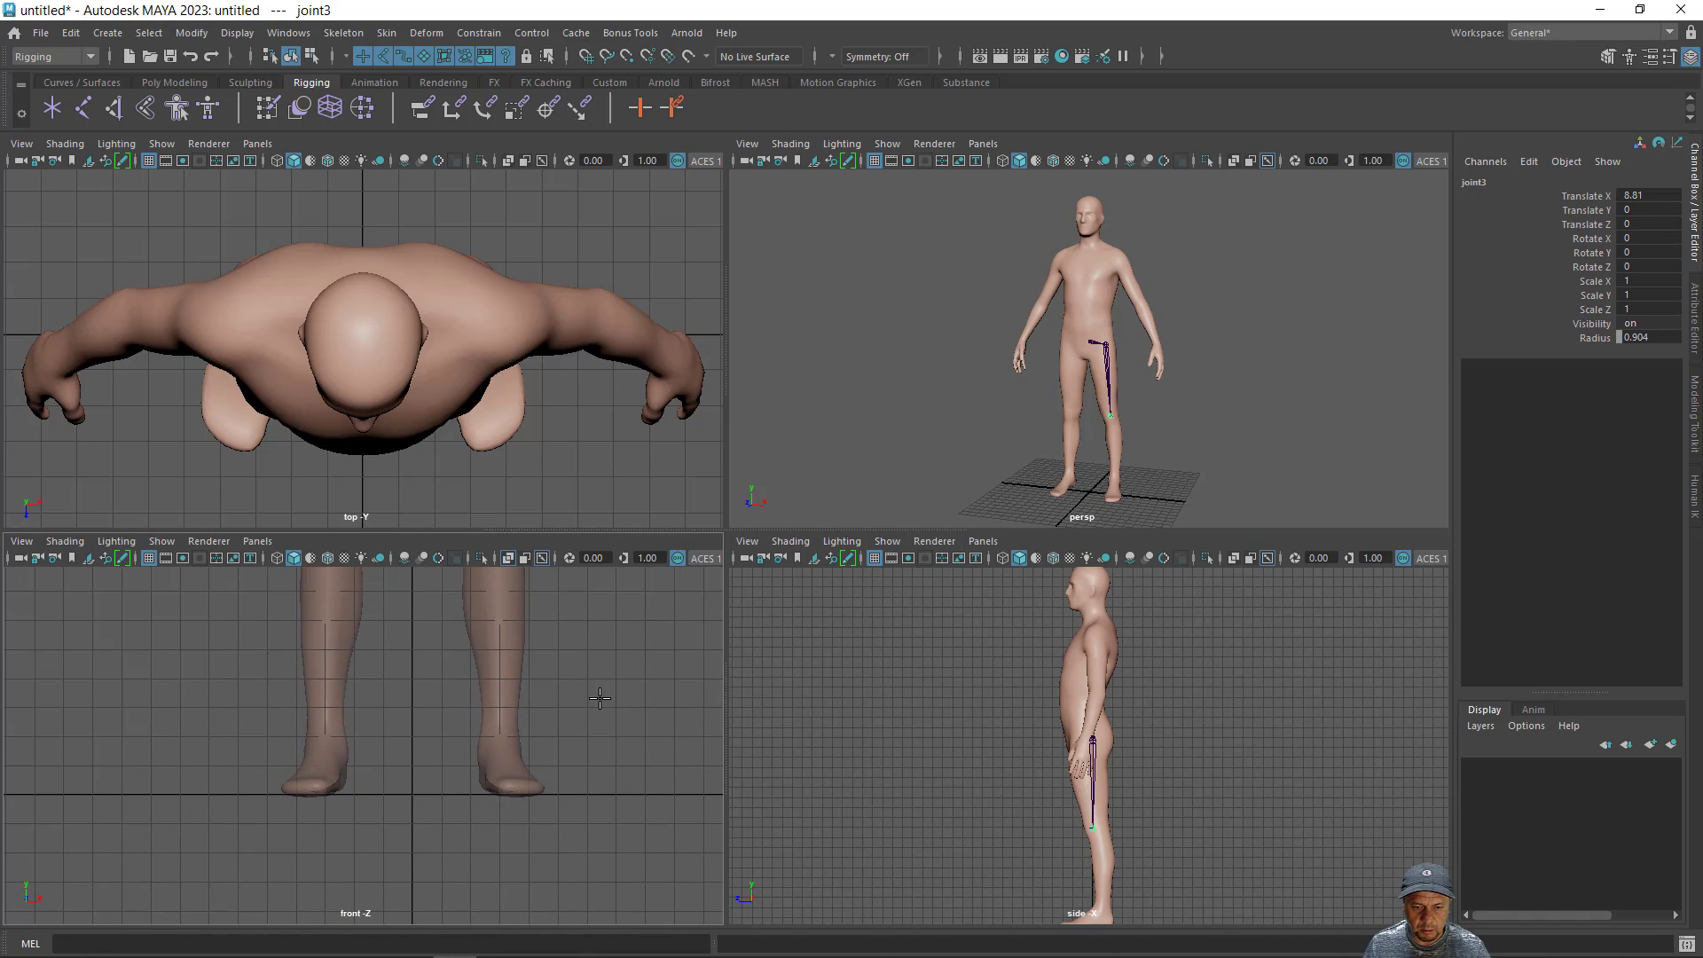
click(499, 741)
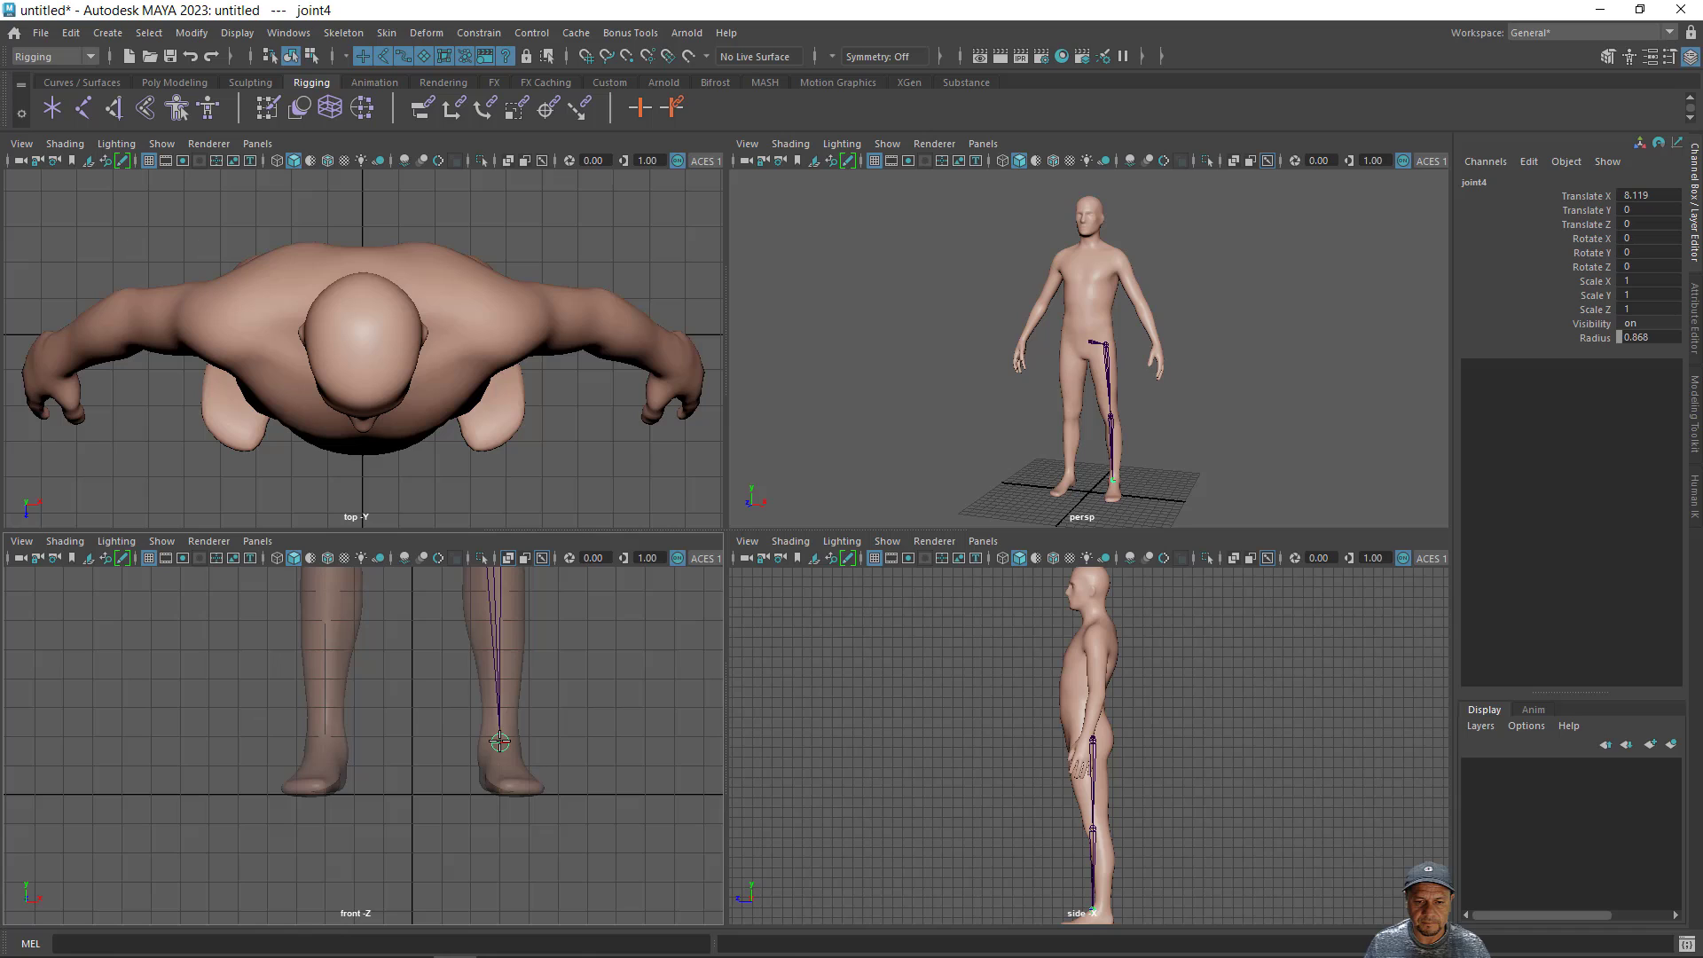
click(513, 783)
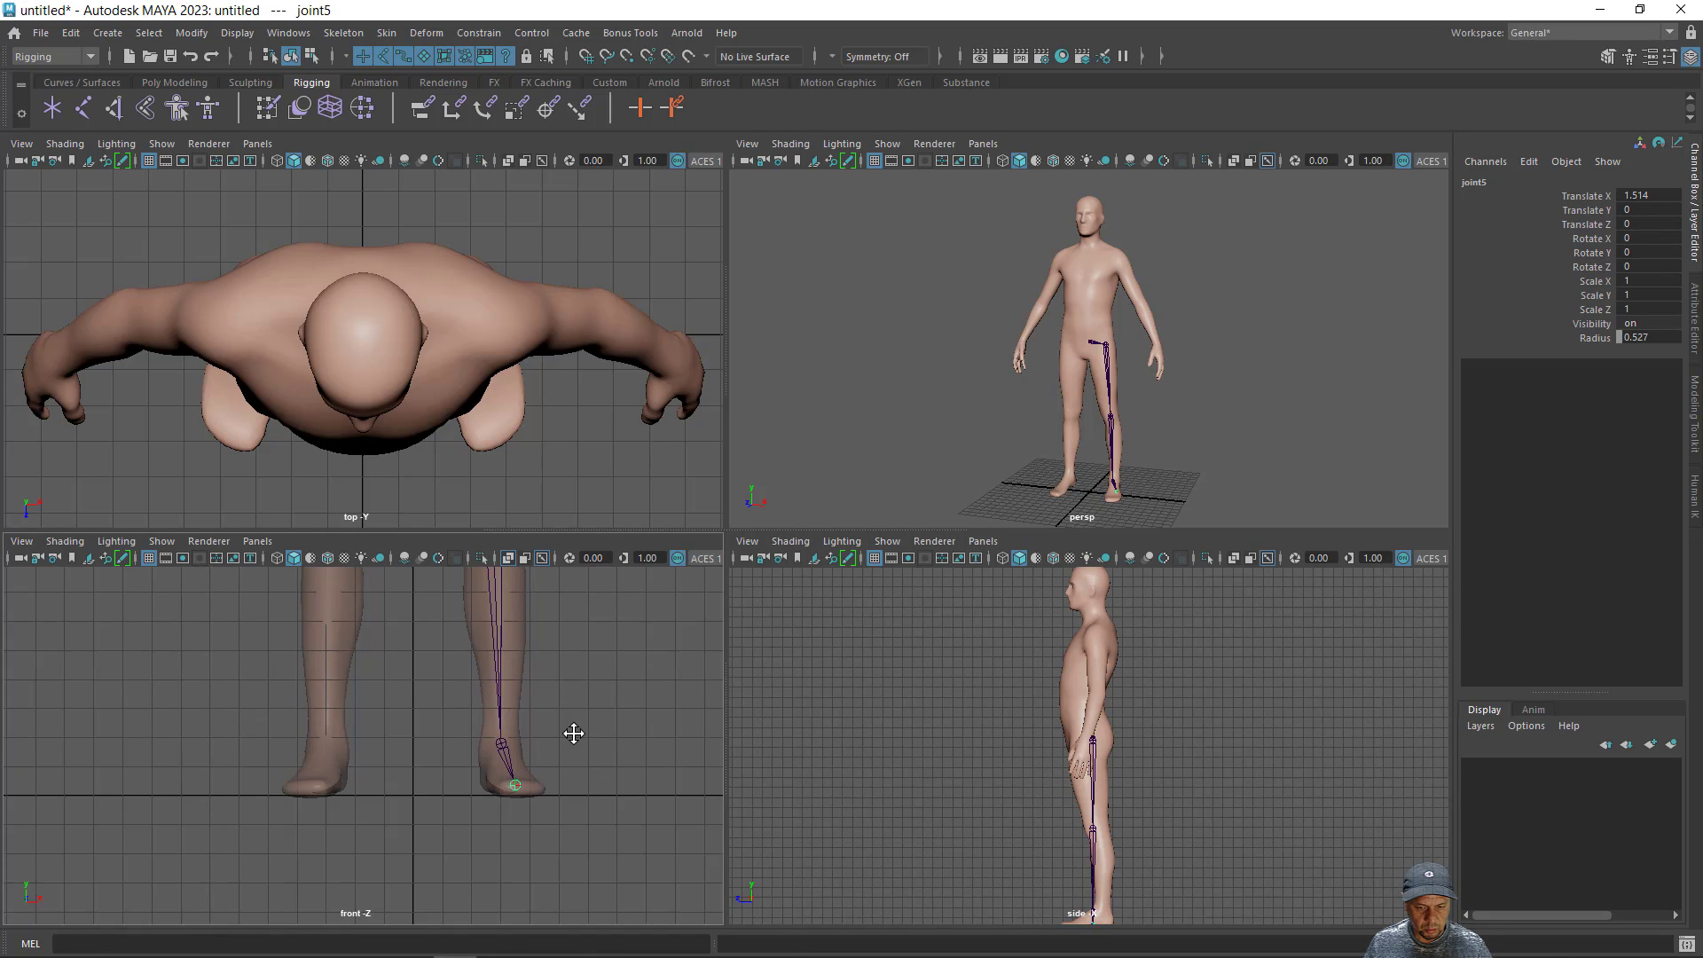
scroll(543, 722, up, 6)
mouse_move(544, 715)
alt+middle_down()
mouse_move(541, 773)
mouse_move(535, 740)
alt+middle_up()
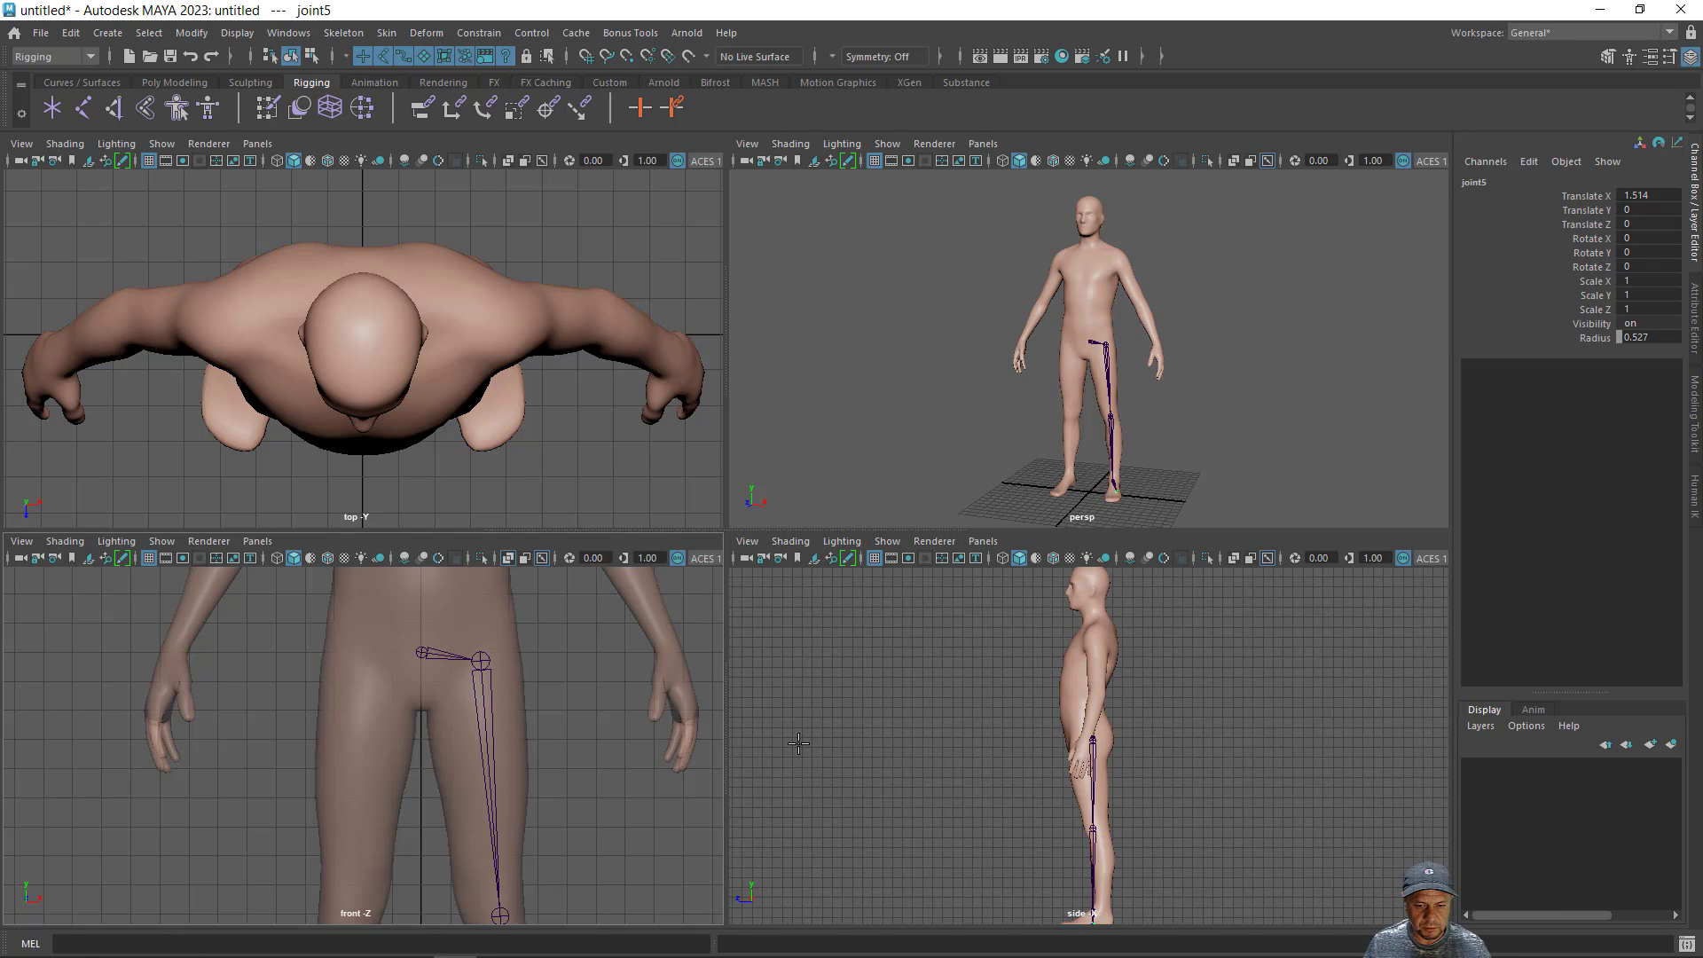
key(Return)
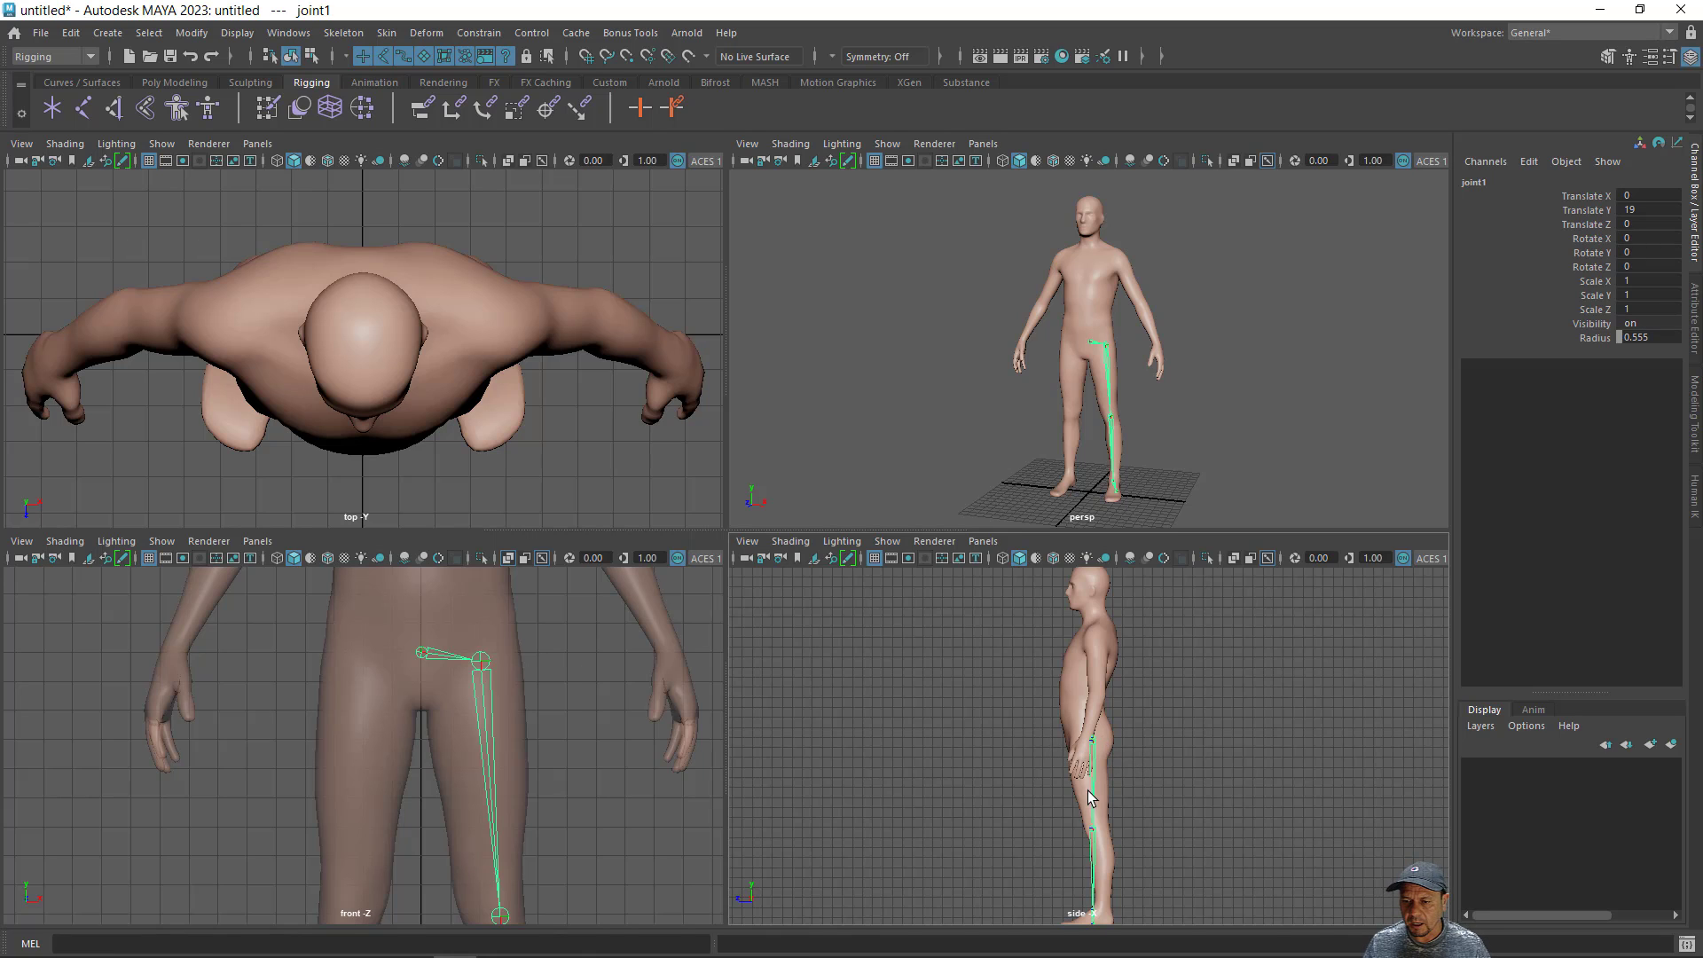
- Move only the root joint backward in the side view to about -0.19 on Z, keeping its children in place, and select the hip joint
alt+middle_drag(1123, 784, 1039, 752)
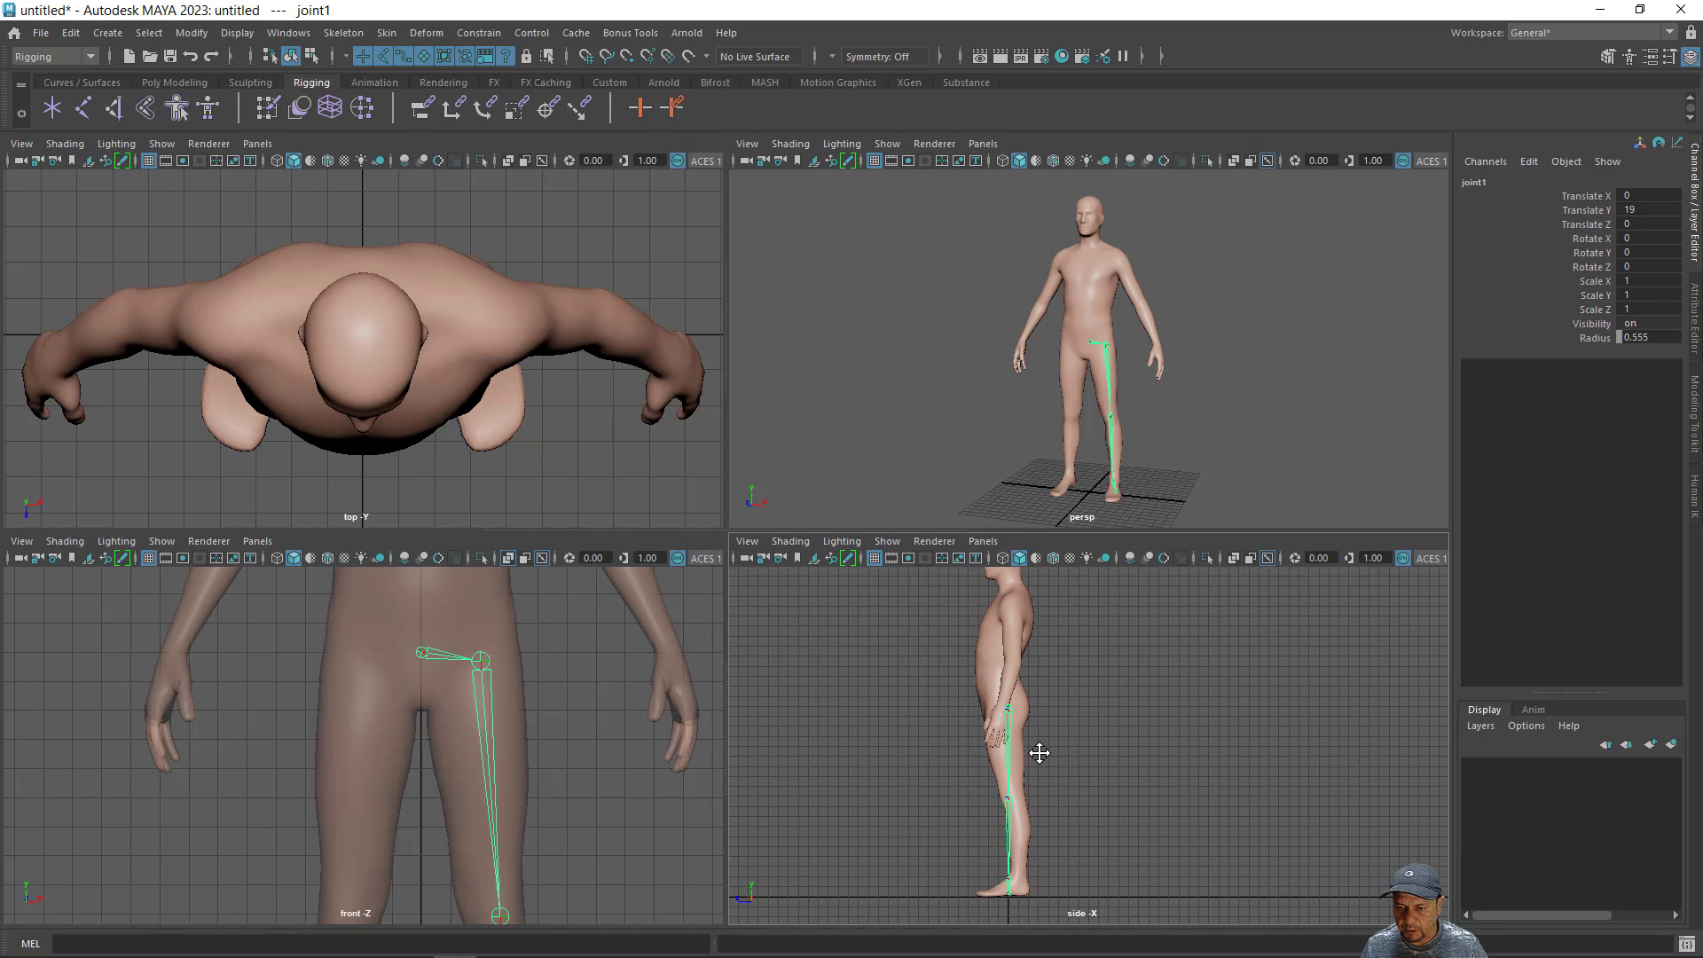
alt+right_drag(1034, 745, 1132, 753)
alt+middle_drag(1132, 753, 1217, 747)
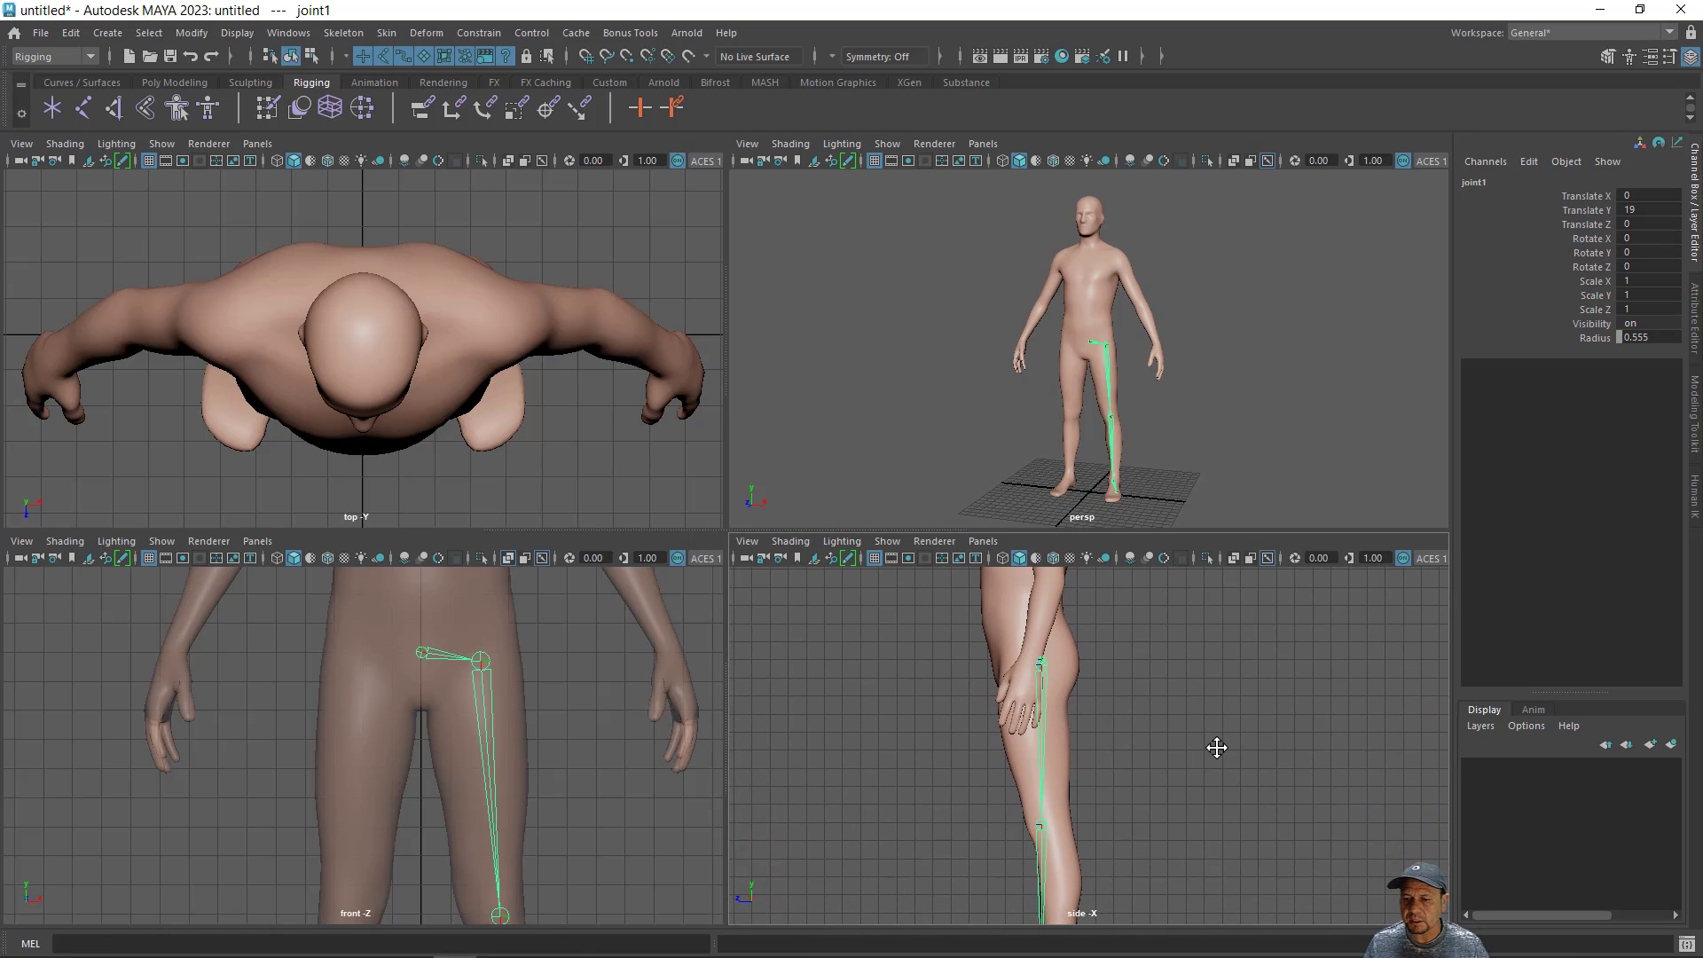
alt+middle_drag(1141, 789, 1123, 731)
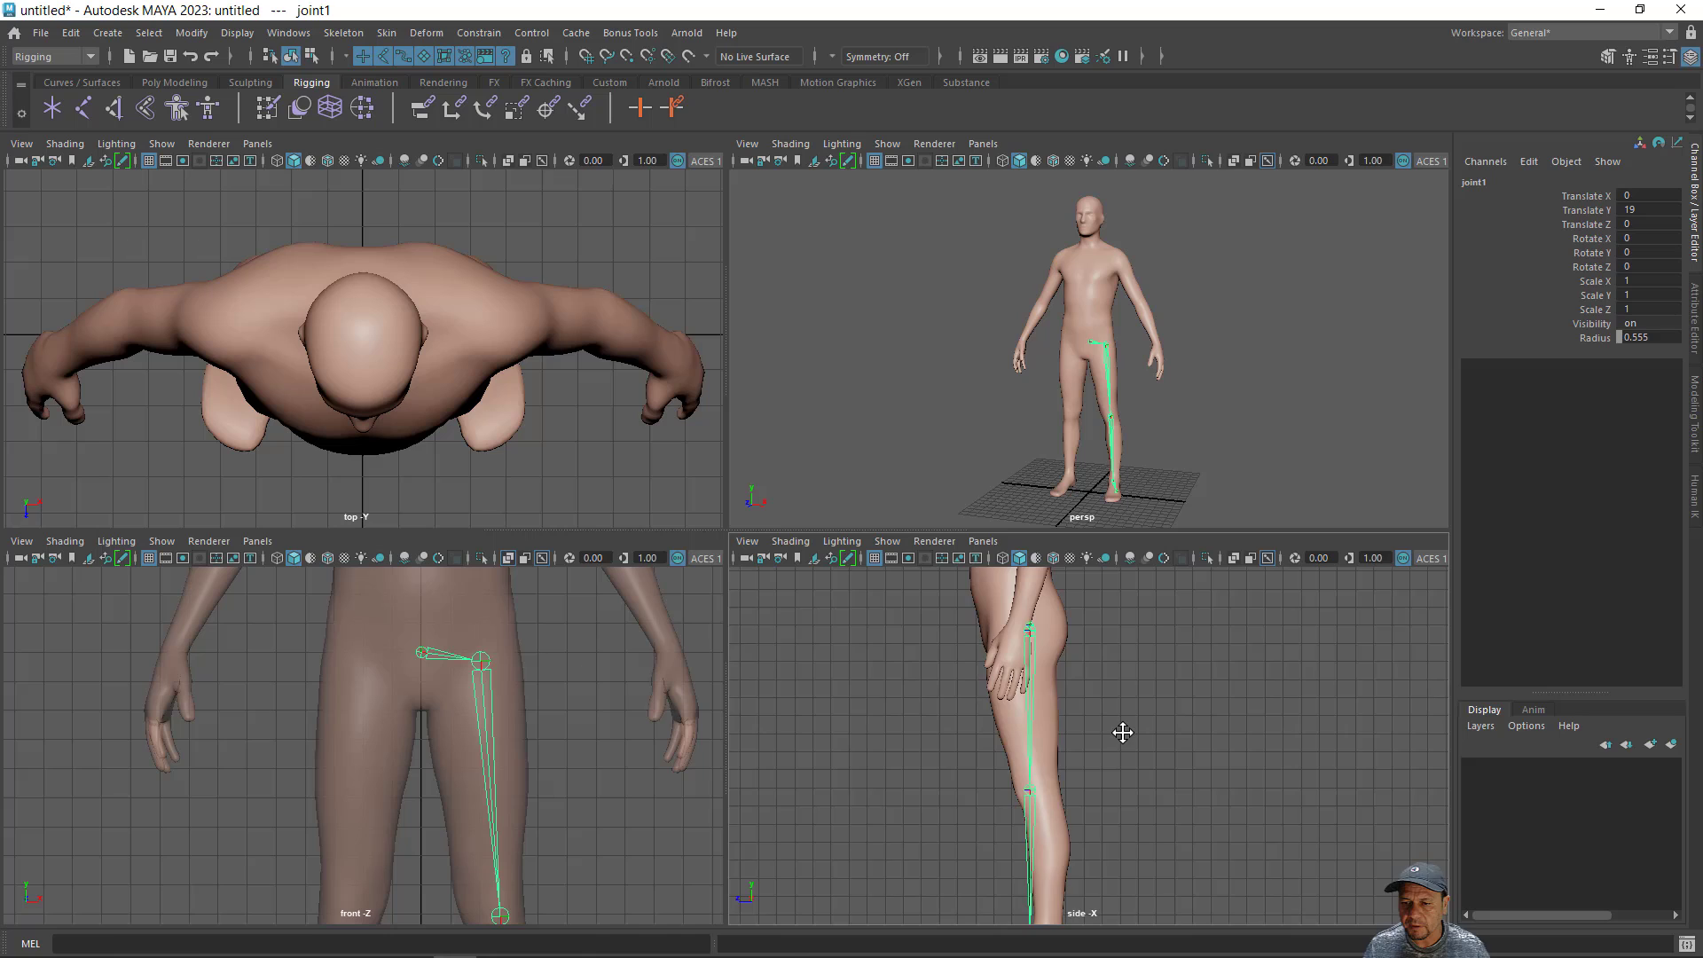
alt+right_drag(1123, 732, 1187, 746)
alt+middle_drag(1186, 747, 1192, 774)
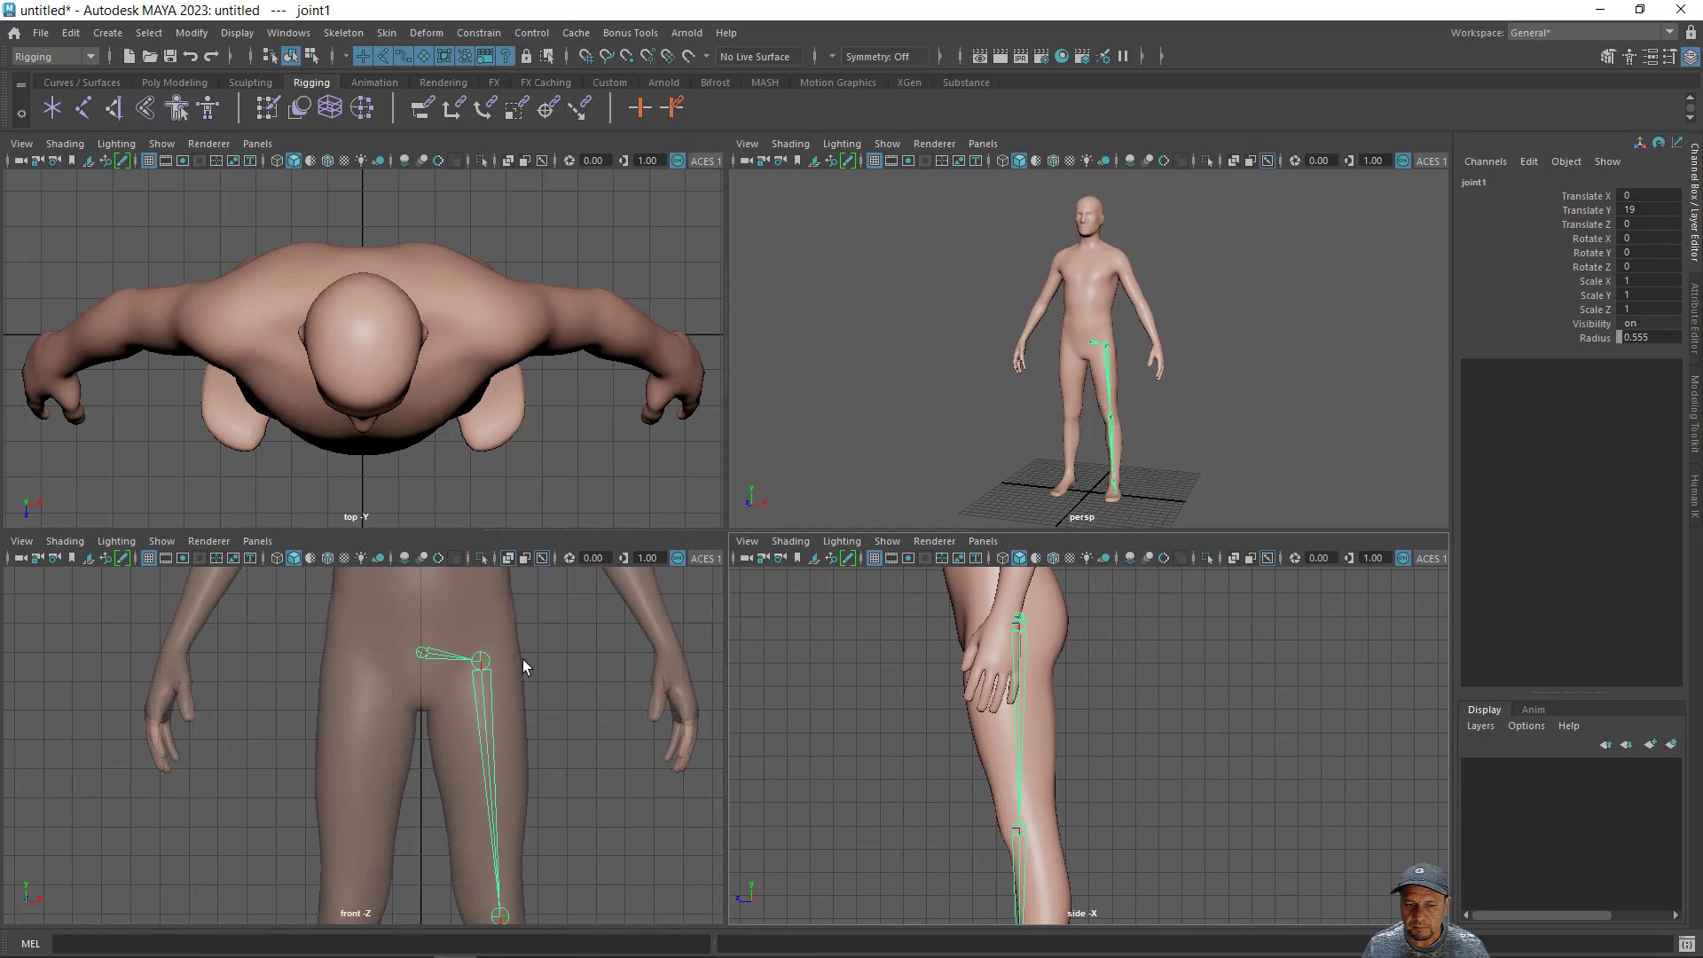
click(420, 654)
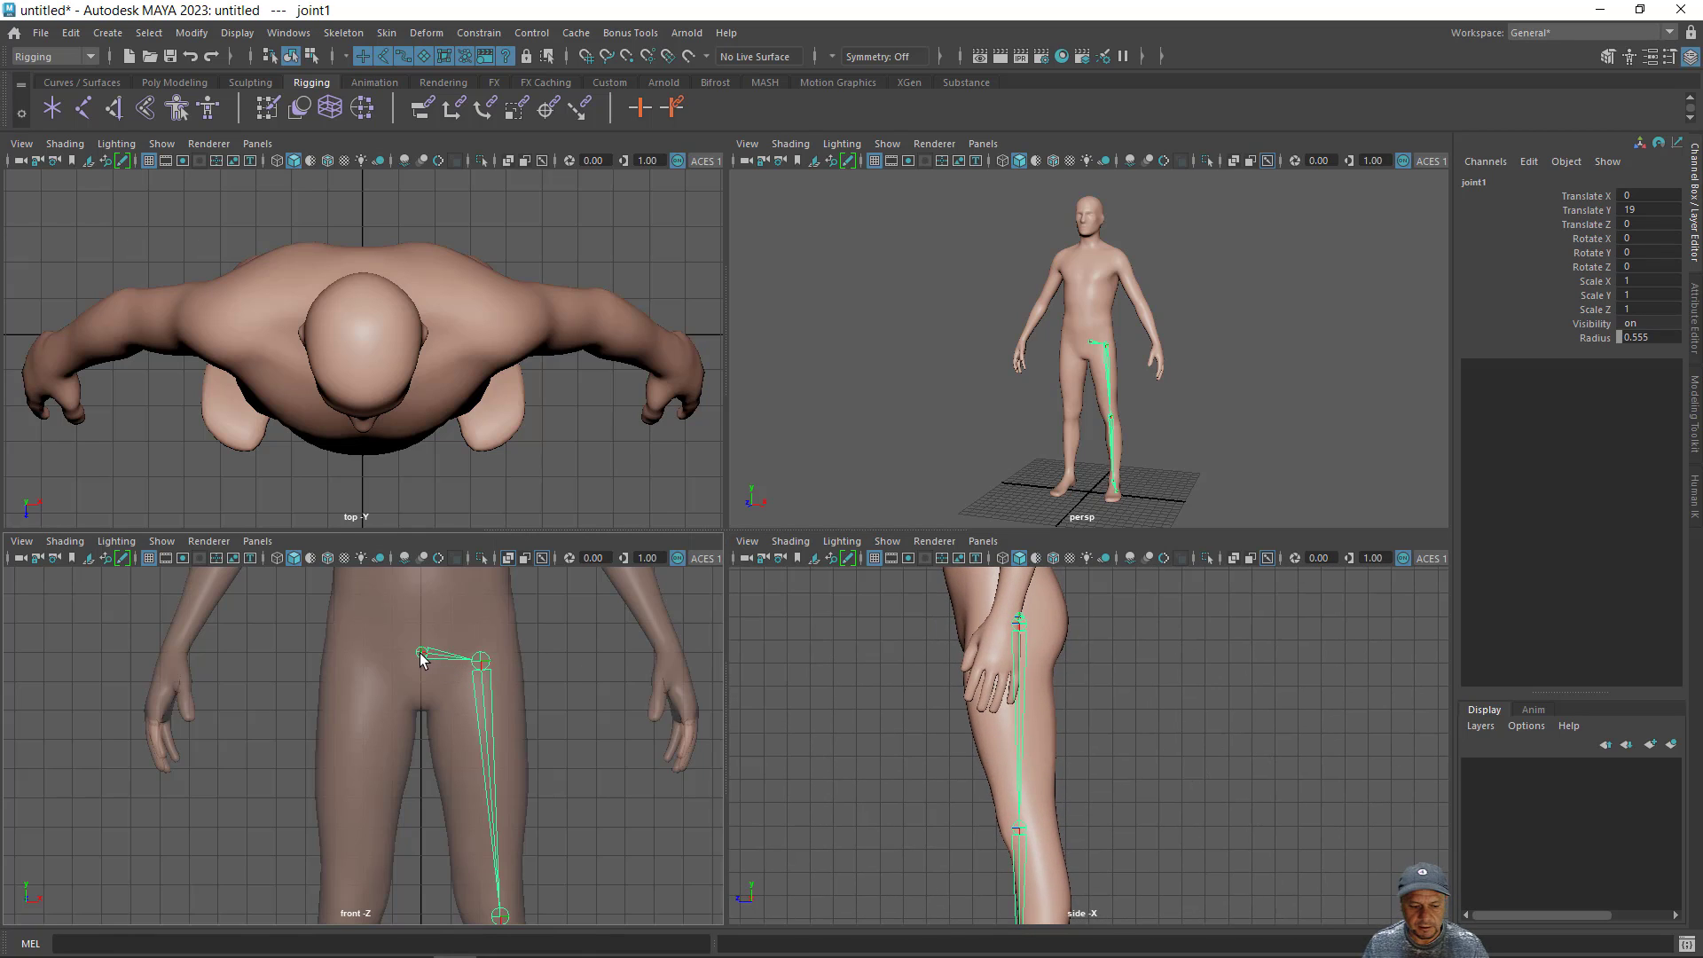
key(w)
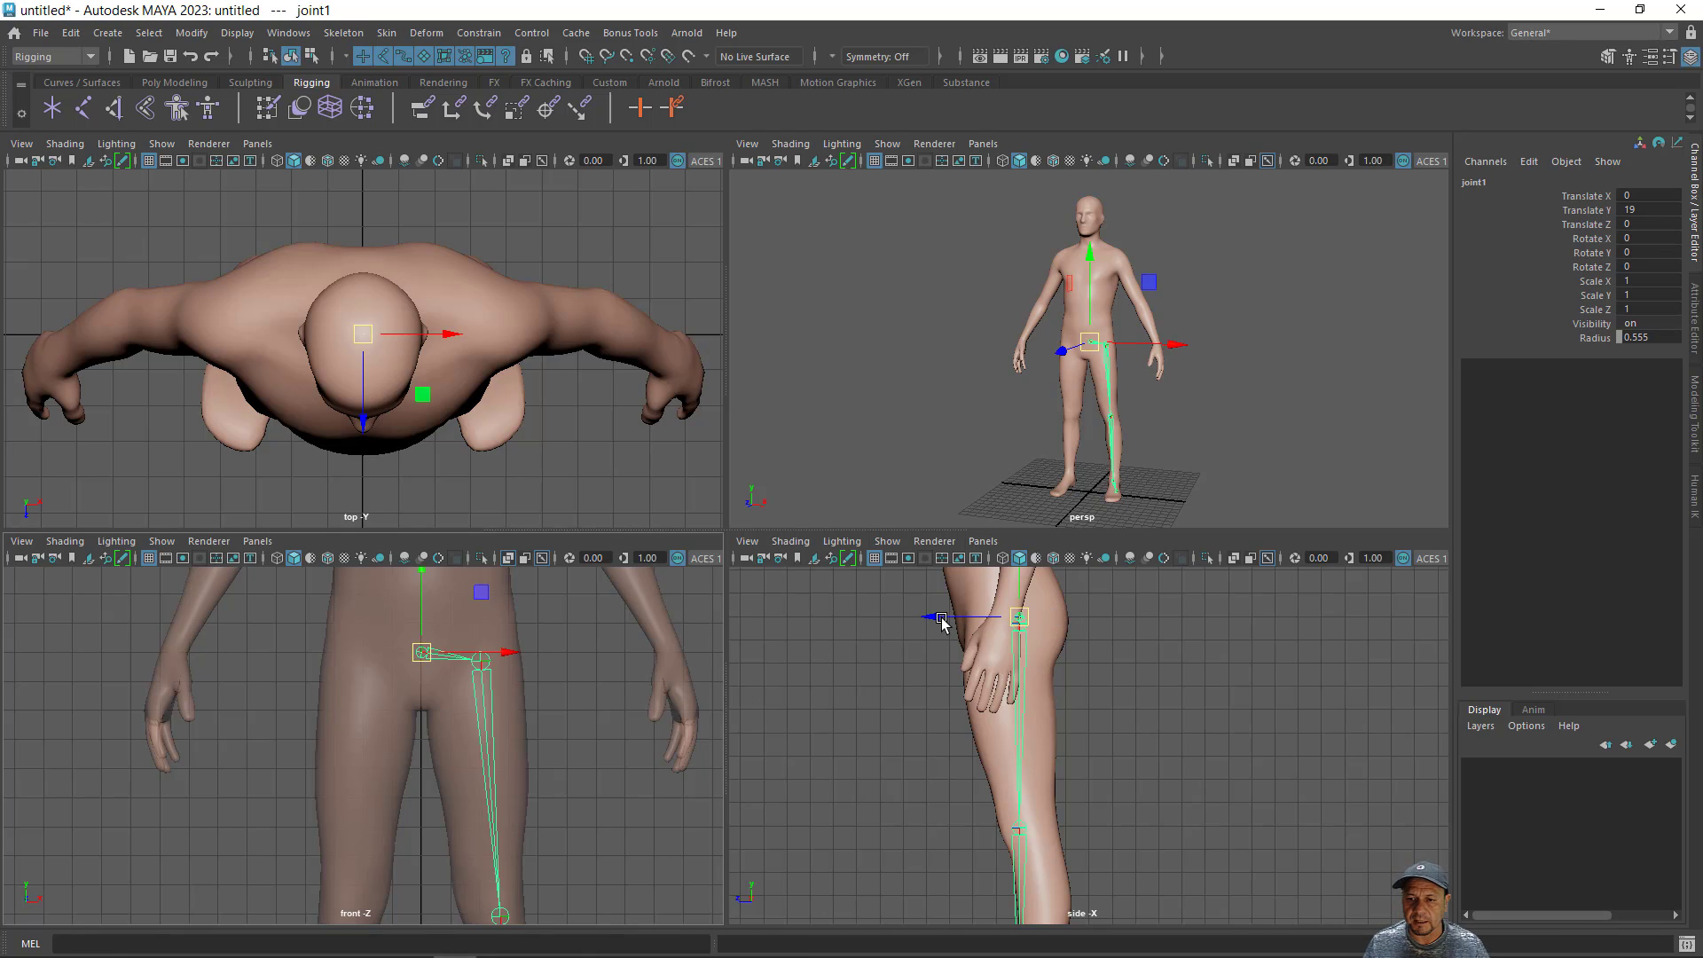
key(d)
drag(933, 621, 937, 623)
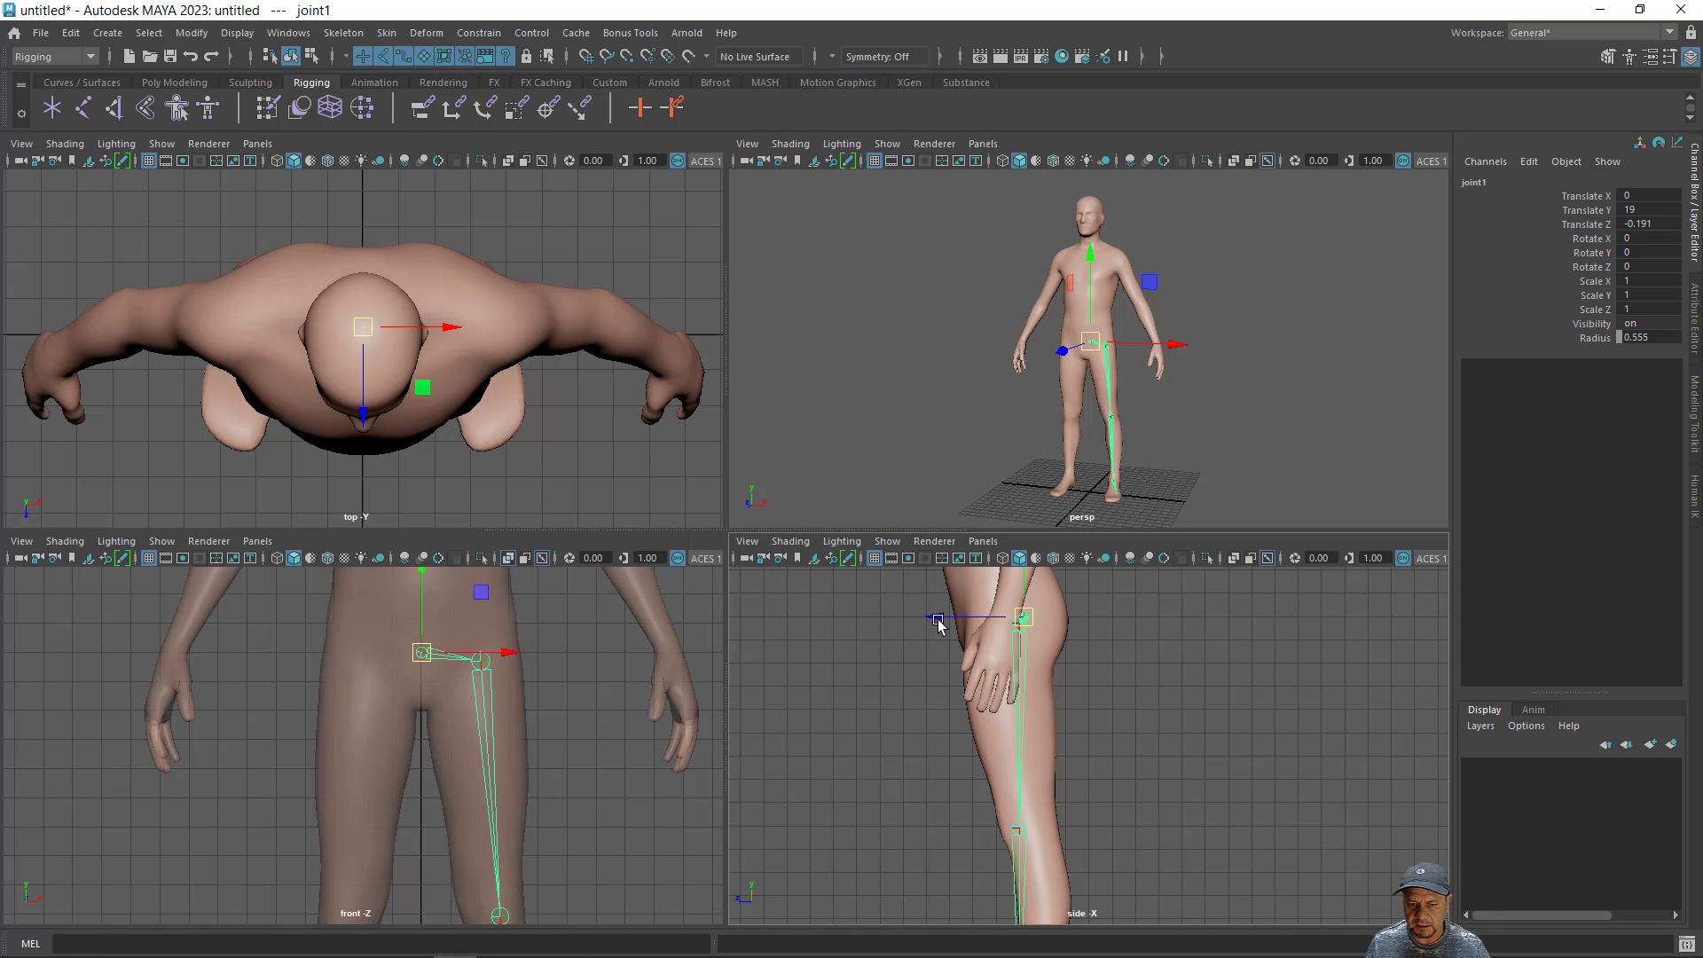
key(Down)
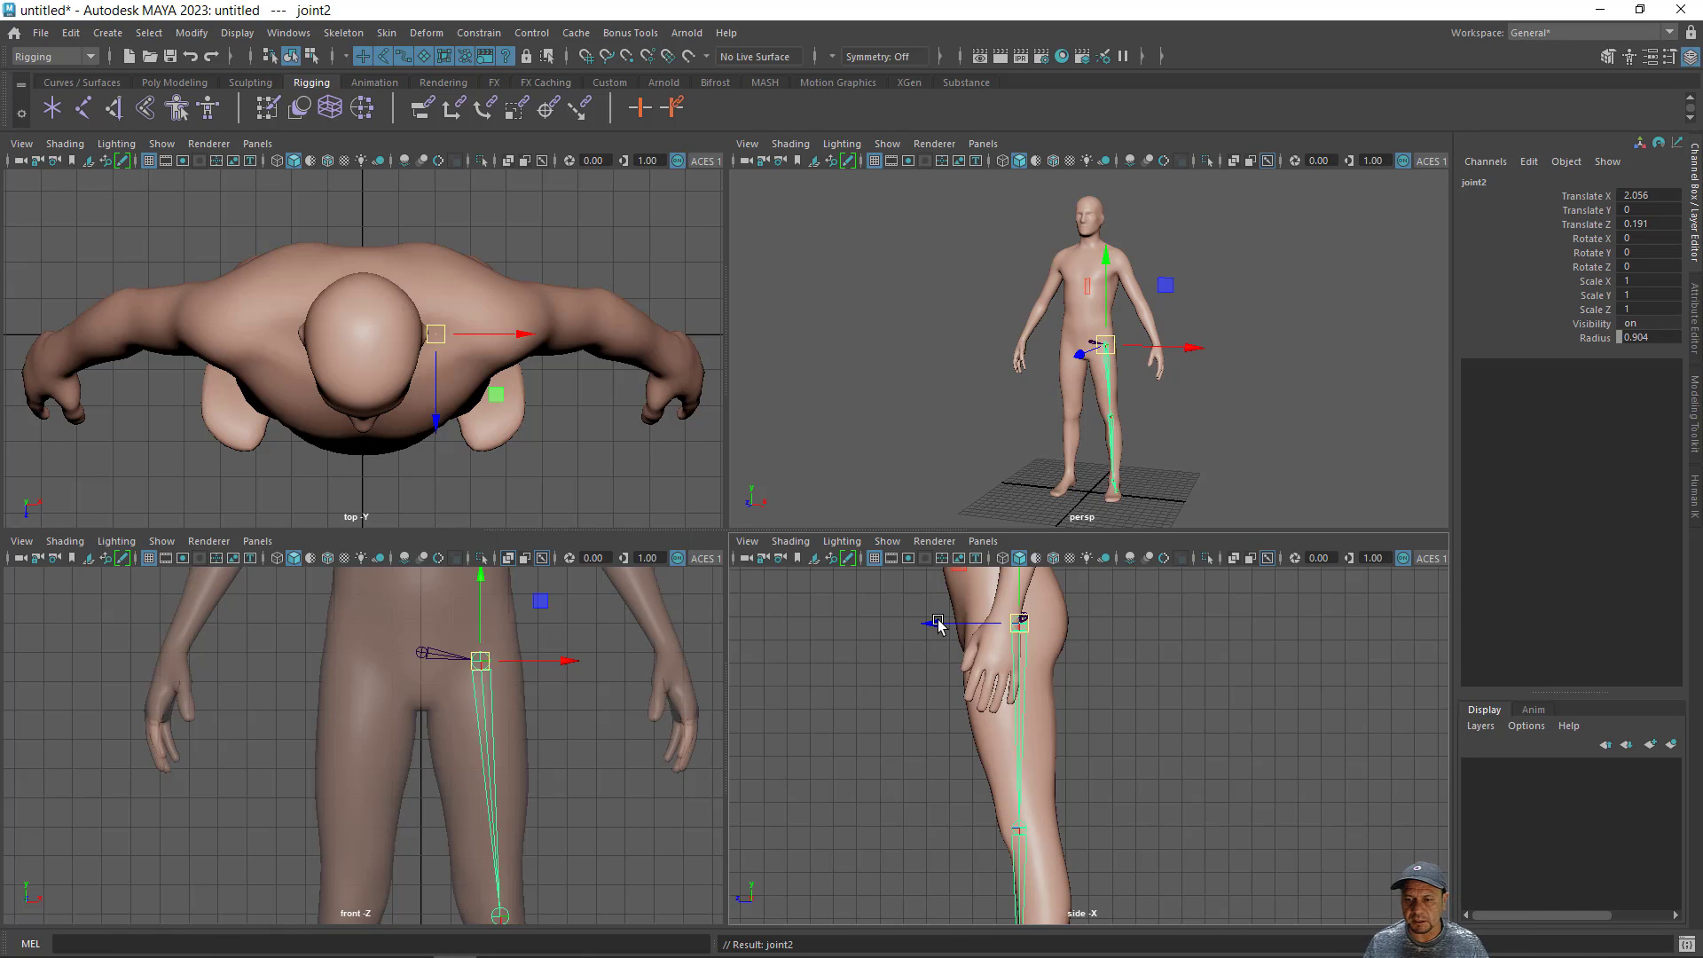
- Move only the left hip joint backward in the side view to about -0.08 on Z, keeping its children in place
click(941, 627)
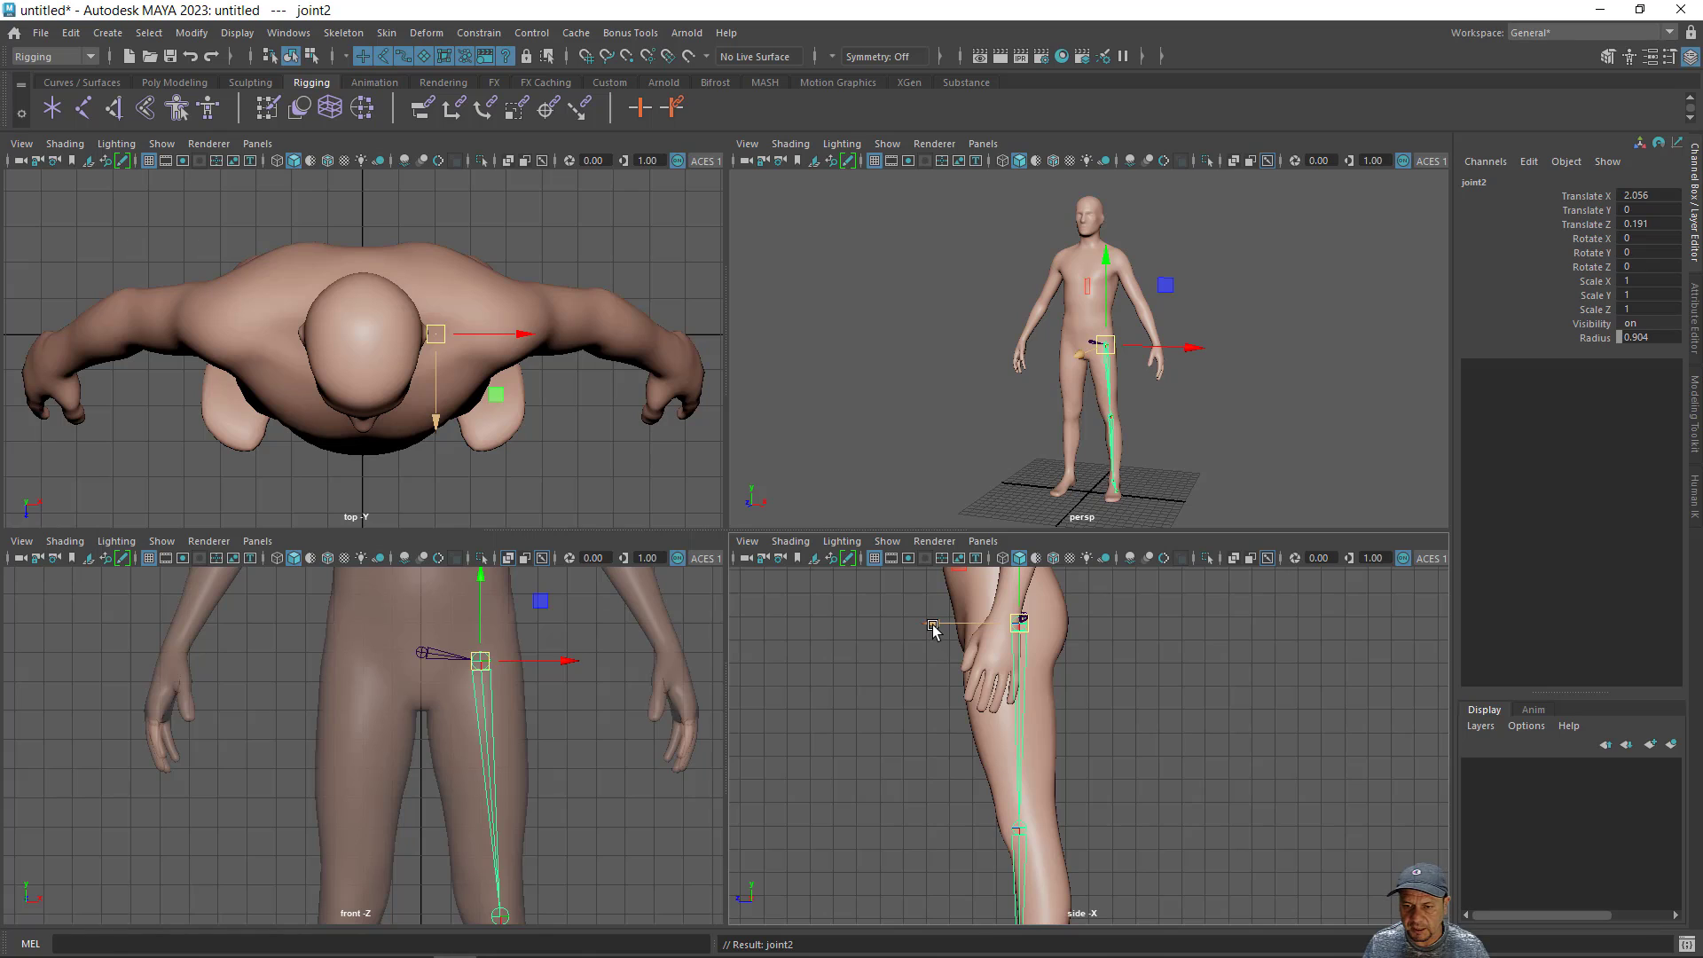
key(d)
drag(933, 626, 939, 626)
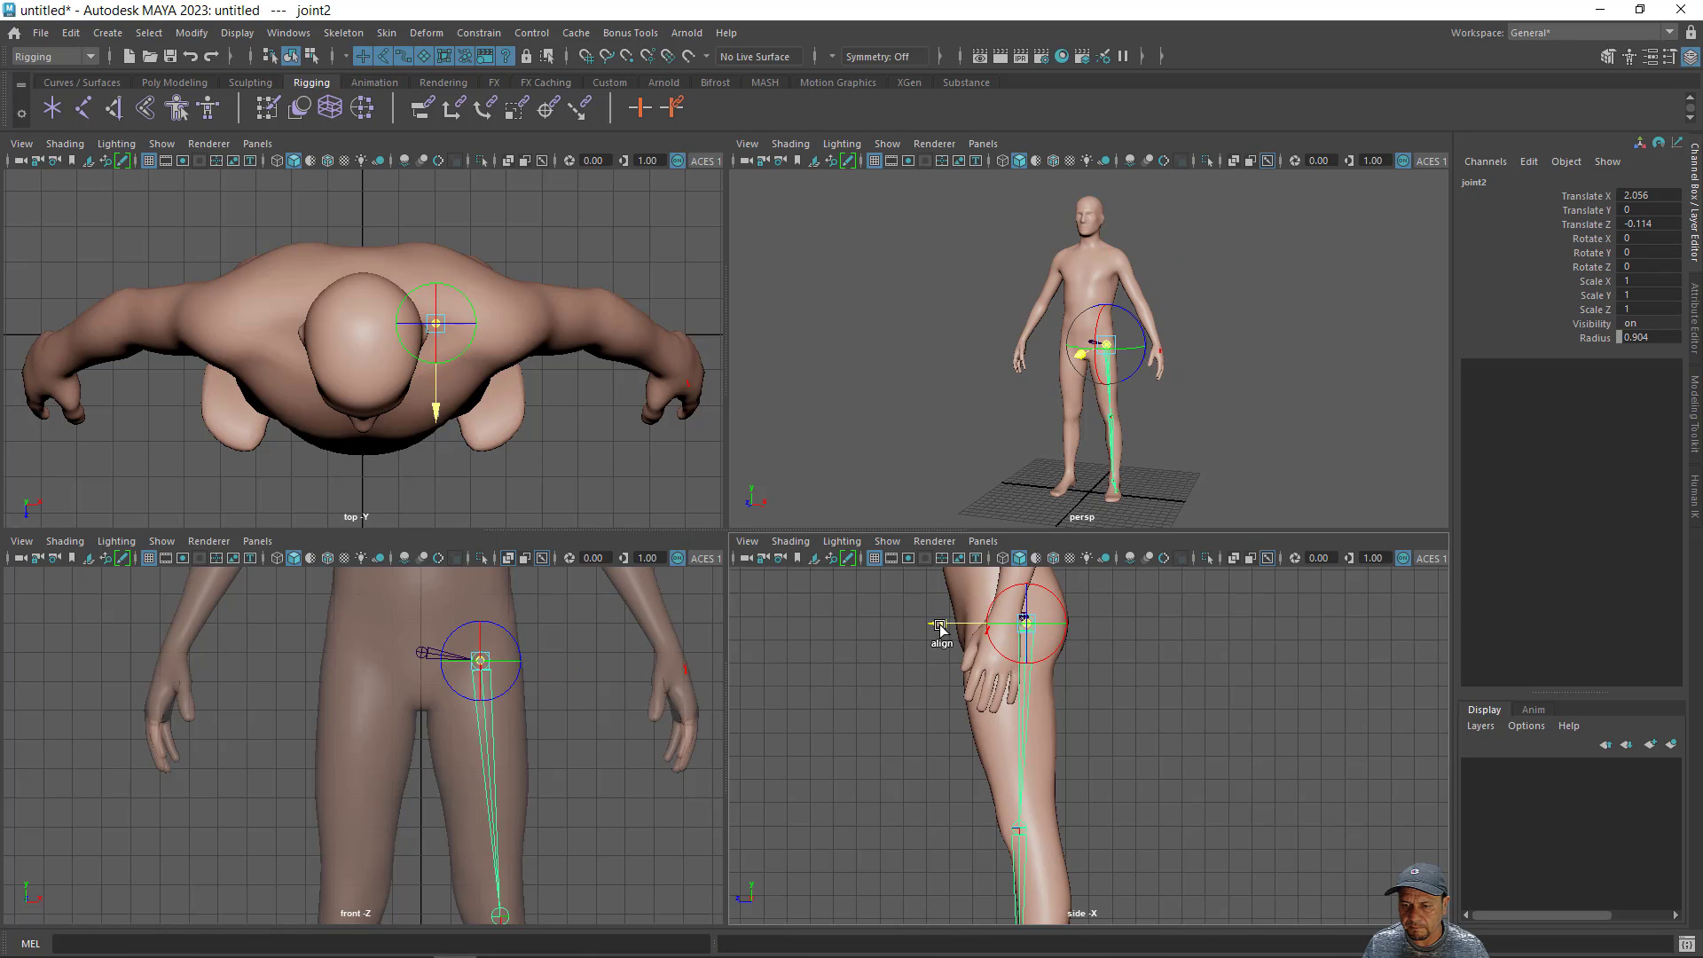
key(d)
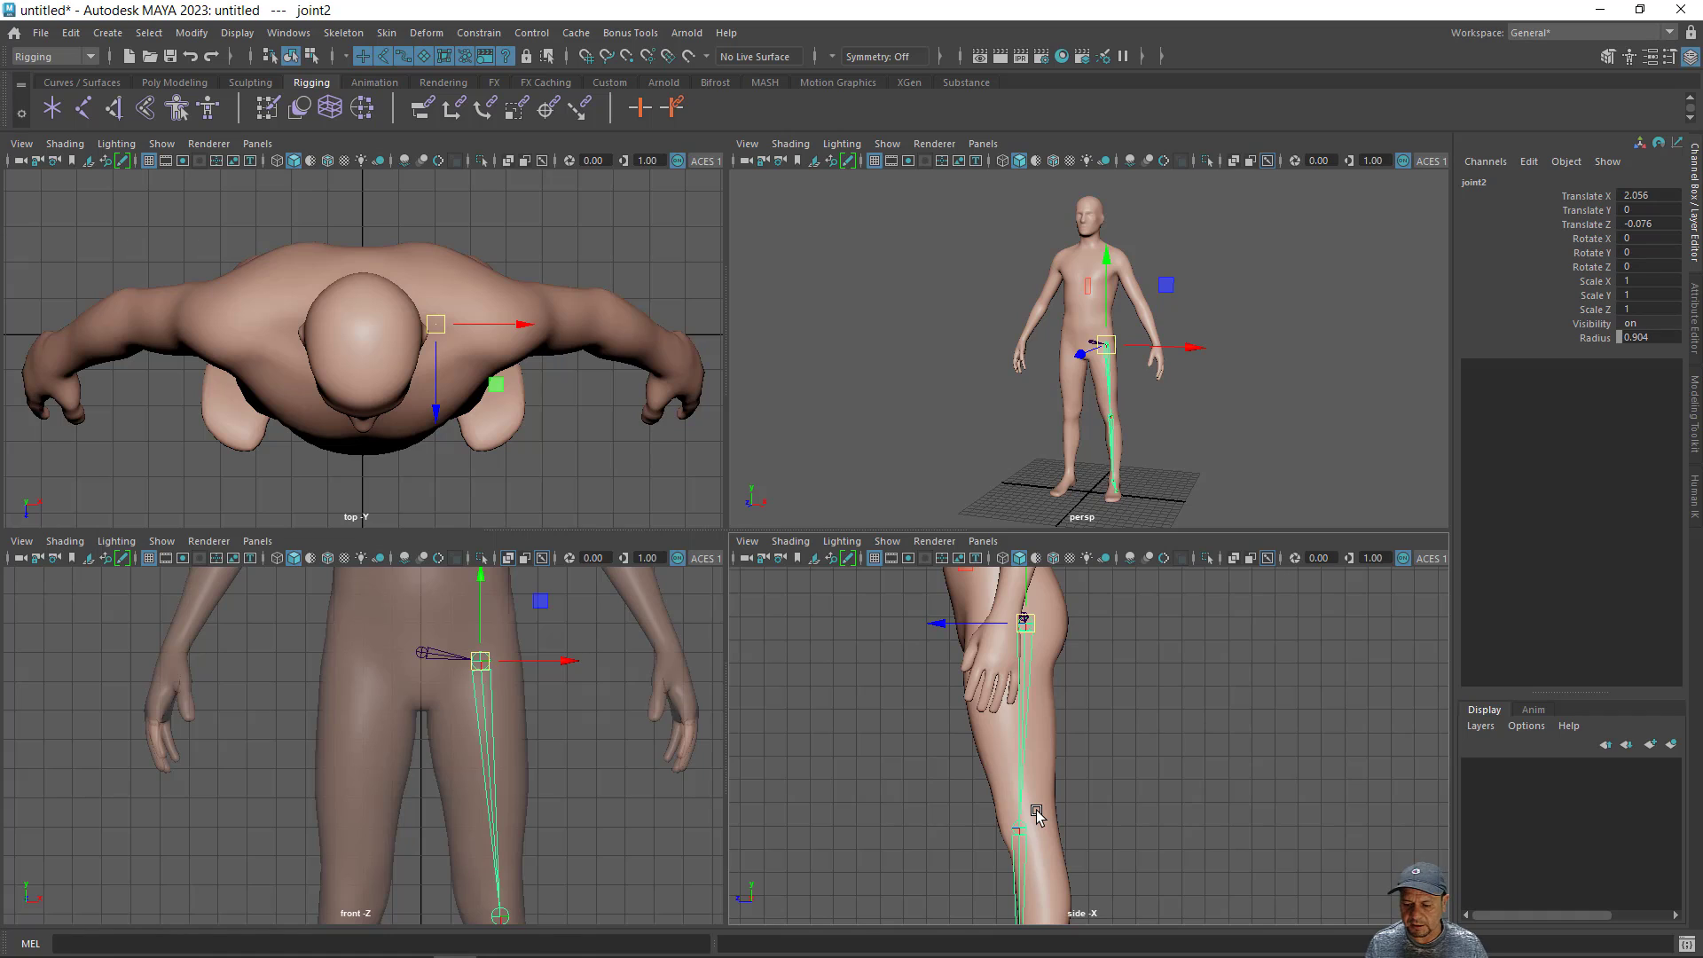
- Select the left knee joint and move only it forward in the side view to about 0.65 on Z
key(Down)
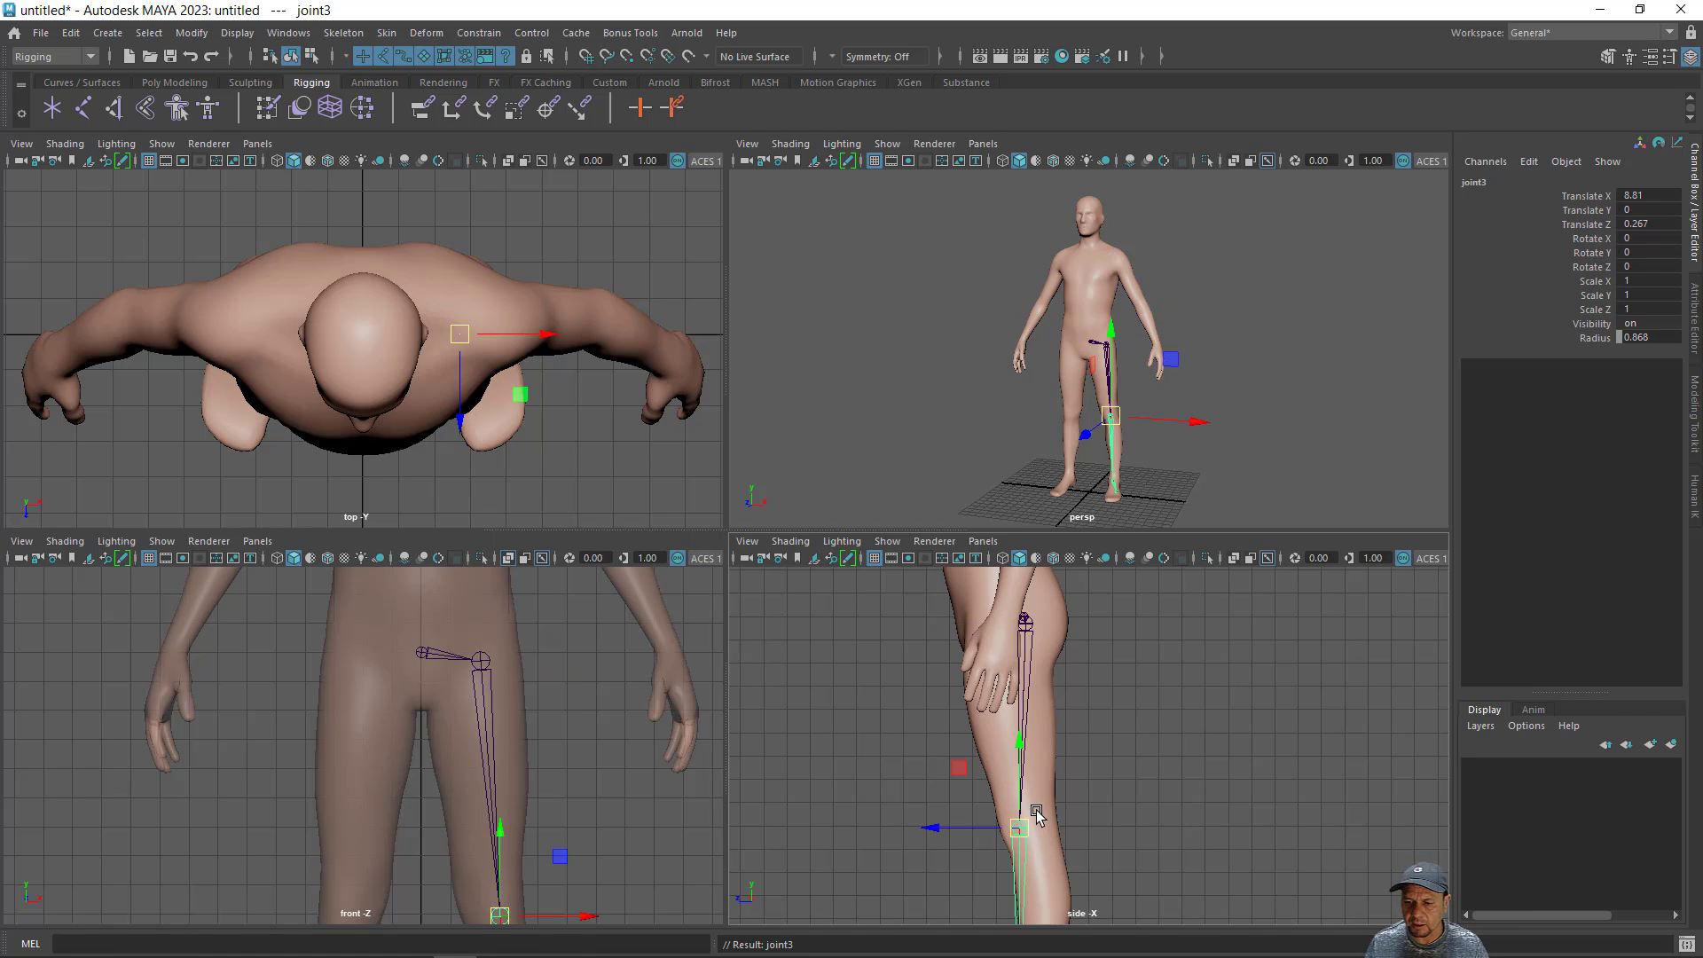
alt+middle_drag(1159, 806, 1140, 660)
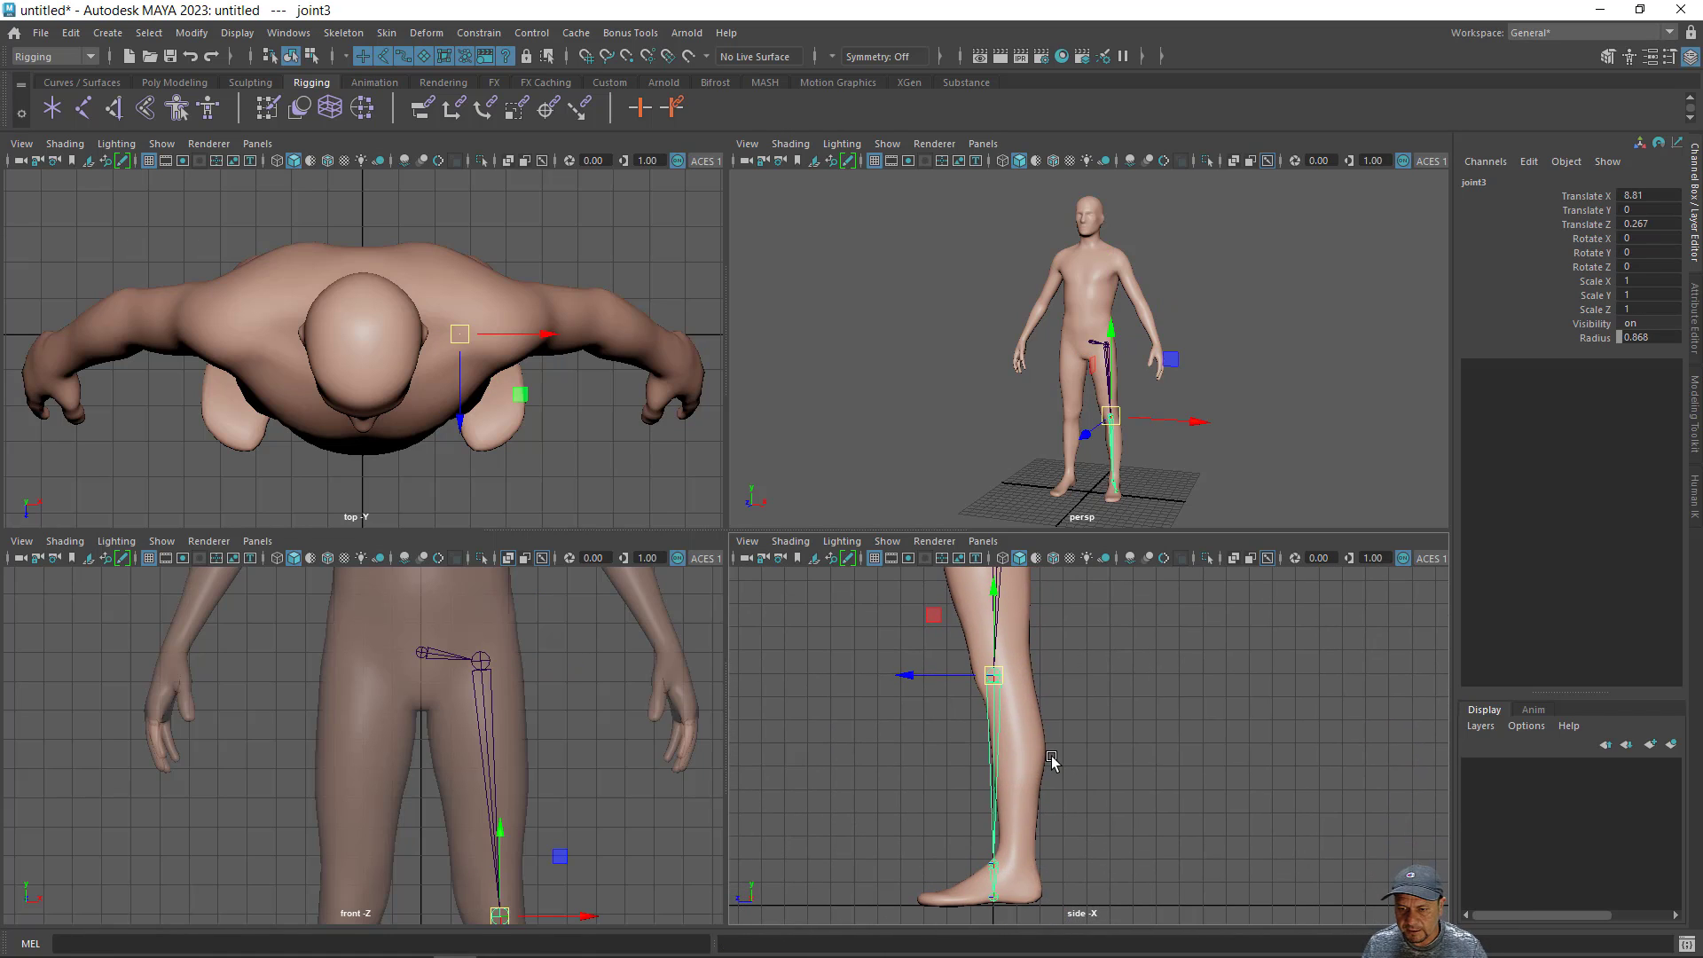
alt+right_drag(1040, 780, 1185, 803)
alt+middle_drag(1186, 803, 1190, 843)
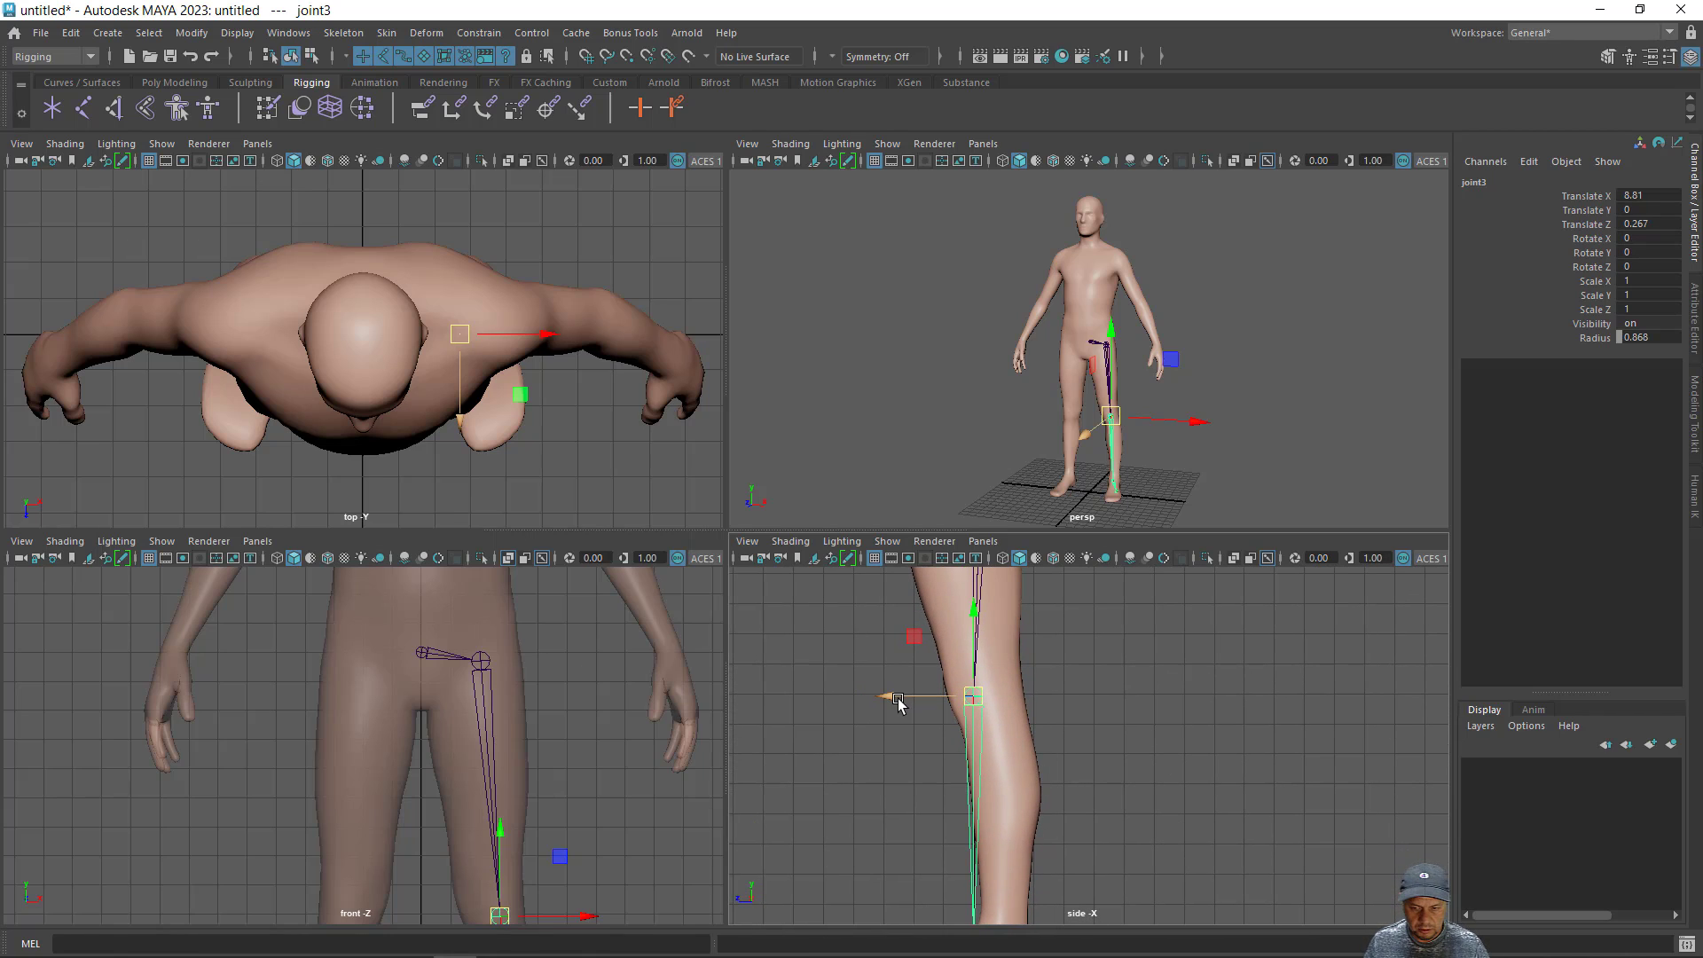
drag(905, 701, 875, 703)
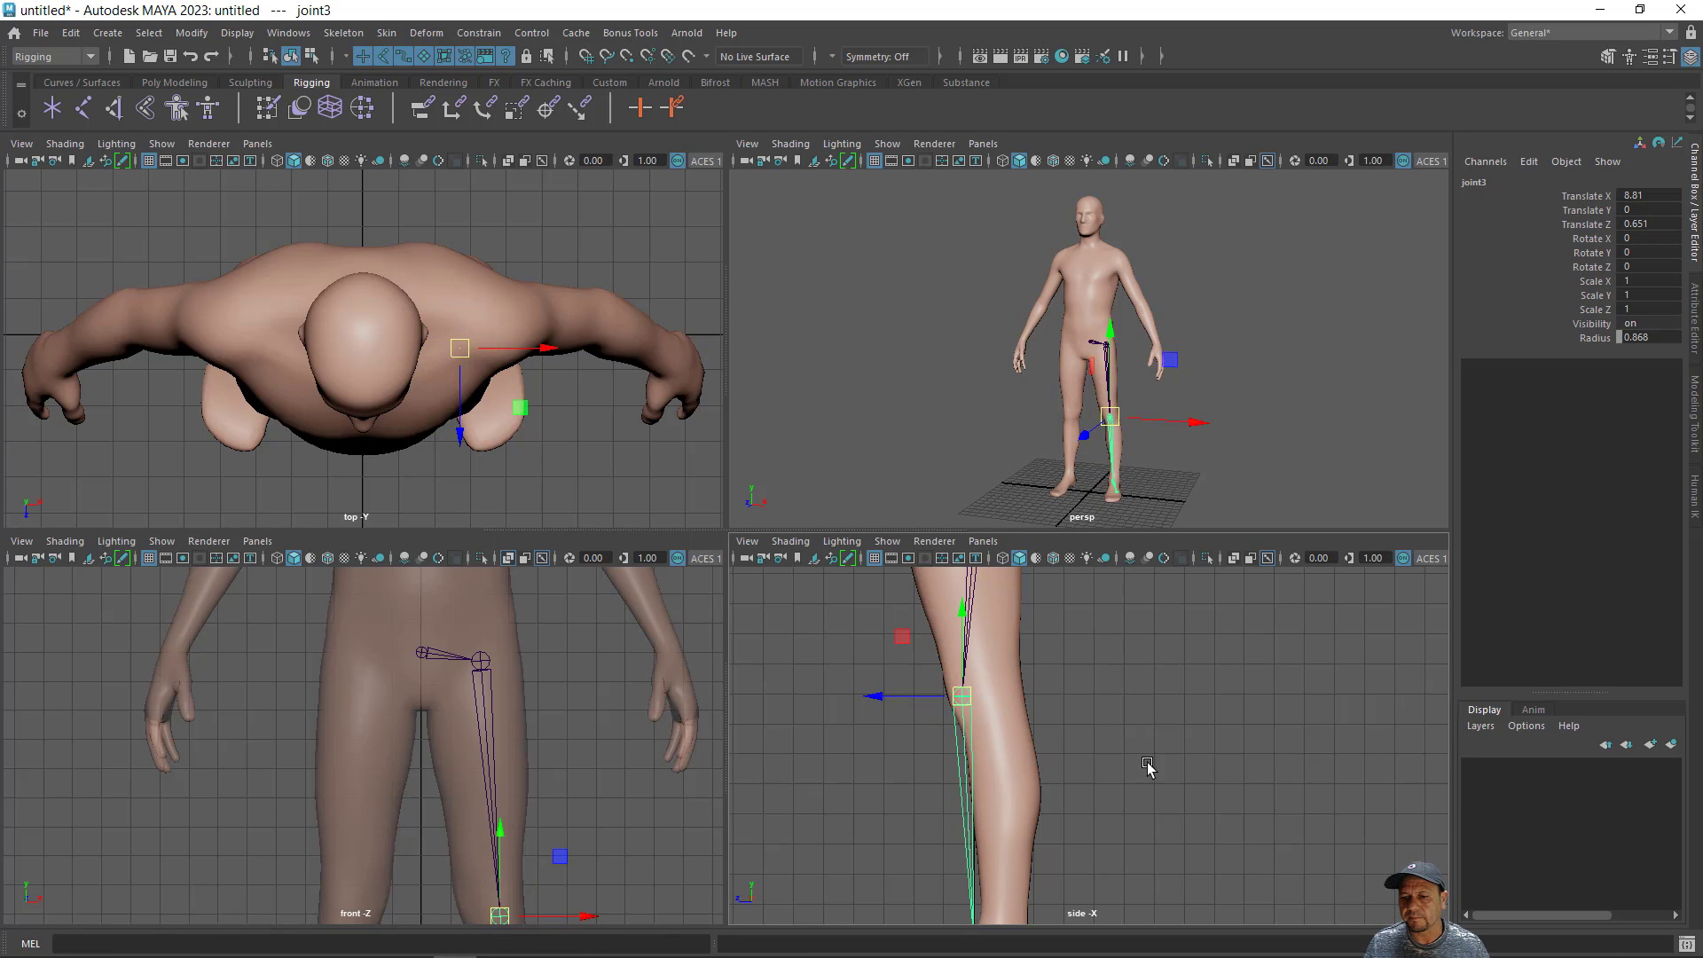
- Move only the left ankle joint back to about -1.48 on Z and slightly up, to about 7.94 on X
alt+middle_drag(1114, 772, 1135, 632)
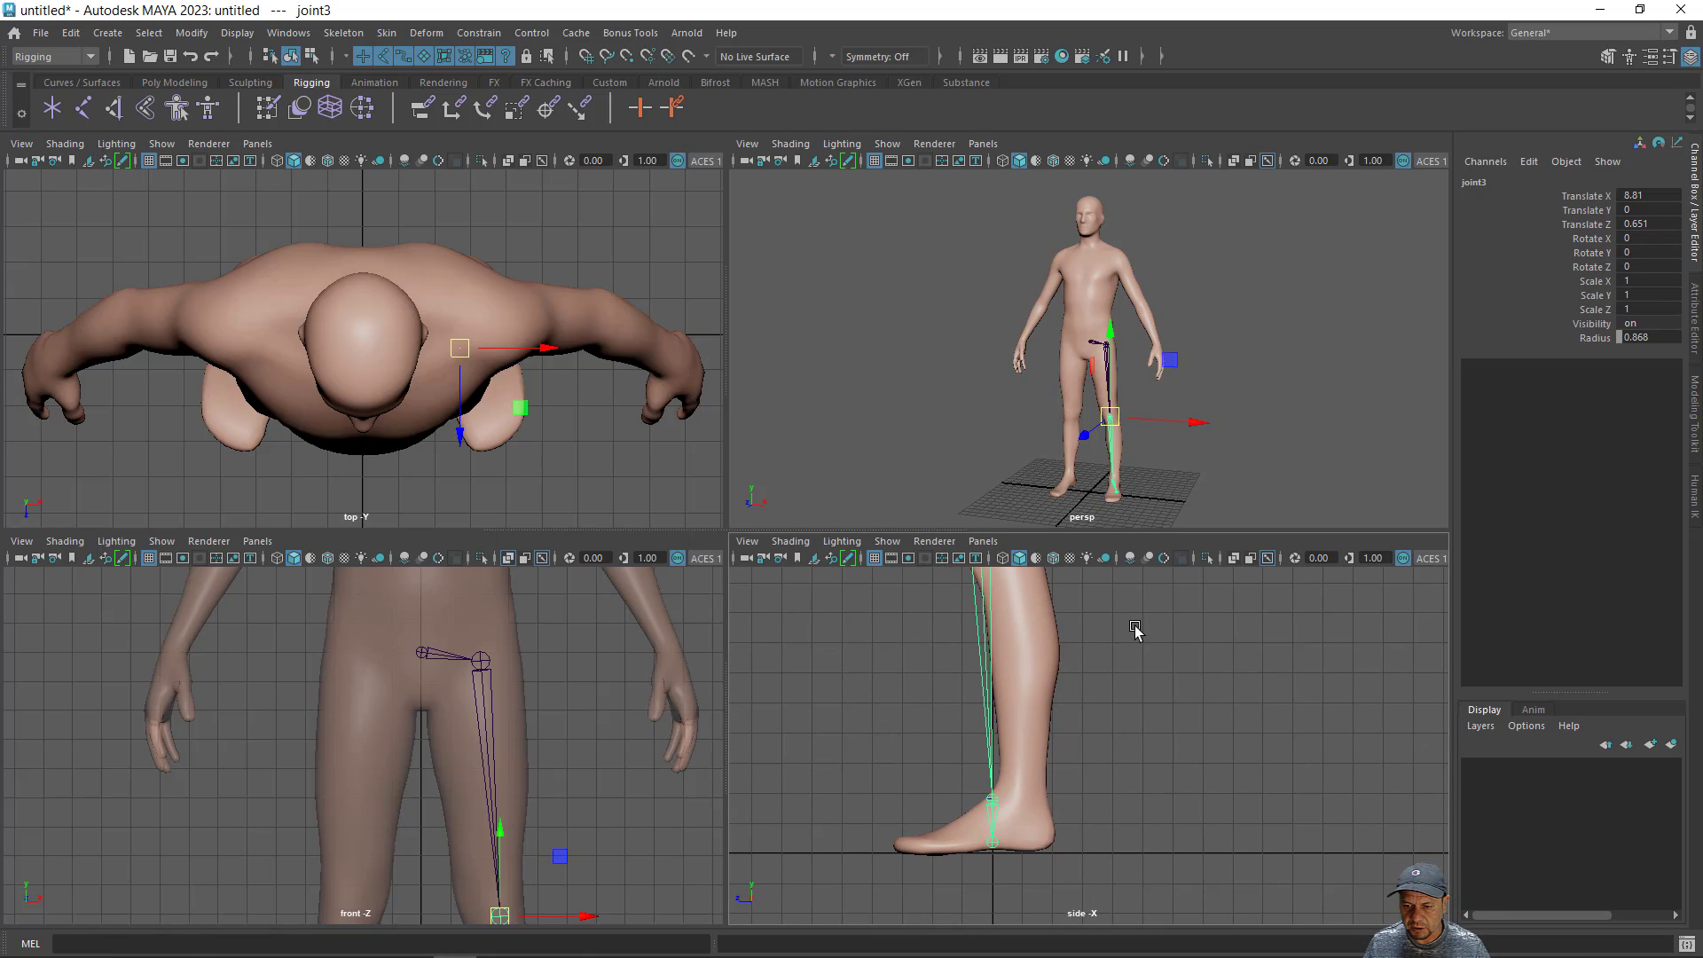
key(Down)
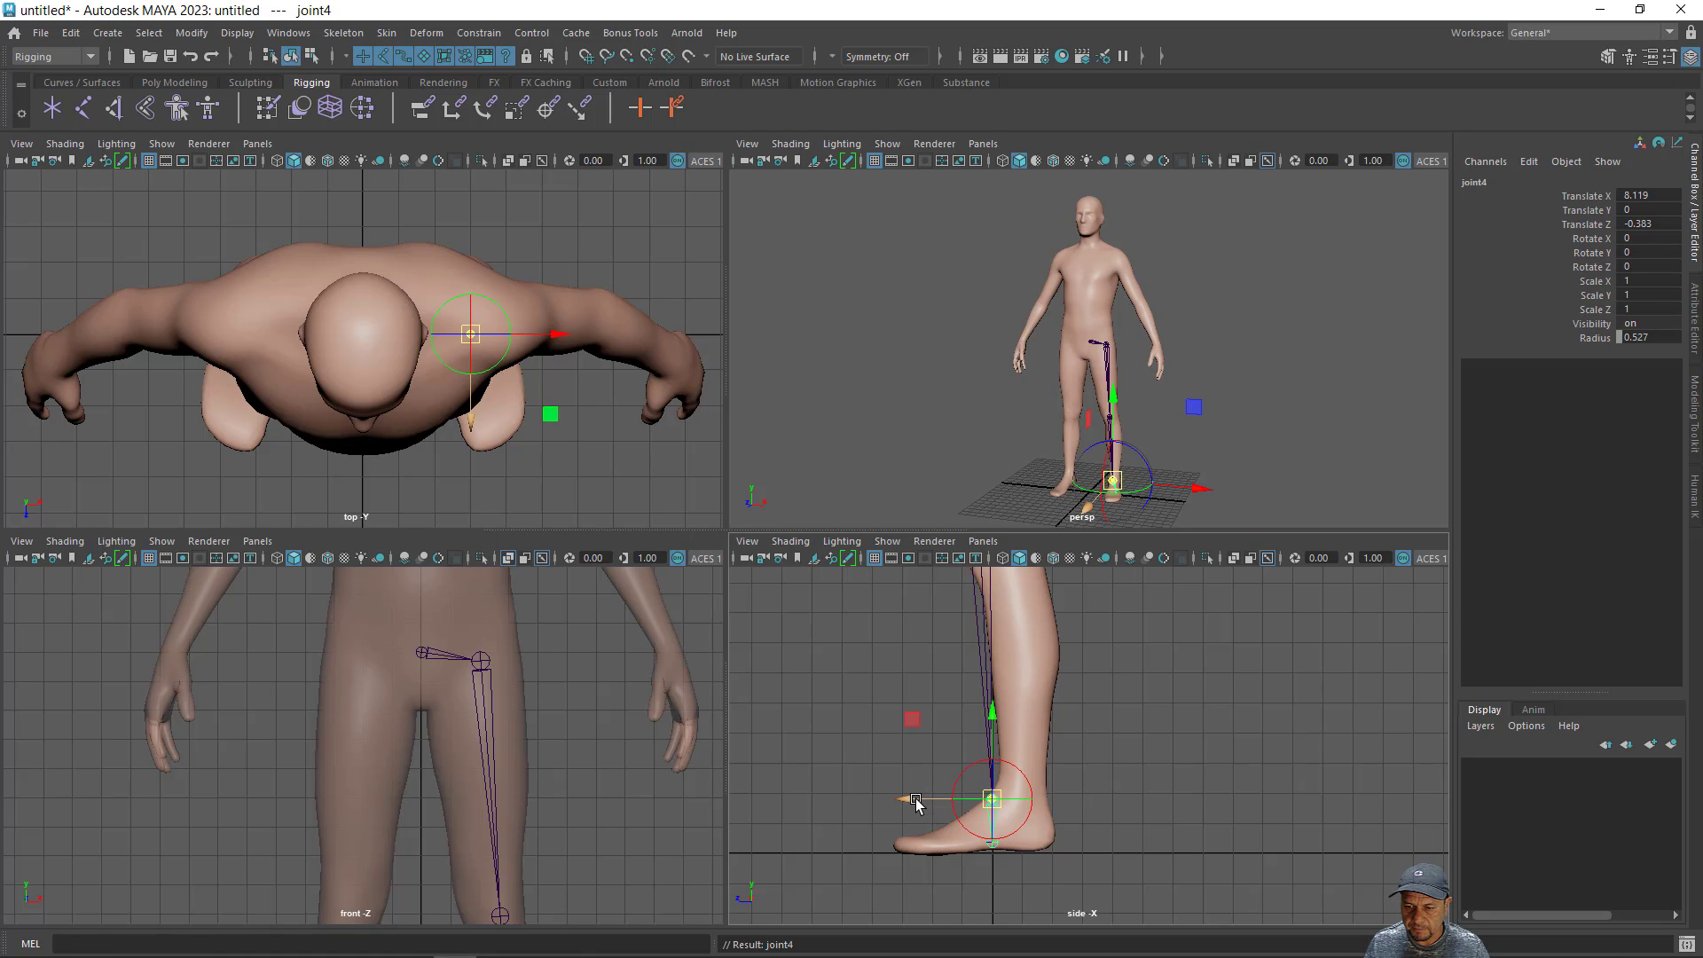
drag(918, 802, 950, 806)
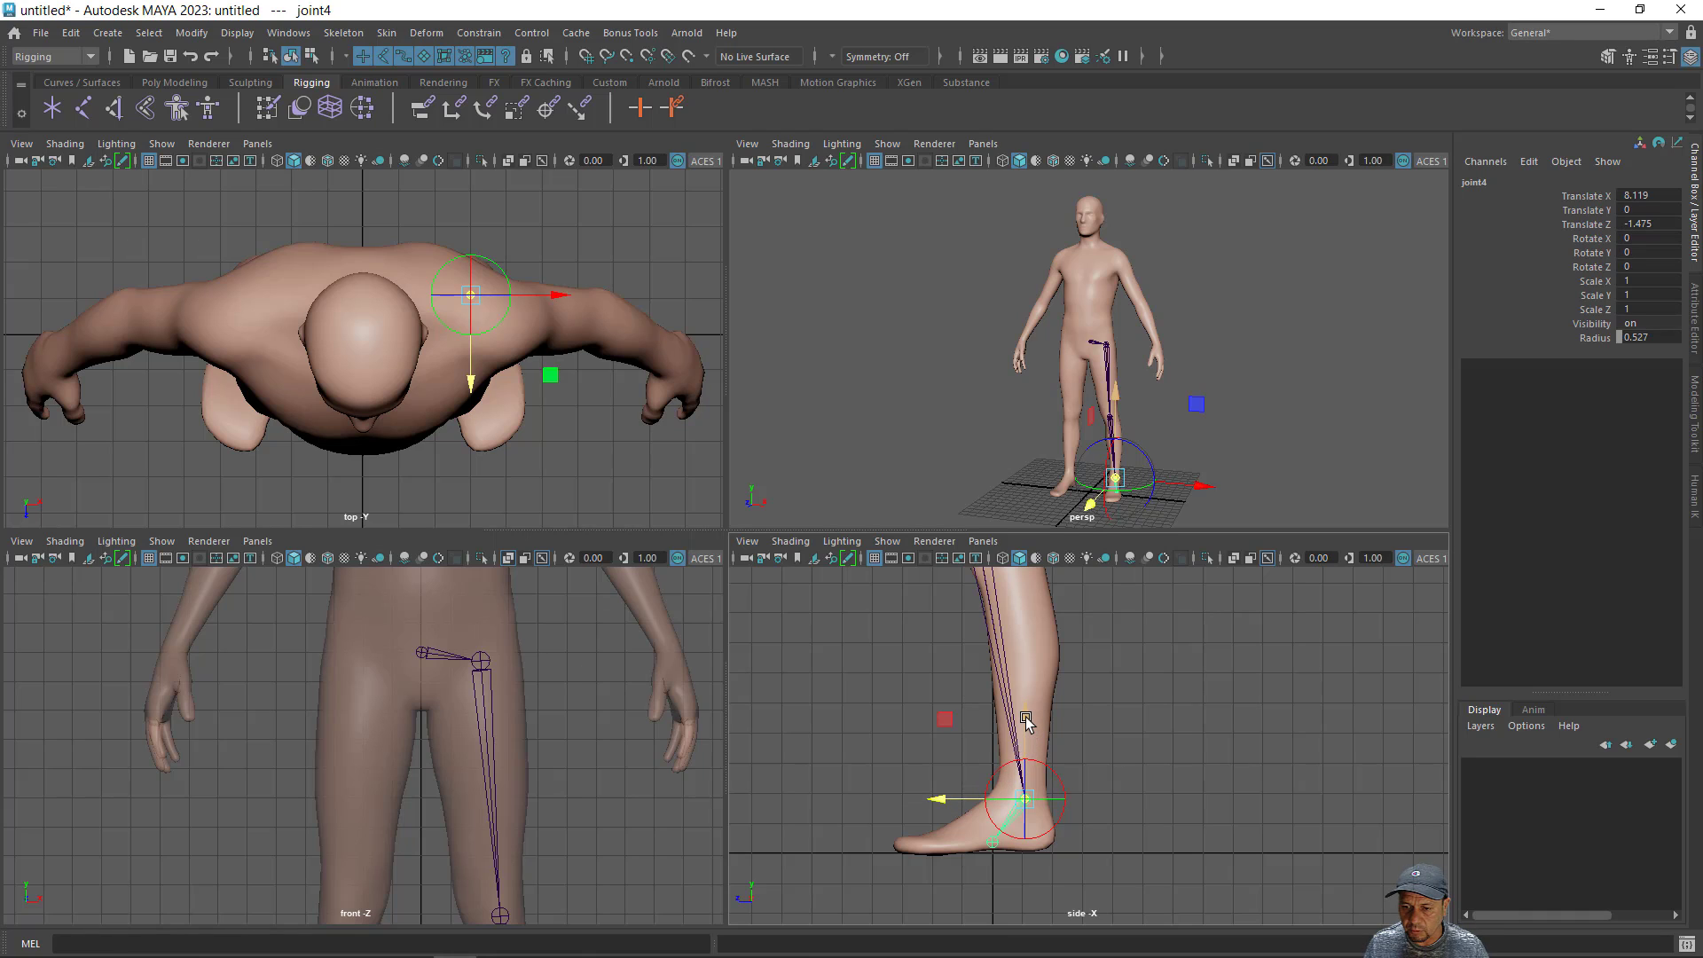
drag(1024, 718, 1027, 711)
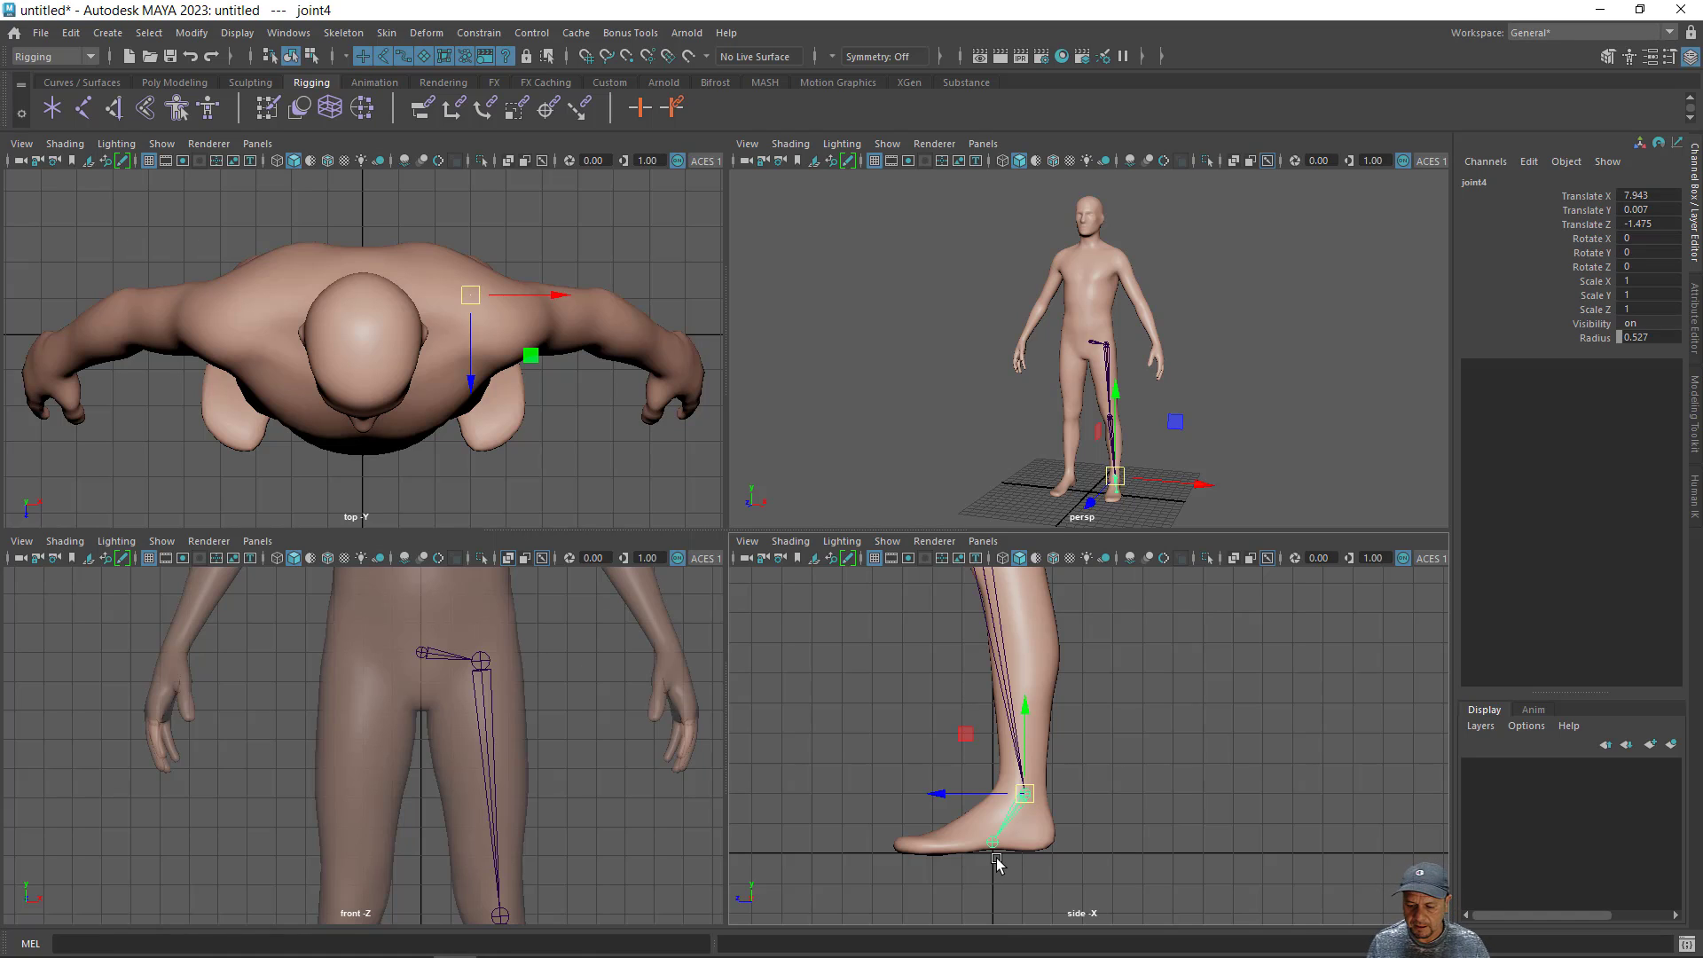
- Move the left foot joint forward into the toes at about 3.86 on Z and lower it slightly, to about 1.79 on X
key(Return)
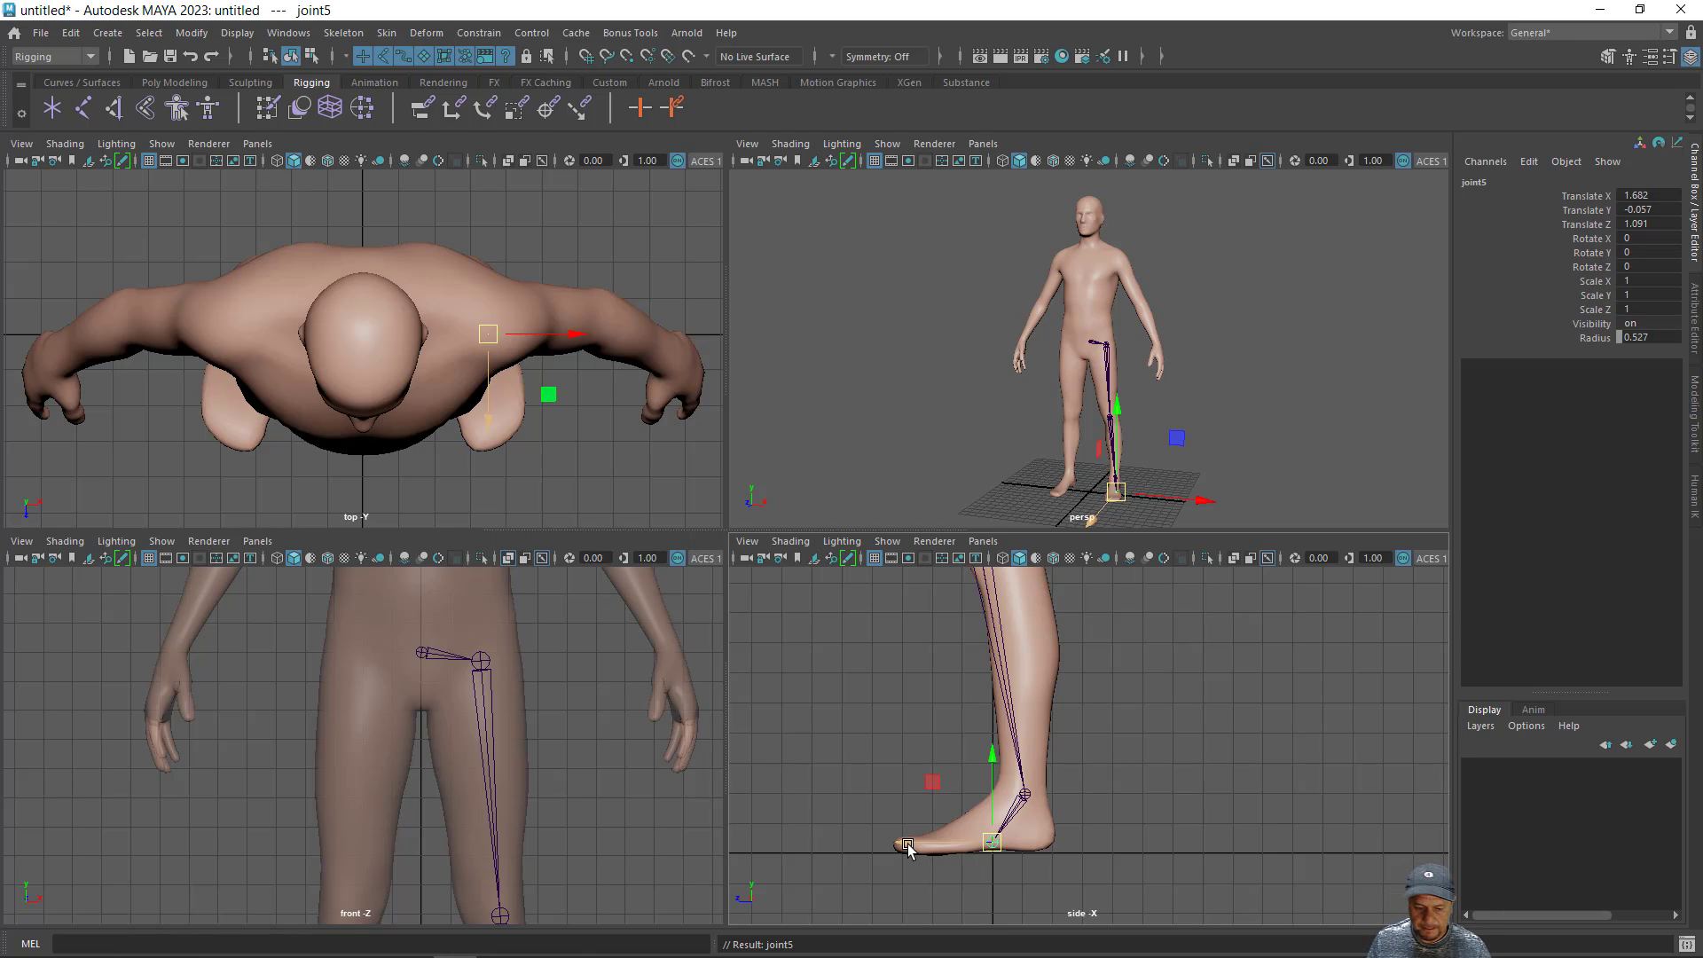
middle_drag(907, 847, 824, 862)
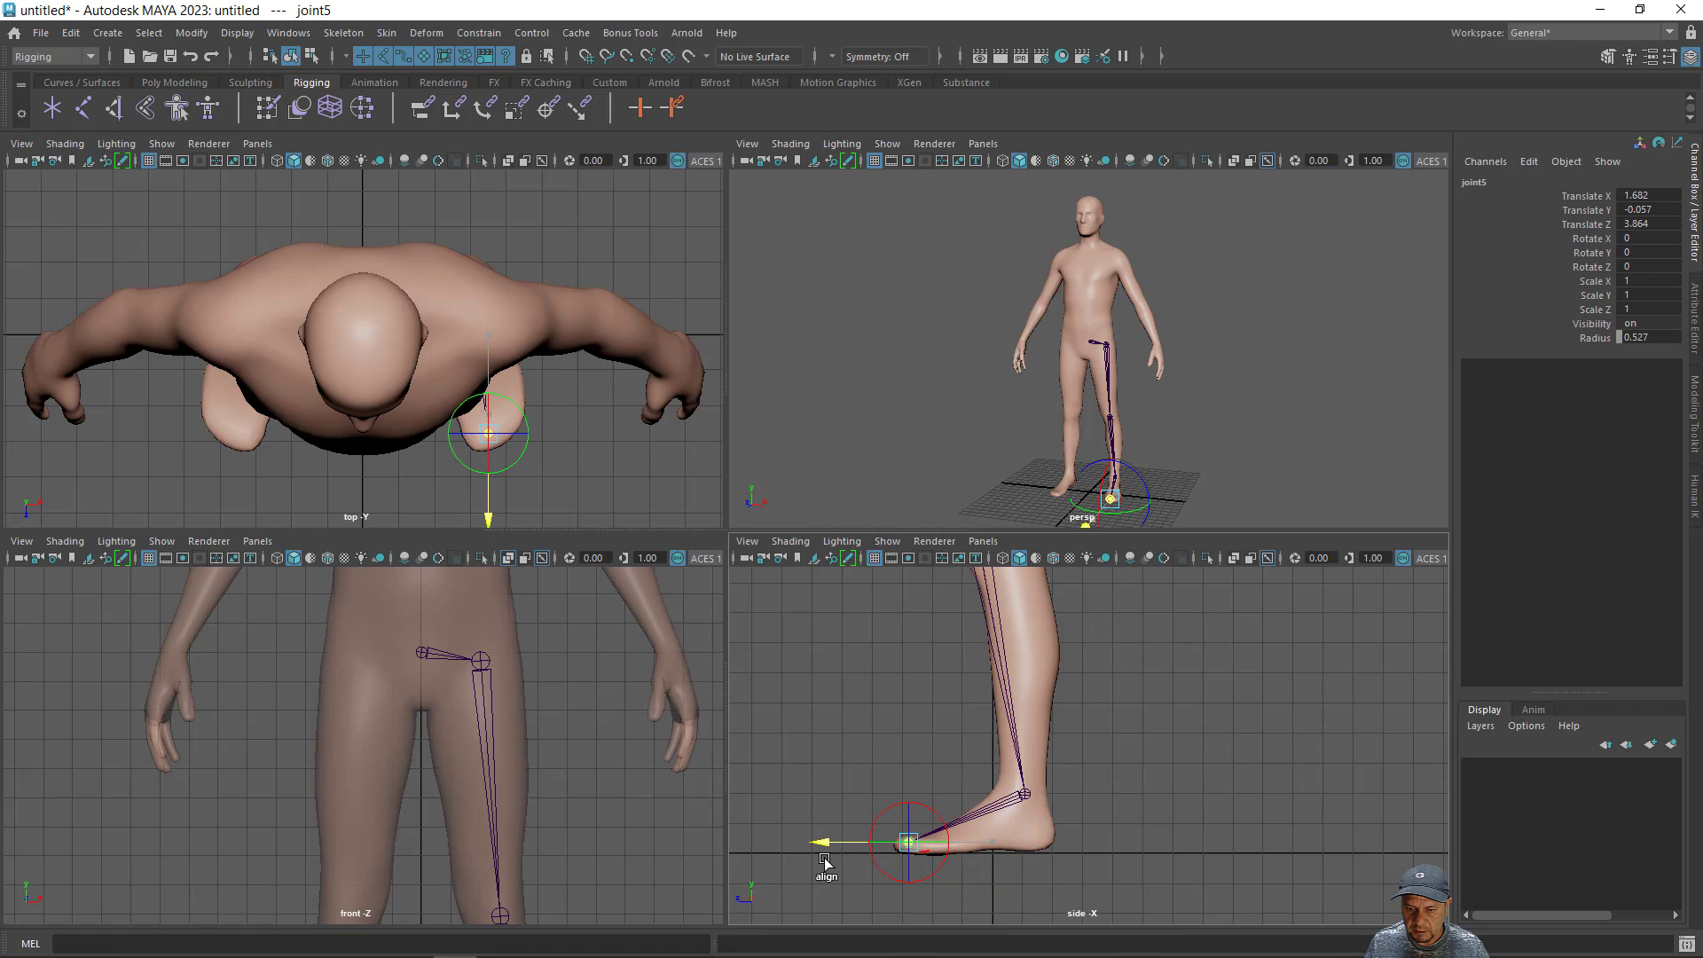
click(911, 753)
middle_drag(912, 753, 910, 761)
- Examine the placement of the left leg joints inside the mesh in the front and perspective views
alt+middle_drag(536, 844, 535, 648)
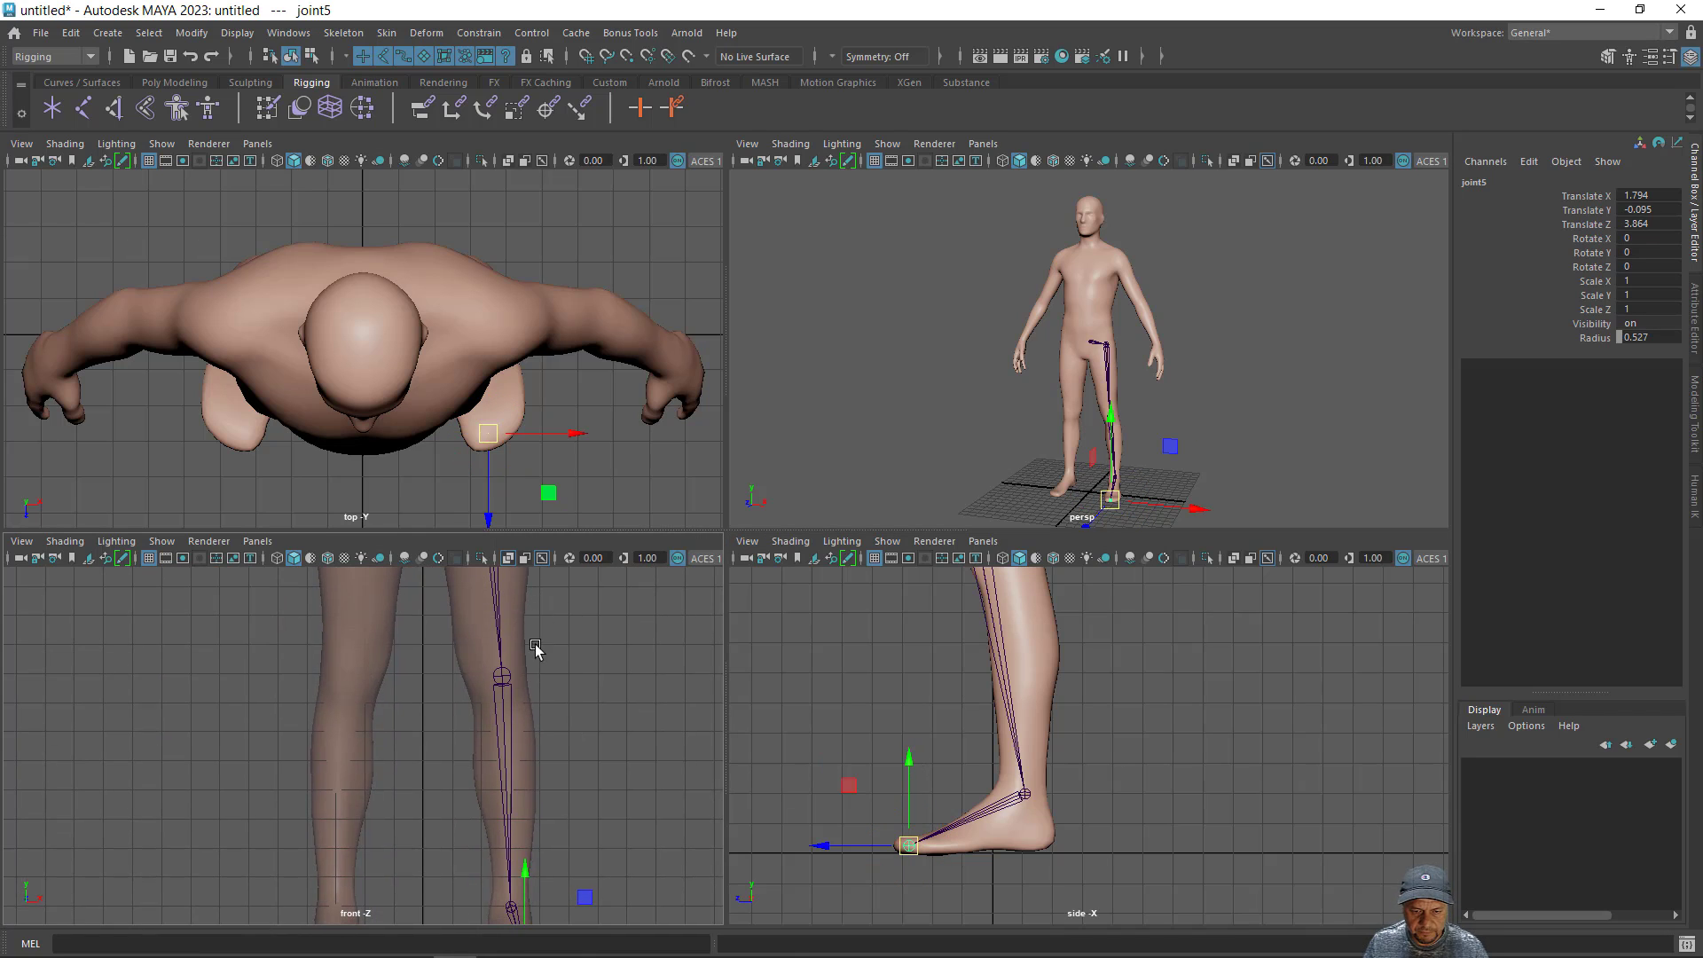
alt+middle_drag(539, 778, 549, 652)
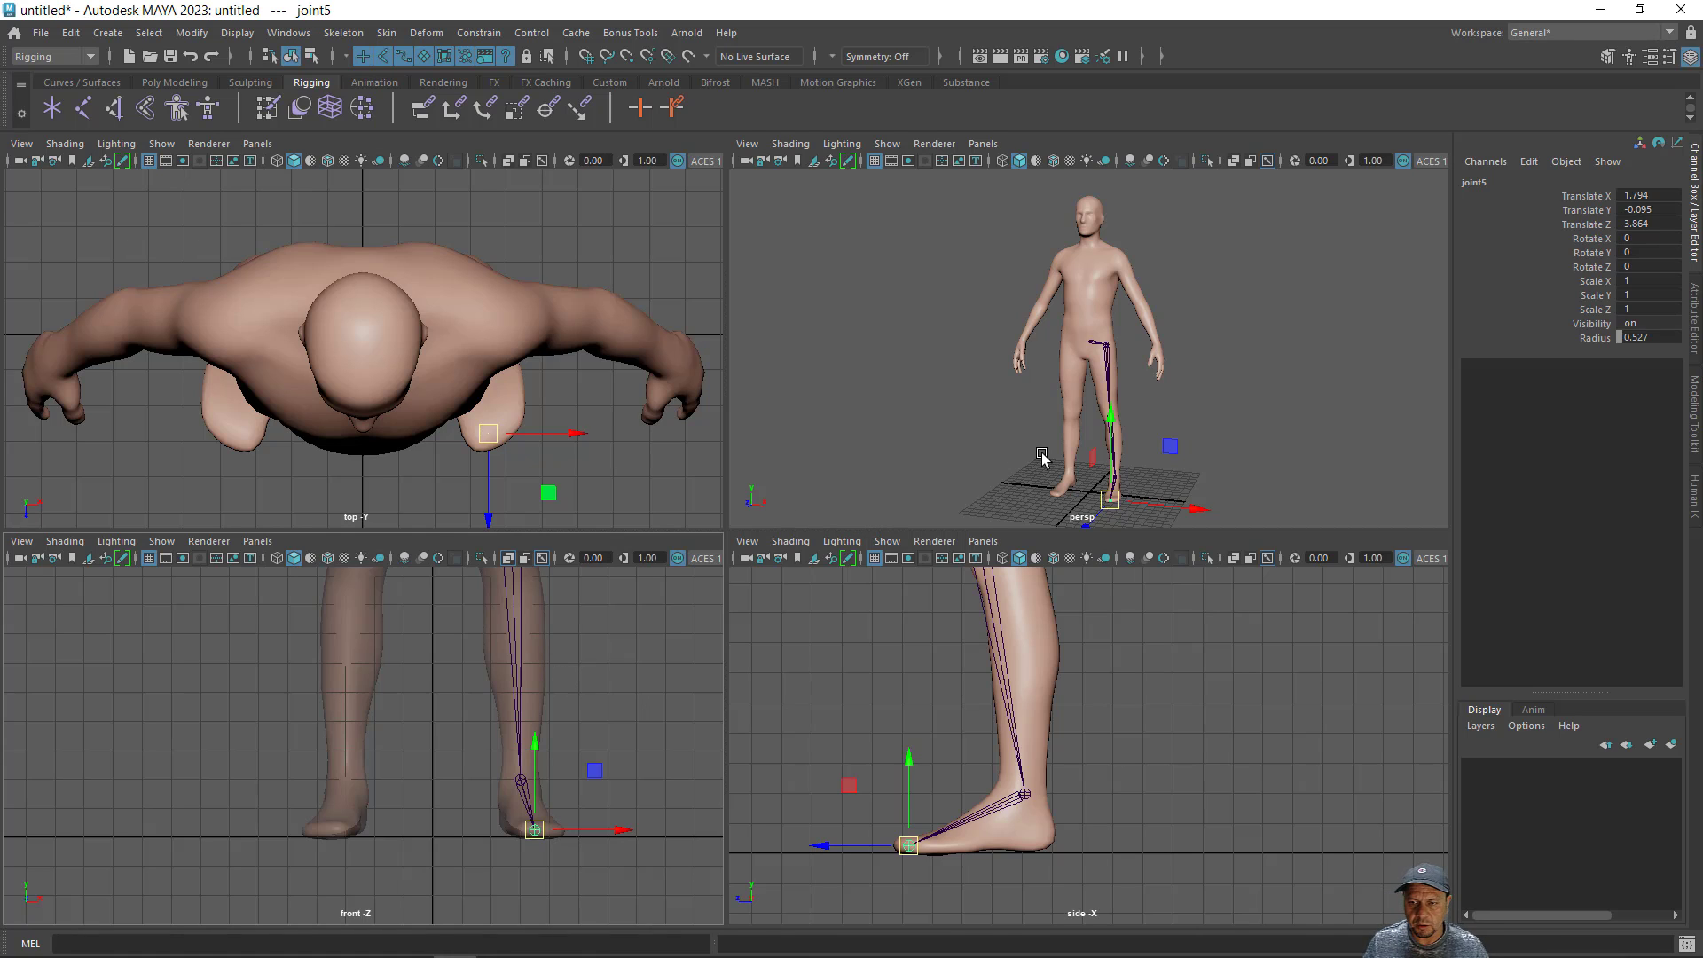
alt+drag(1235, 436, 1108, 463)
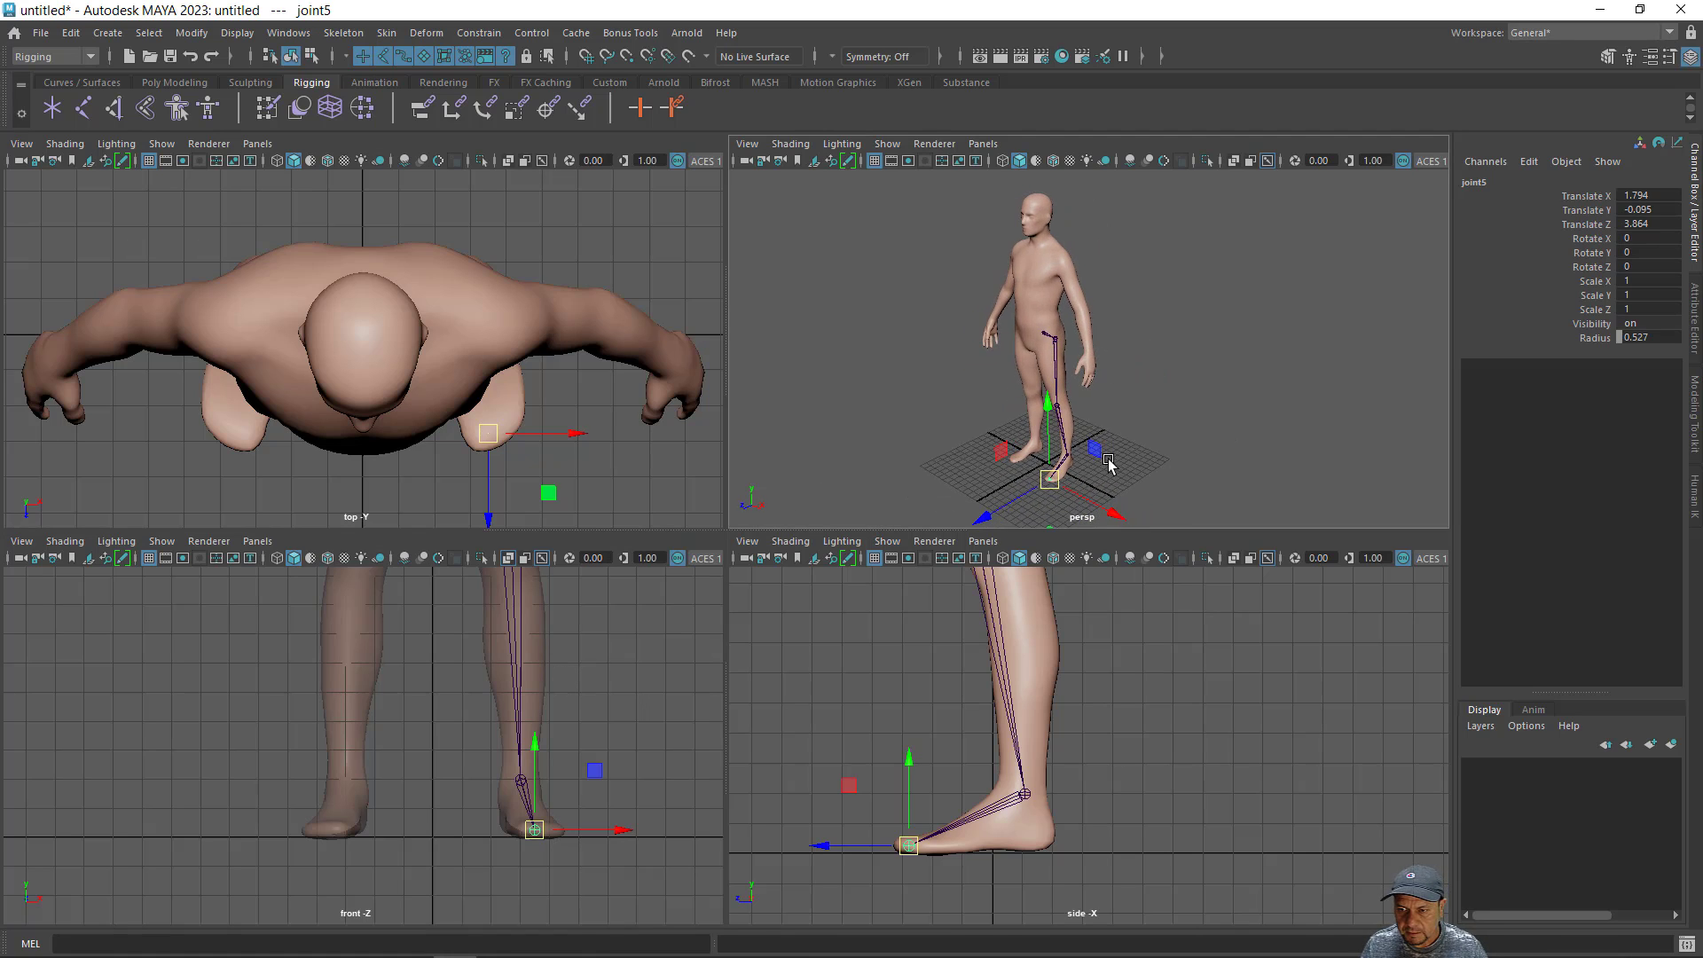
alt+right_drag(1109, 462, 1306, 471)
alt+middle_drag(1096, 405, 1102, 302)
alt+drag(1102, 306, 1167, 311)
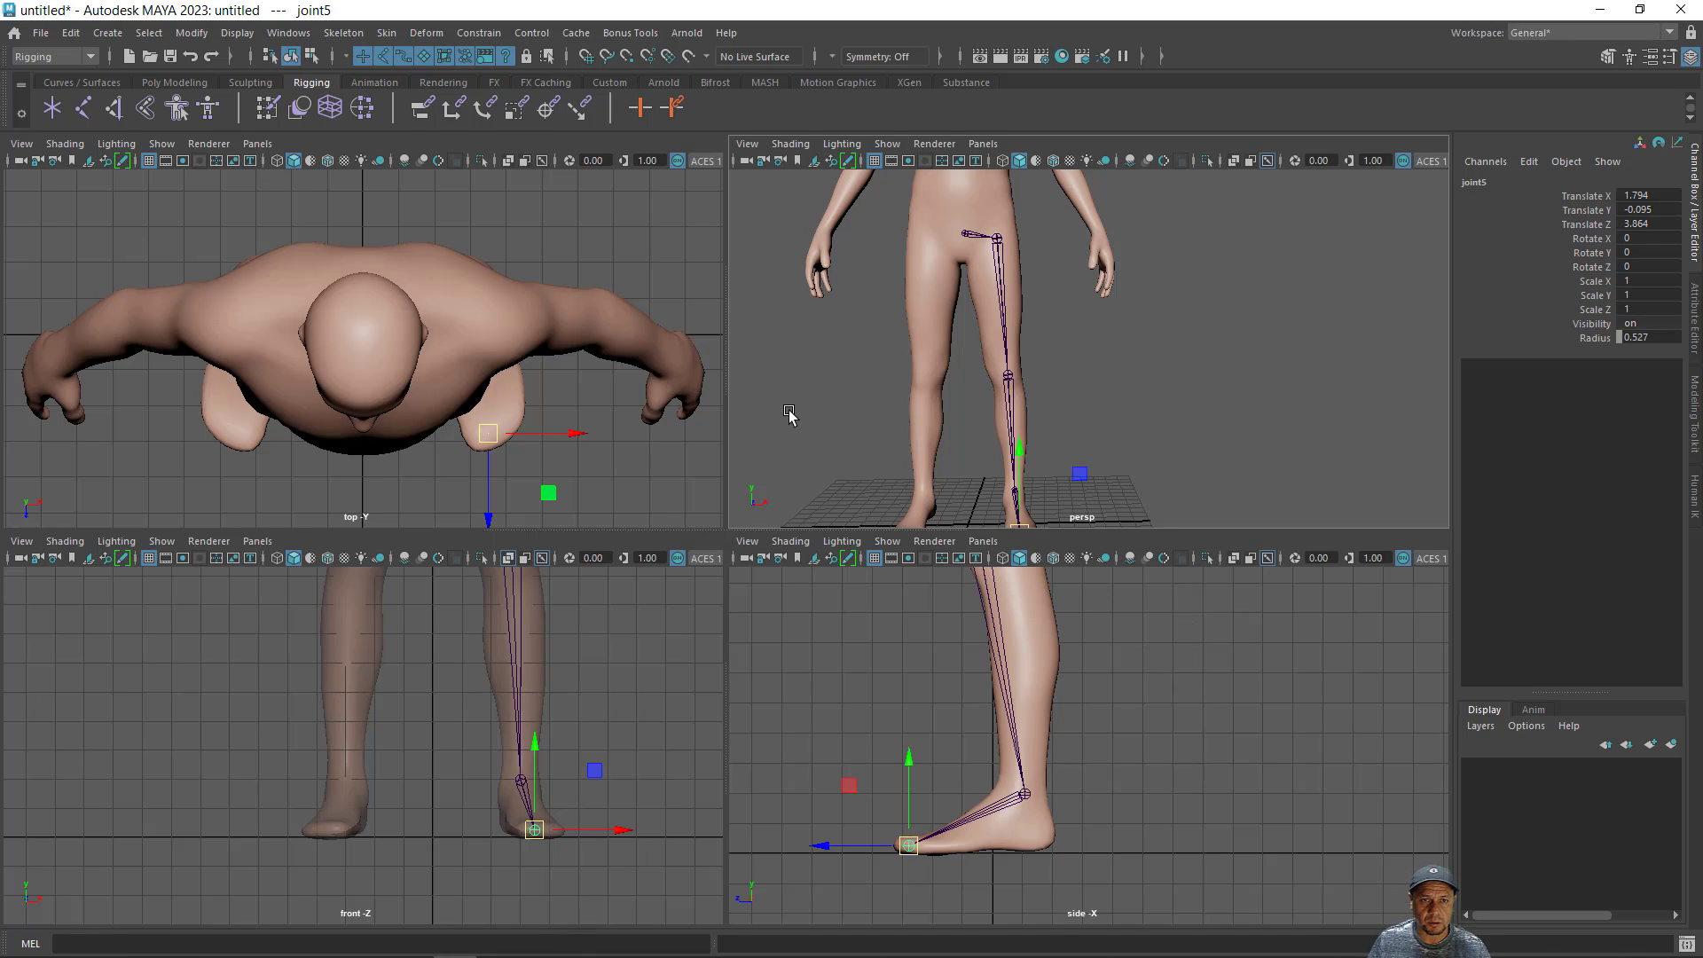
- Open the Outliner, move it clear of the views and expand the root joint's hierarchy
click(290, 32)
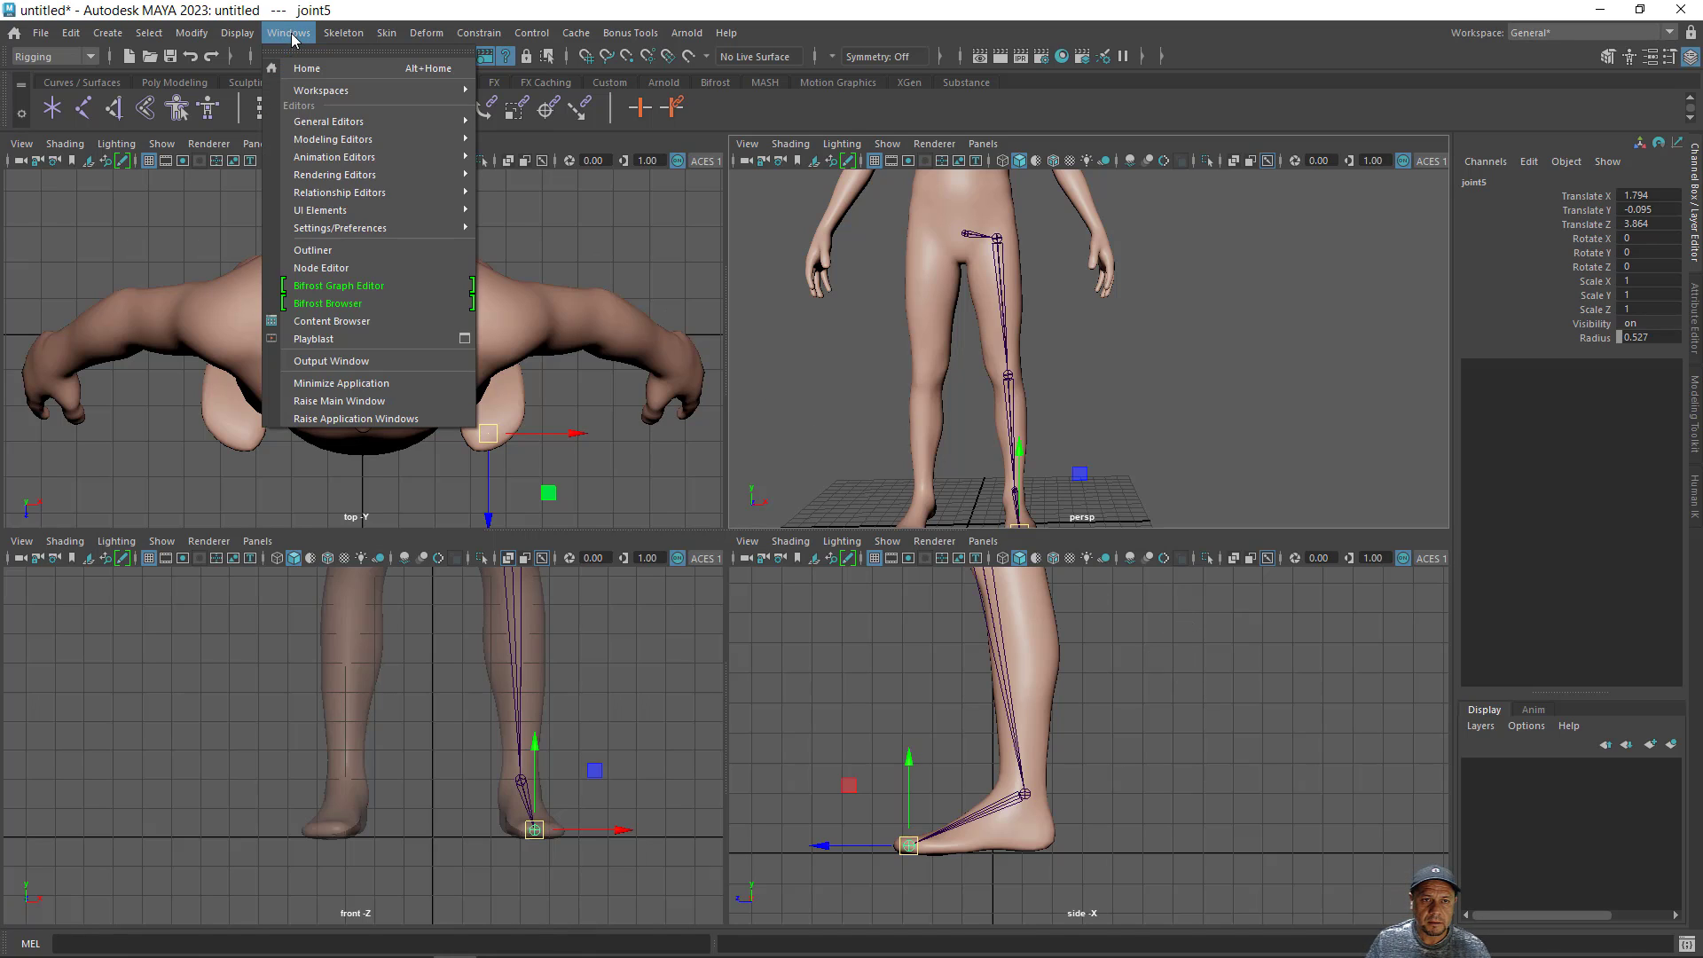
click(325, 251)
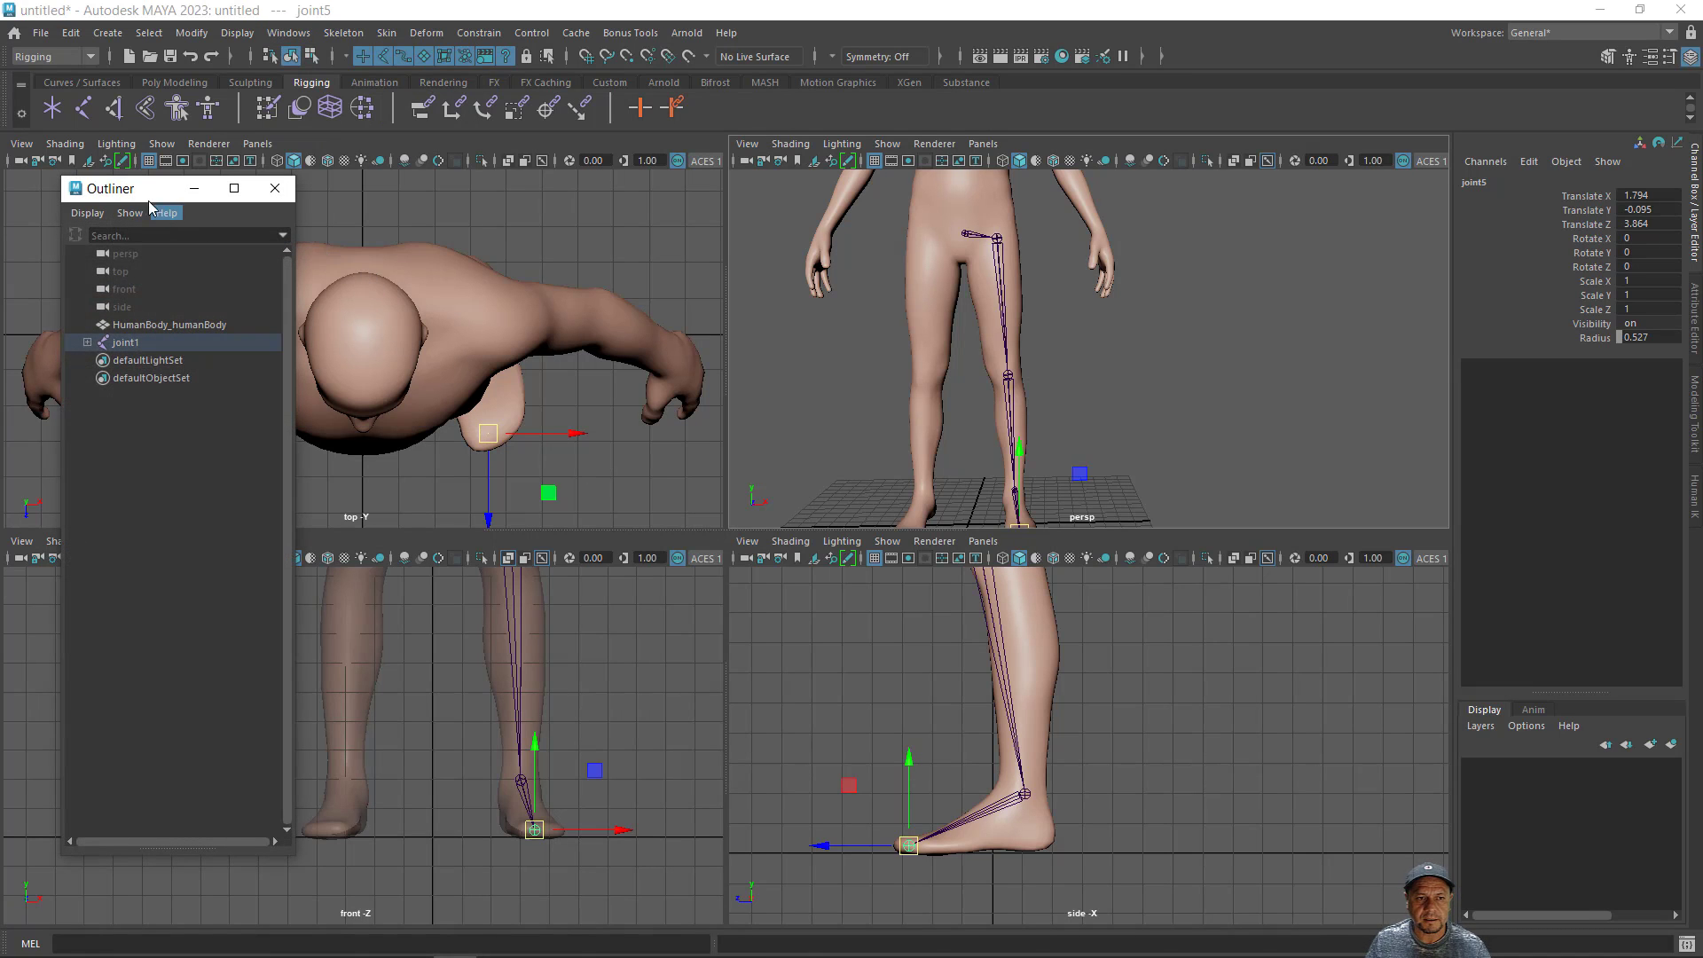
drag(137, 195, 92, 194)
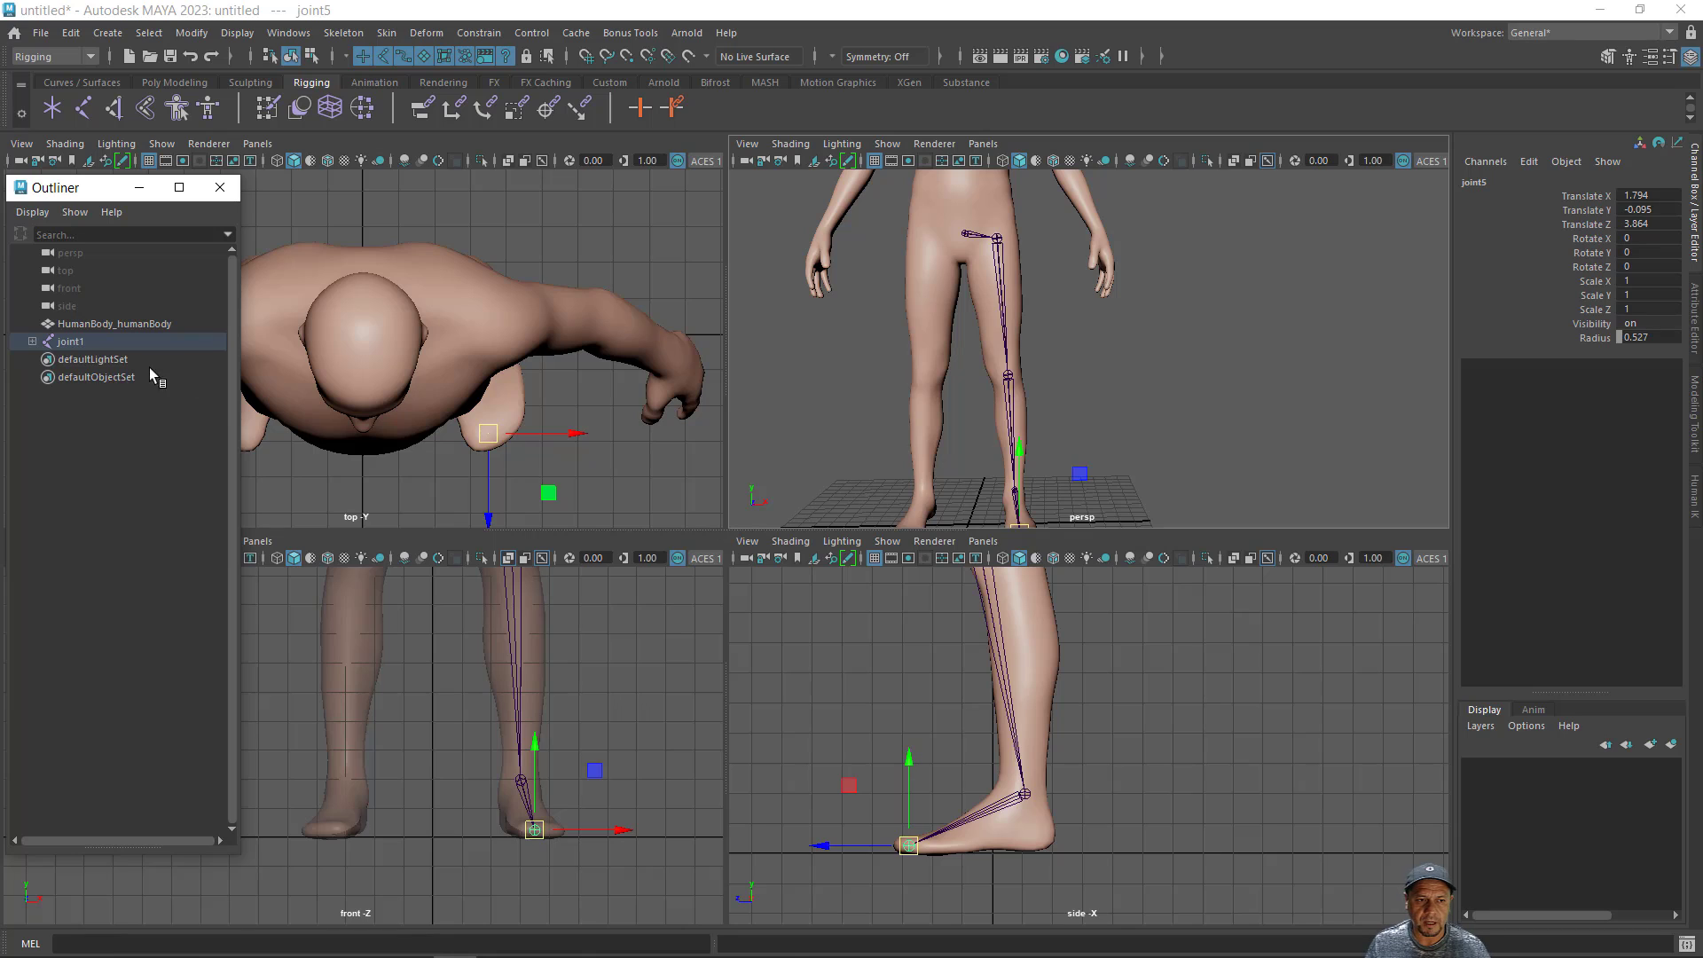
click(32, 341)
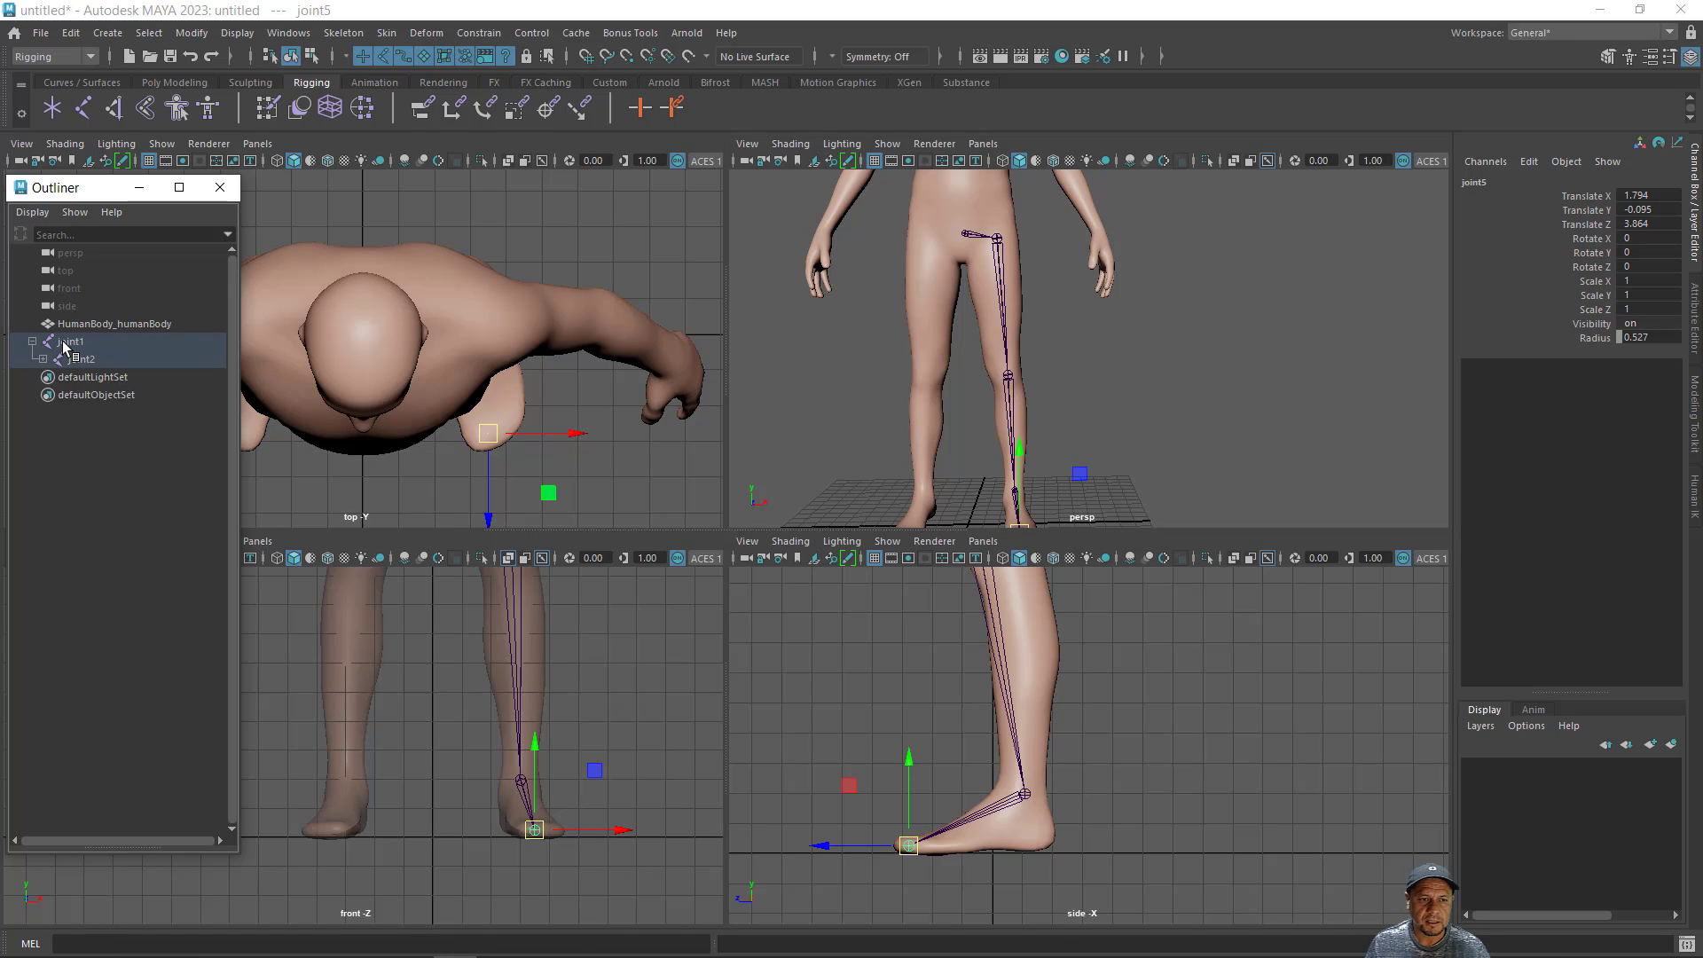
- Rename the root joint as RootMan
click(69, 342)
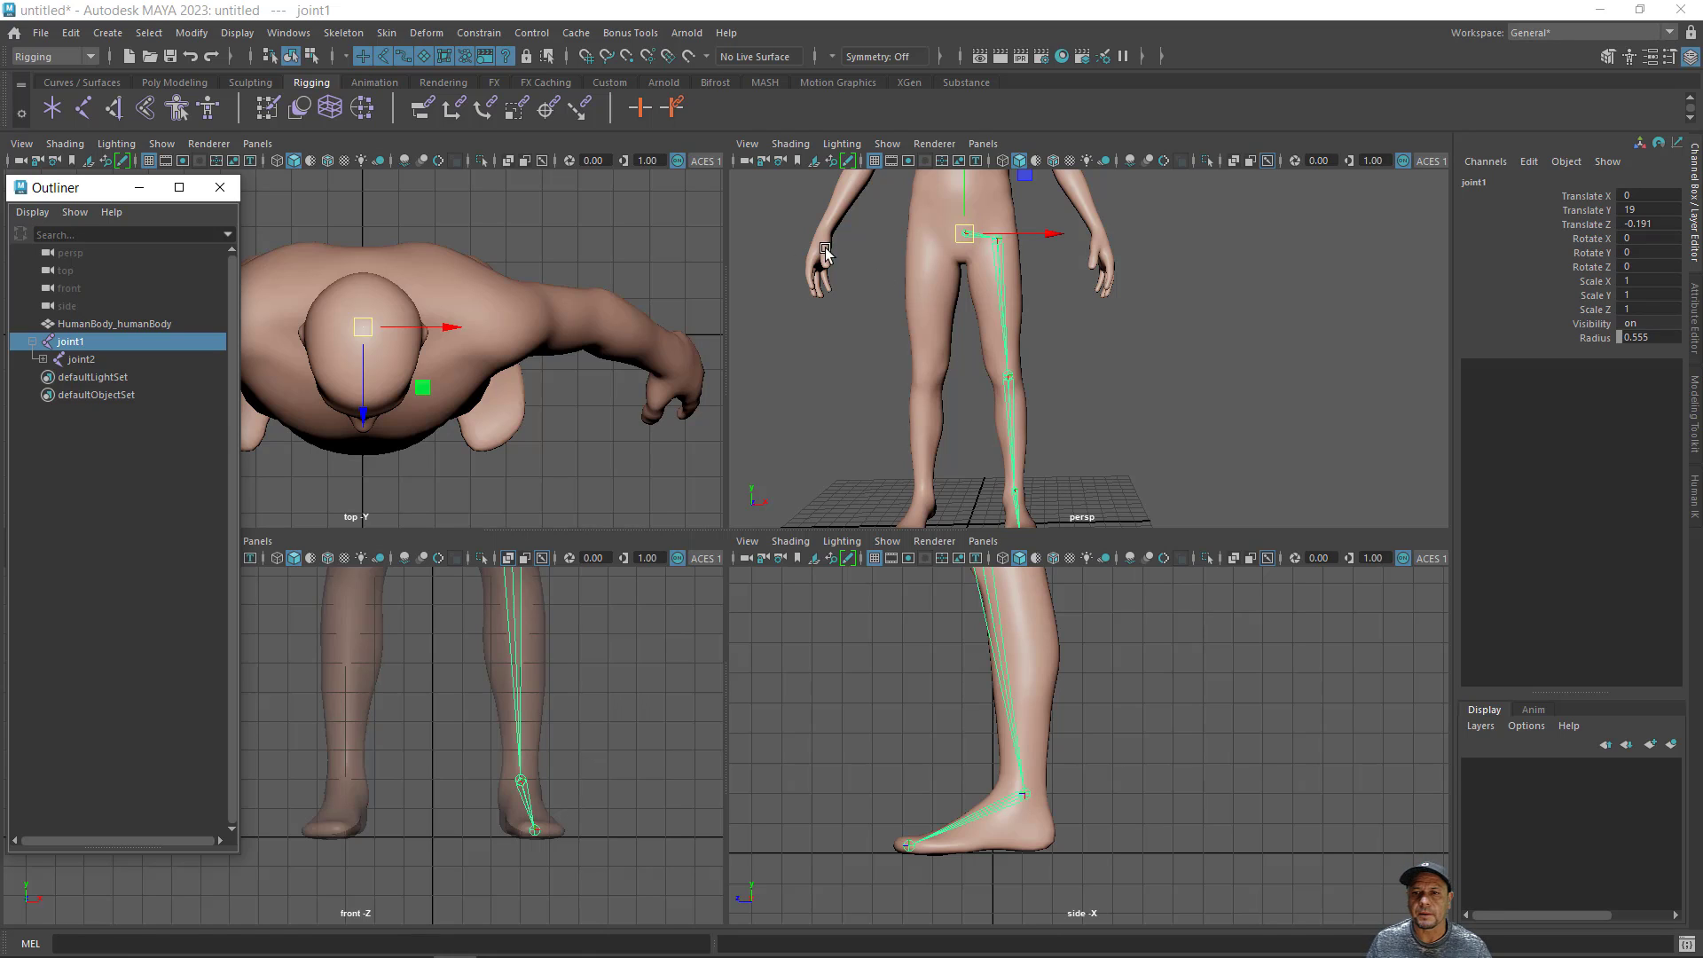
double_click(61, 343)
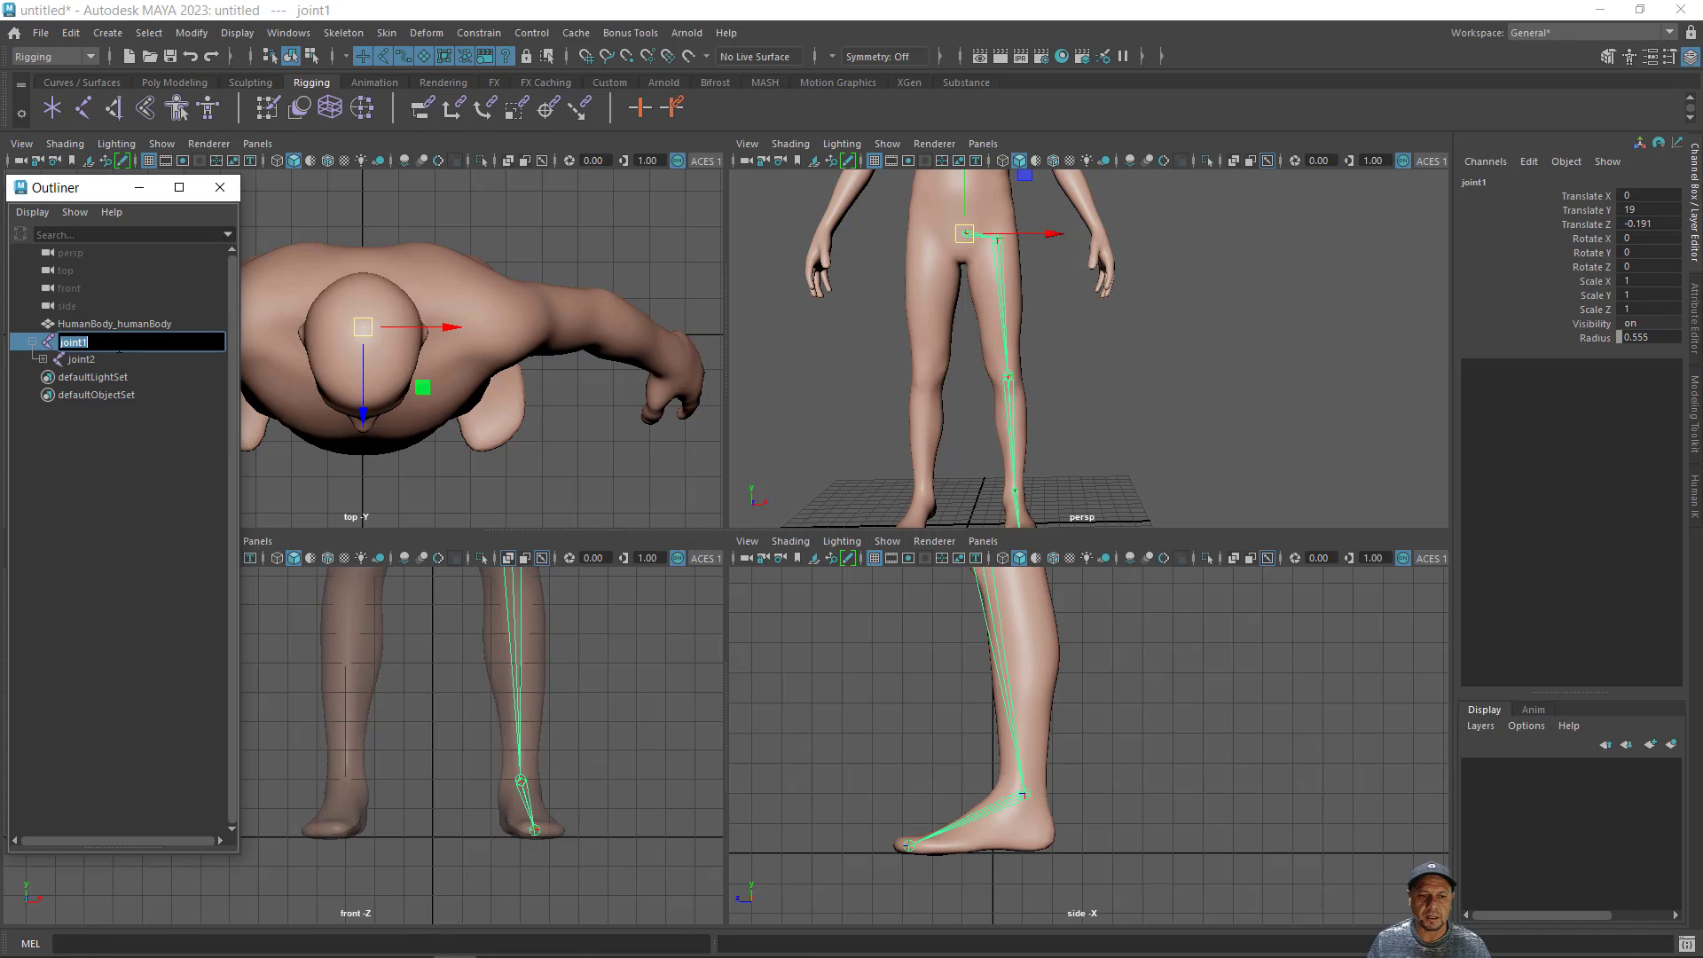
text(Ro)
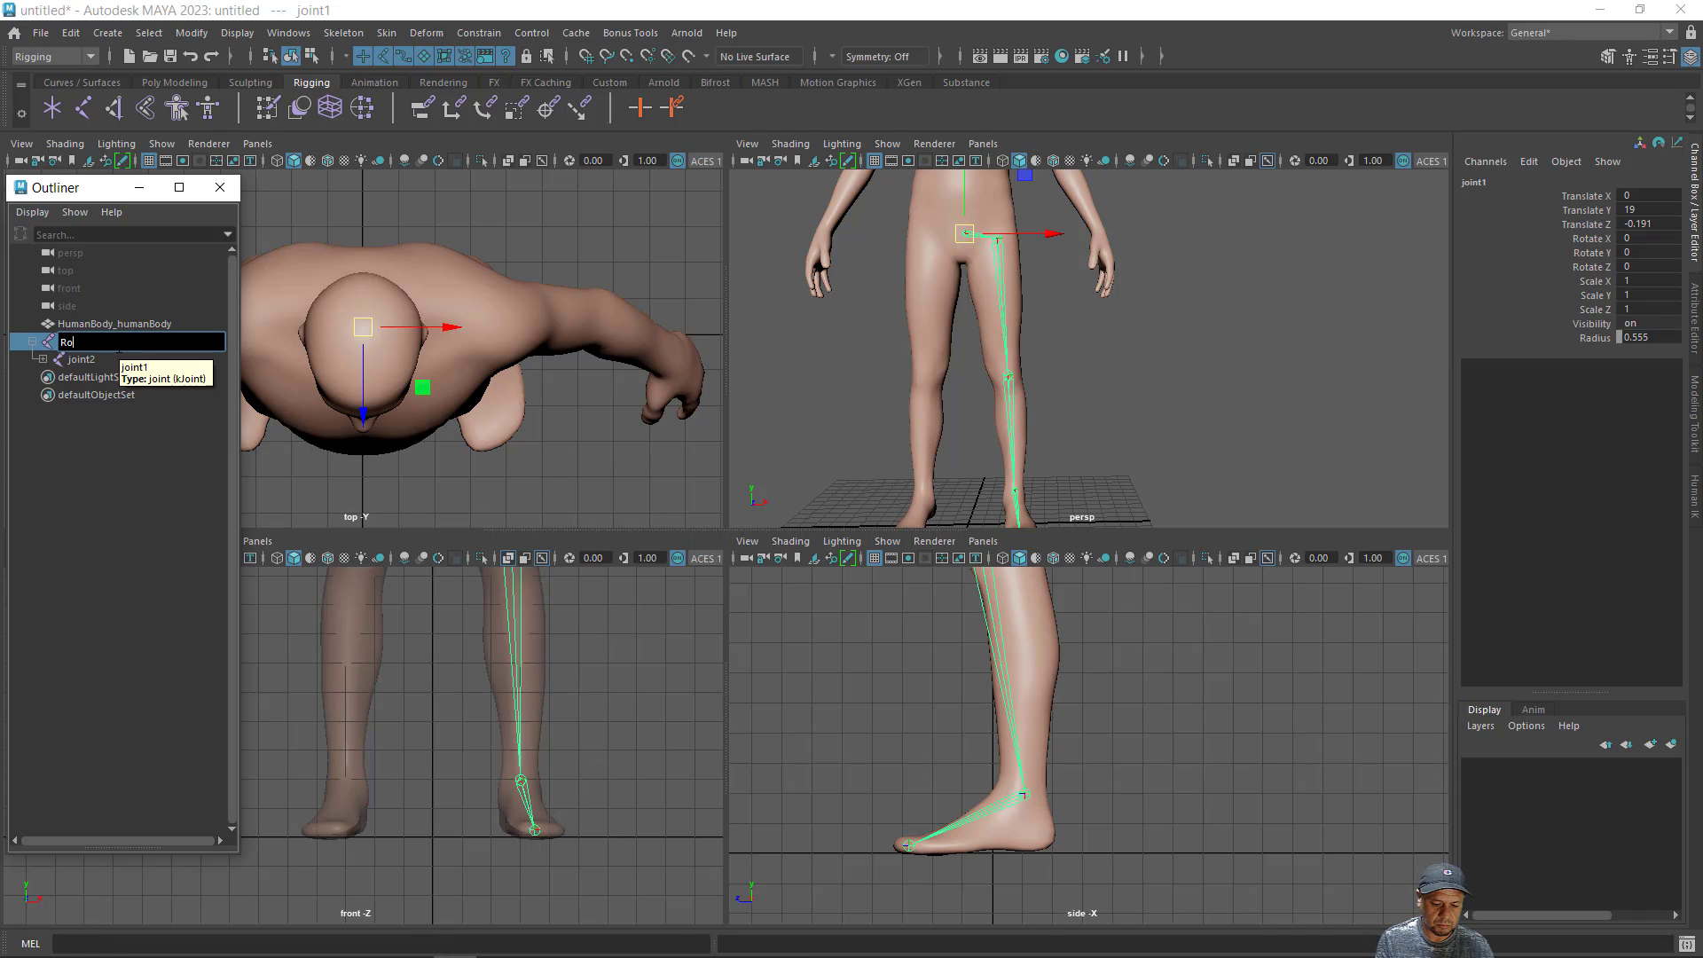
text(ot)
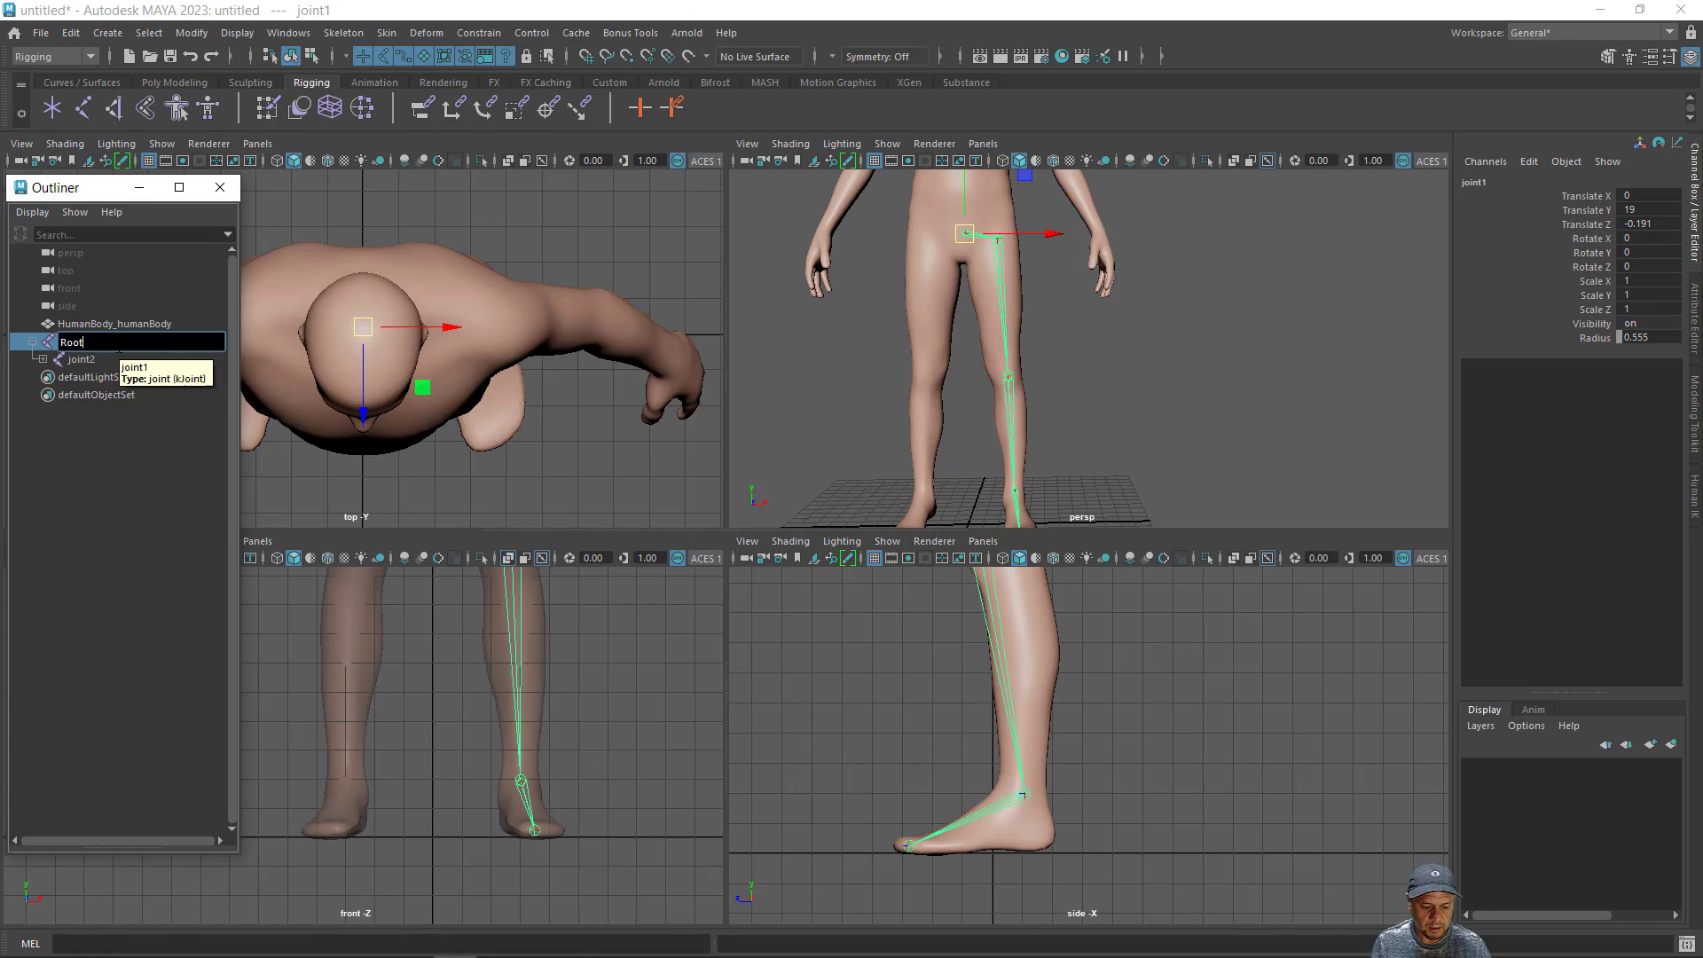
text(Man)
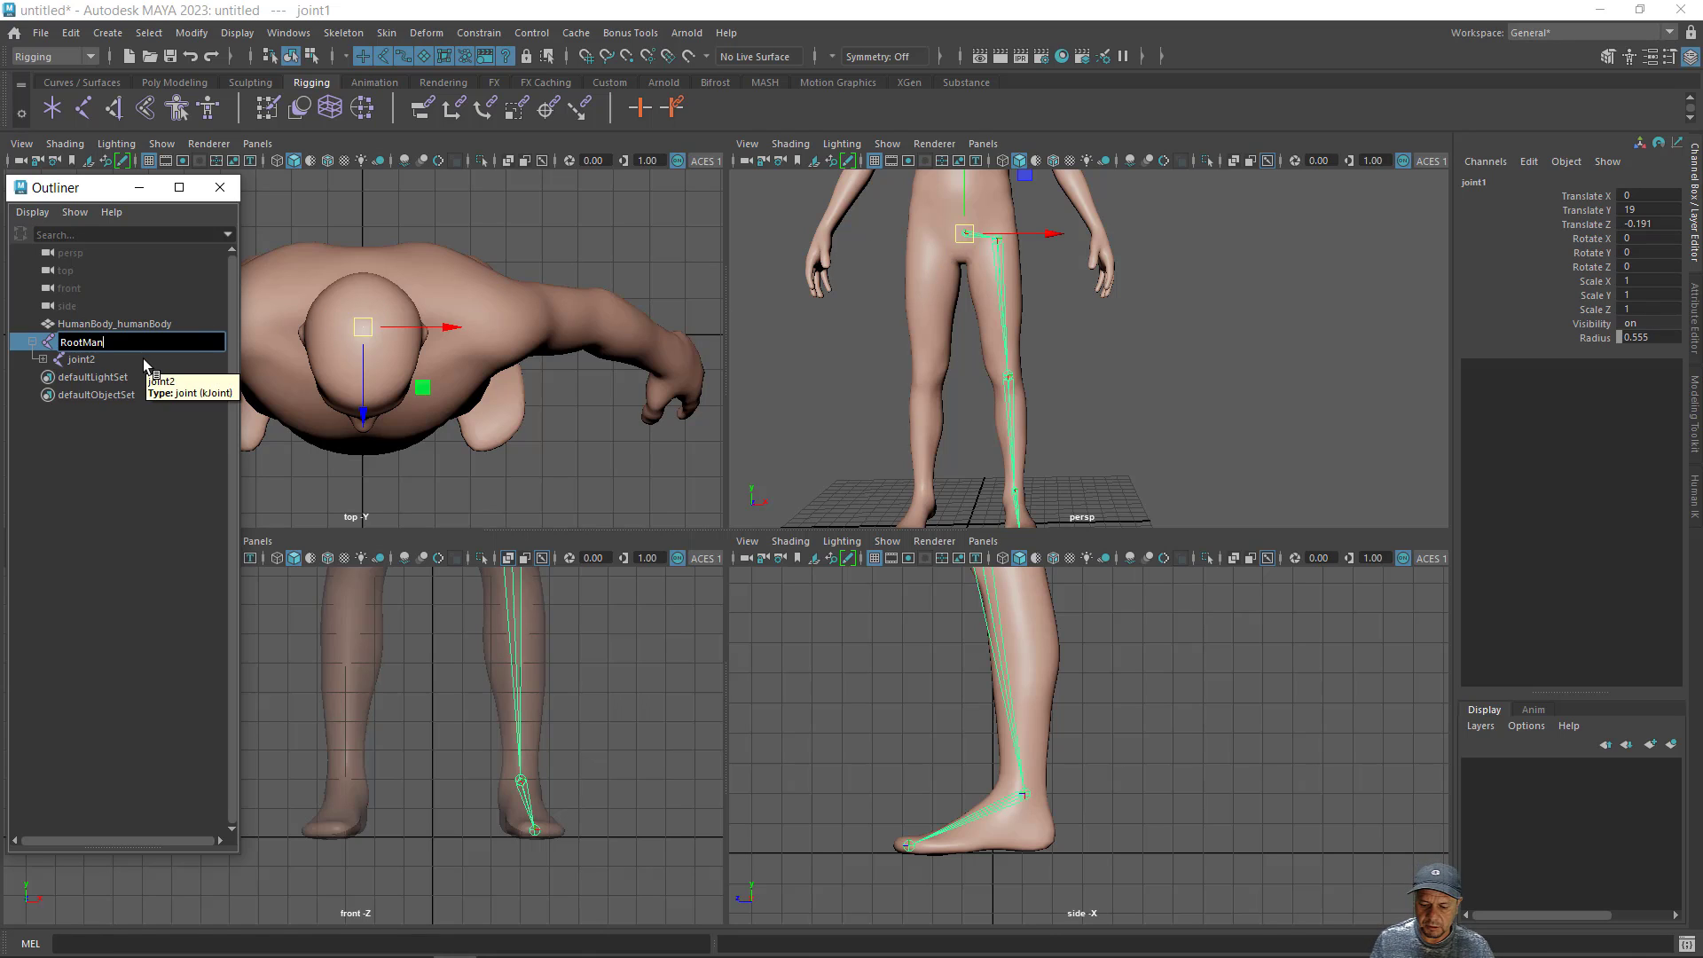
key(Return)
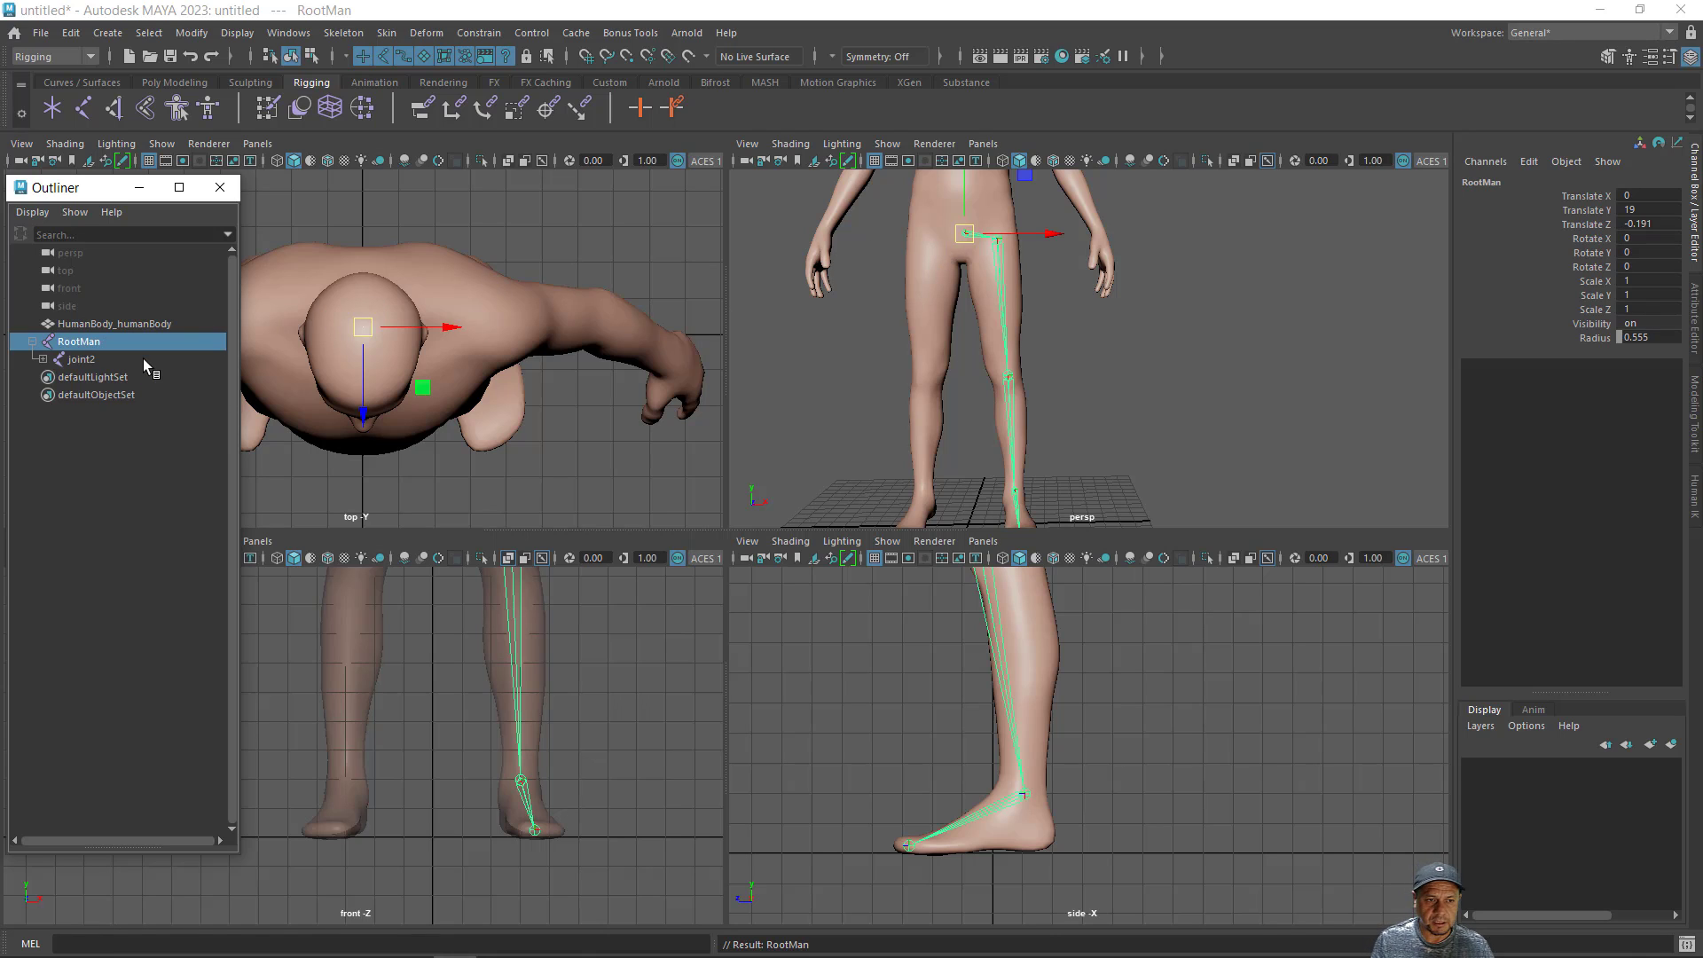
- Expand the left hip joint under RootMan and rename it as Left-Leg
click(43, 360)
click(89, 360)
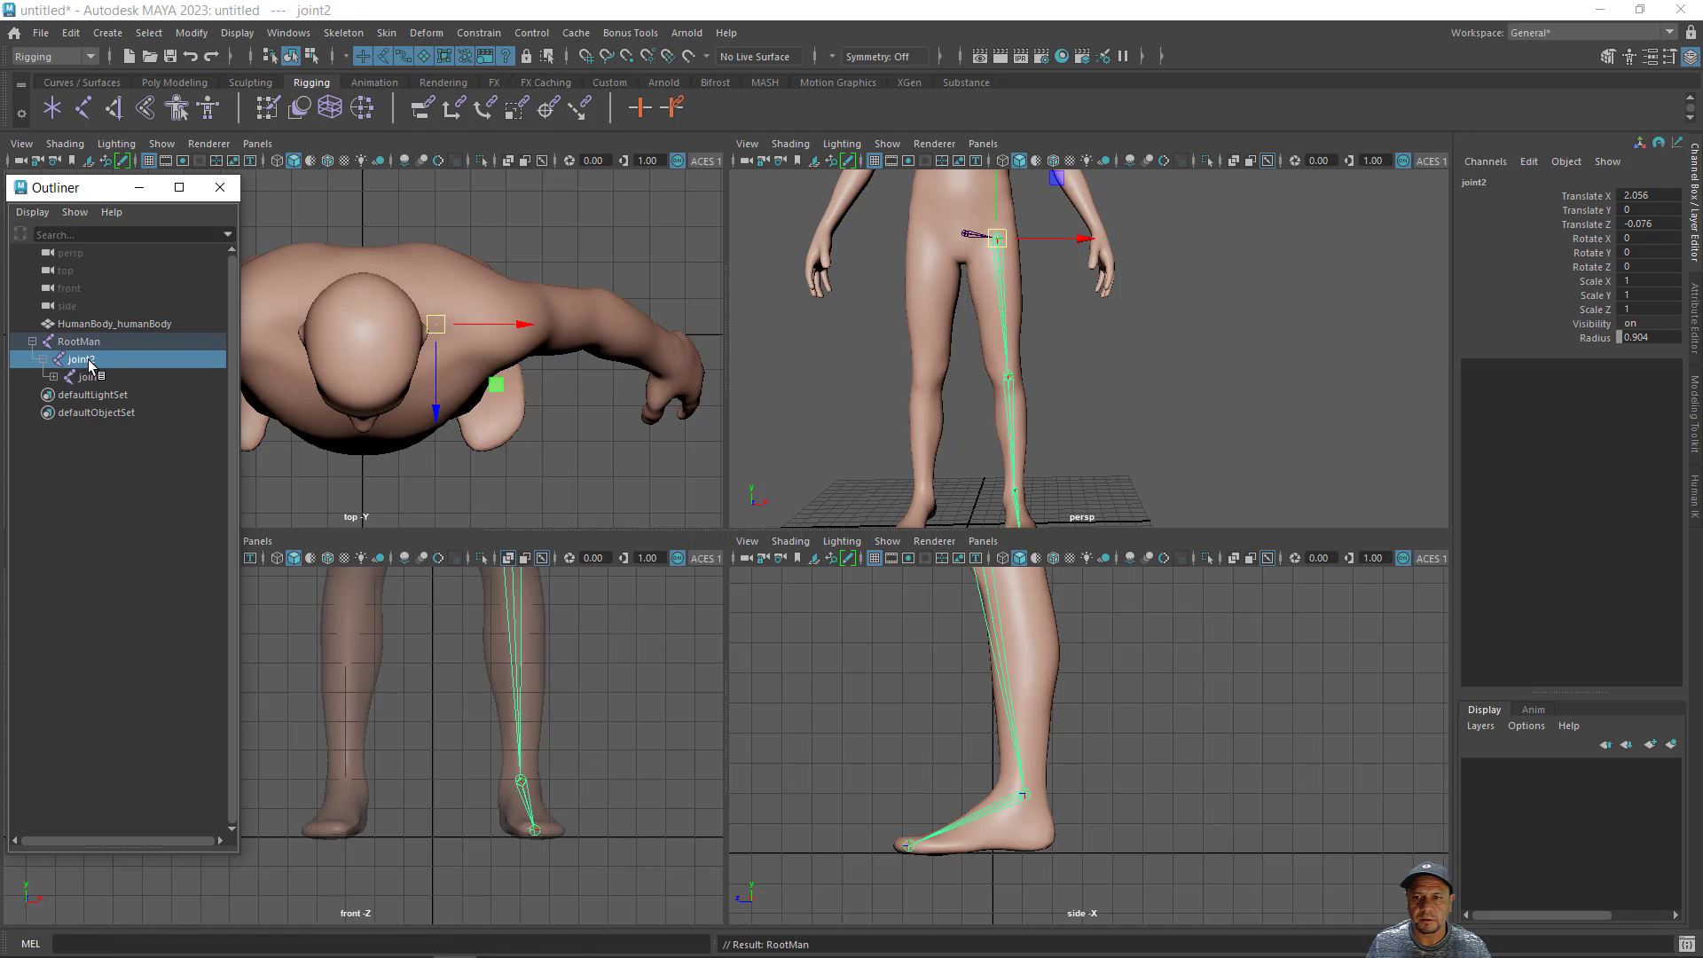
double_click(88, 360)
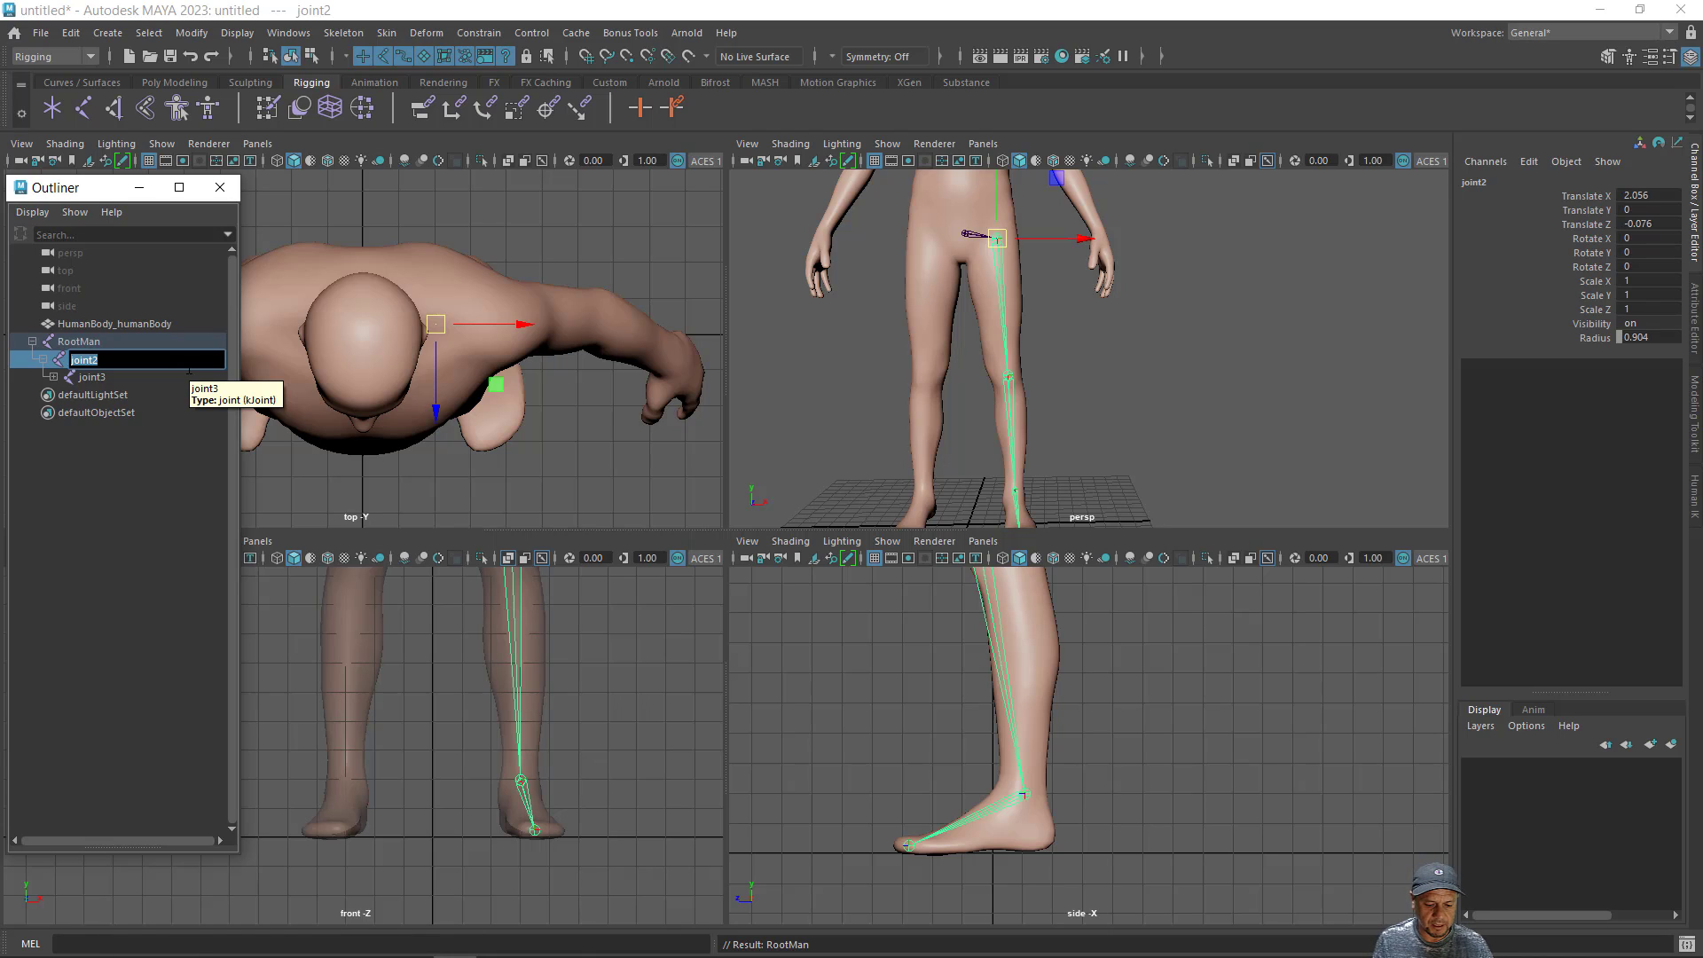
text(Left-Leg)
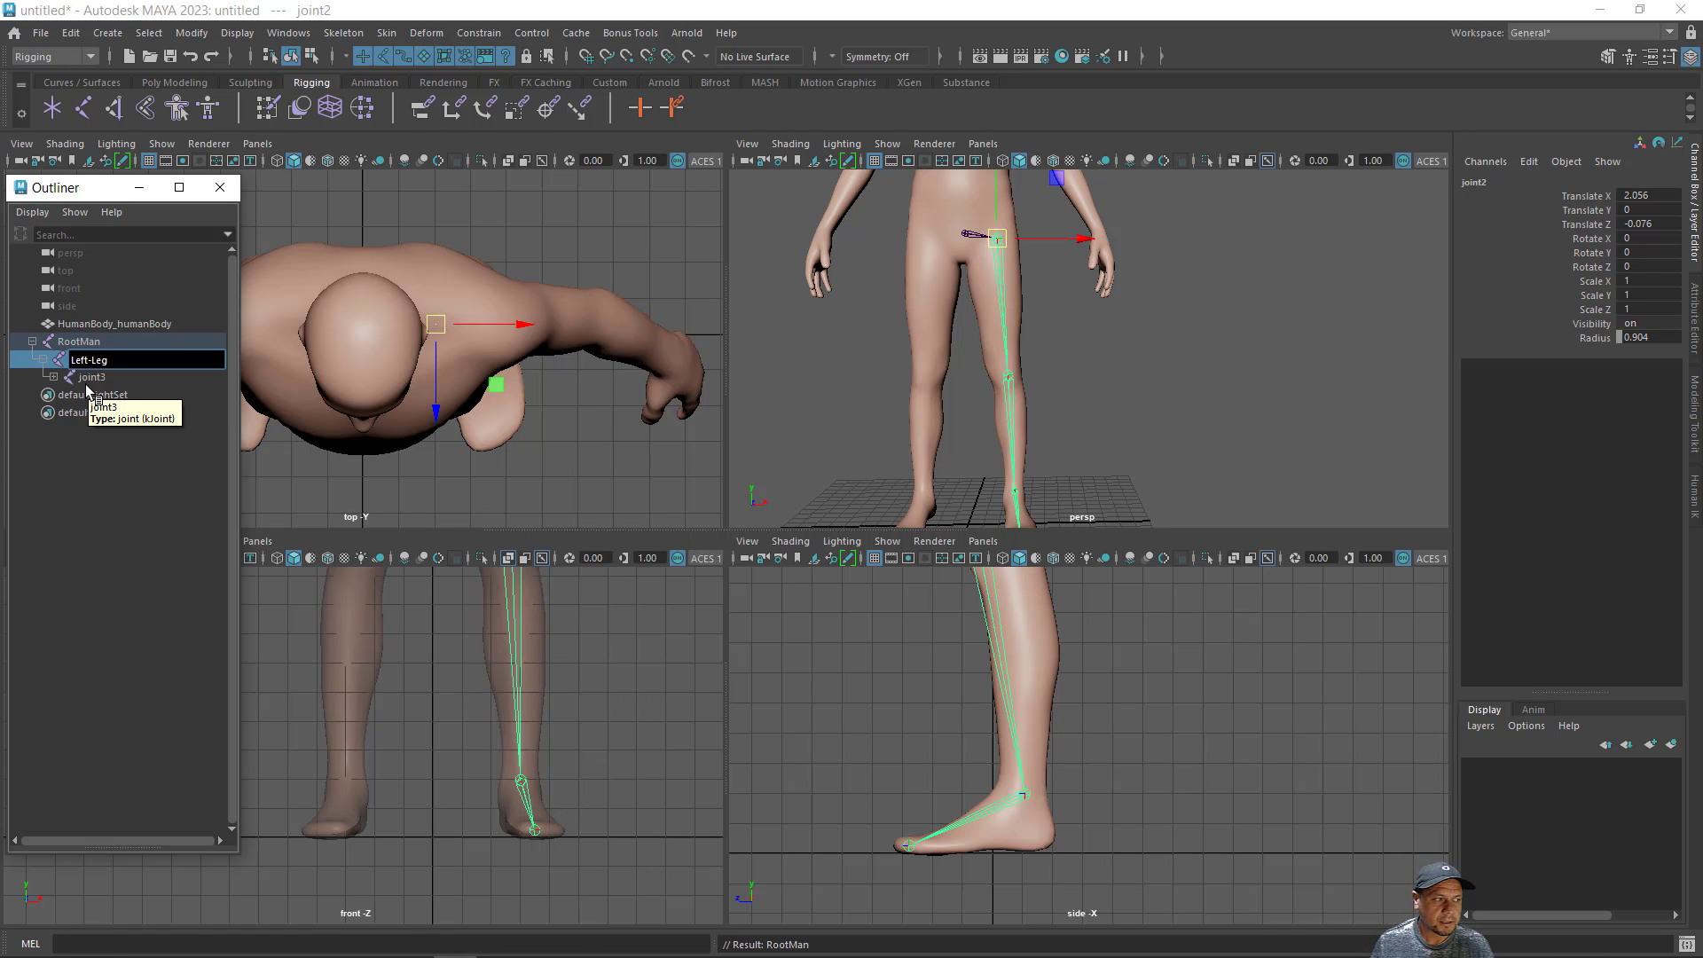
key(Return)
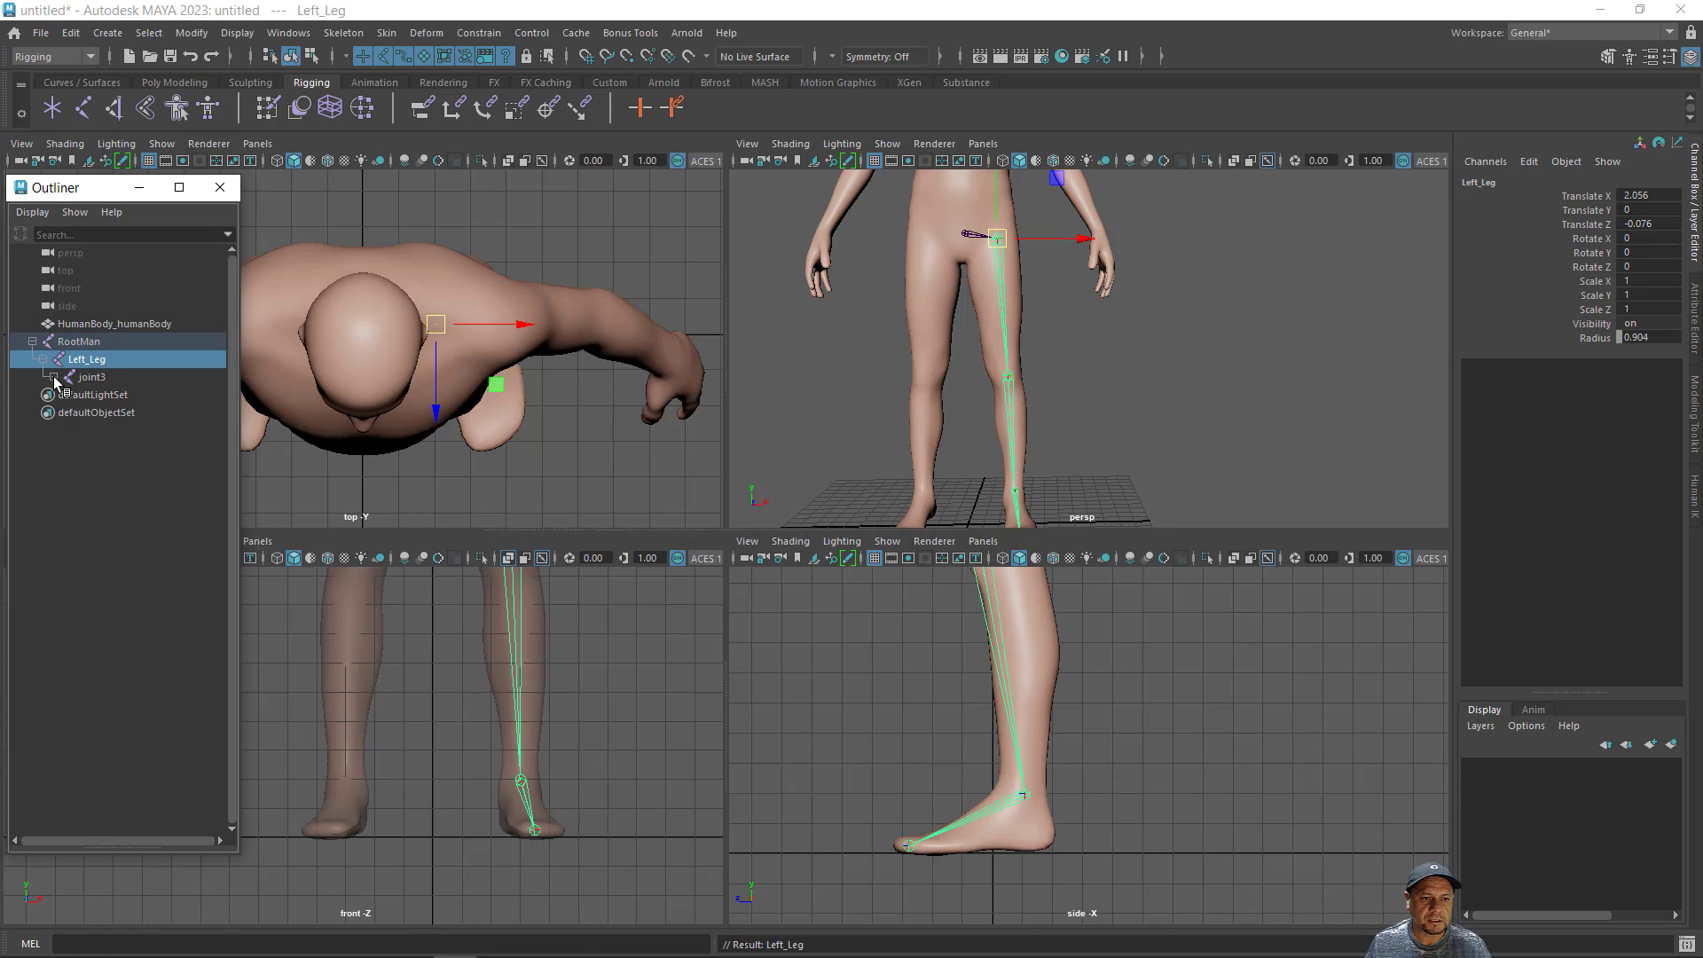
- Expand the joint below Left_Leg and rename it as Left-Knee
click(53, 376)
click(92, 378)
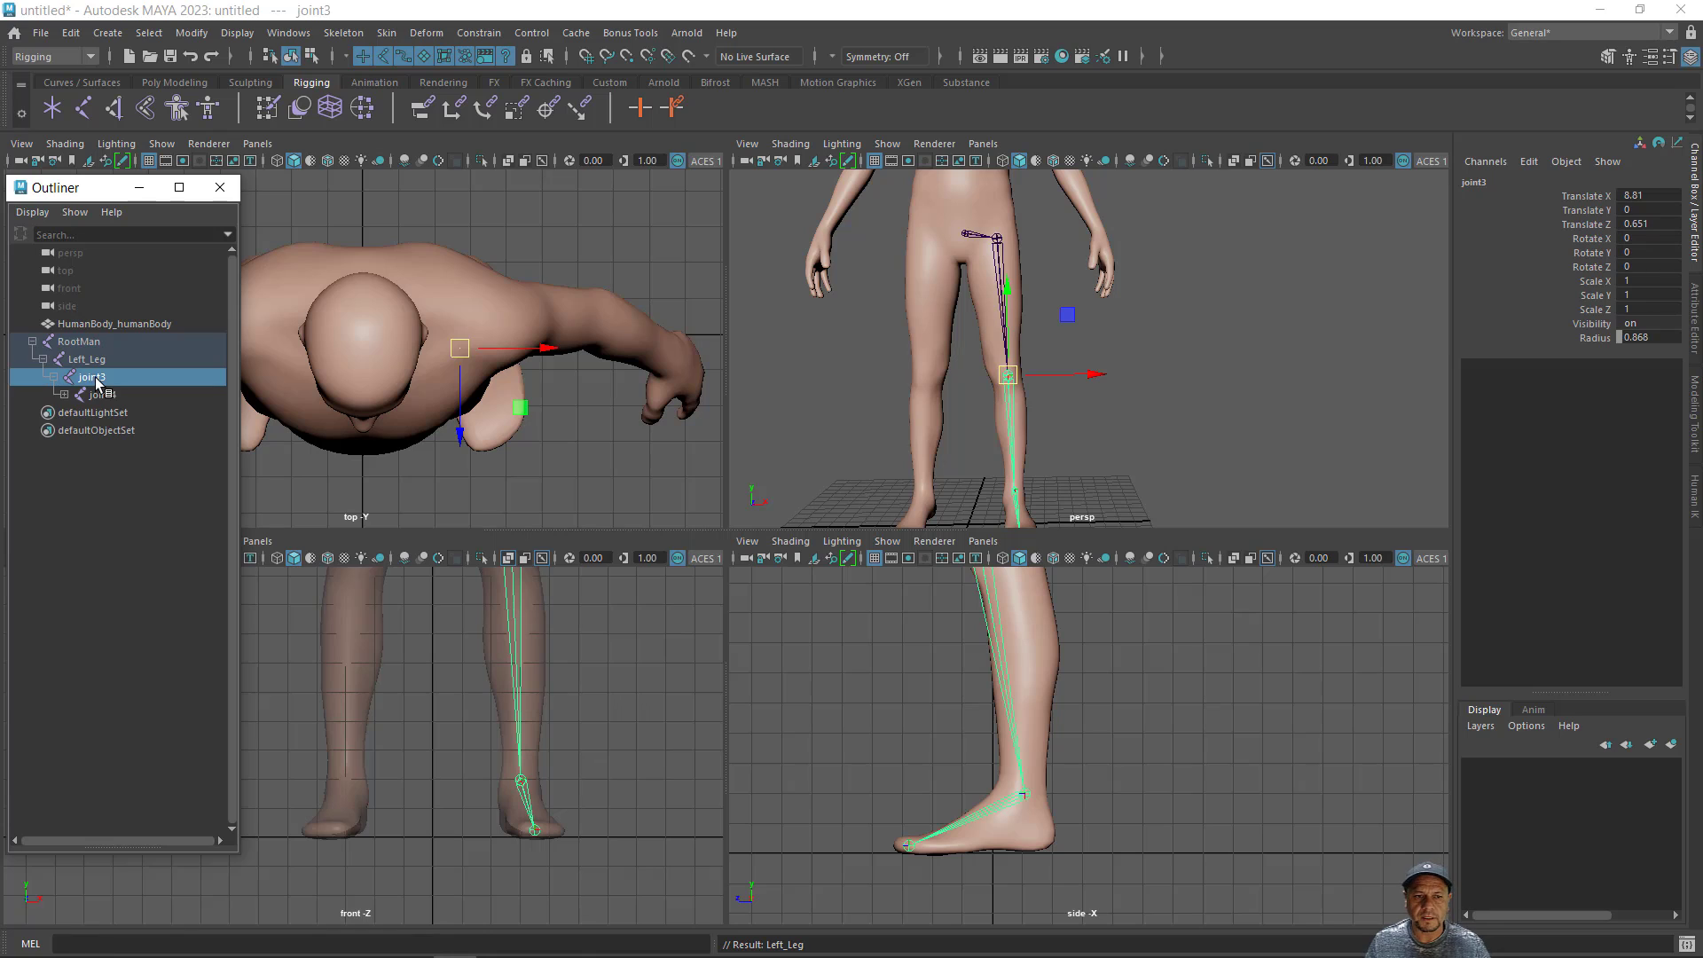
double_click(95, 379)
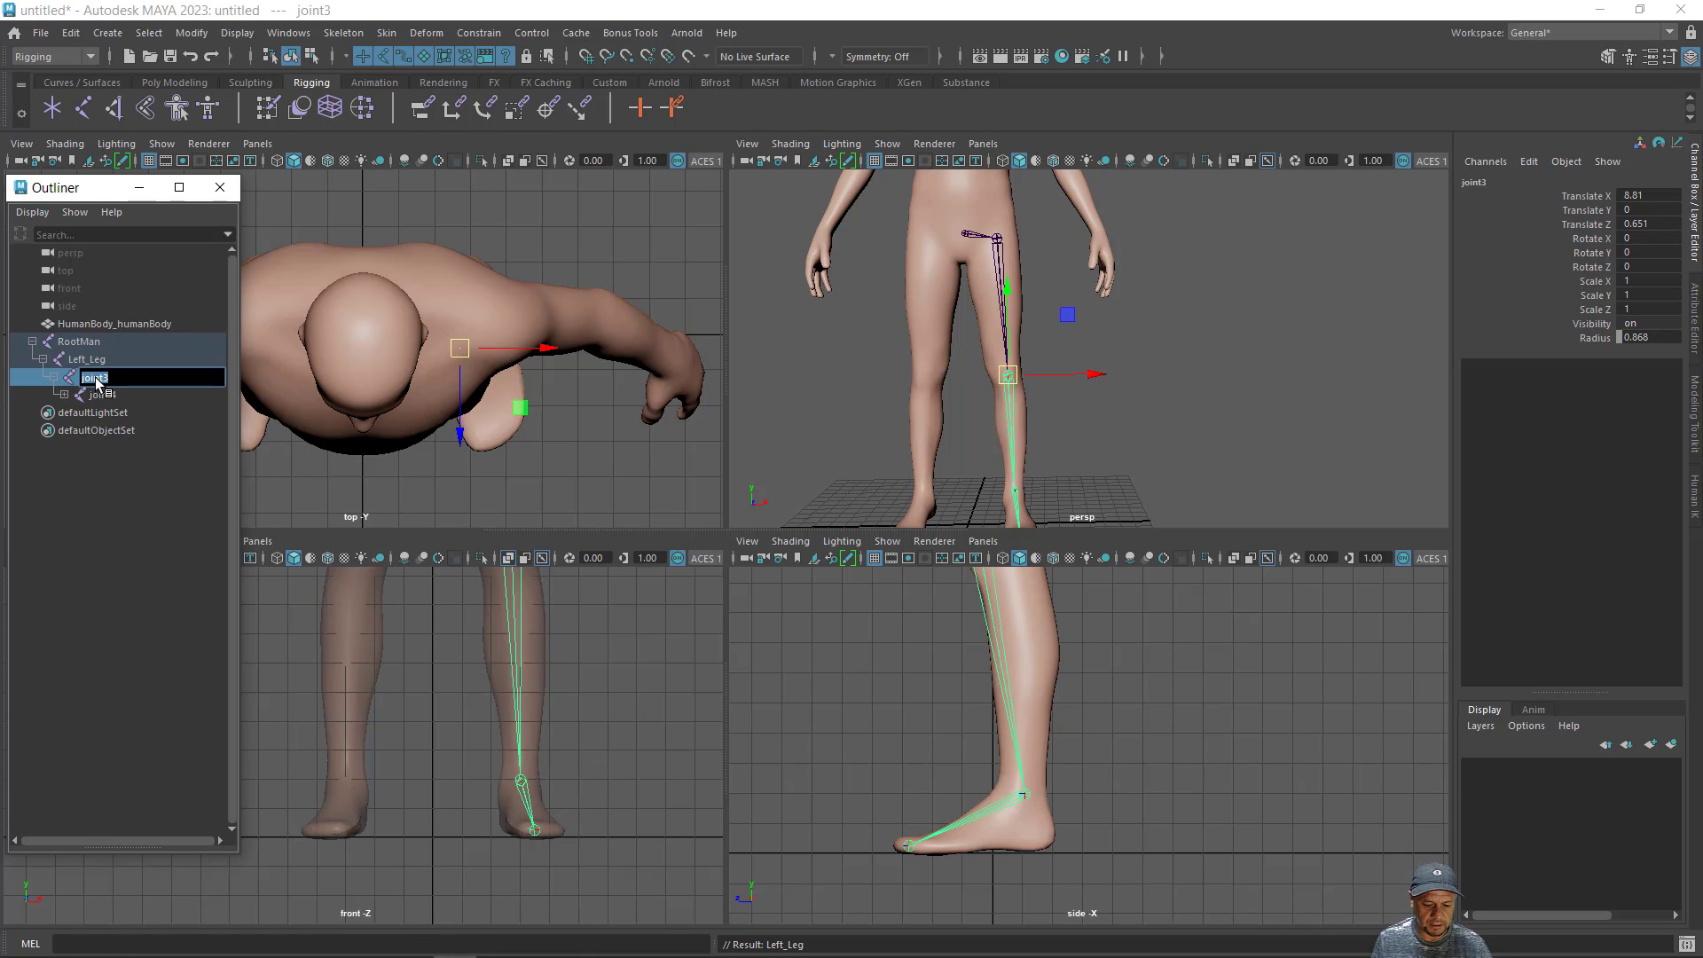
text(Left_)
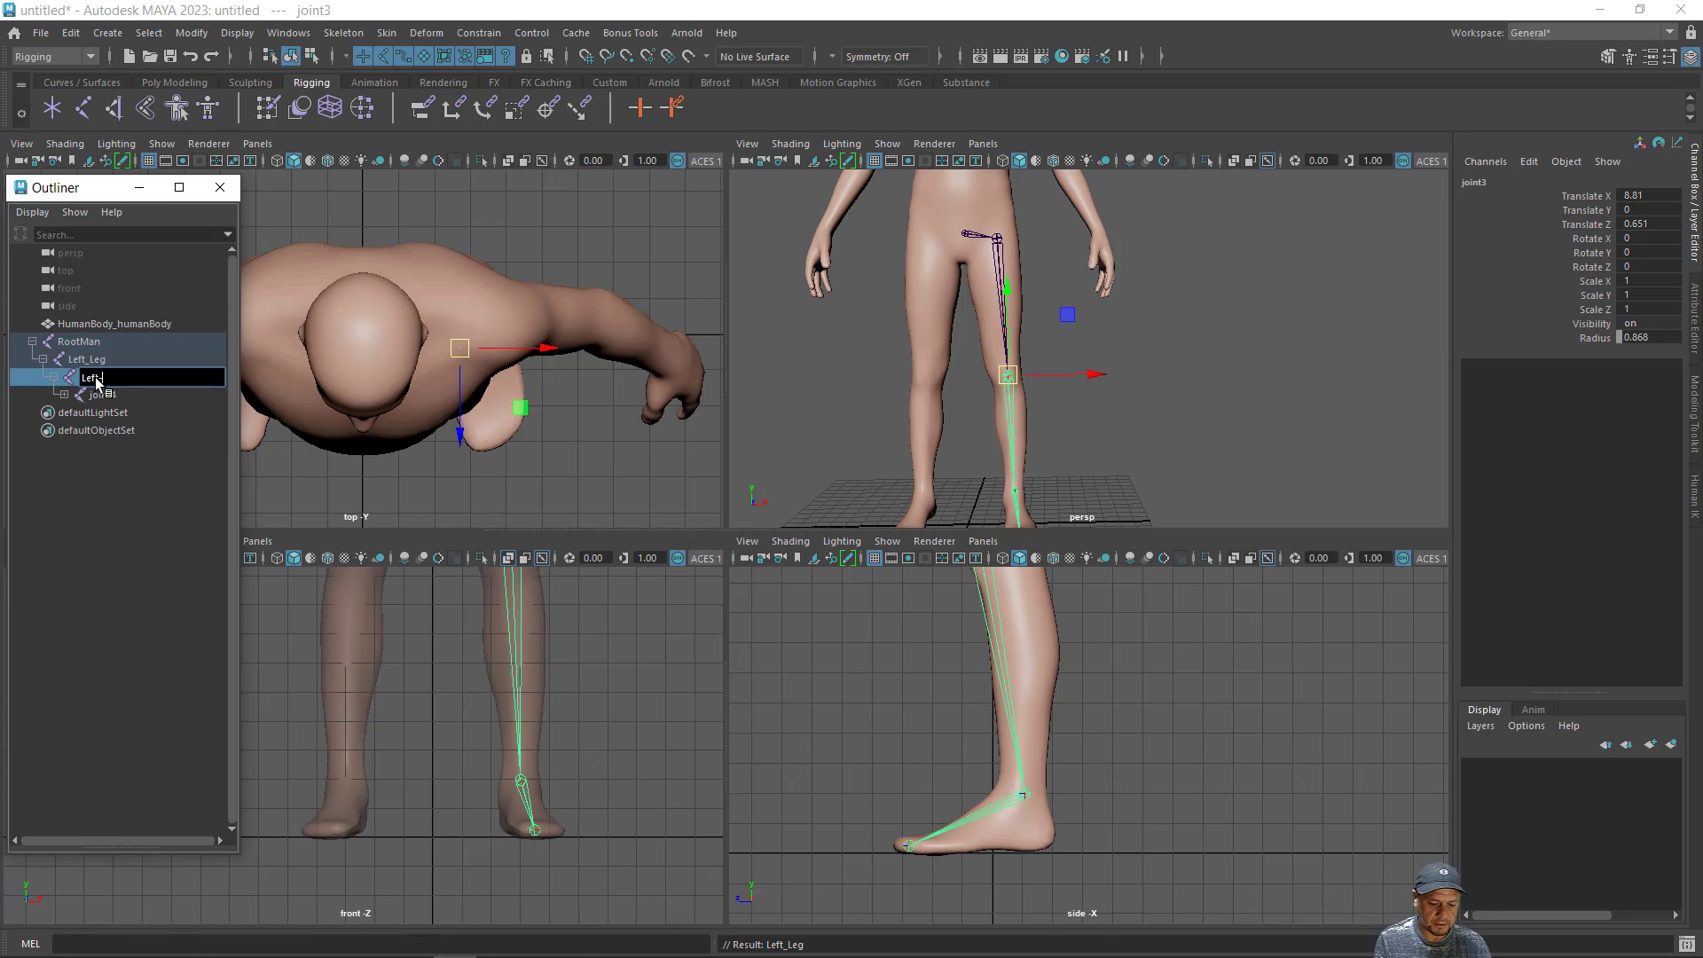
text(Knee)
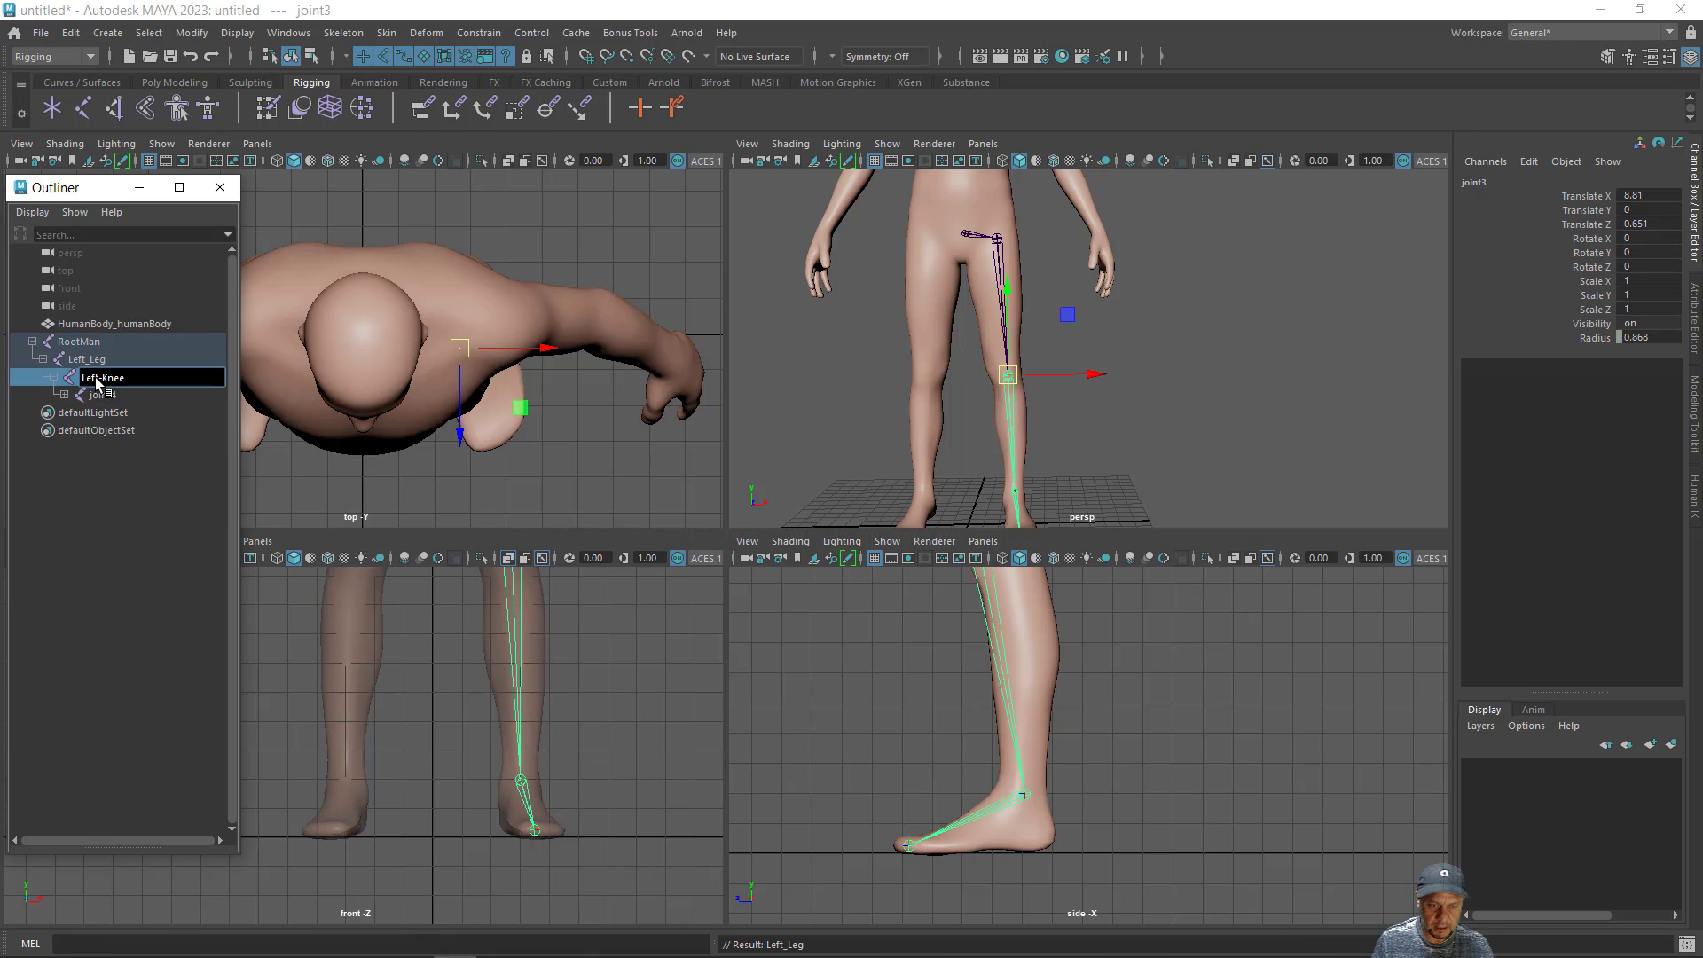
key(Return)
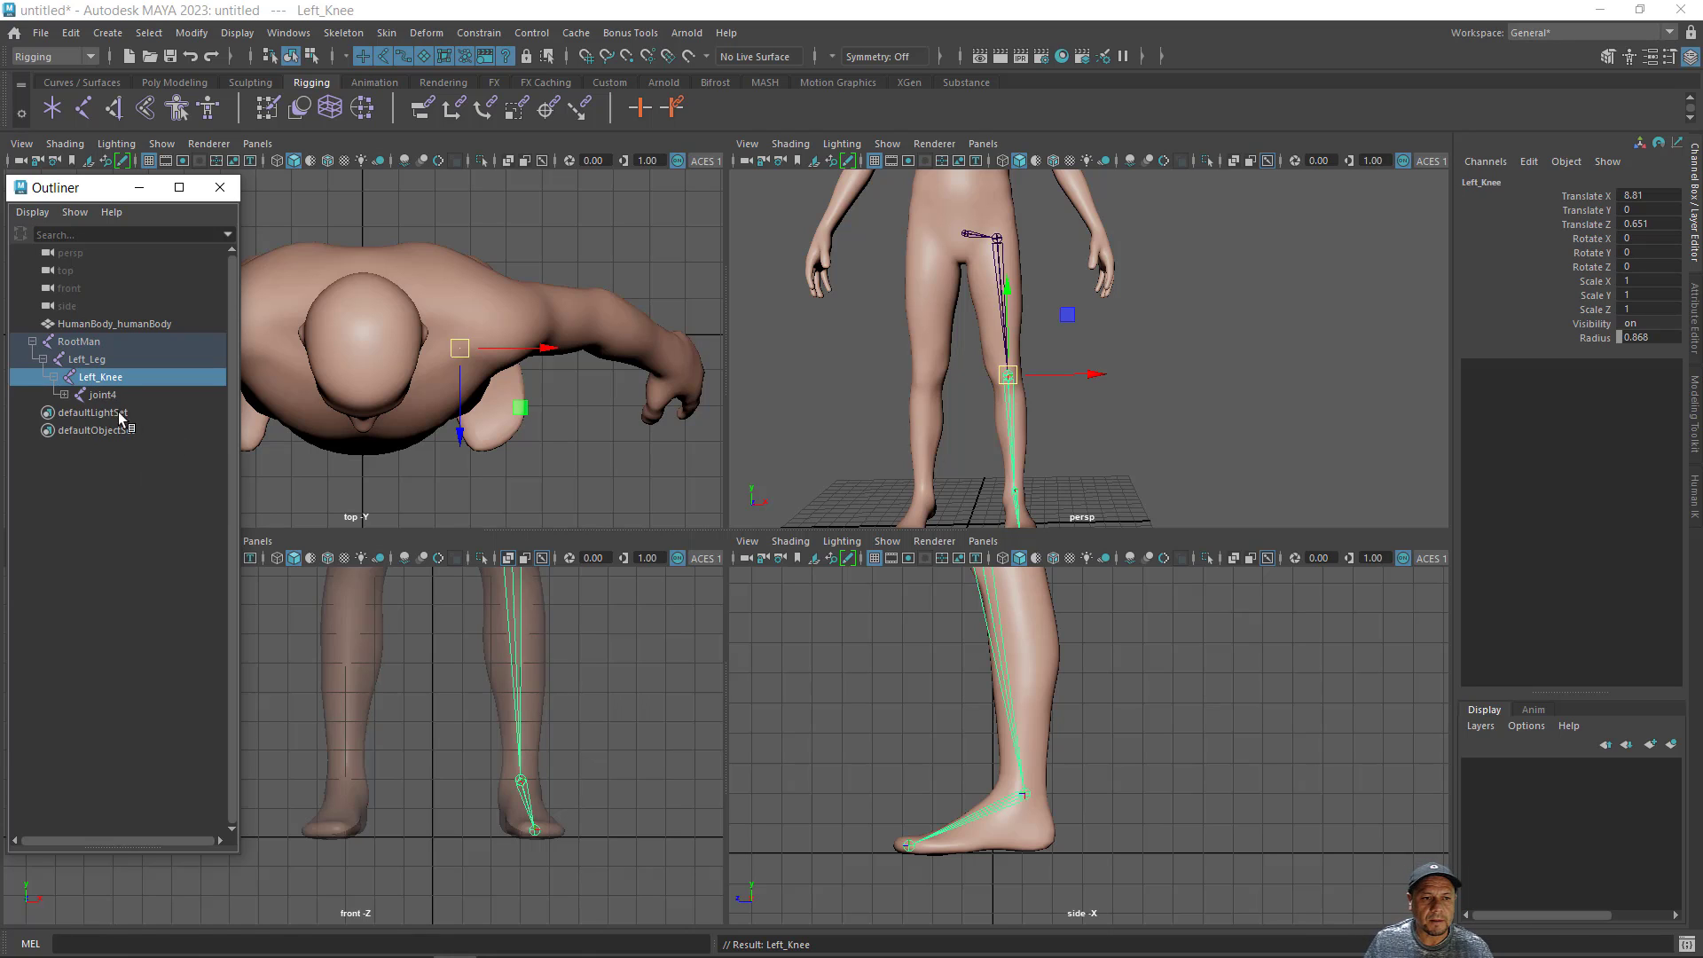
- Expand the joint below Left_Knee and rename it as Left-Ankle
click(108, 399)
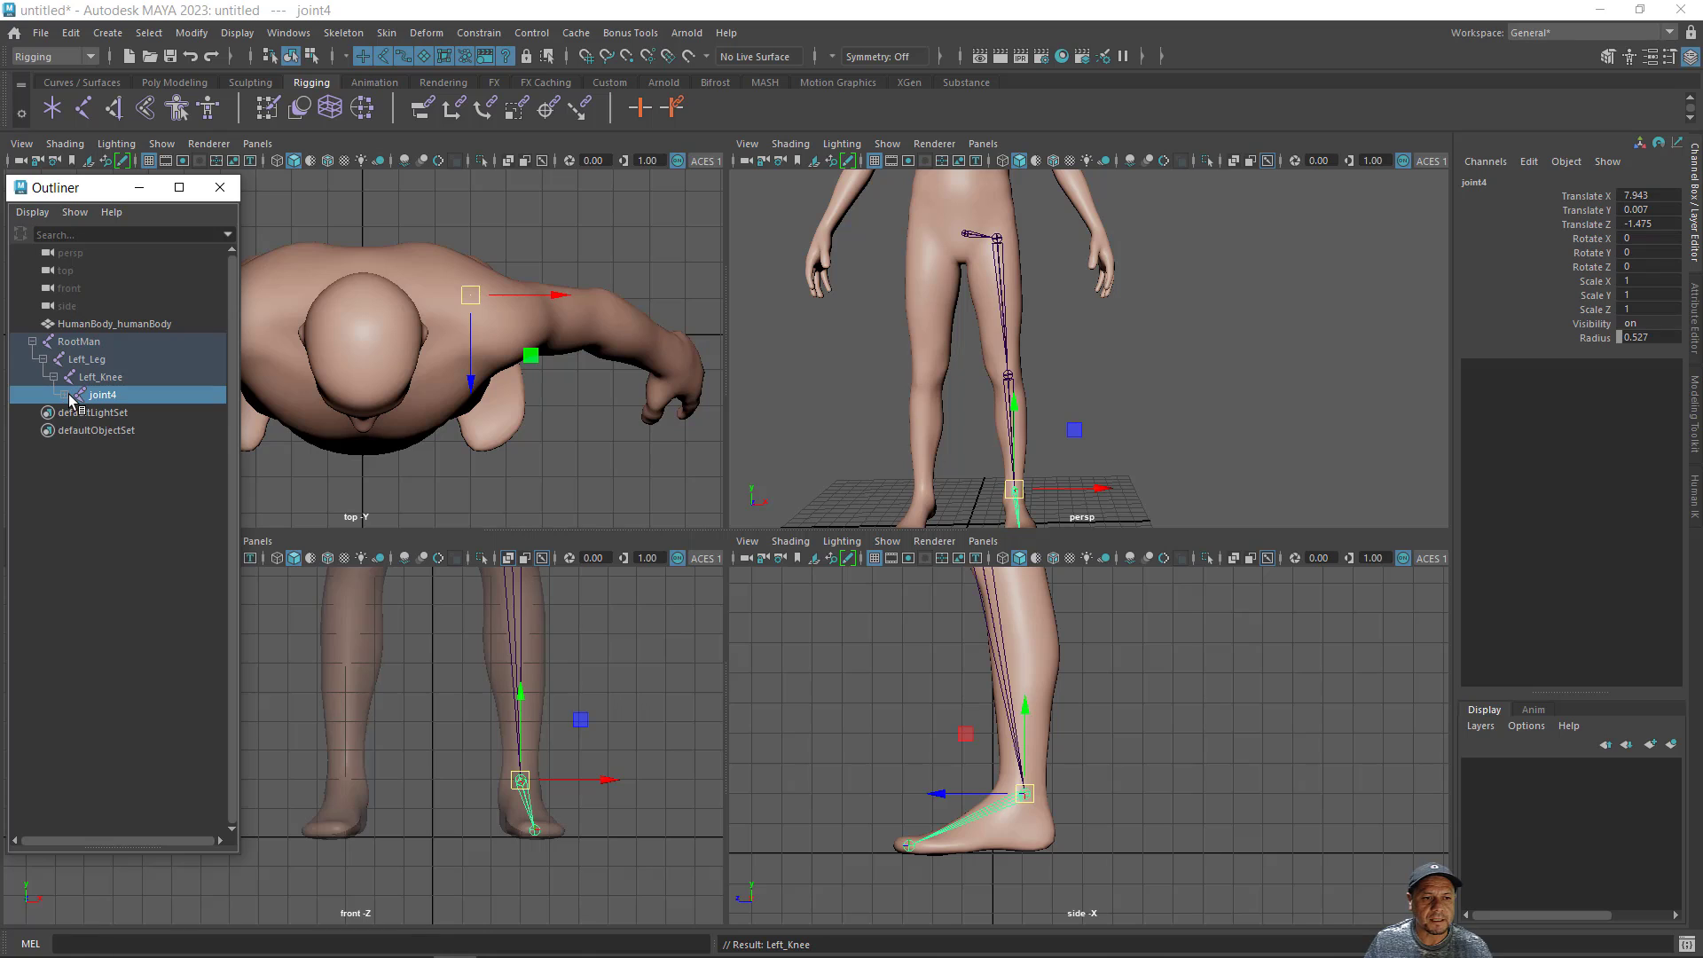
click(63, 393)
double_click(102, 395)
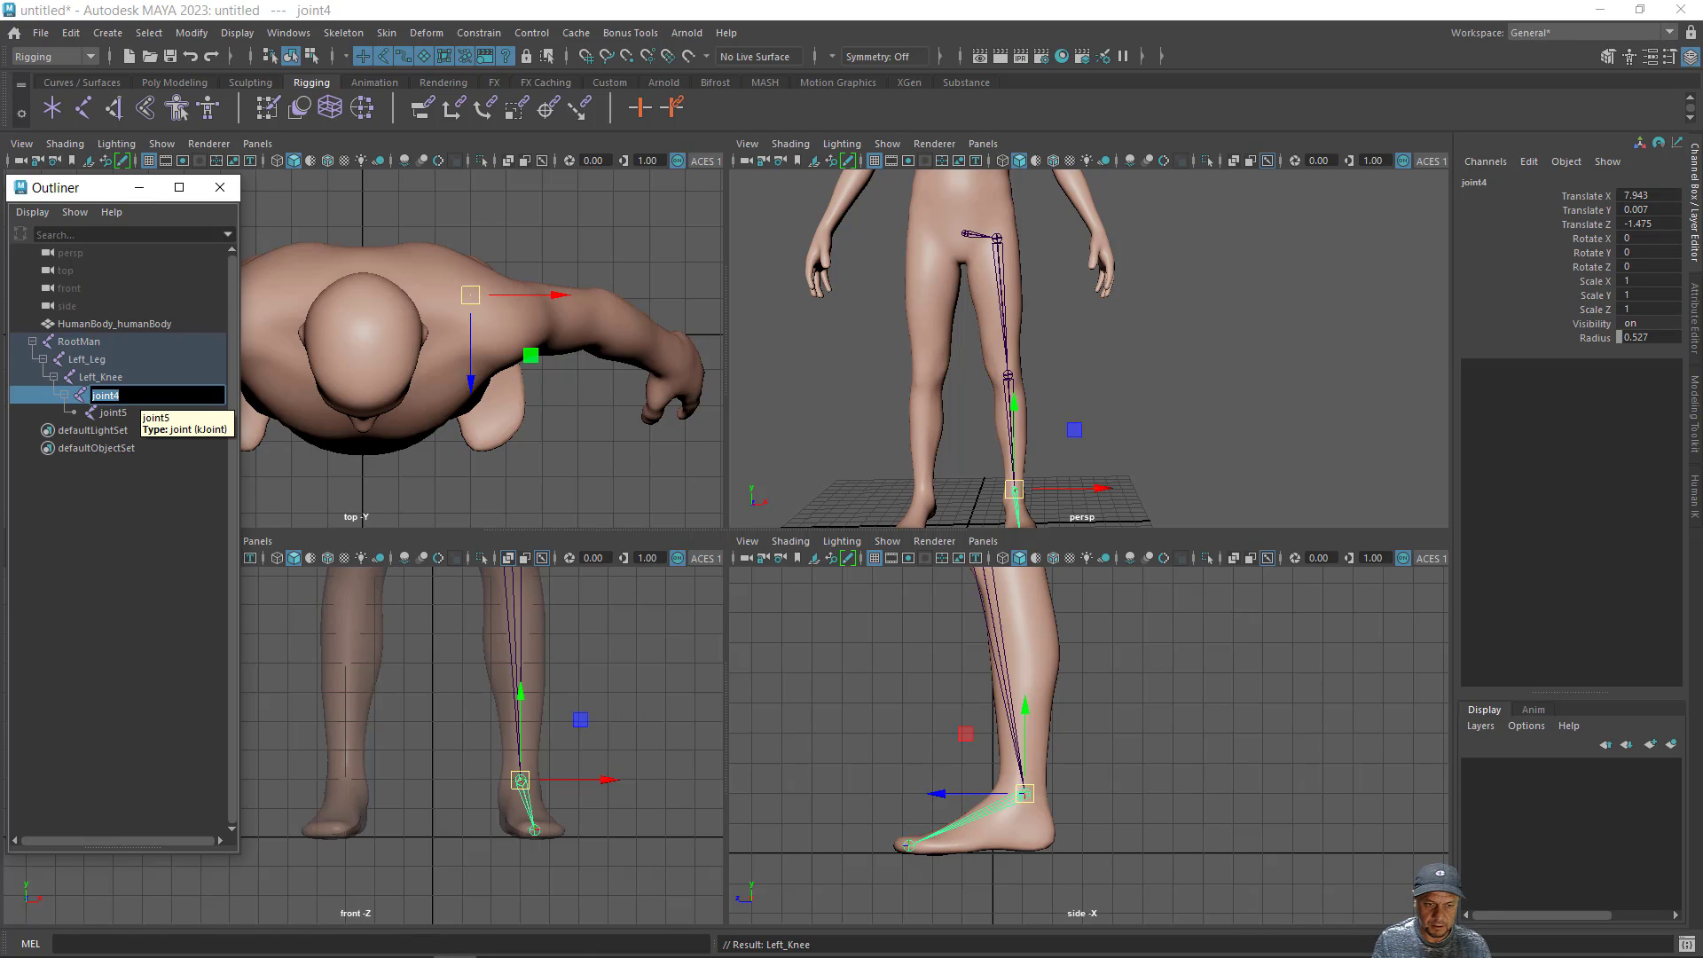
key(BackSpace)
text(Le)
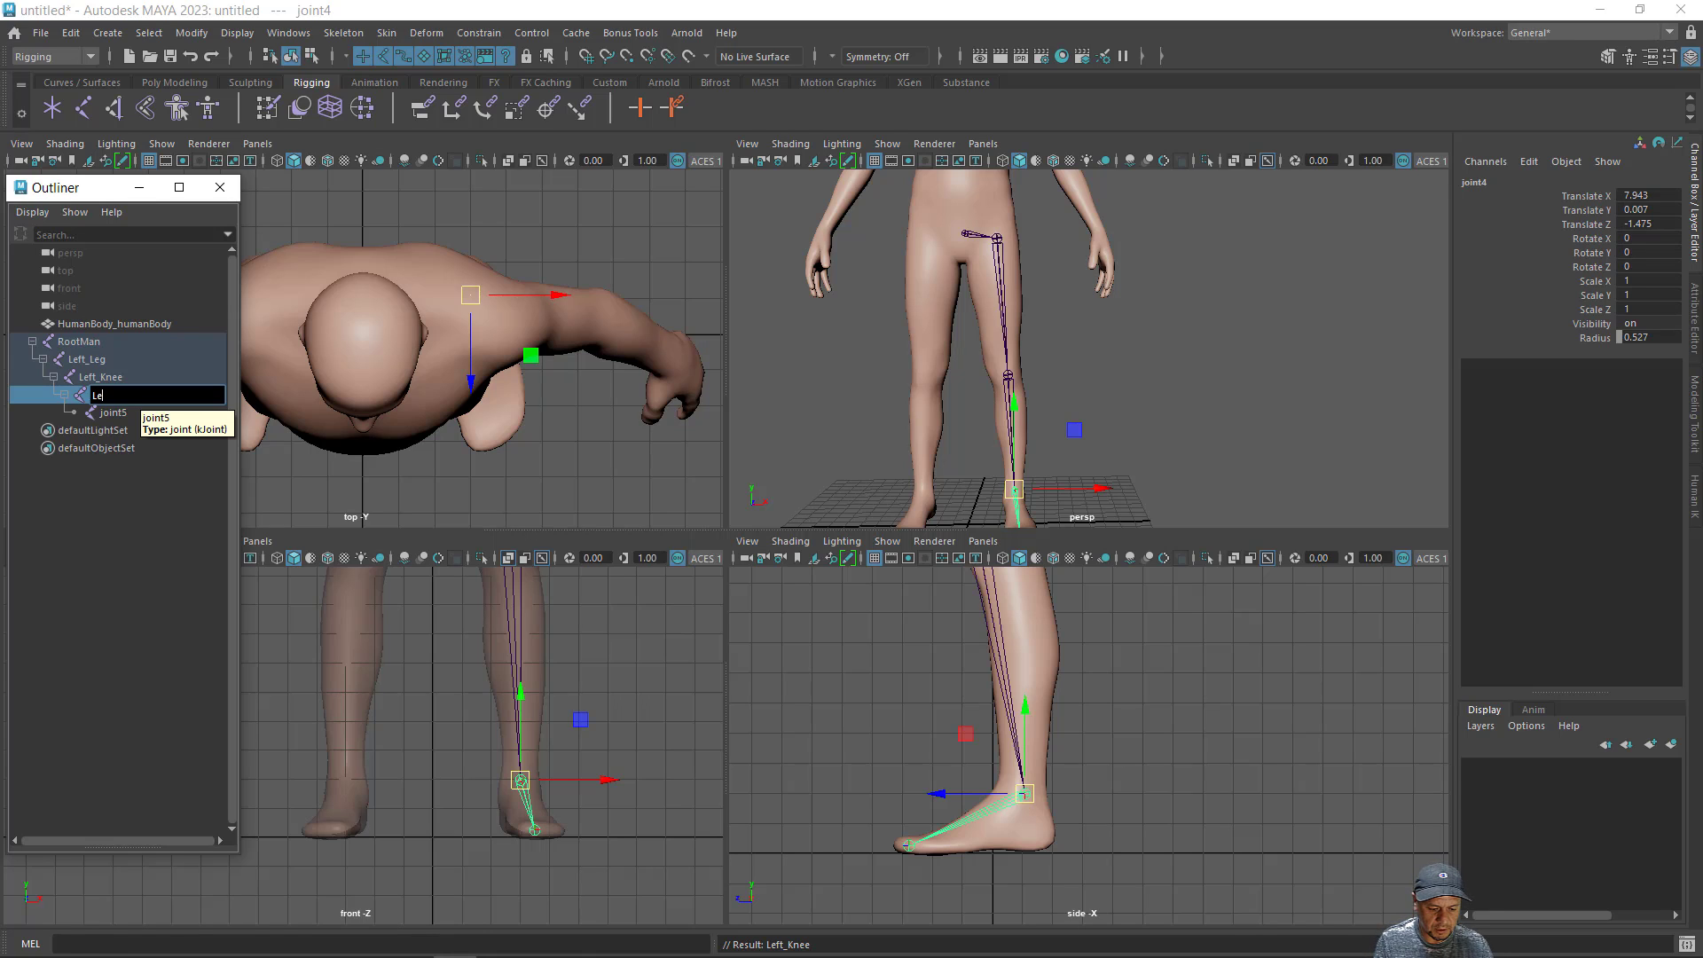
text(ft_)
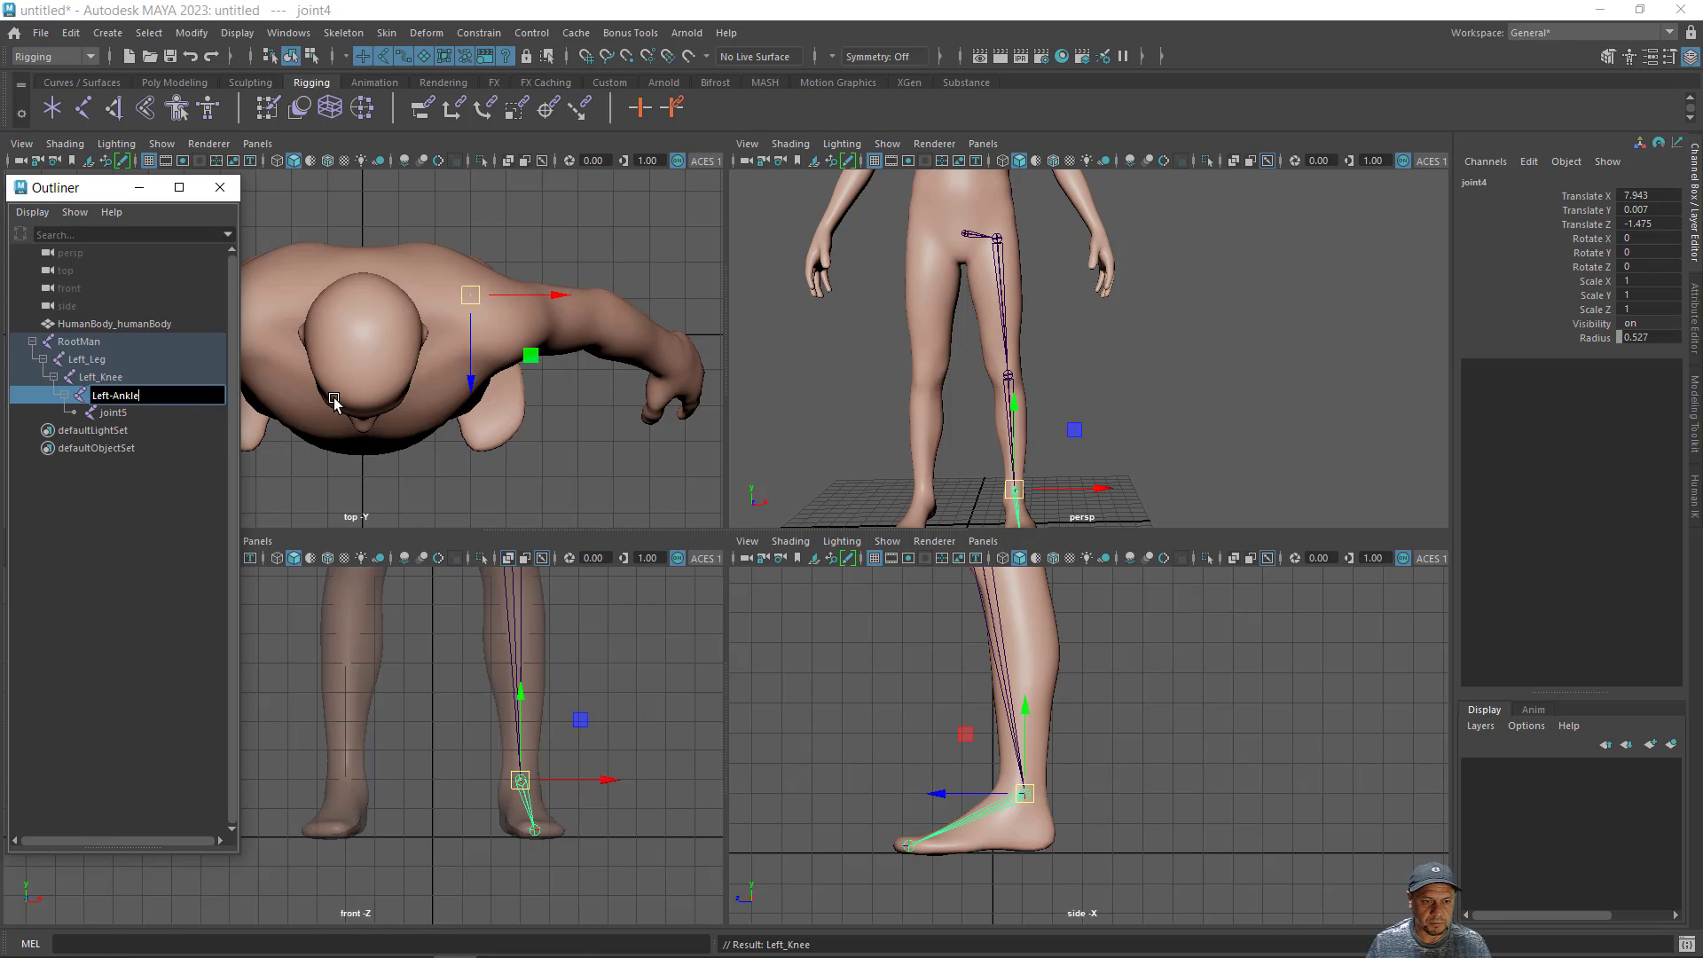
key(Return)
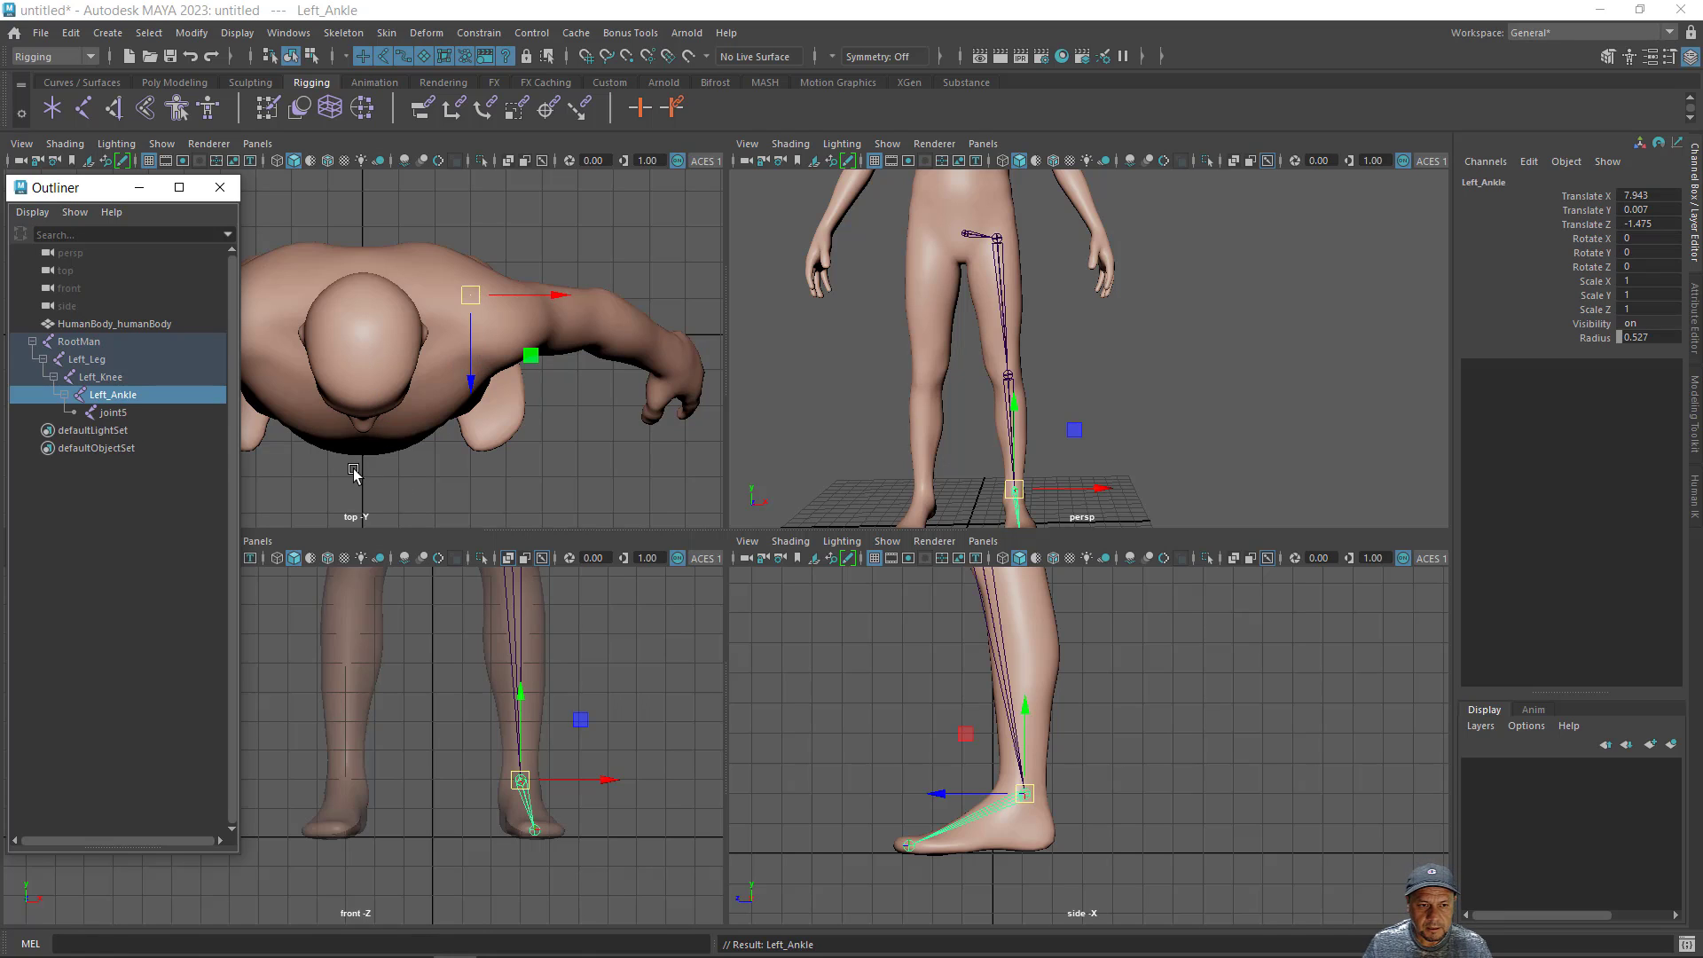
- Rename the last joint of the left leg chain as Left-Foot
double_click(117, 413)
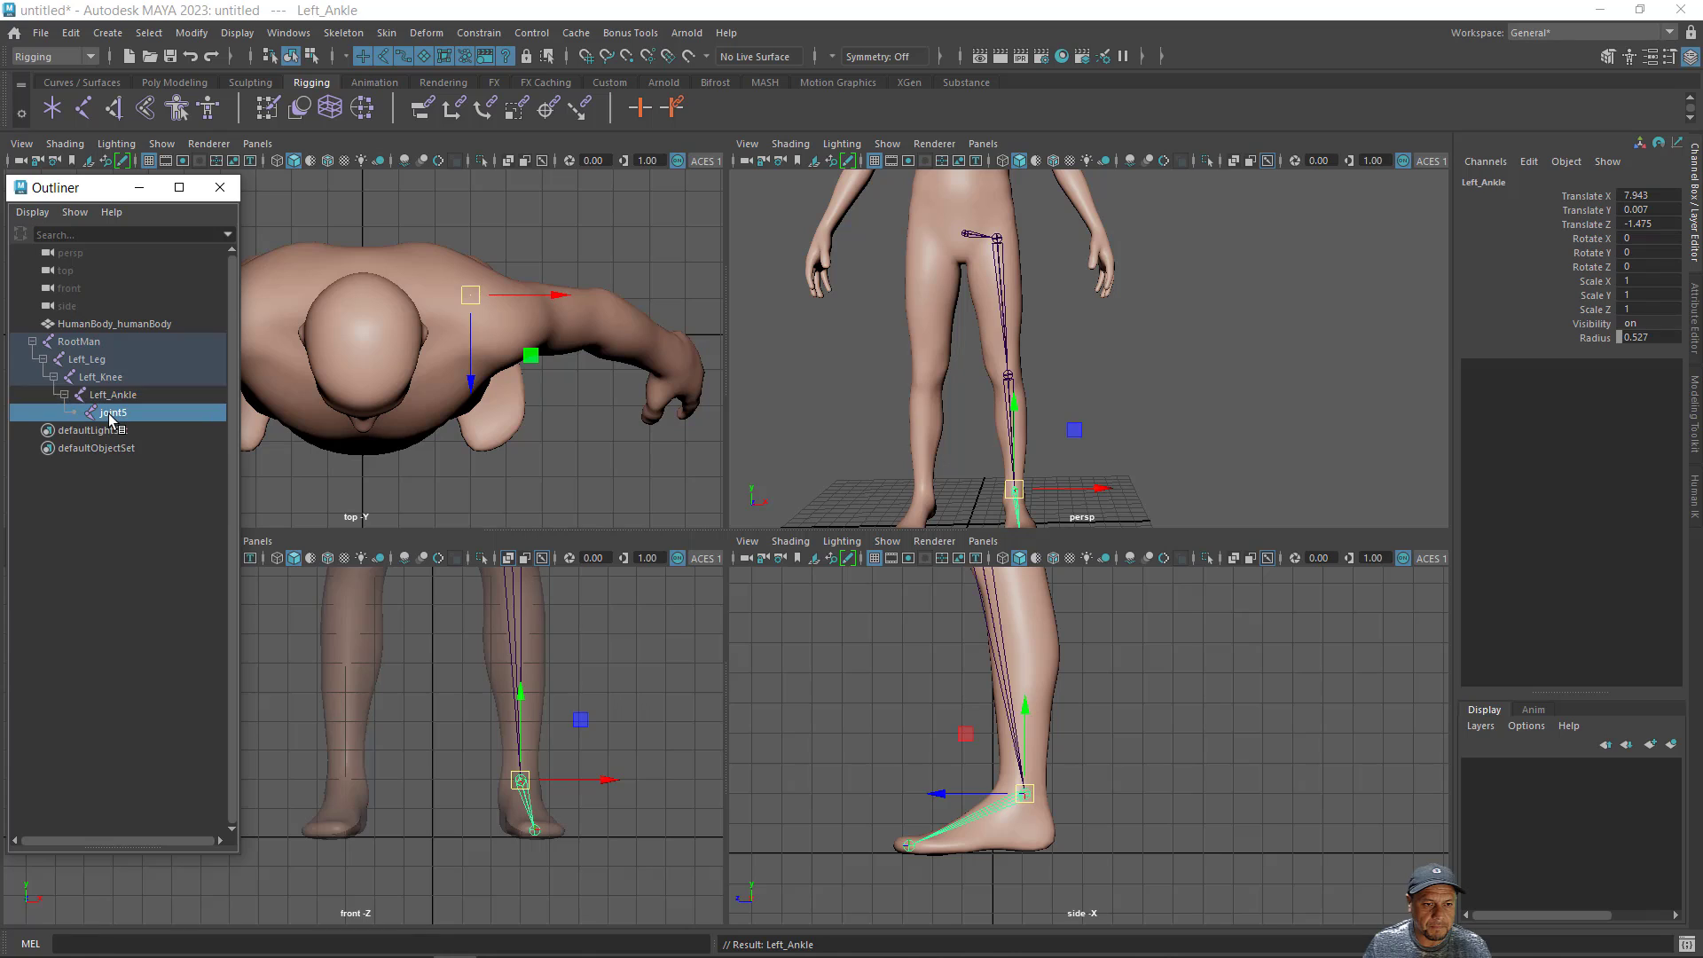
text(Left)
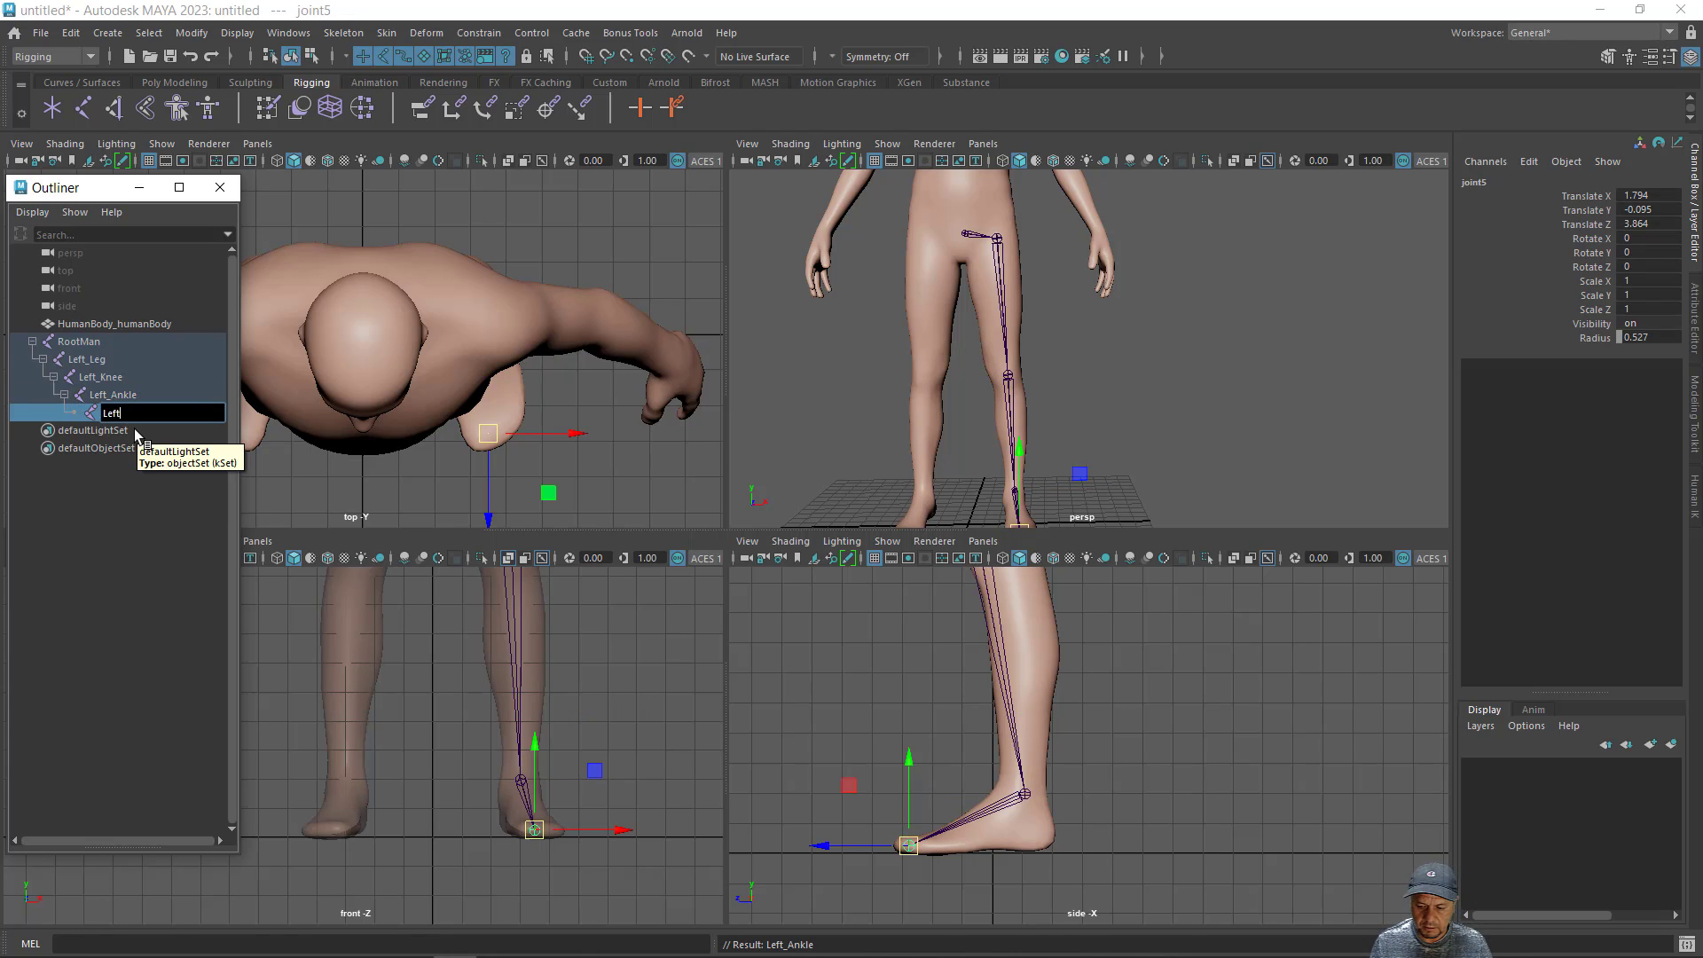
text(-F)
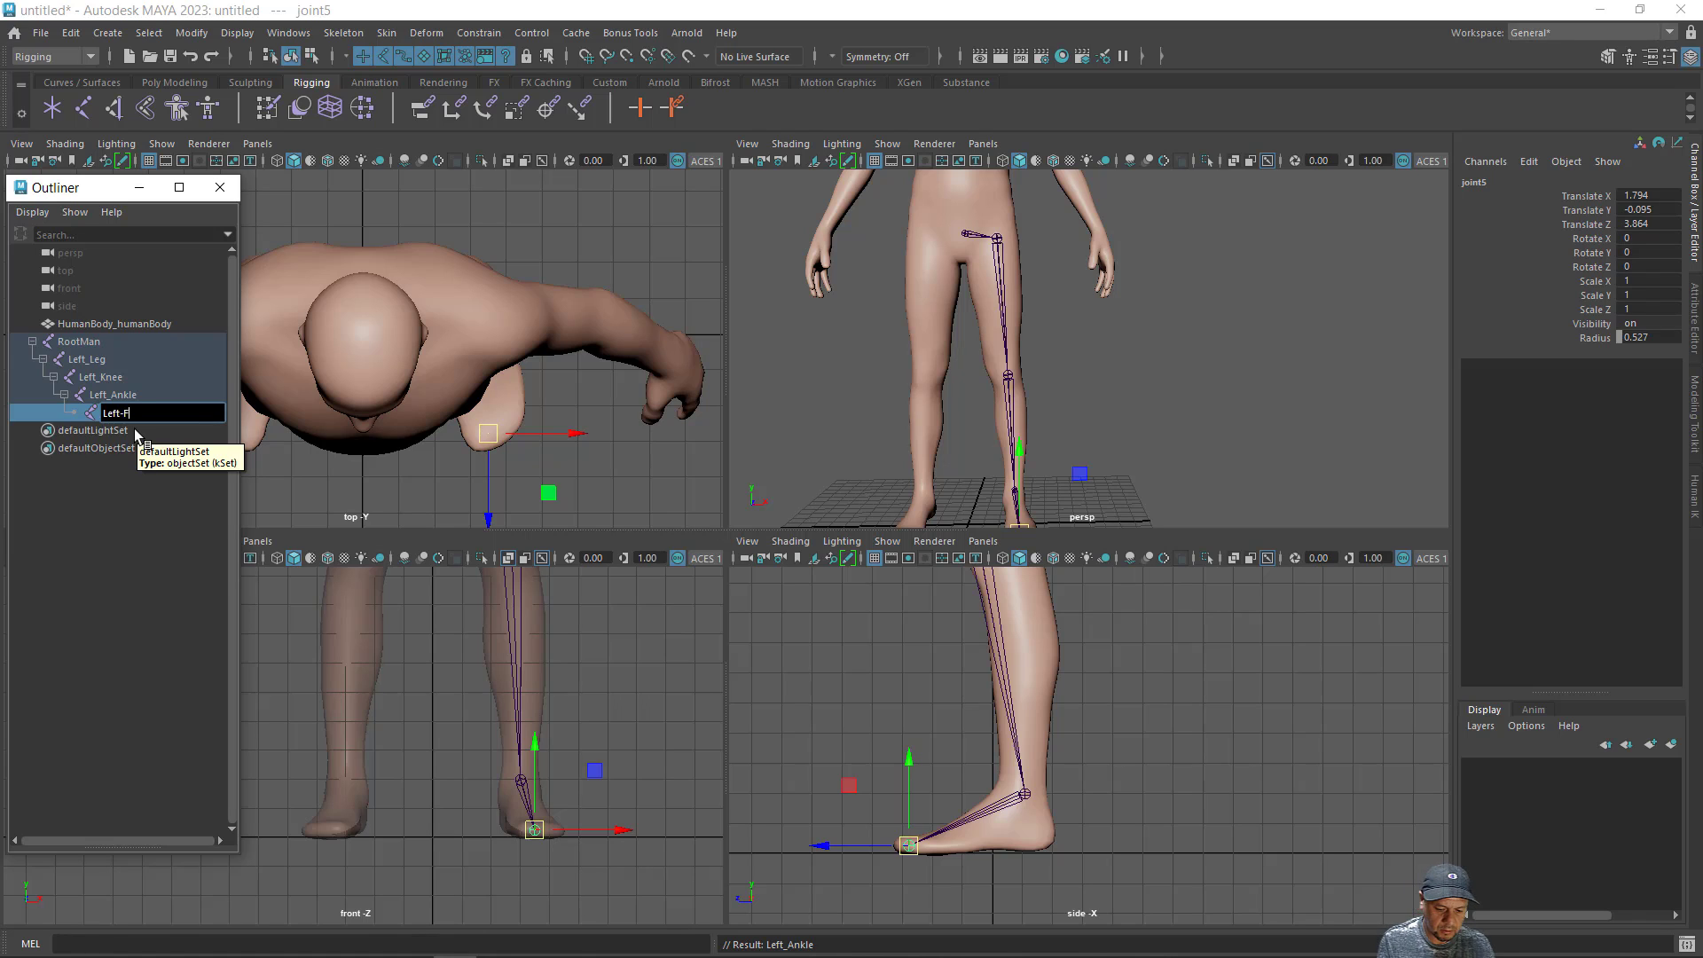
text(oot)
key(Return)
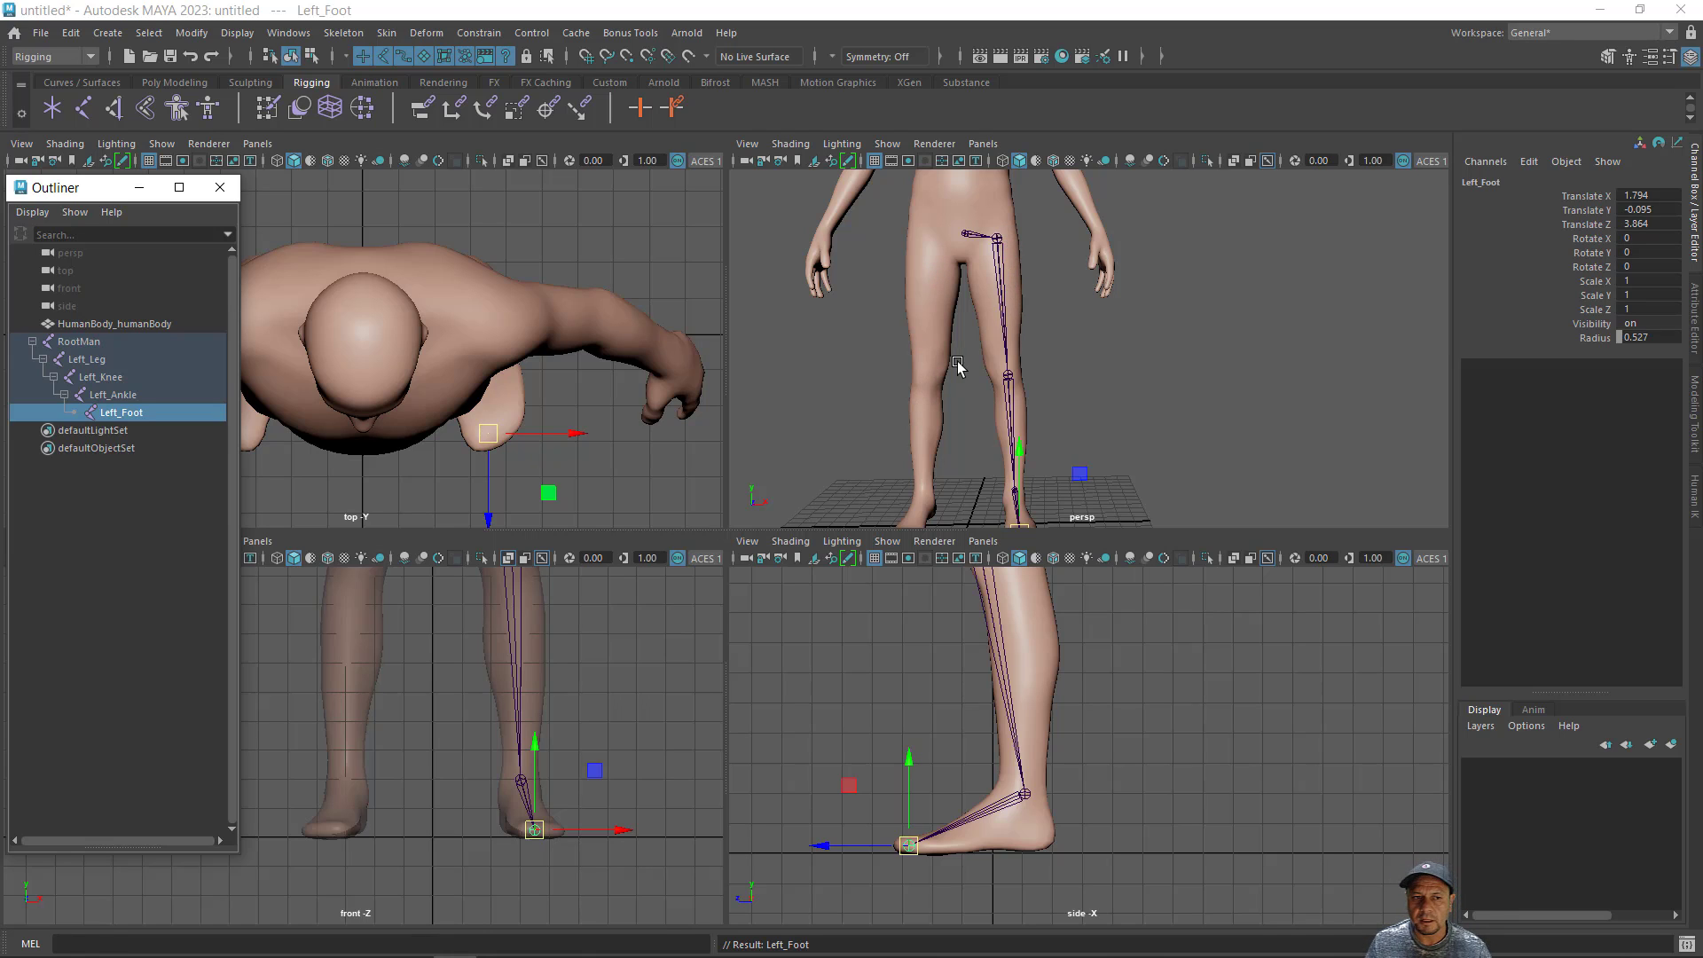
- Mirror the collapsed Left_Leg chain across YZ with the Behavior function, replacing Left with Right in the joint names
click(33, 342)
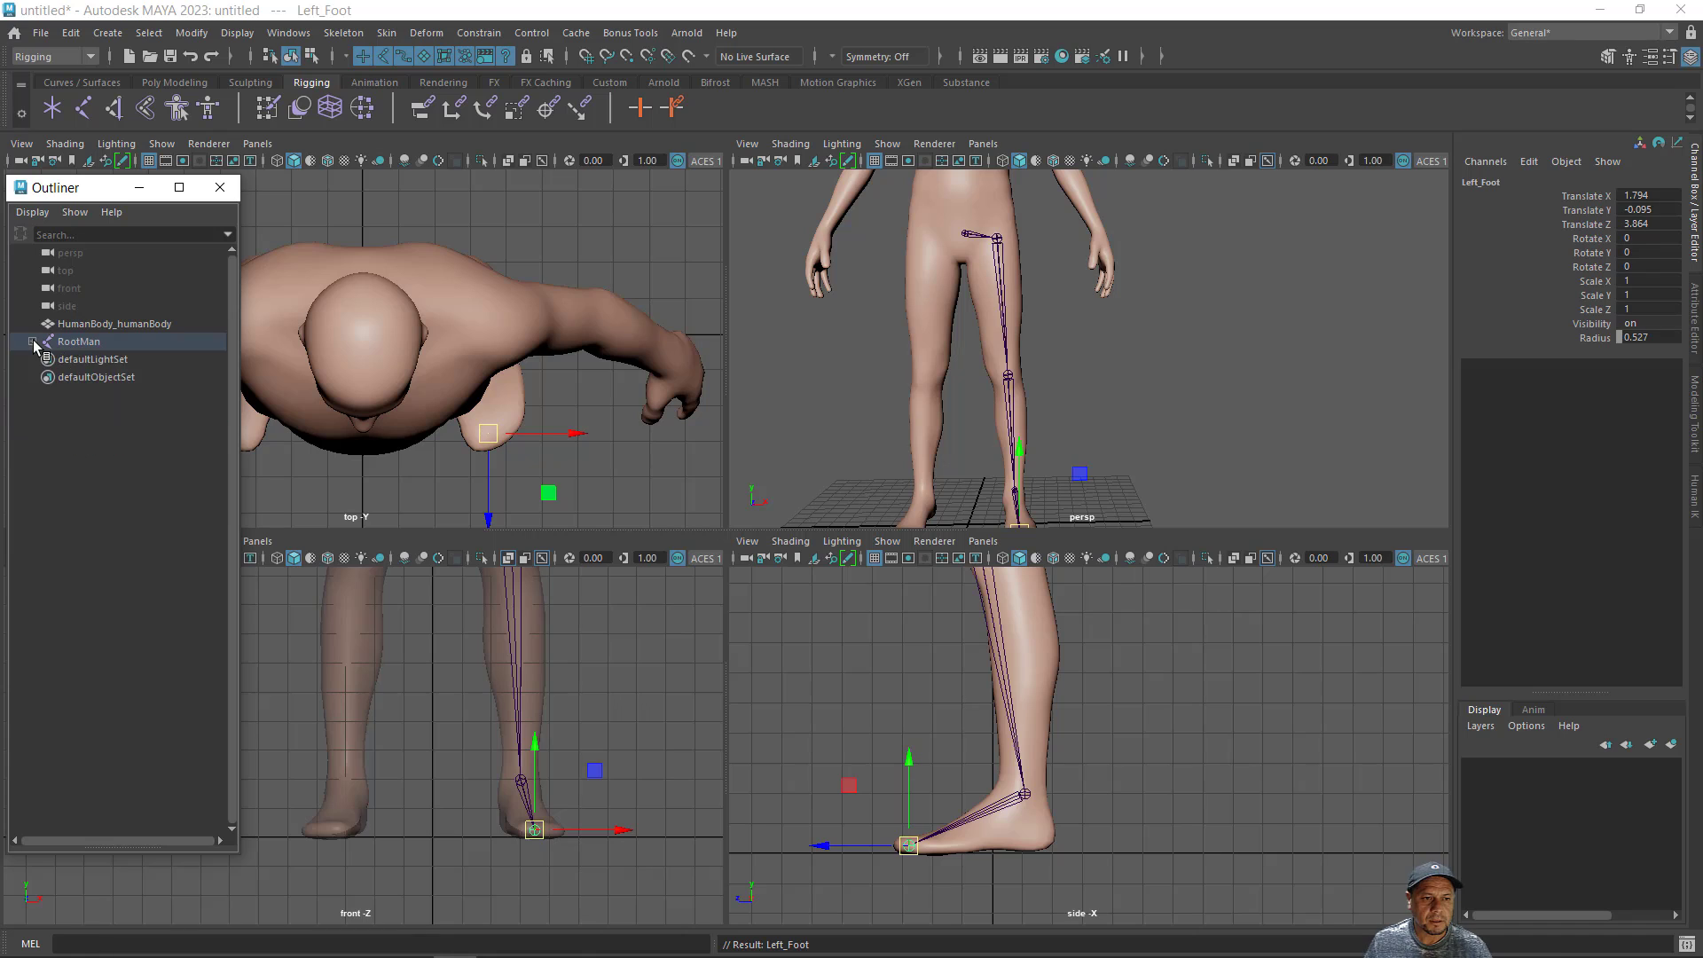
click(32, 342)
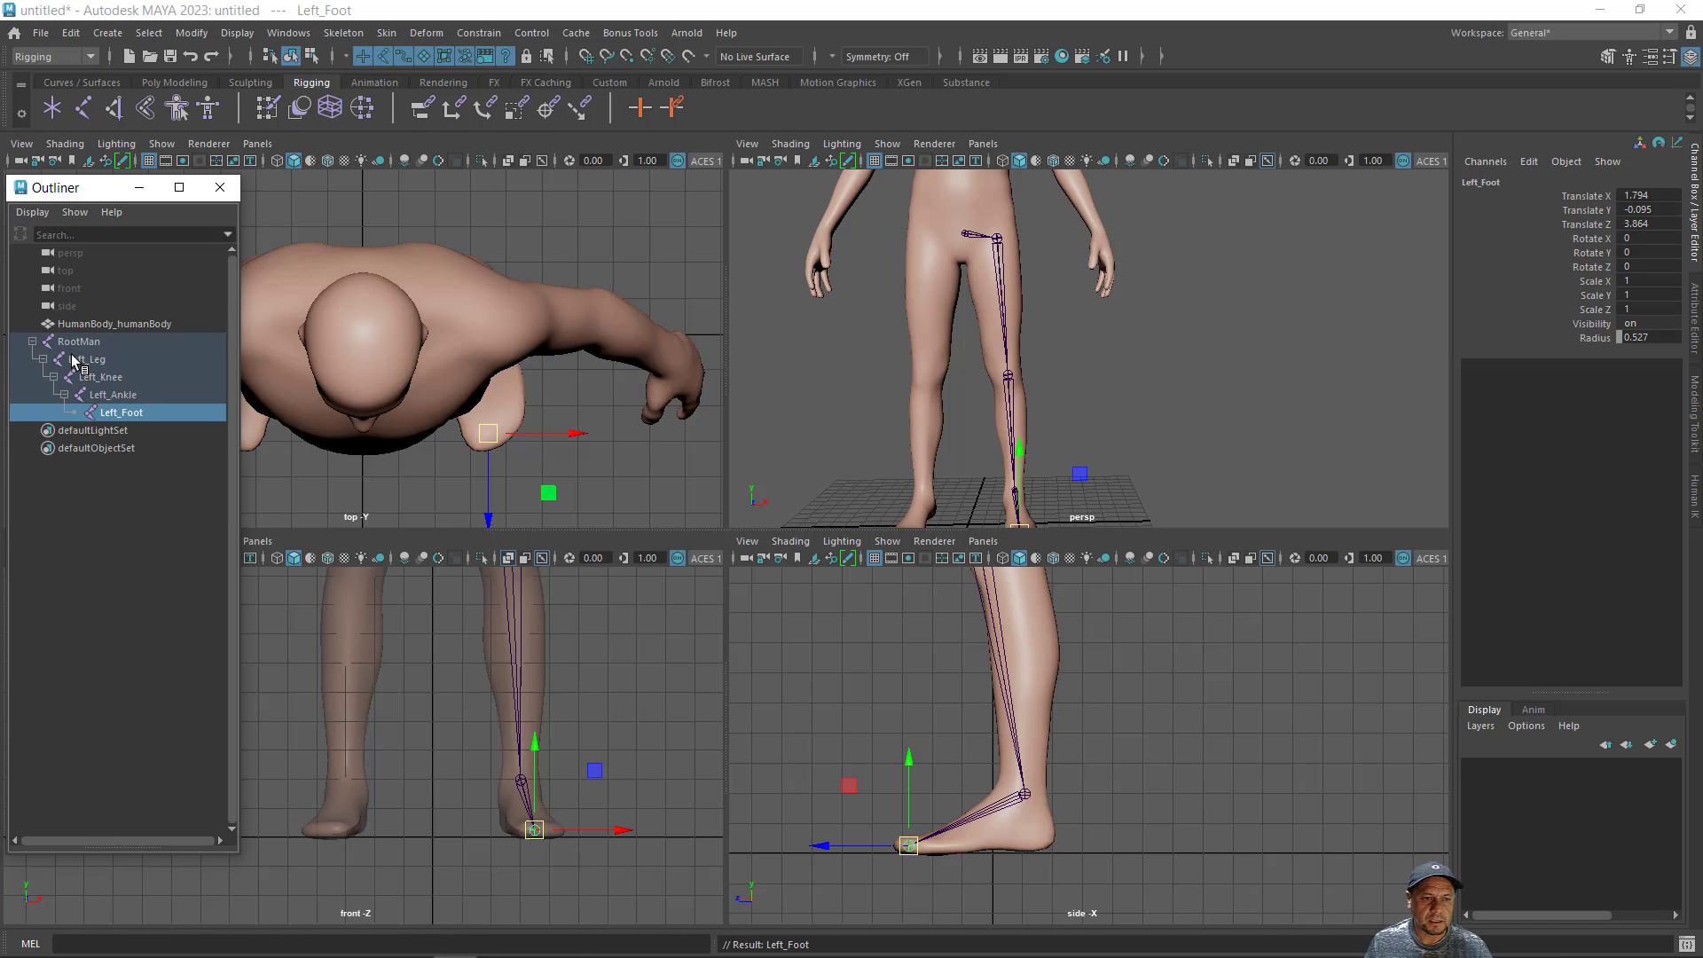
click(44, 358)
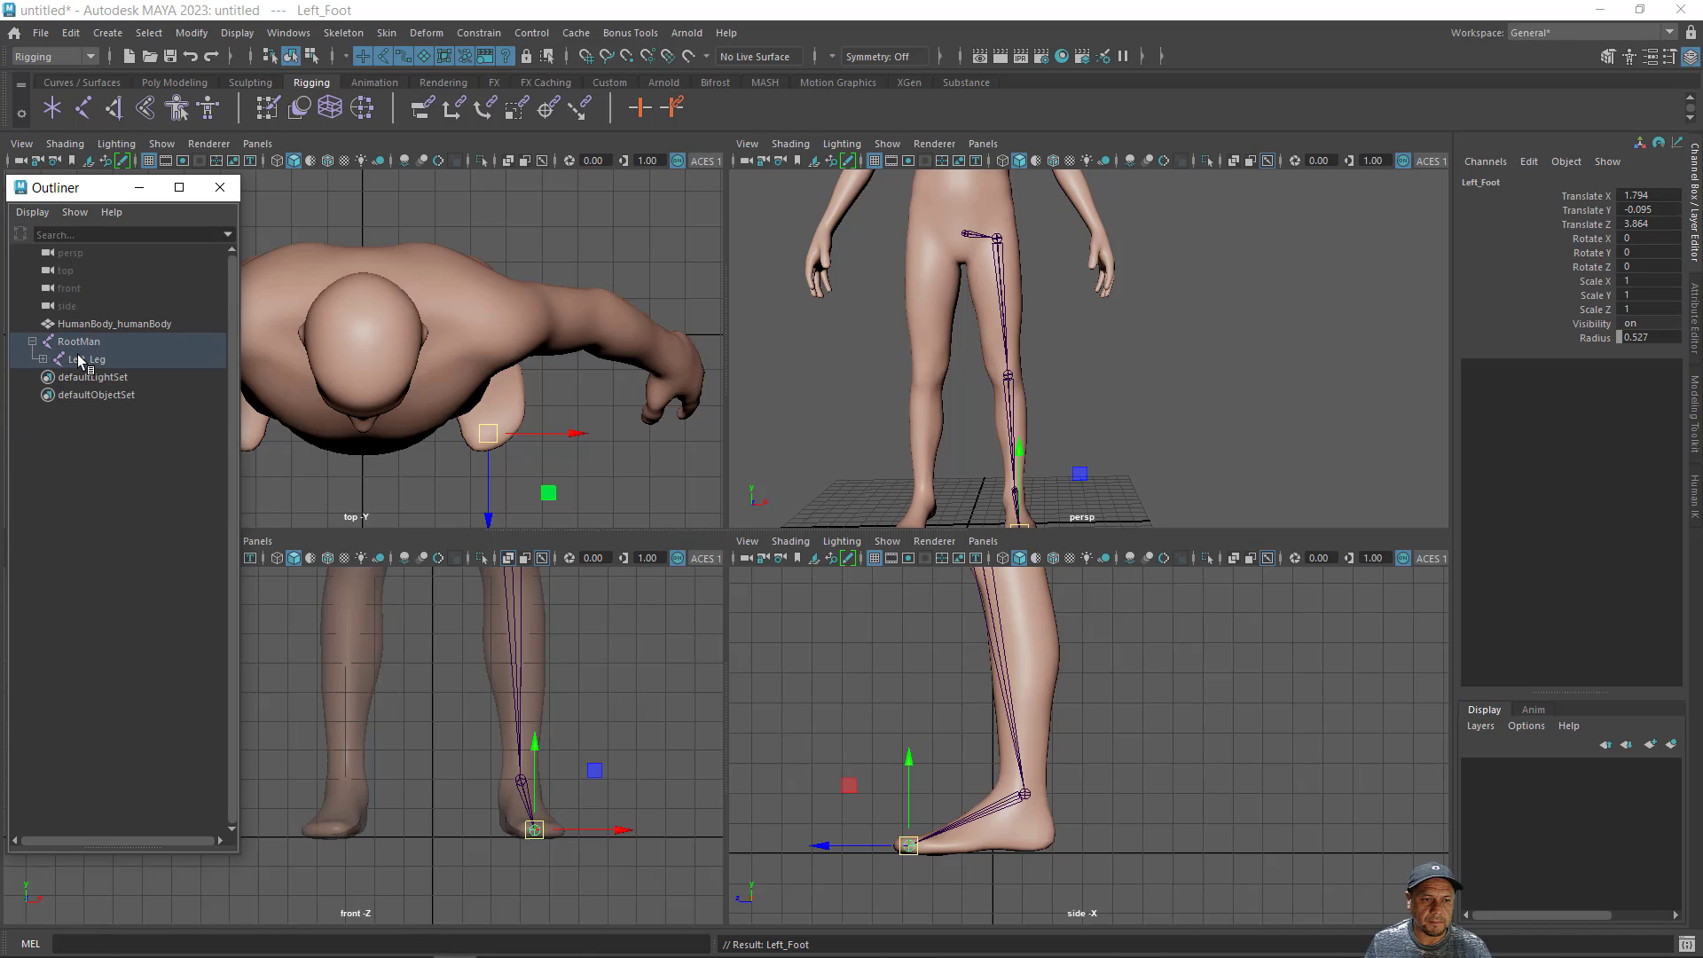
click(87, 359)
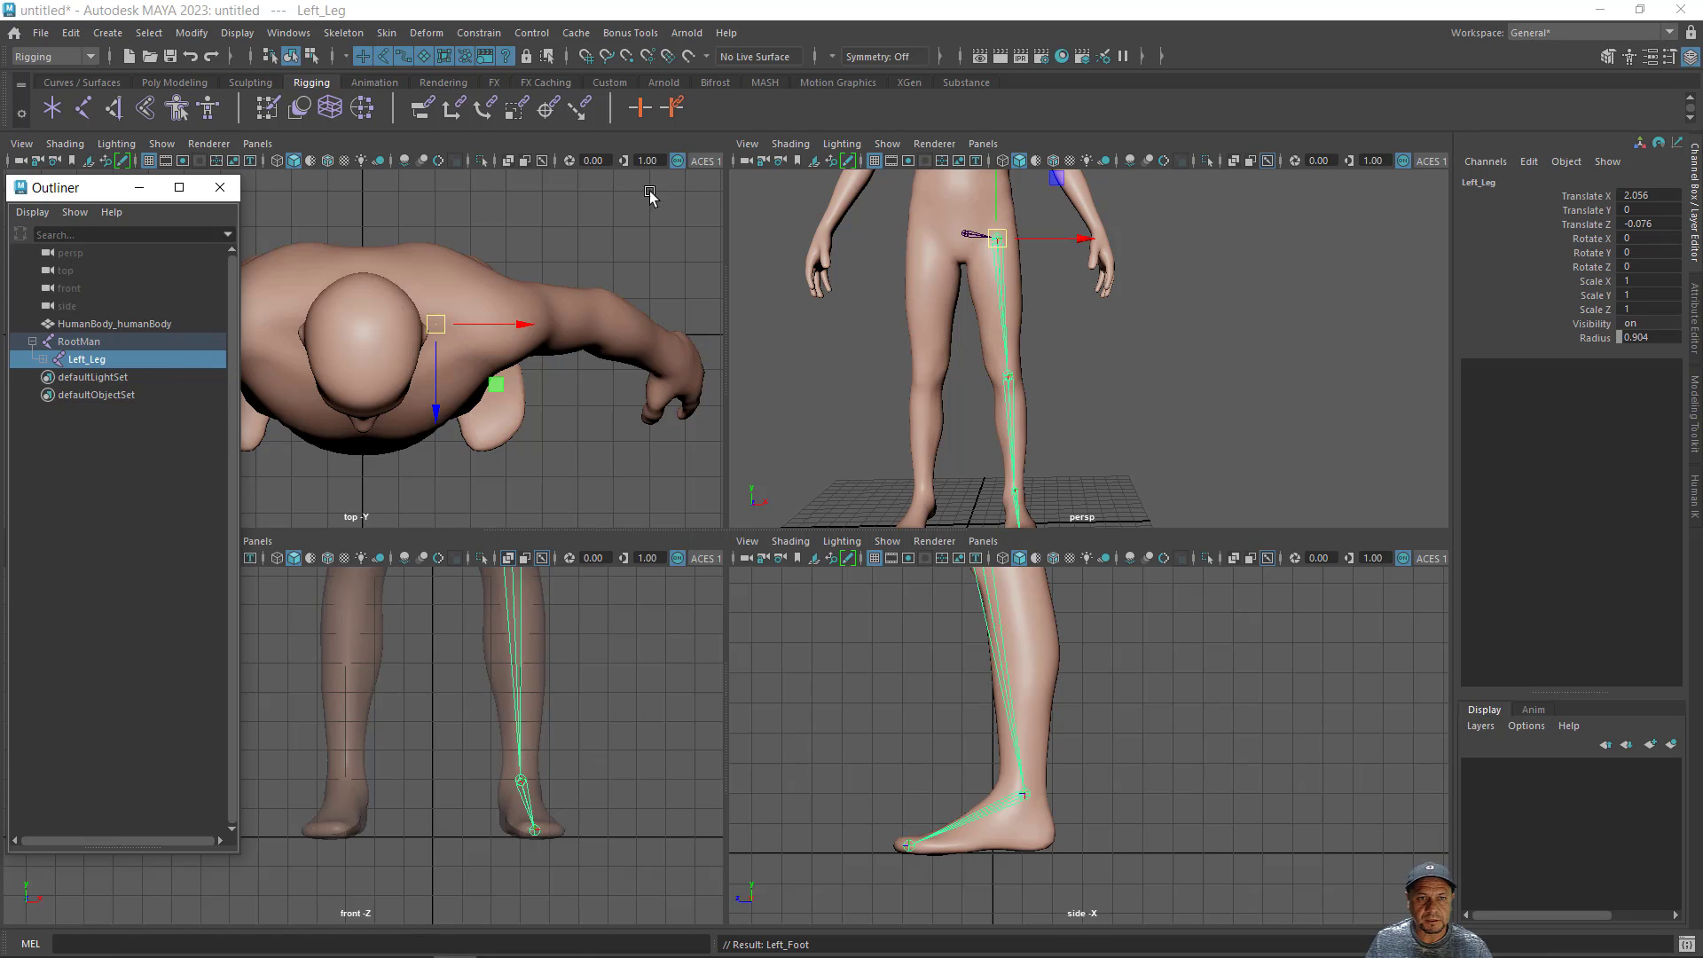
click(338, 39)
click(339, 39)
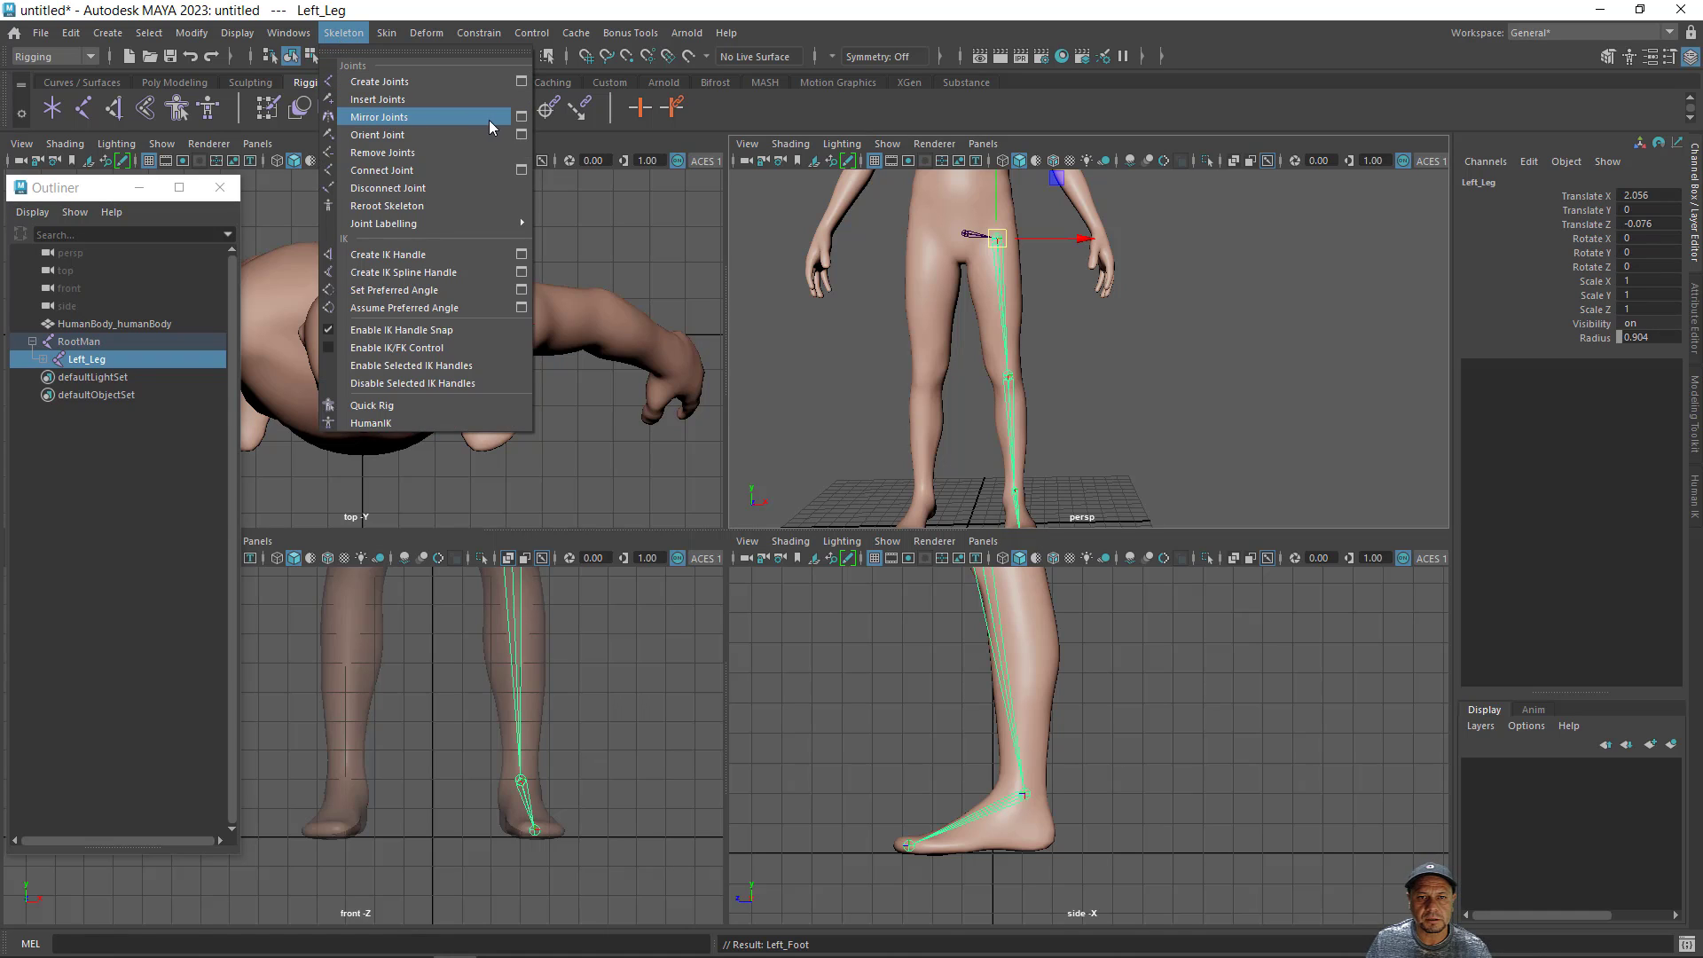
click(522, 118)
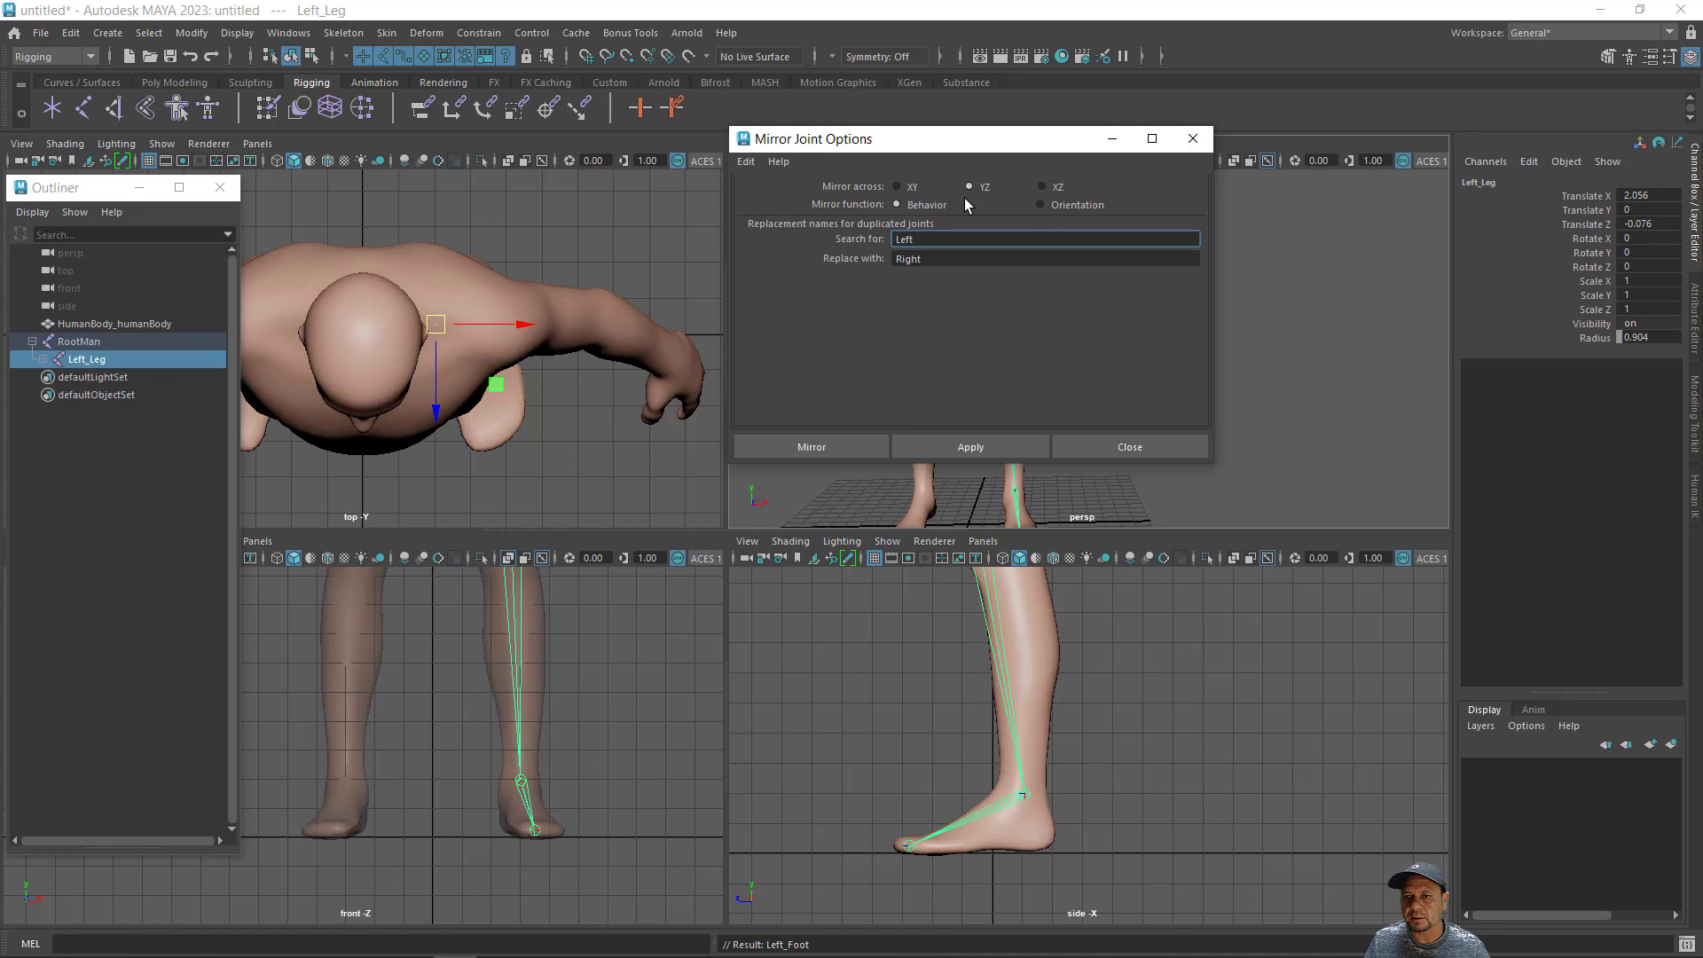
click(833, 445)
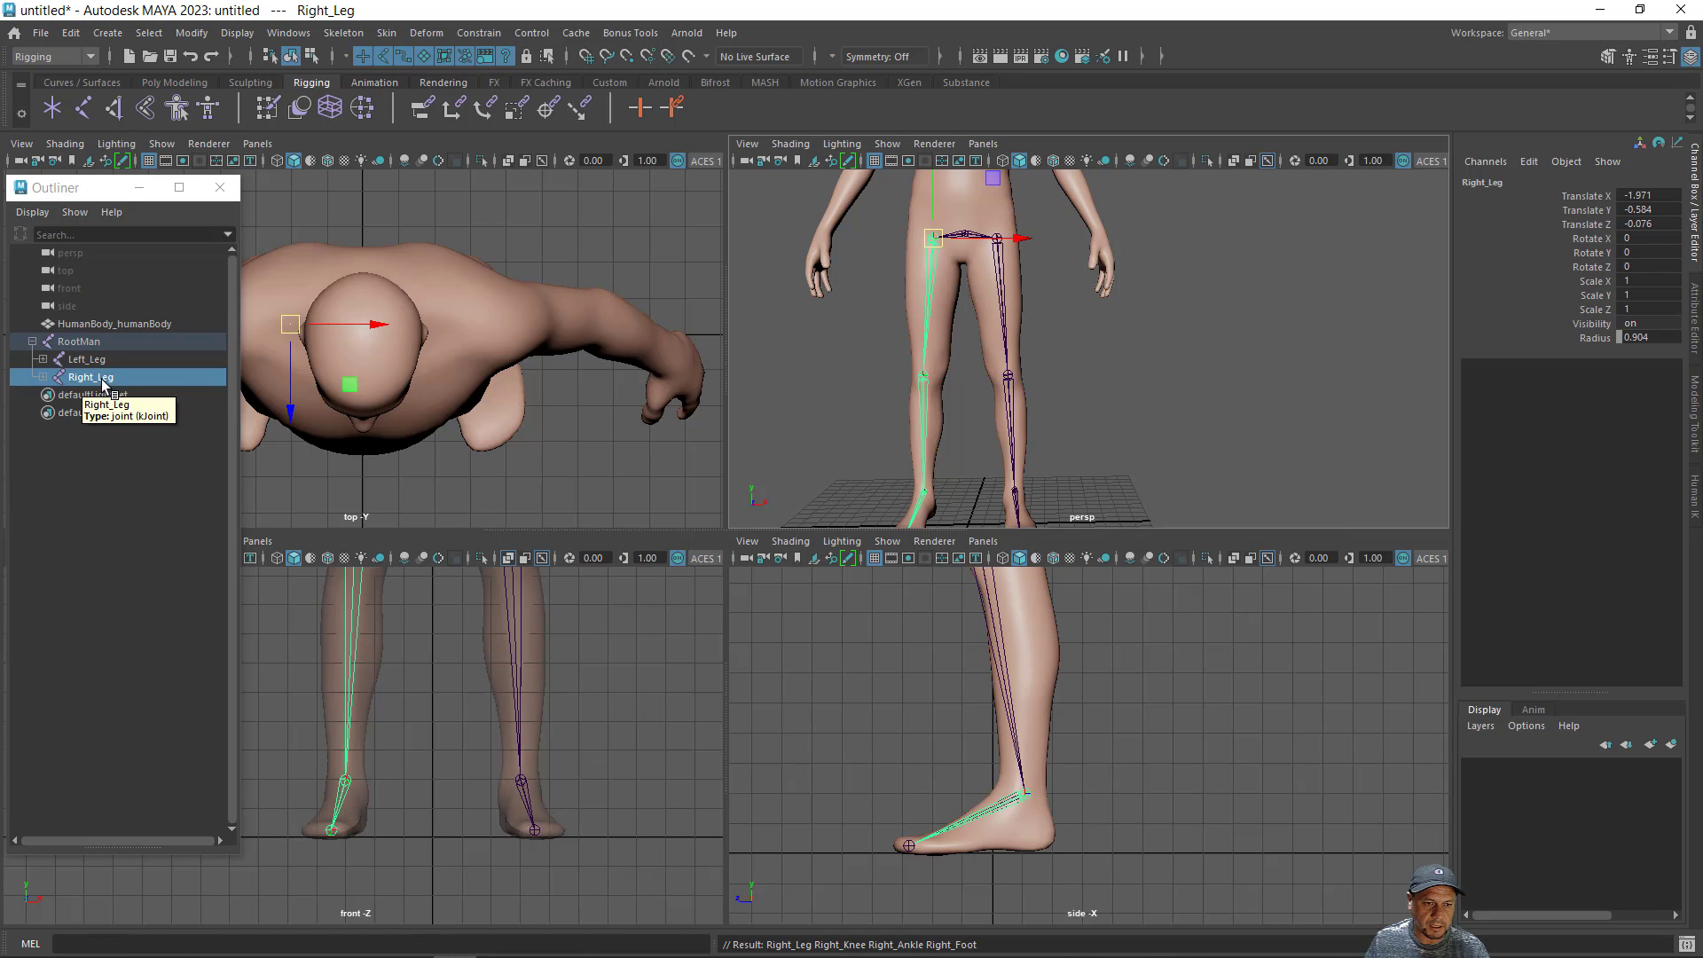
click(42, 377)
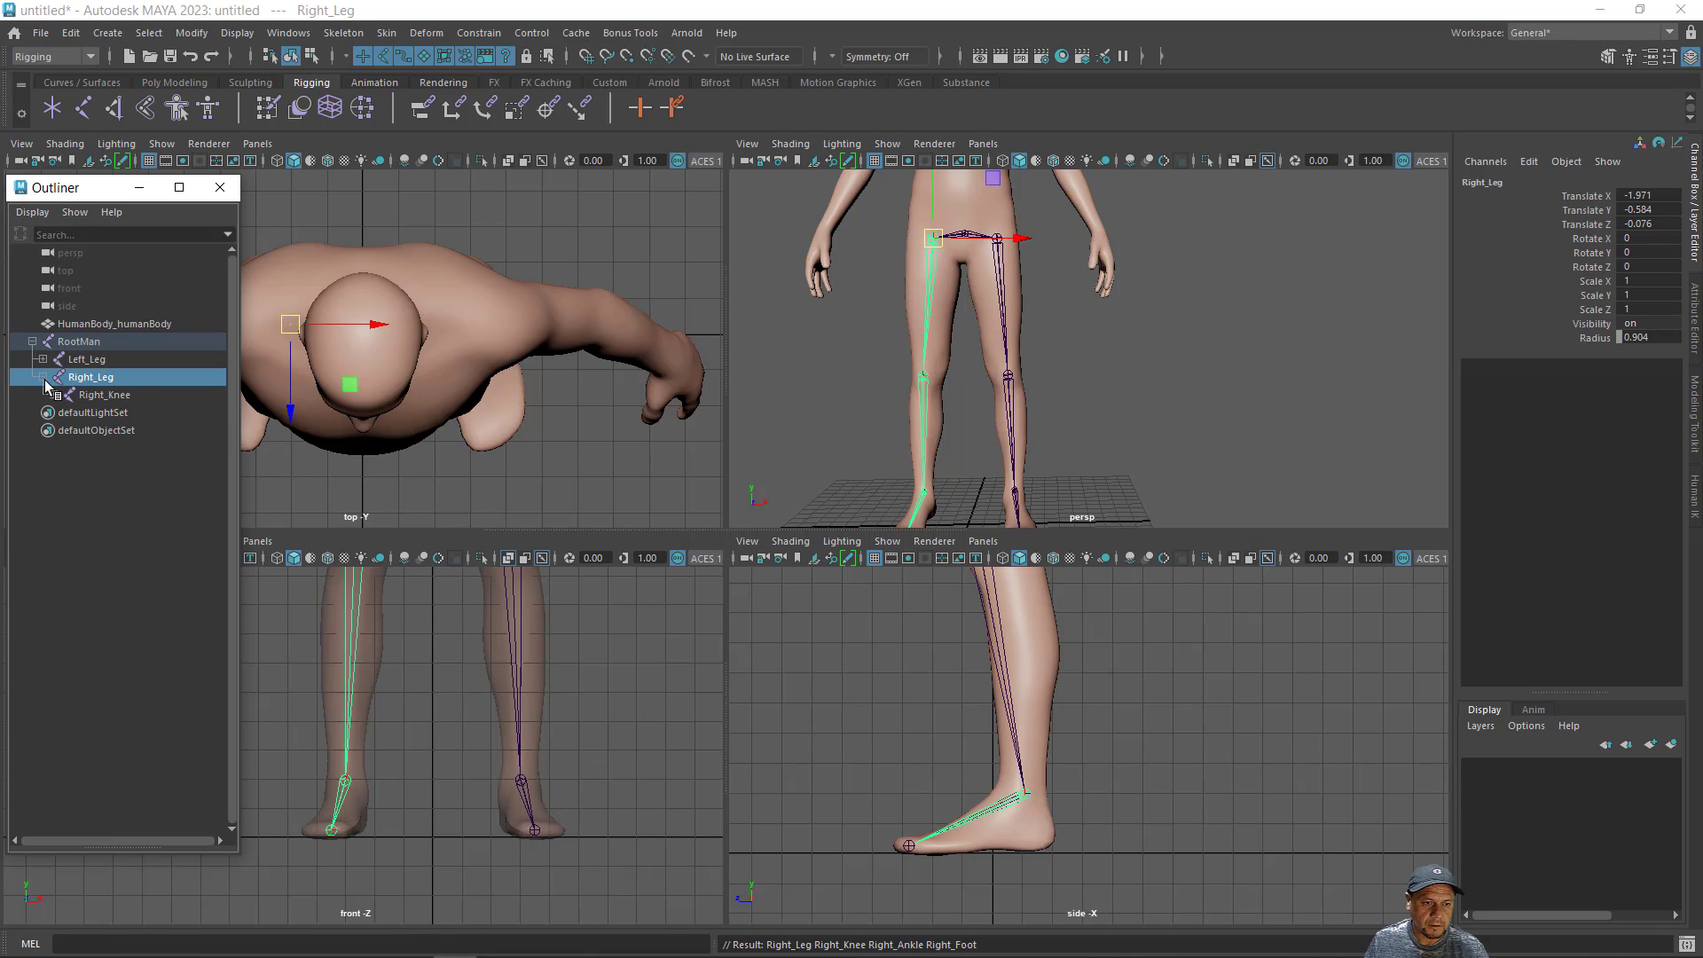
click(43, 377)
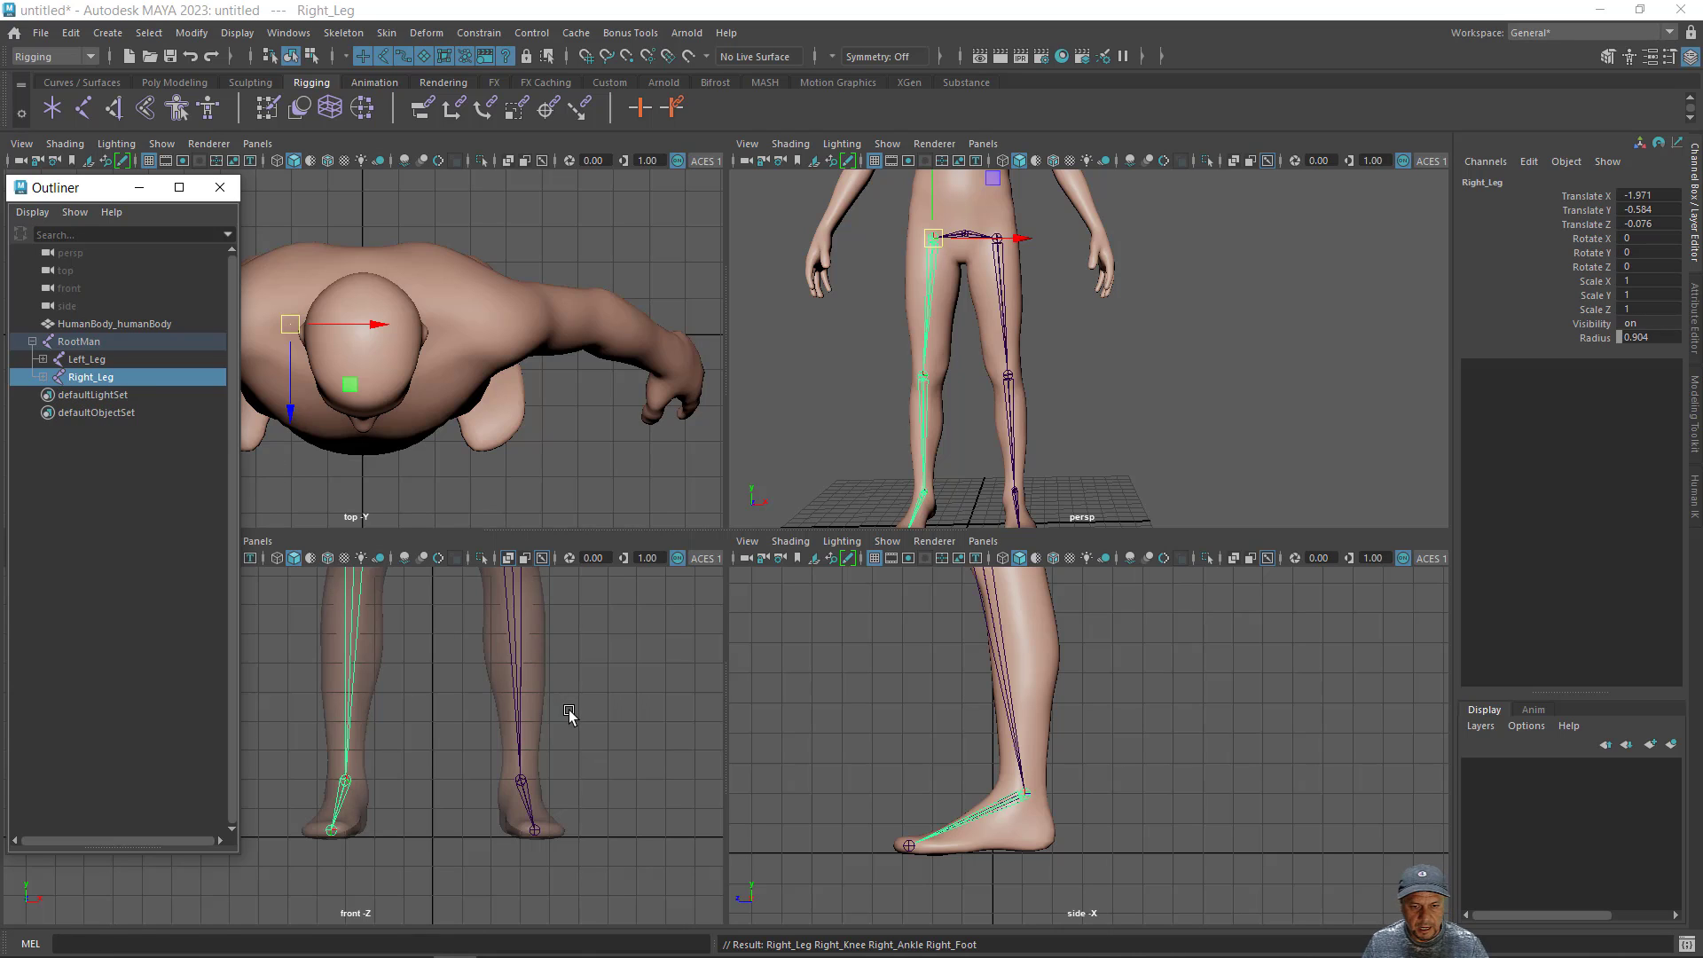
- Create a spine chain of five grid-snapped joints along the body's centre line, from just above the pelvis at height 21 to the upper chest
alt+middle_drag(570, 715, 560, 884)
alt+middle_drag(557, 679, 532, 925)
alt+middle_drag(528, 836, 536, 939)
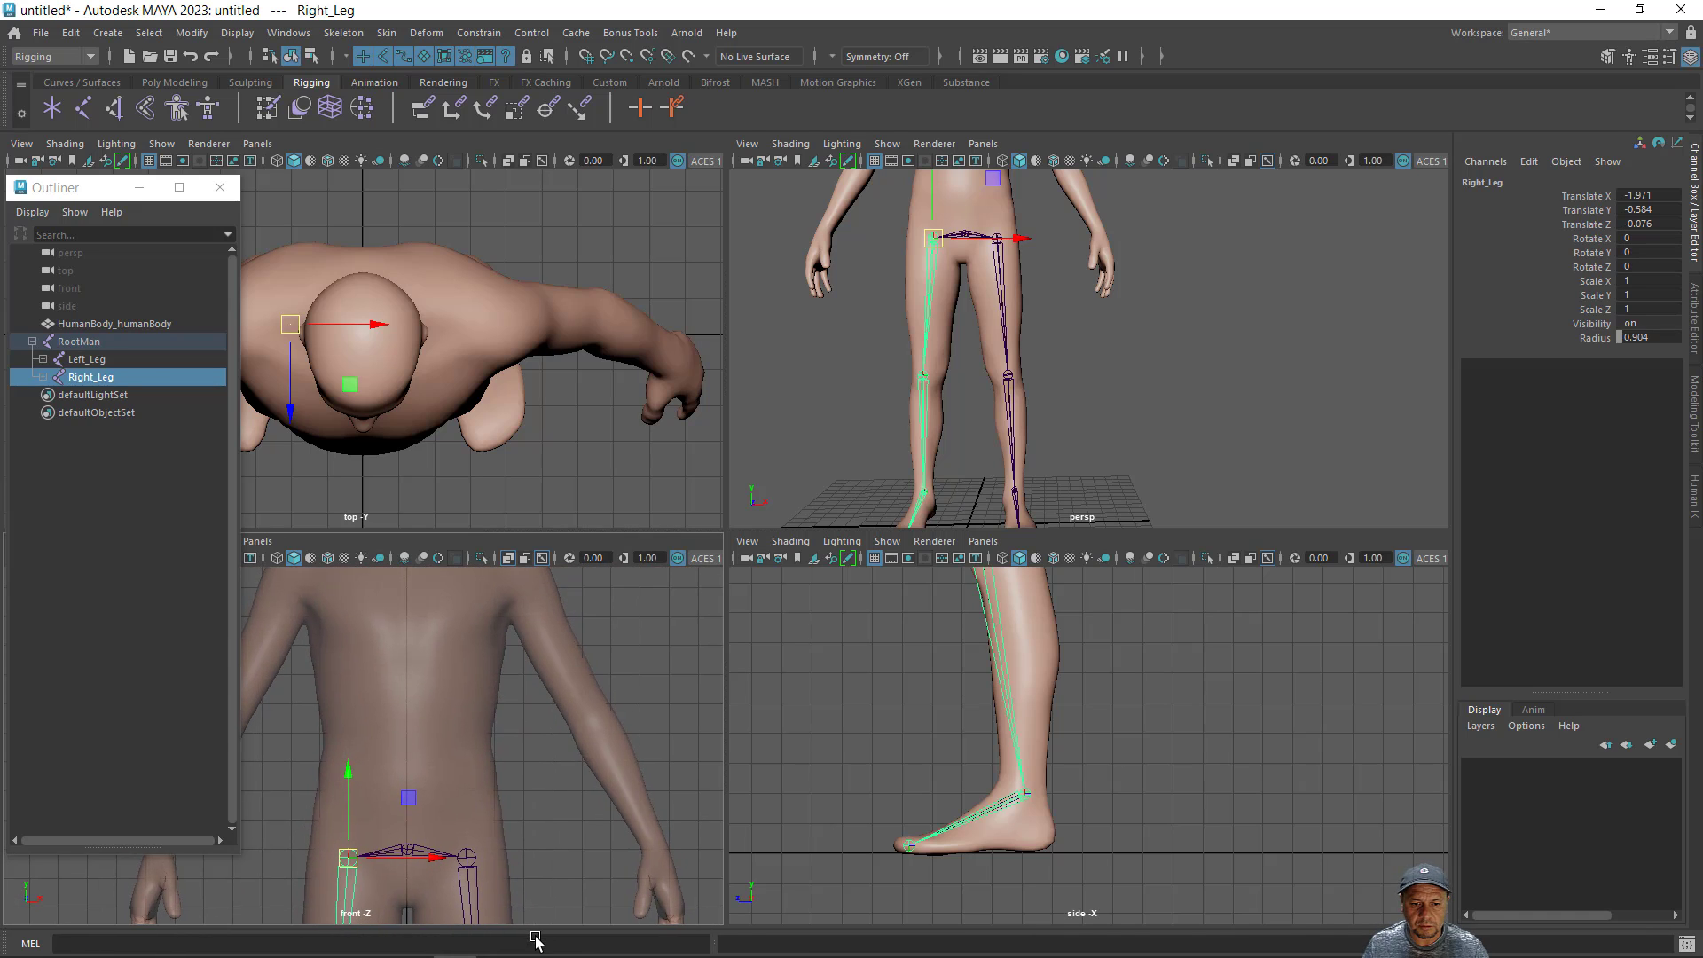
mouse_move(531, 878)
alt+middle_down()
mouse_move(562, 935)
mouse_move(552, 892)
alt+middle_up()
alt+right_drag(552, 889, 501, 860)
alt+middle_drag(526, 849, 562, 829)
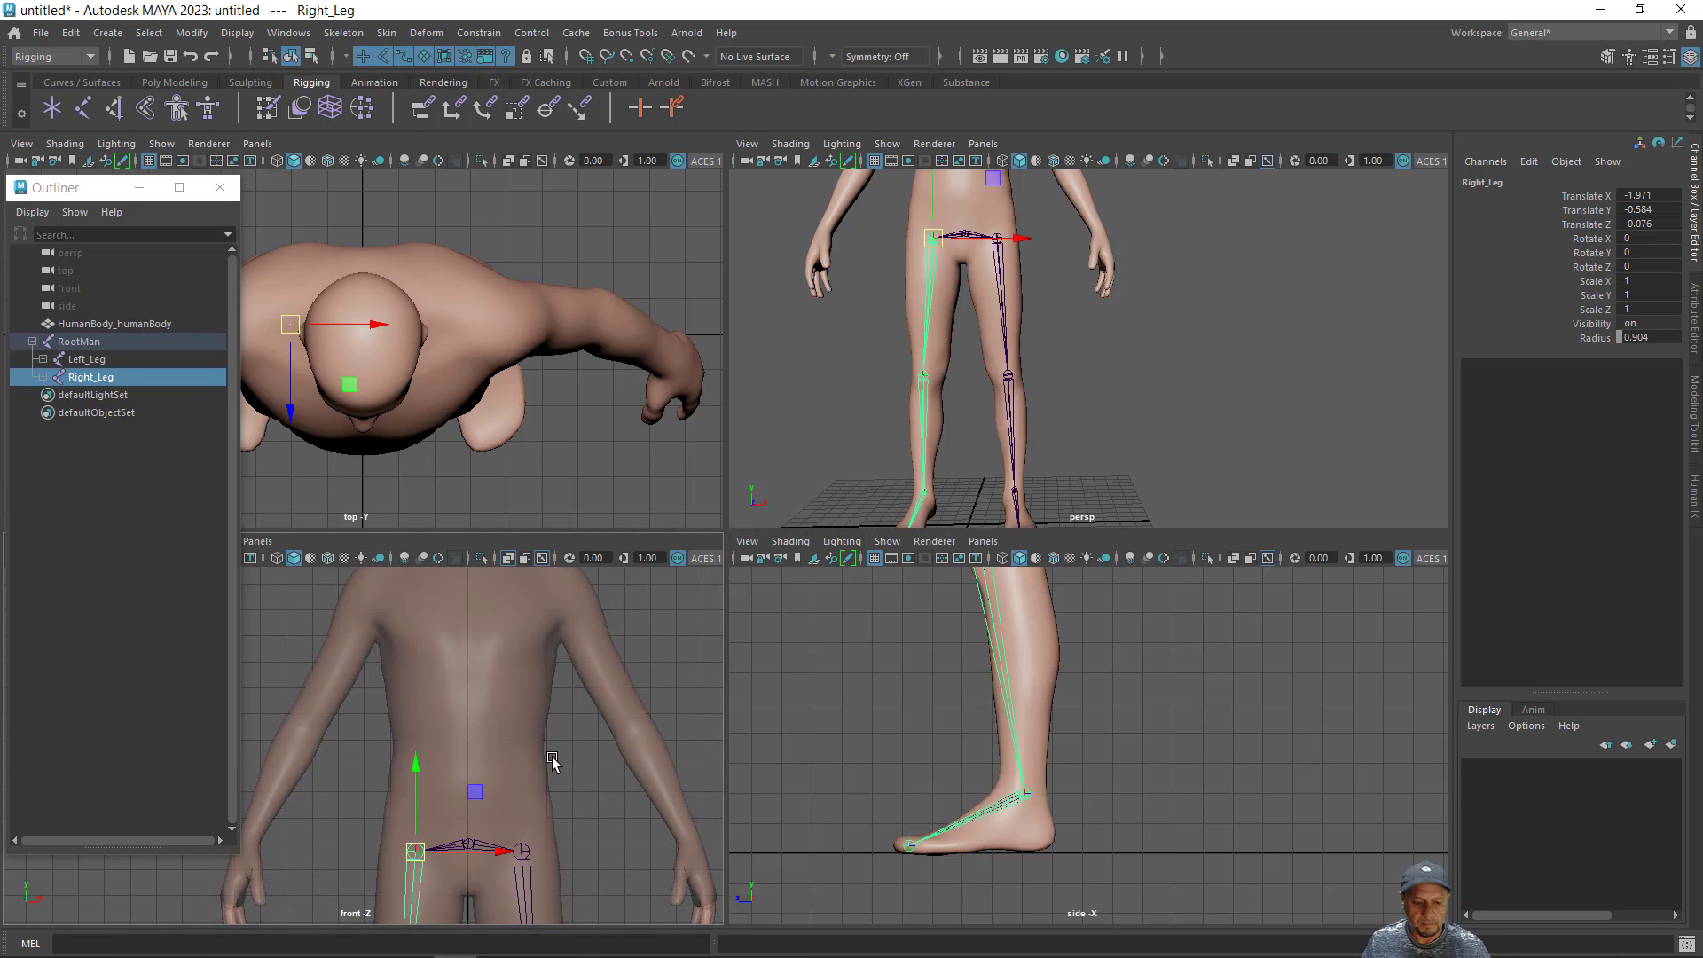
alt+middle_drag(560, 768, 557, 809)
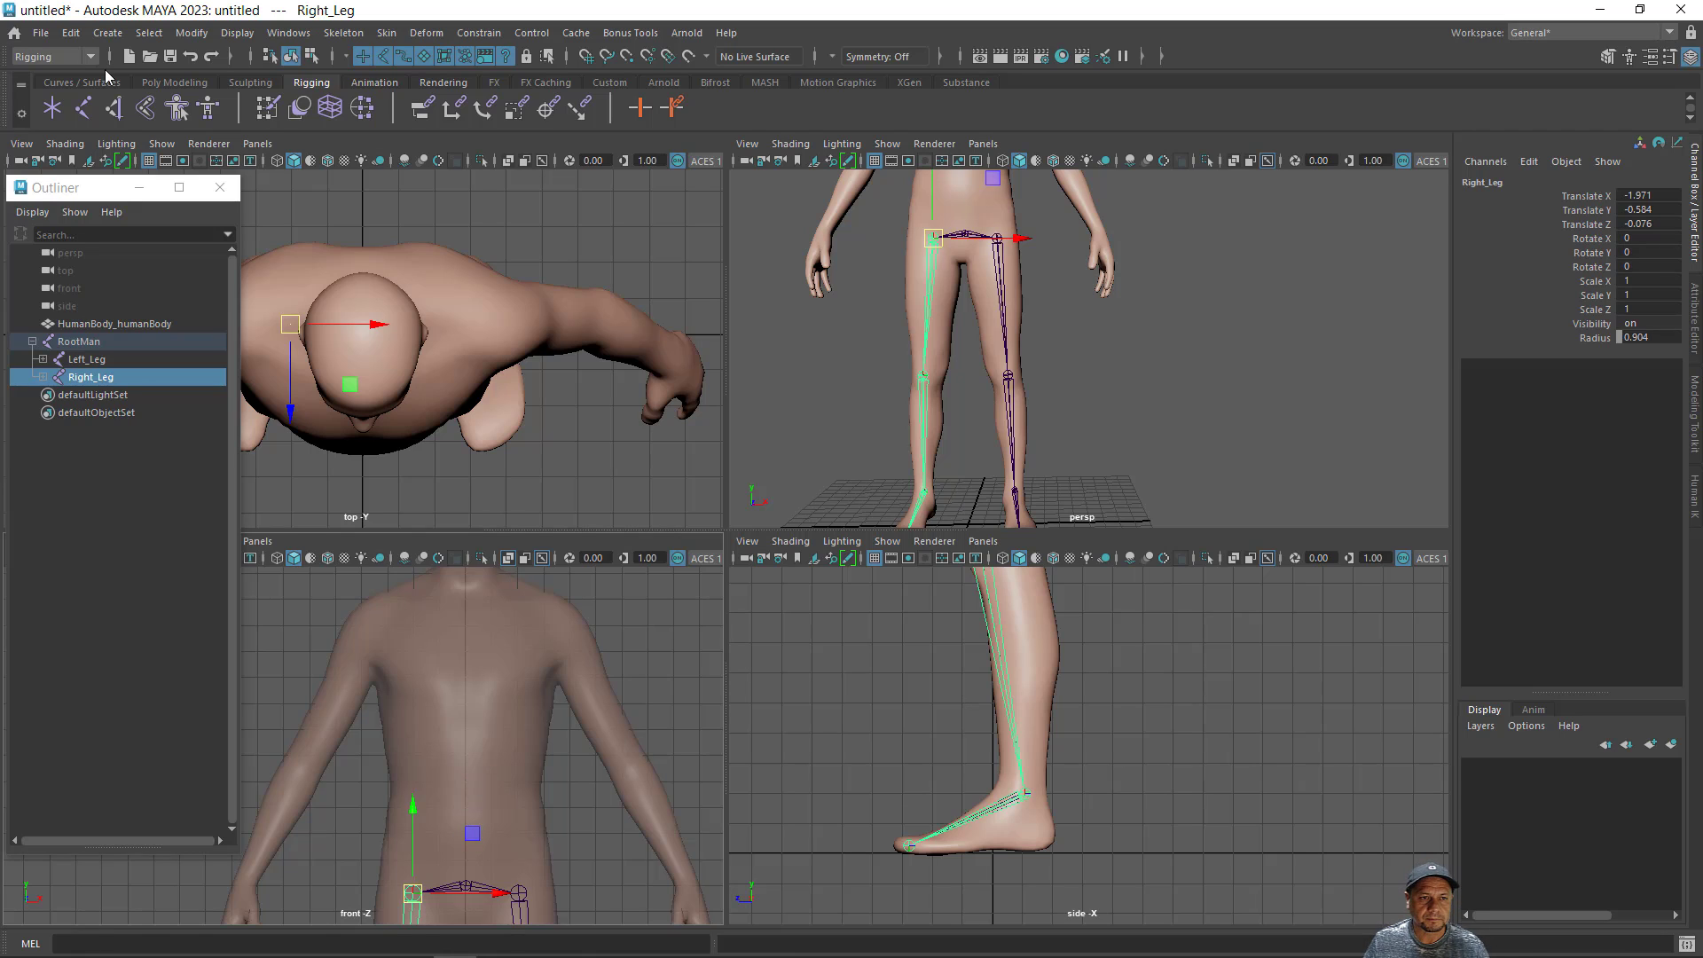
click(82, 110)
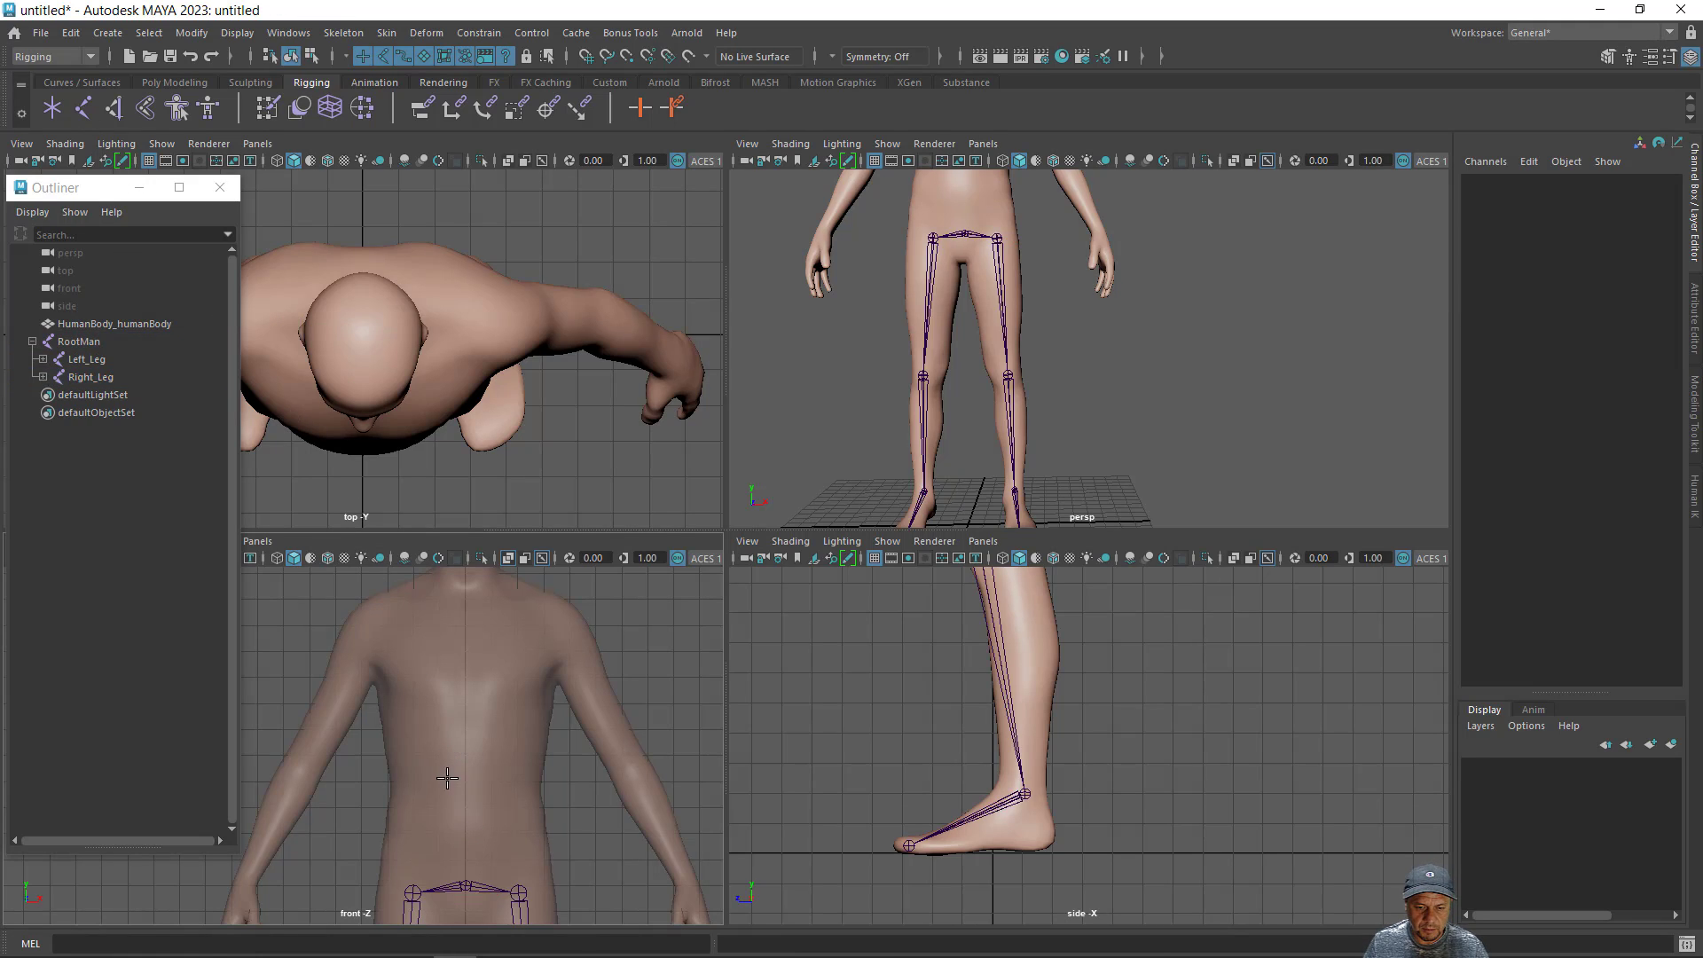
key(x)
click(464, 834)
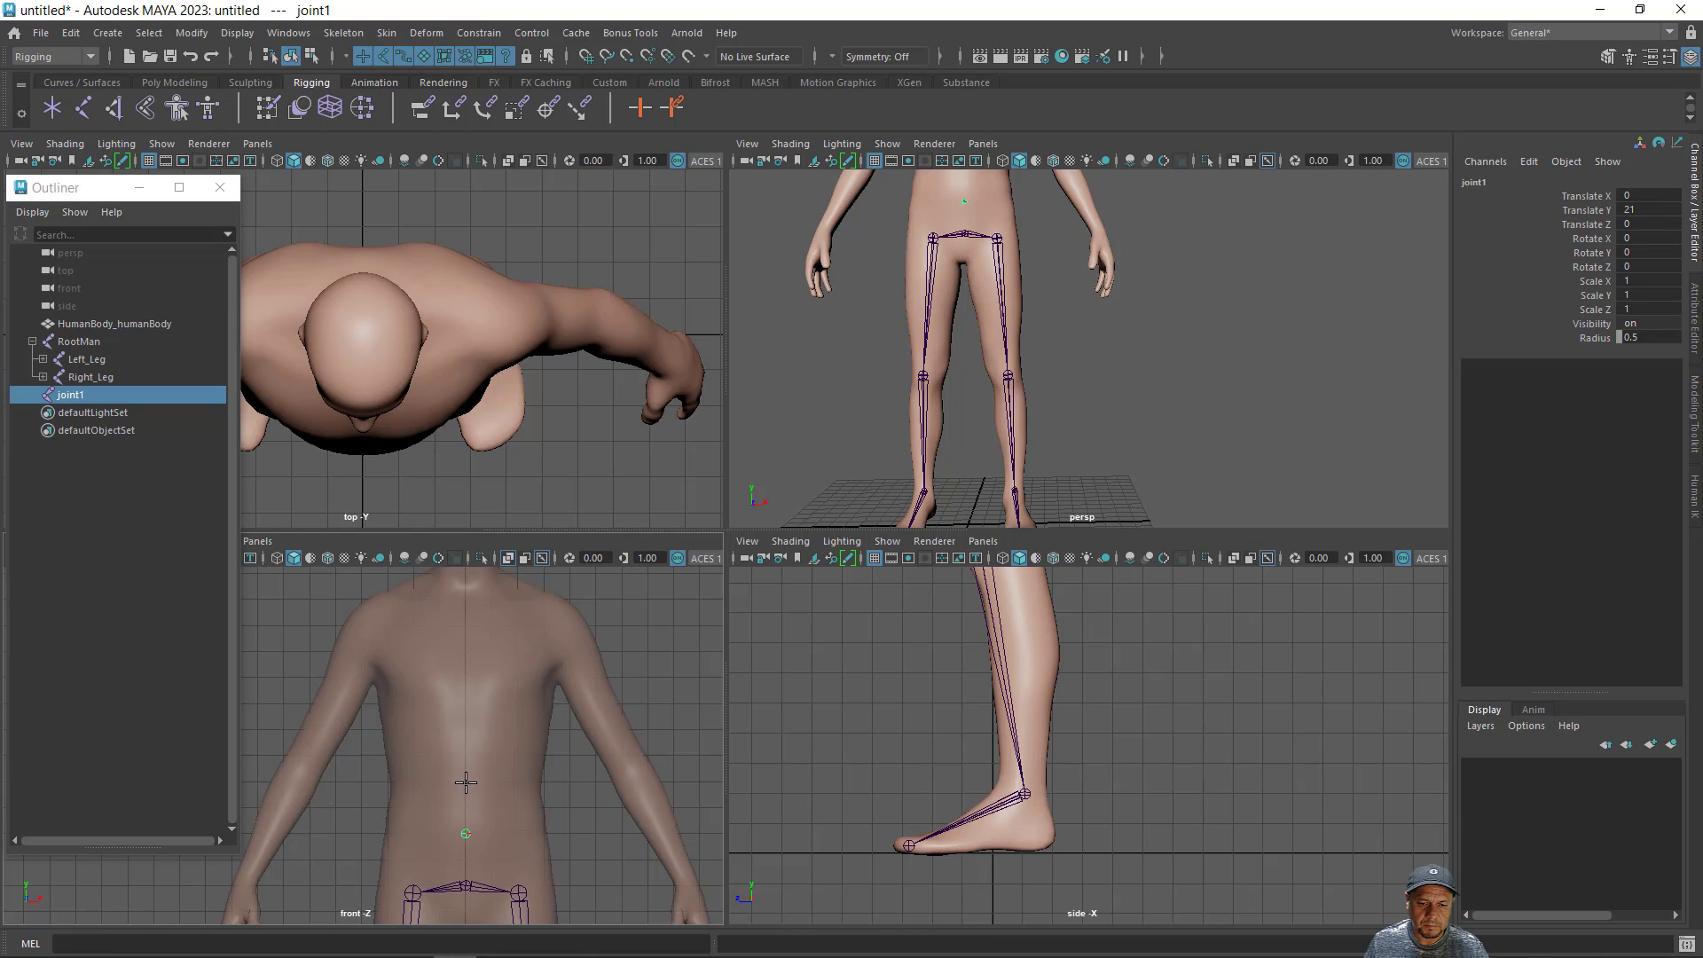
key(x)
click(465, 781)
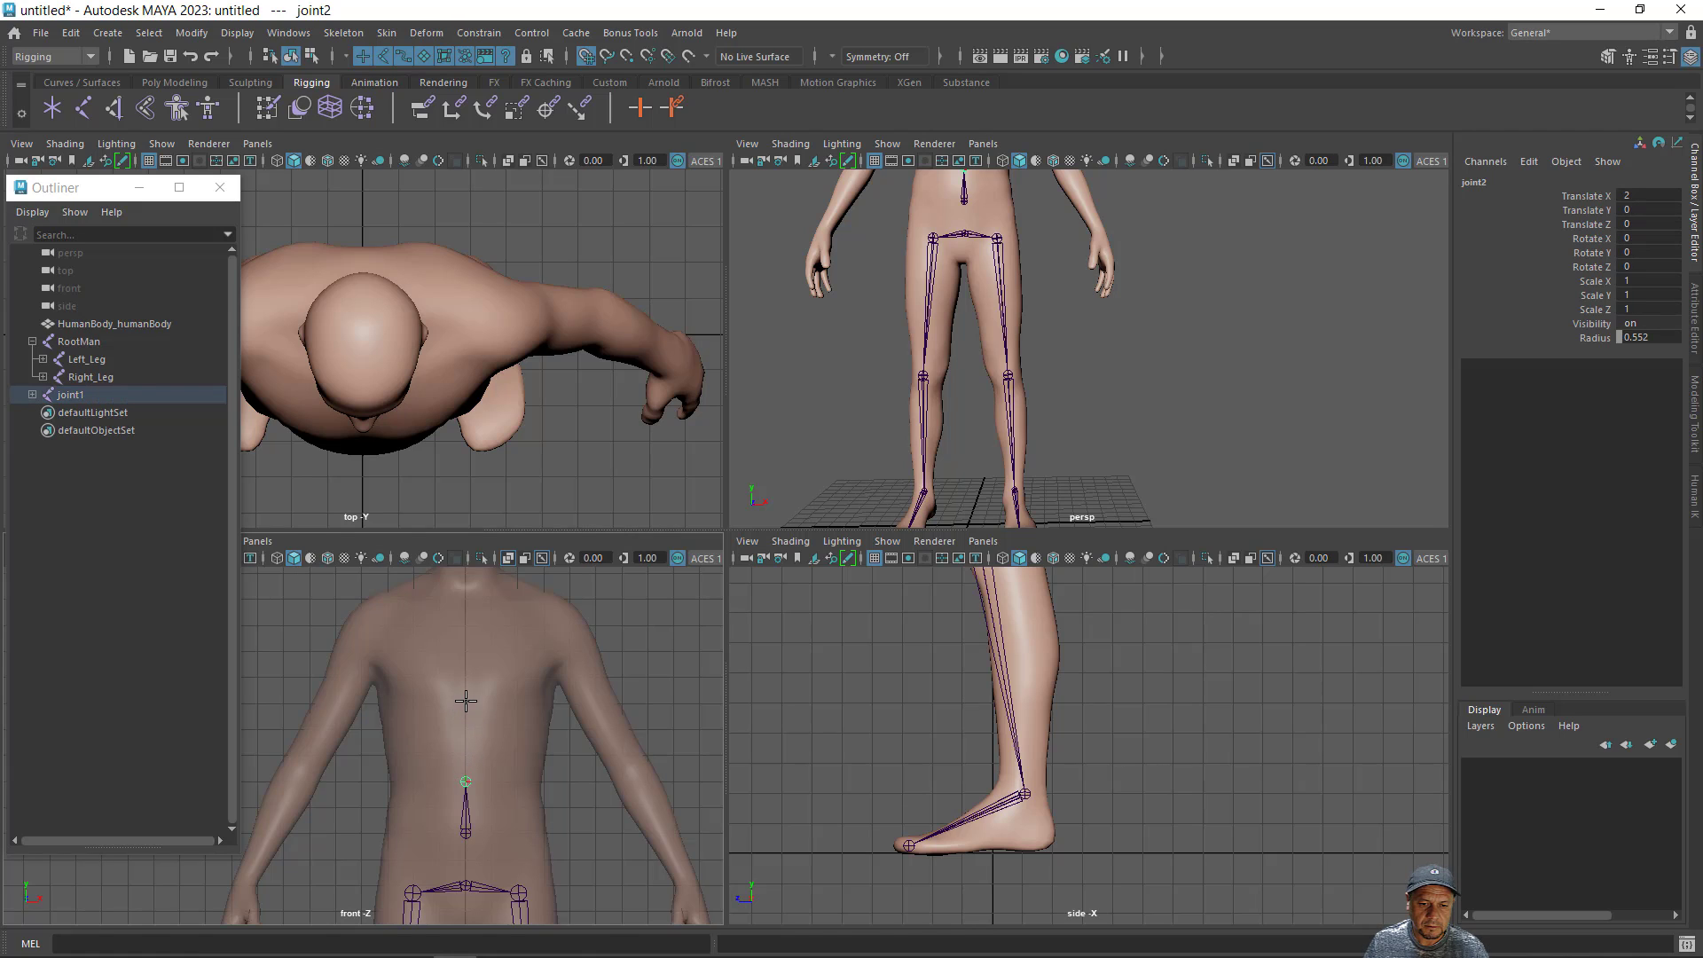
click(466, 704)
click(465, 653)
click(466, 601)
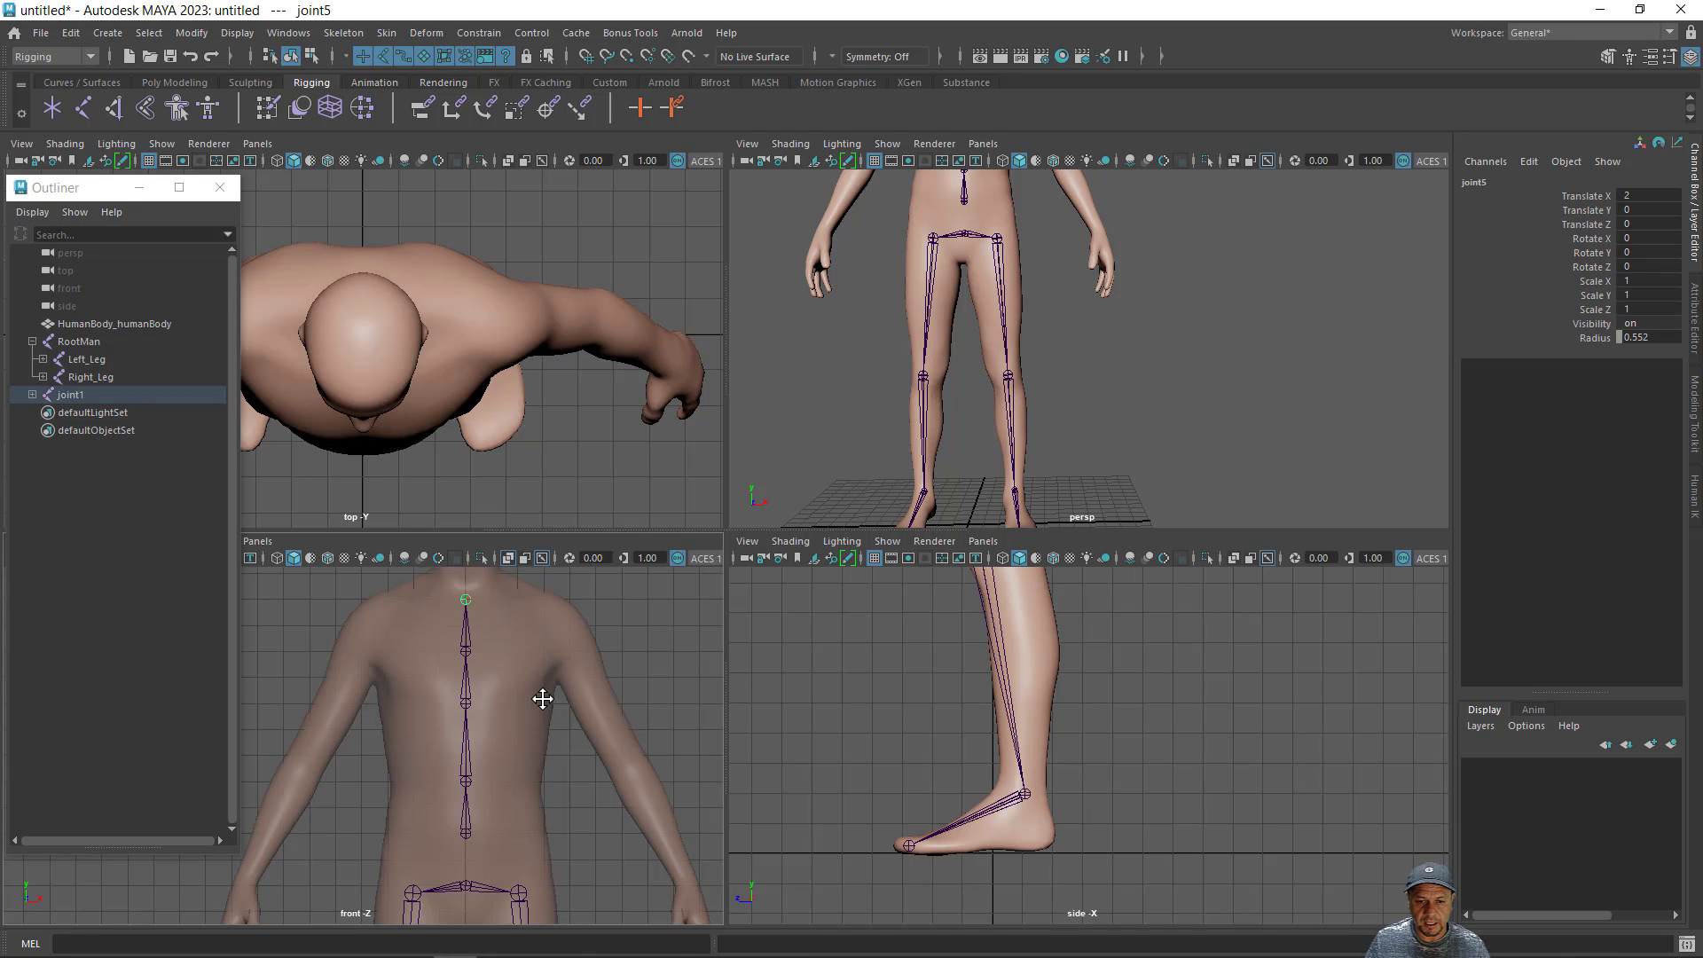
- Extend the spine chain's top joint with a left collarbone joint and a left shoulder joint in the front view
alt+middle_drag(543, 696, 520, 723)
alt+right_drag(521, 723, 662, 745)
alt+middle_drag(597, 725, 529, 787)
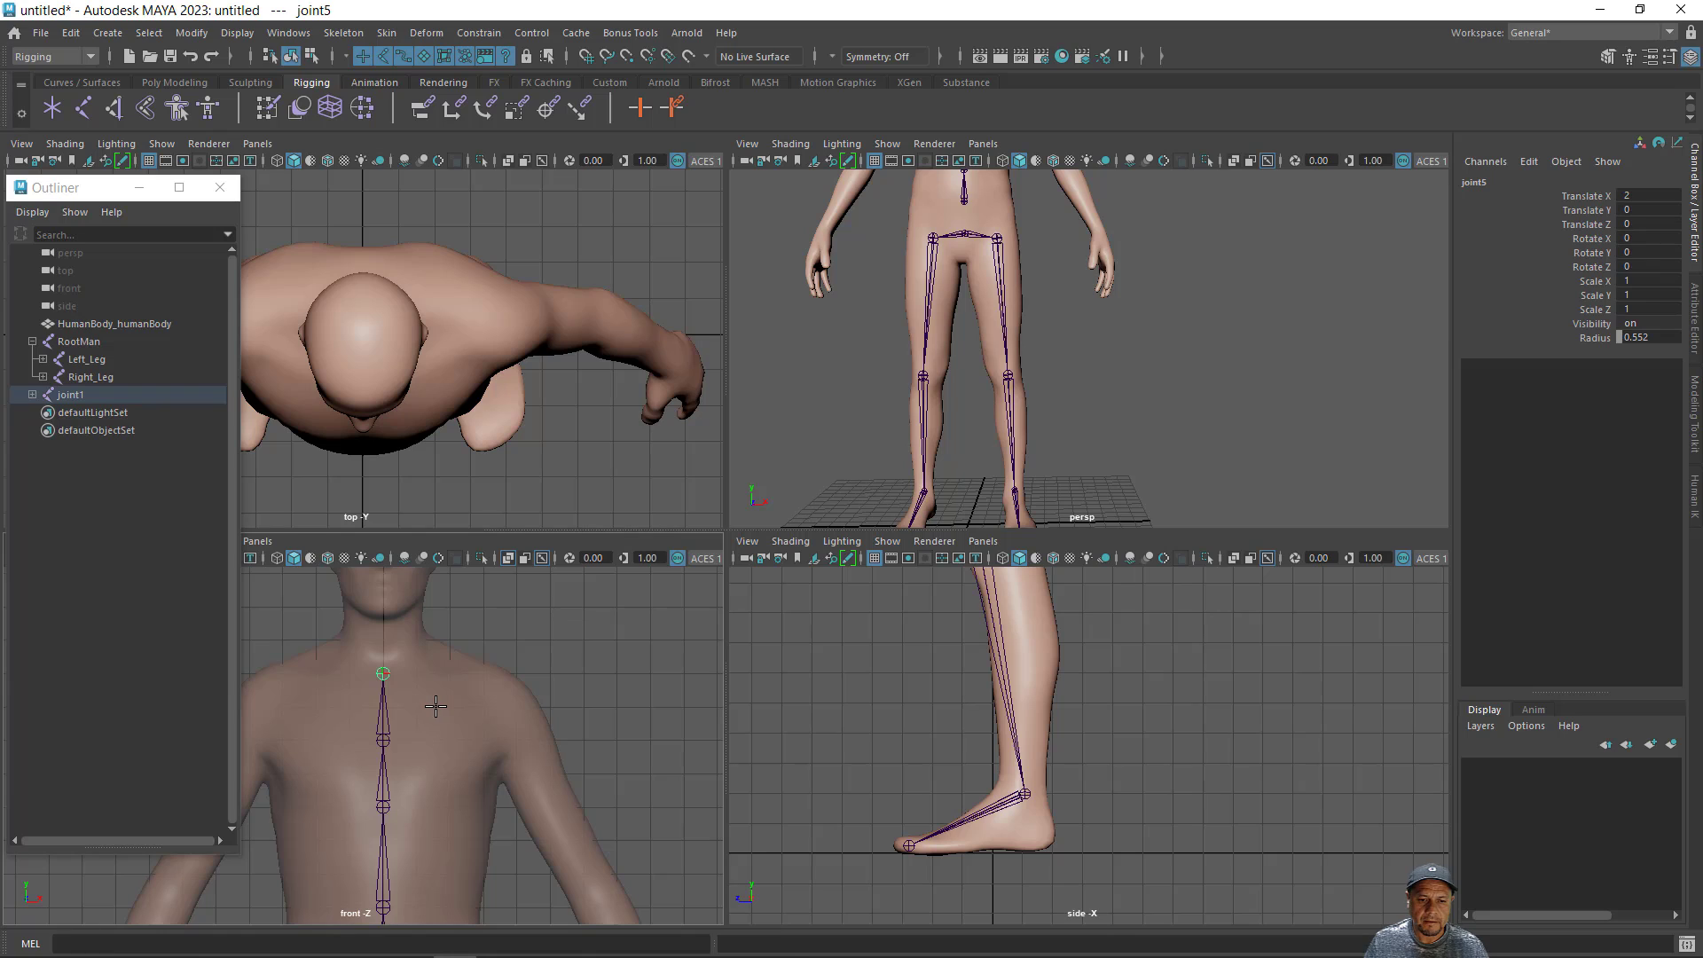
click(435, 706)
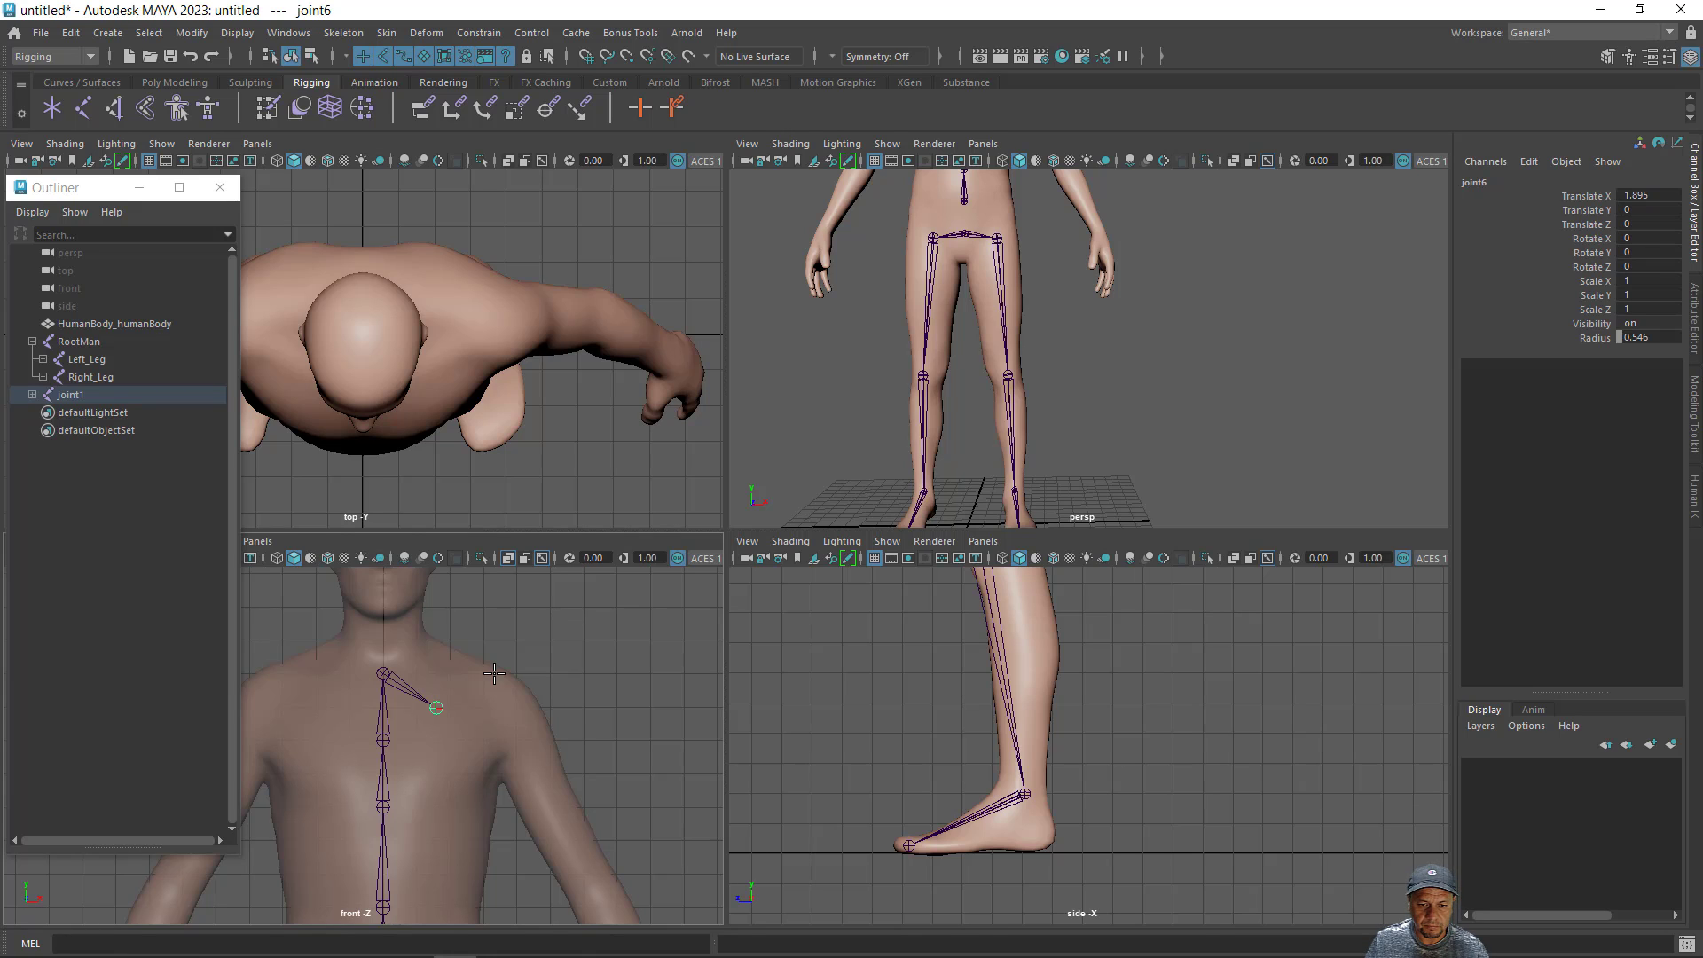
click(494, 674)
- Continue the arm chain in the front view with a left elbow joint about 7.16 from the shoulder and a wrist joint about 5.01 further
mouse_move(535, 737)
alt+middle_down()
mouse_move(491, 584)
mouse_move(553, 726)
alt+middle_up()
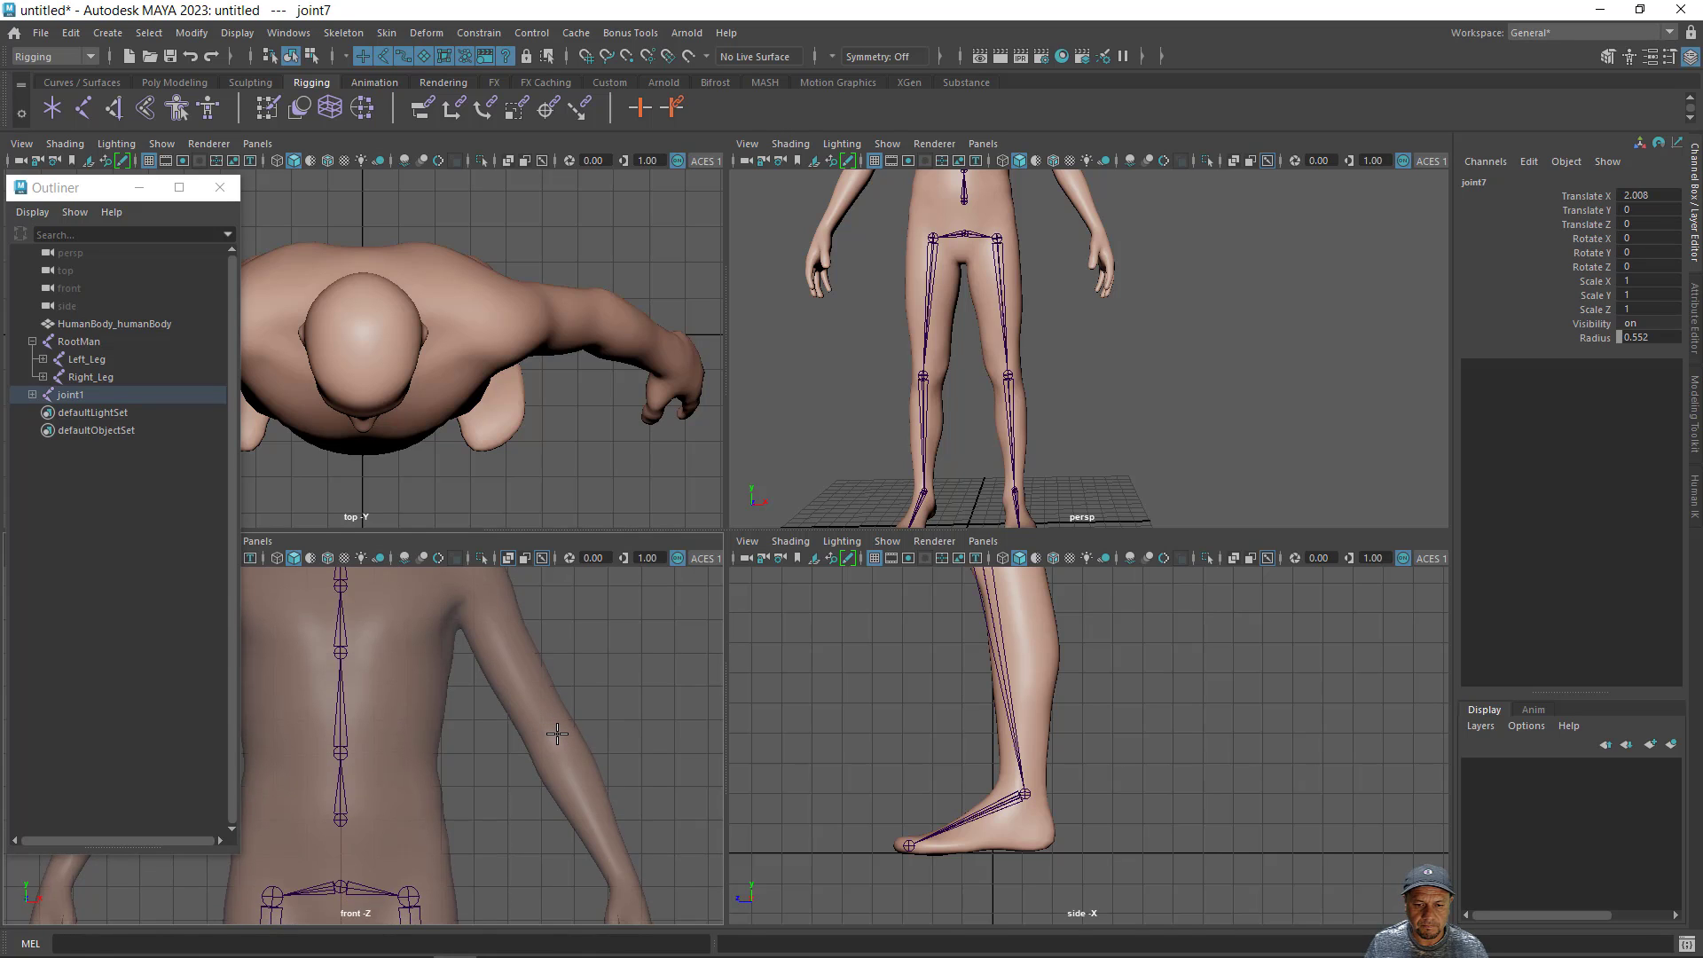
click(557, 733)
alt+middle_drag(585, 771, 577, 635)
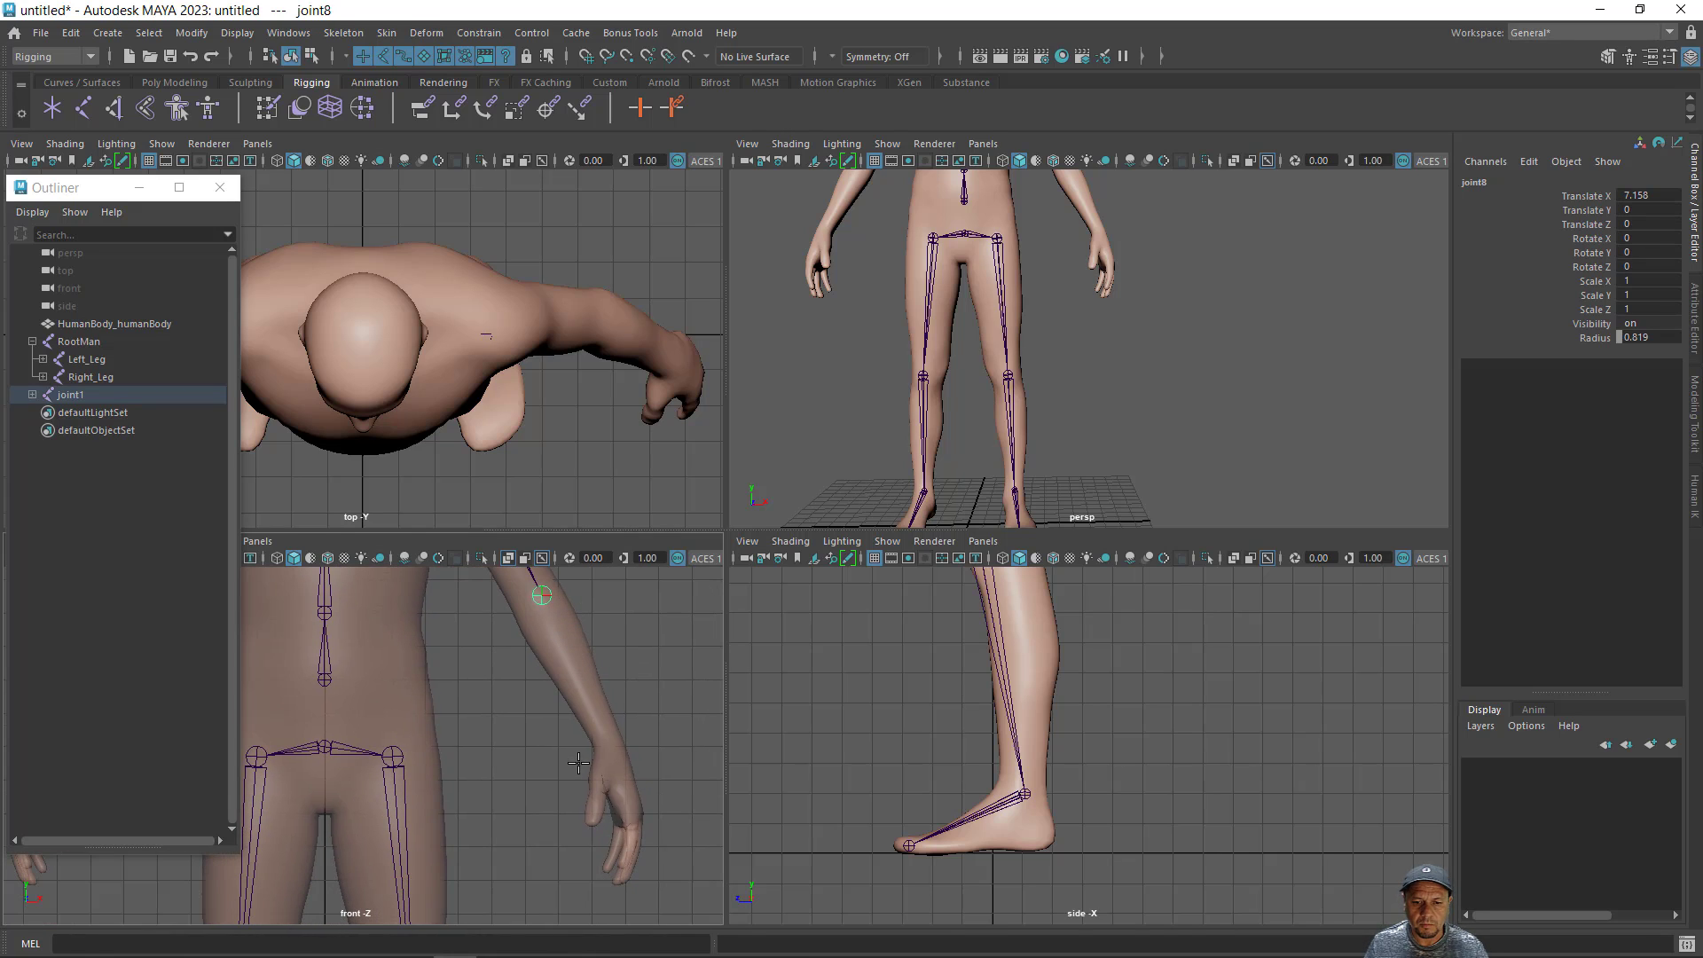
alt+middle_drag(578, 763, 548, 690)
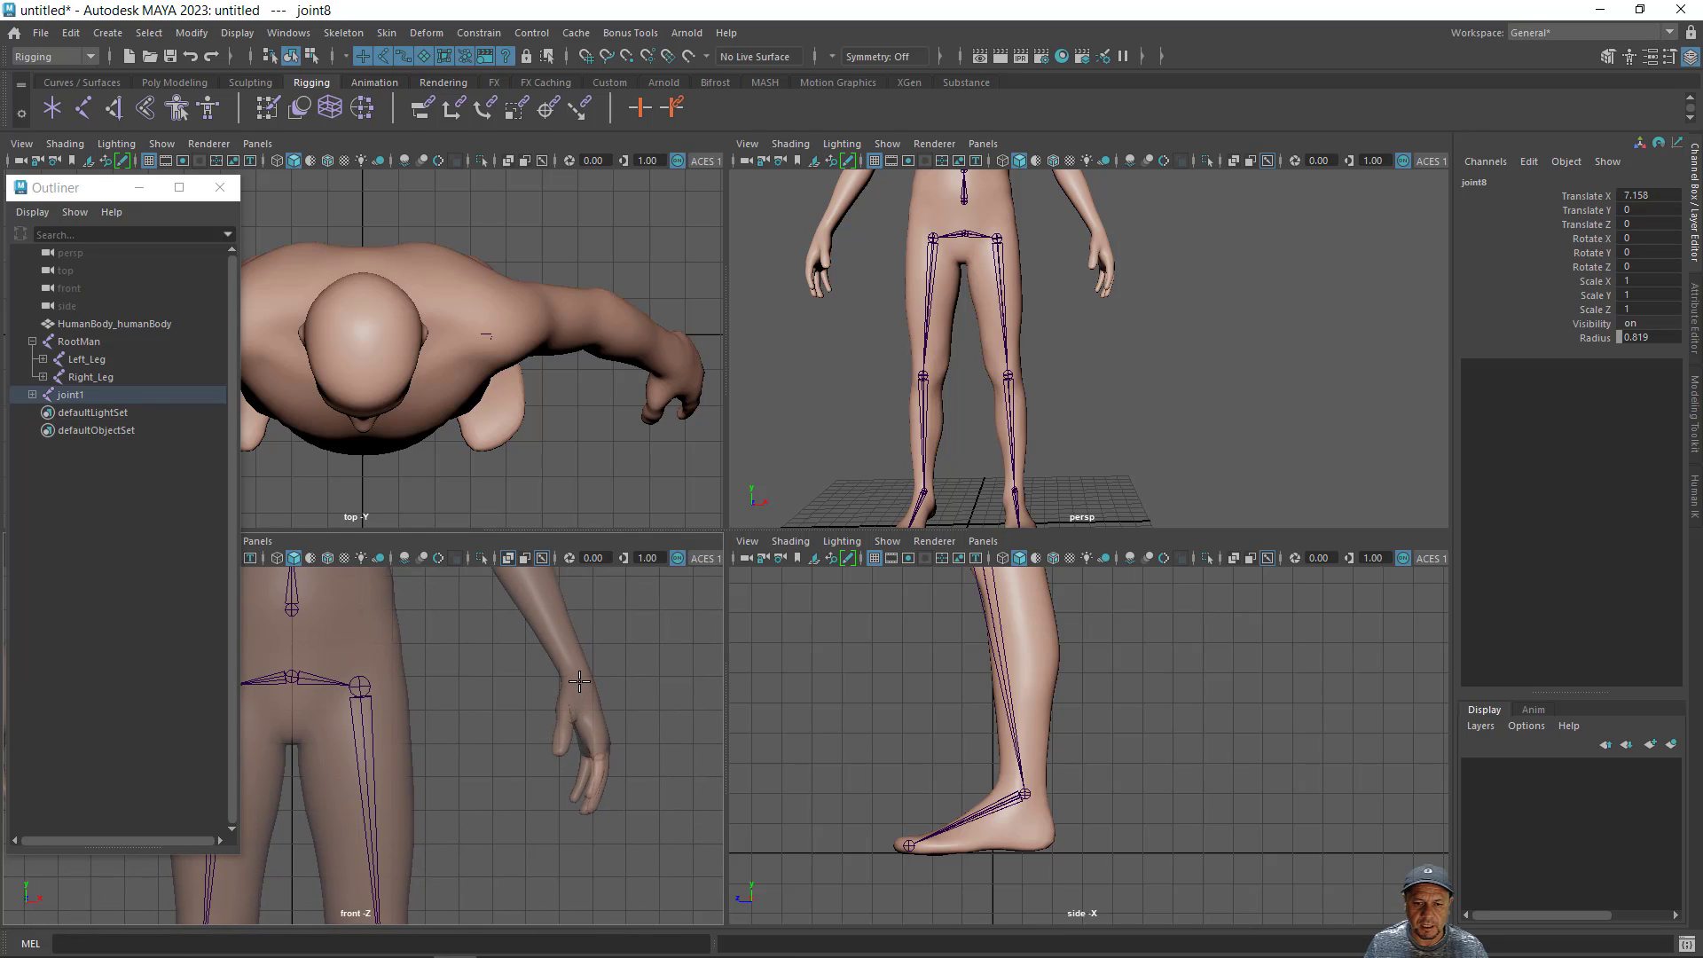
click(577, 678)
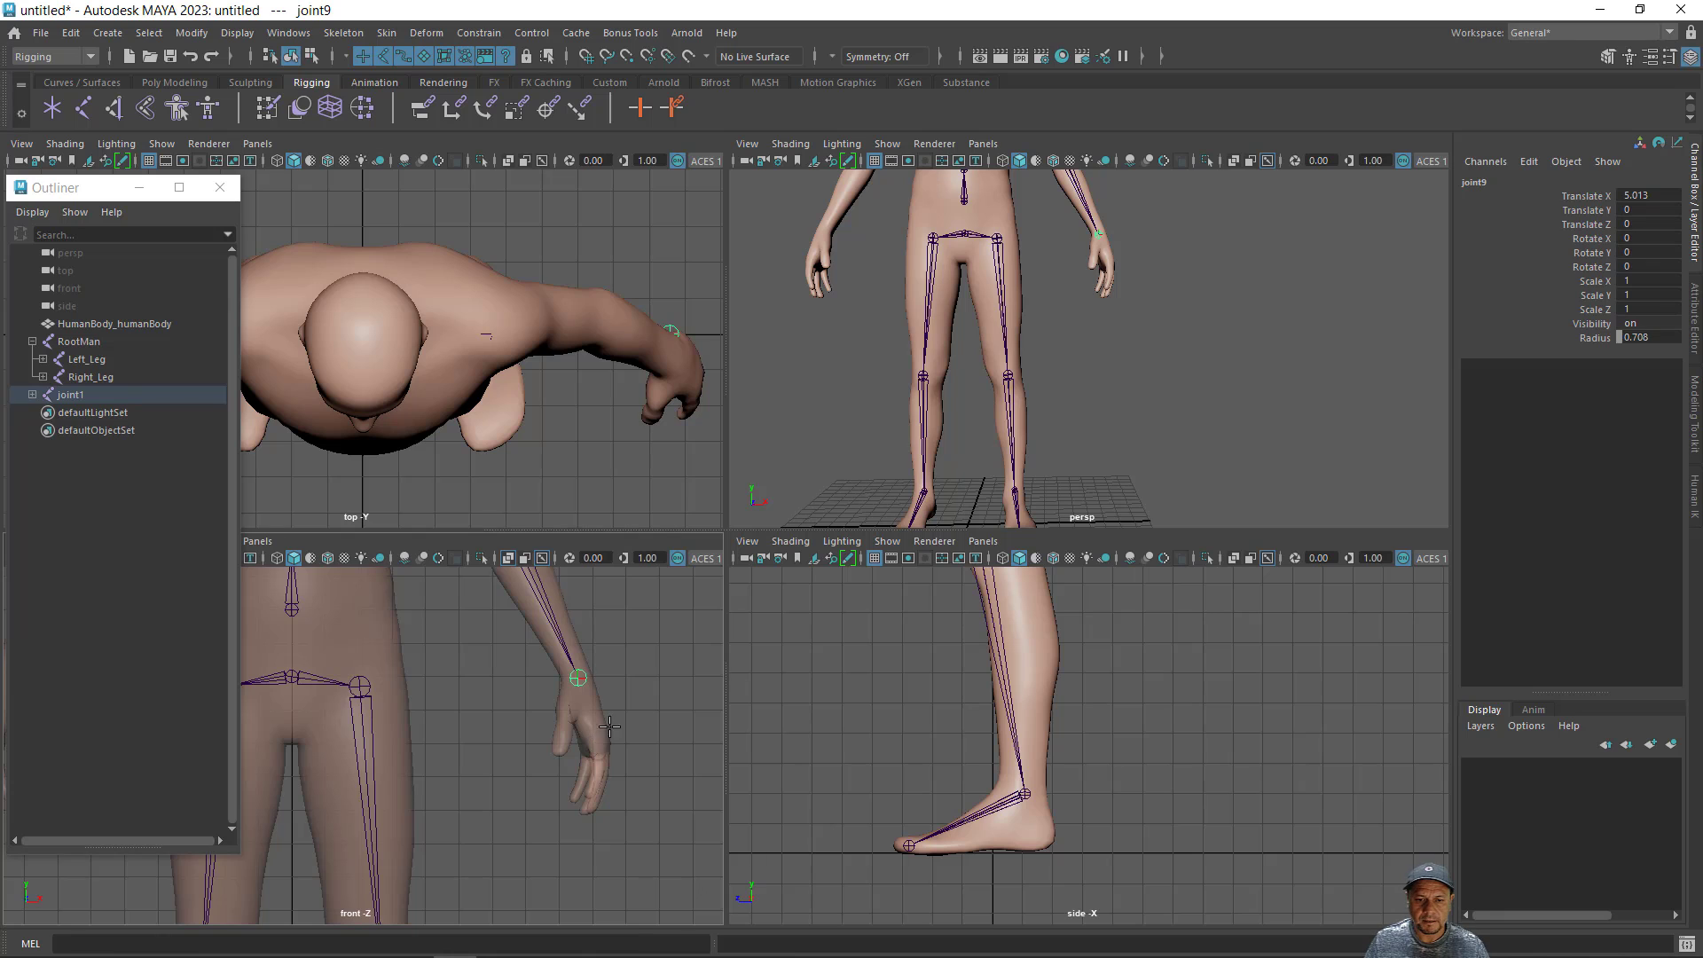
- Parent the spine chain's lowest joint to the RootMan pelvis joint and check the joined hierarchy by selecting its joints
alt+middle_drag(593, 721, 635, 798)
alt+middle_drag(563, 705, 634, 856)
alt+right_drag(597, 799, 473, 745)
alt+middle_drag(501, 743, 578, 715)
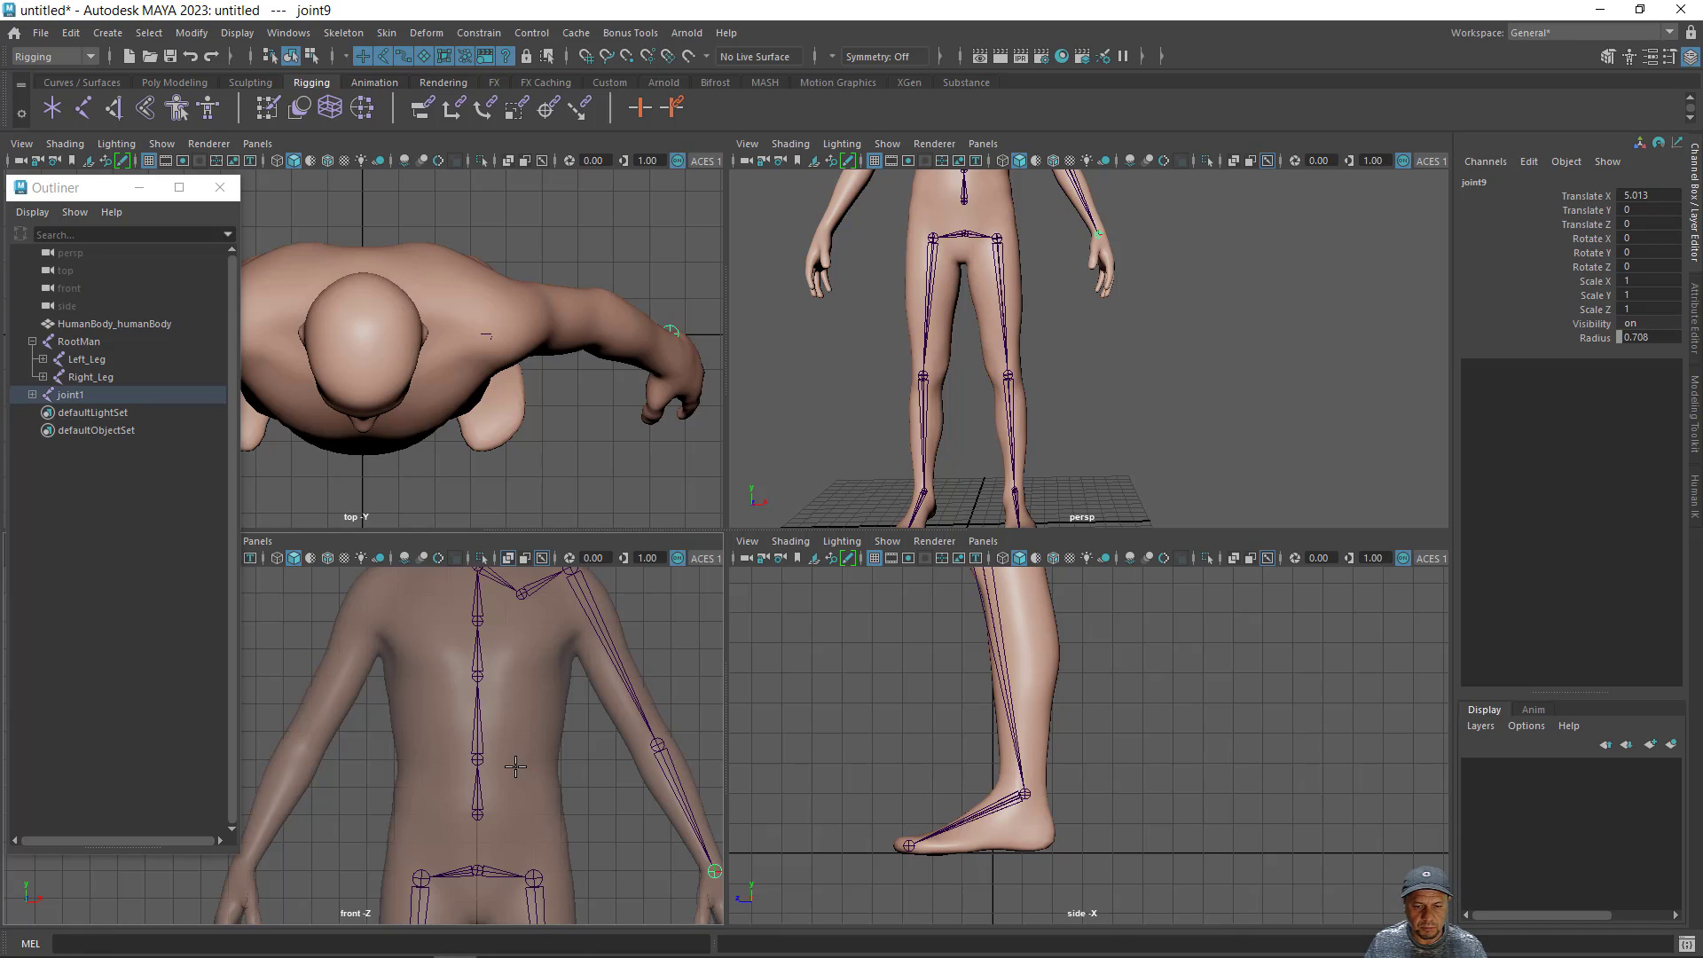
click(478, 812)
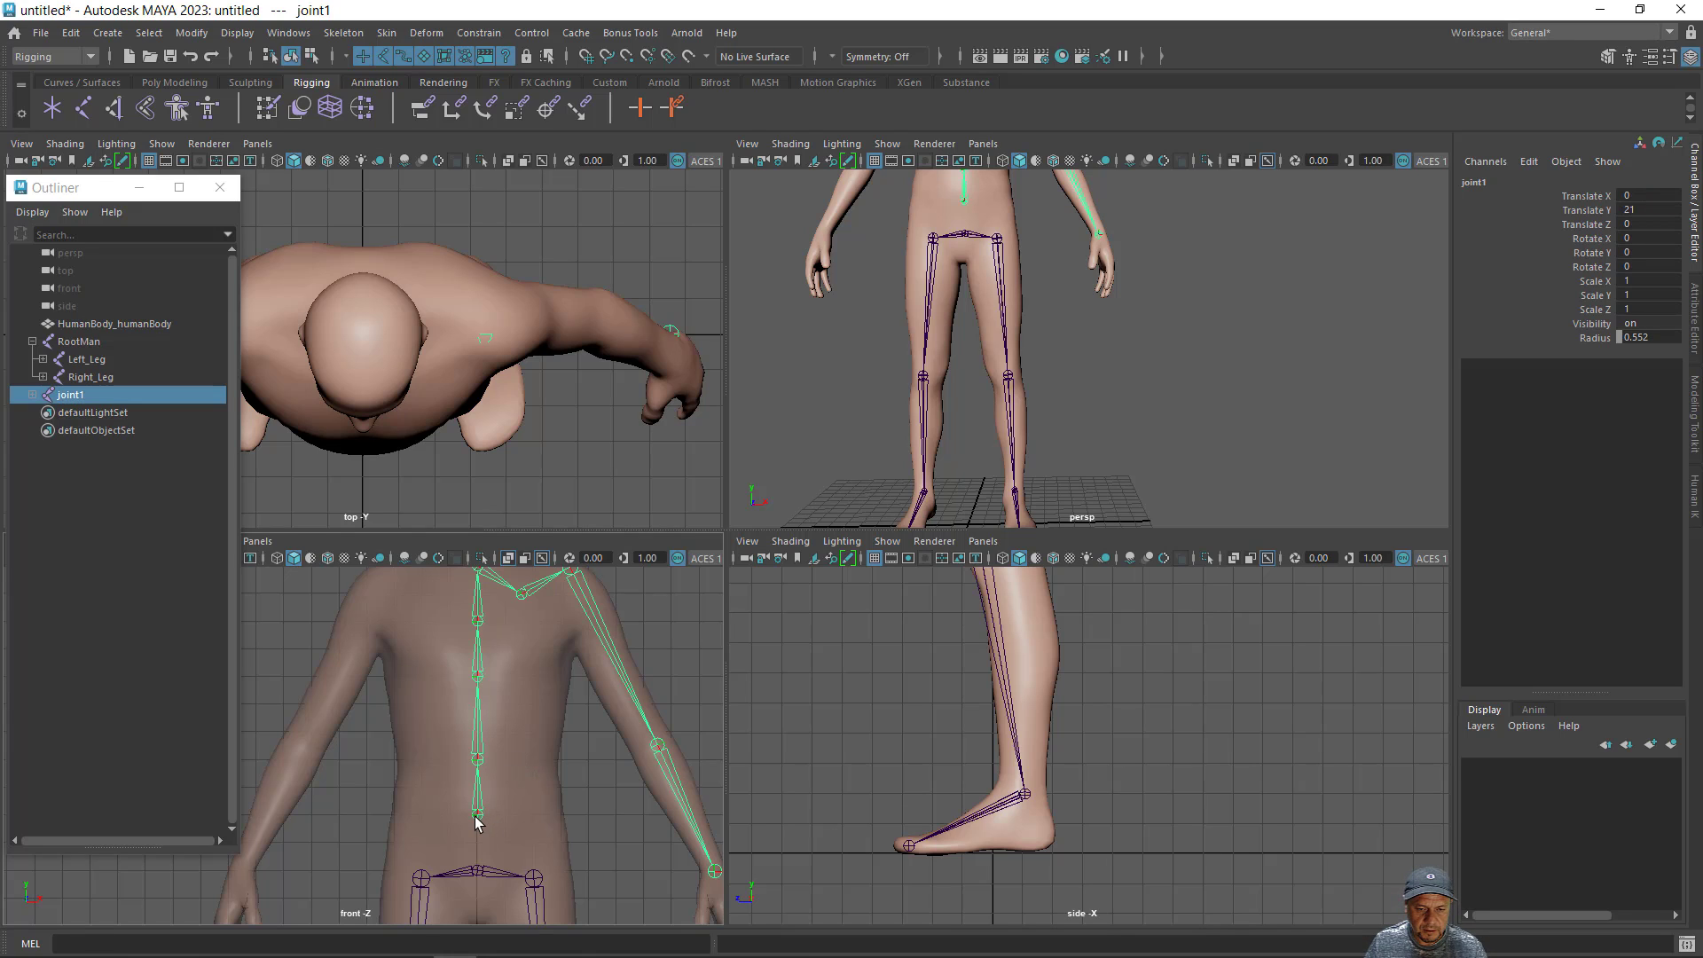
shift+click(478, 876)
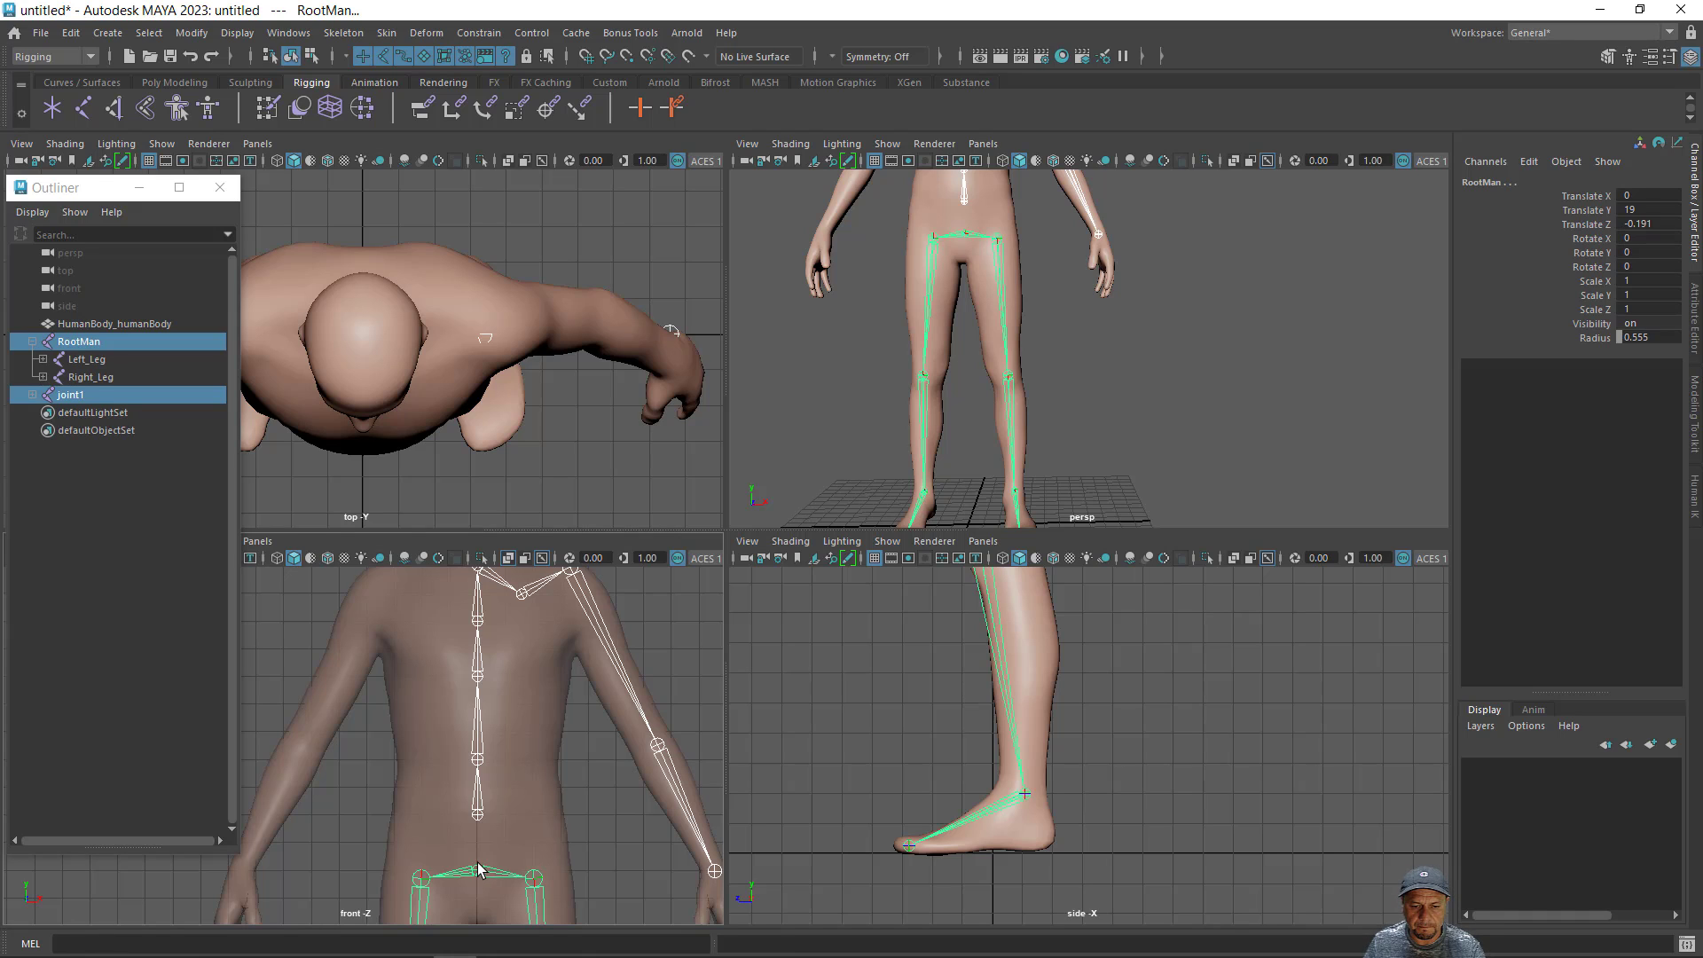
key(p)
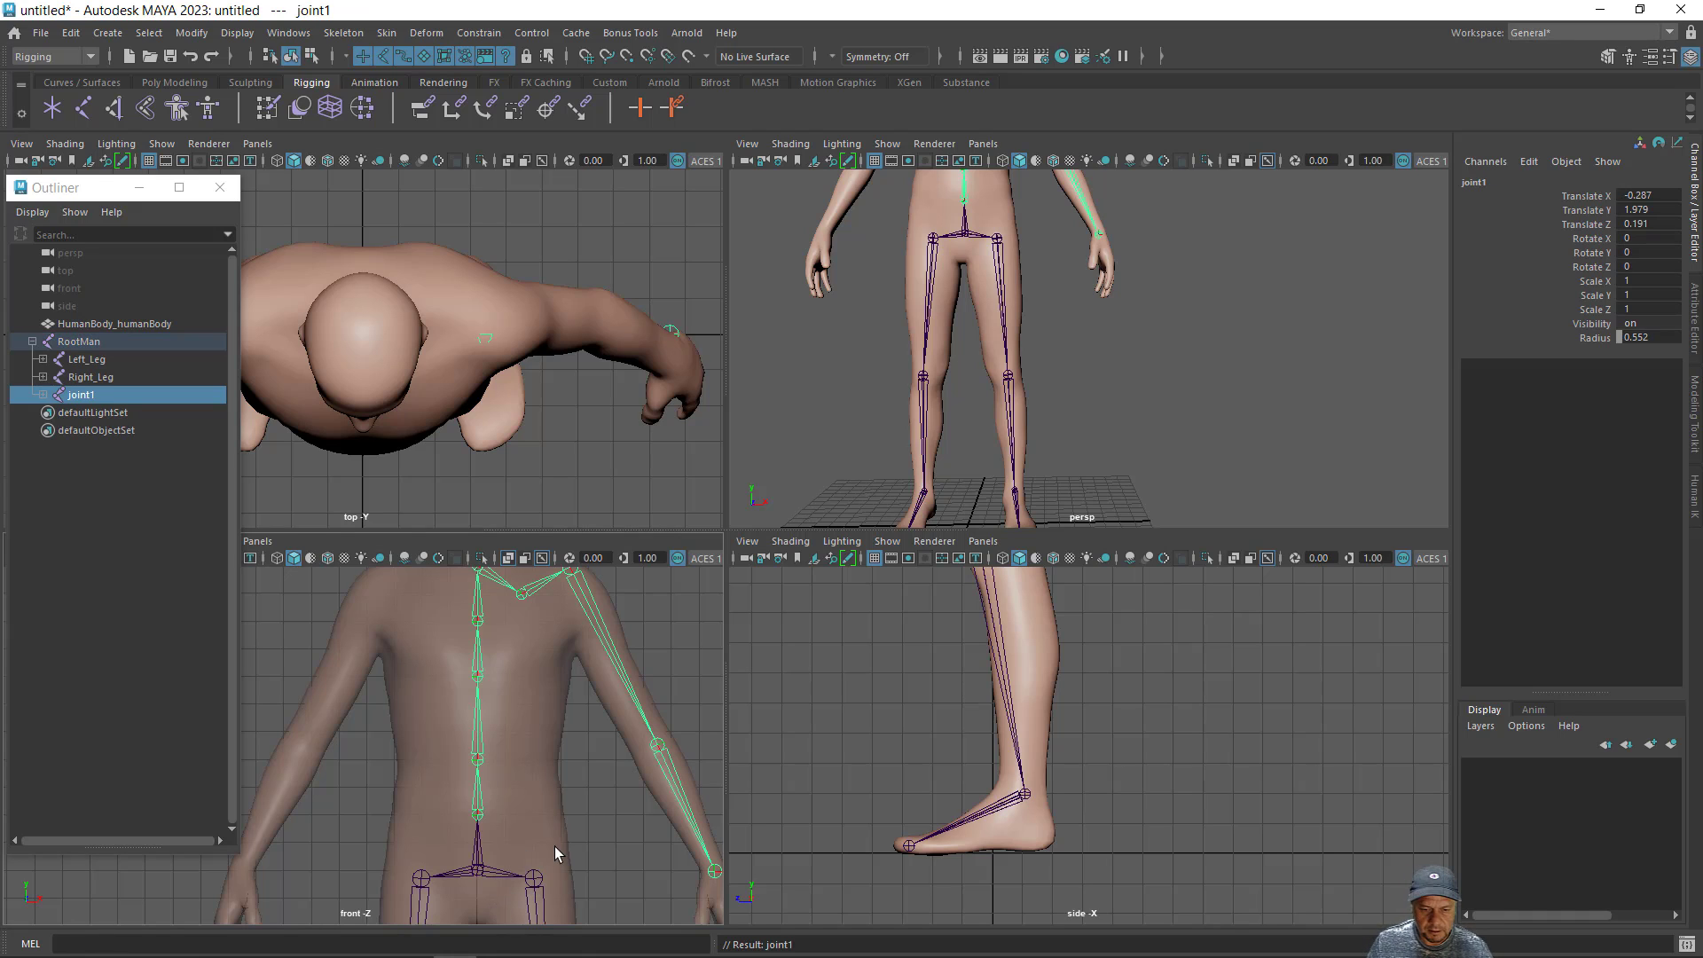
click(477, 872)
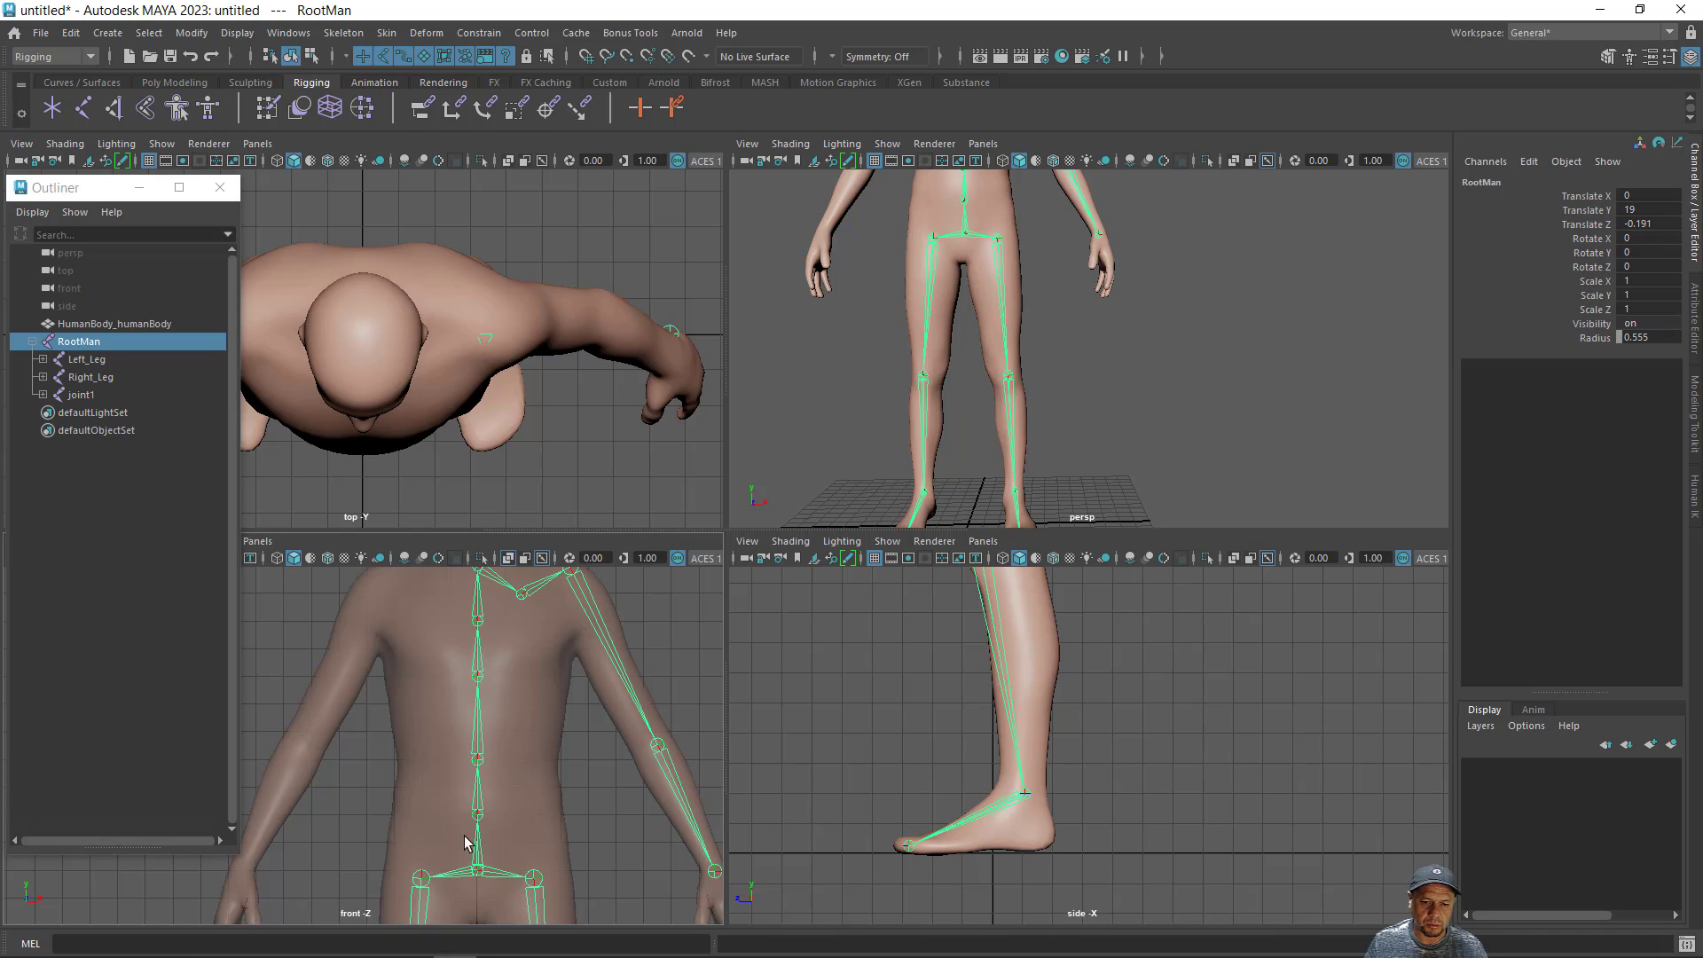
click(477, 759)
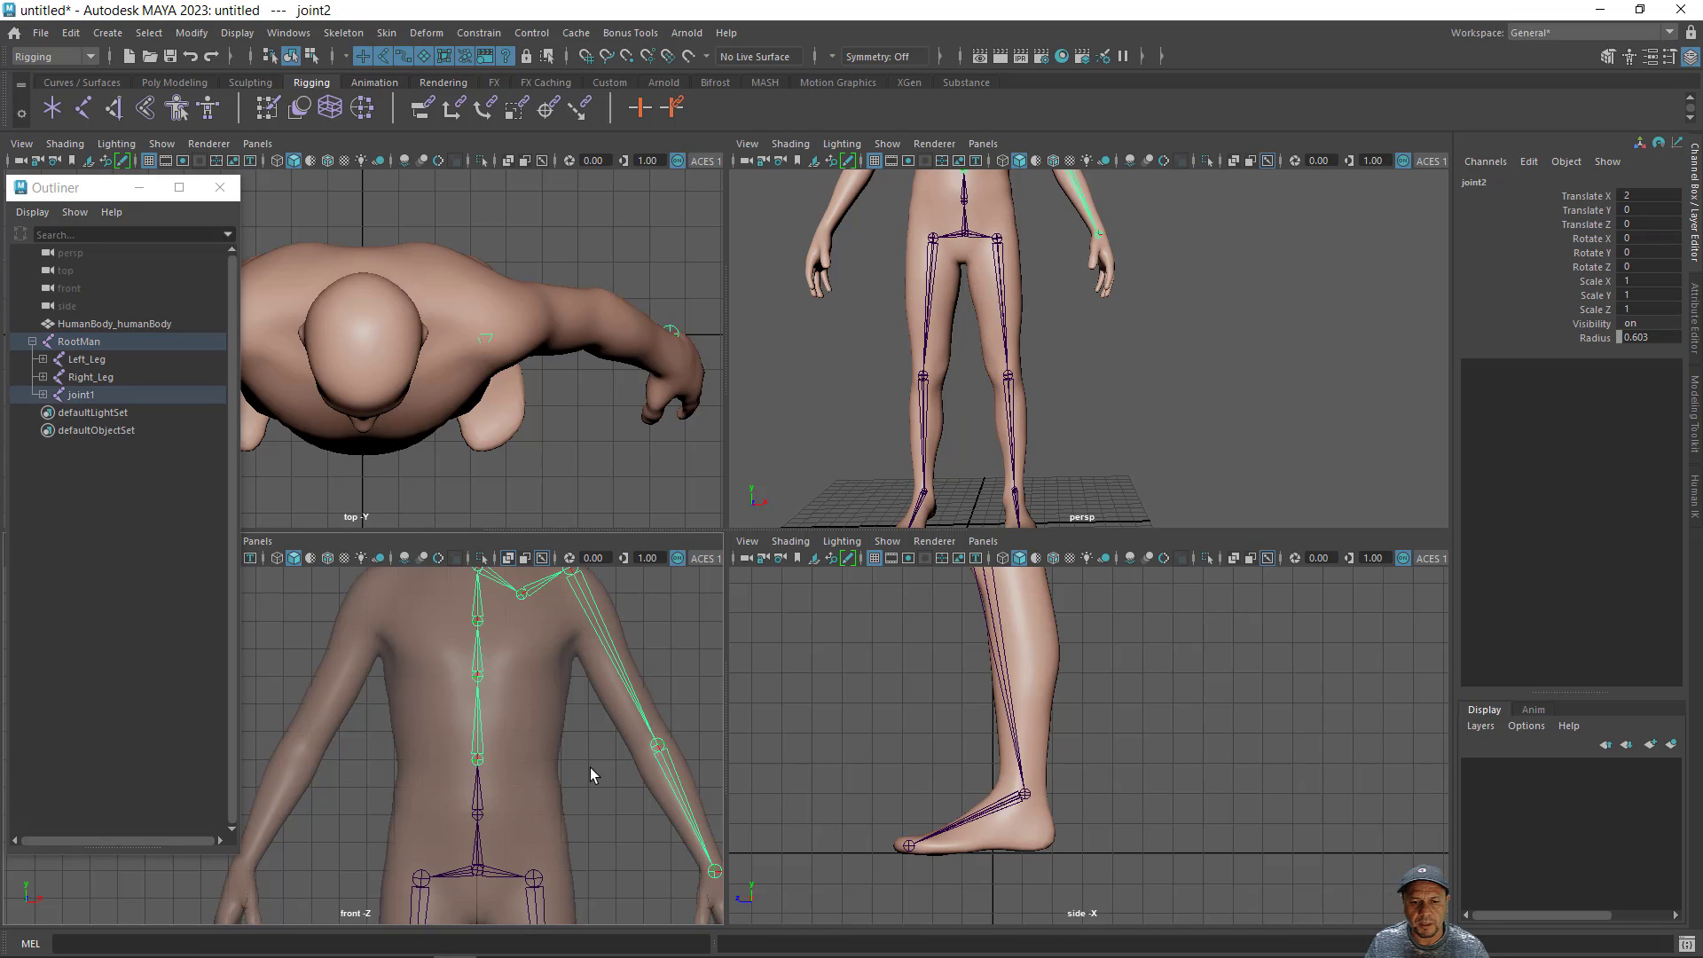
- Rename the spine's lowest joint, directly under RootMan, as Back_a
click(478, 813)
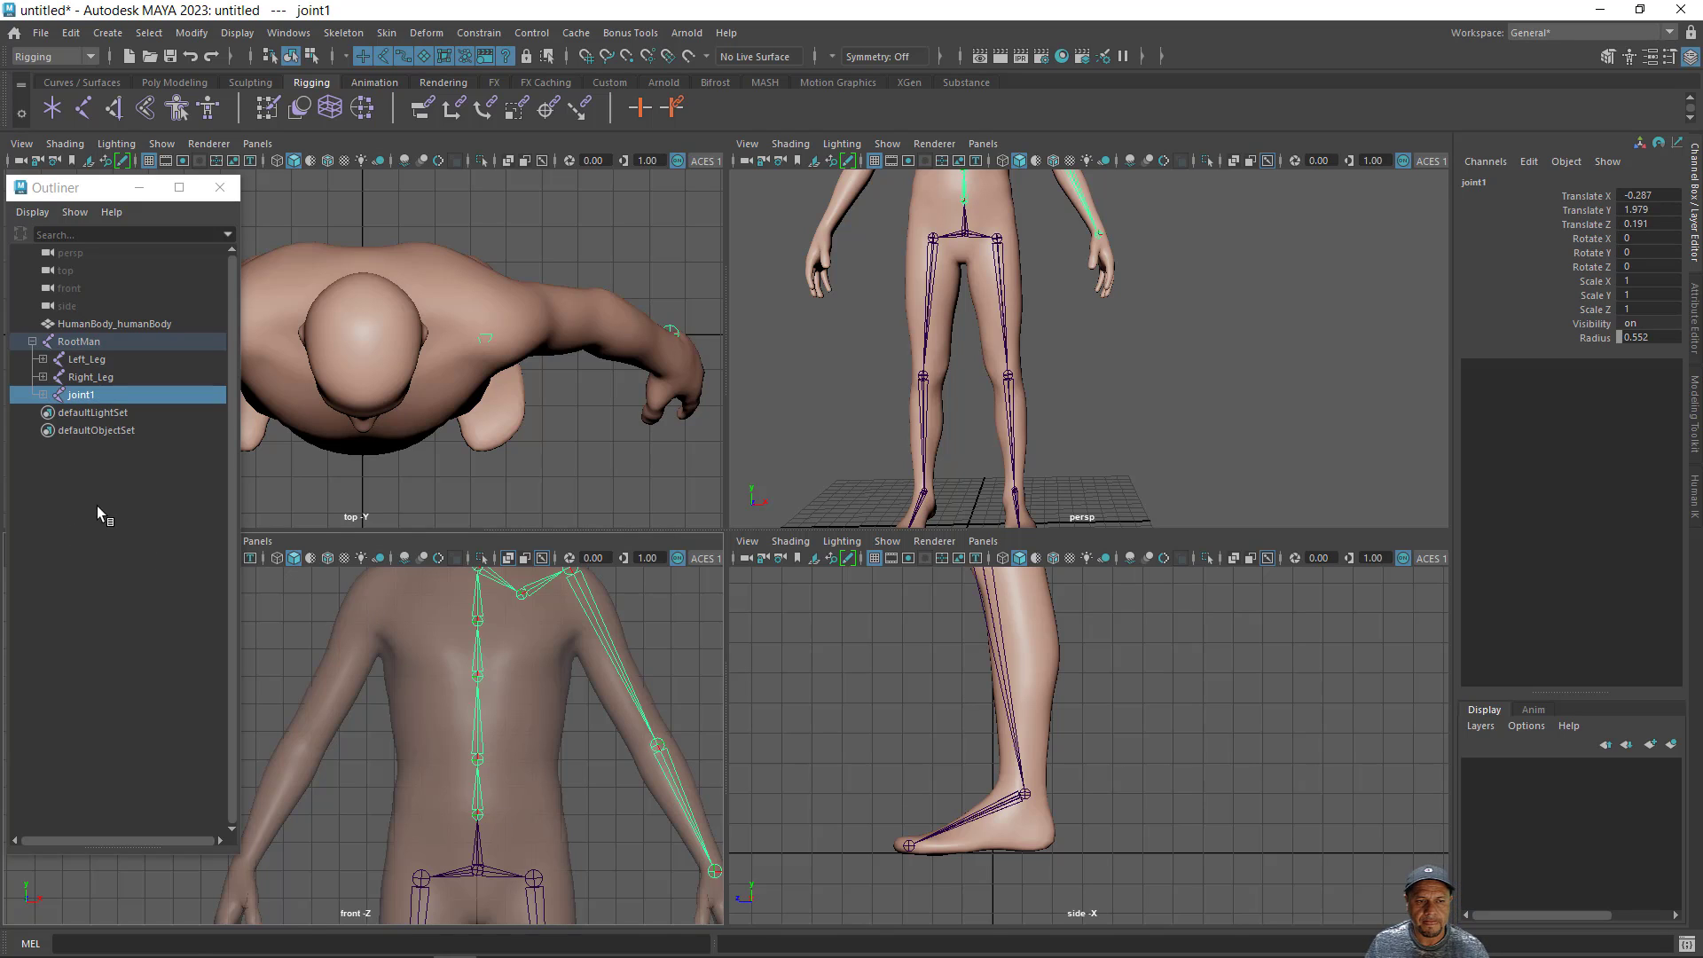
click(42, 396)
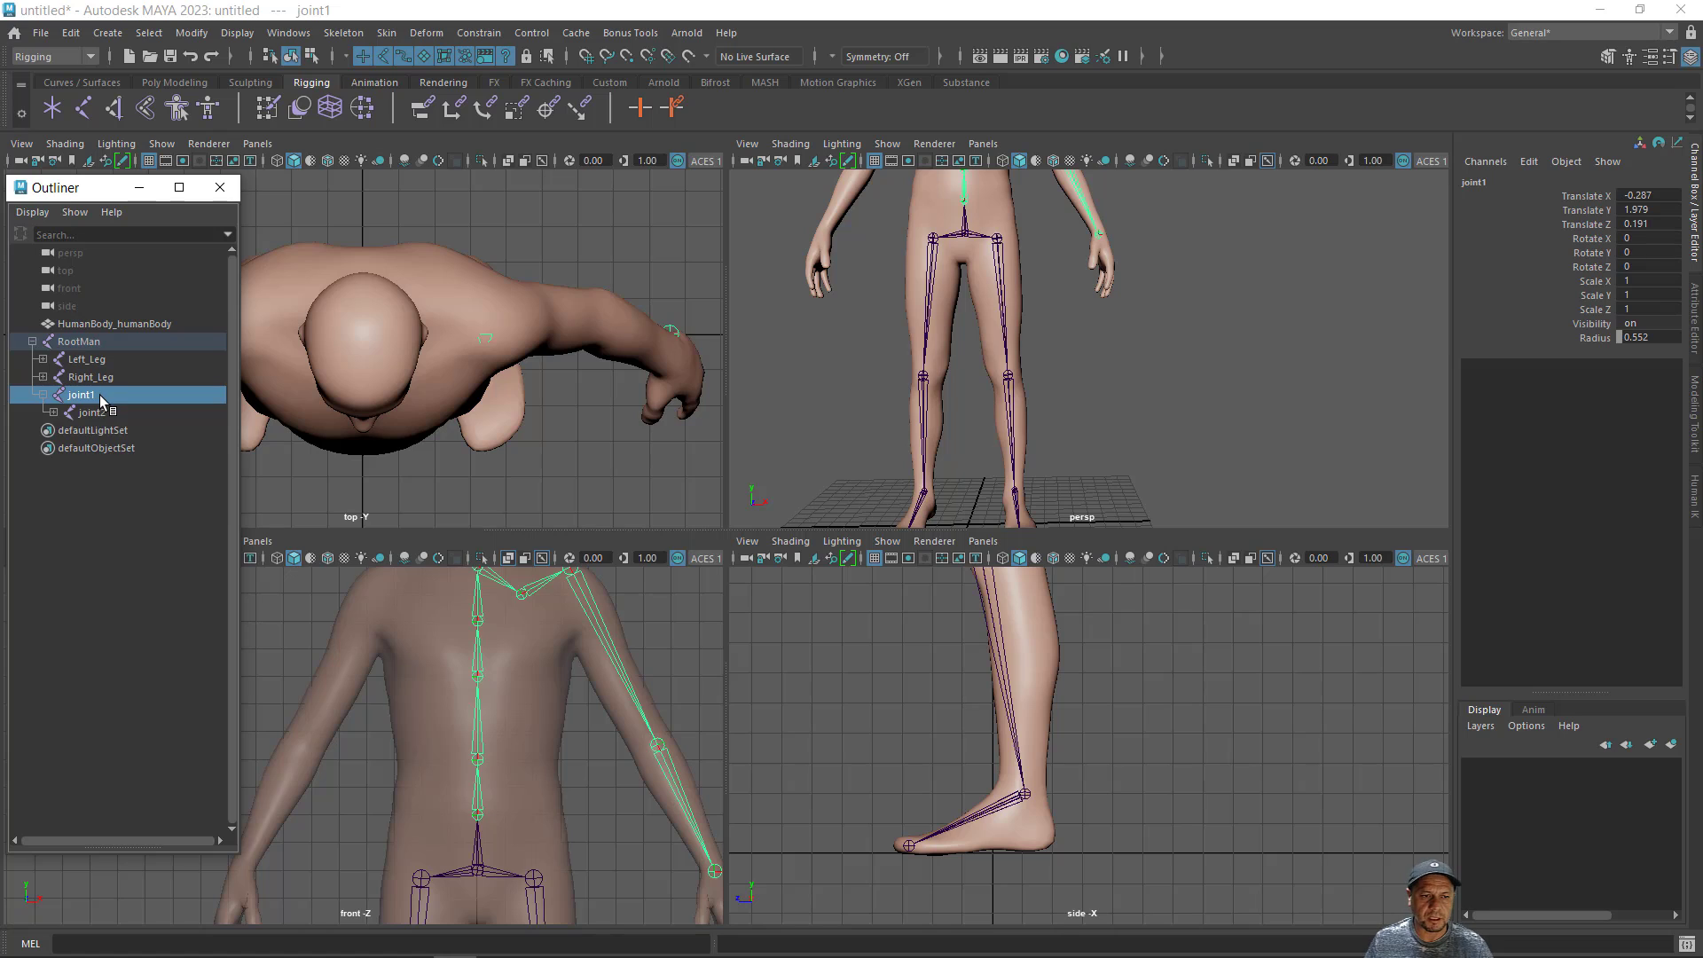
double_click(85, 397)
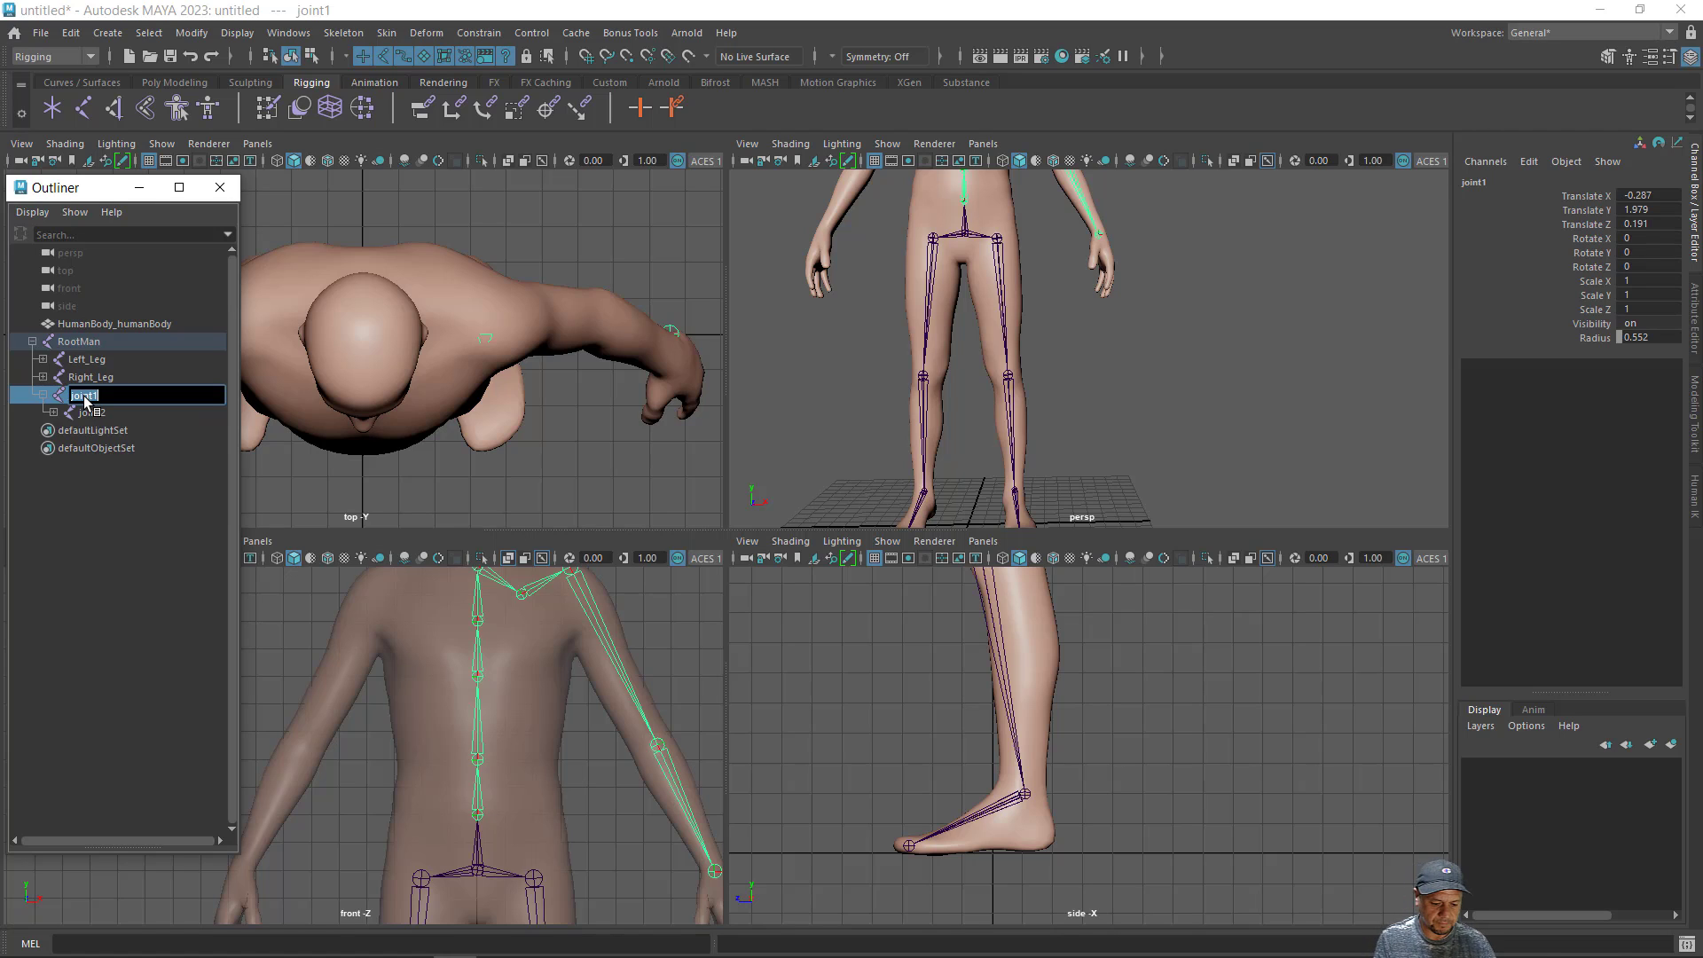
text(Back)
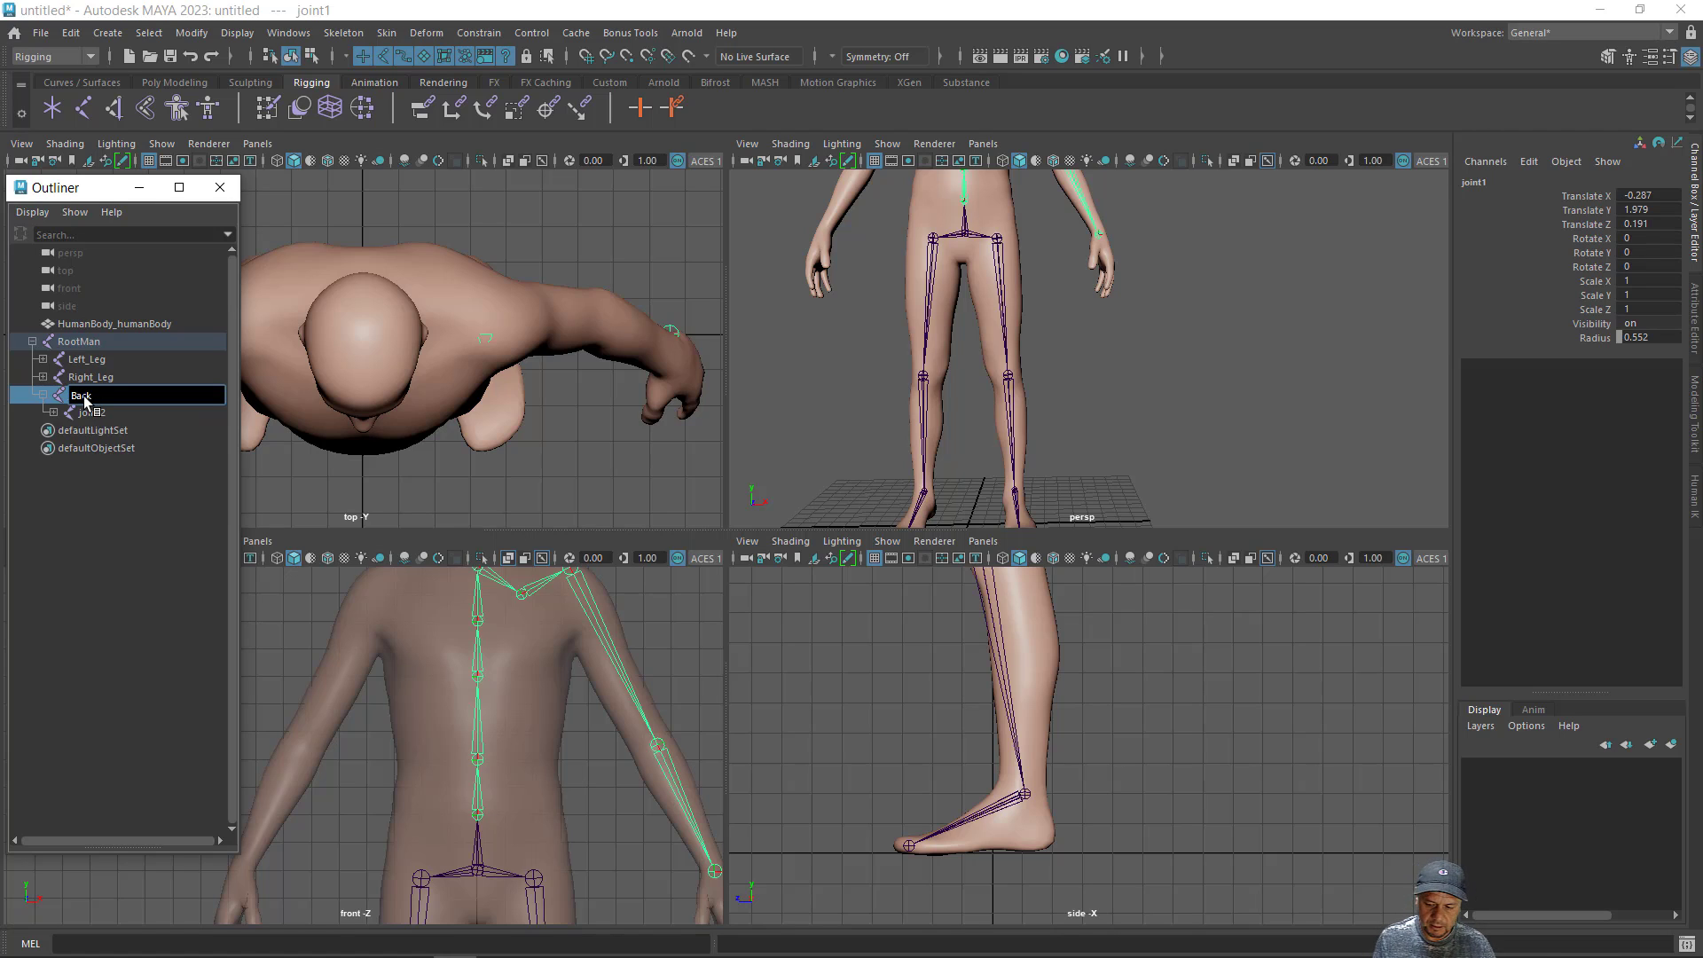
text(_a)
key(Return)
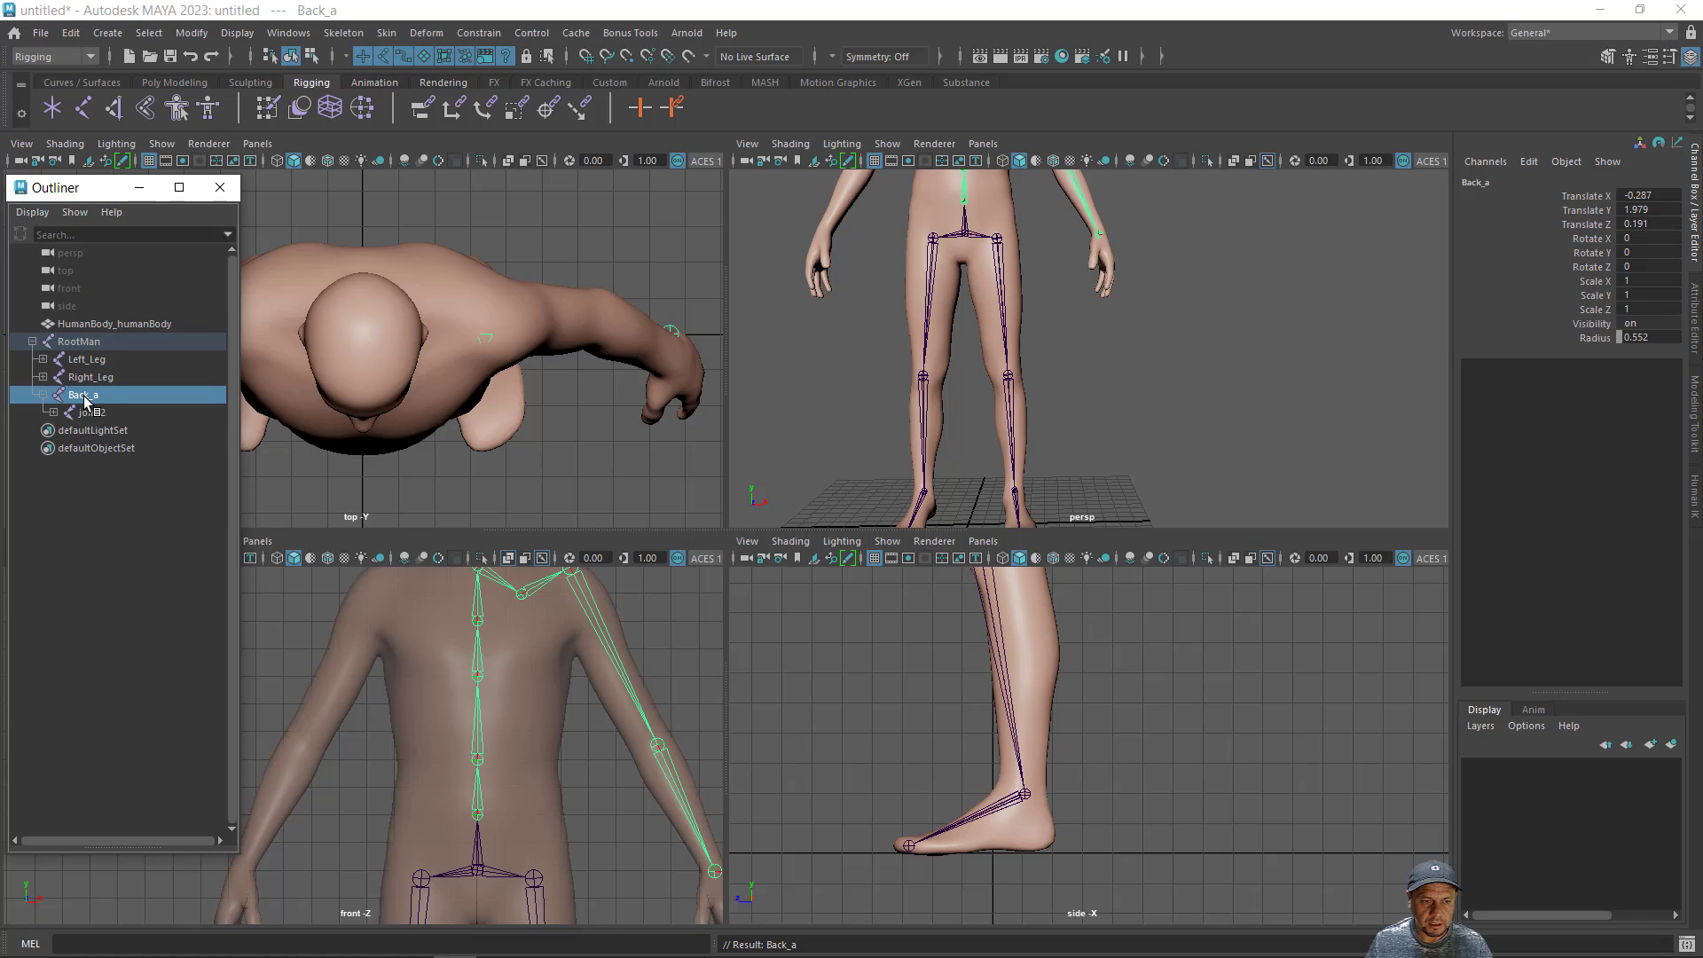
- Rename the second spine joint, the child of Back_a, as Back_b
click(89, 414)
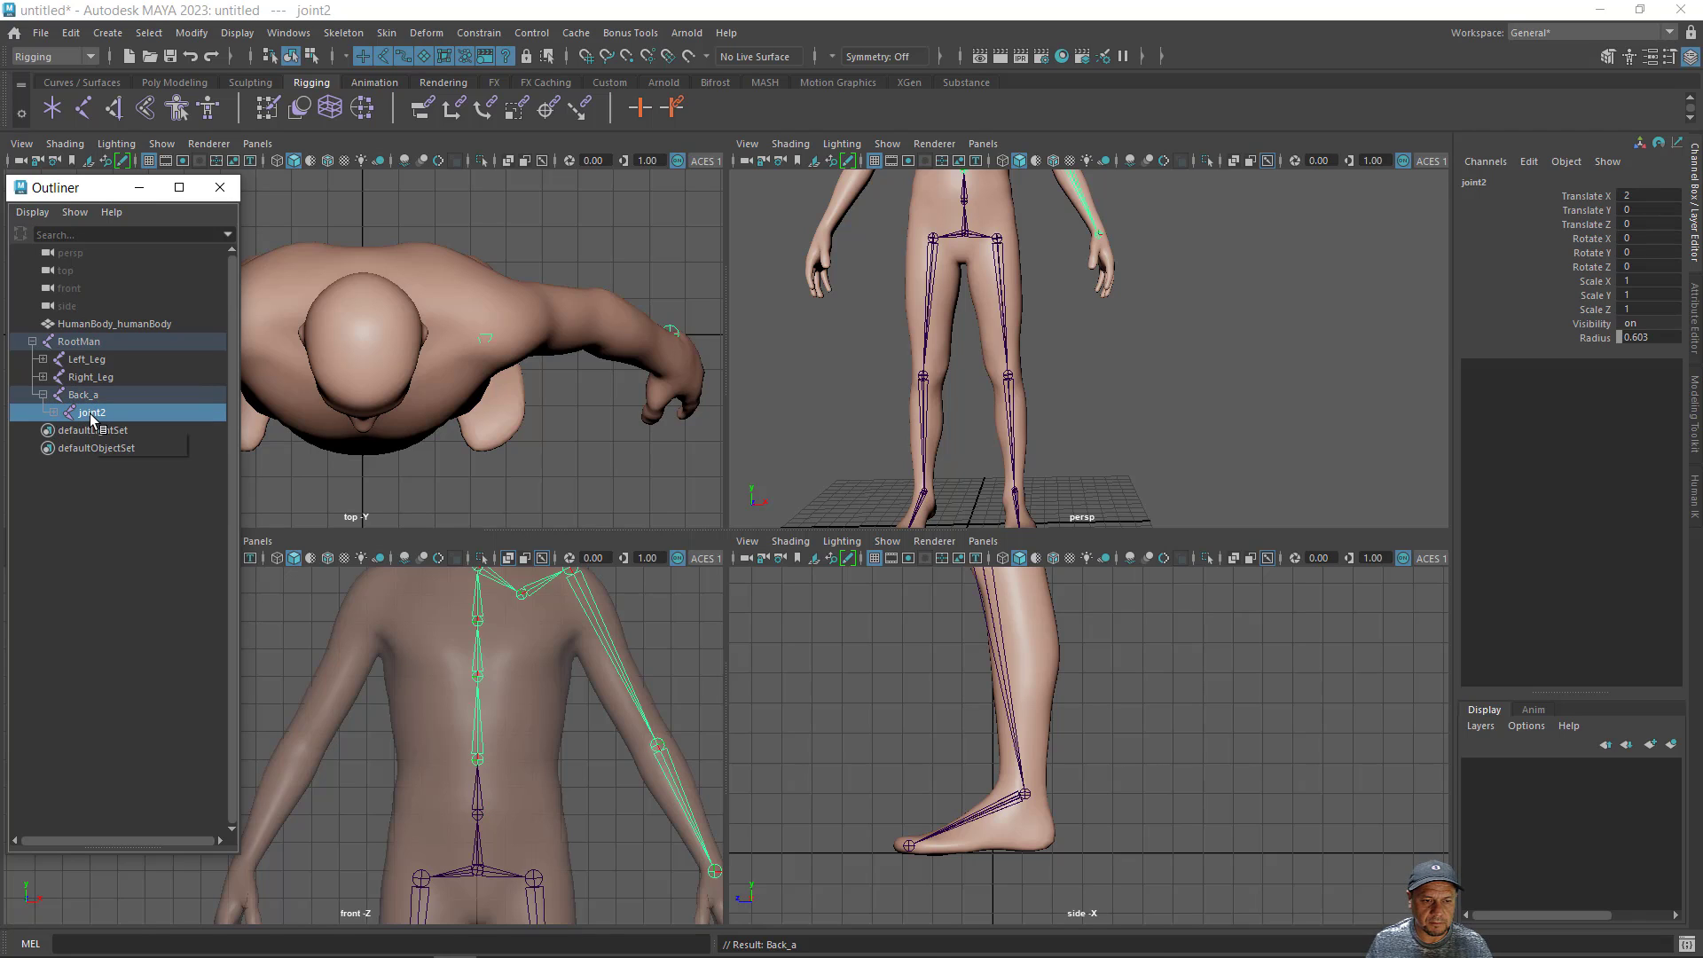
double_click(89, 413)
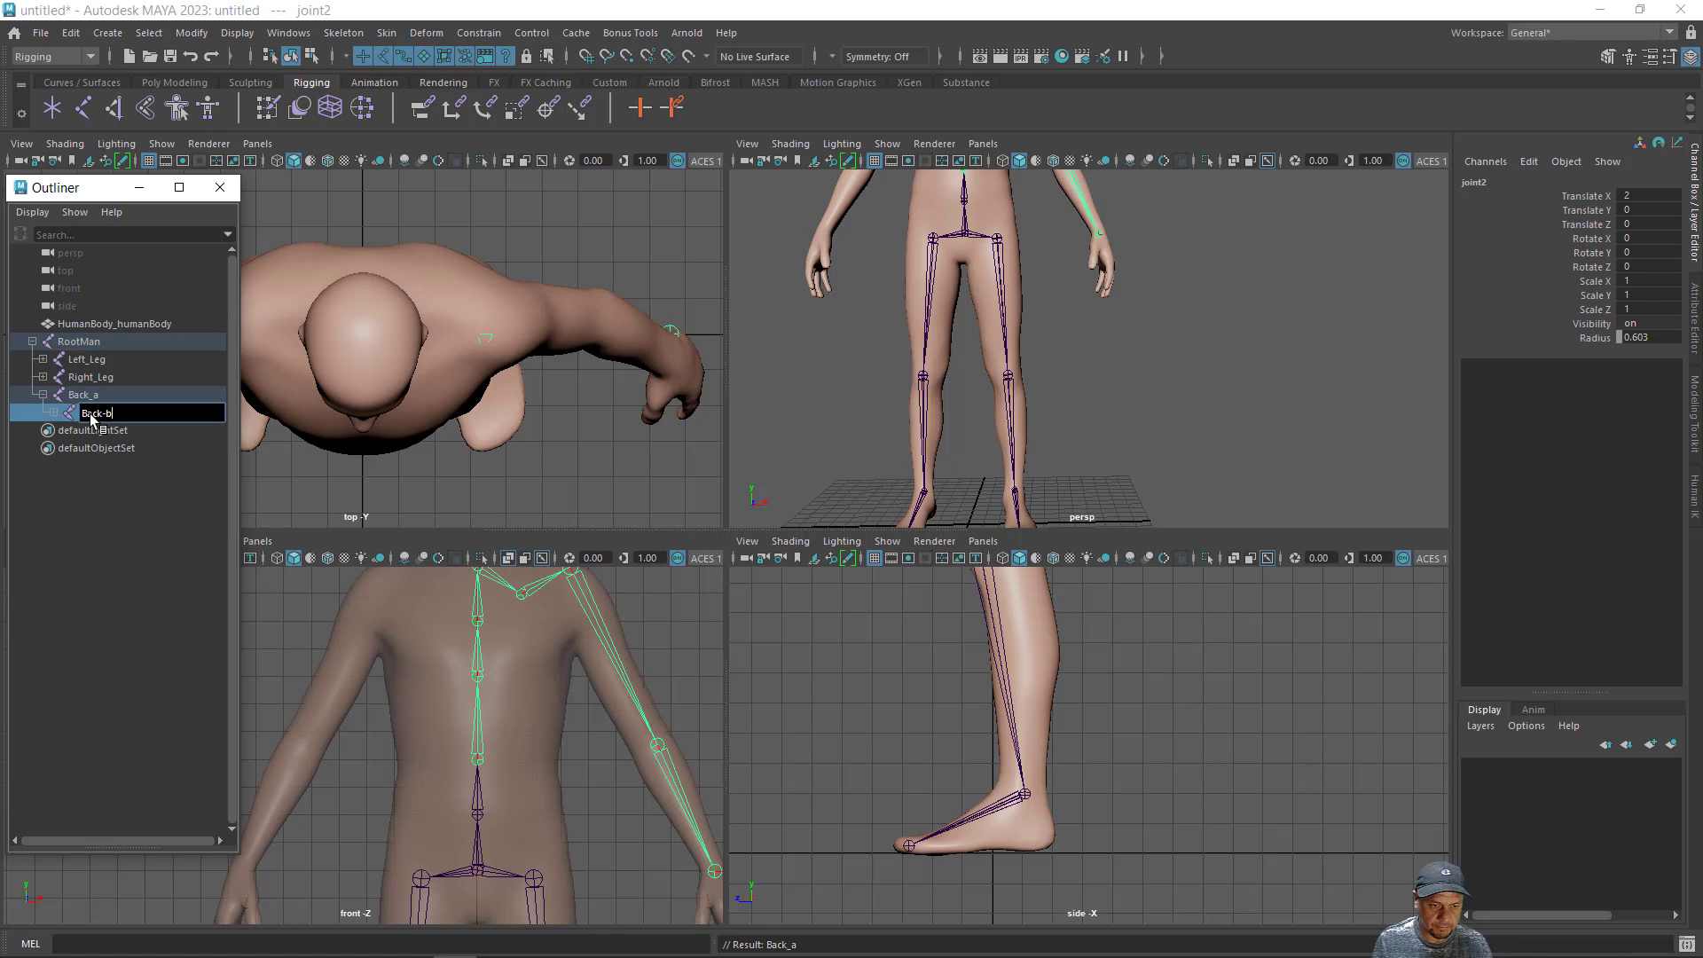
key(Return)
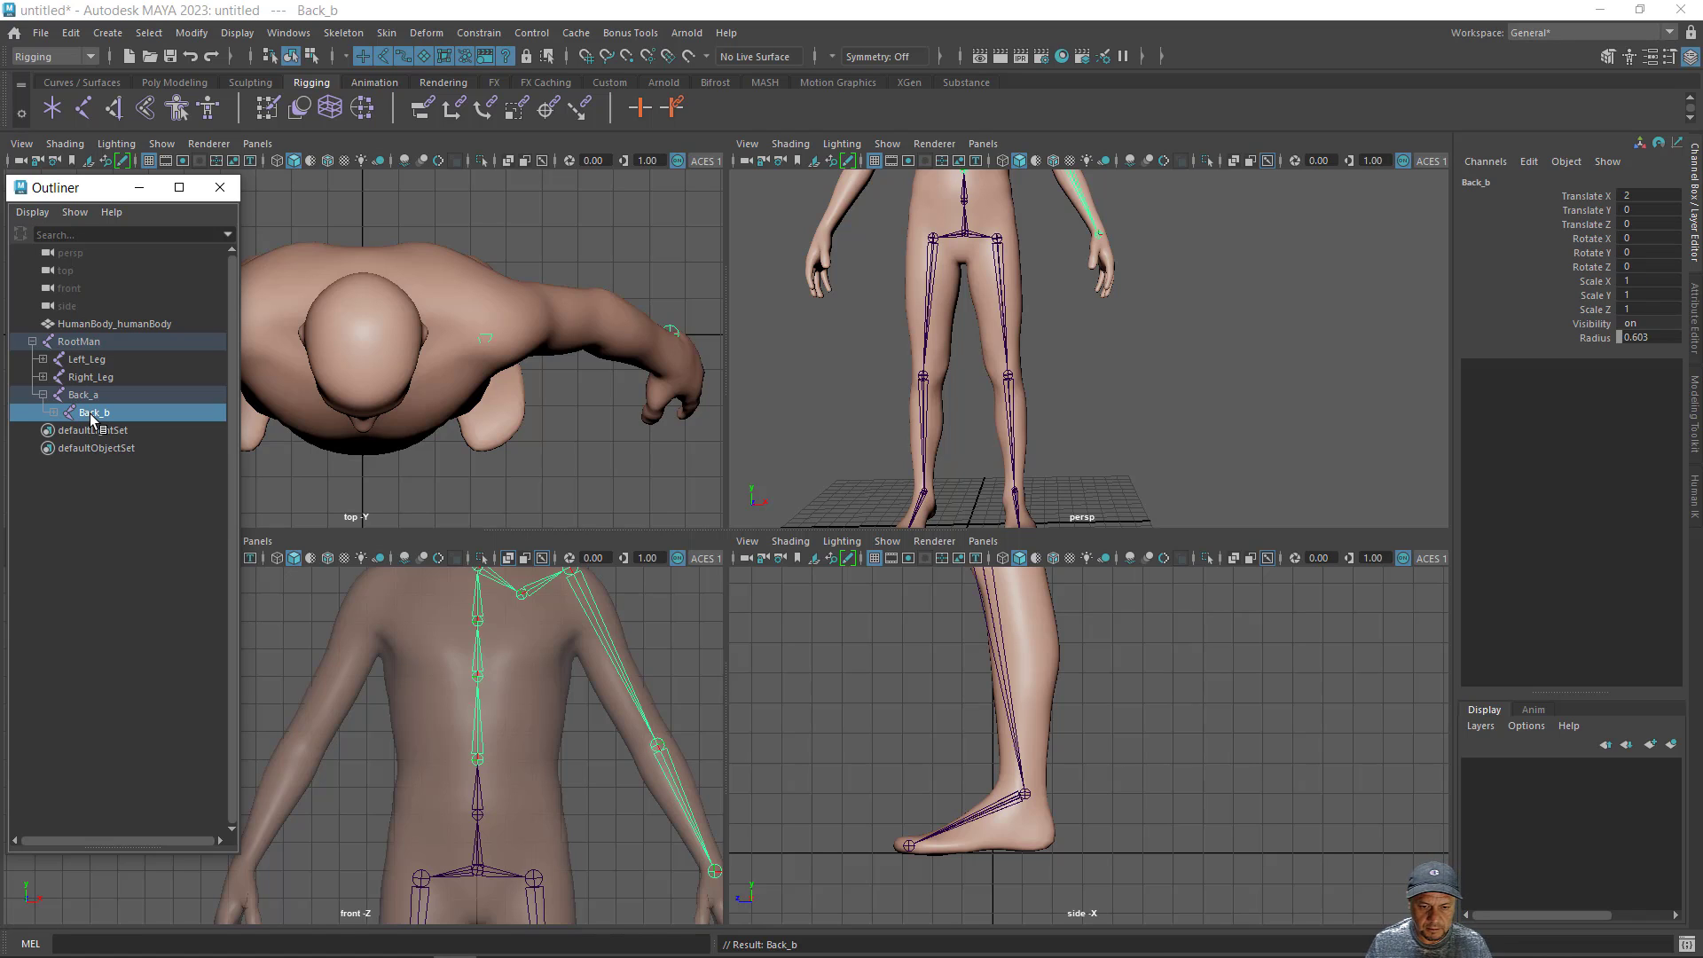
- Rename the third spine joint, the child of Back_b, as Back_c
click(52, 413)
click(85, 431)
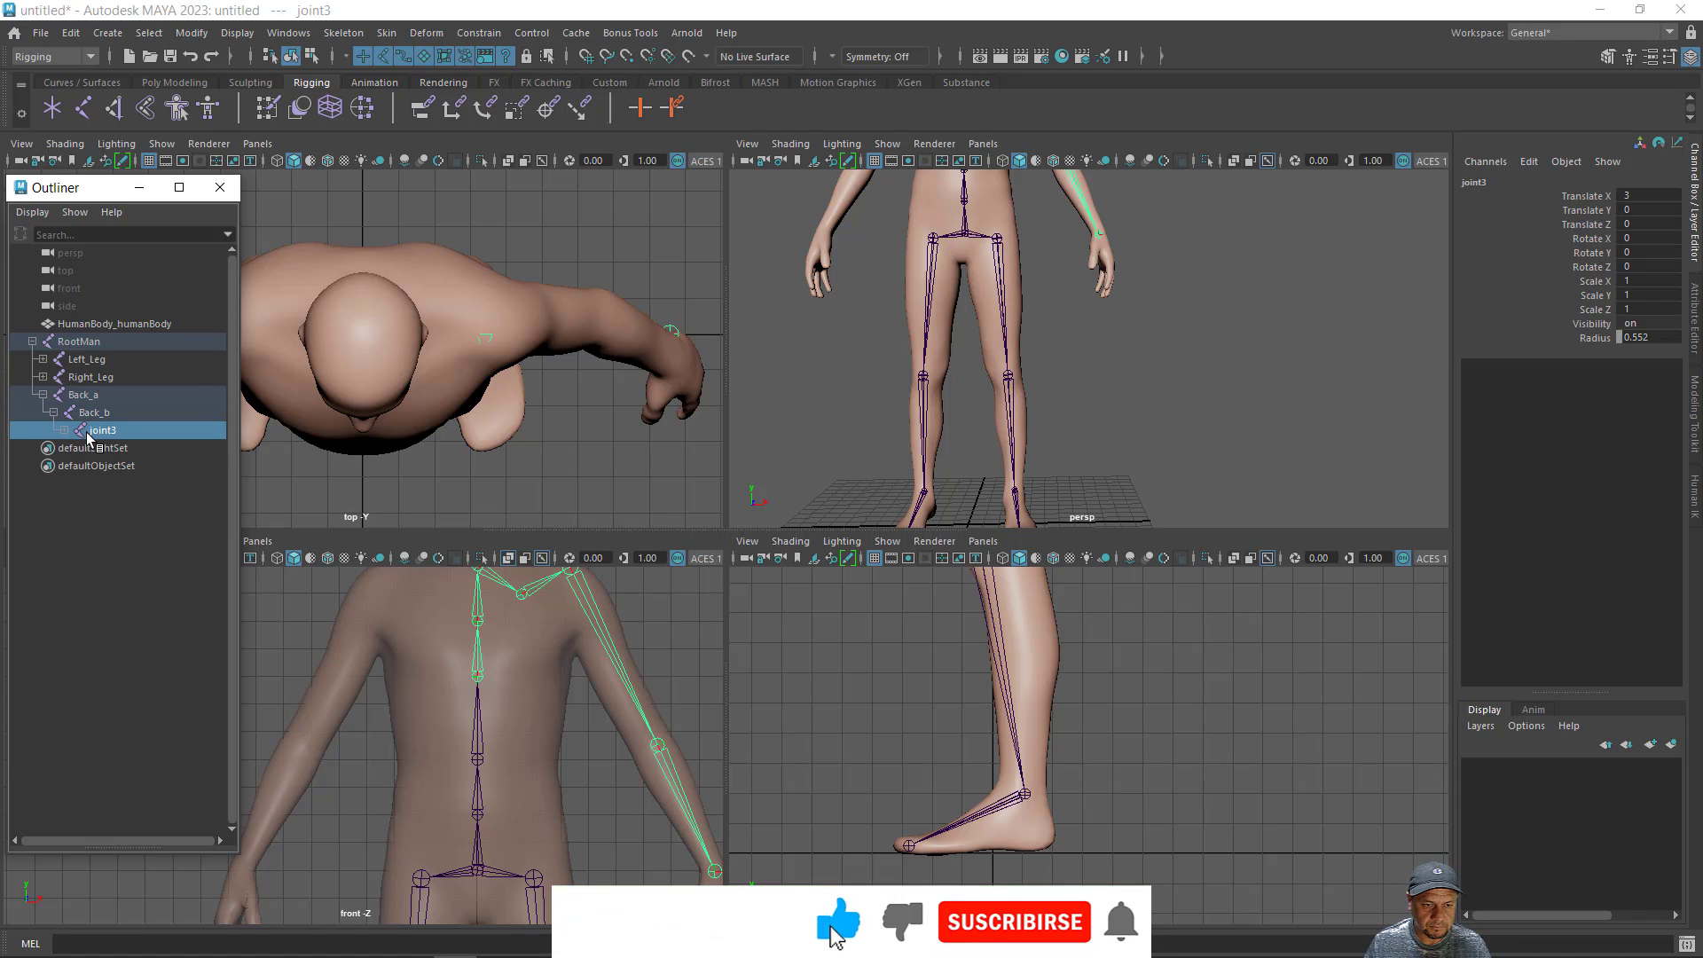
double_click(87, 431)
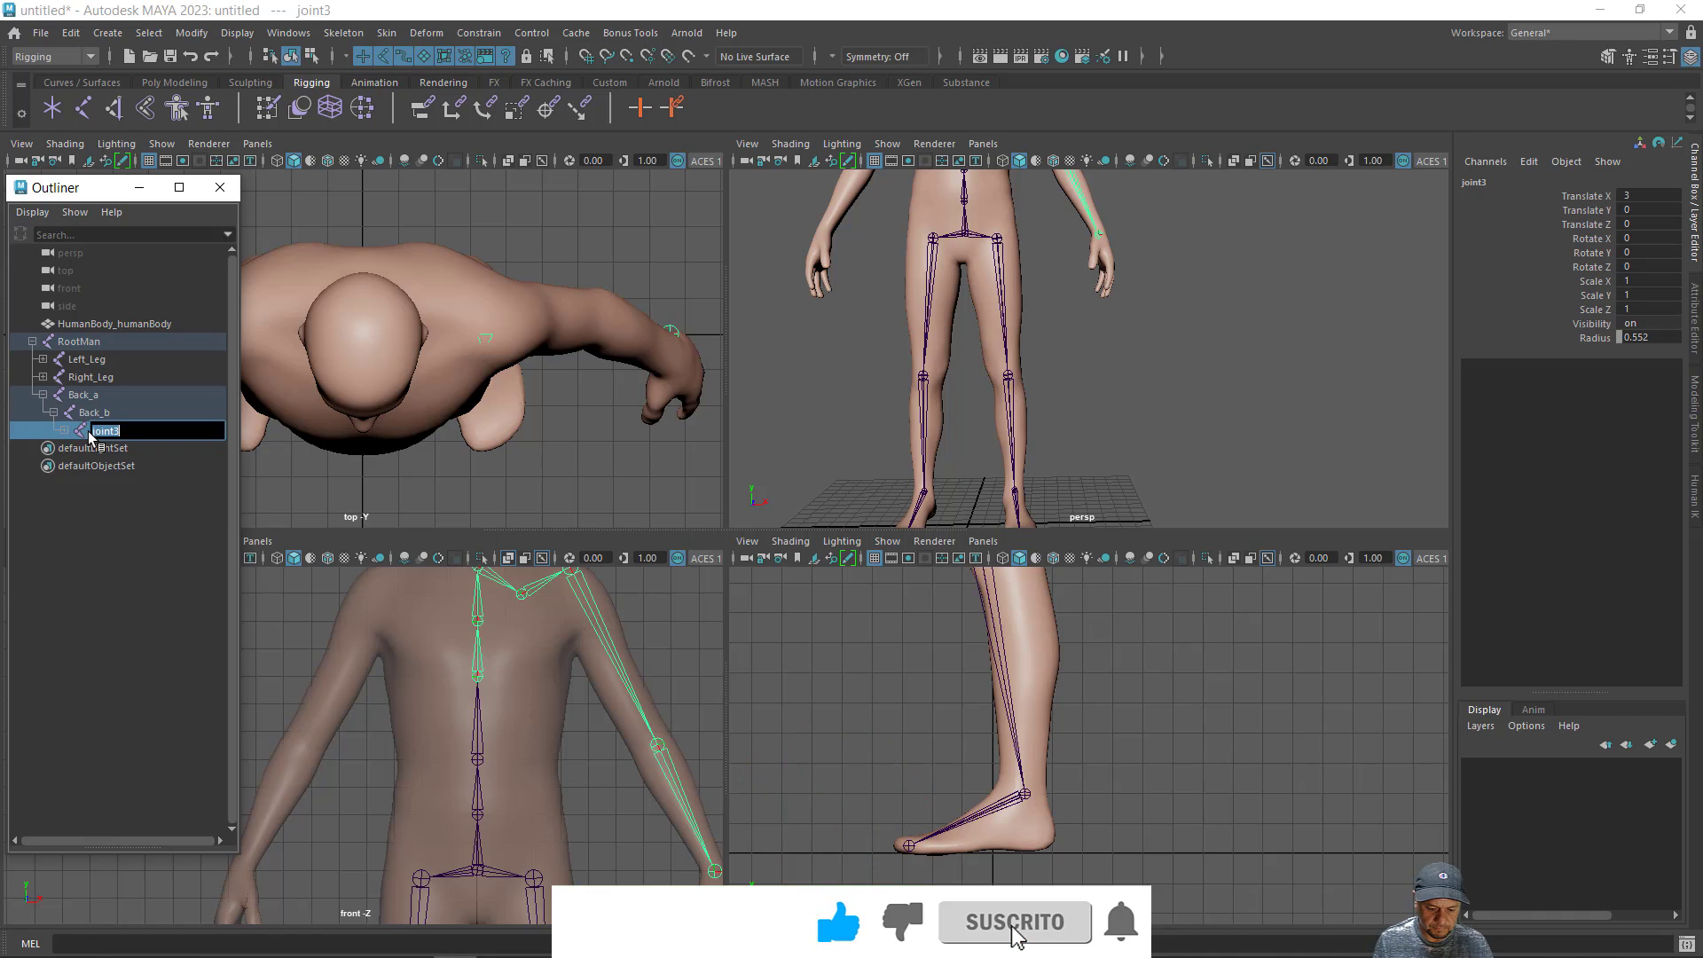
text(Bac)
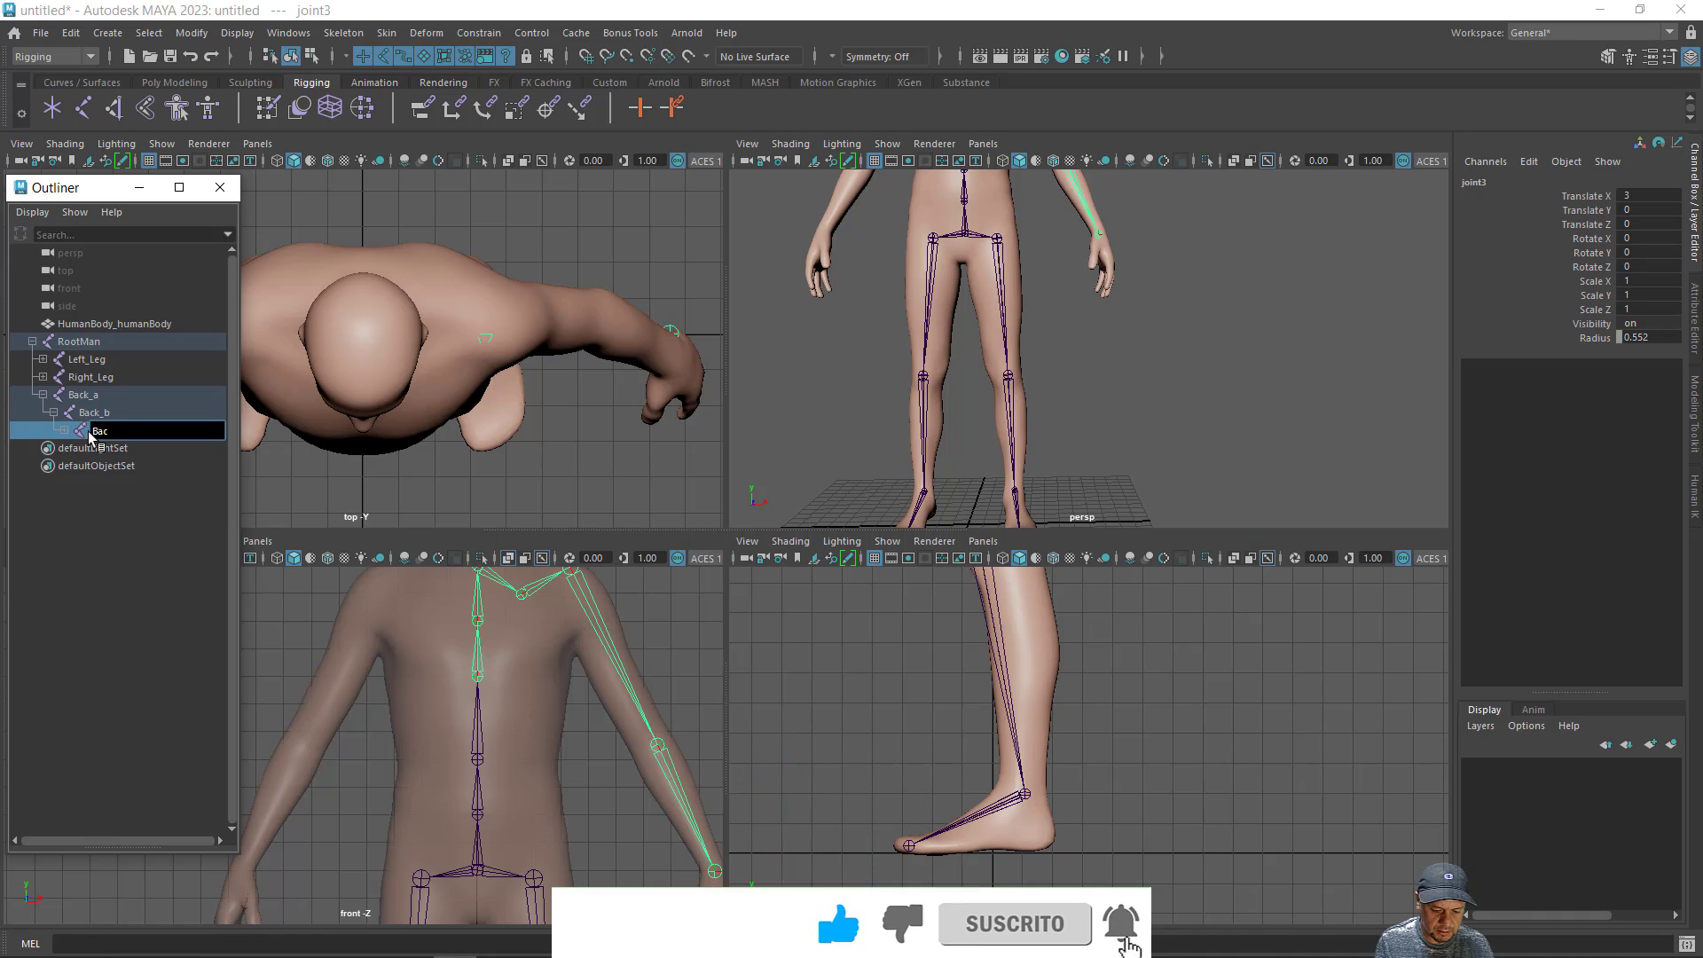
text(k_)
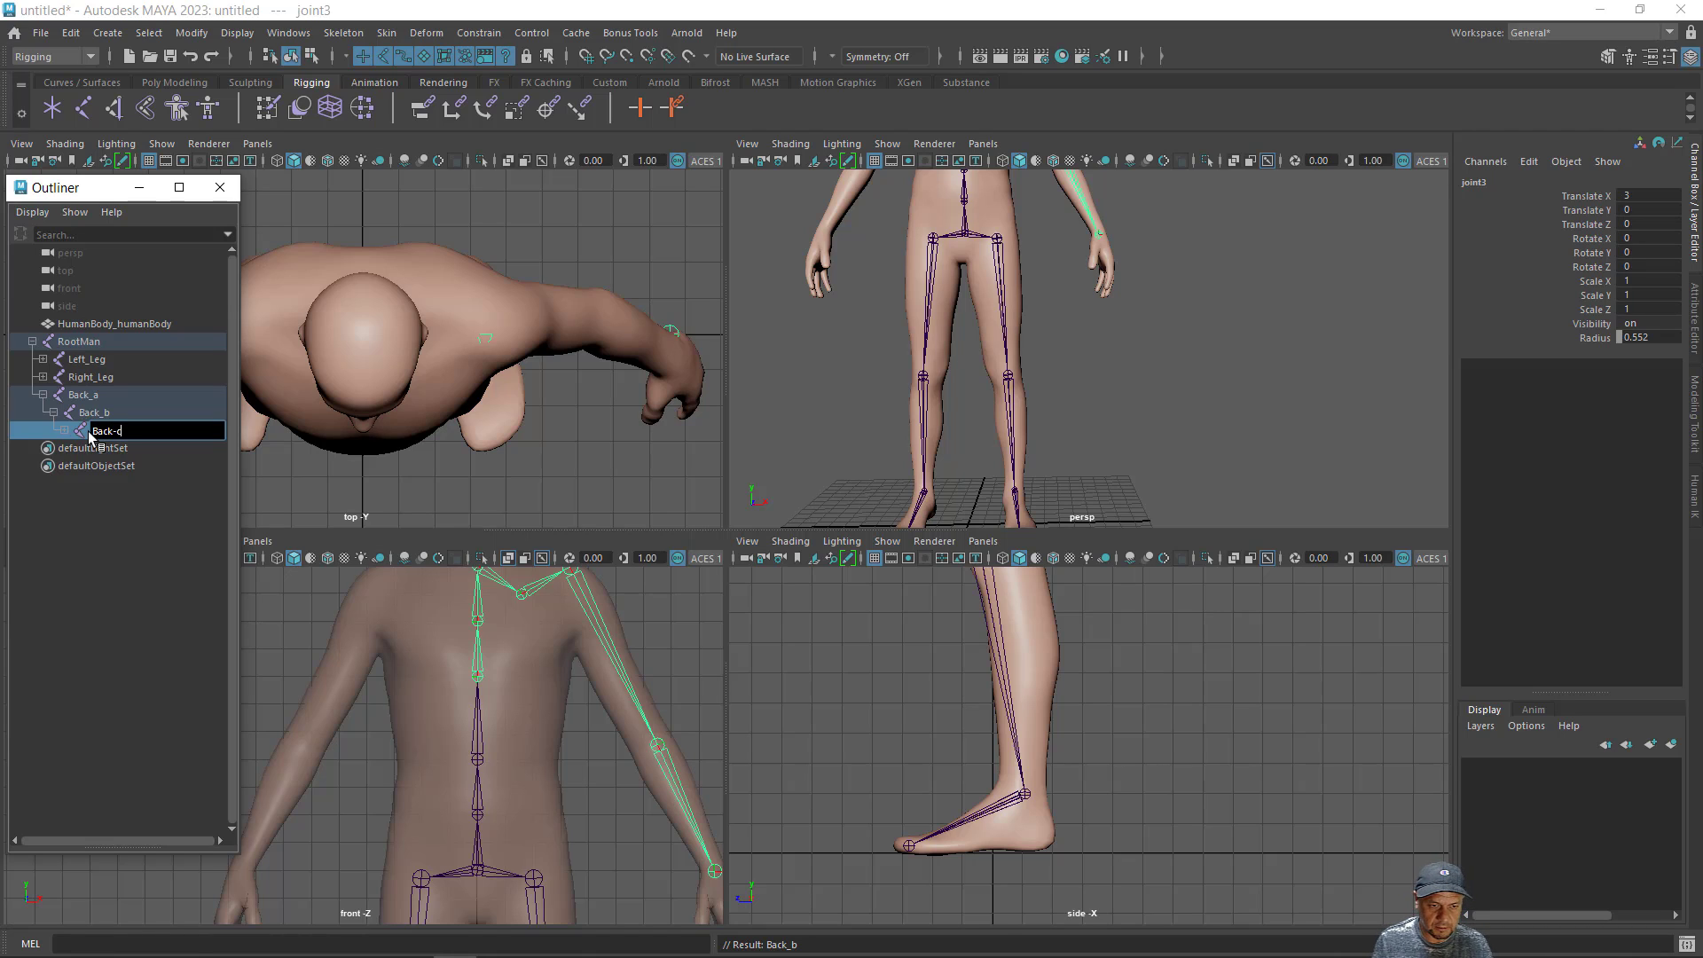
text(c)
key(Return)
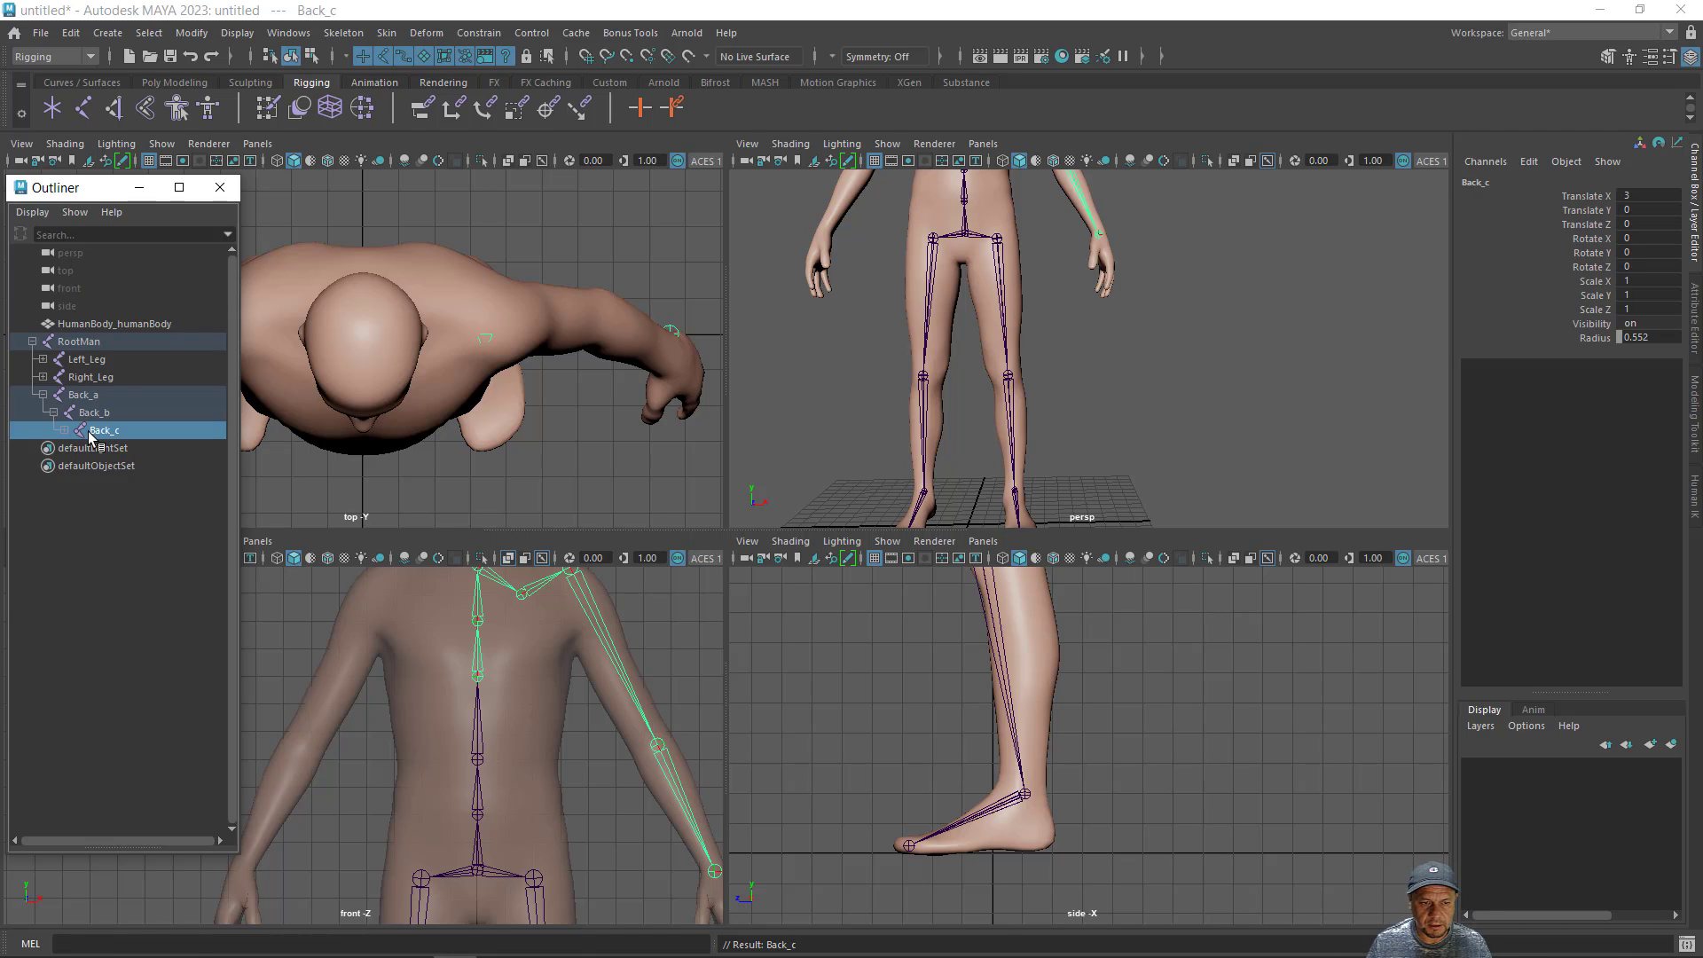
- Rename the fourth spine joint, the child of Back_c, as Back_d
click(65, 431)
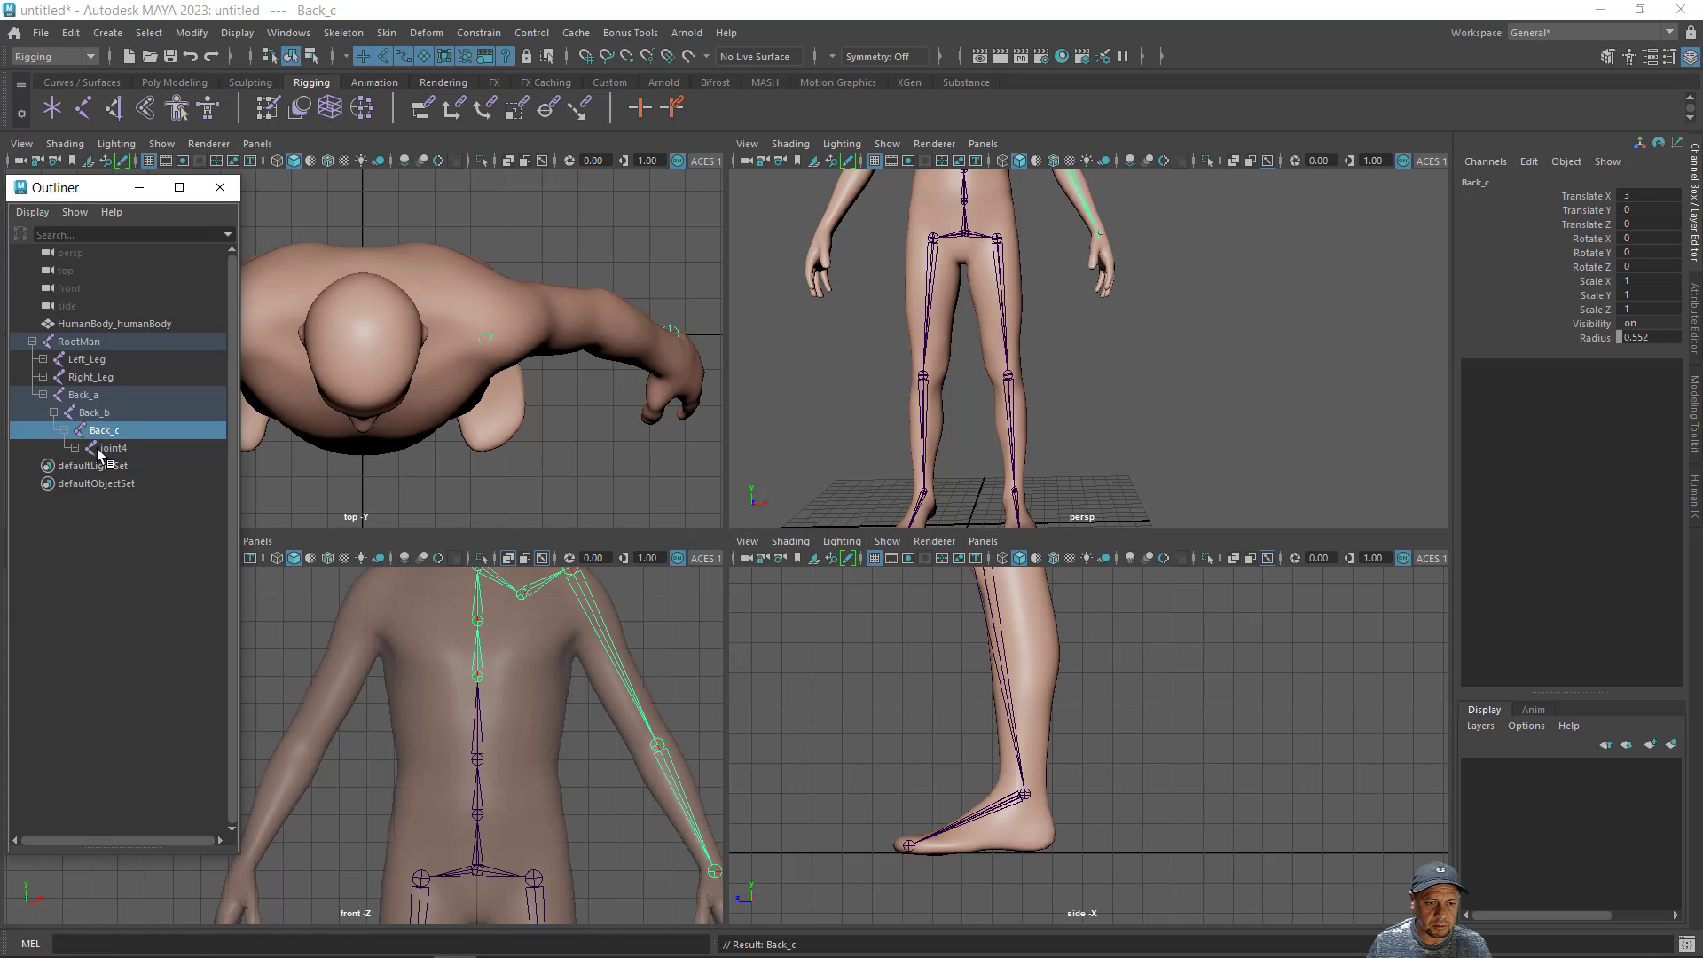
double_click(106, 449)
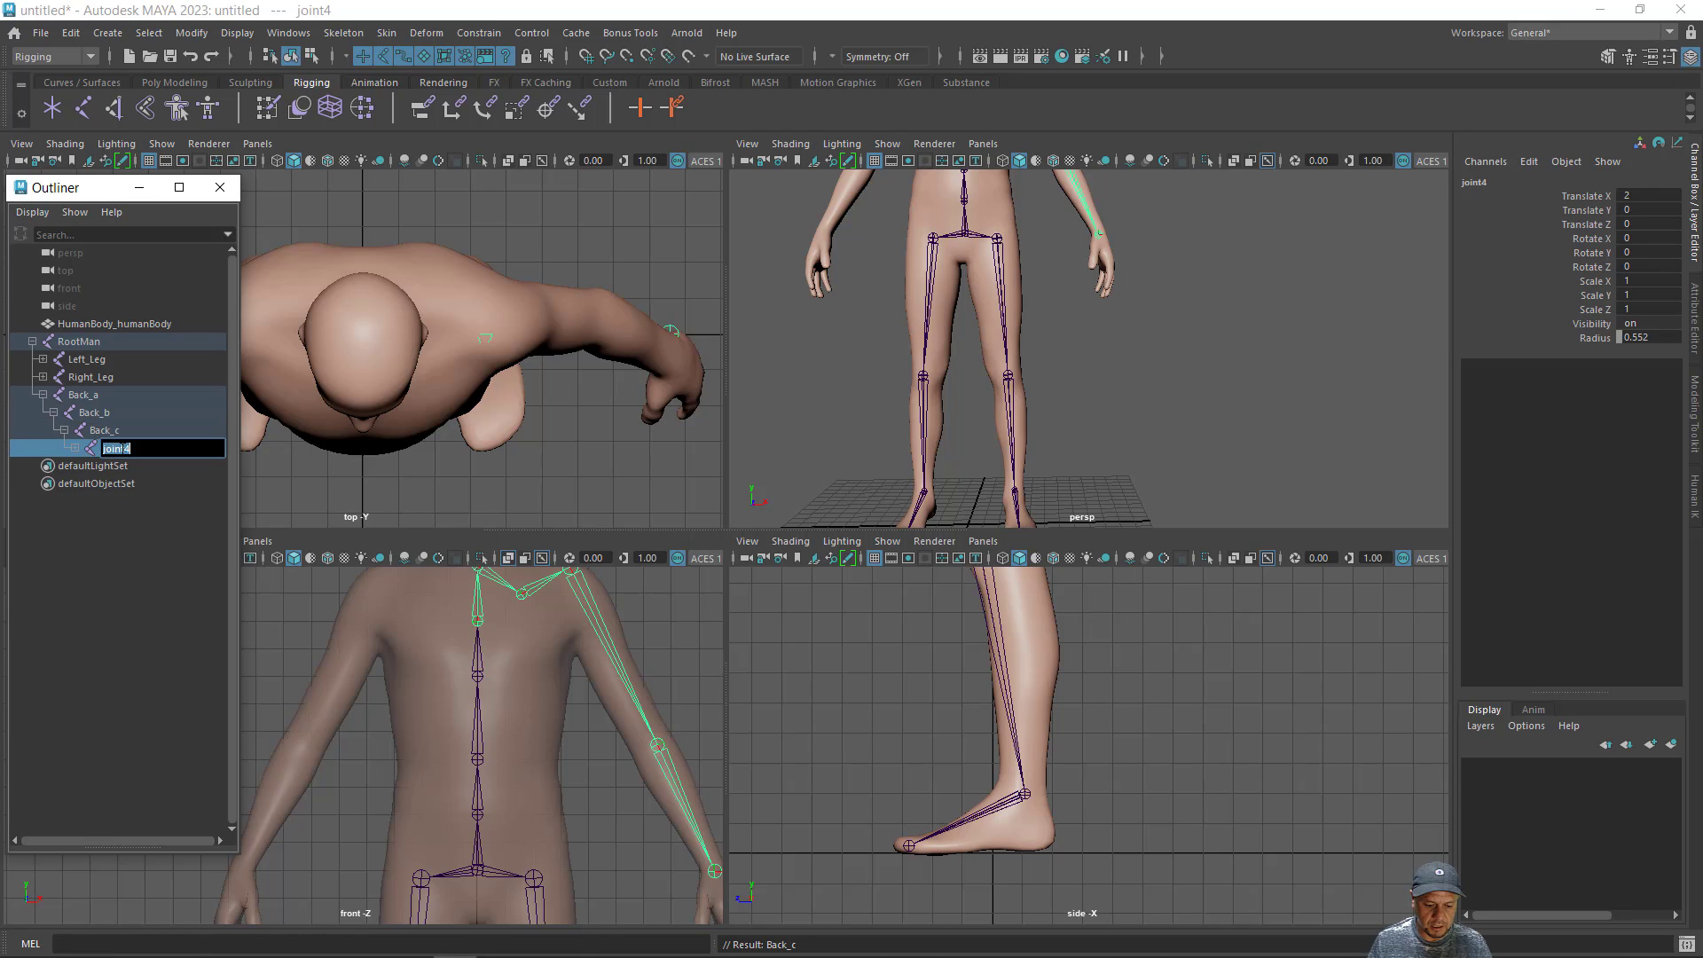
text(Back-d)
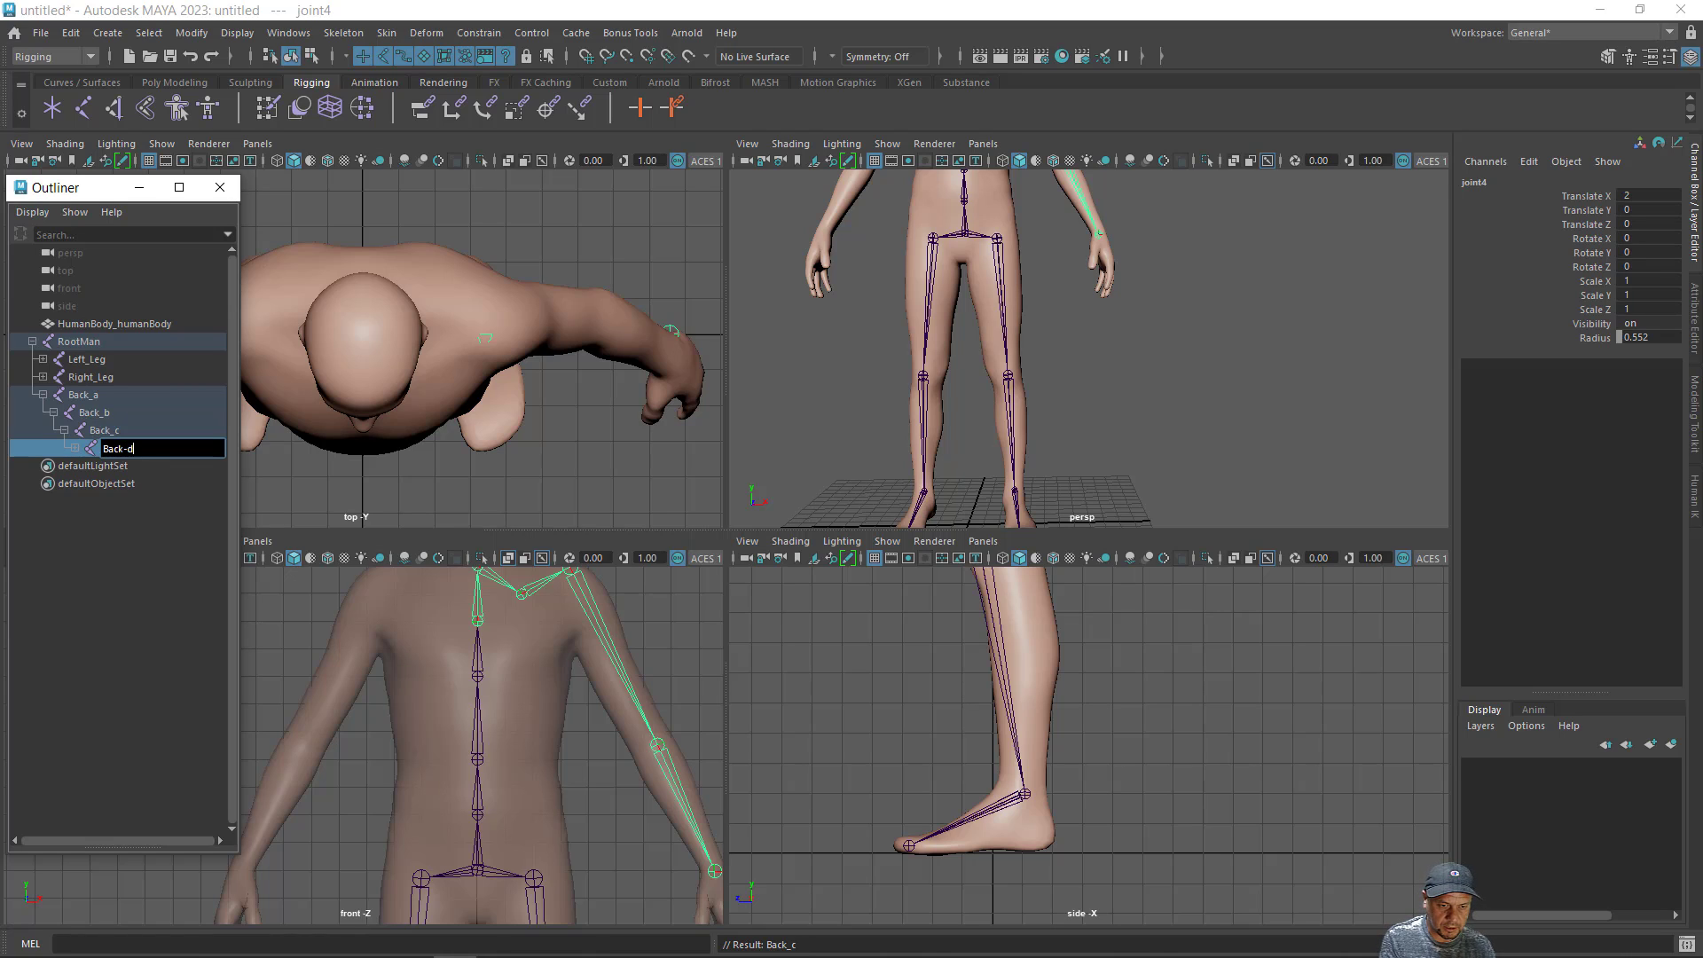
key(Return)
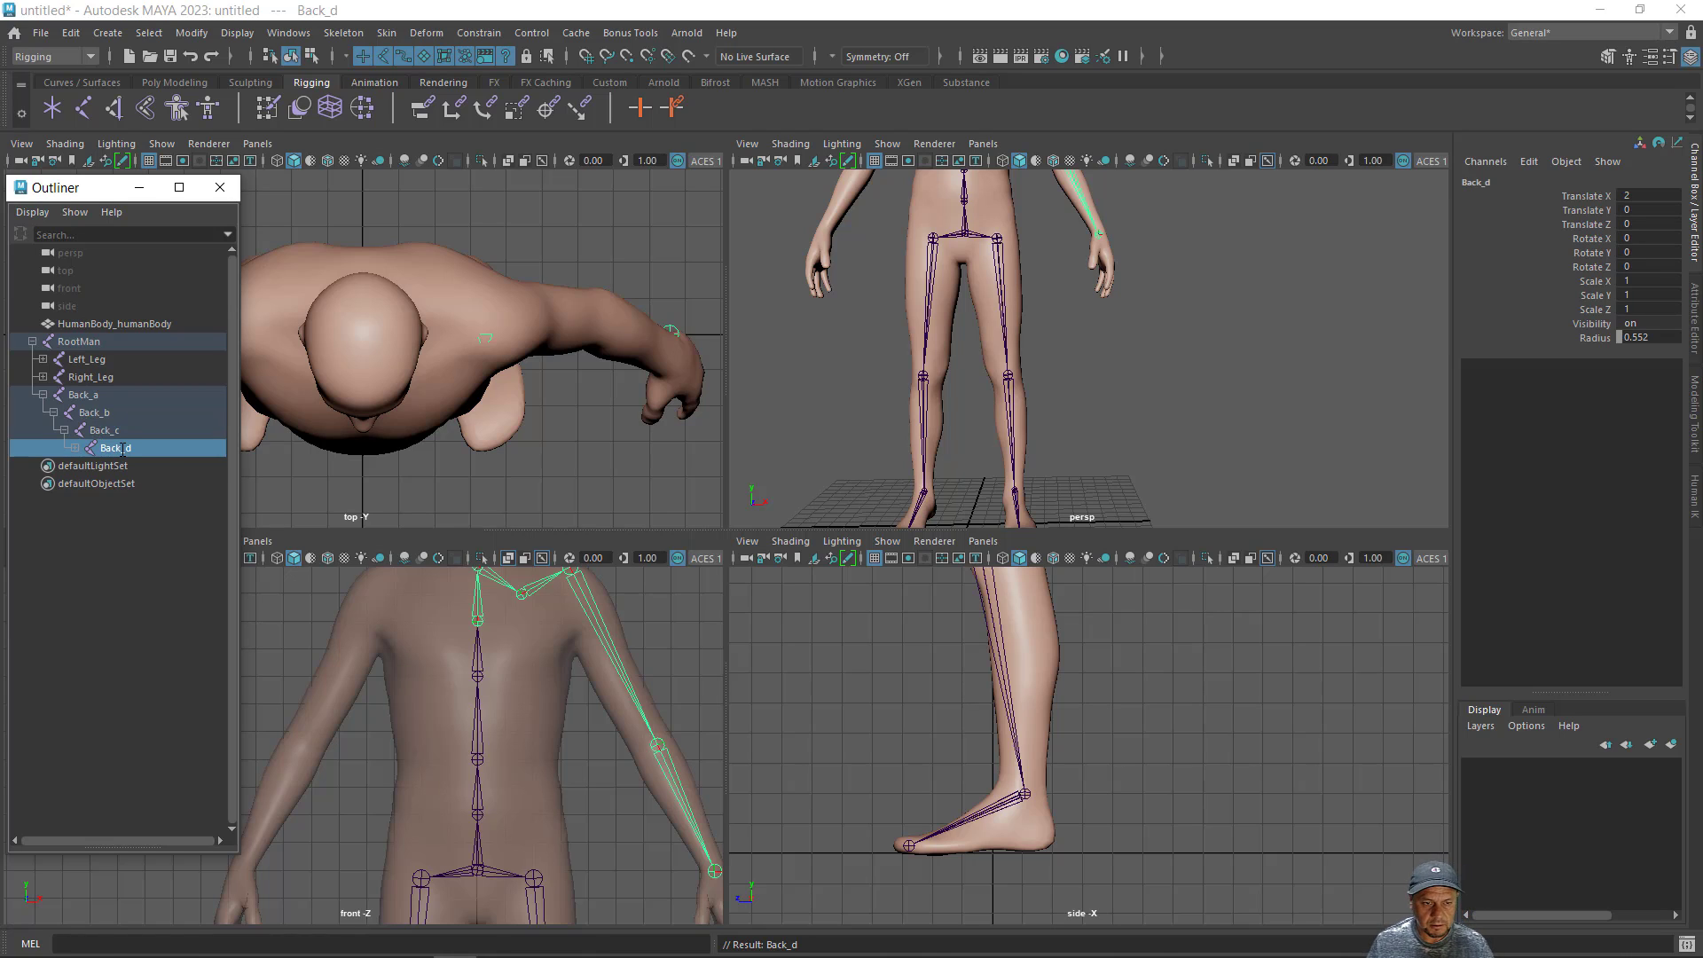
- Rename the spine's top joint, the child of Back_d, as Chest
click(74, 448)
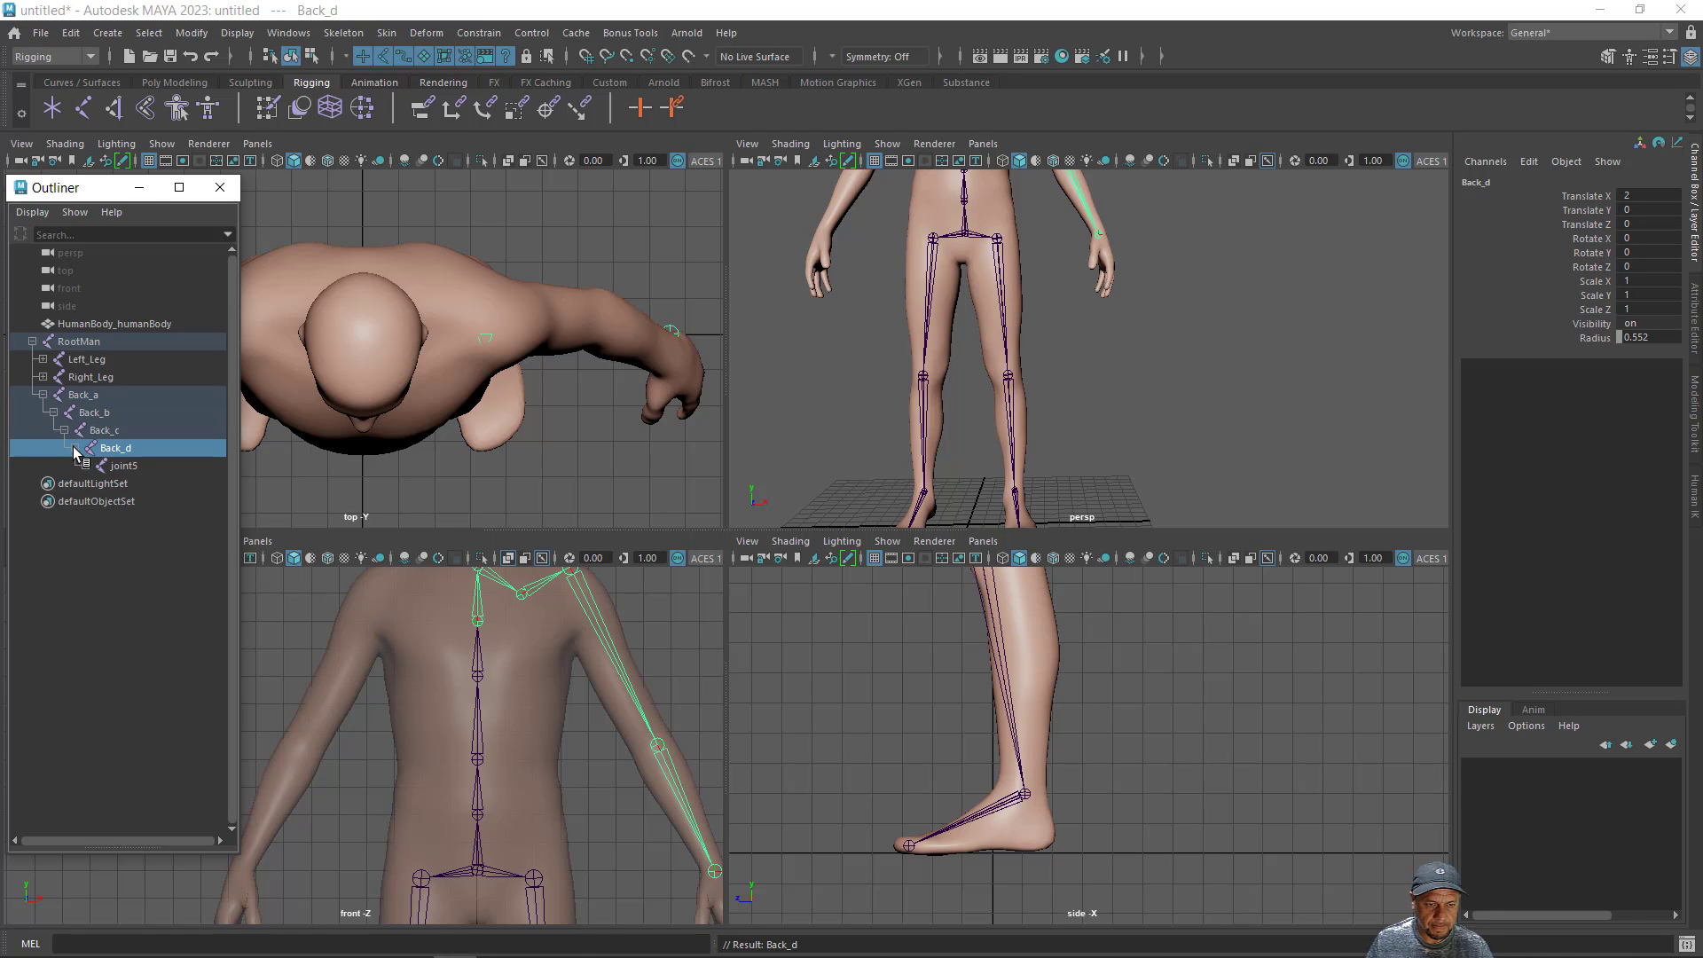
double_click(115, 465)
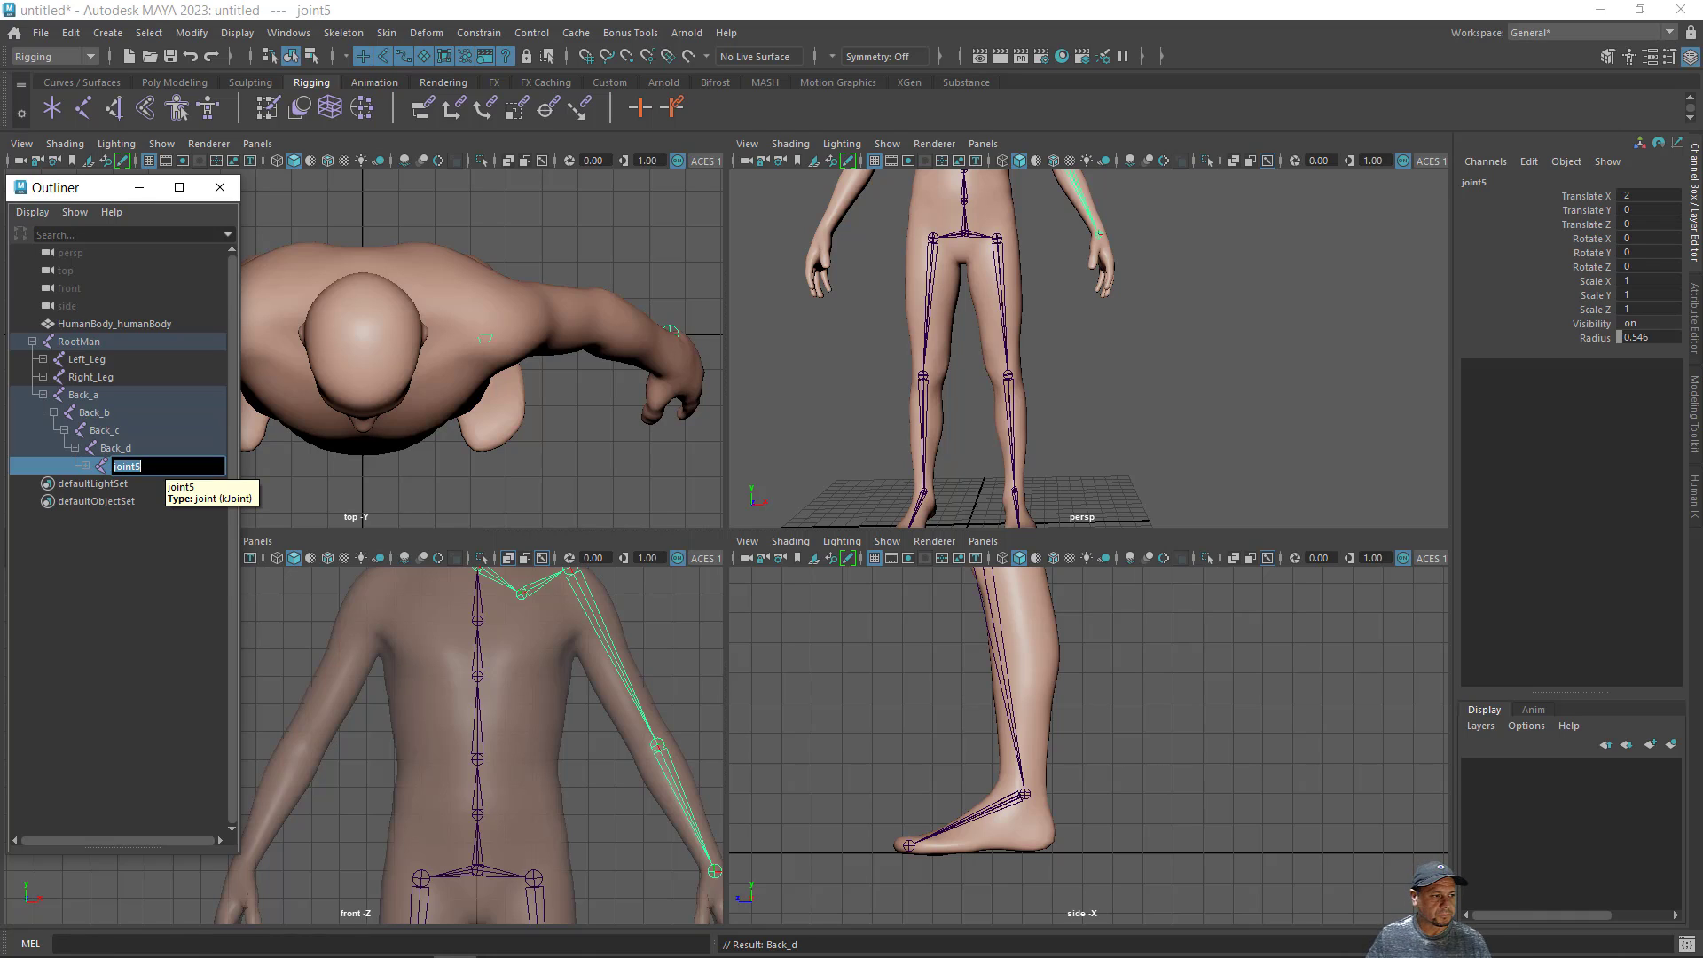
text(C)
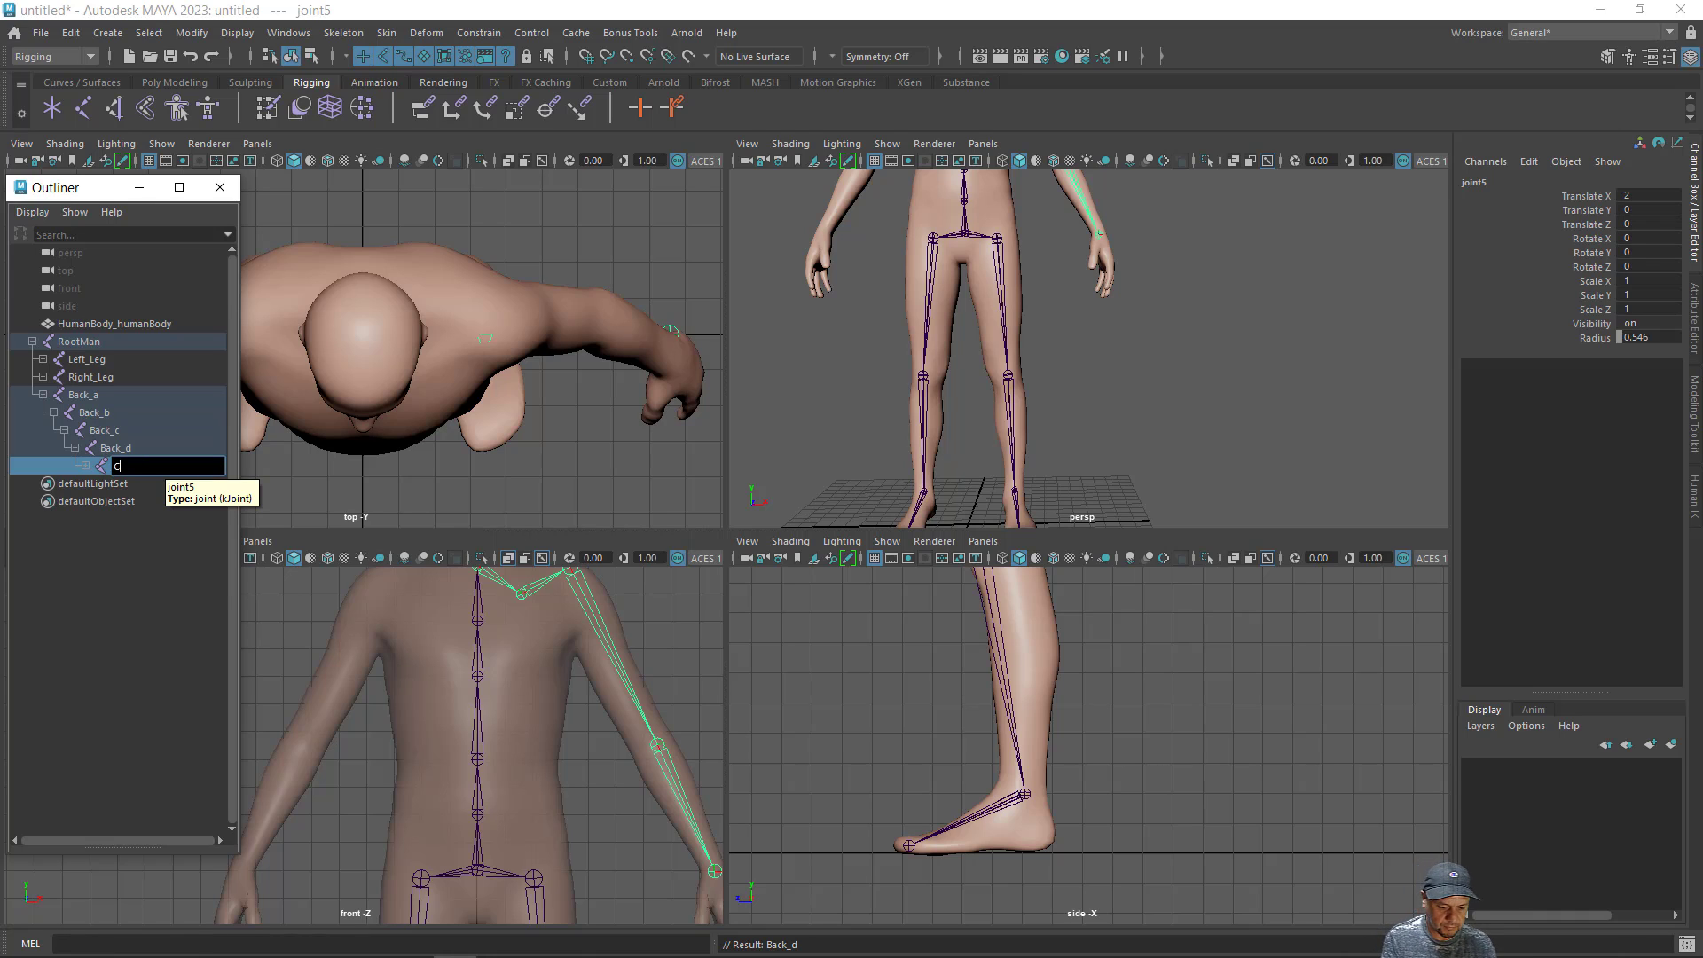
text(hest)
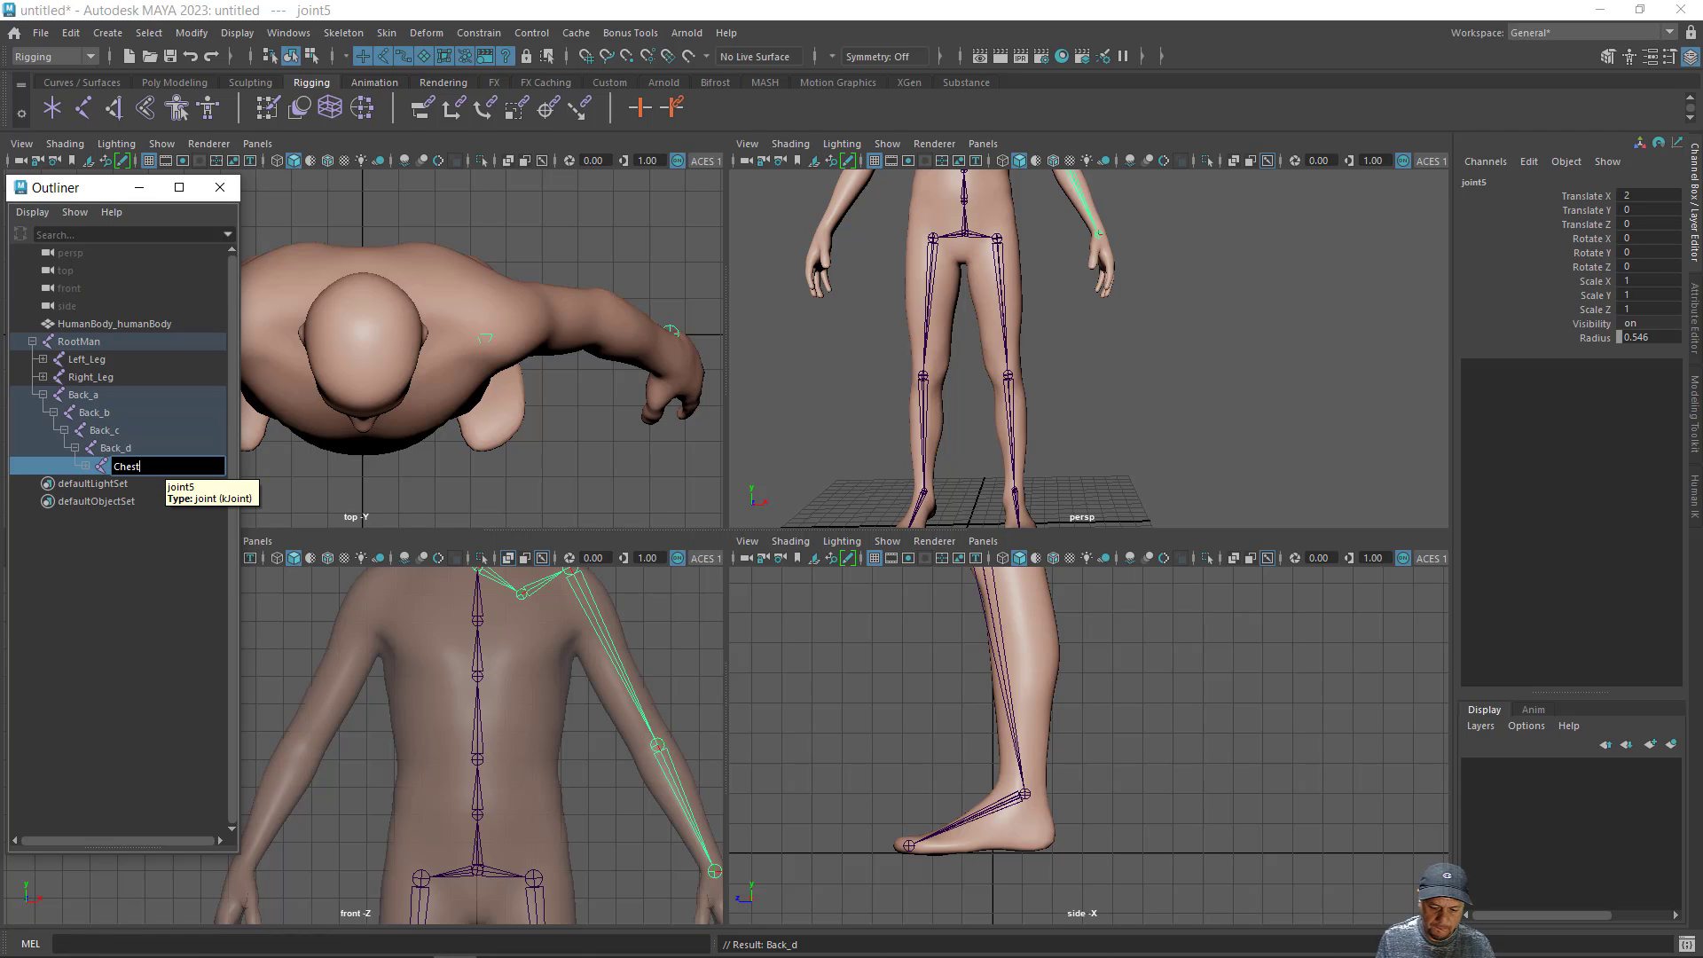
key(Return)
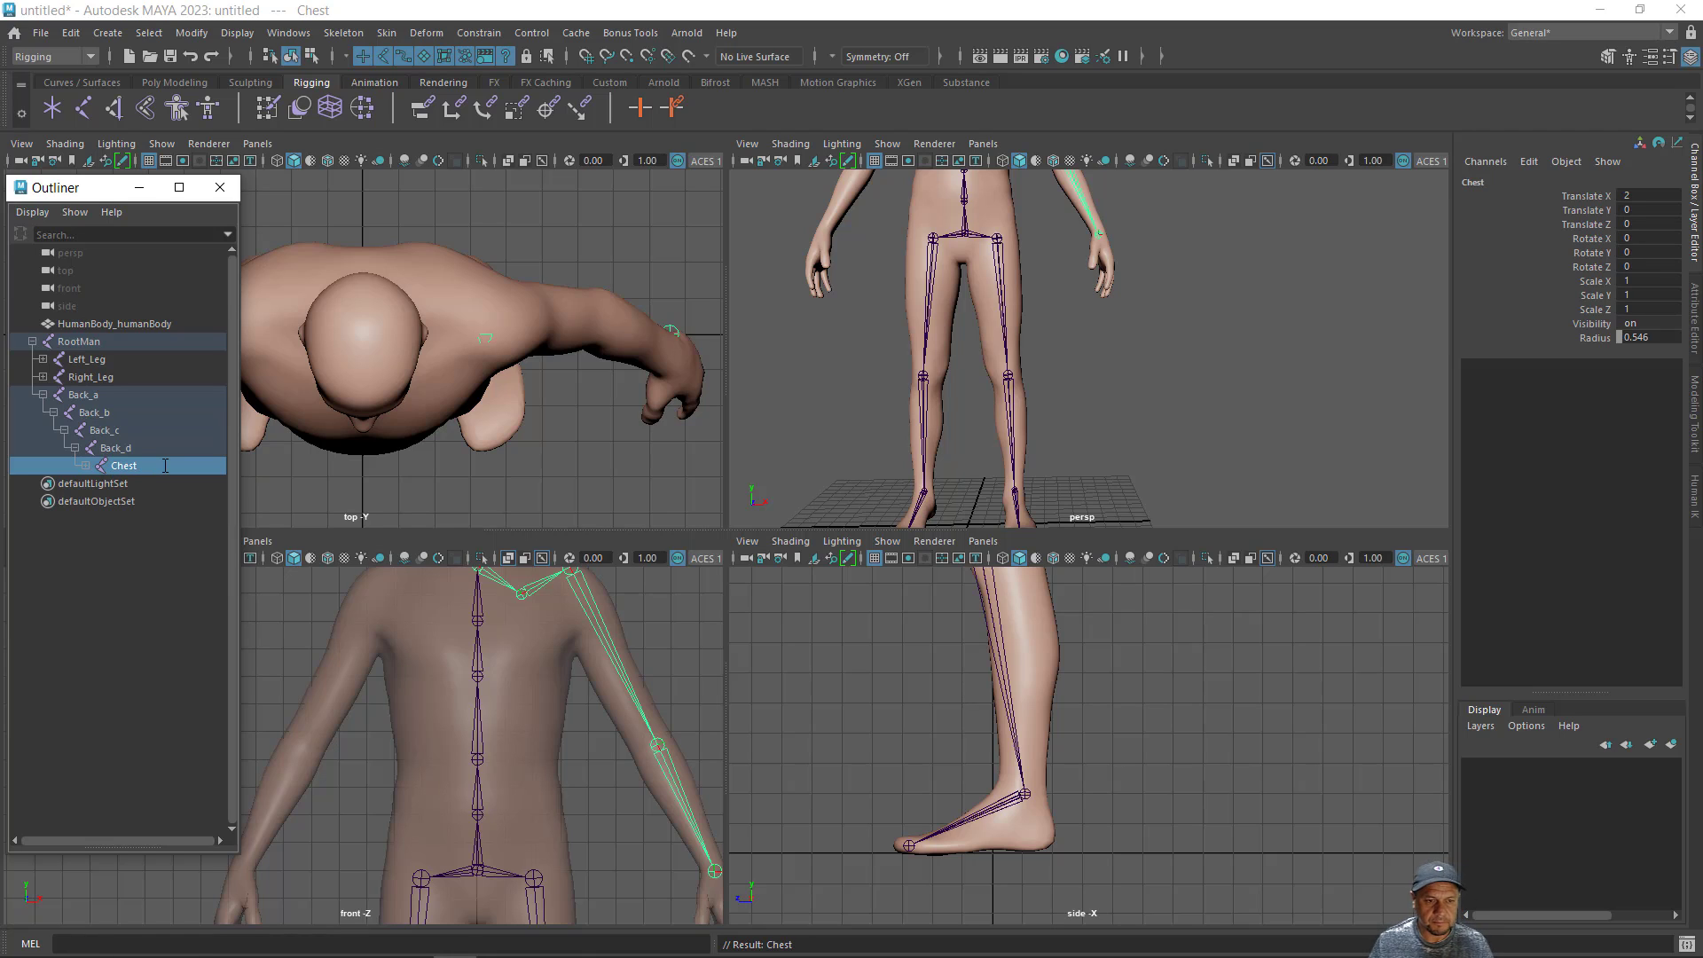
- Rename the left collarbone joint, the child of Chest, as Arm
click(85, 465)
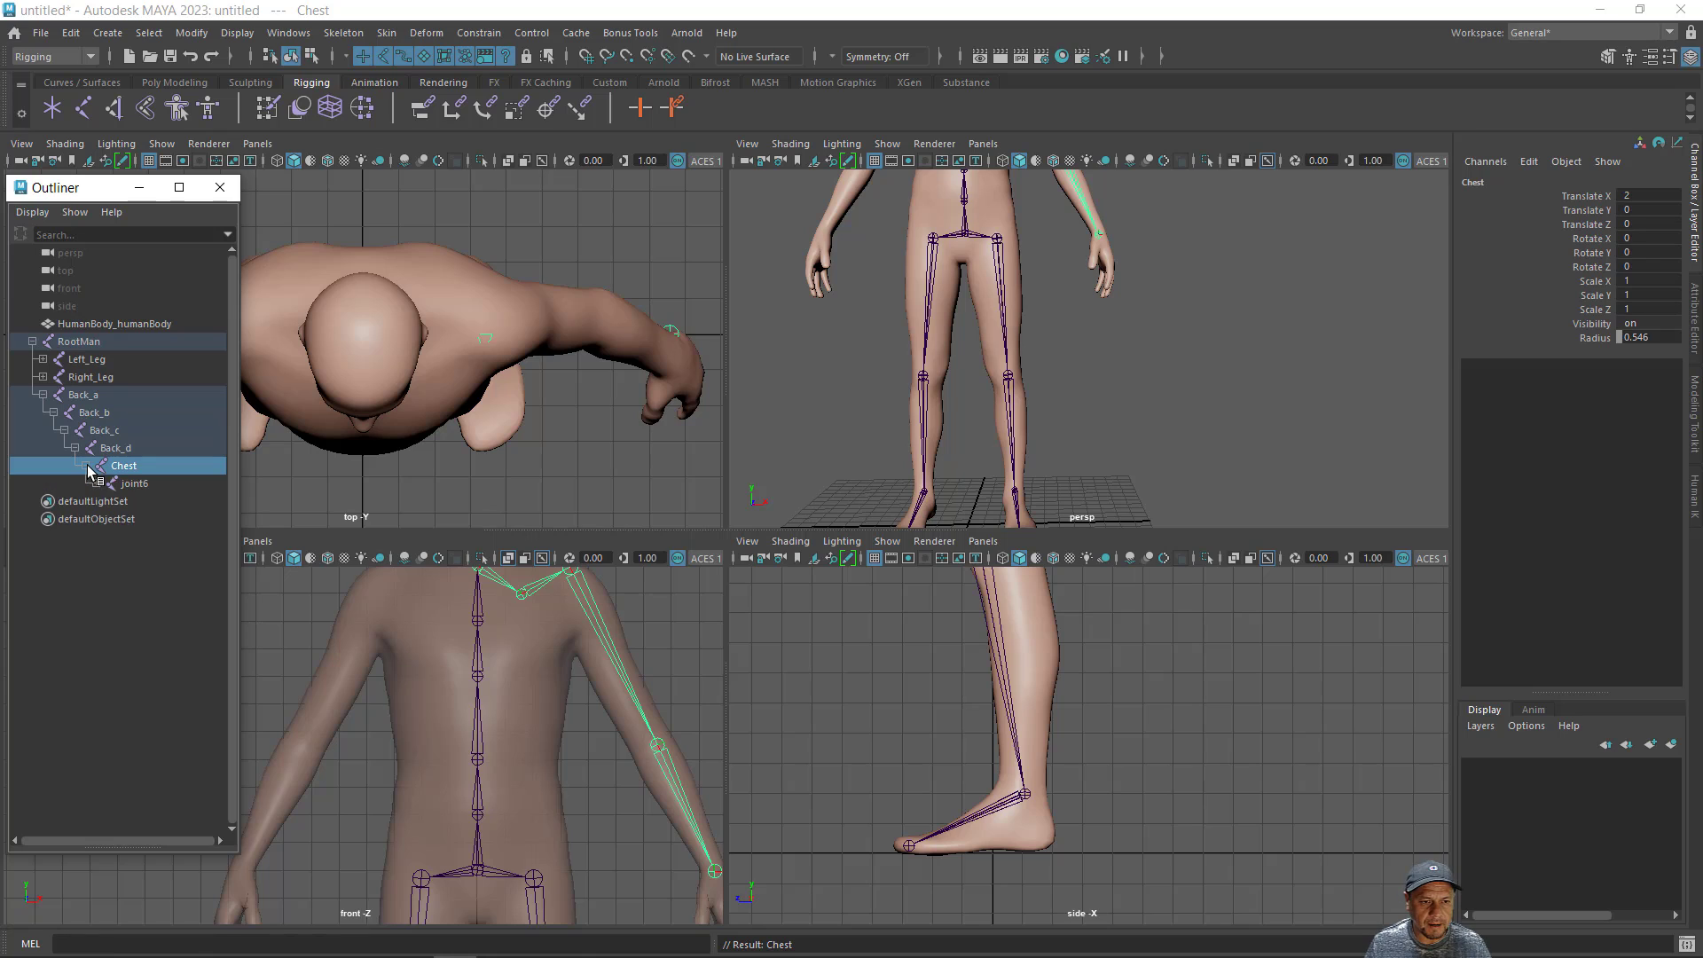
double_click(133, 484)
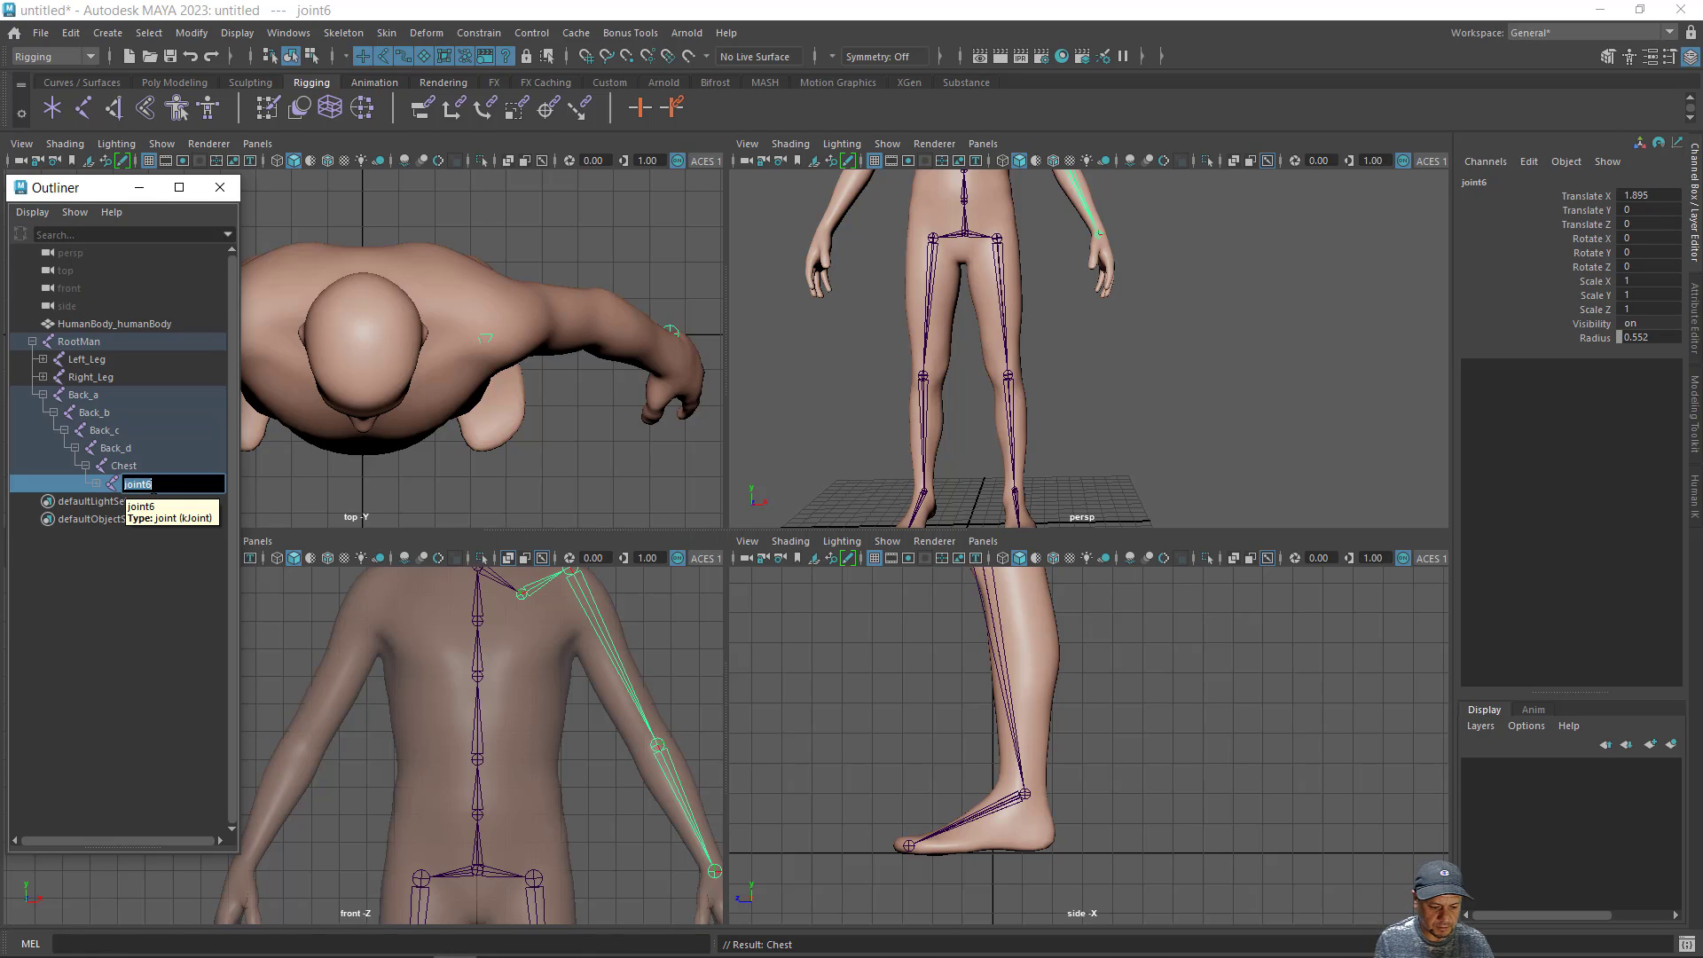
text(Arm)
key(Return)
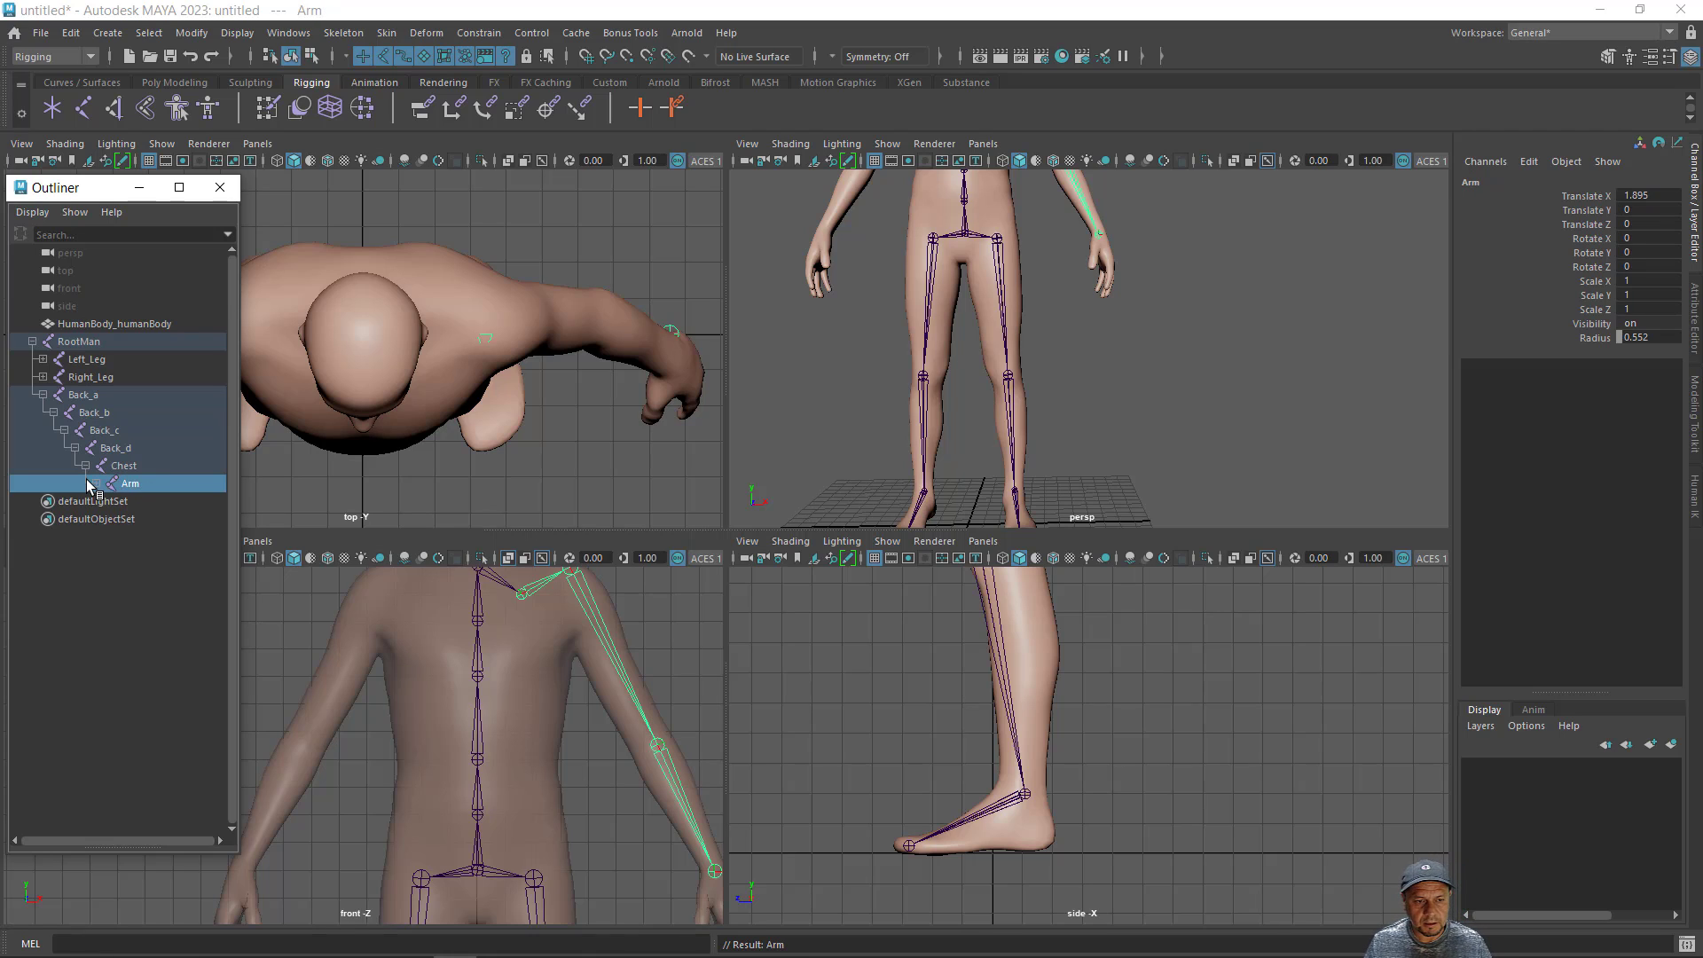
- Rename the left collarbone joint, the child of Chest, as Left_Arm
click(96, 484)
double_click(142, 502)
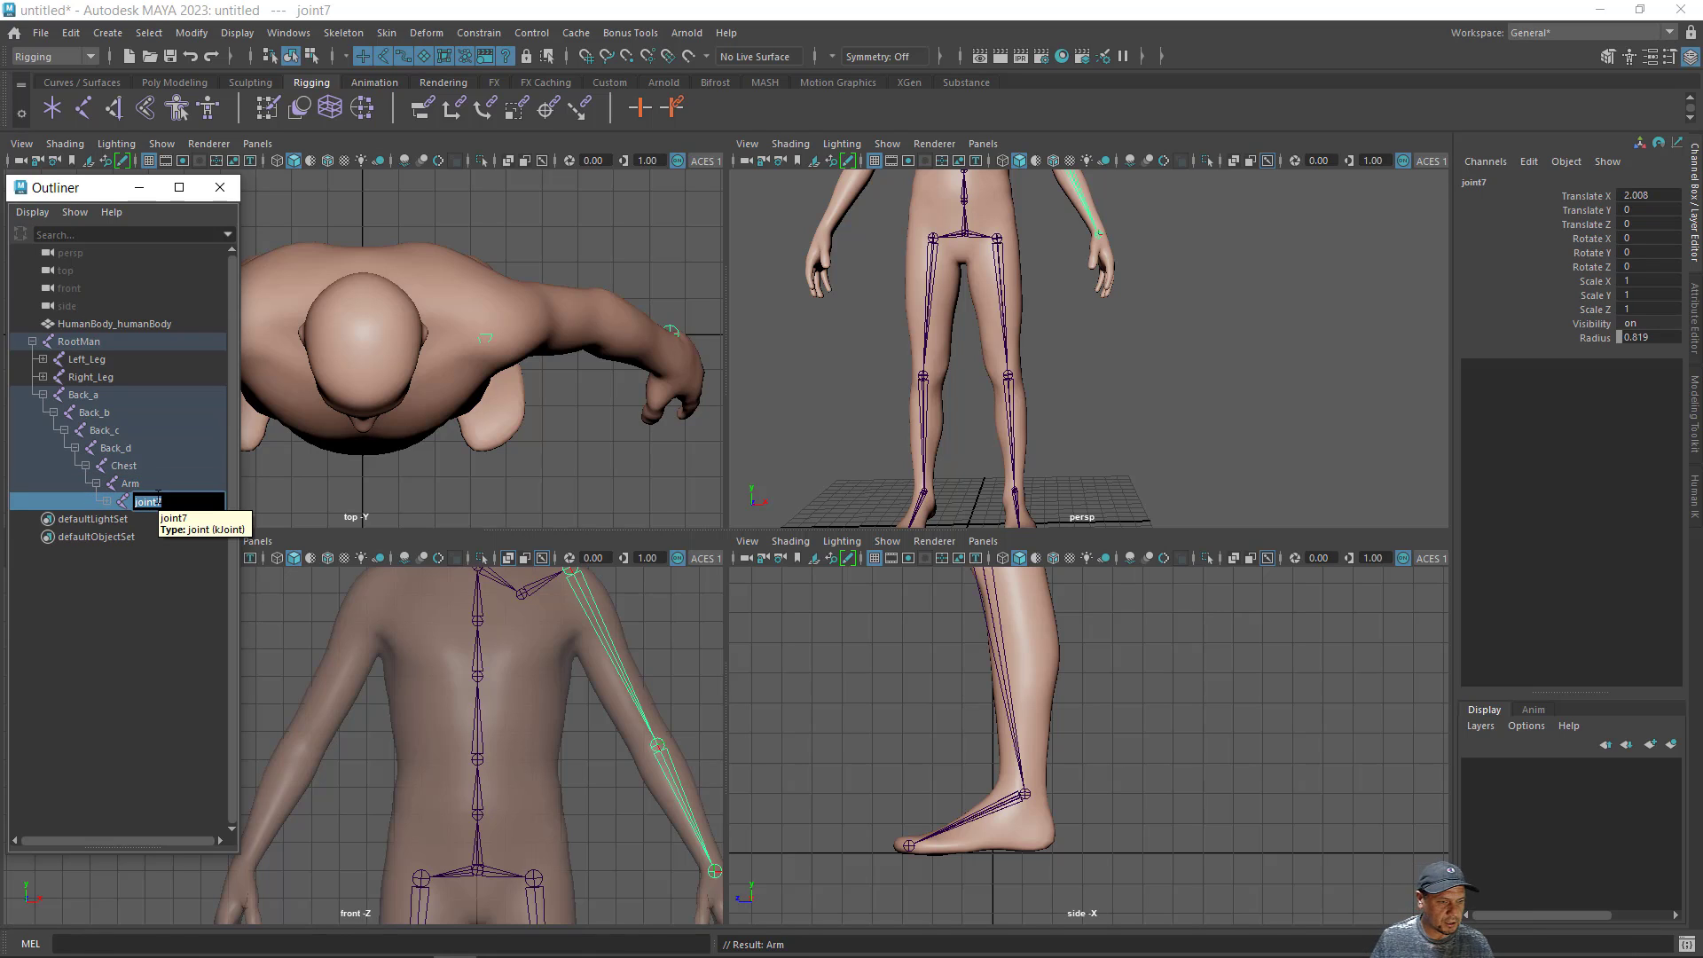
click(124, 486)
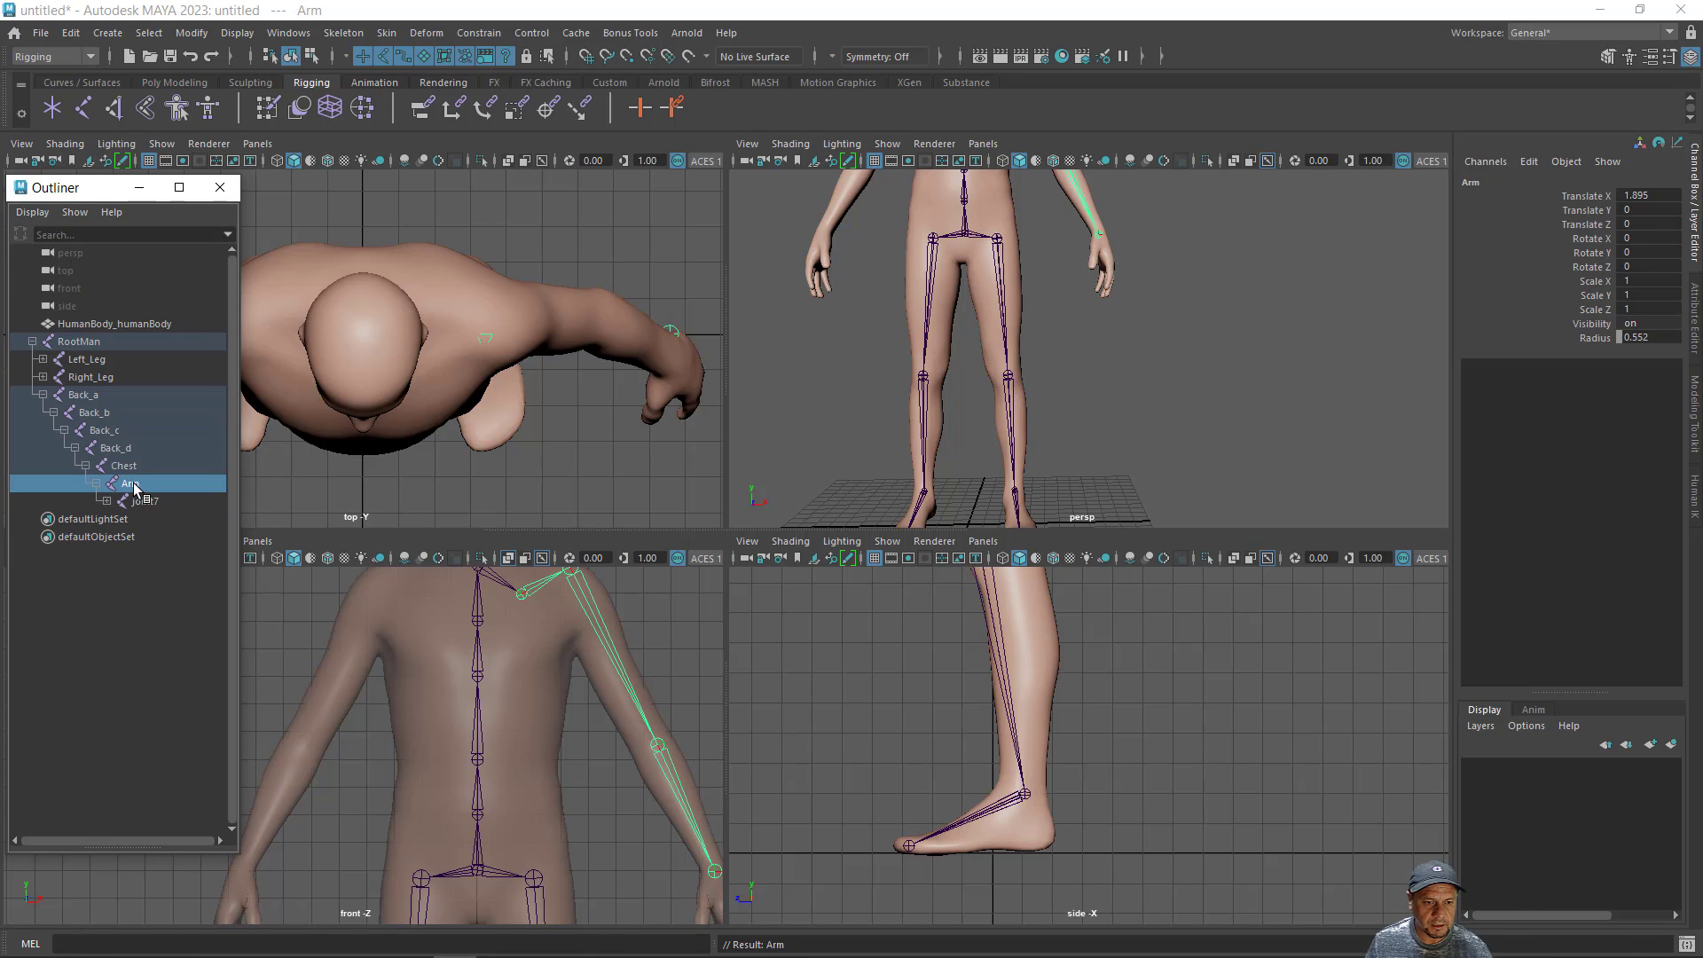
double_click(125, 486)
click(125, 485)
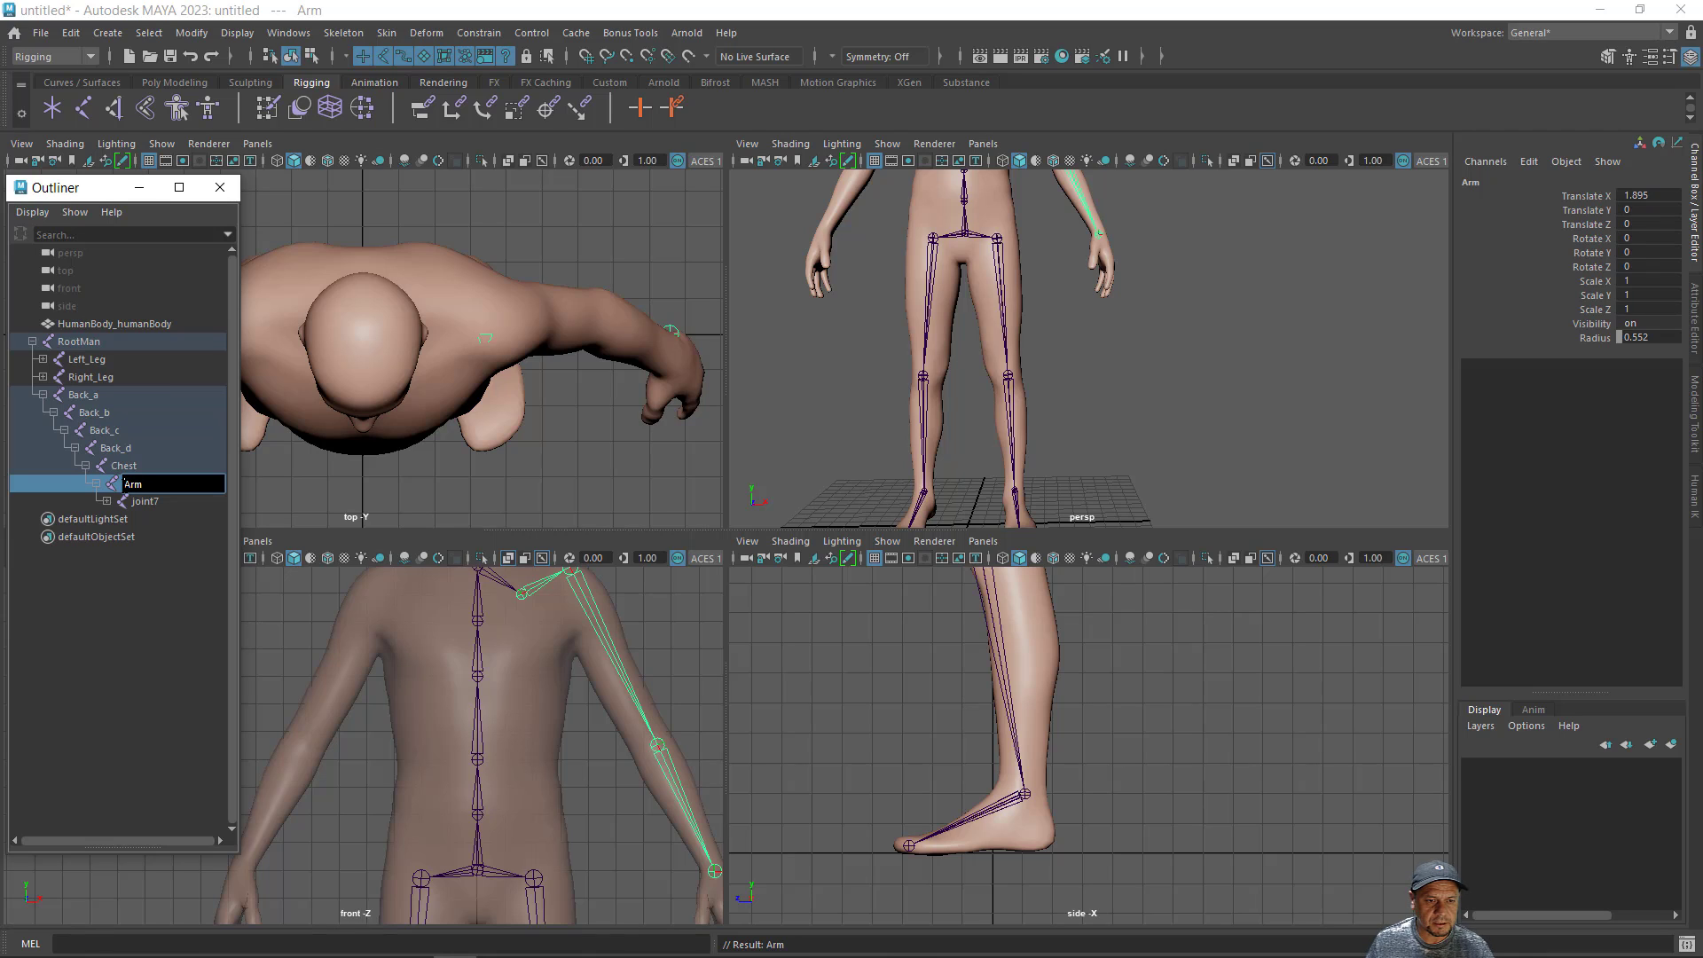
text(Left)
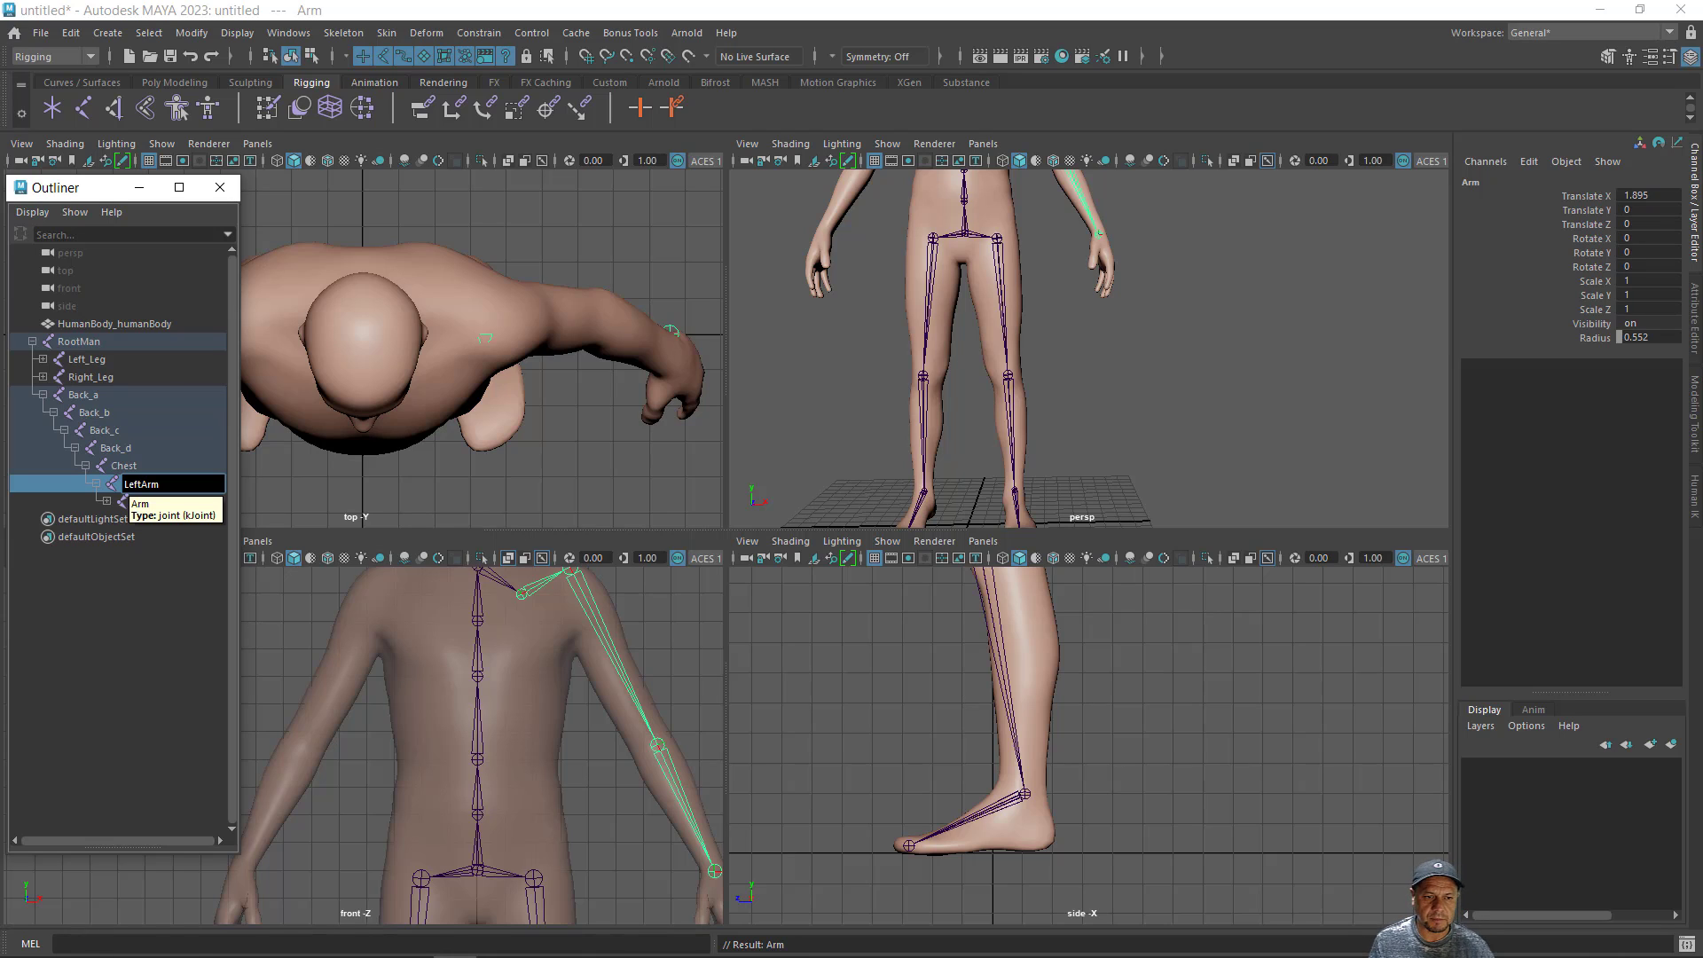
text(_)
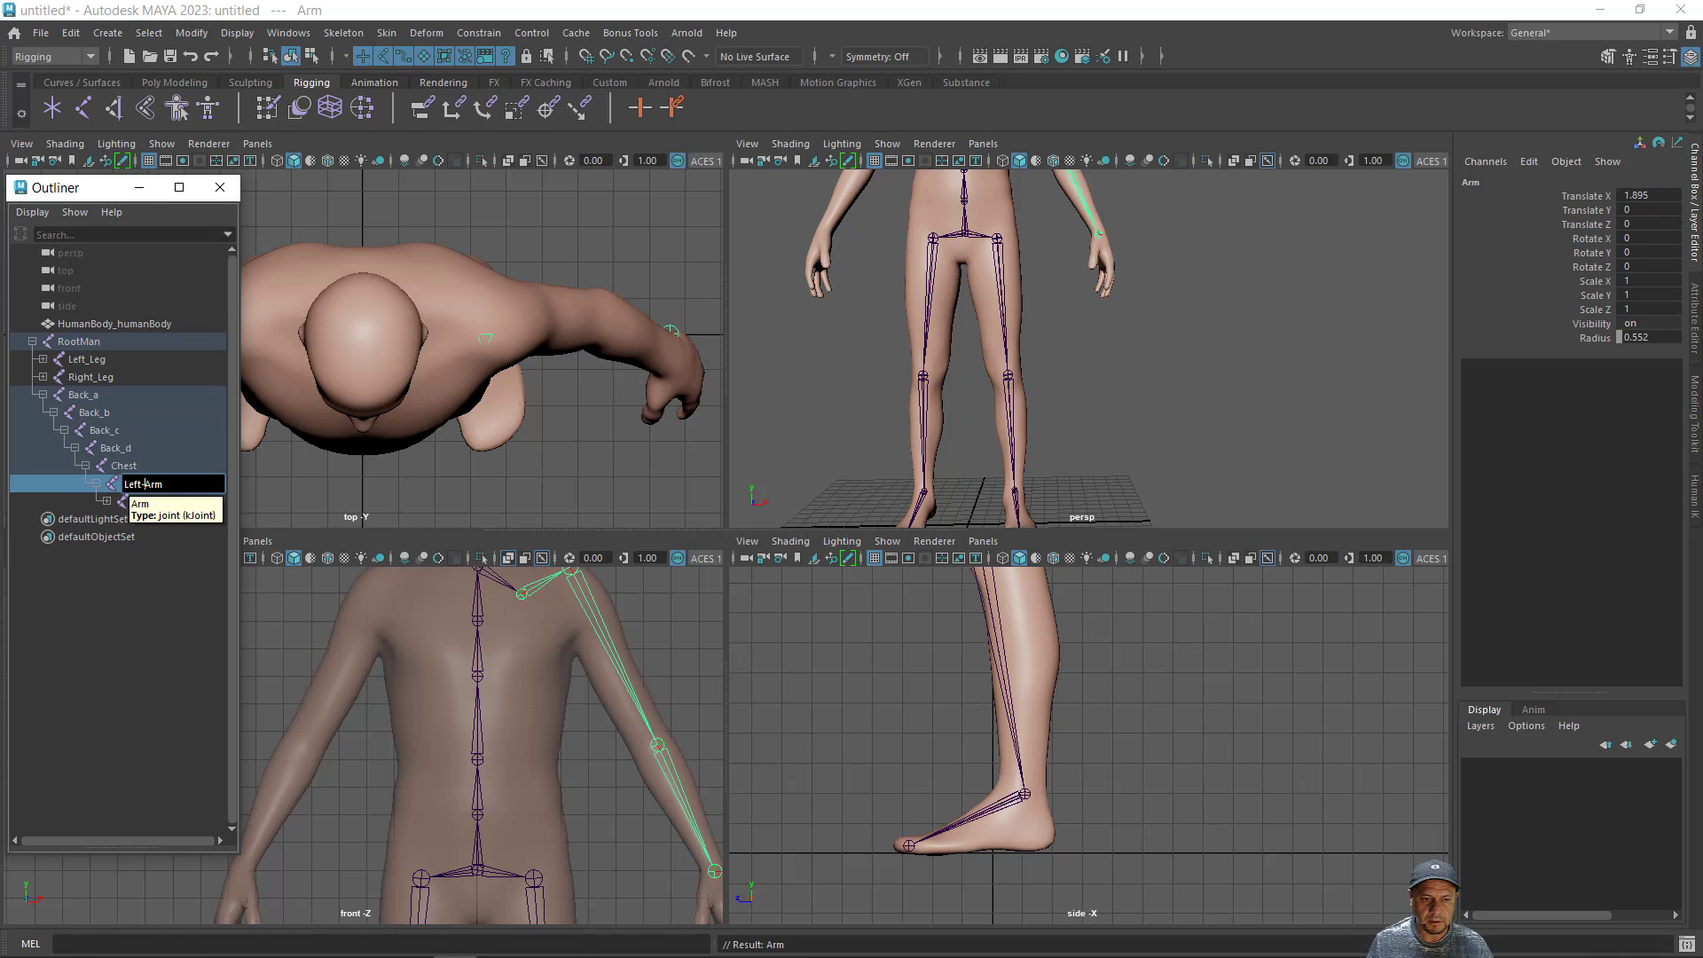
key(Return)
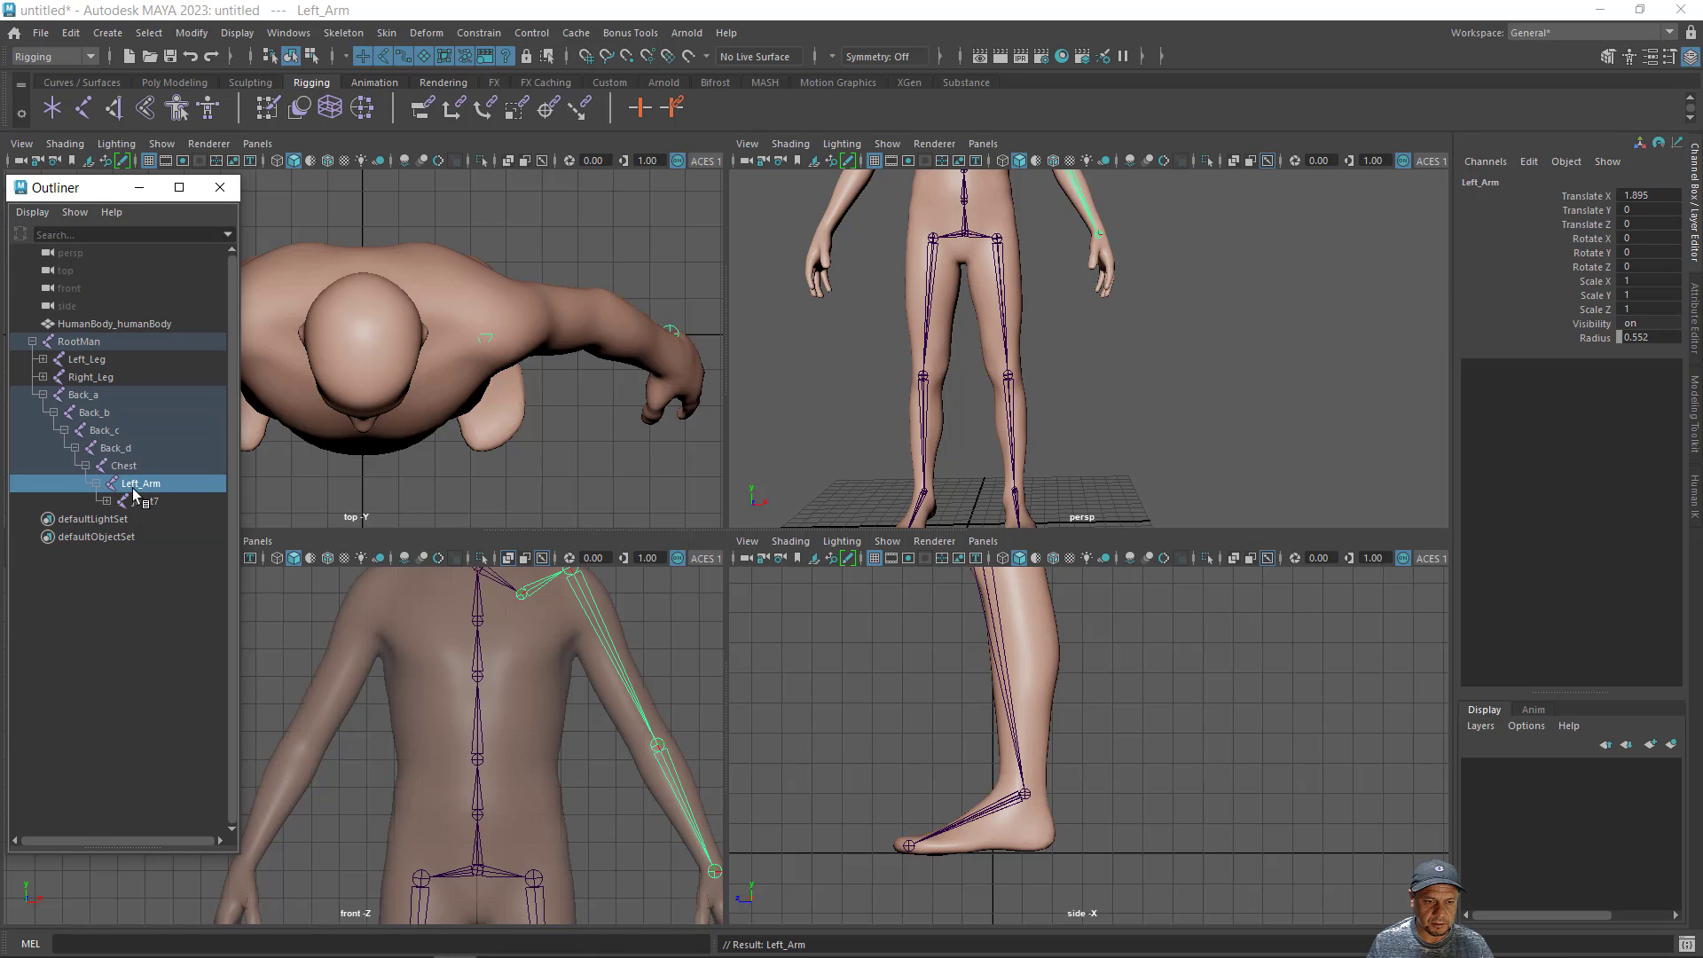
- Rename the left shoulder joint, the child of Left_Arm, as Left_Shoulder
double_click(142, 502)
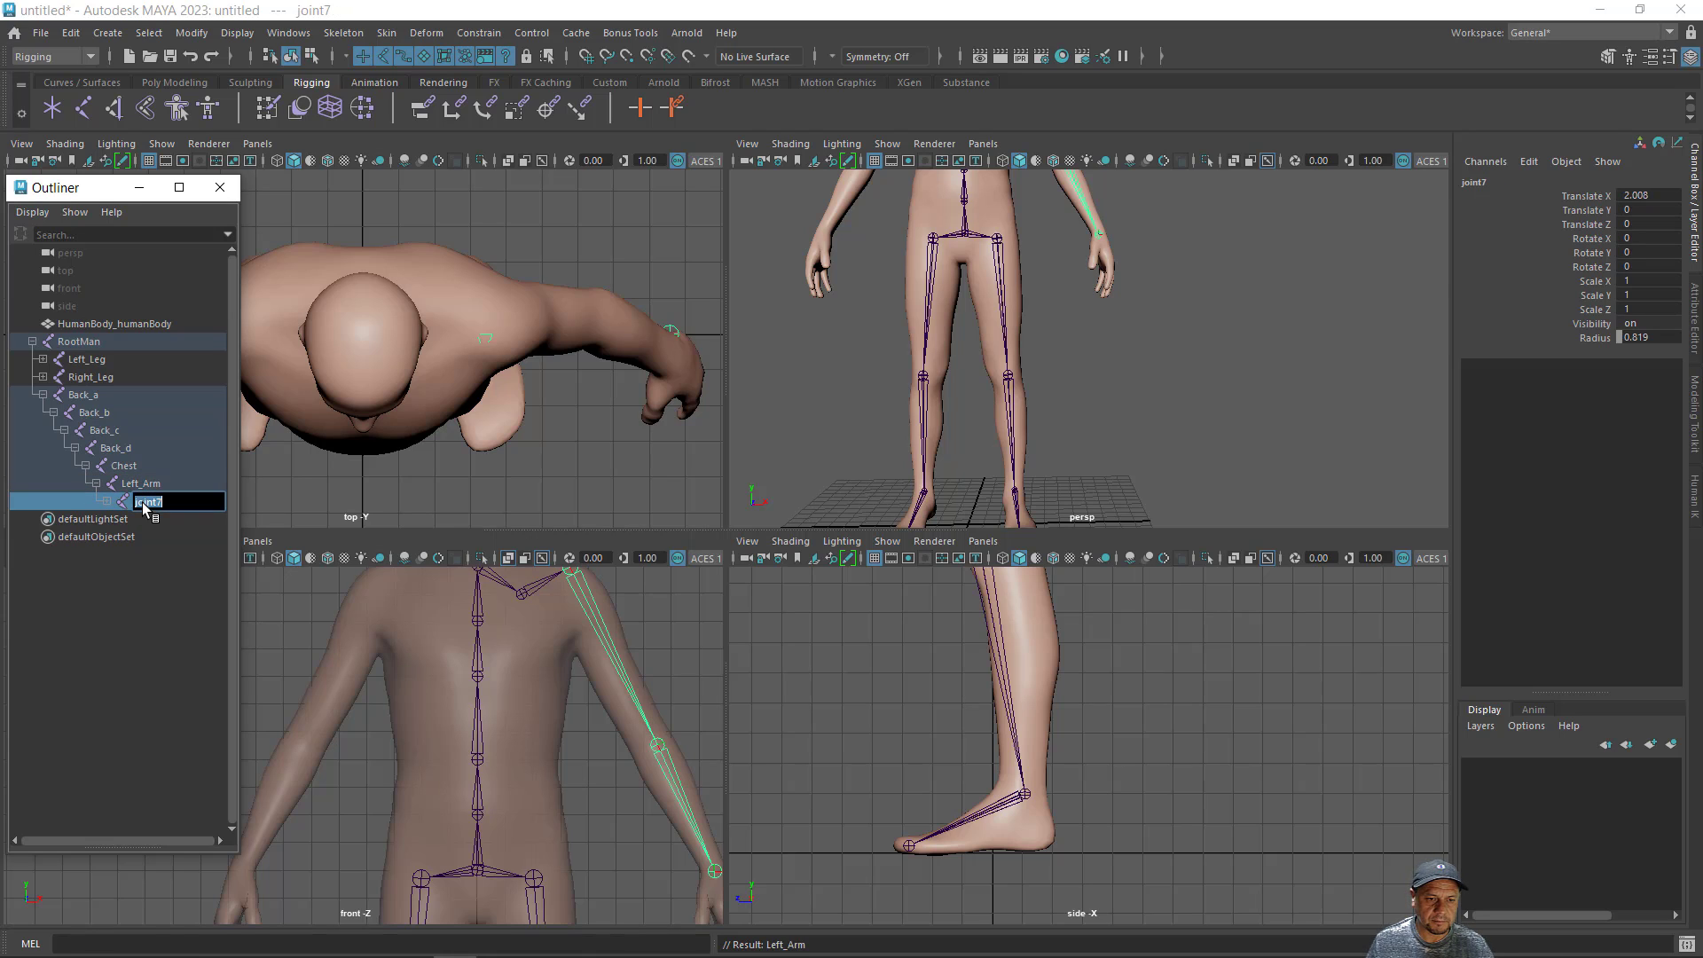
text(Left-Shoul)
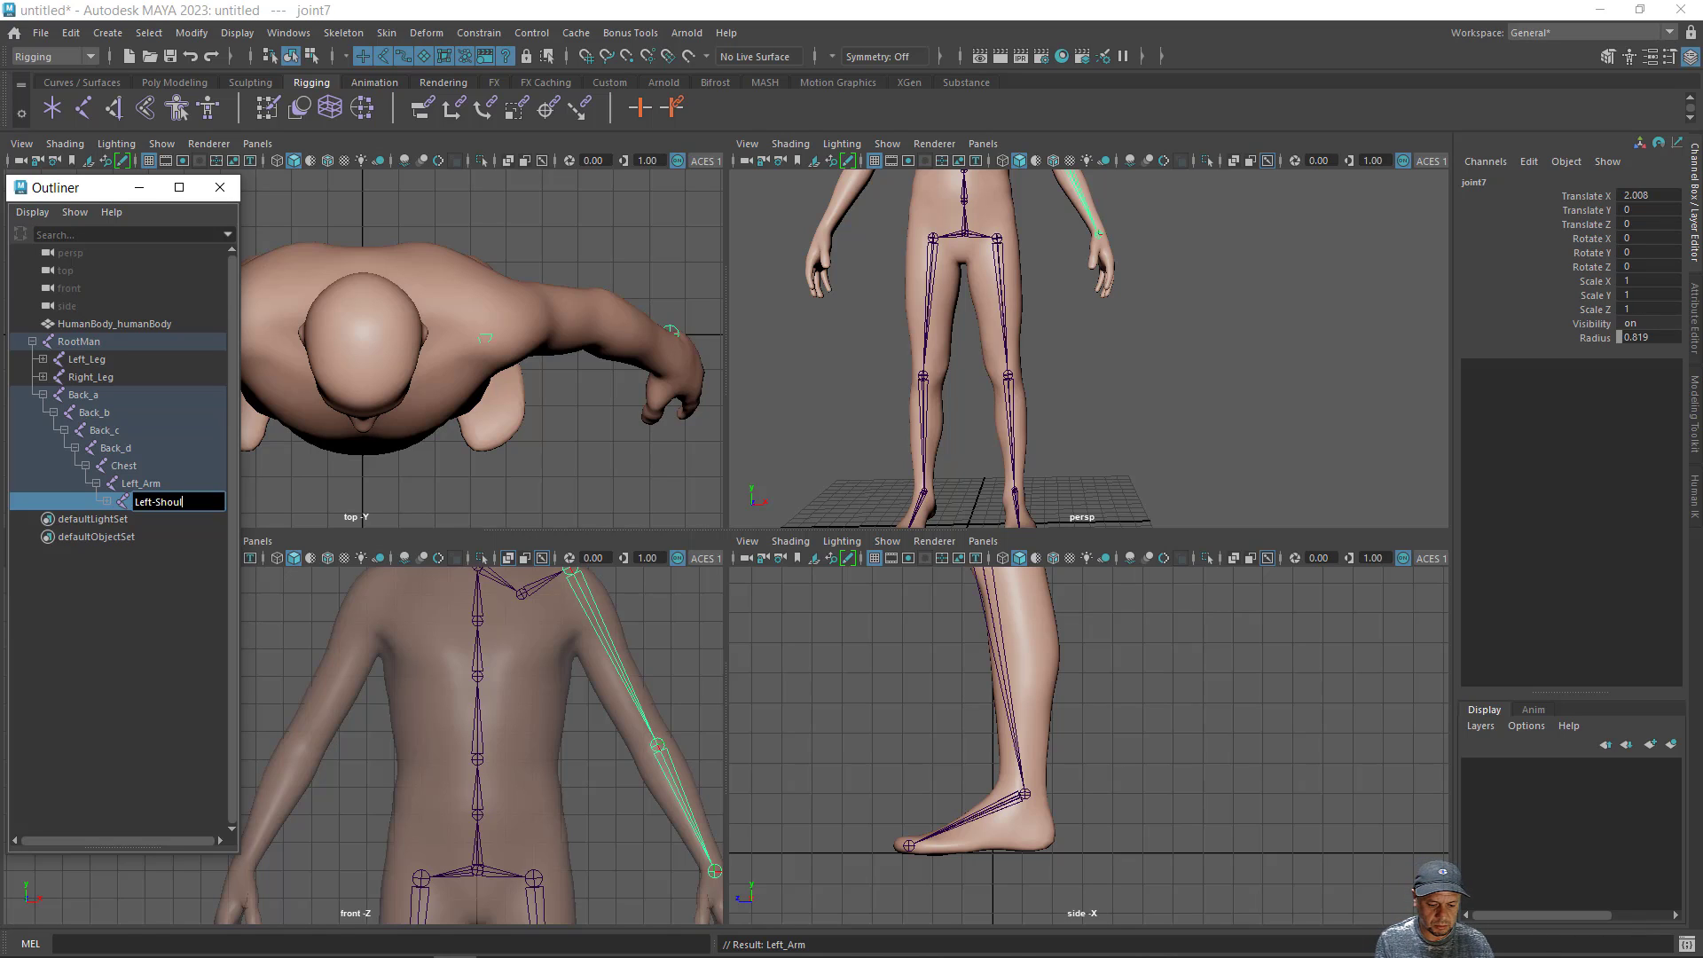
text(der)
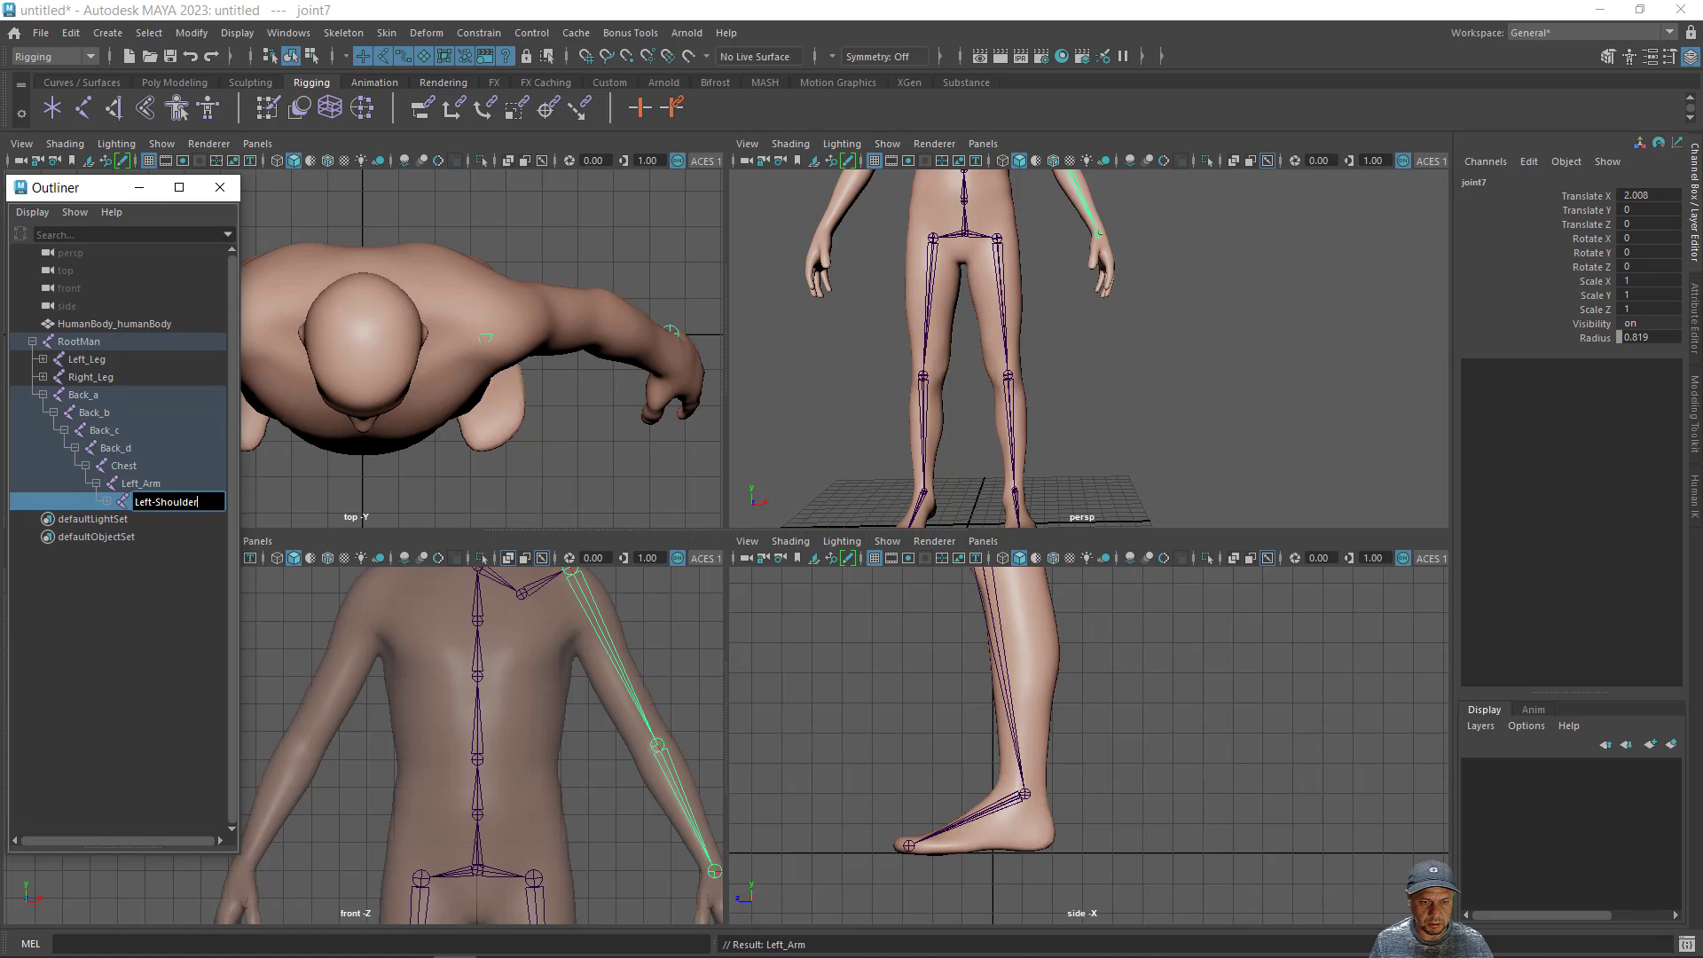
key(Return)
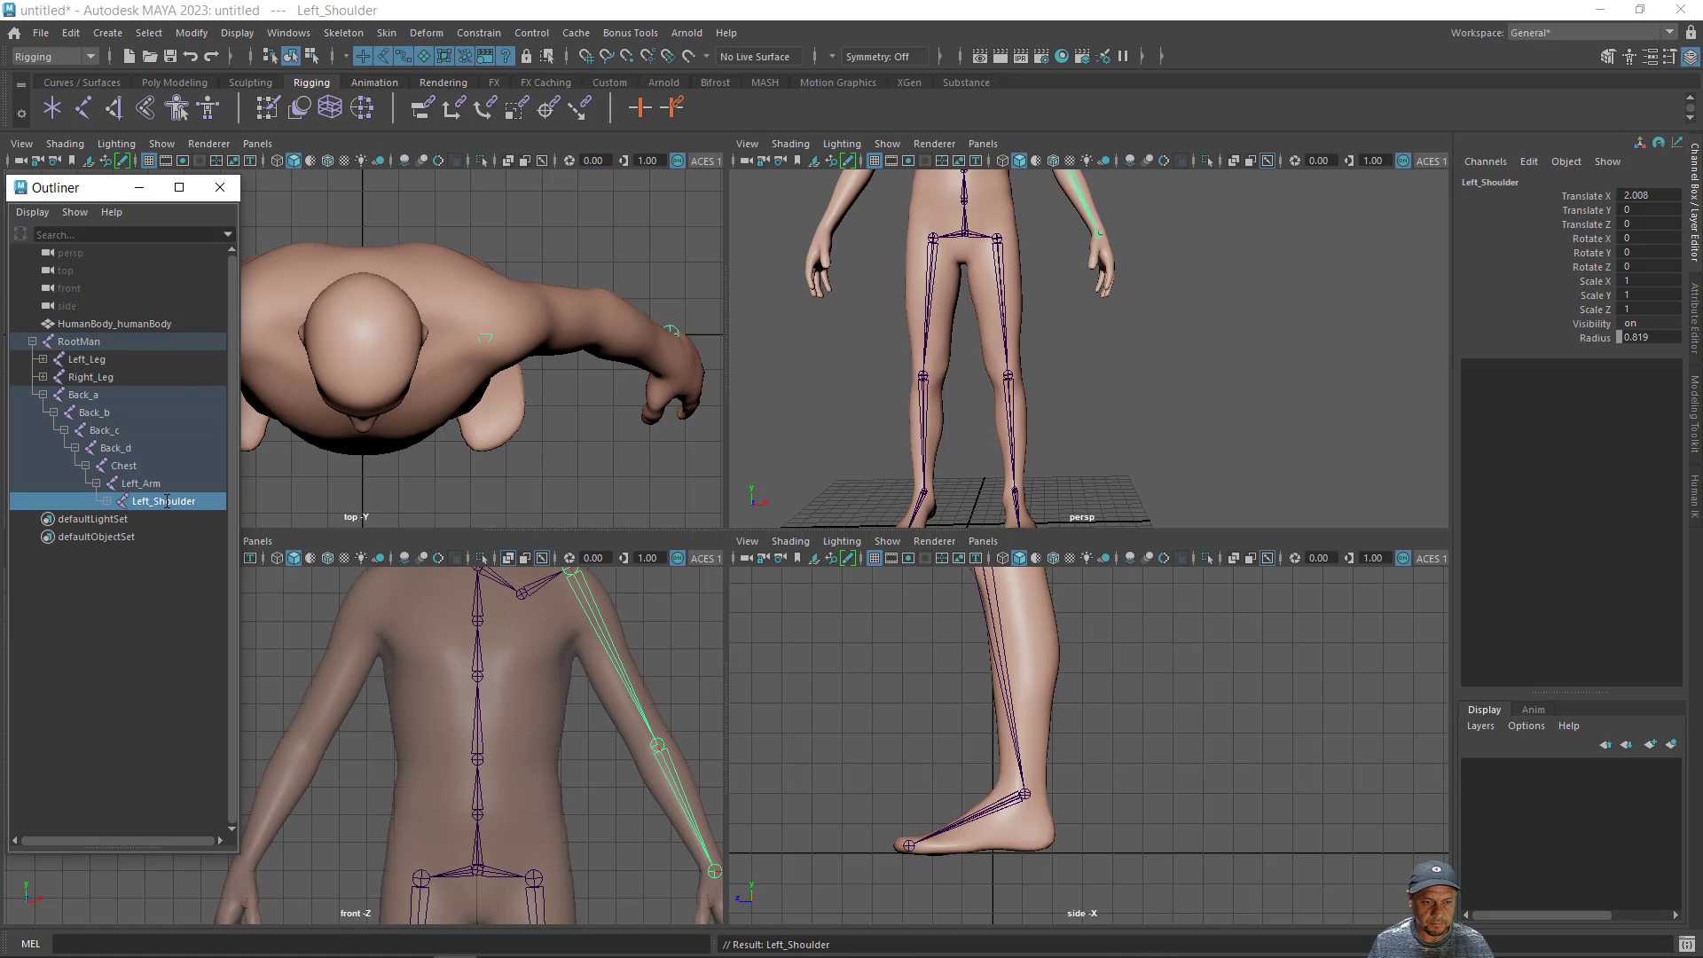
- Rename the left elbow joint, the child of Left_Shoulder, as Left_Elbow
click(107, 501)
double_click(151, 520)
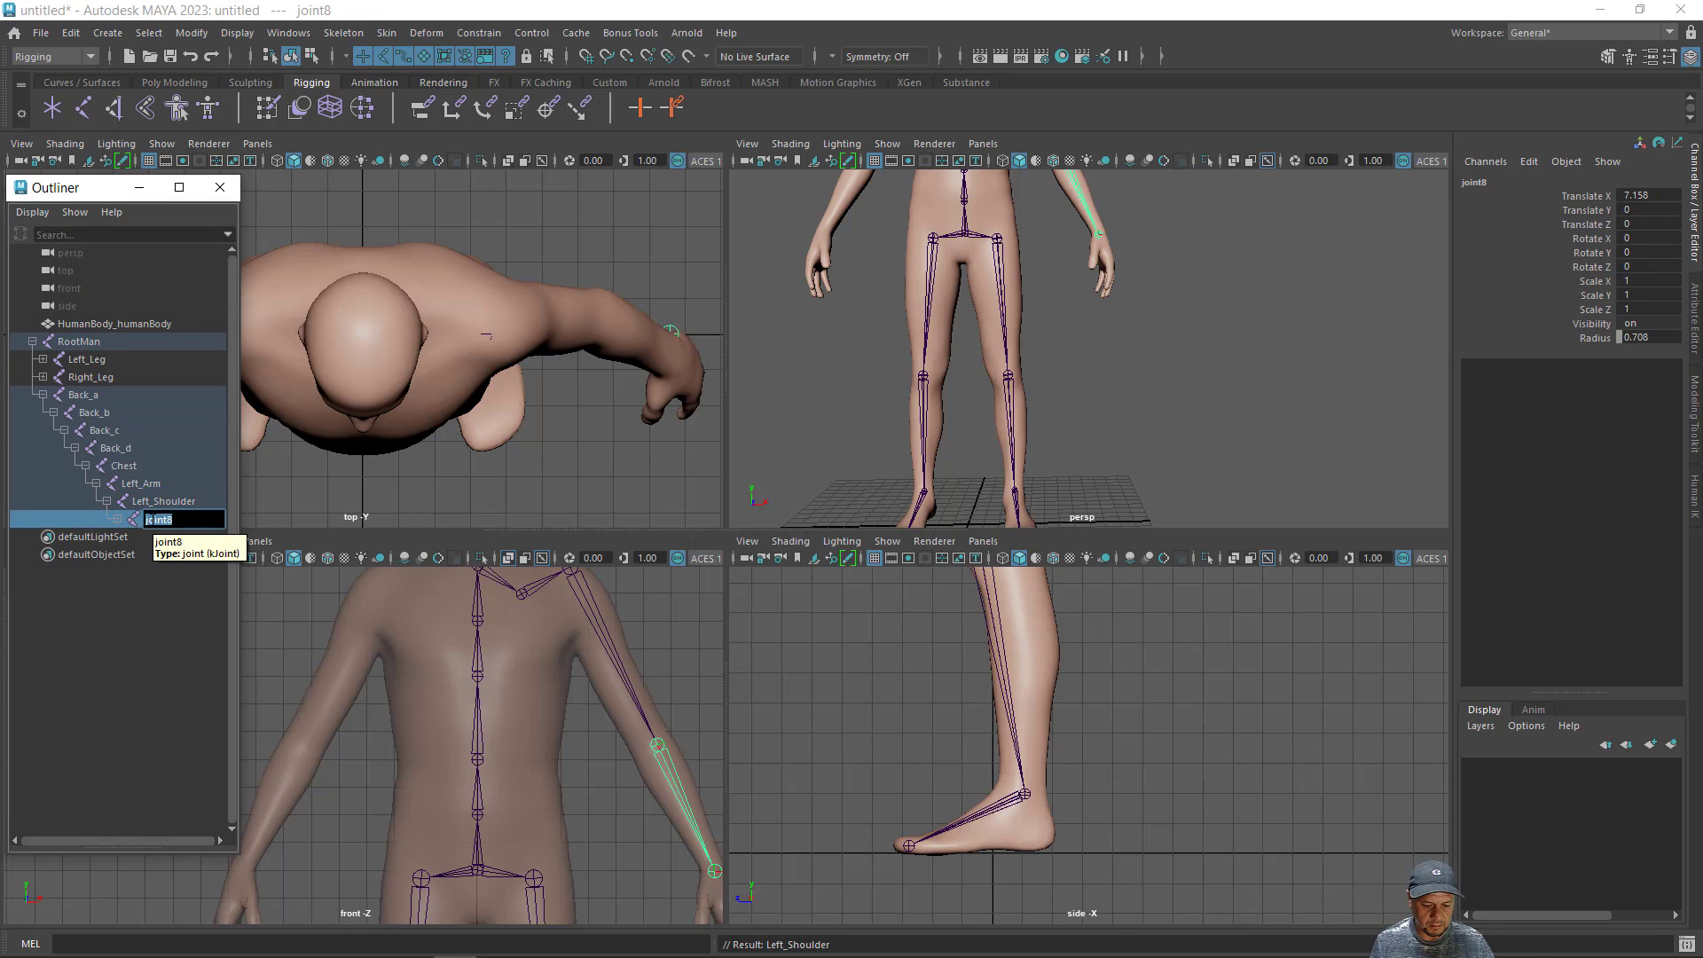
text(Left)
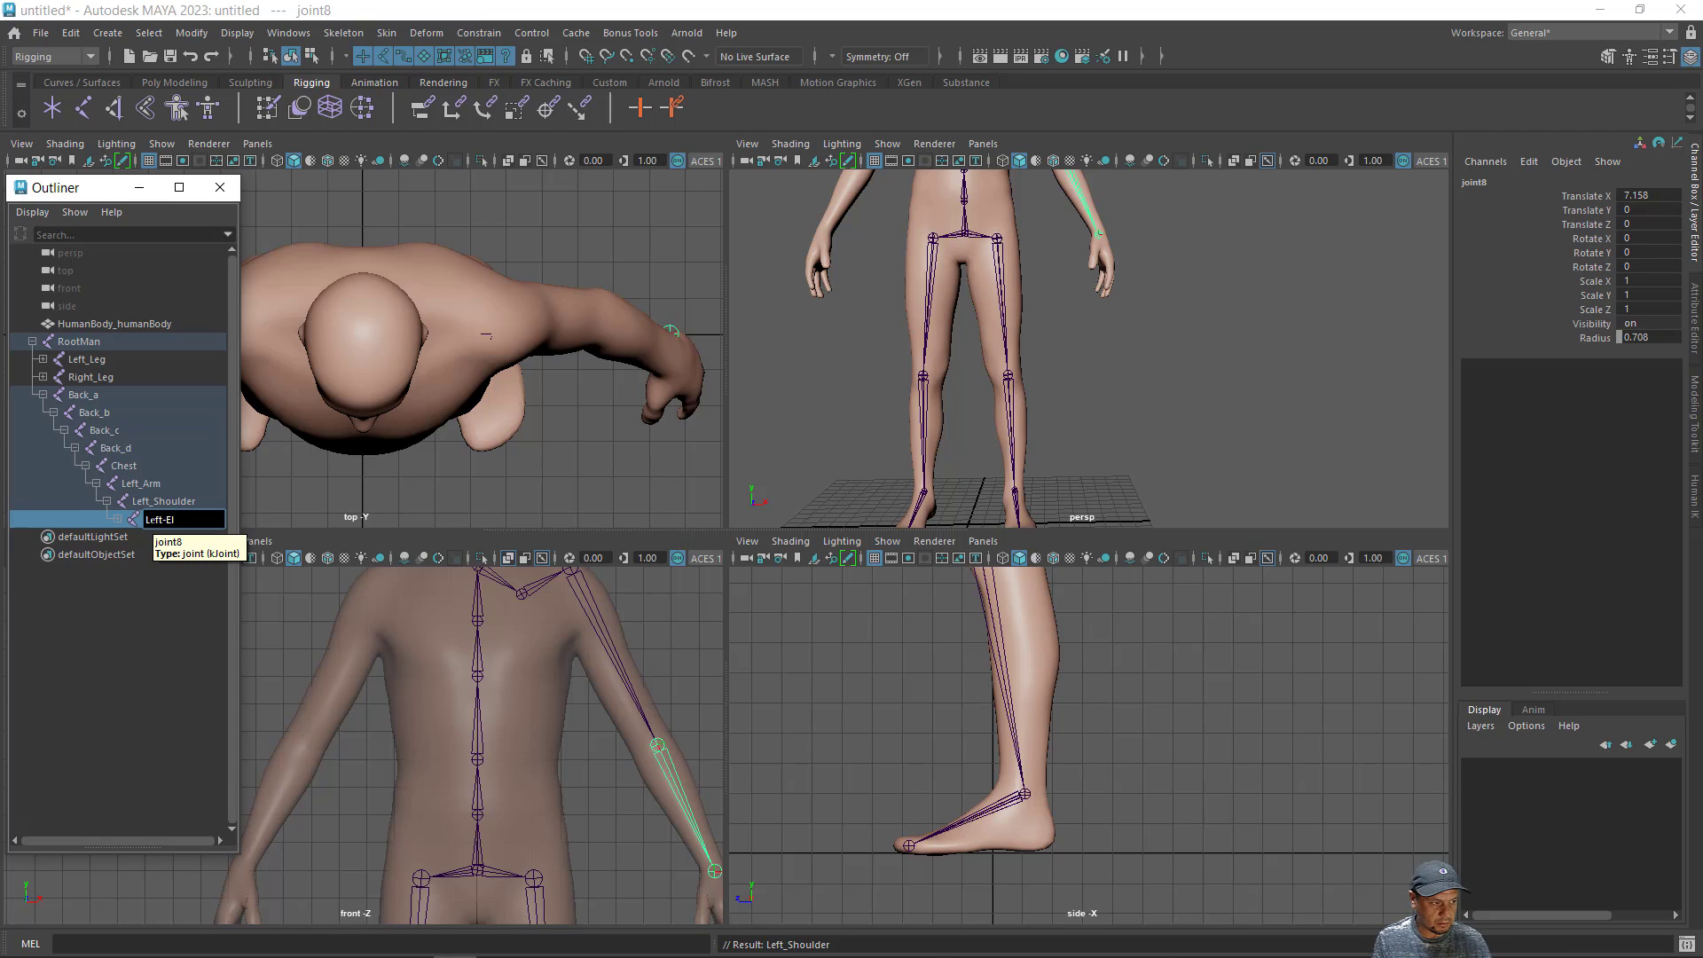
text(-Elb)
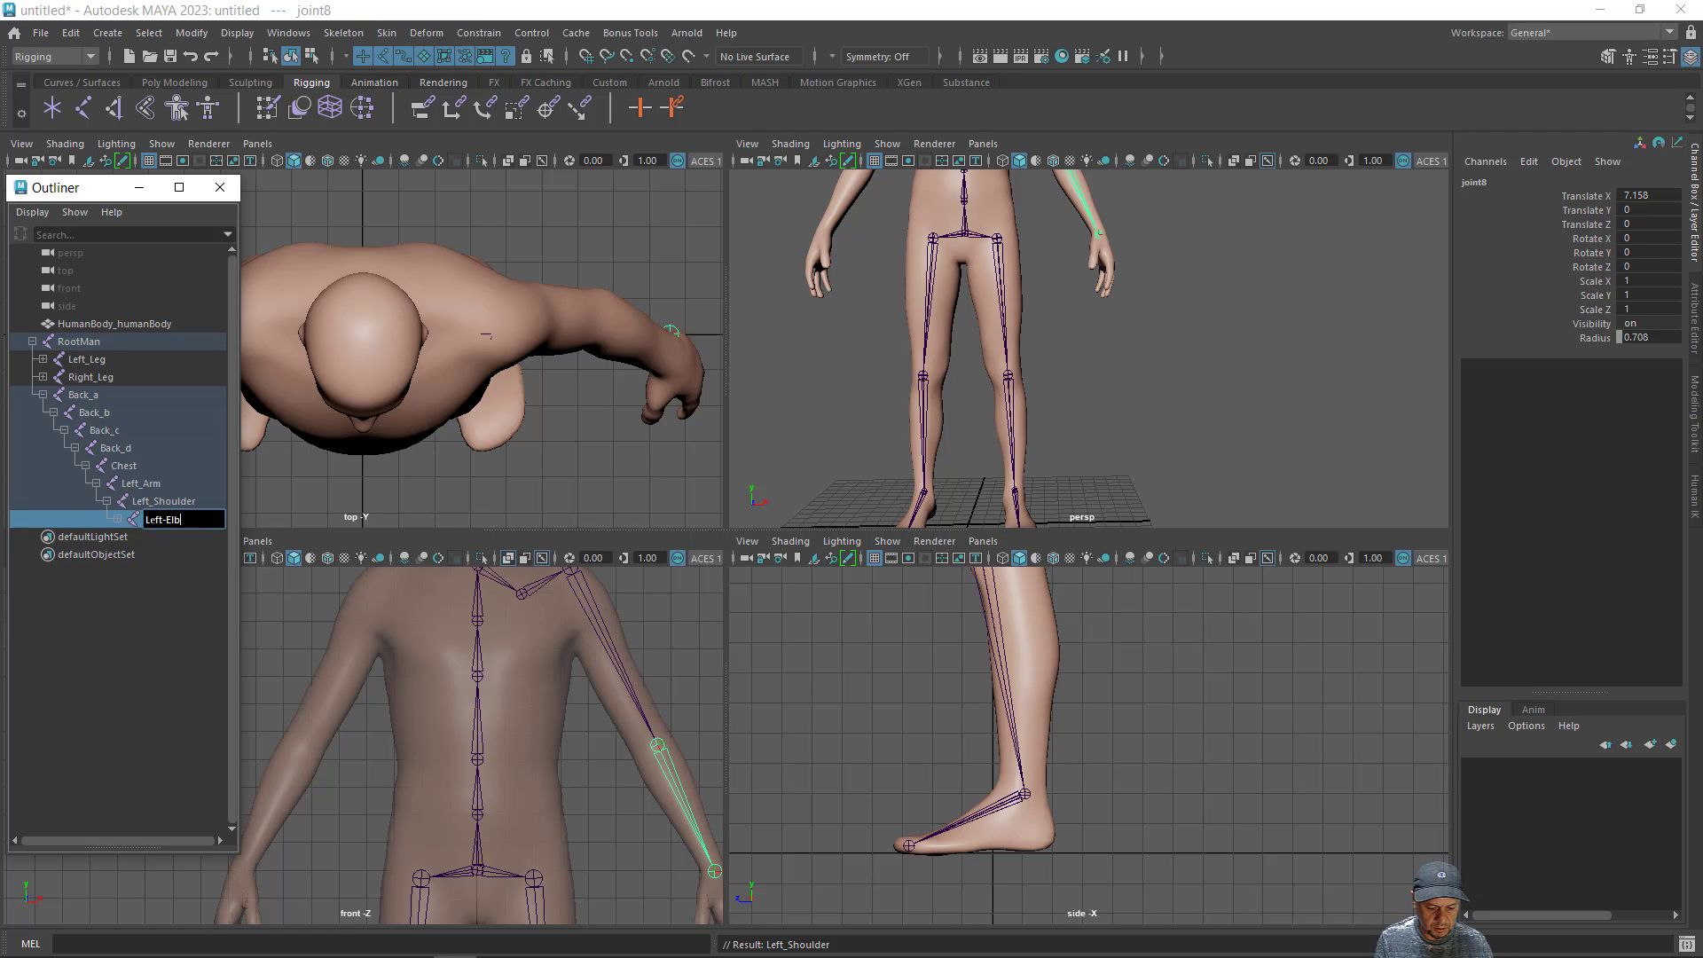
text(ow)
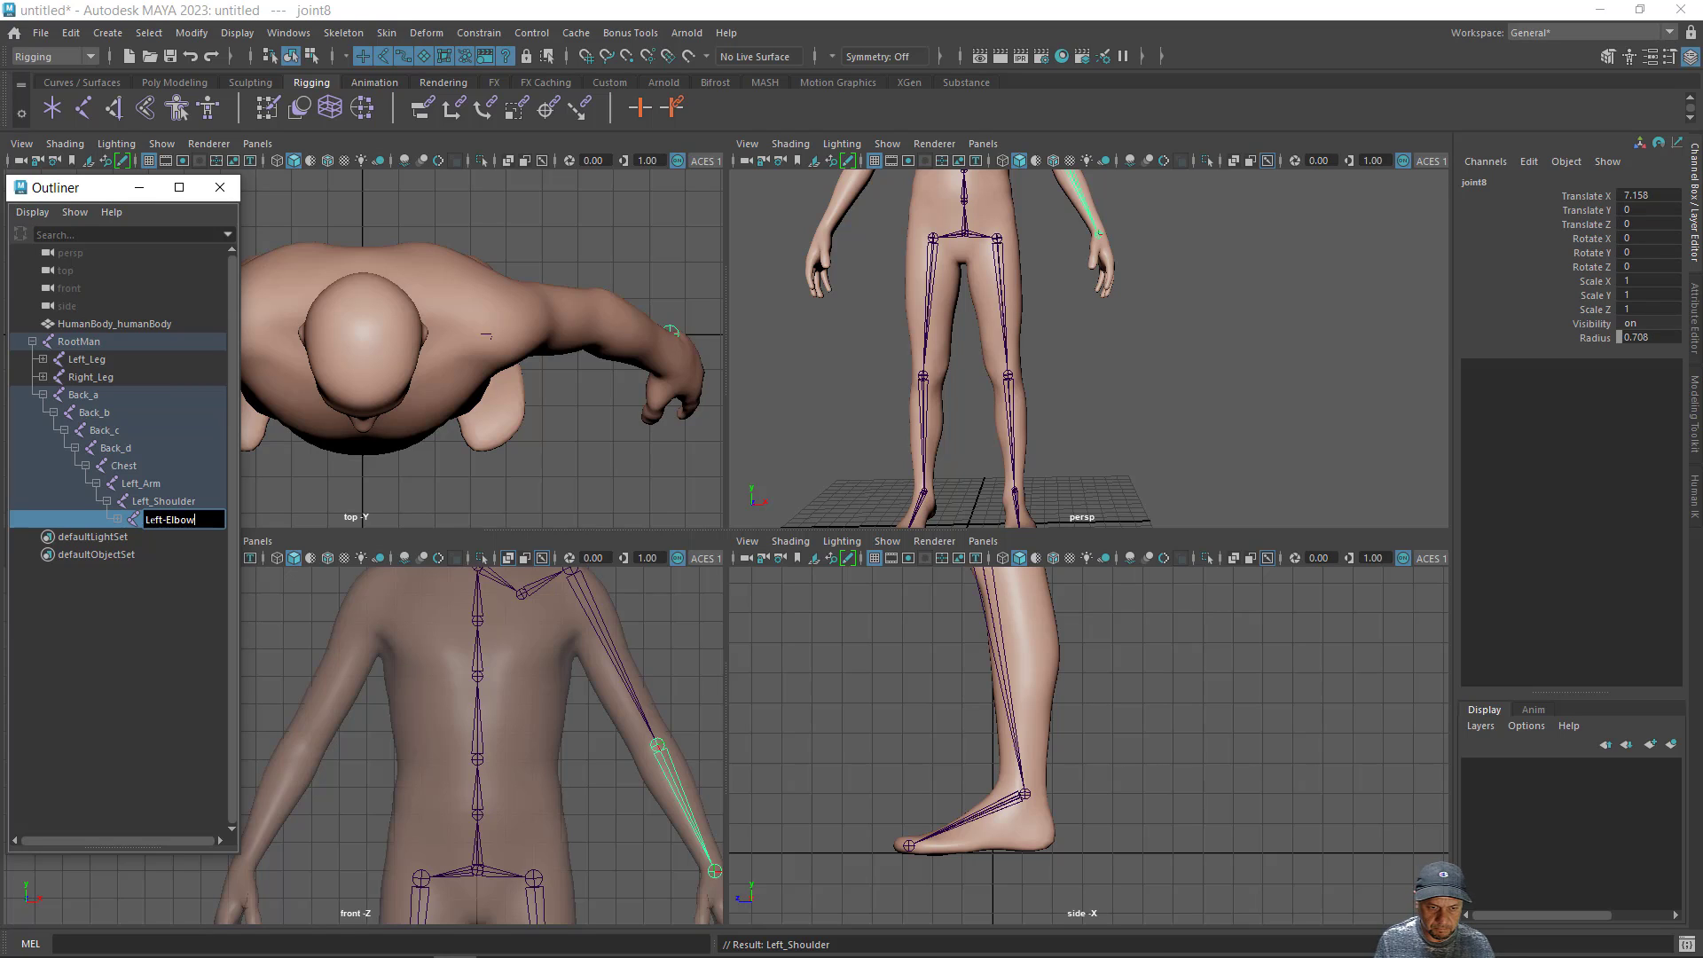
key(Return)
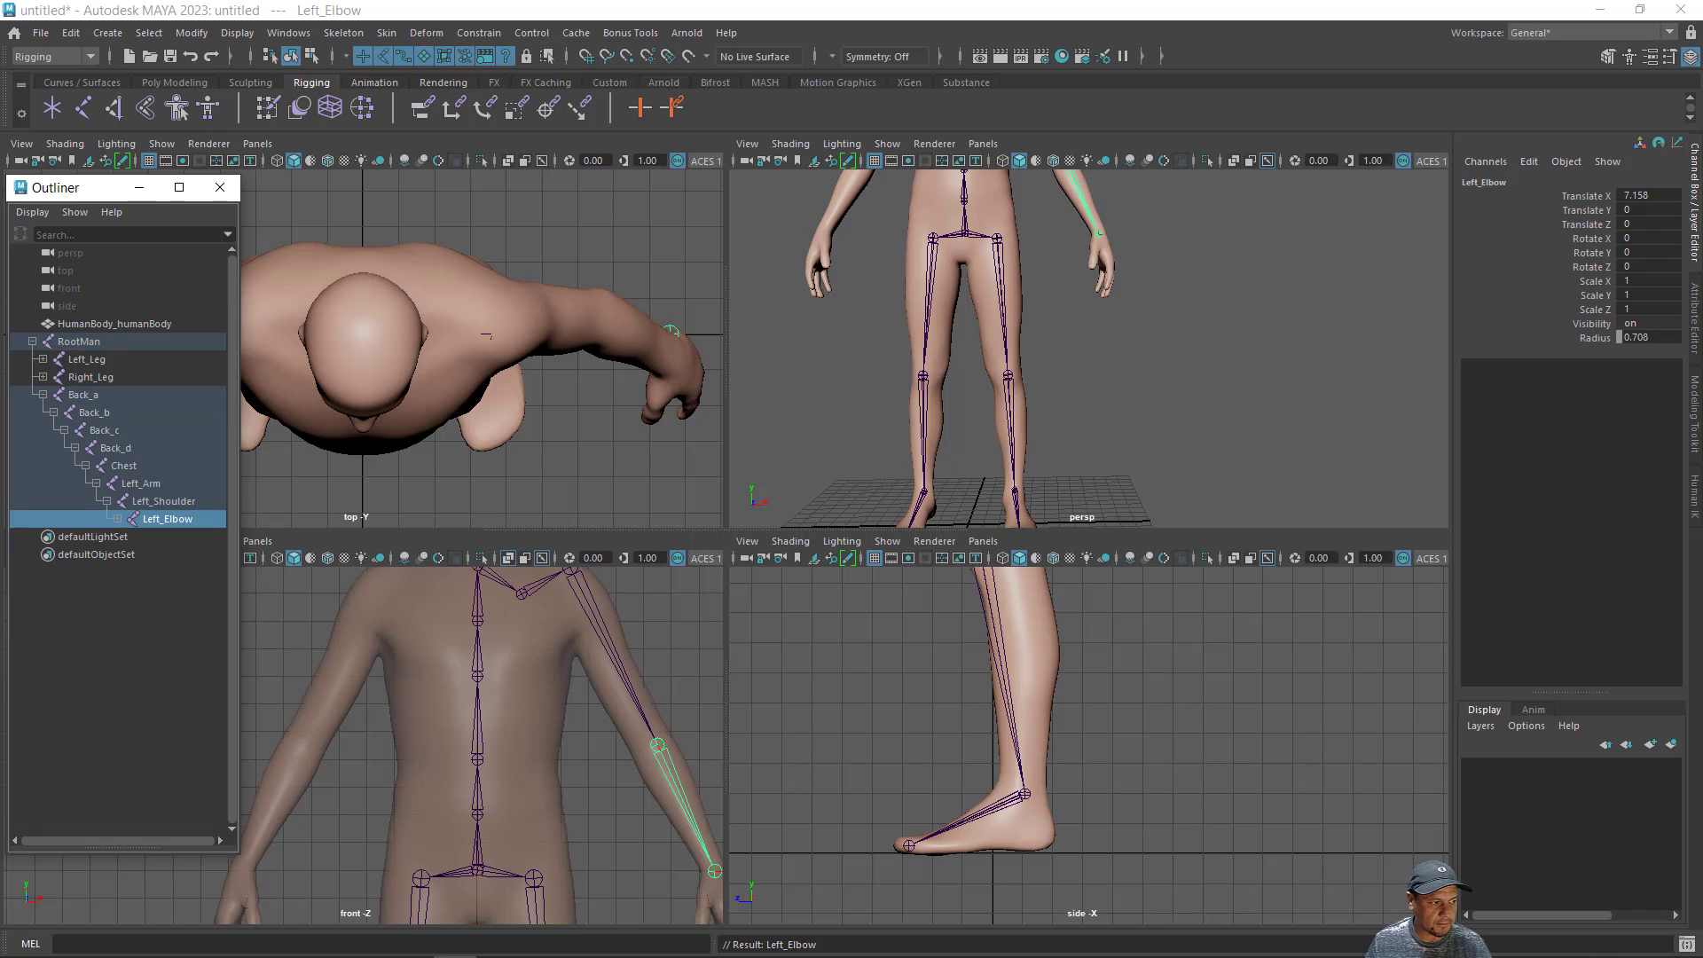
- Rename the left wrist joint, the child of Left_Elbow, as Left_Heand
click(117, 519)
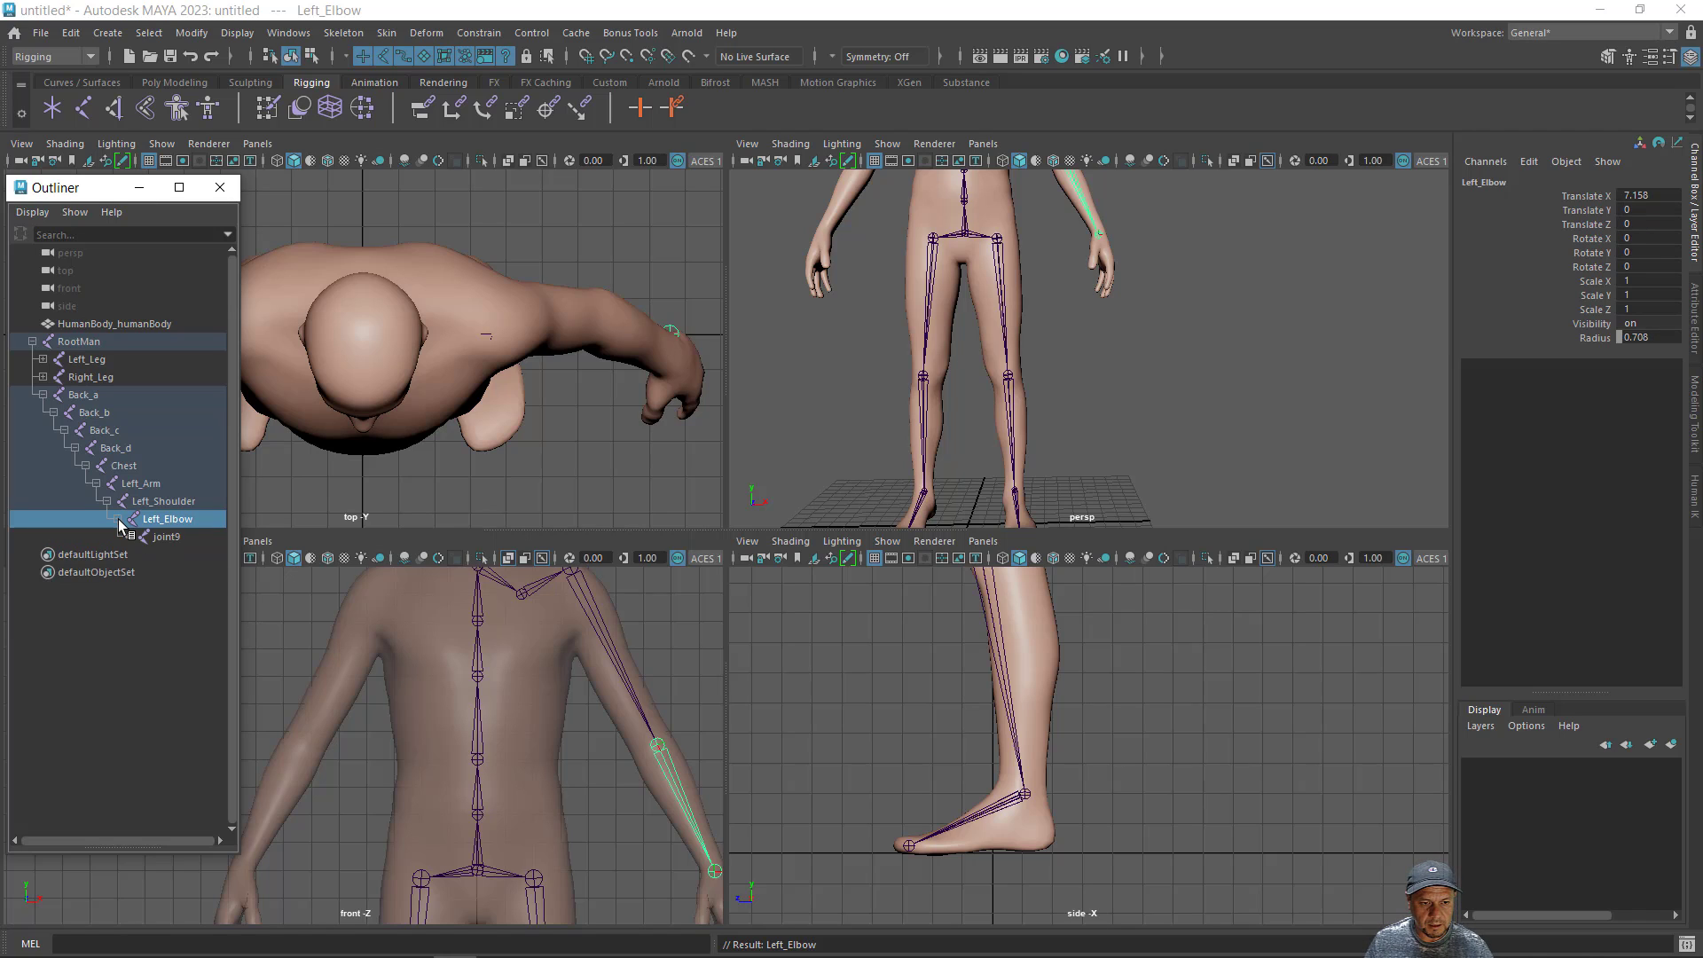
double_click(163, 536)
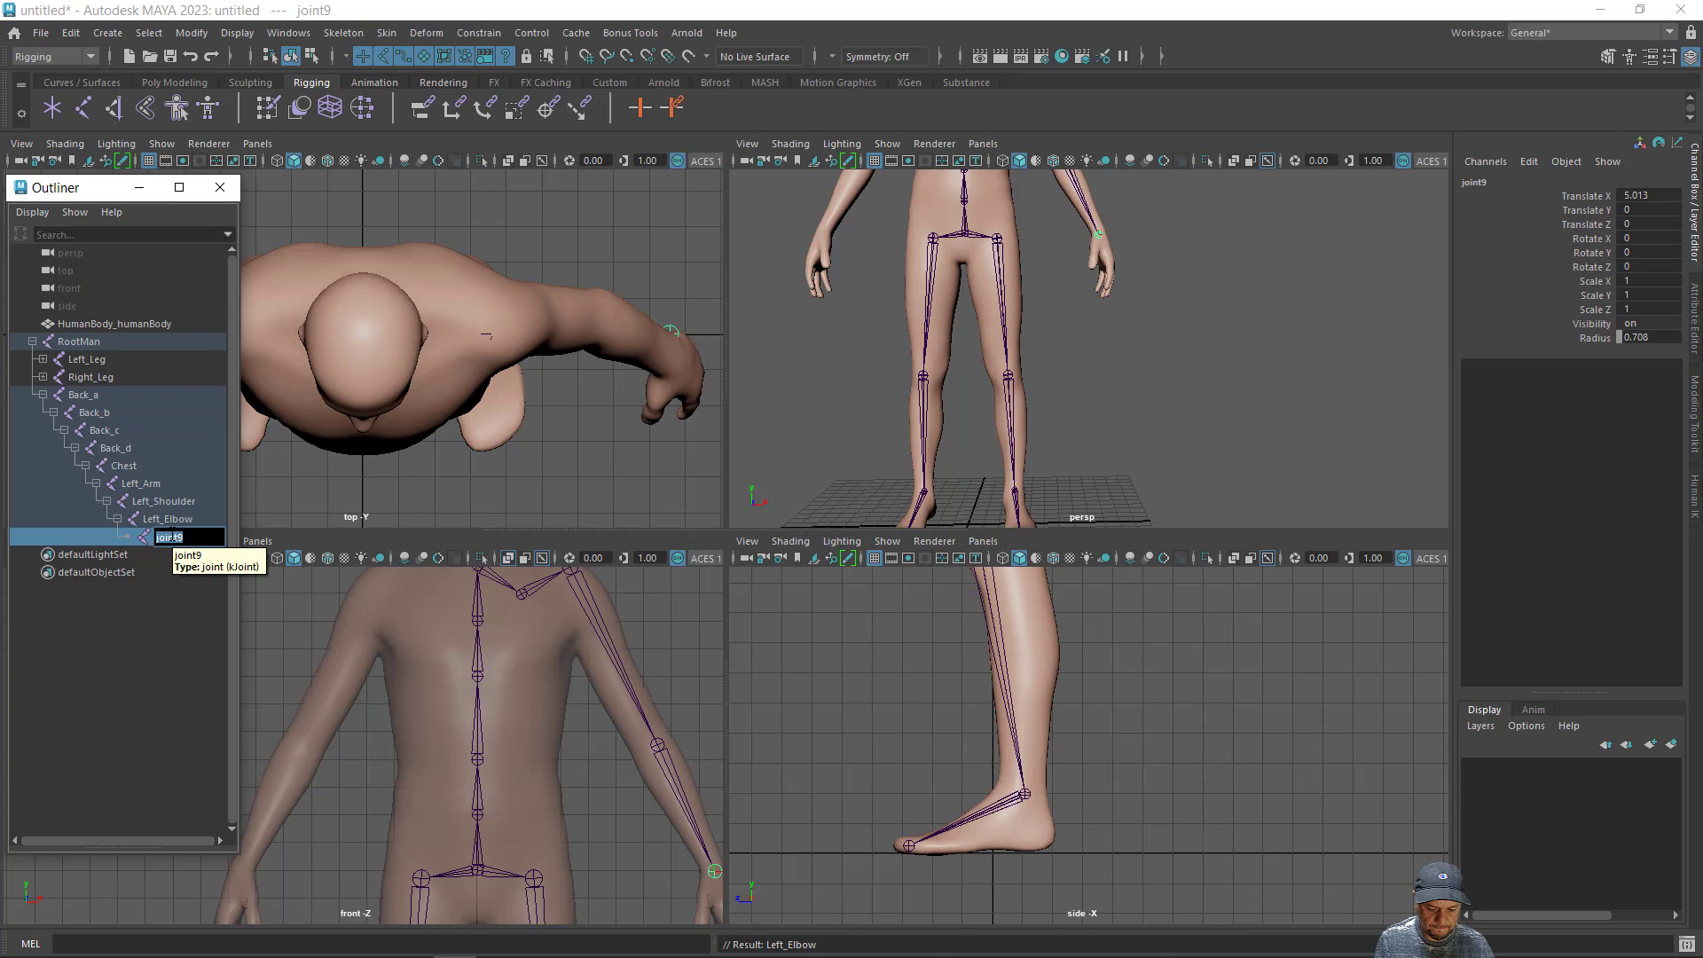
text(Left)
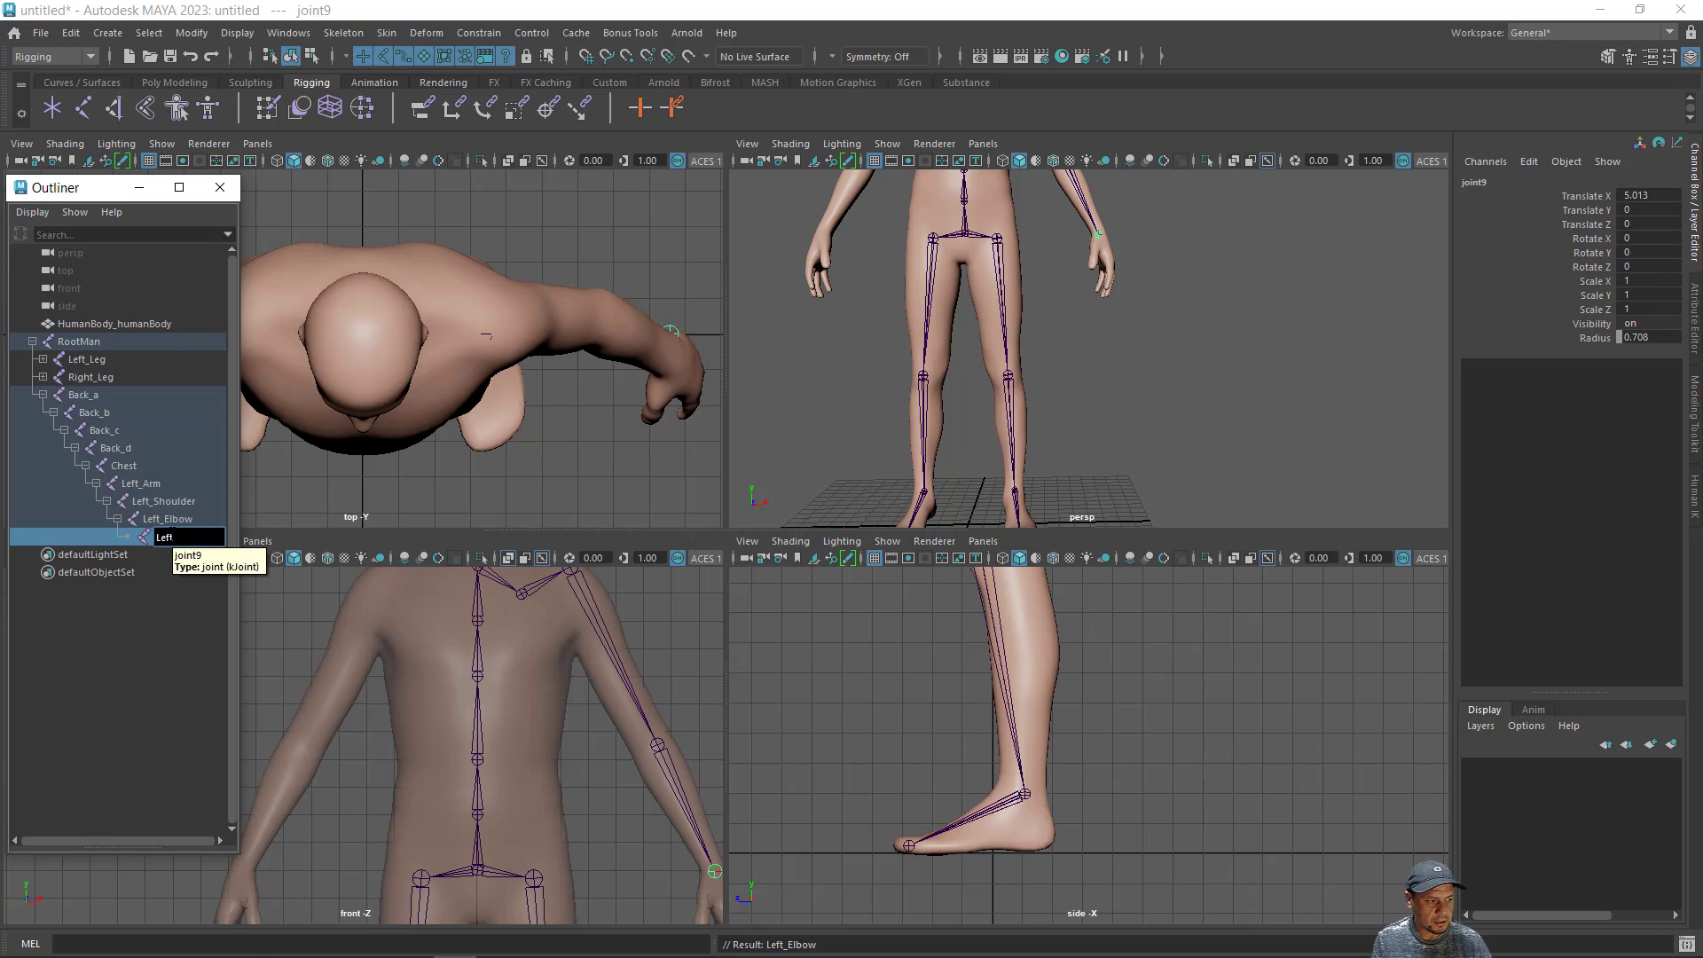
text(H)
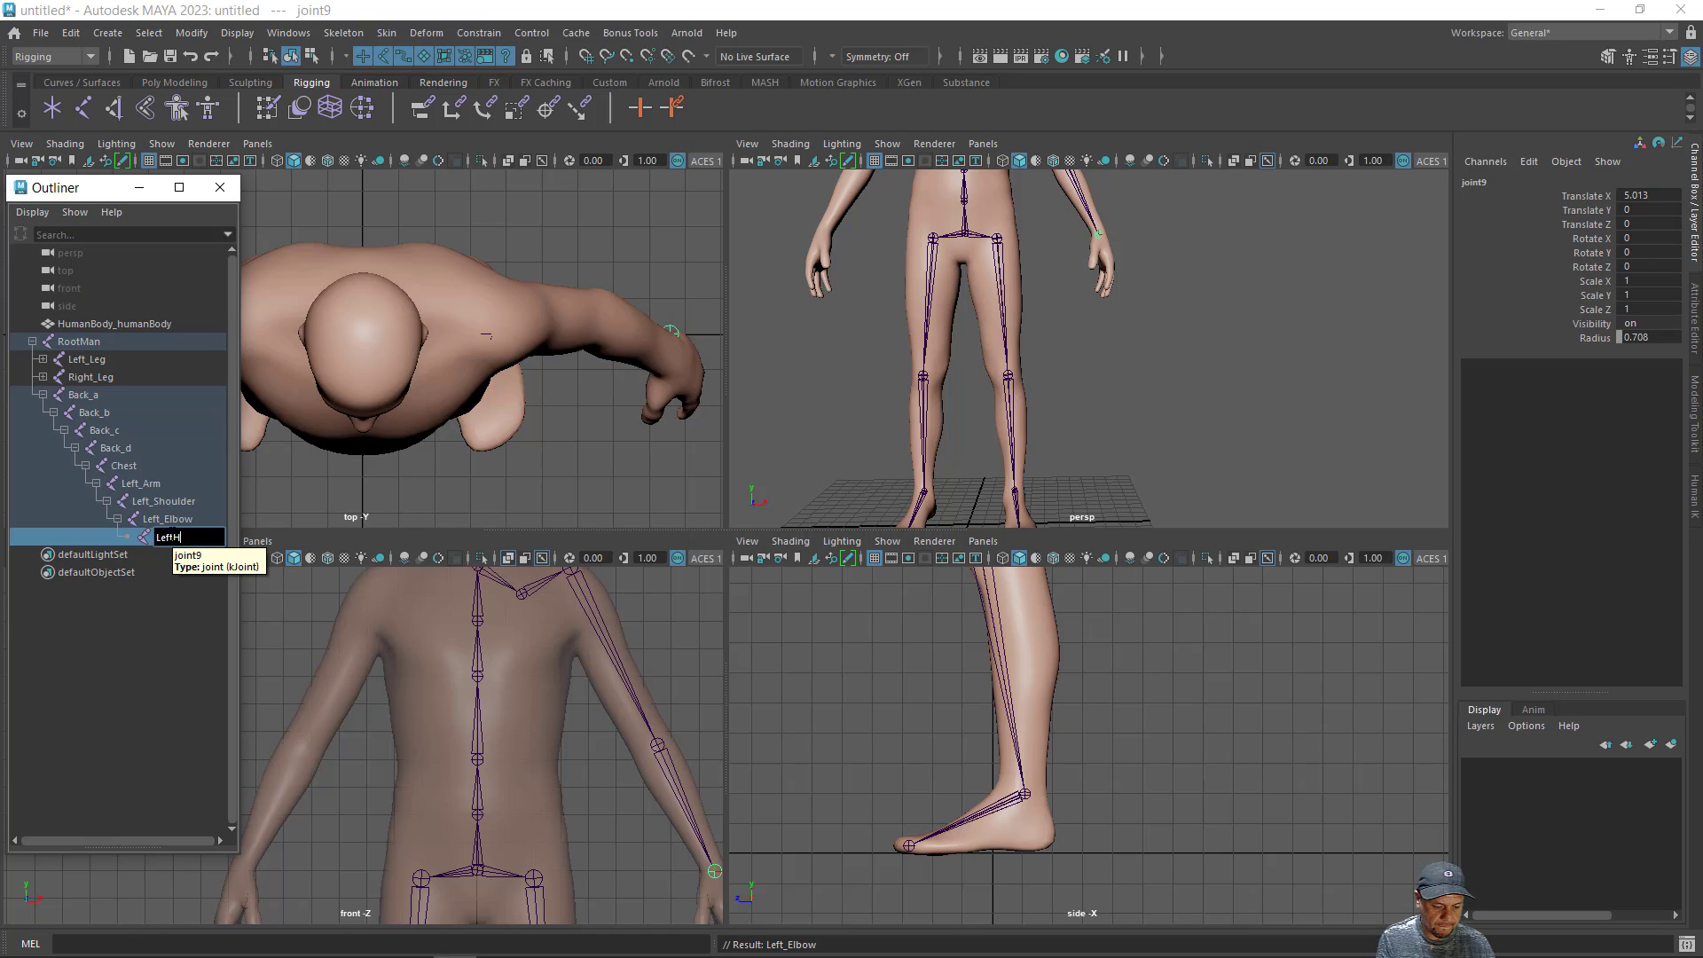
text(eand)
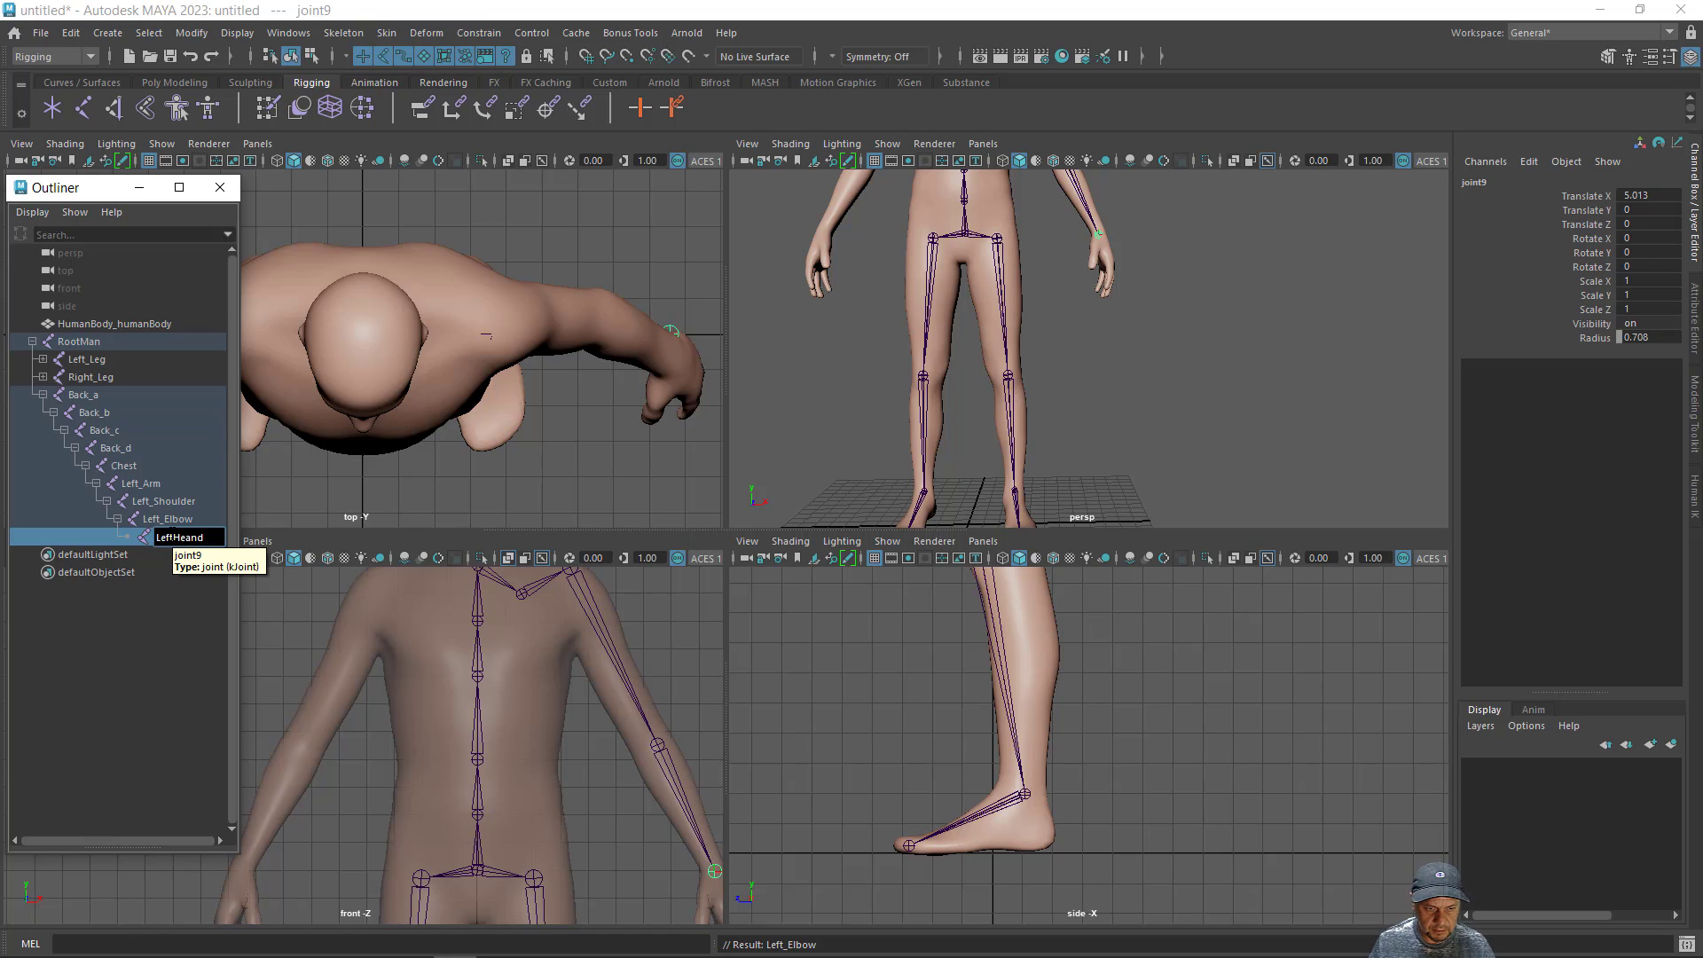
key(Left)
key(Left)
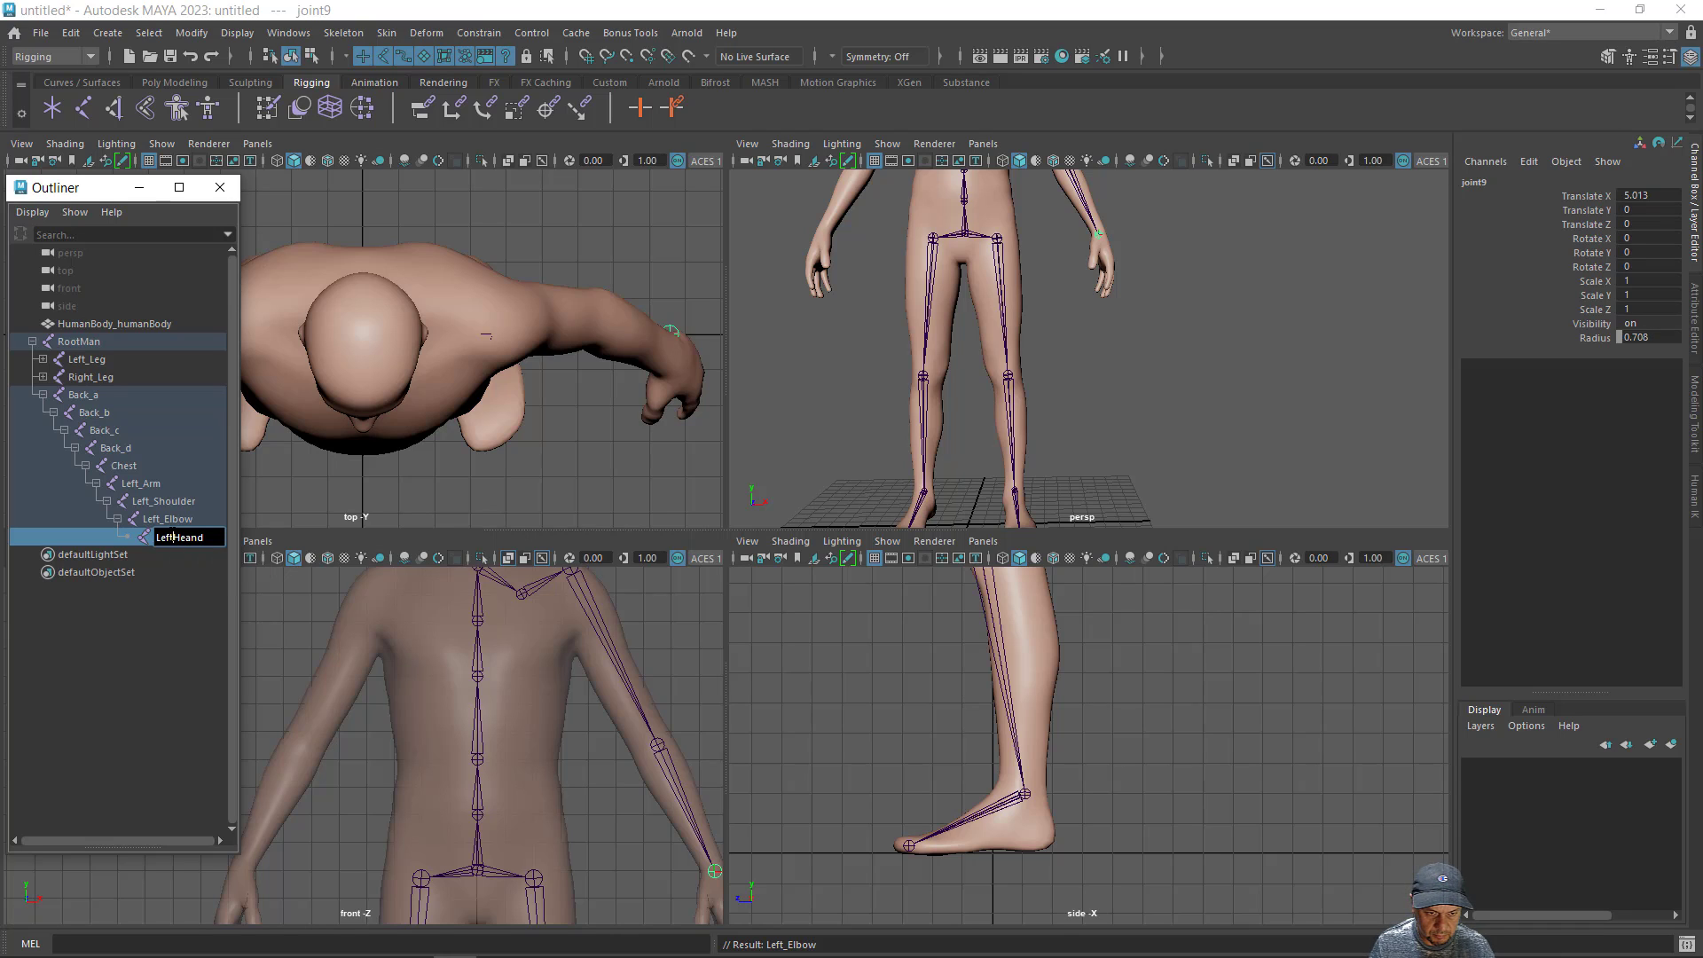
click(173, 538)
text(_)
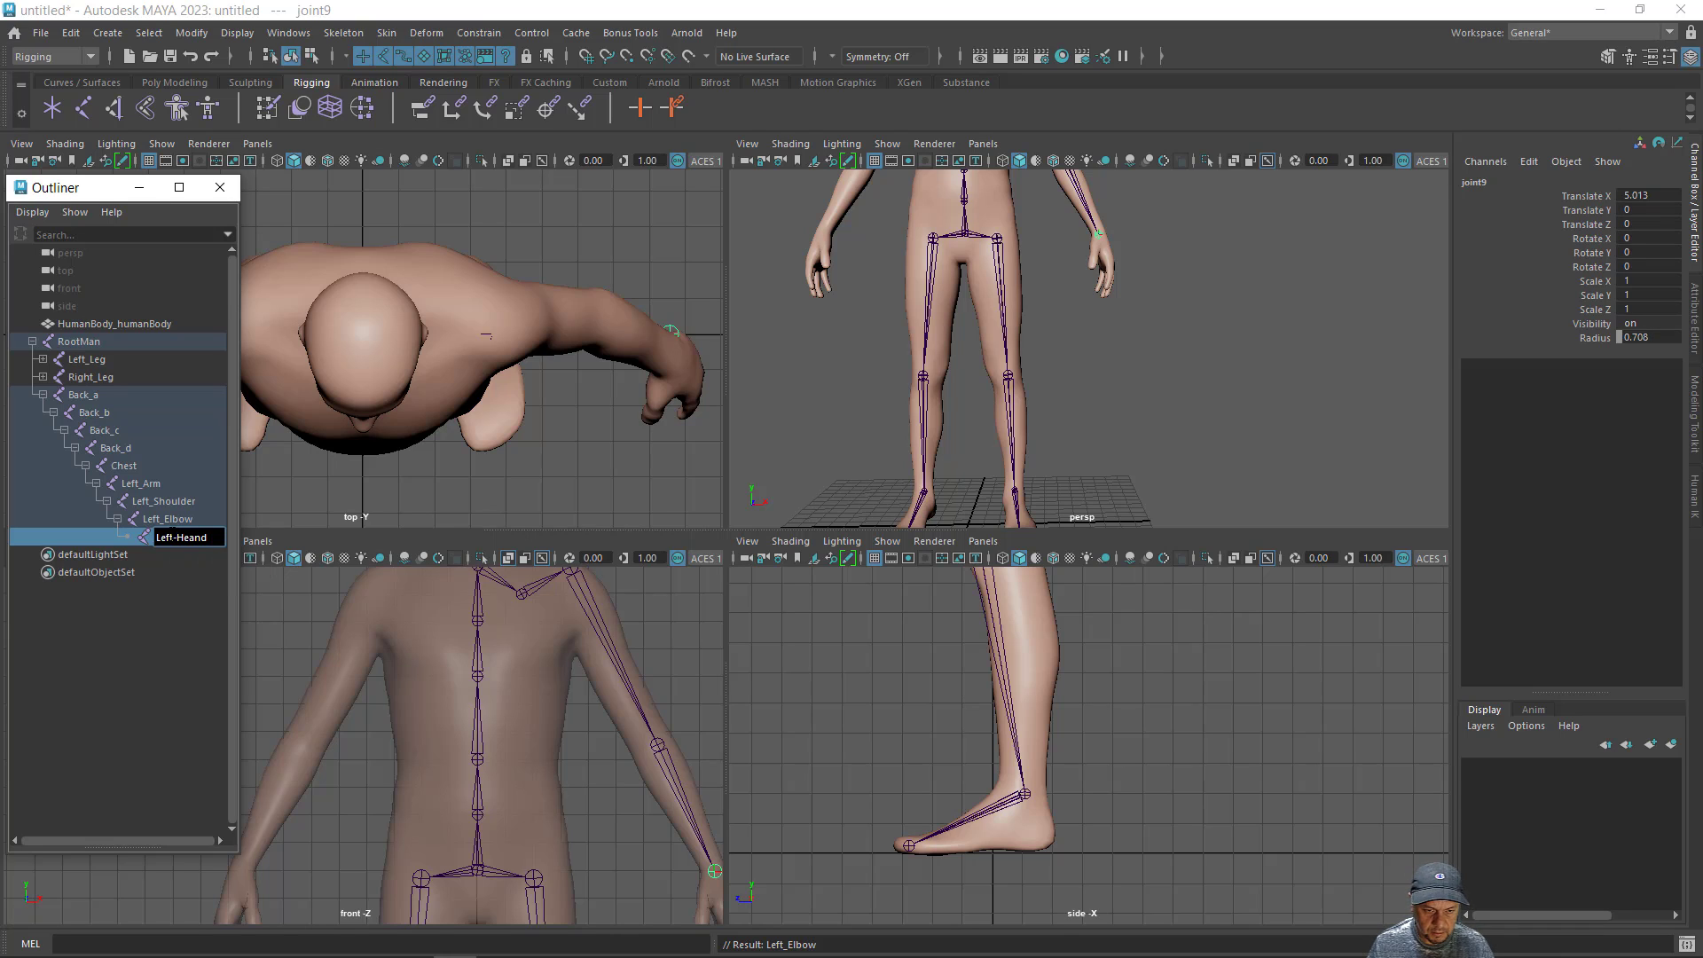
key(Return)
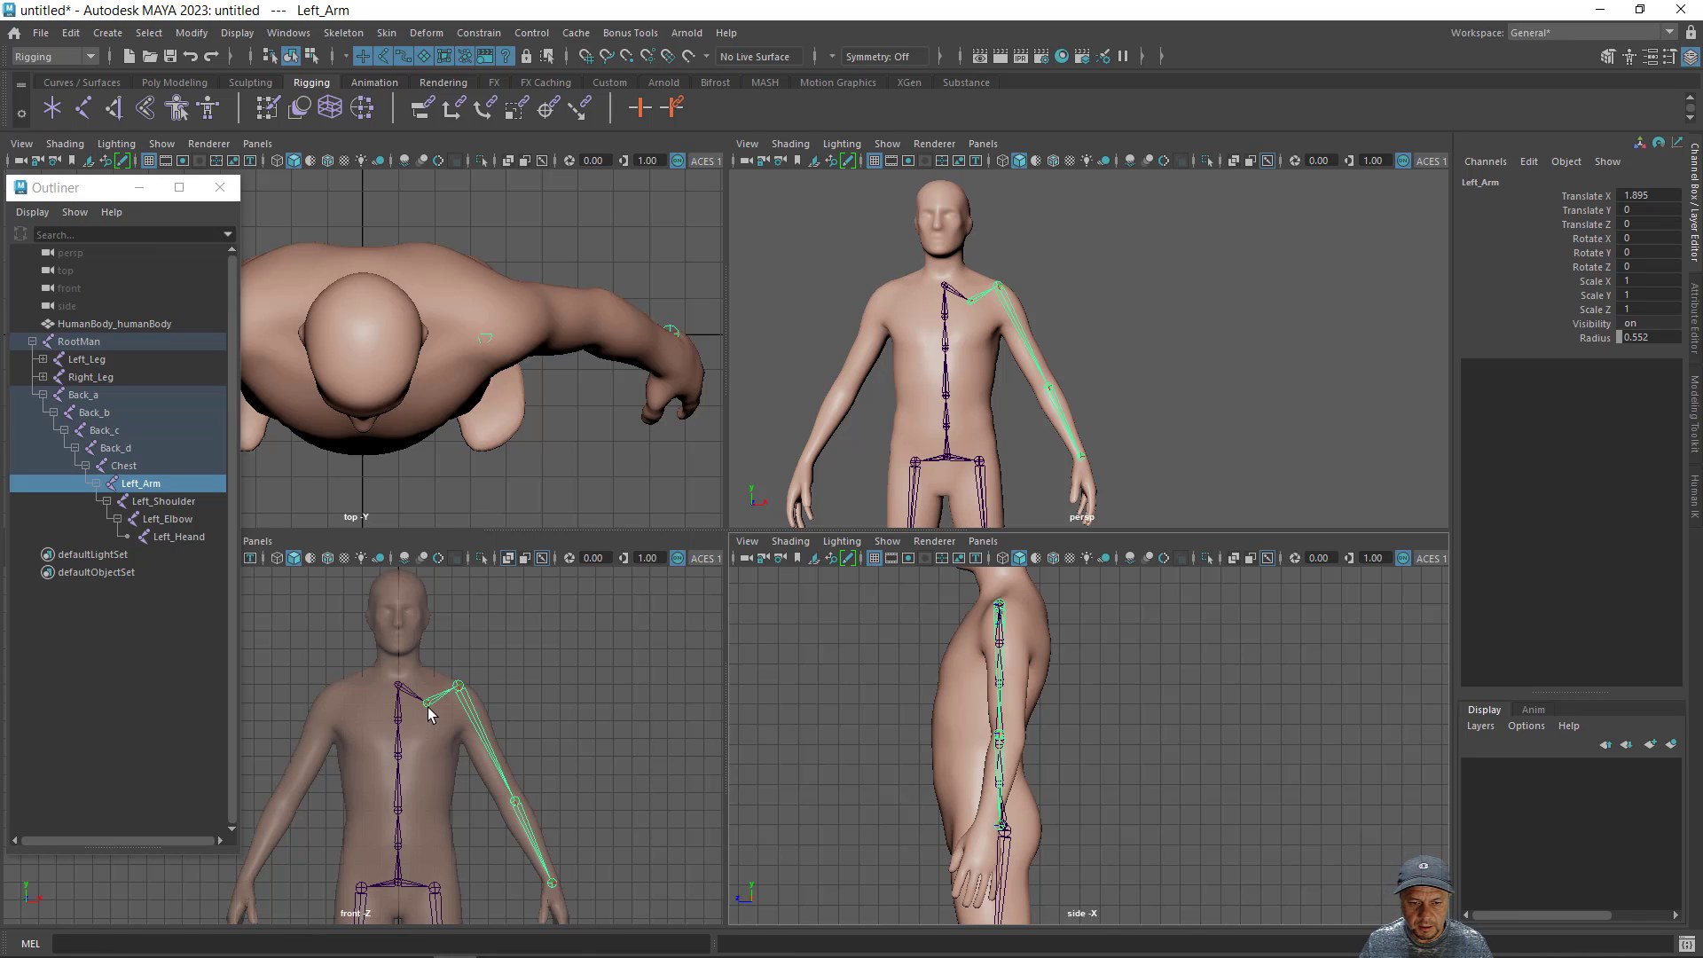
- Turn on X-Ray shading for the body mesh in the side view
alt+middle_drag(419, 862, 445, 798)
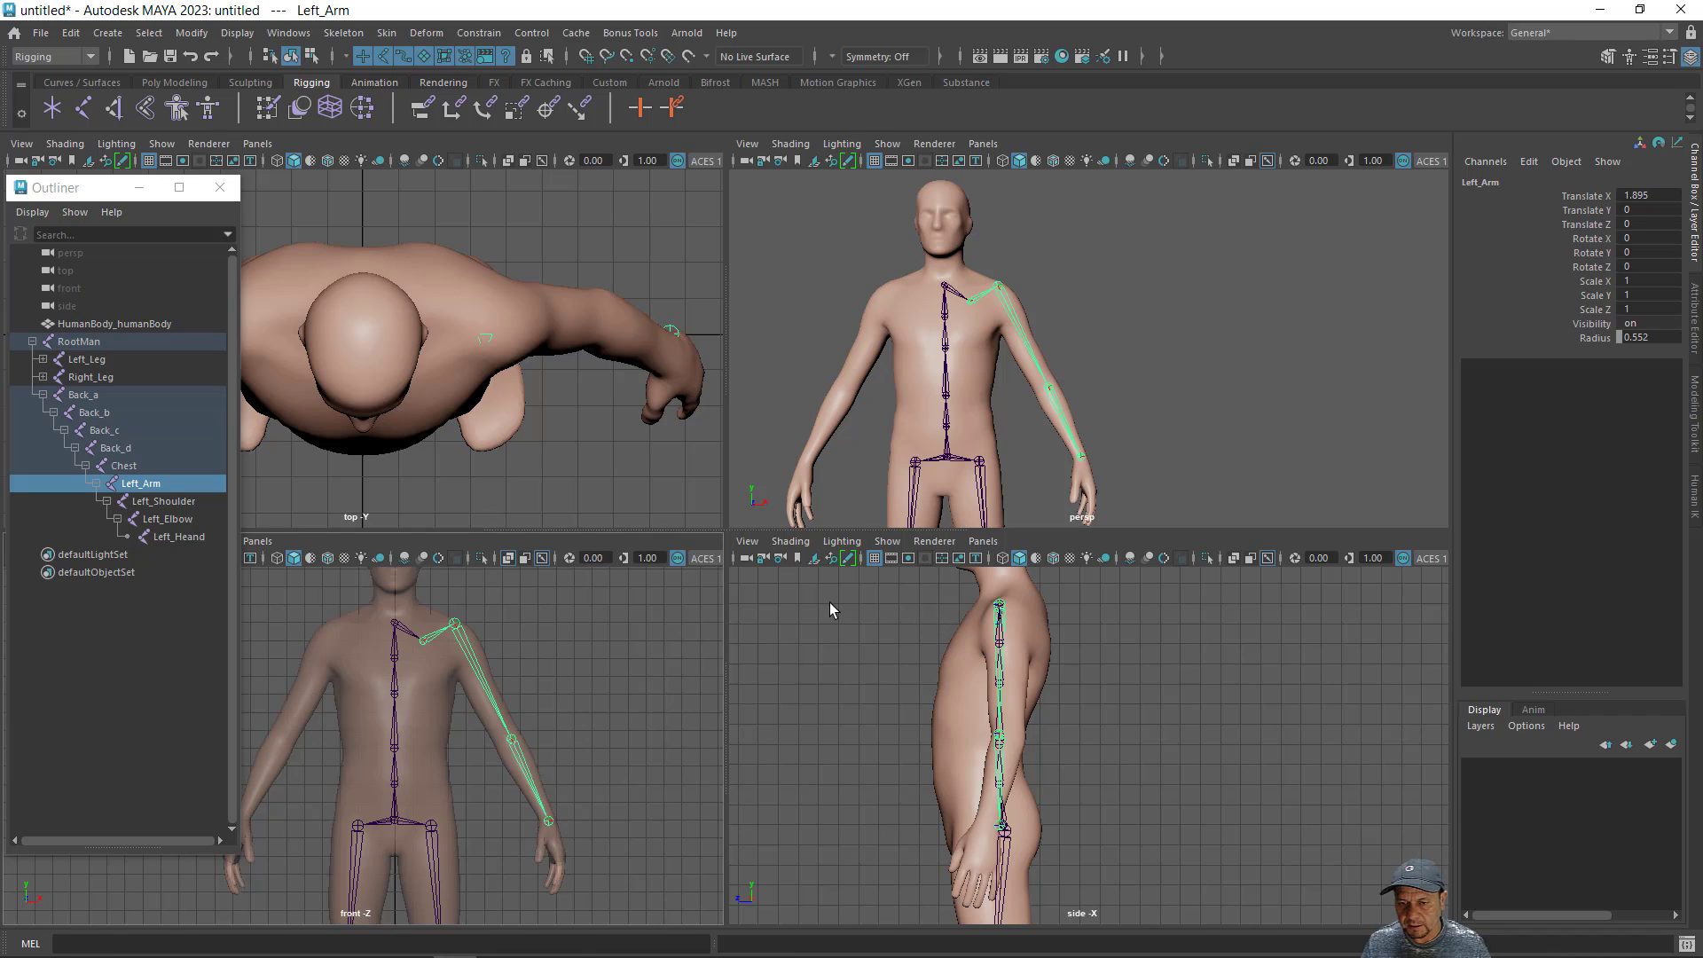
click(790, 541)
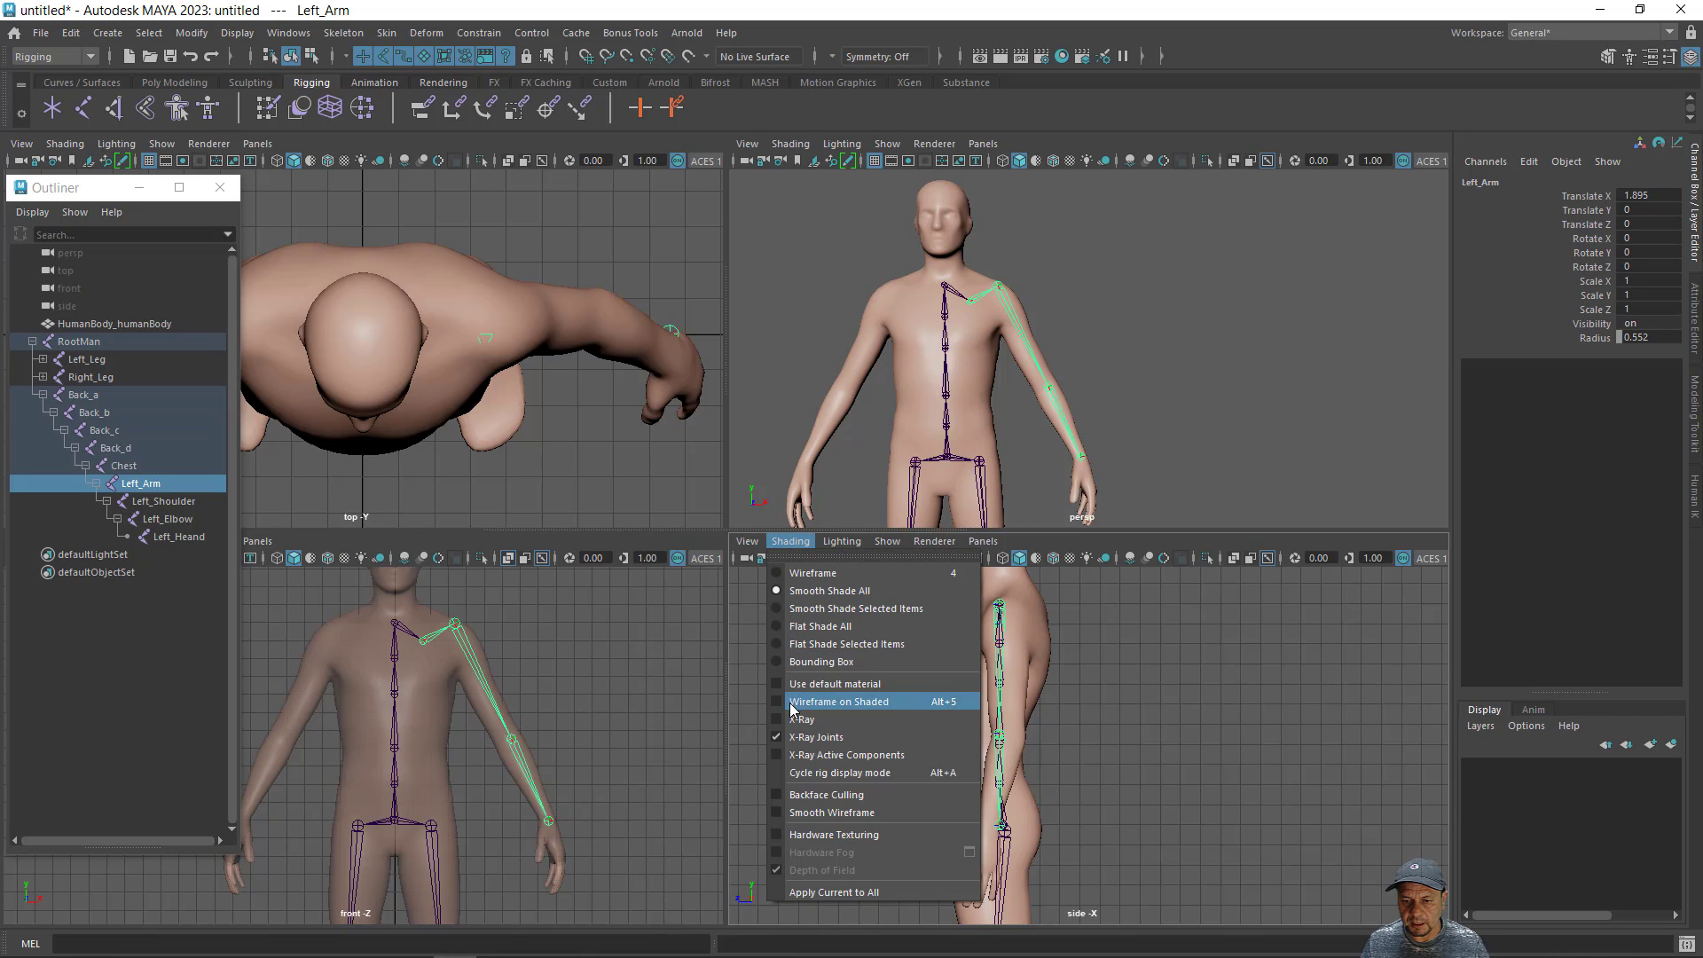
click(801, 719)
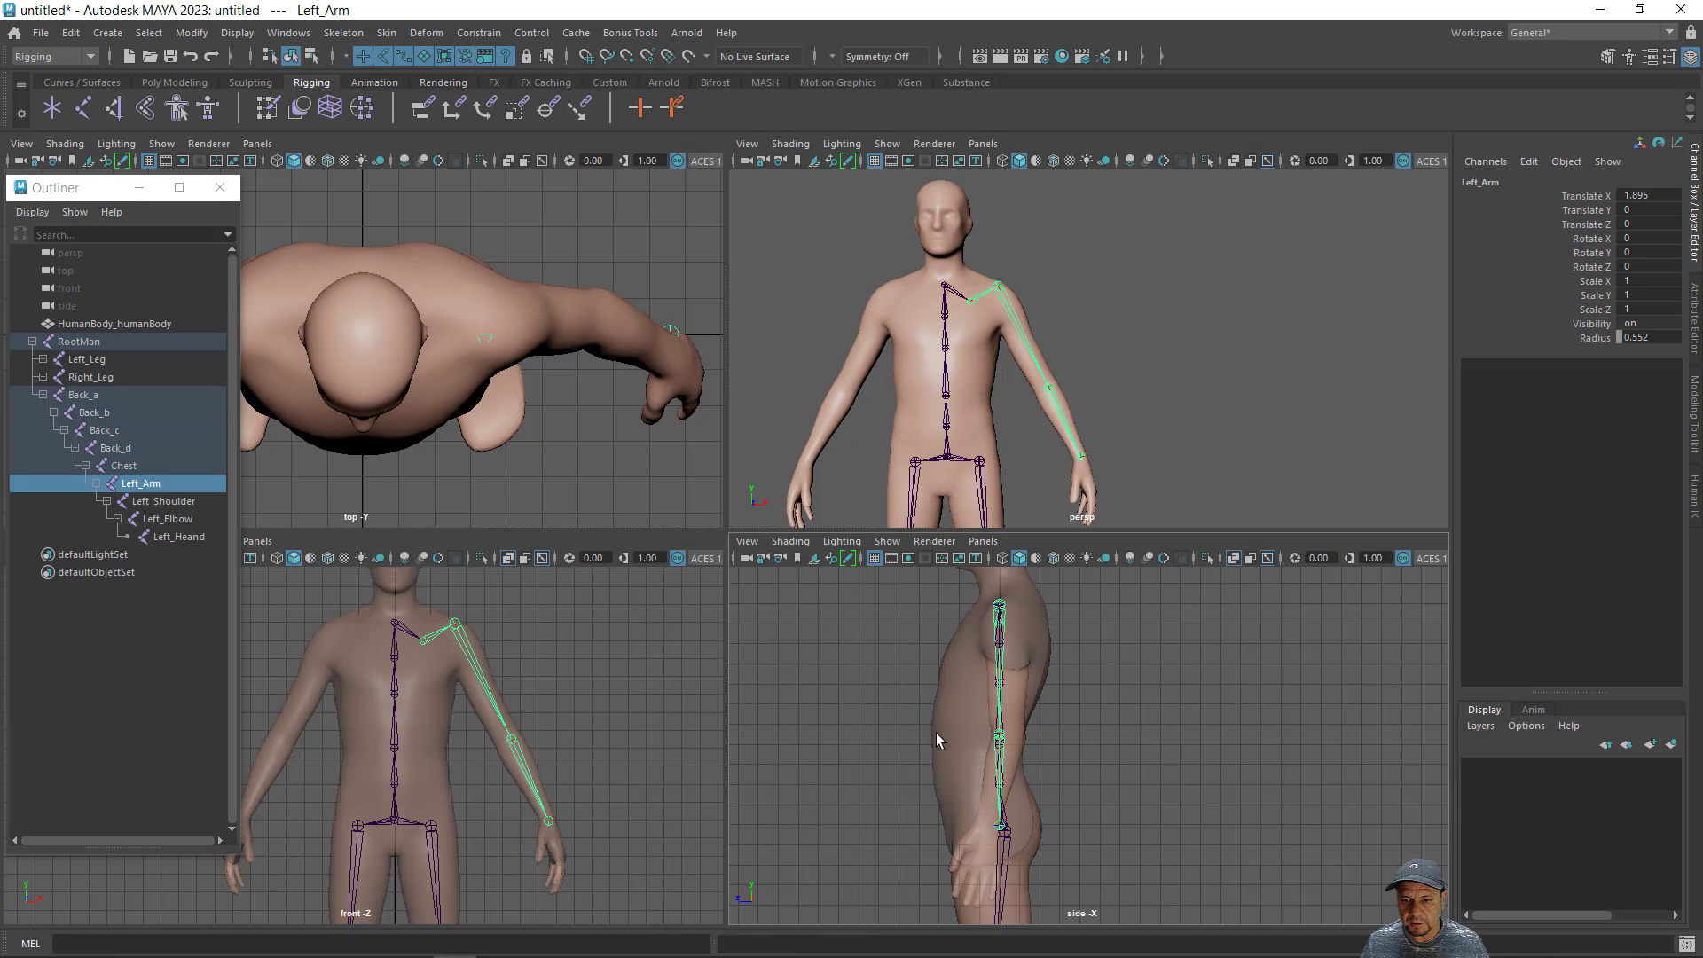
- Shift only the Back_a joint slightly forward along Z, to a Translate Z of about 0.235, without moving its child joints
click(396, 789)
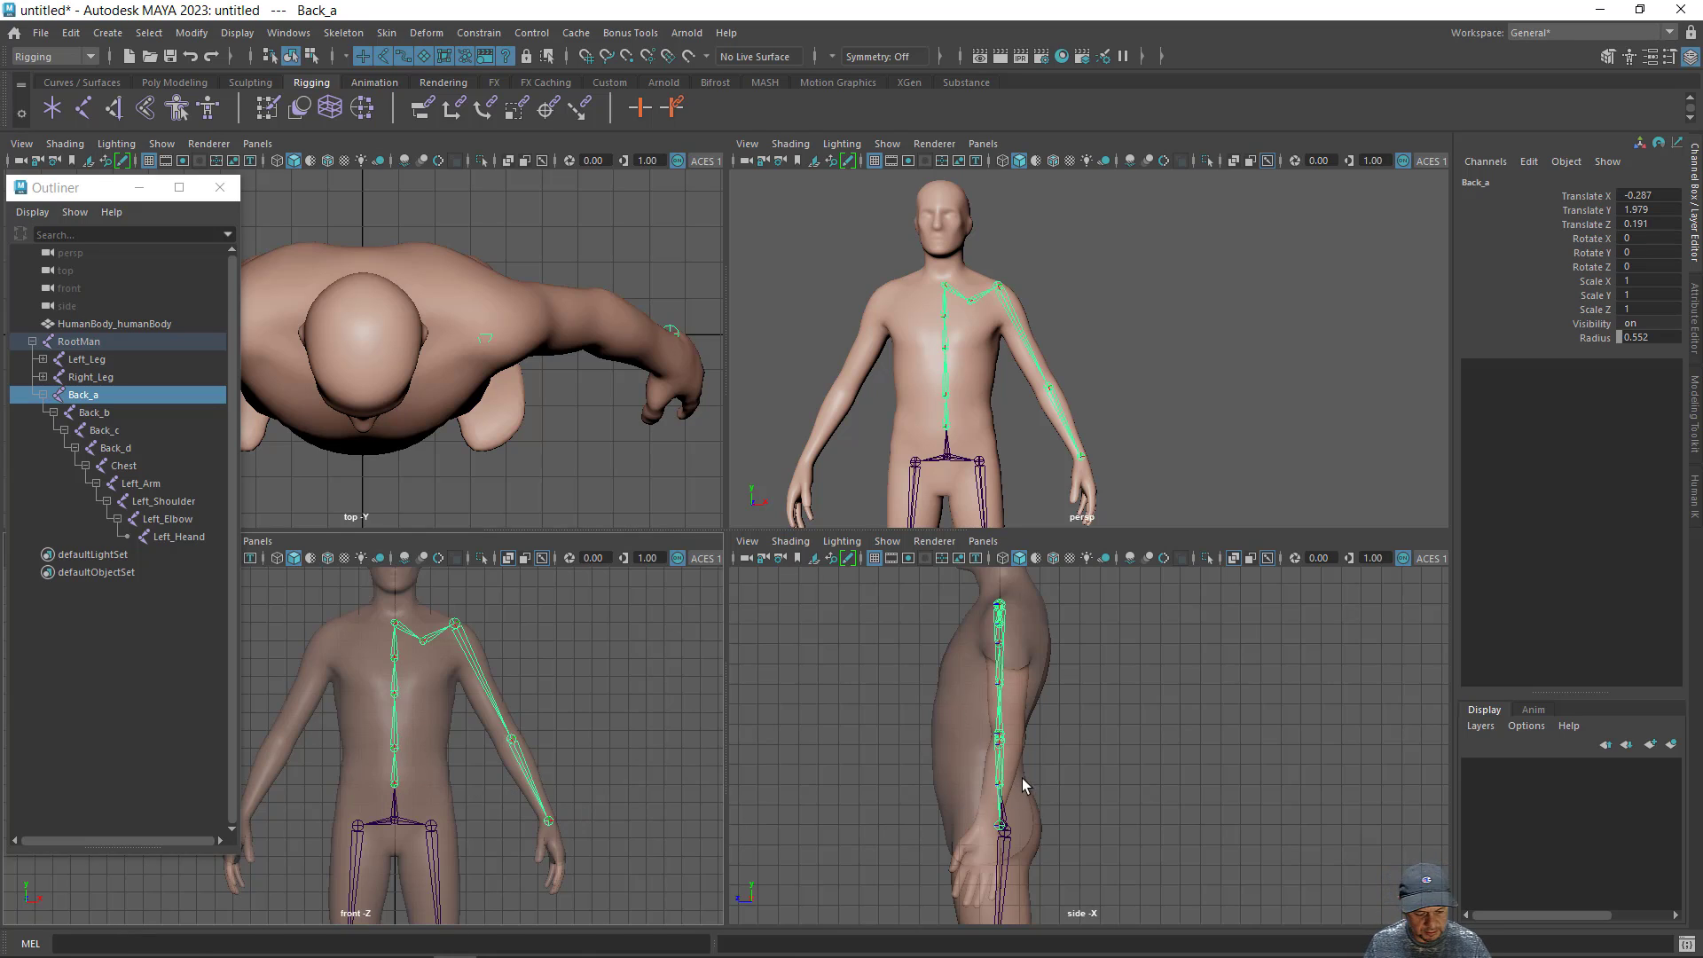
mouse_move(1022, 780)
alt+middle_down()
mouse_move(1035, 674)
mouse_move(1039, 800)
alt+middle_up()
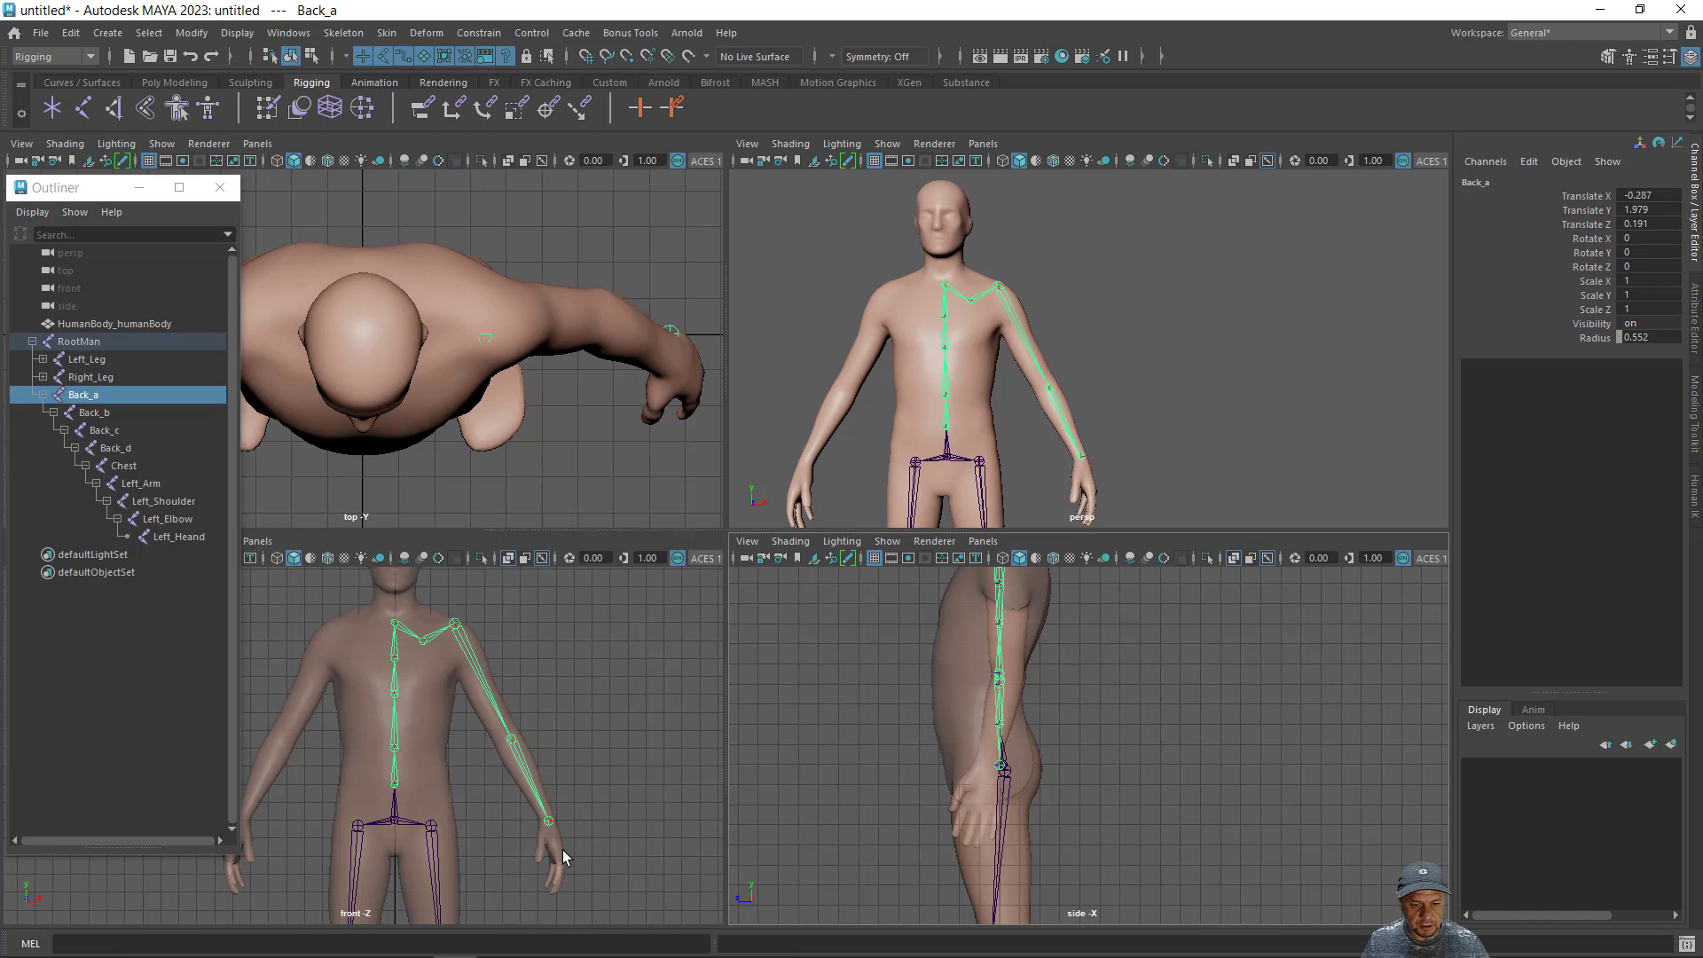
key(w)
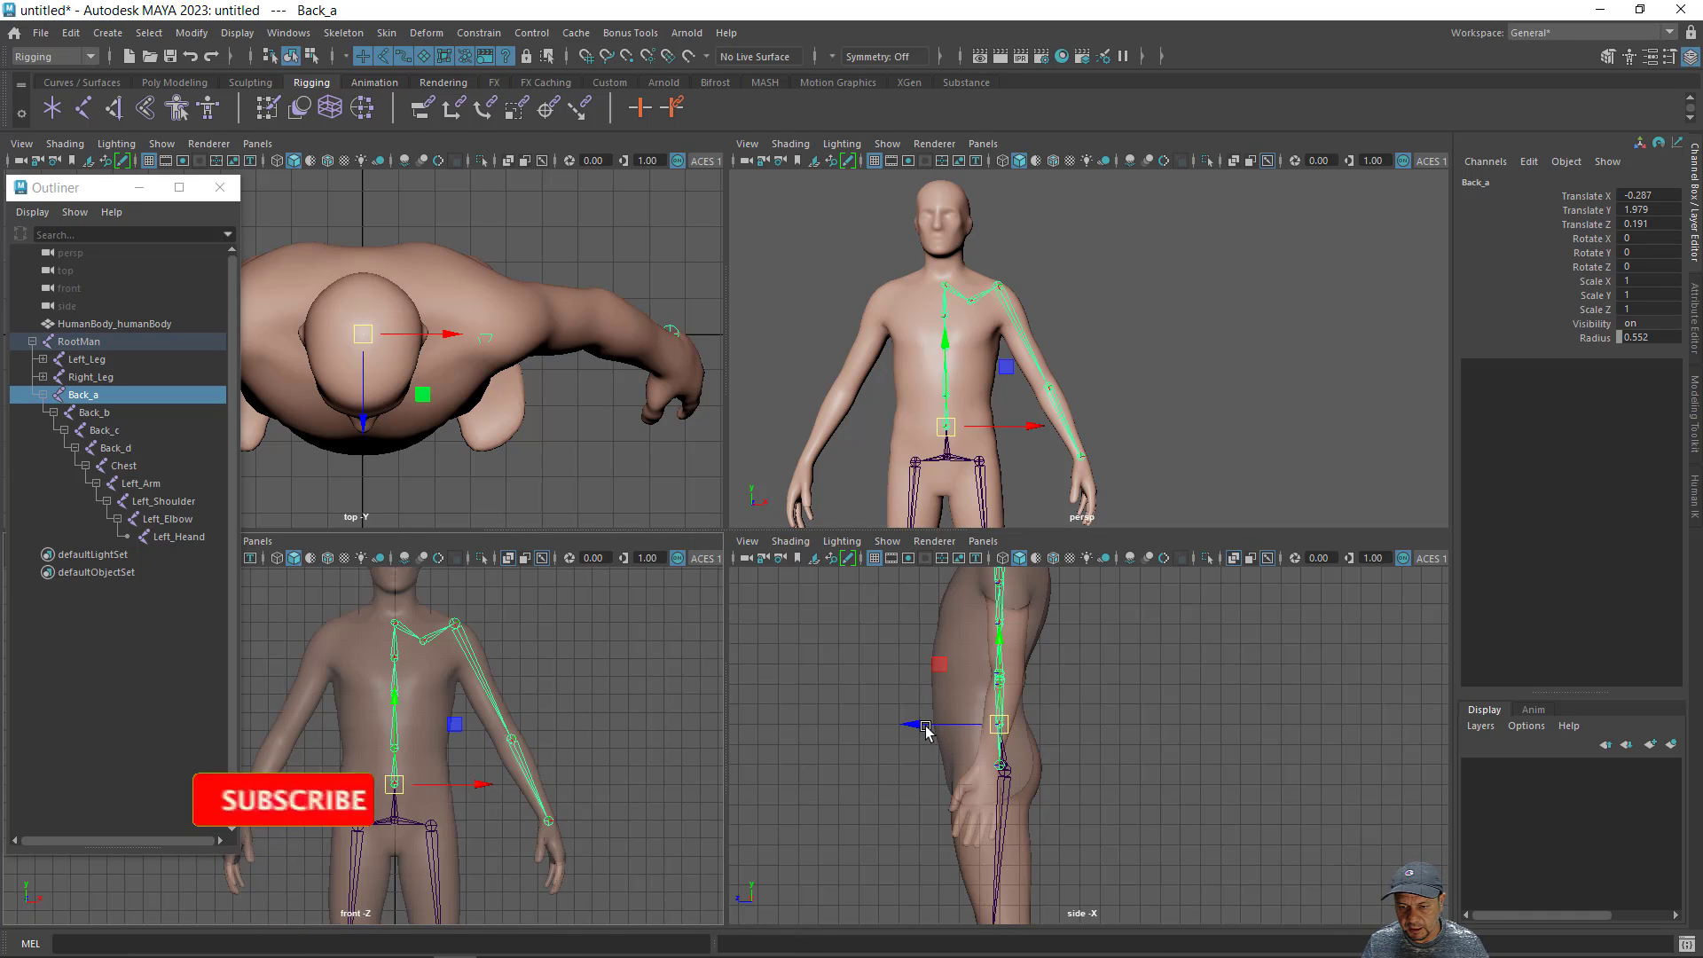
key(d)
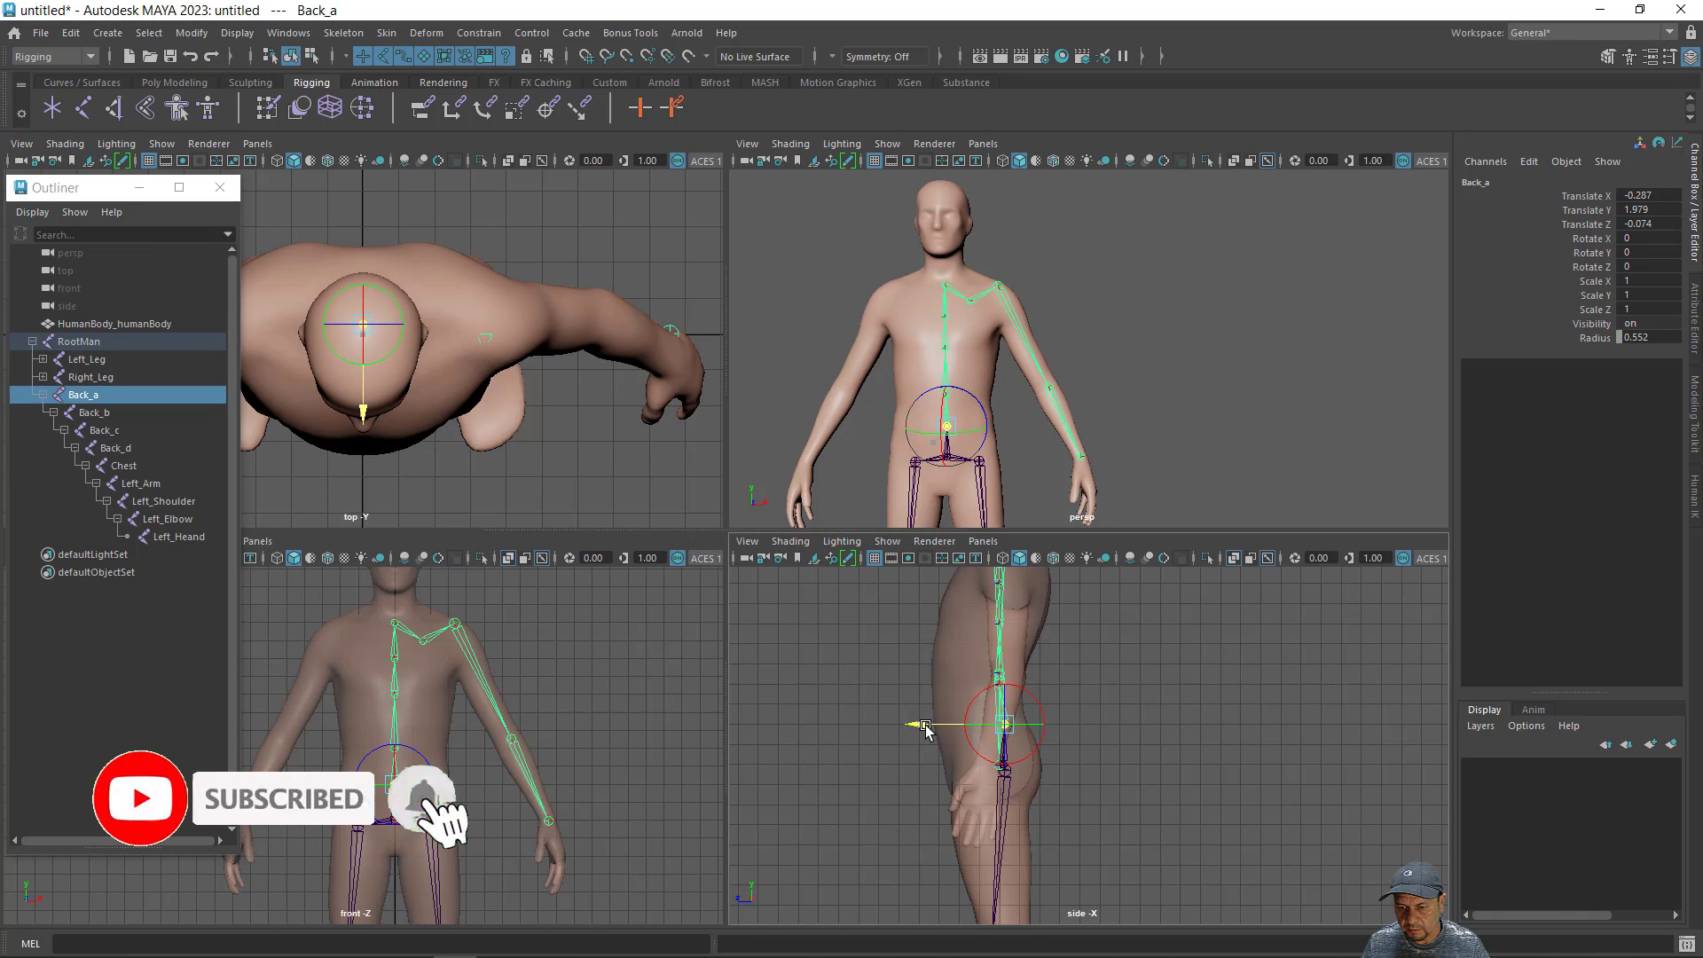
drag(920, 729, 912, 729)
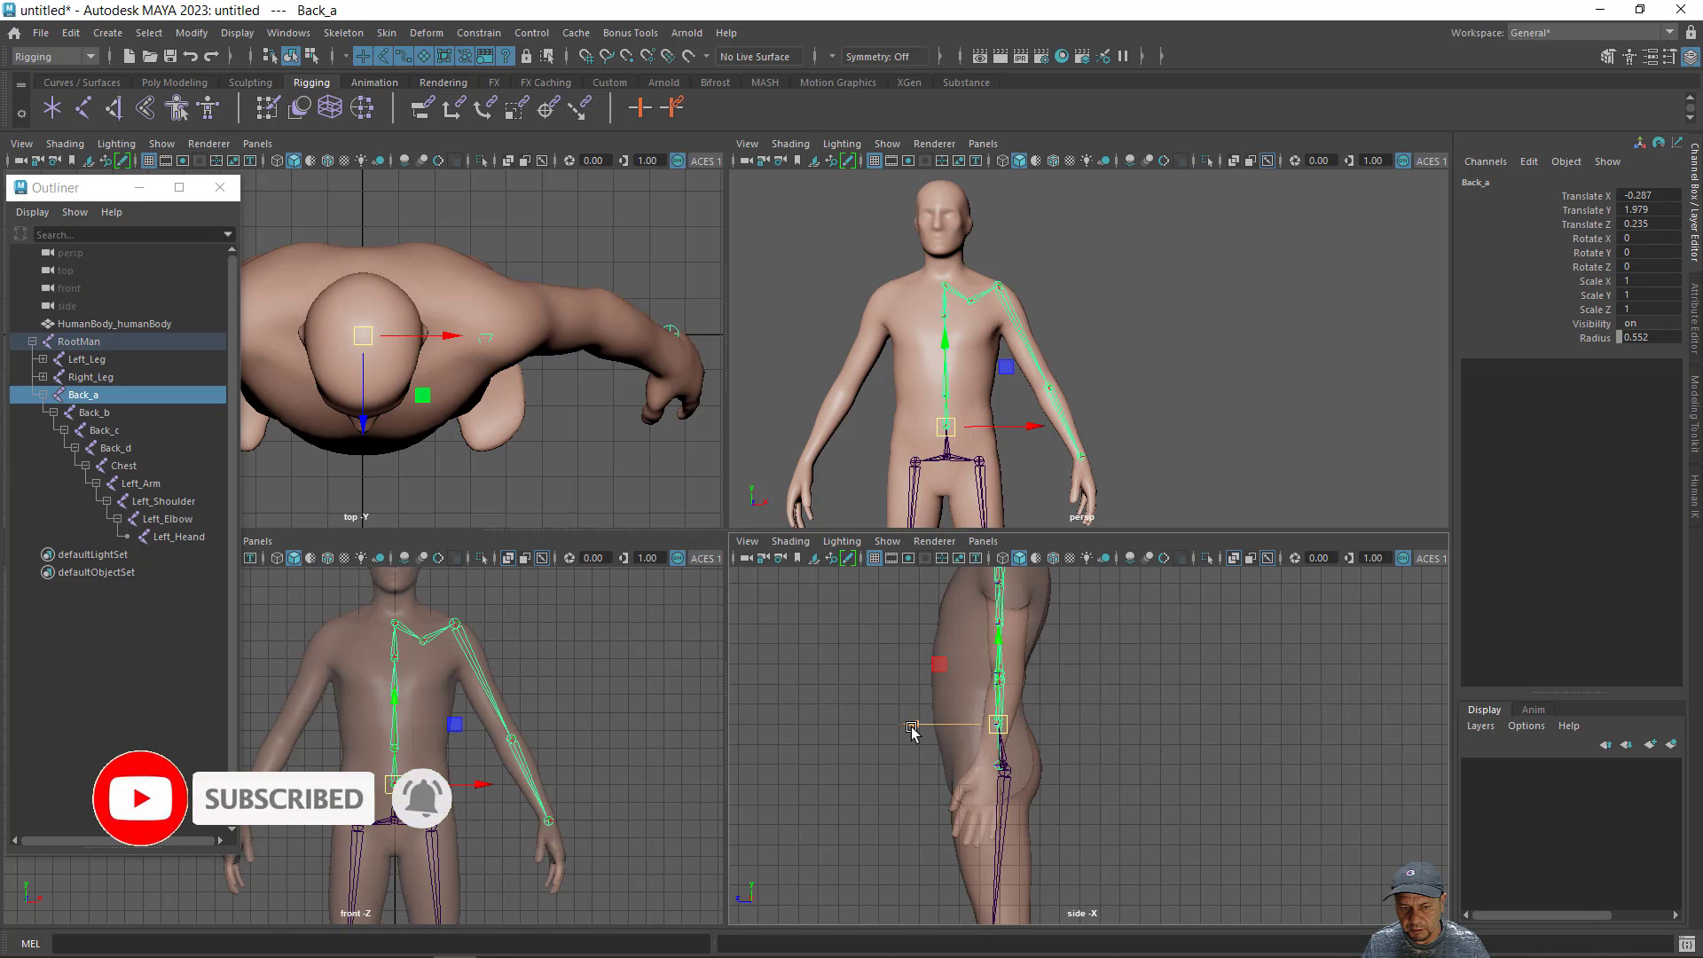
- Shift only the Back_b joint forward along Z, to a Translate Z of about 0.221, then reselect its parent Back_a
key(Down)
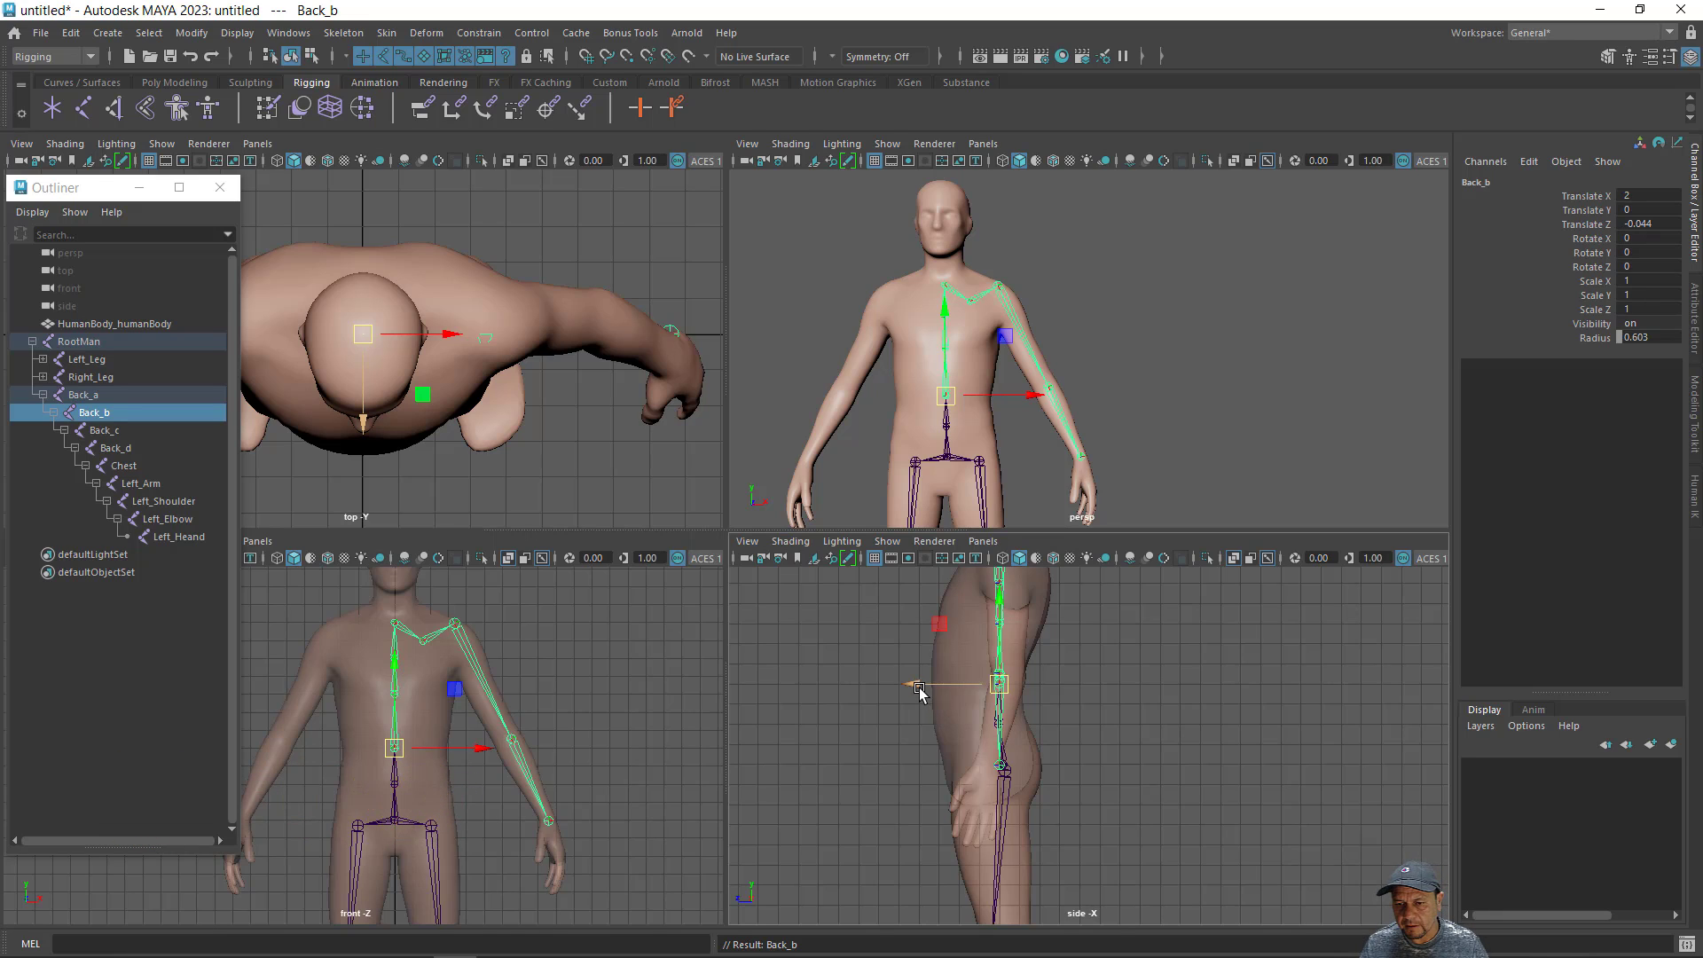
key(d)
drag(913, 688, 914, 692)
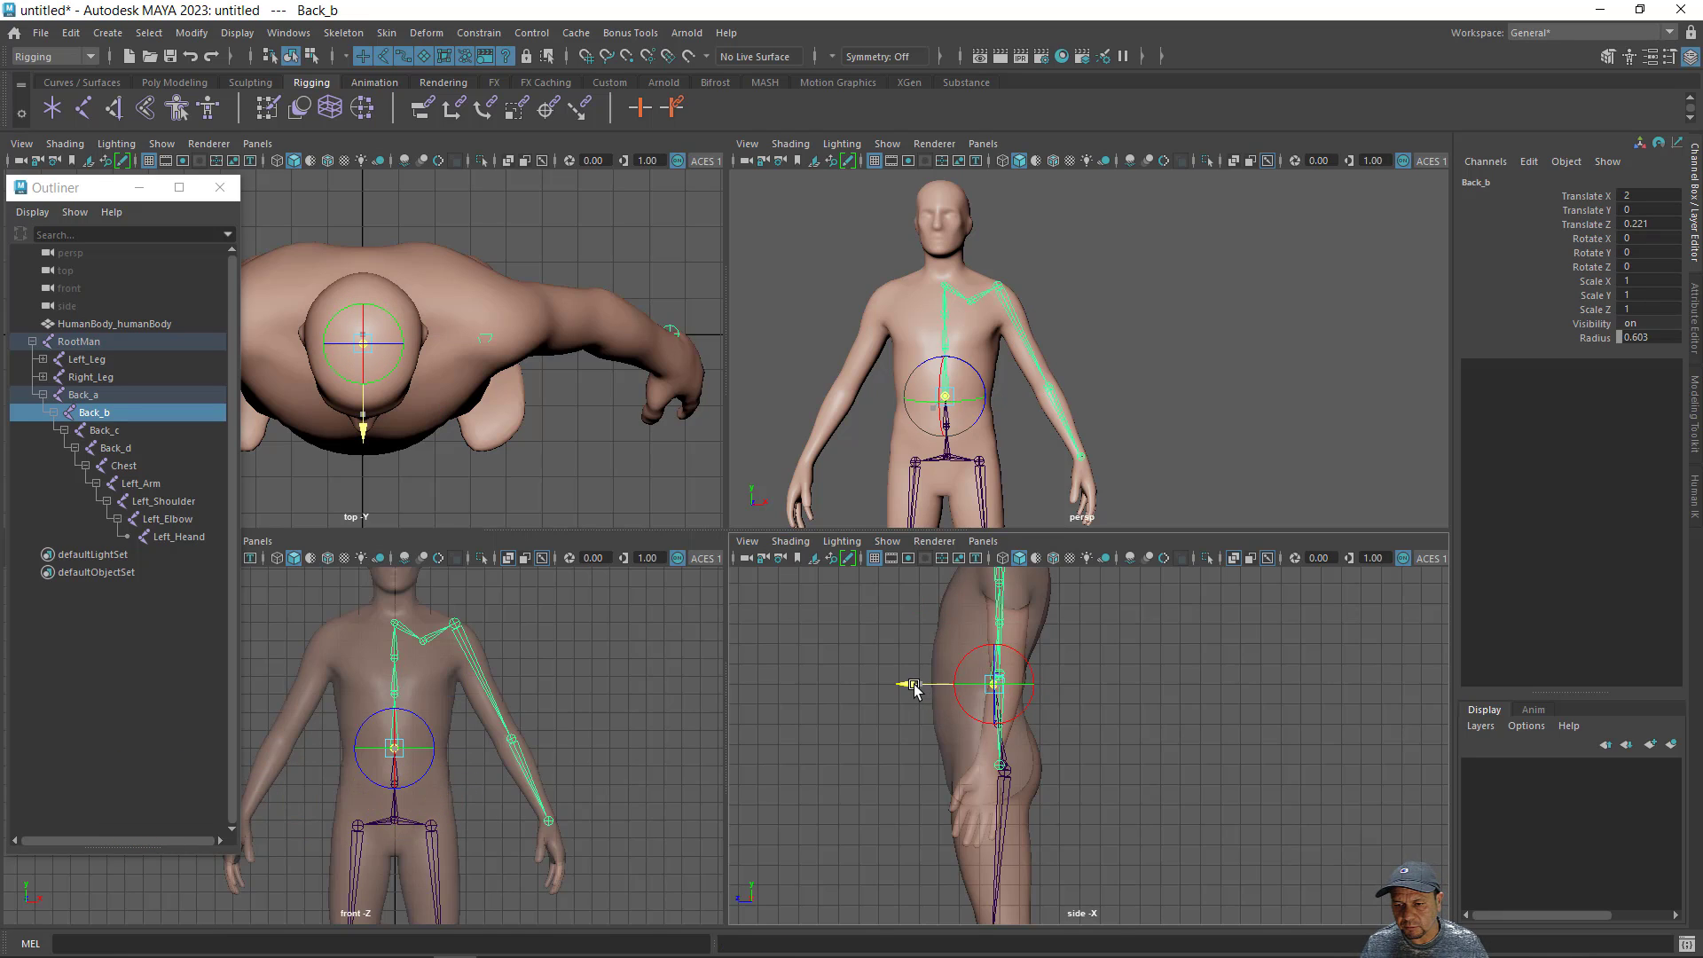
key(d)
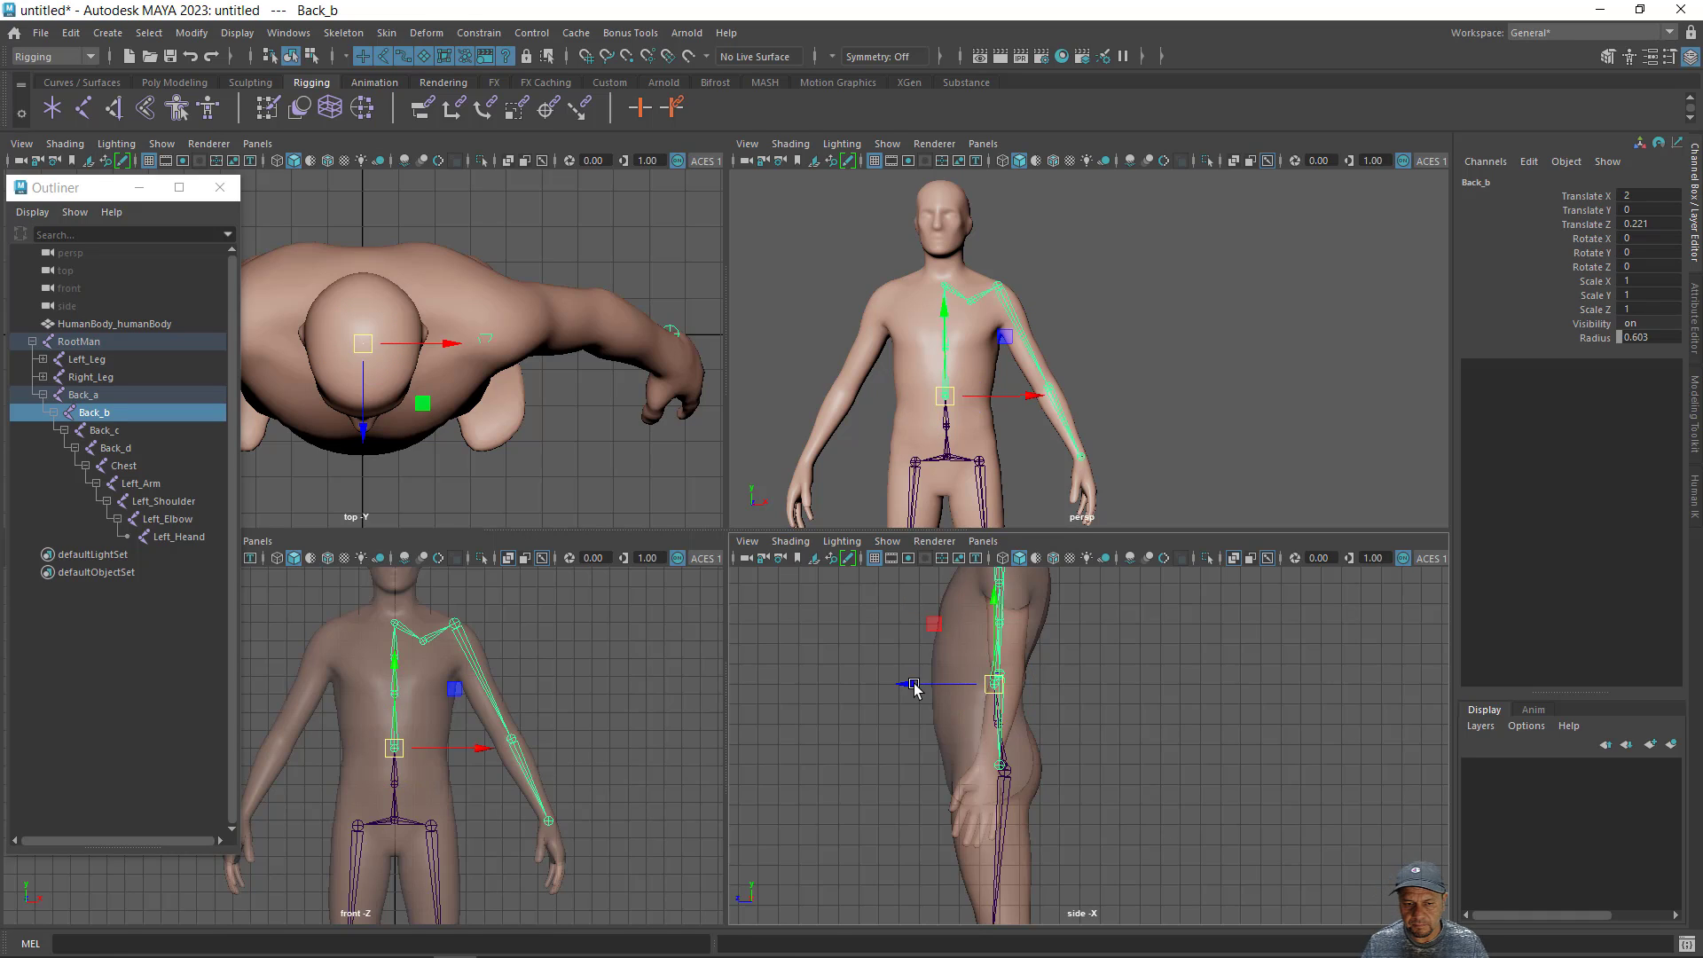
key(Up)
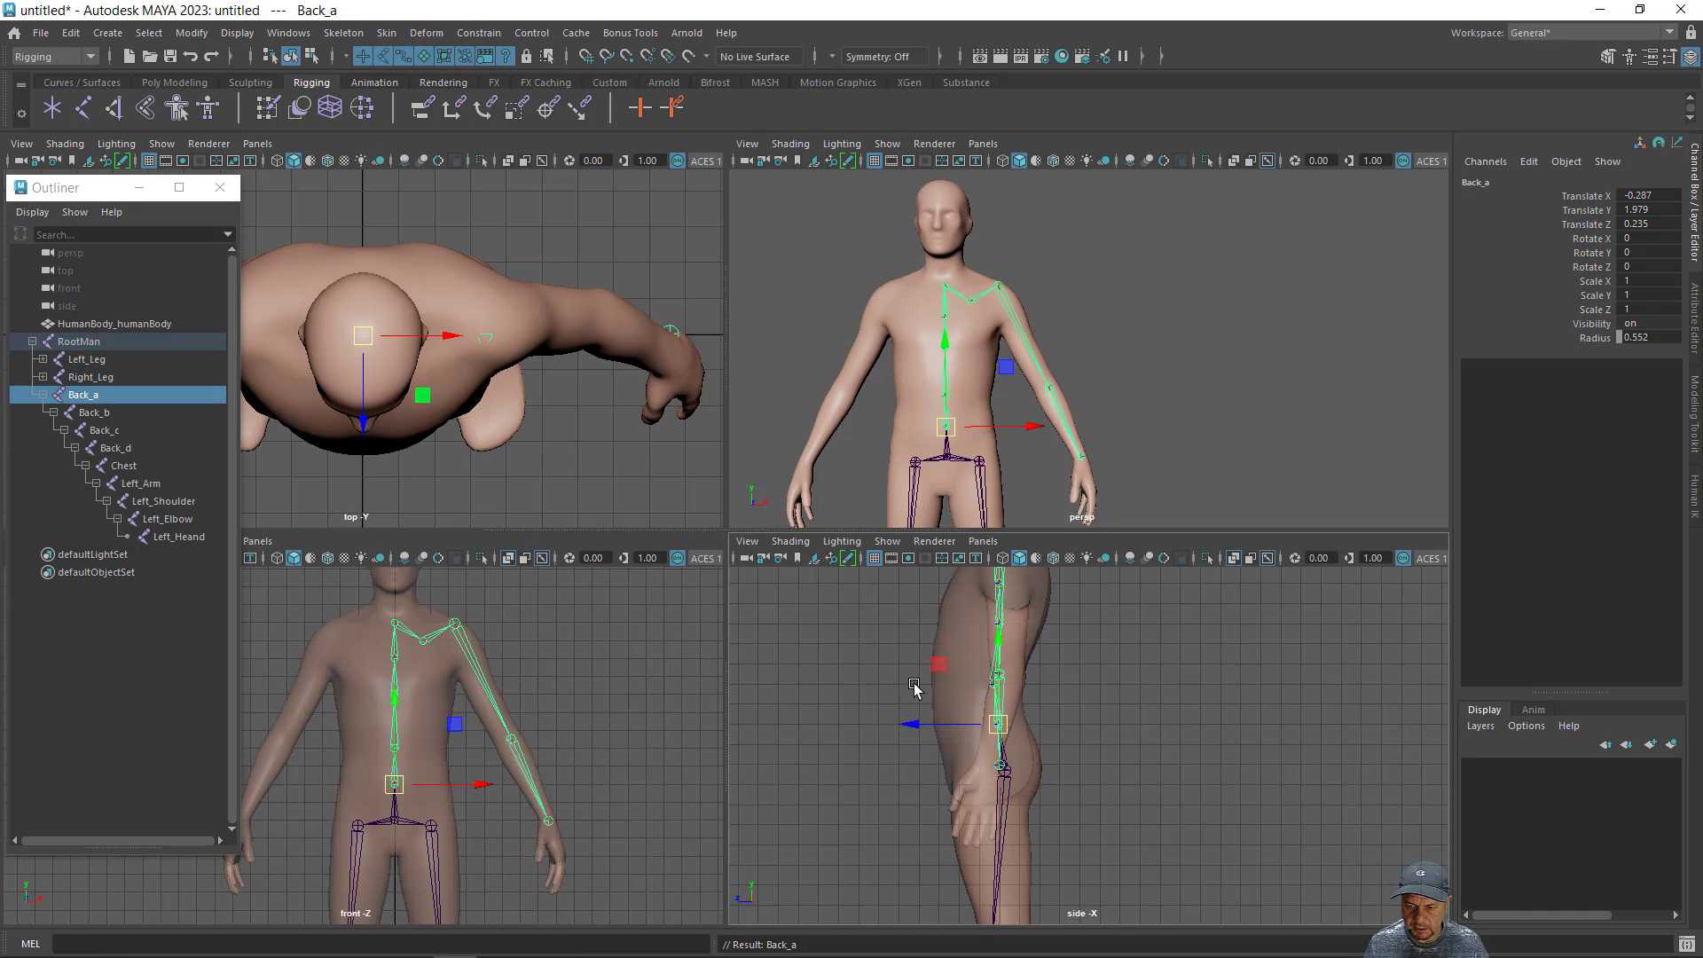
- Shift only the Back_c joint forward along Z, to a Translate Z of about 0, without moving its child joints
key(Down)
key(Down)
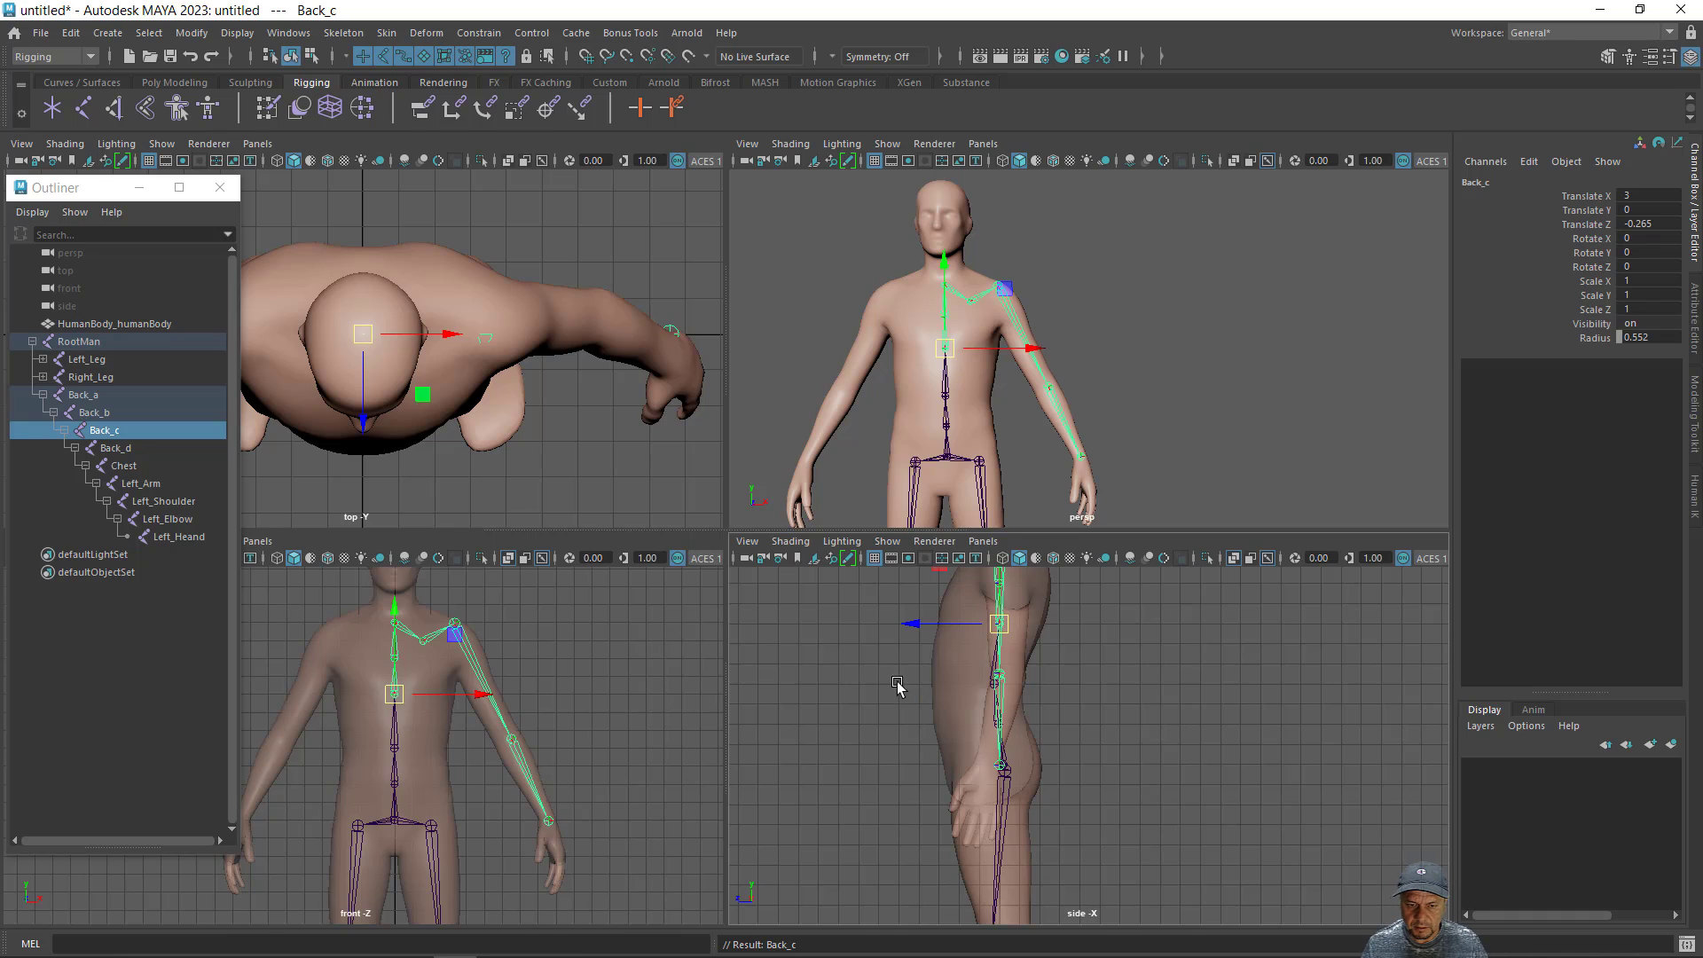
drag(925, 625, 905, 620)
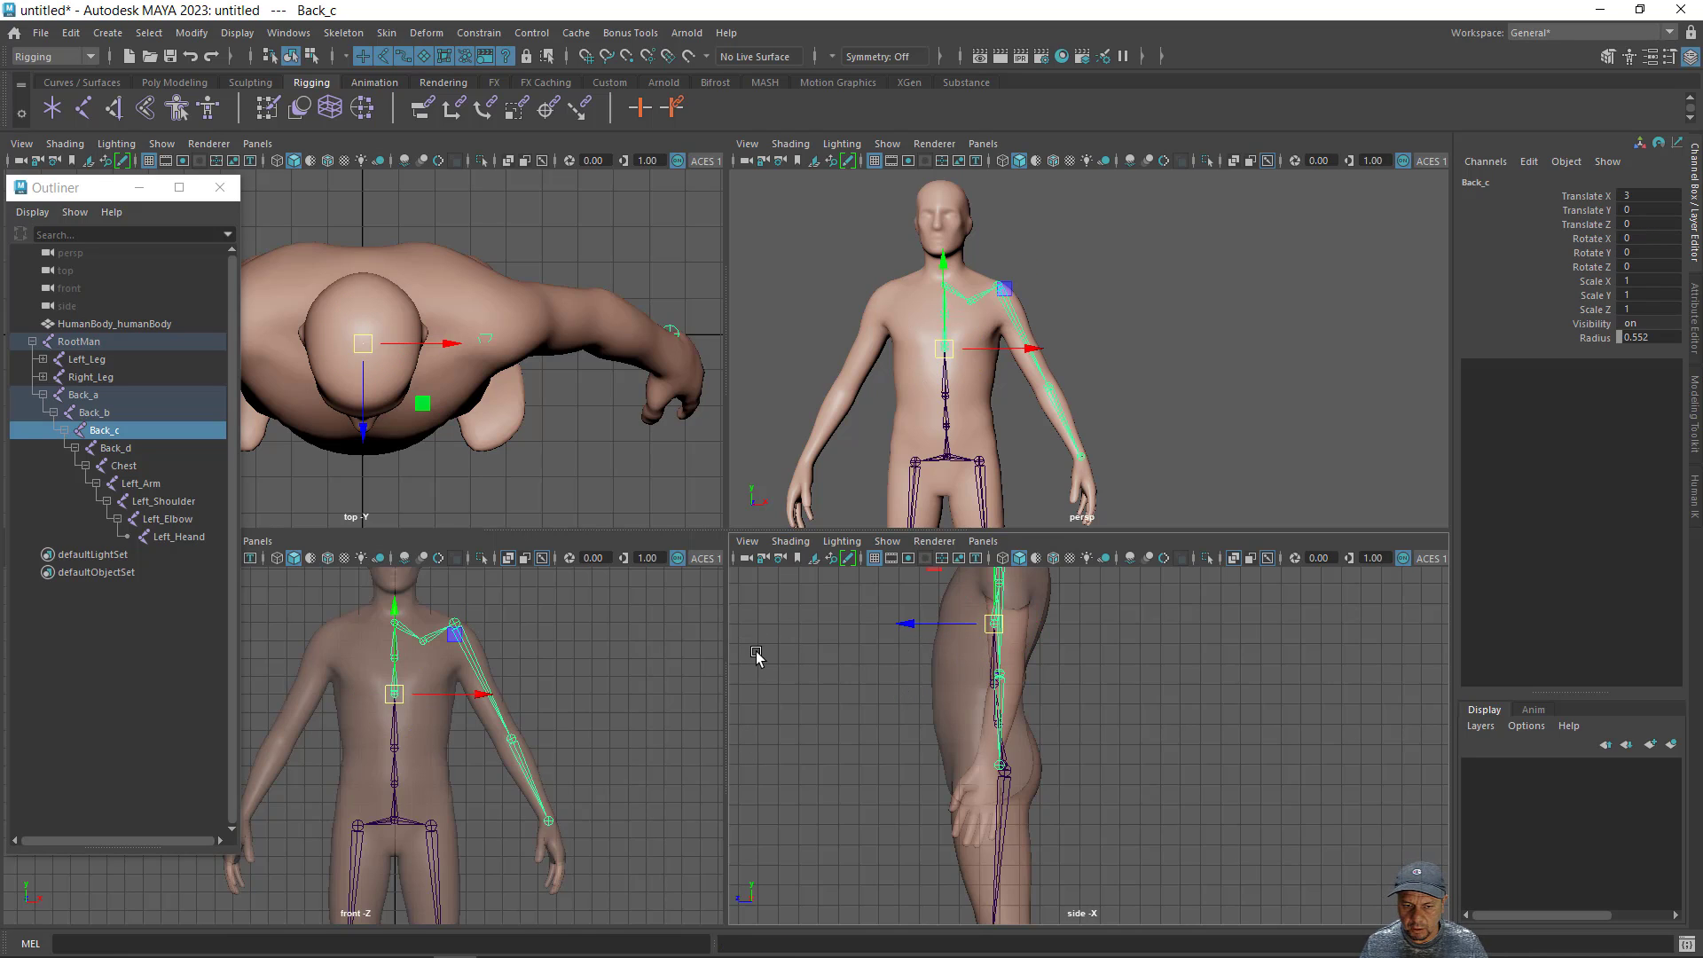
key(Up)
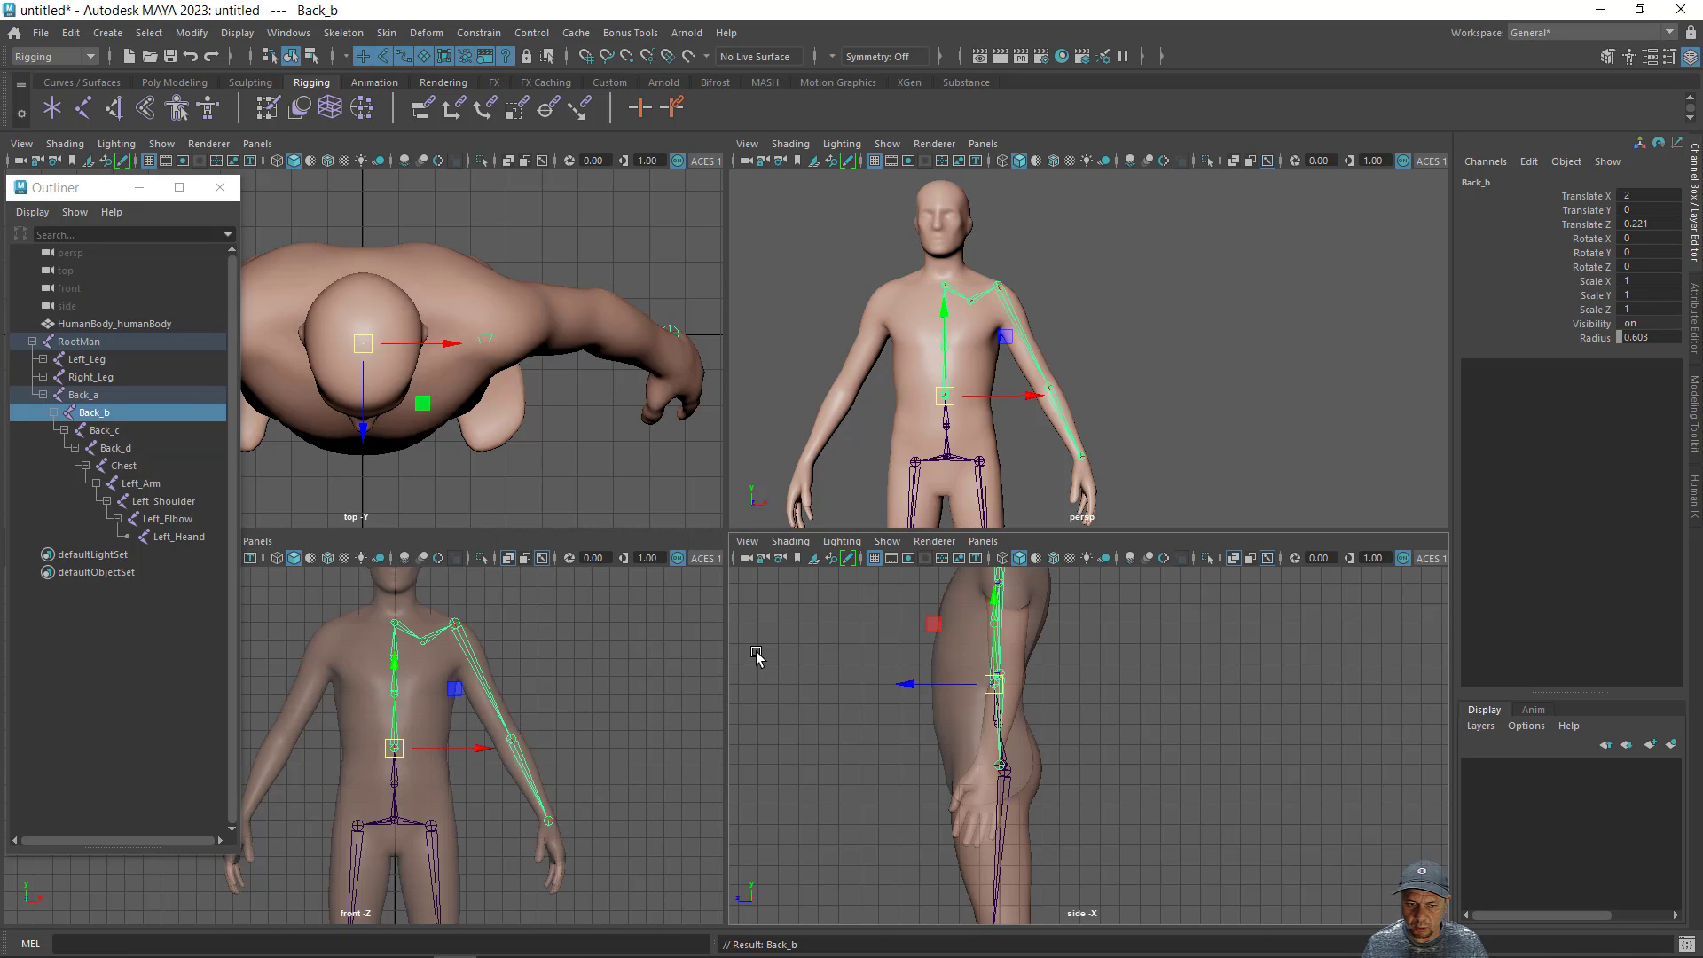
- Shift only the Back_d joint forward along Z in the side view, to a Translate Z of about -0.044
key(Down)
key(Down)
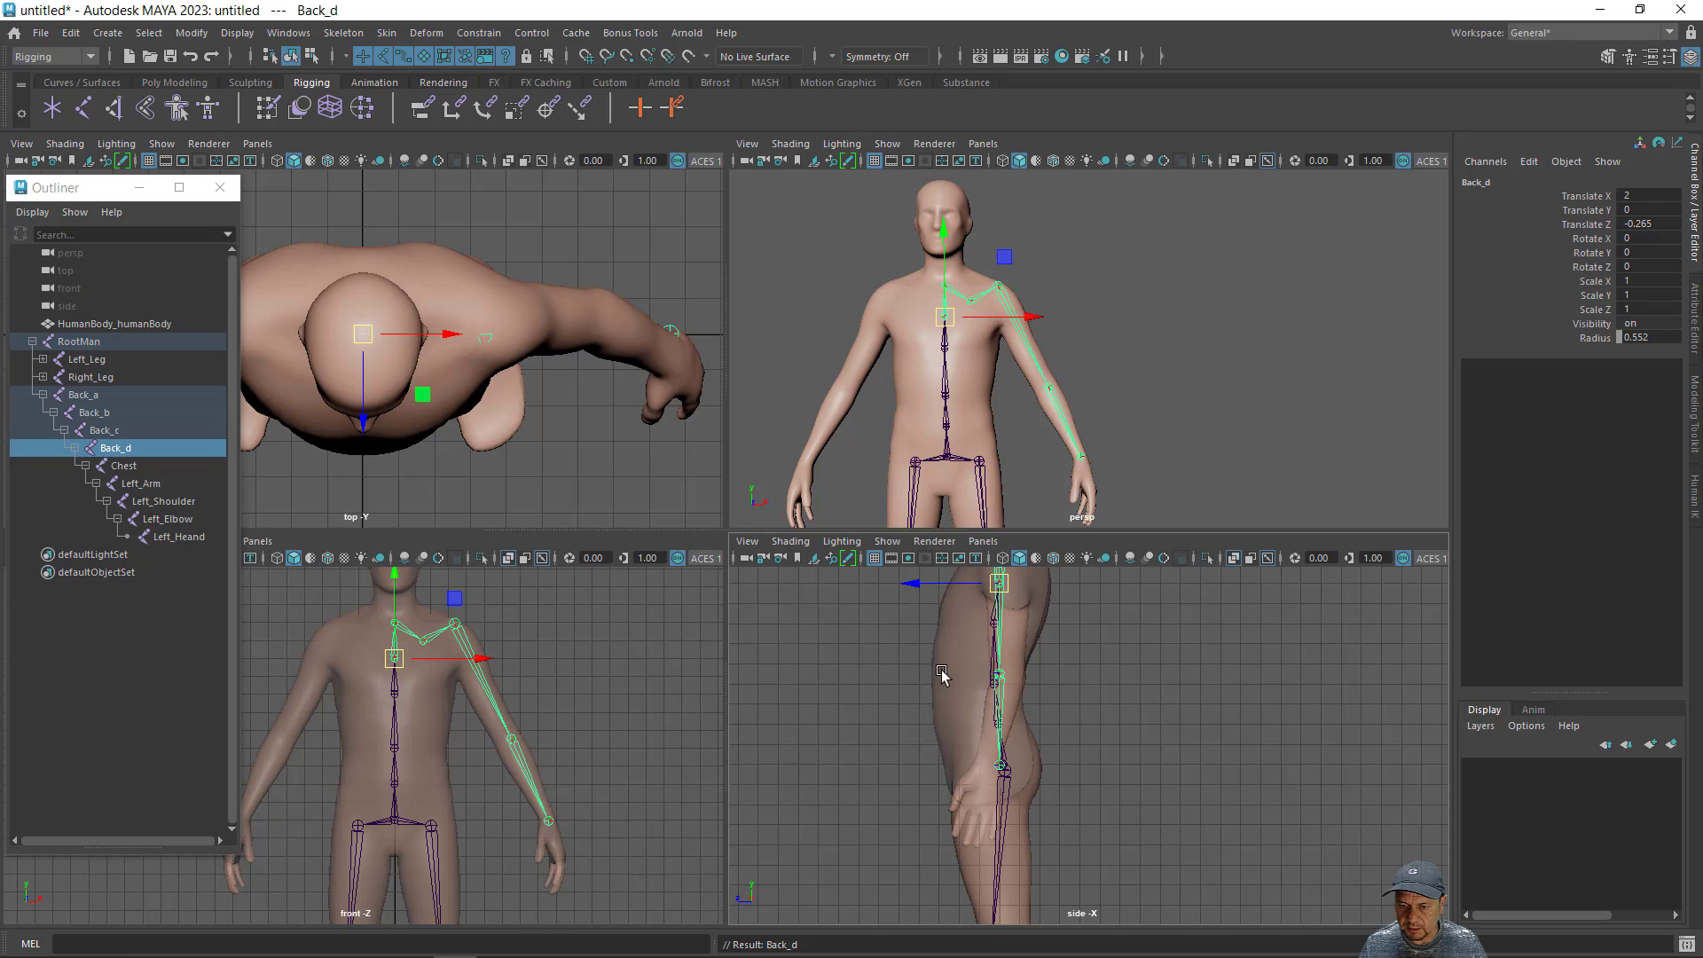
alt+middle_drag(985, 691, 991, 827)
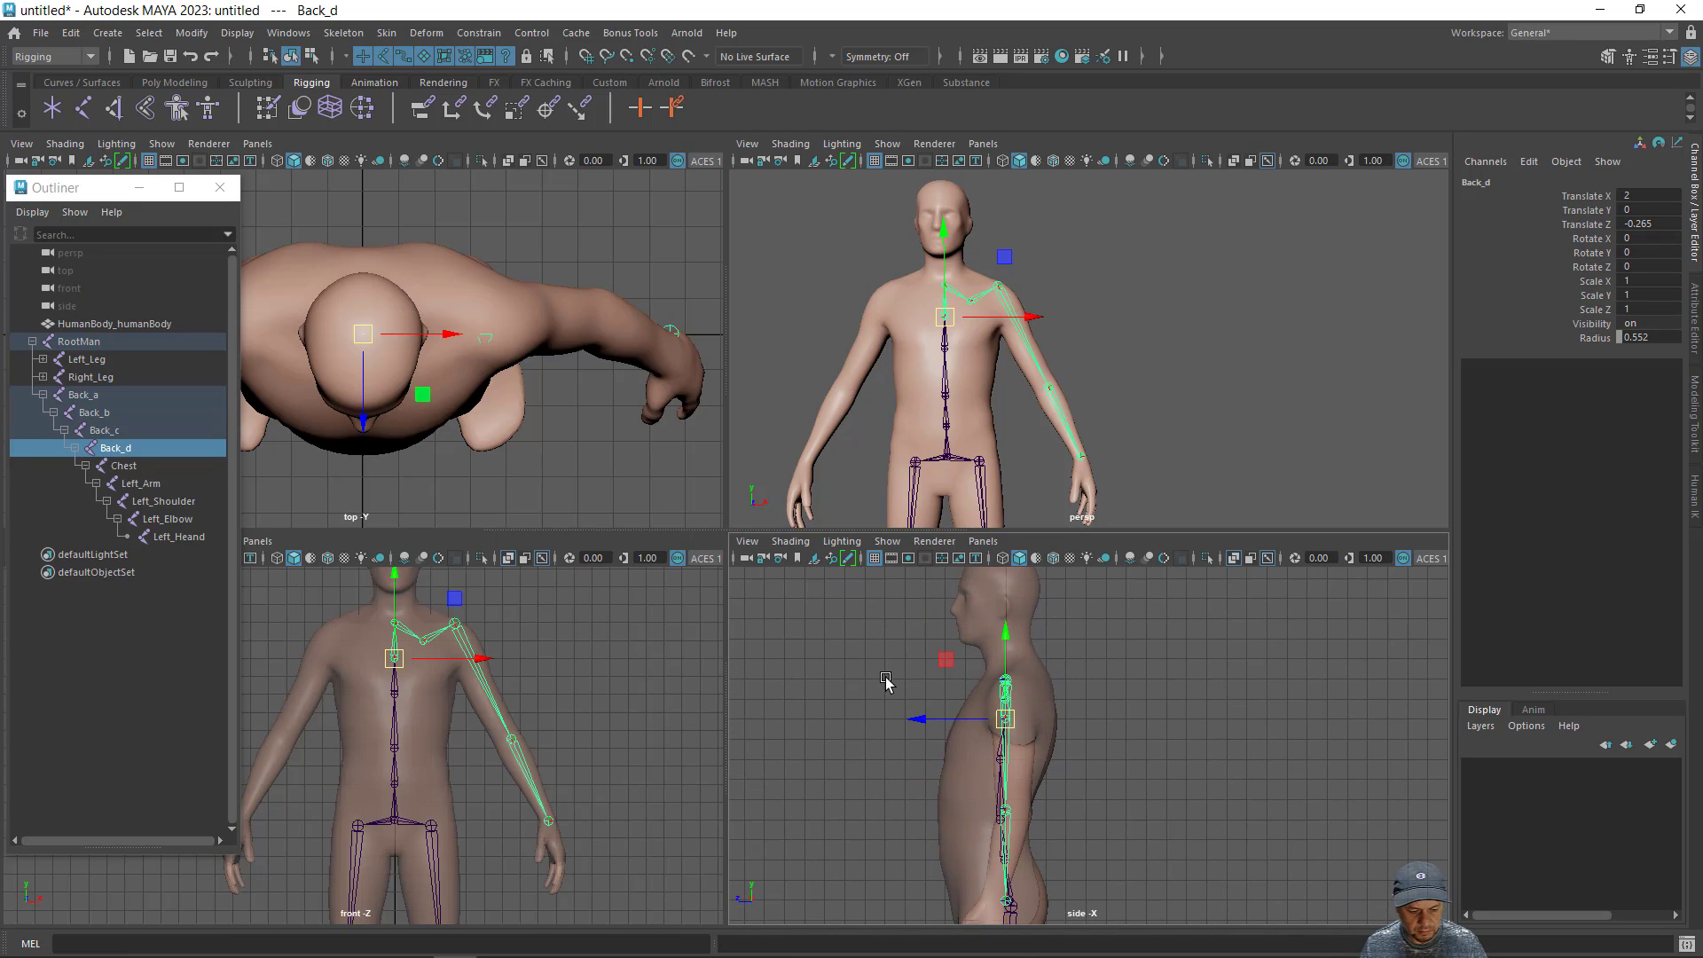
key(d)
drag(918, 716, 913, 718)
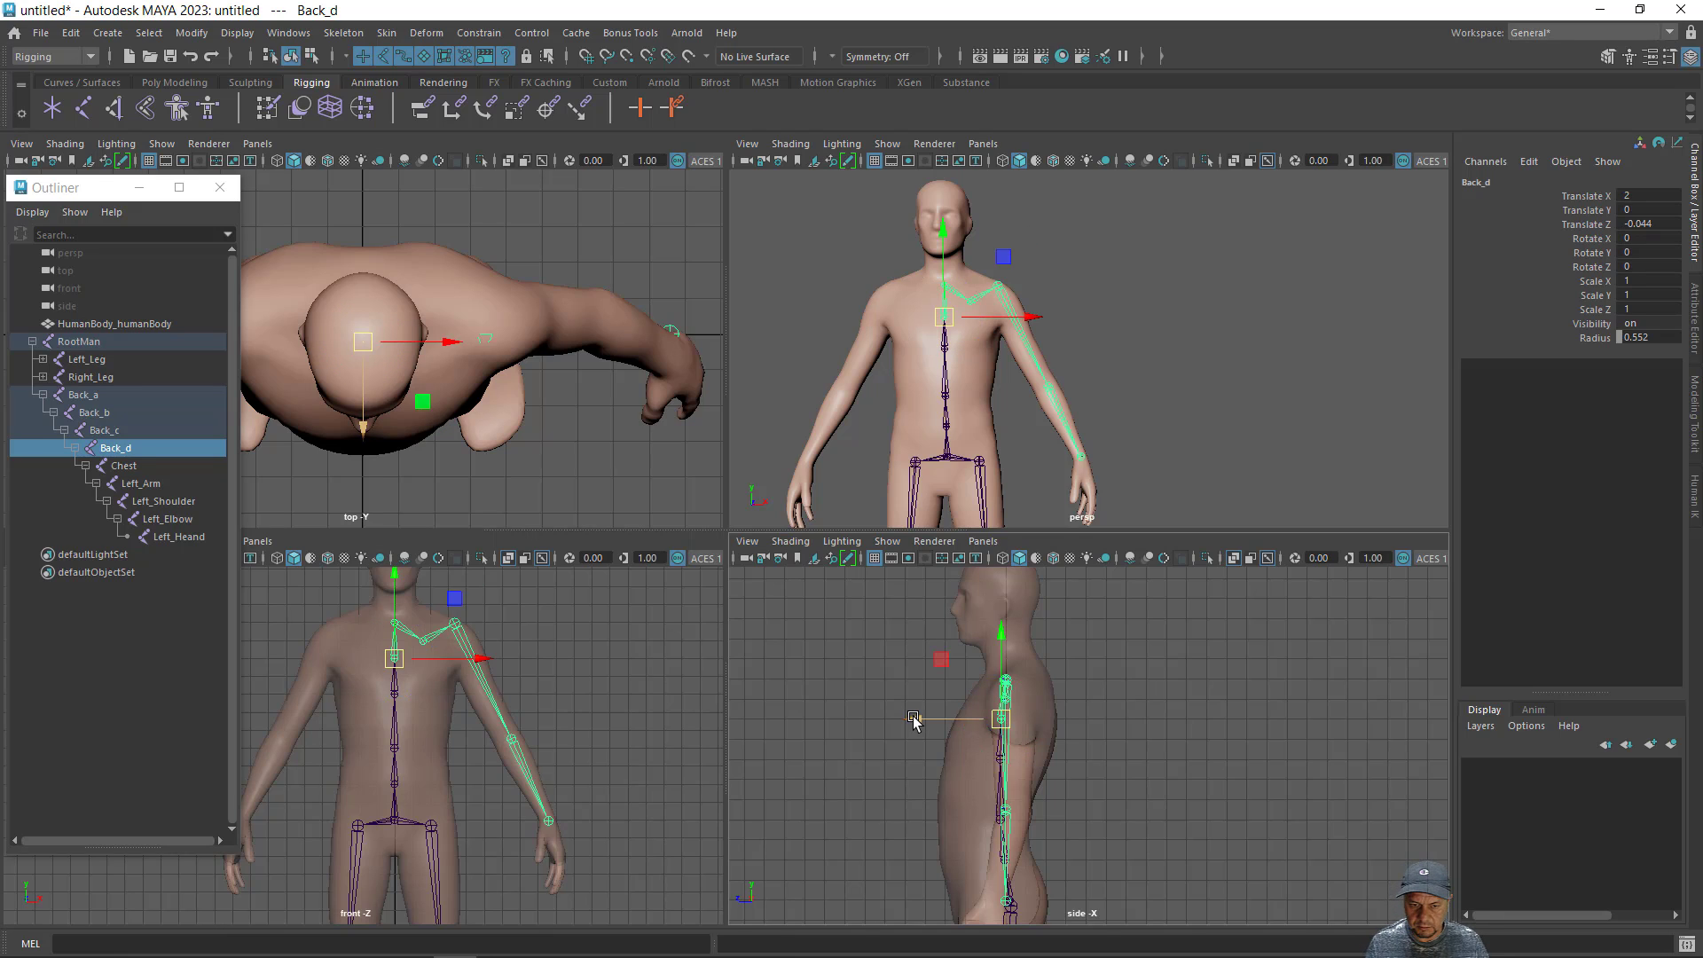
- Shift only the Chest joint slightly forward along Z, to a Translate Z of about -0.088, leaving its child joints in place
key(Up)
key(Down)
key(Down)
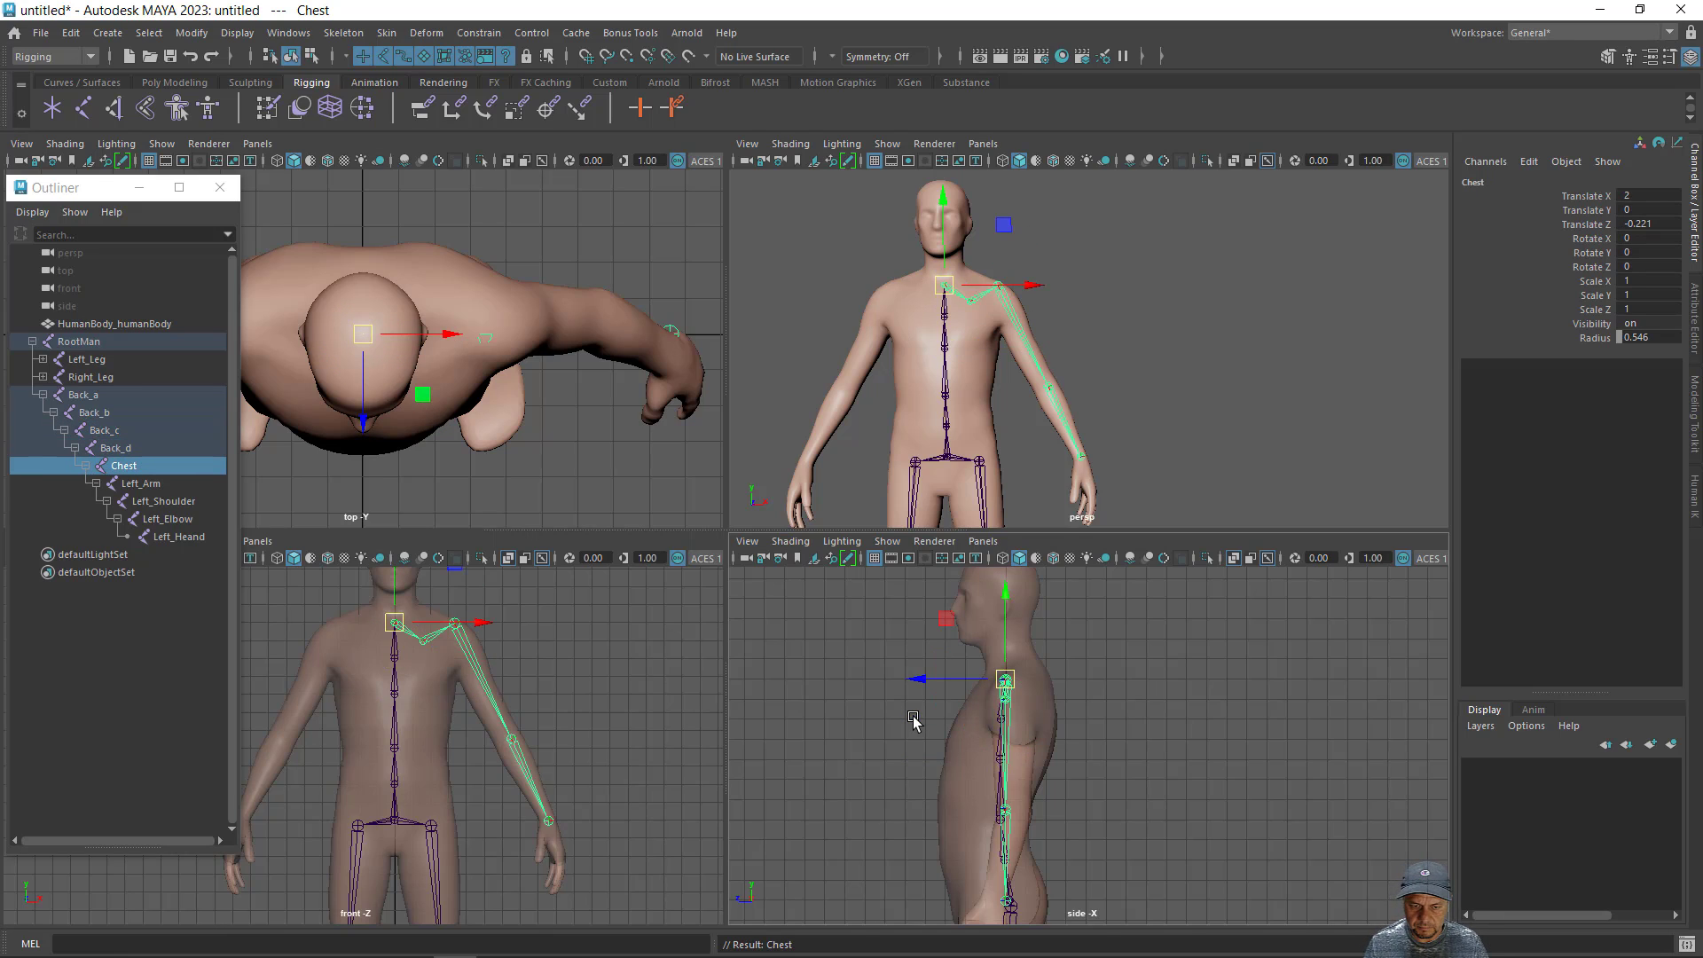
key(e)
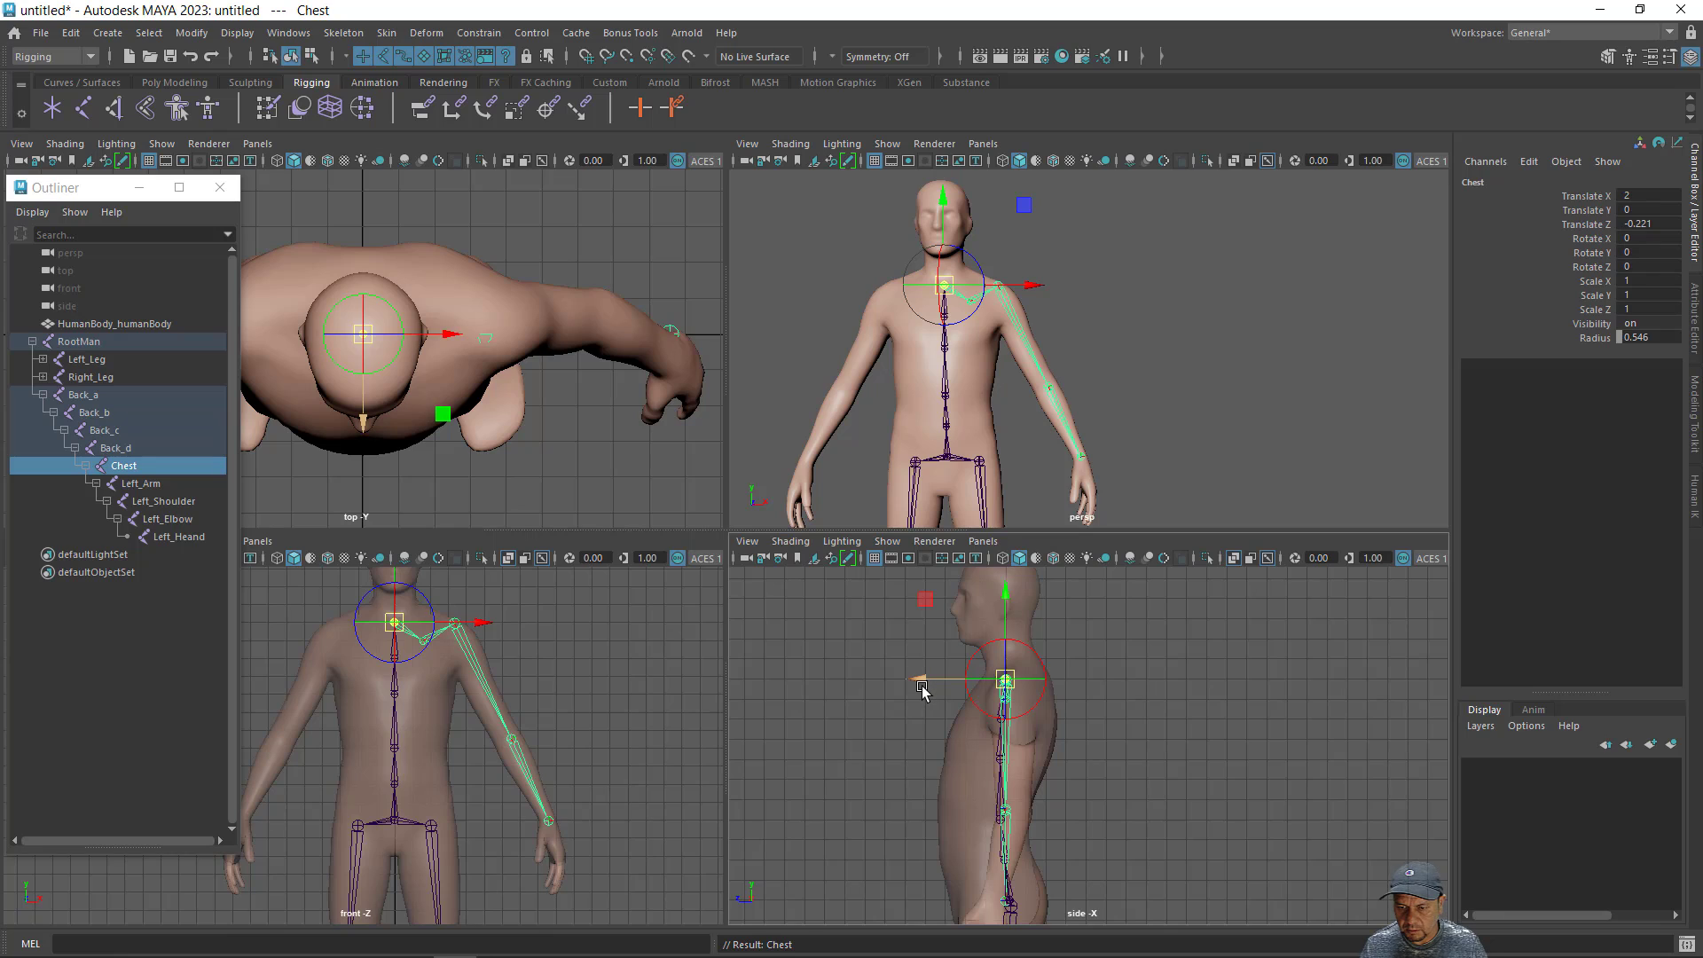
drag(922, 692, 922, 690)
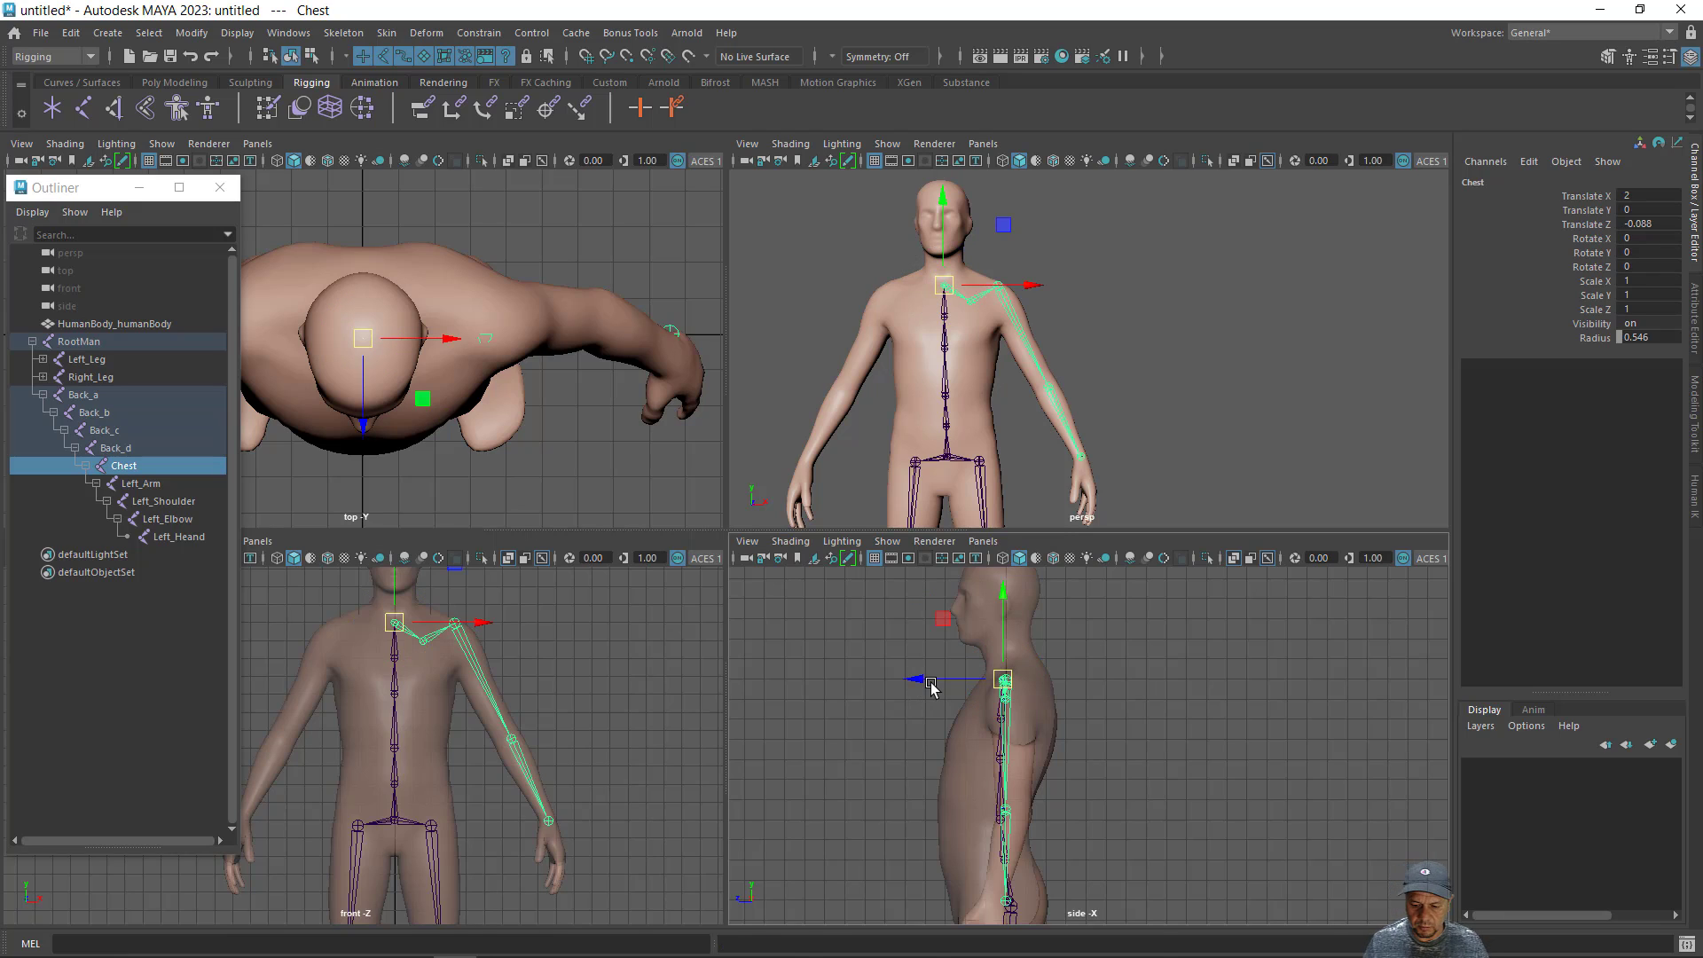
- Shift only the Left_Arm joint forward along Z, to a Translate Z of about 0.441, keeping the rest of the arm in place
key(Up)
key(Down)
key(Down)
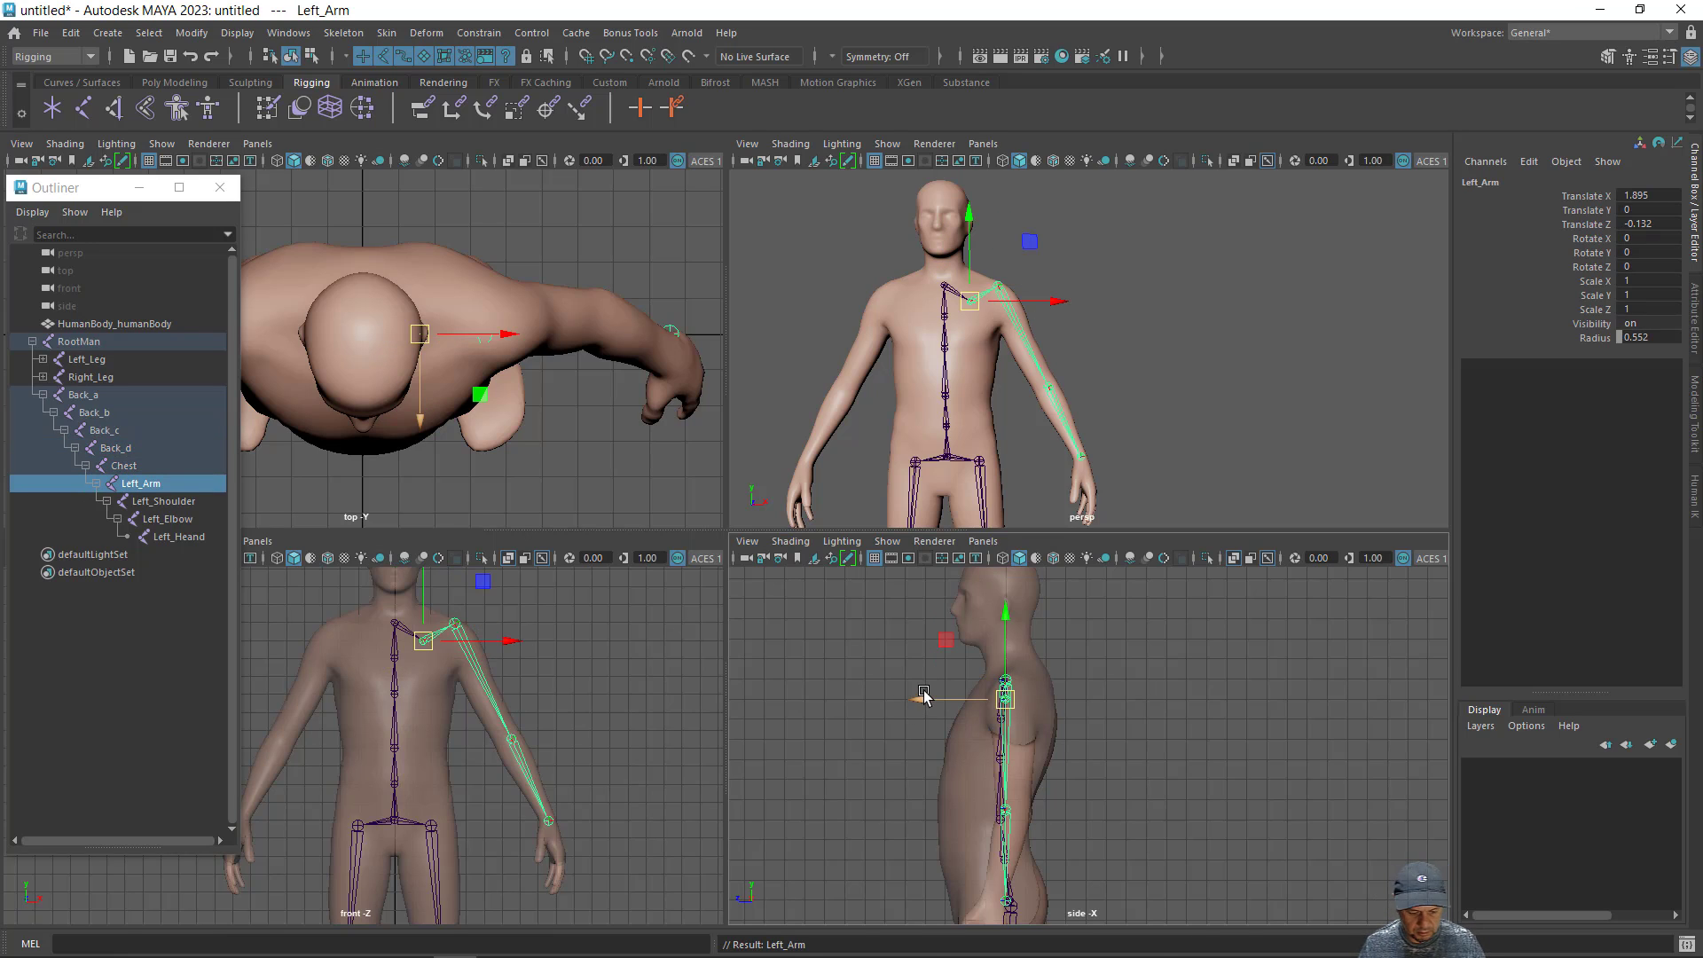
key(e)
drag(923, 696, 912, 696)
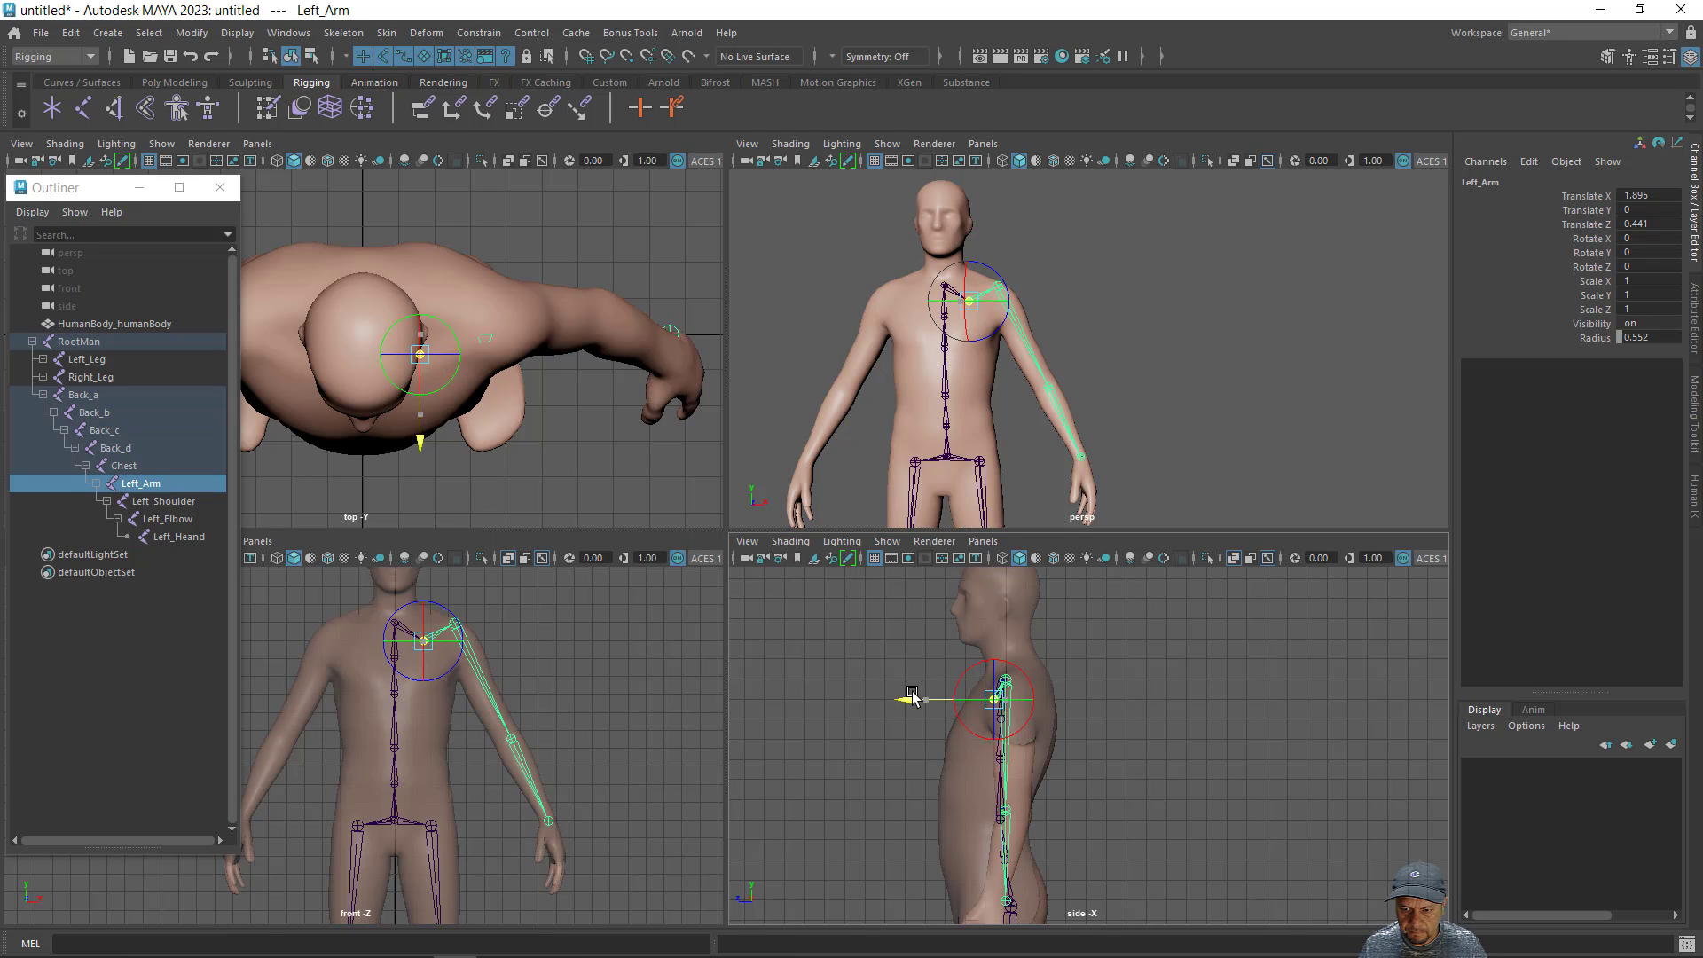
key(w)
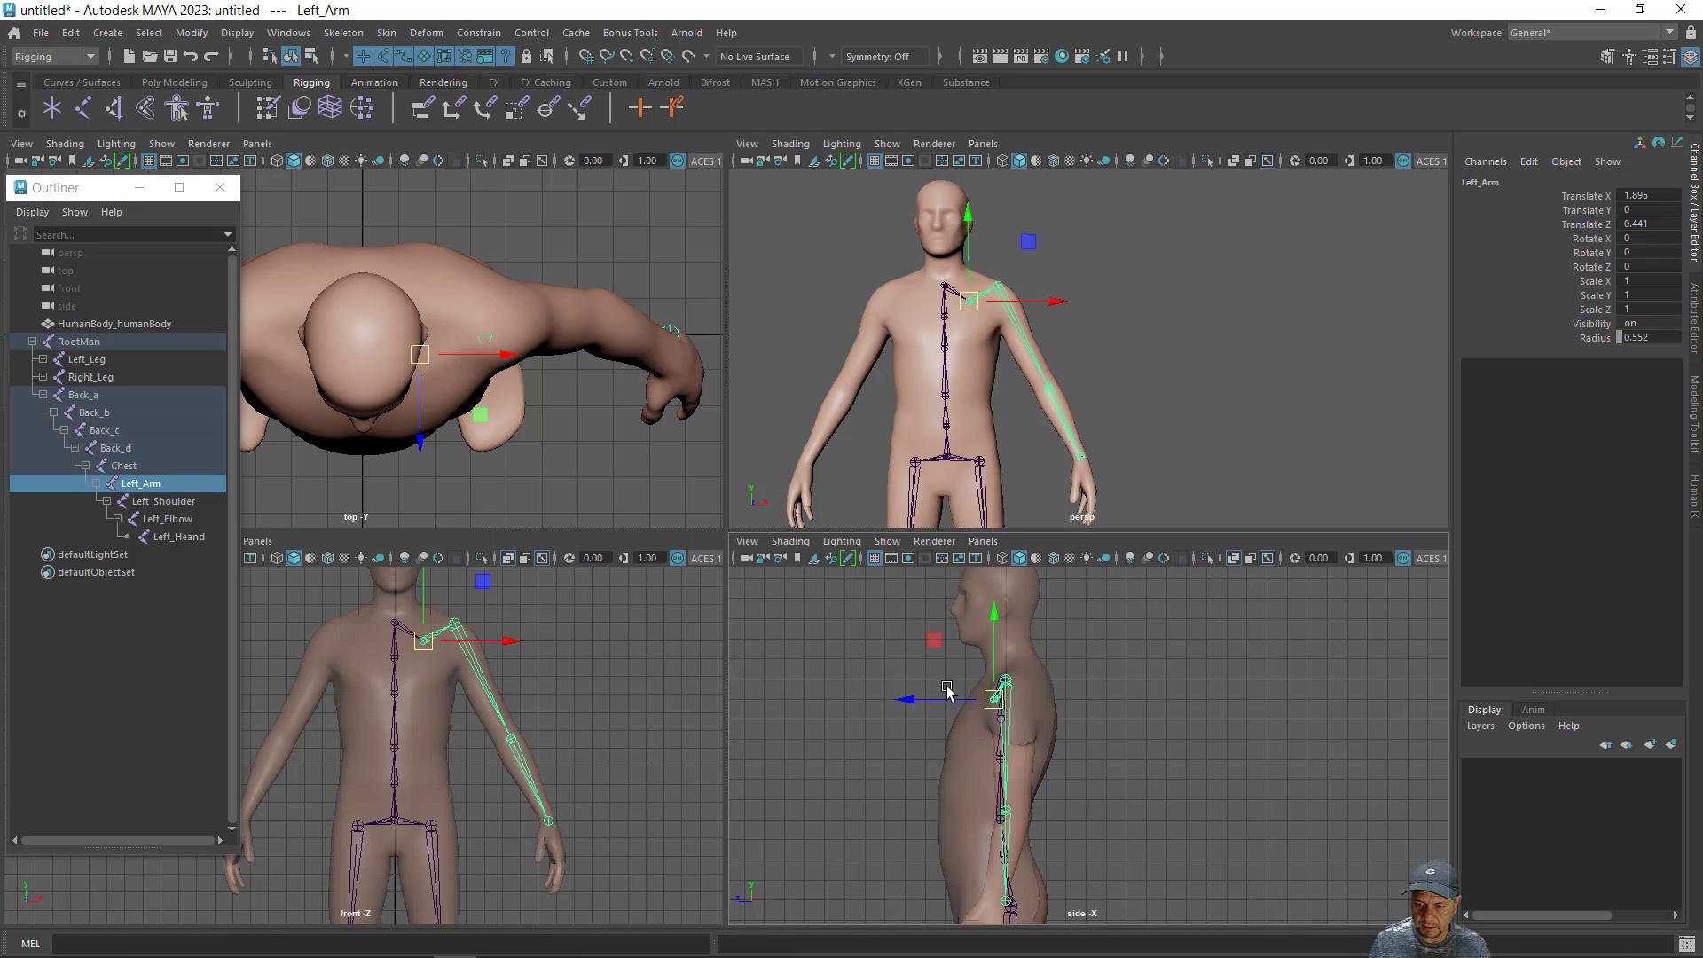
- Lower only the Left_Shoulder joint and move it slightly outward in the front view, to about Translate X 2.002 and Y -0.32
key(Down)
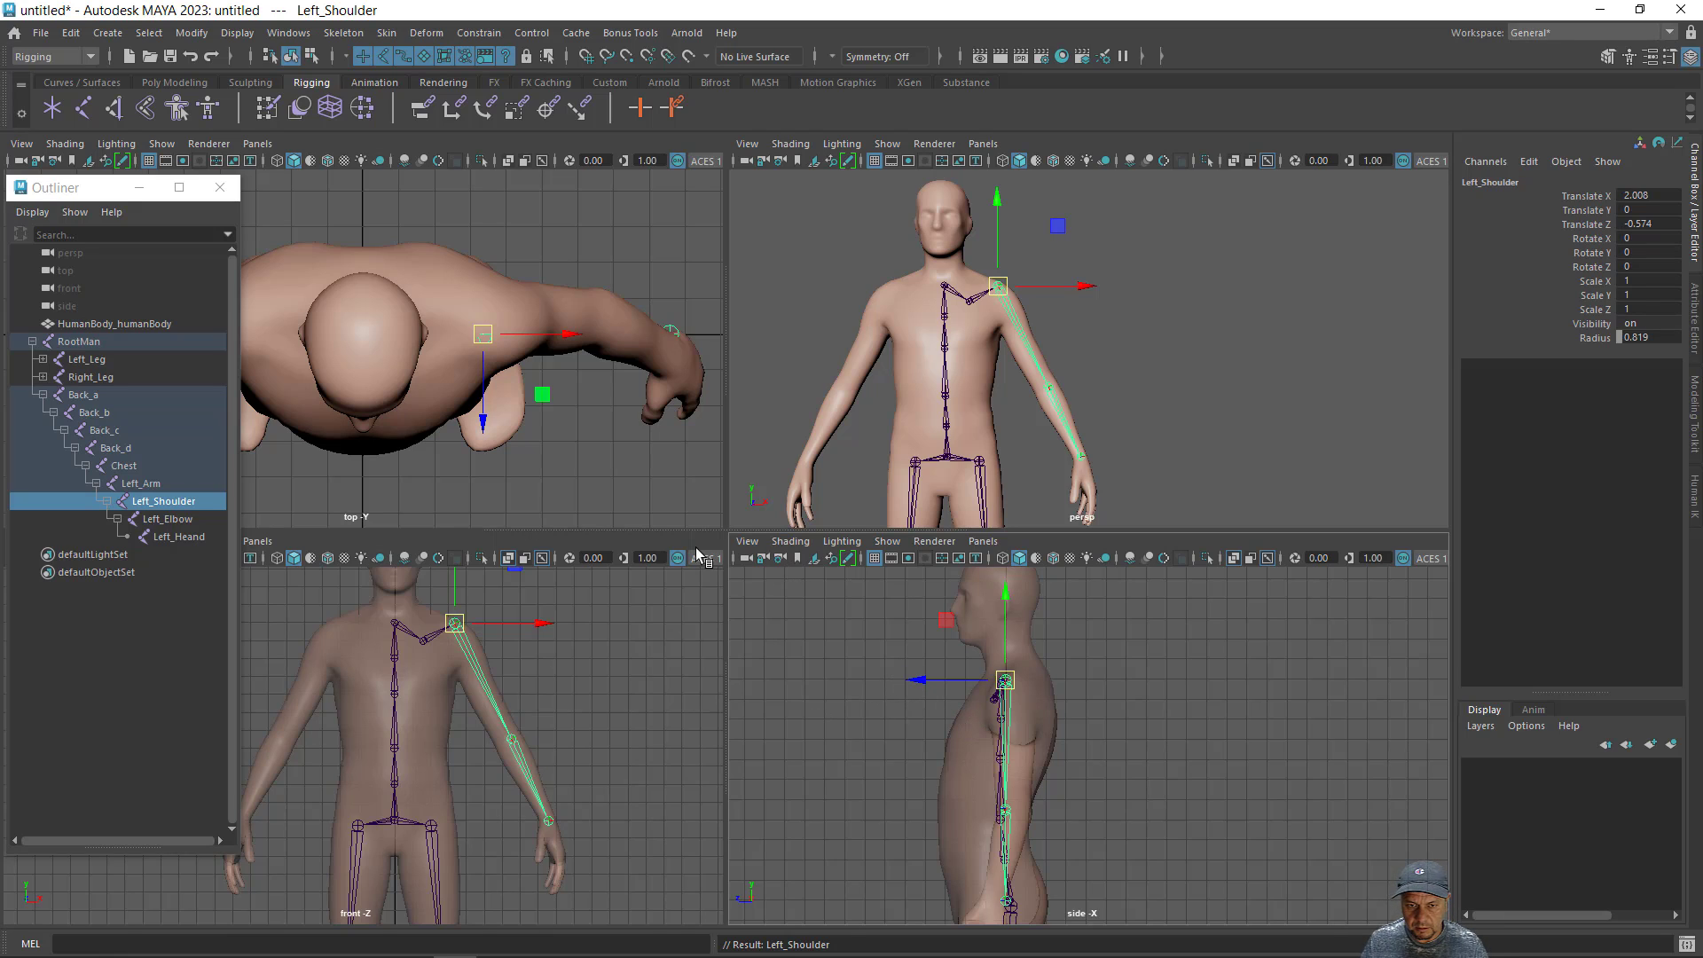
scroll(677, 738, up, 5)
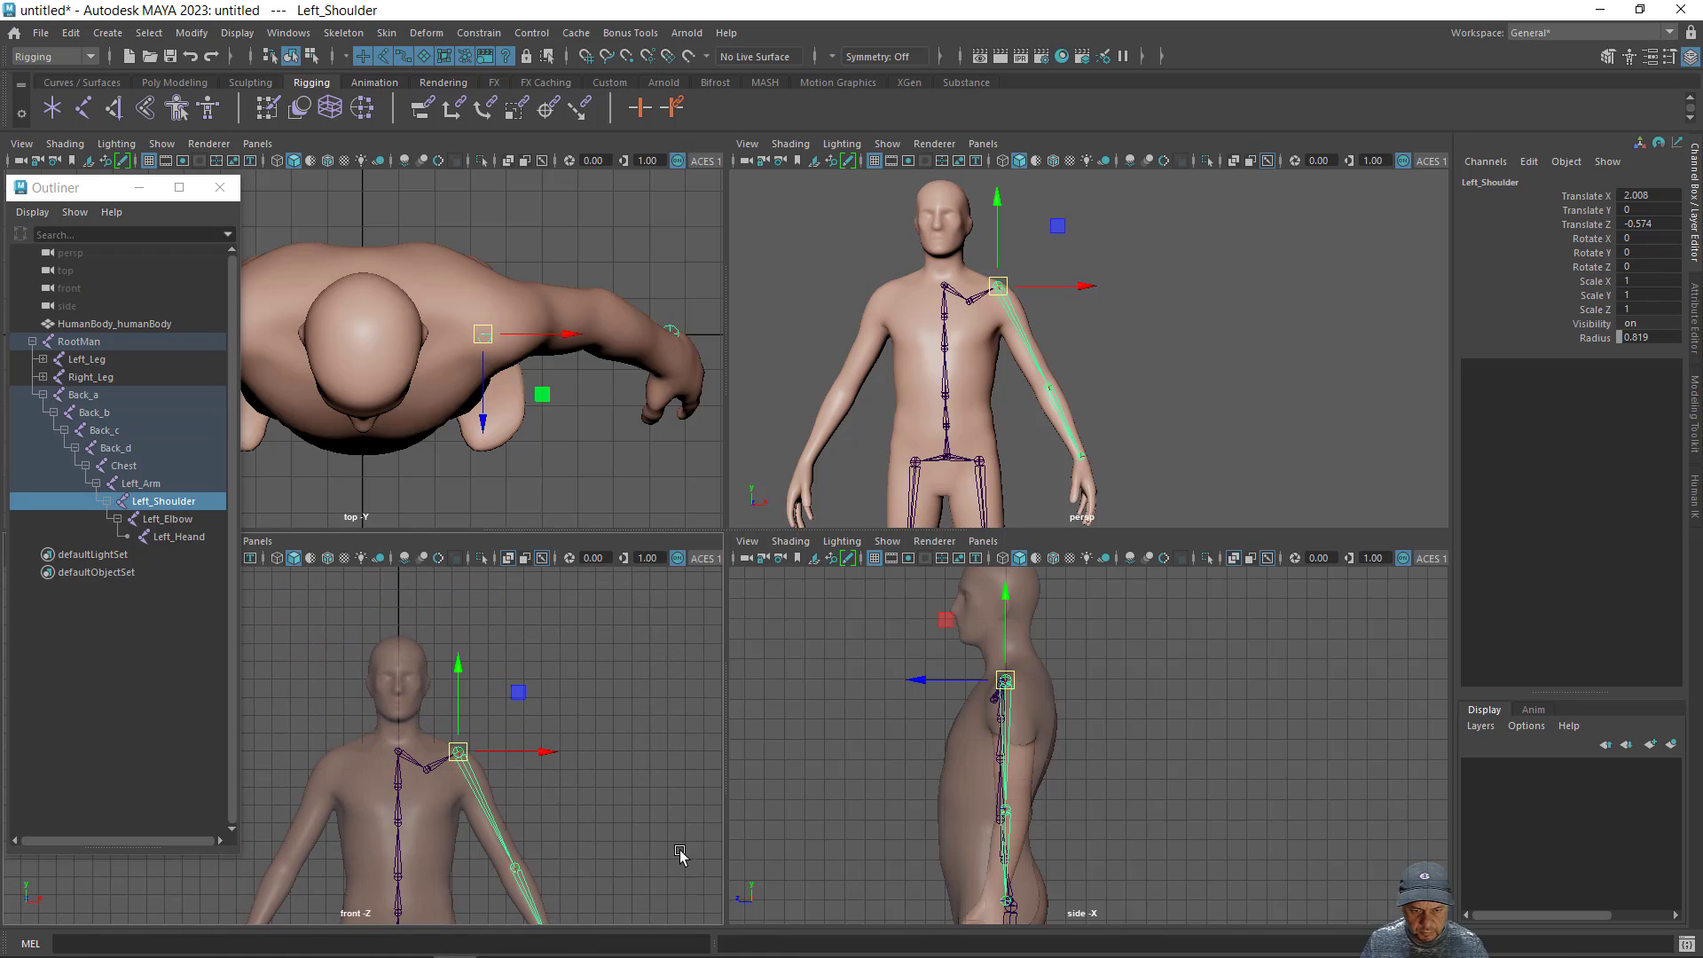
alt+middle_drag(677, 798, 652, 713)
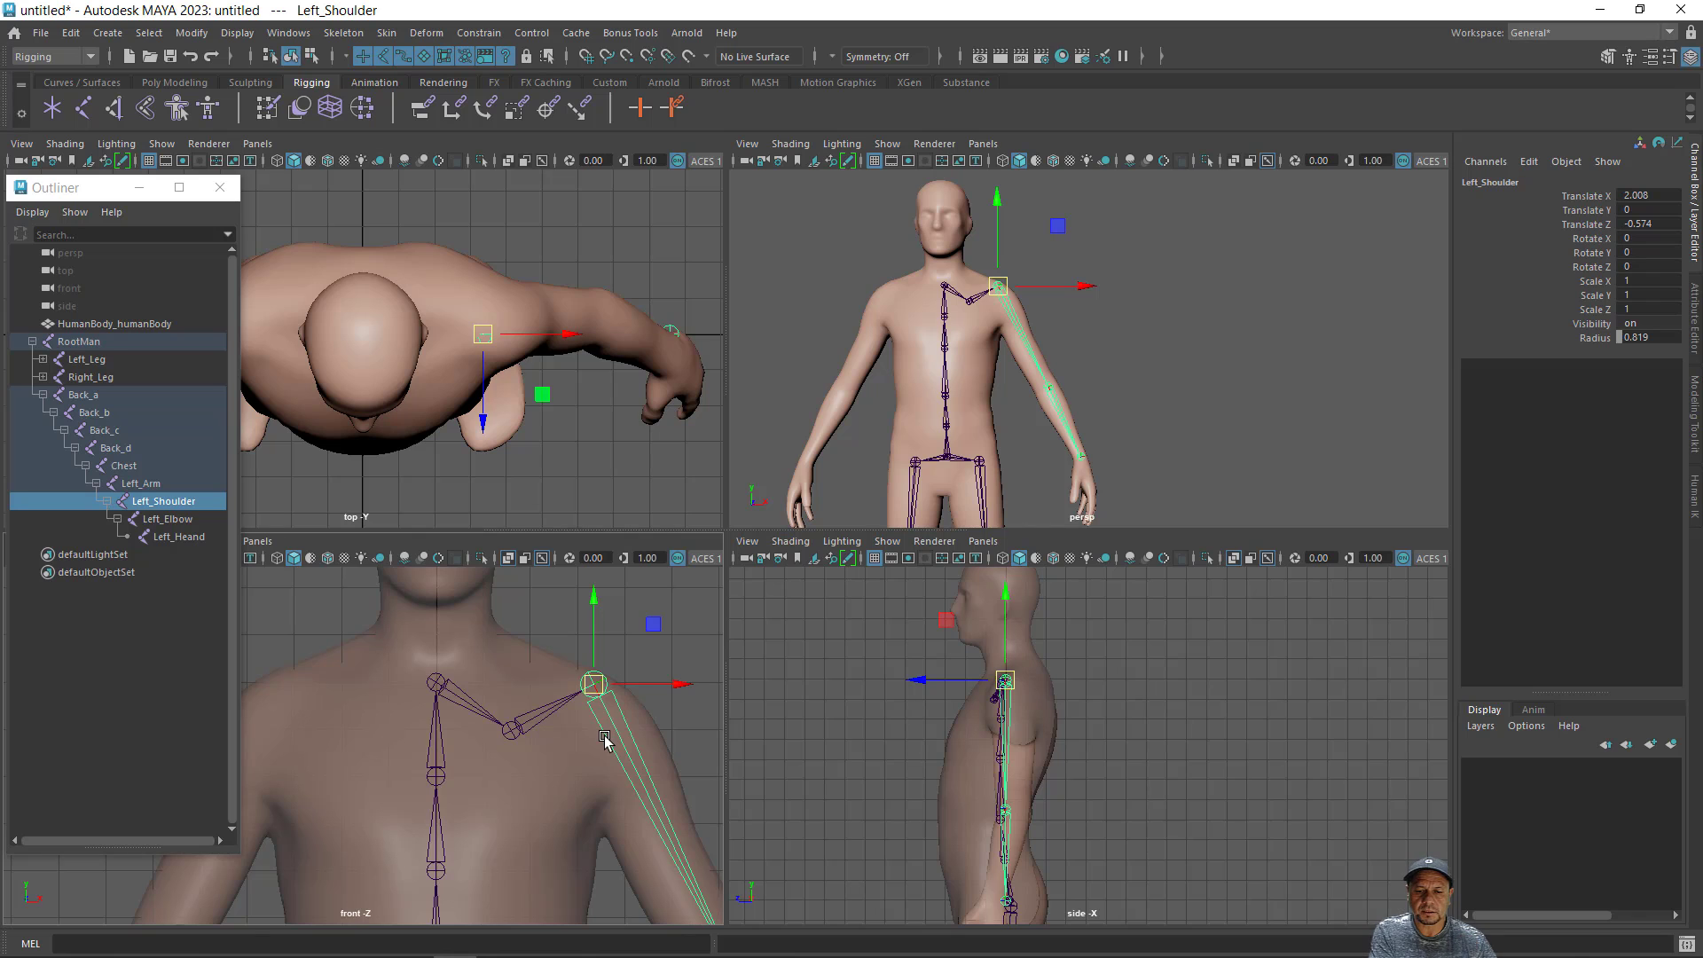
click(600, 826)
key(ctrl+z)
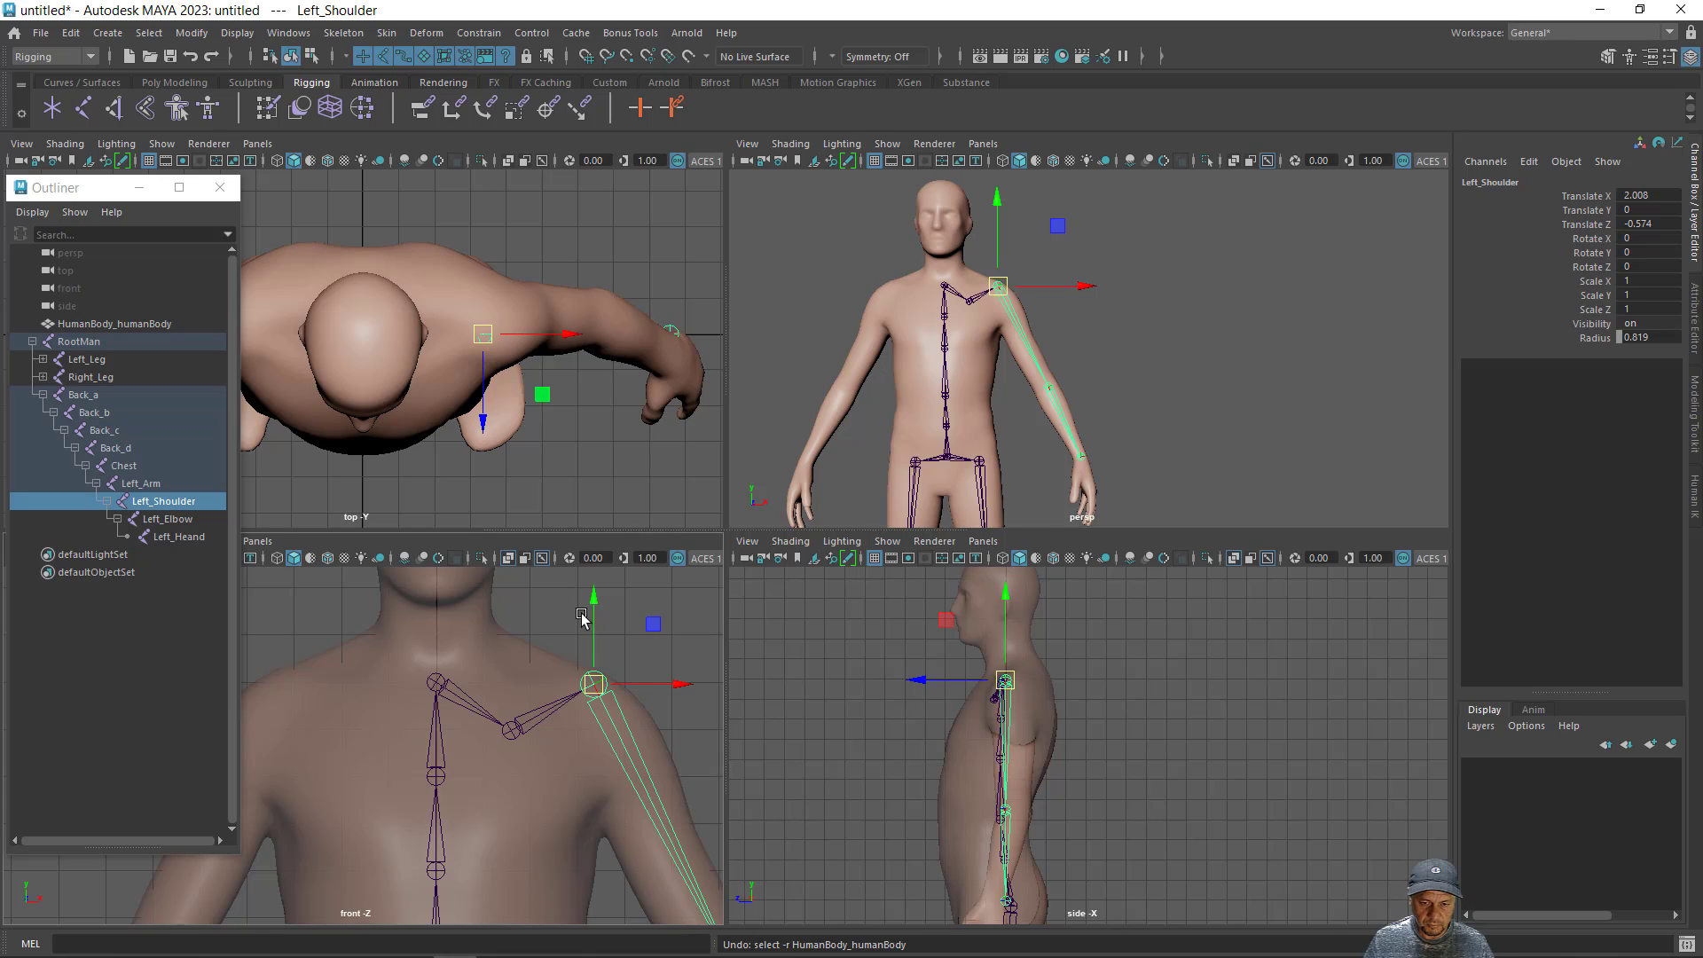
key(d)
mouse_move(597, 602)
mouse_down()
mouse_move(593, 626)
mouse_move(603, 612)
mouse_up()
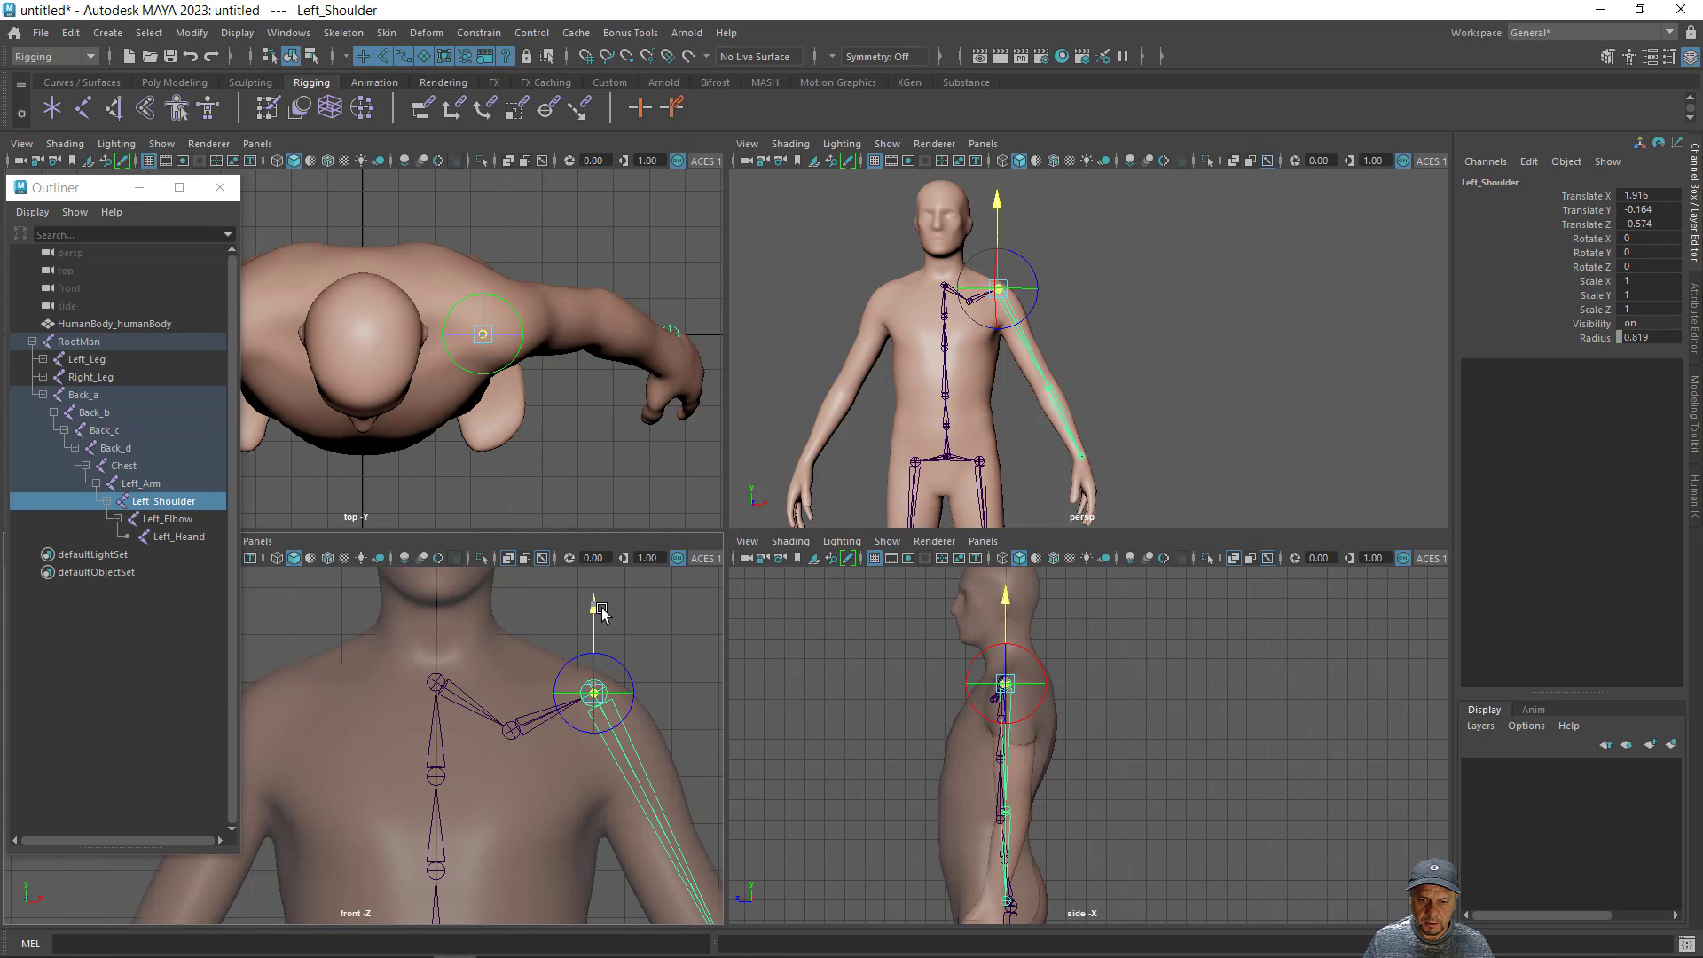
drag(676, 696, 682, 701)
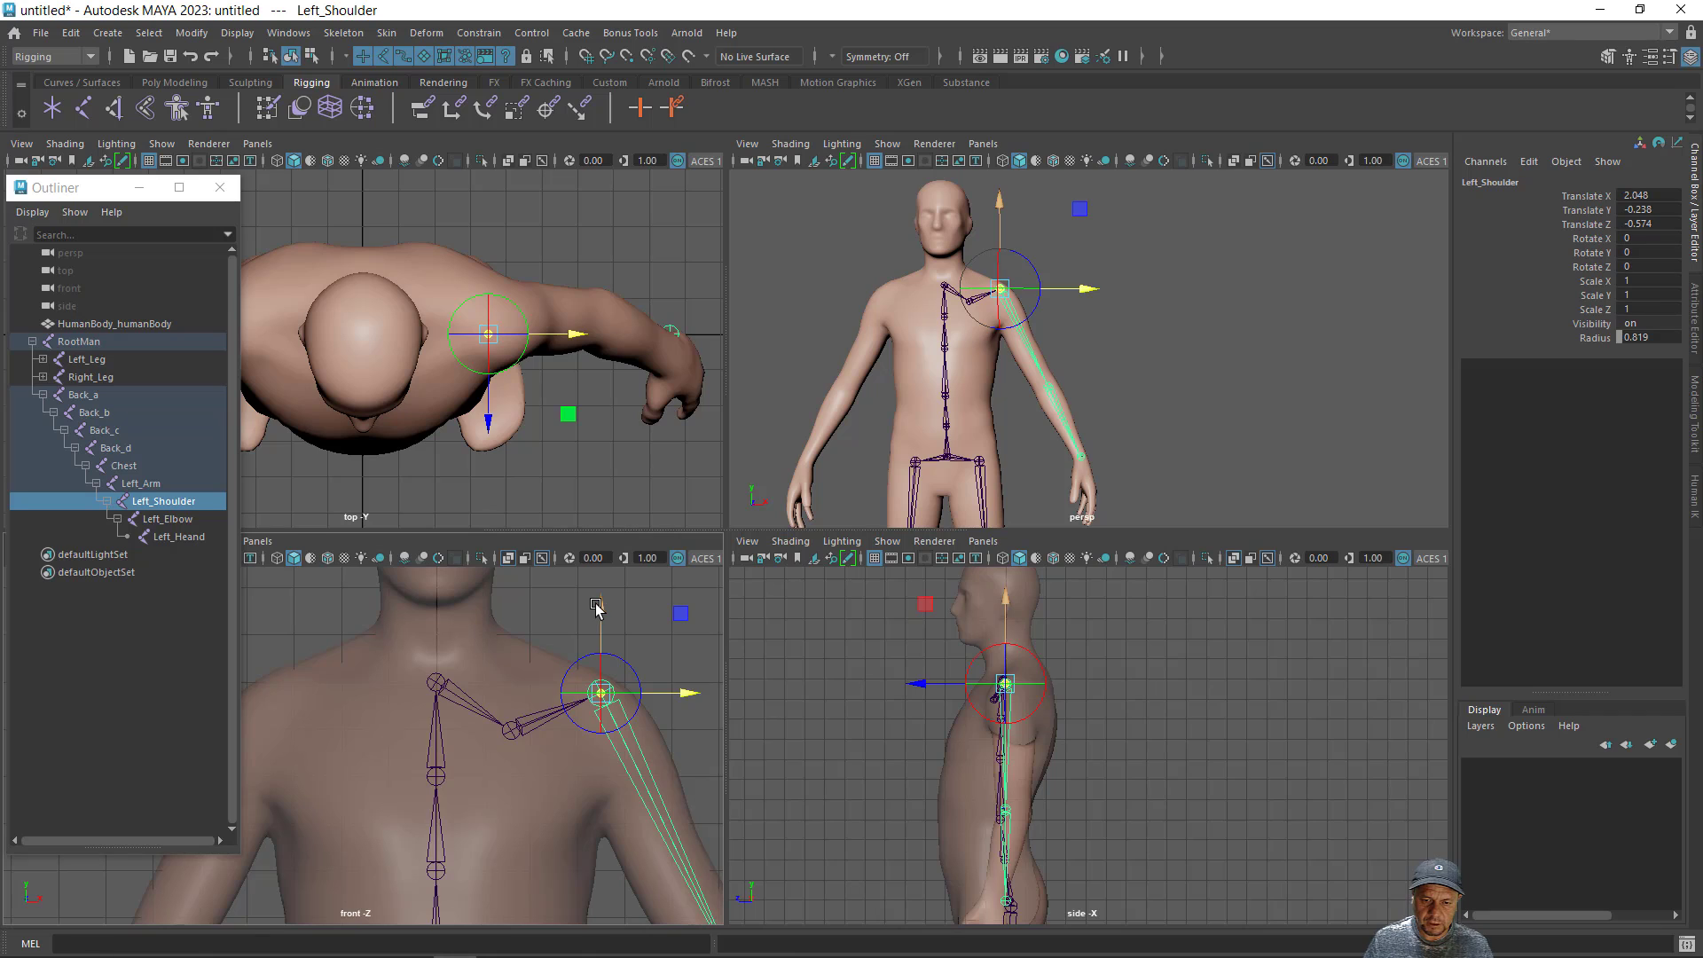
drag(596, 606, 597, 612)
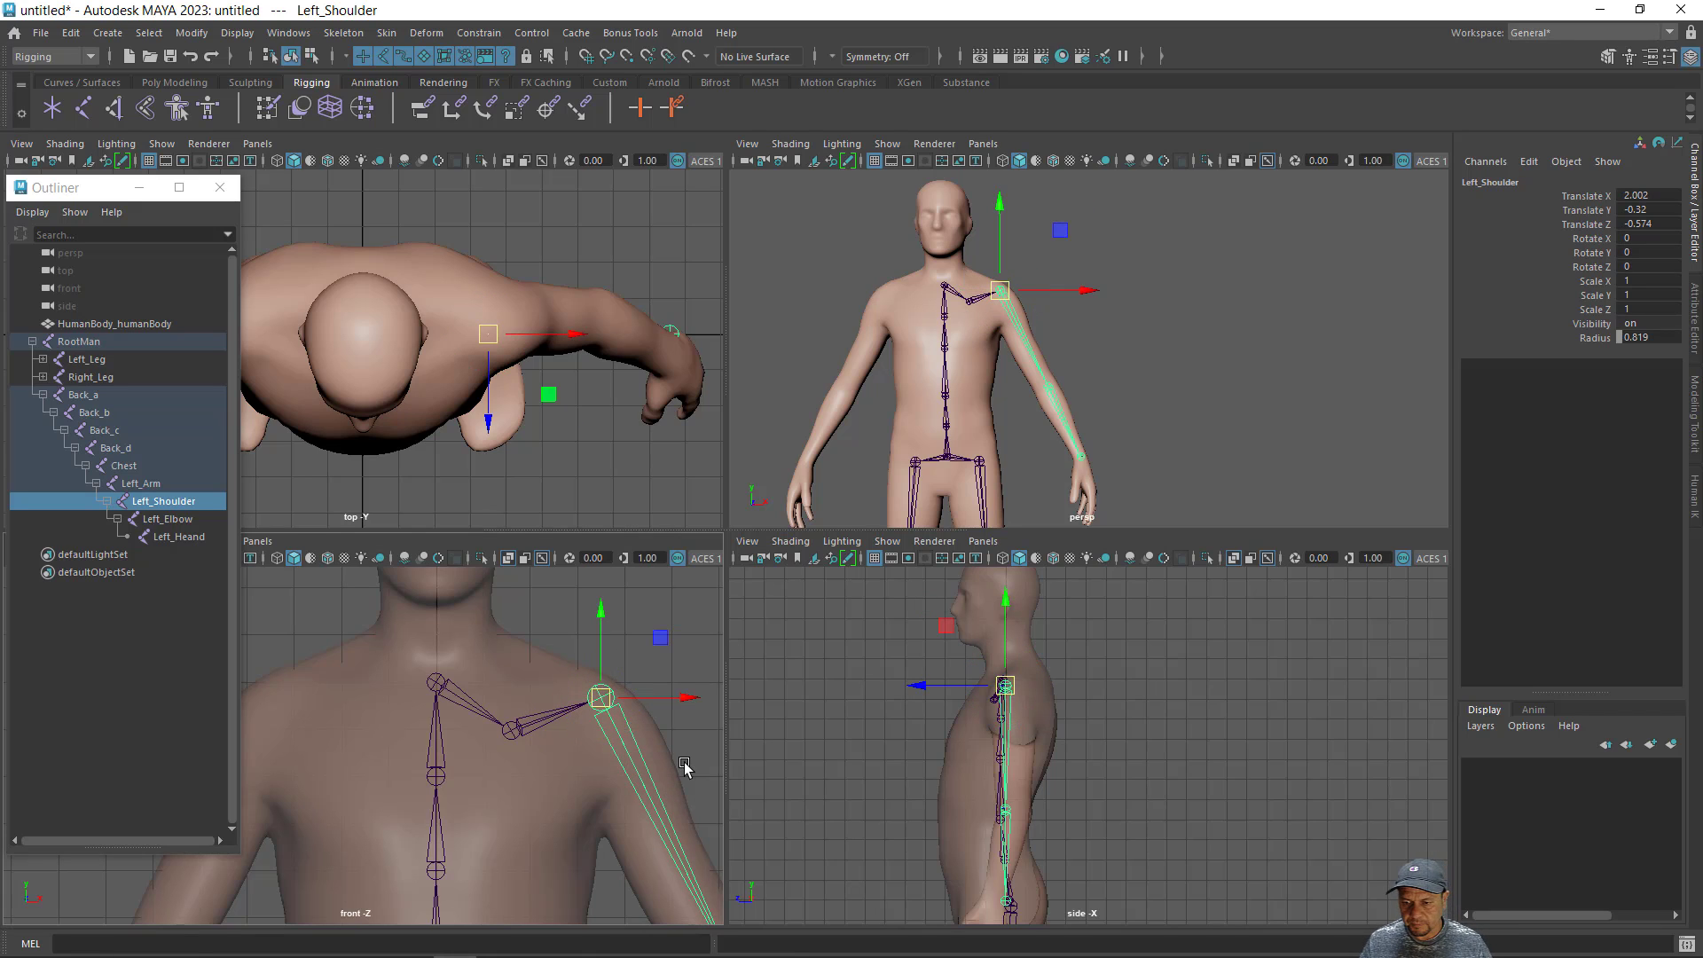
- Move only the Left_Elbow joint back into the arm and slightly down, to about Translate X 7.025, Y -0.103 and Z -0.964
alt+middle_drag(965, 687, 894, 595)
alt+middle_drag(607, 826, 434, 620)
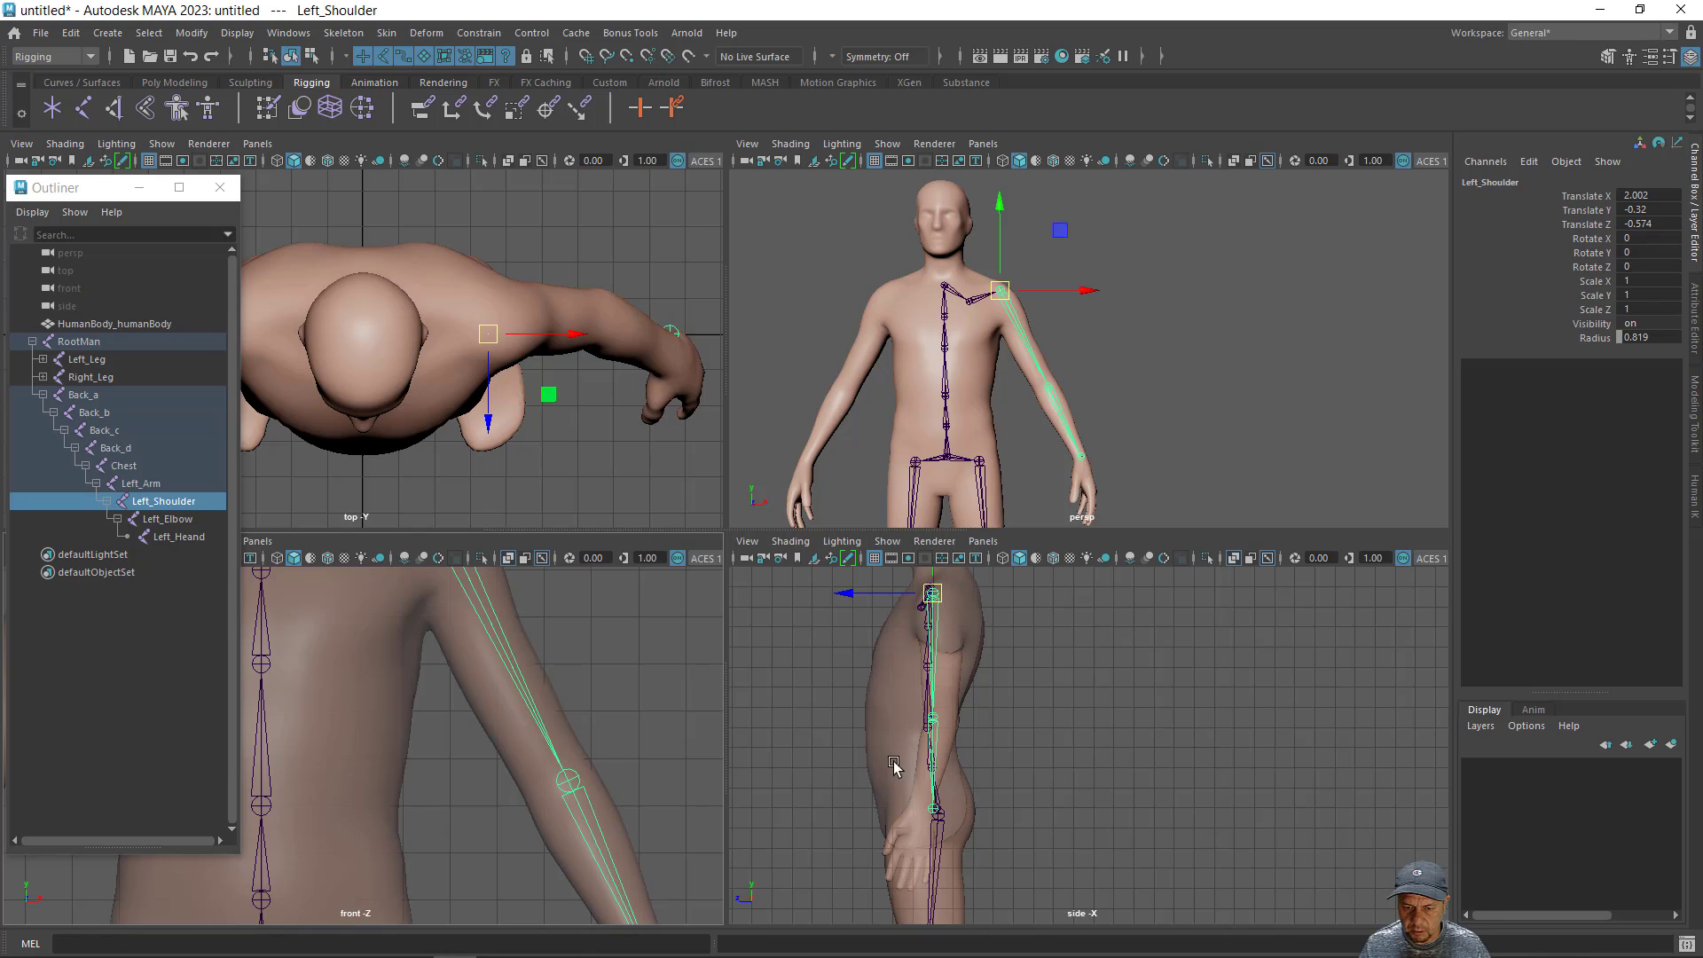
click(569, 779)
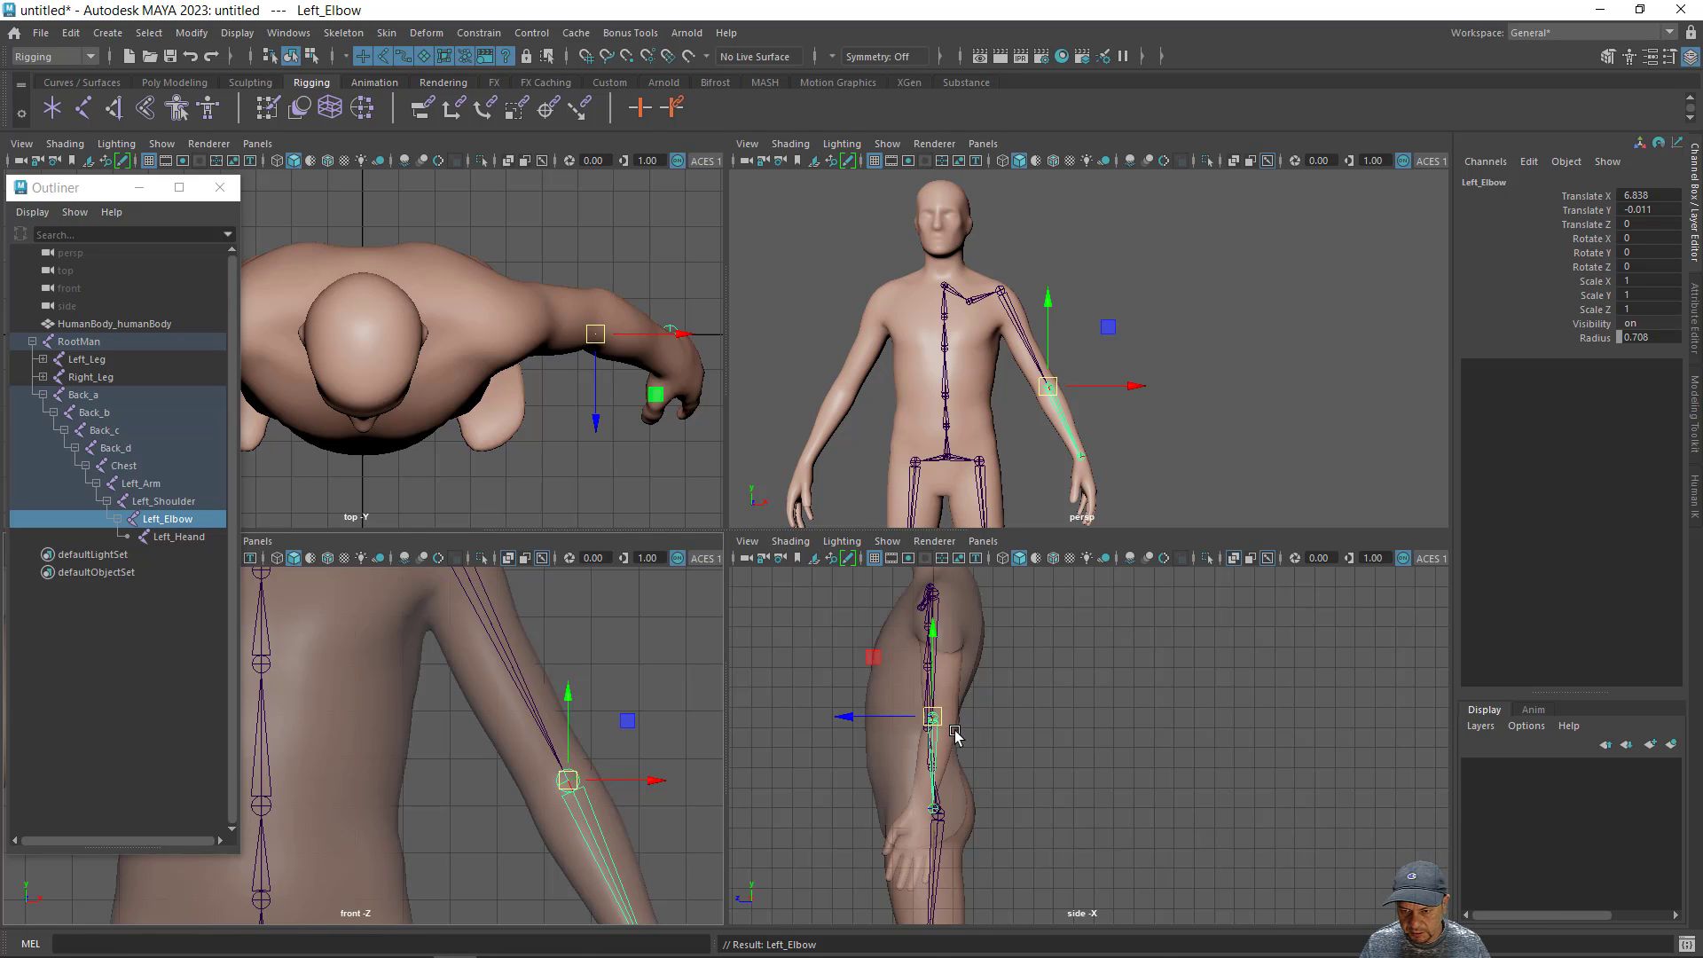
scroll(1122, 777, up, 4)
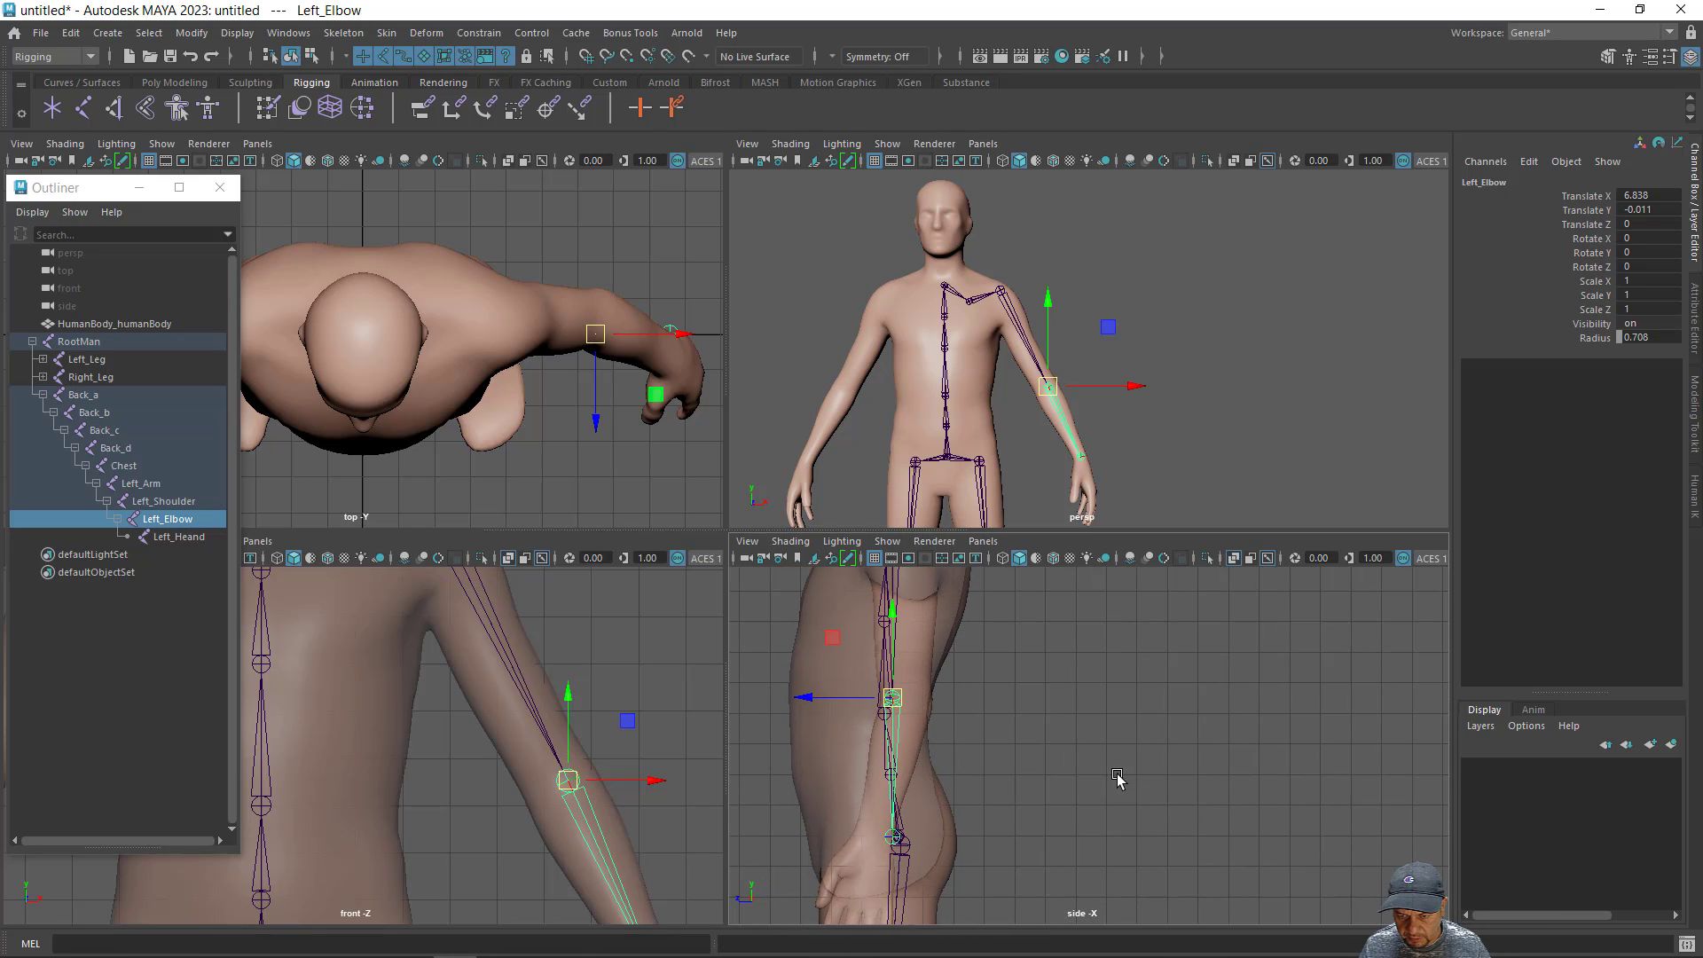
alt+right_drag(1073, 769, 1144, 773)
alt+middle_drag(1059, 764, 1206, 802)
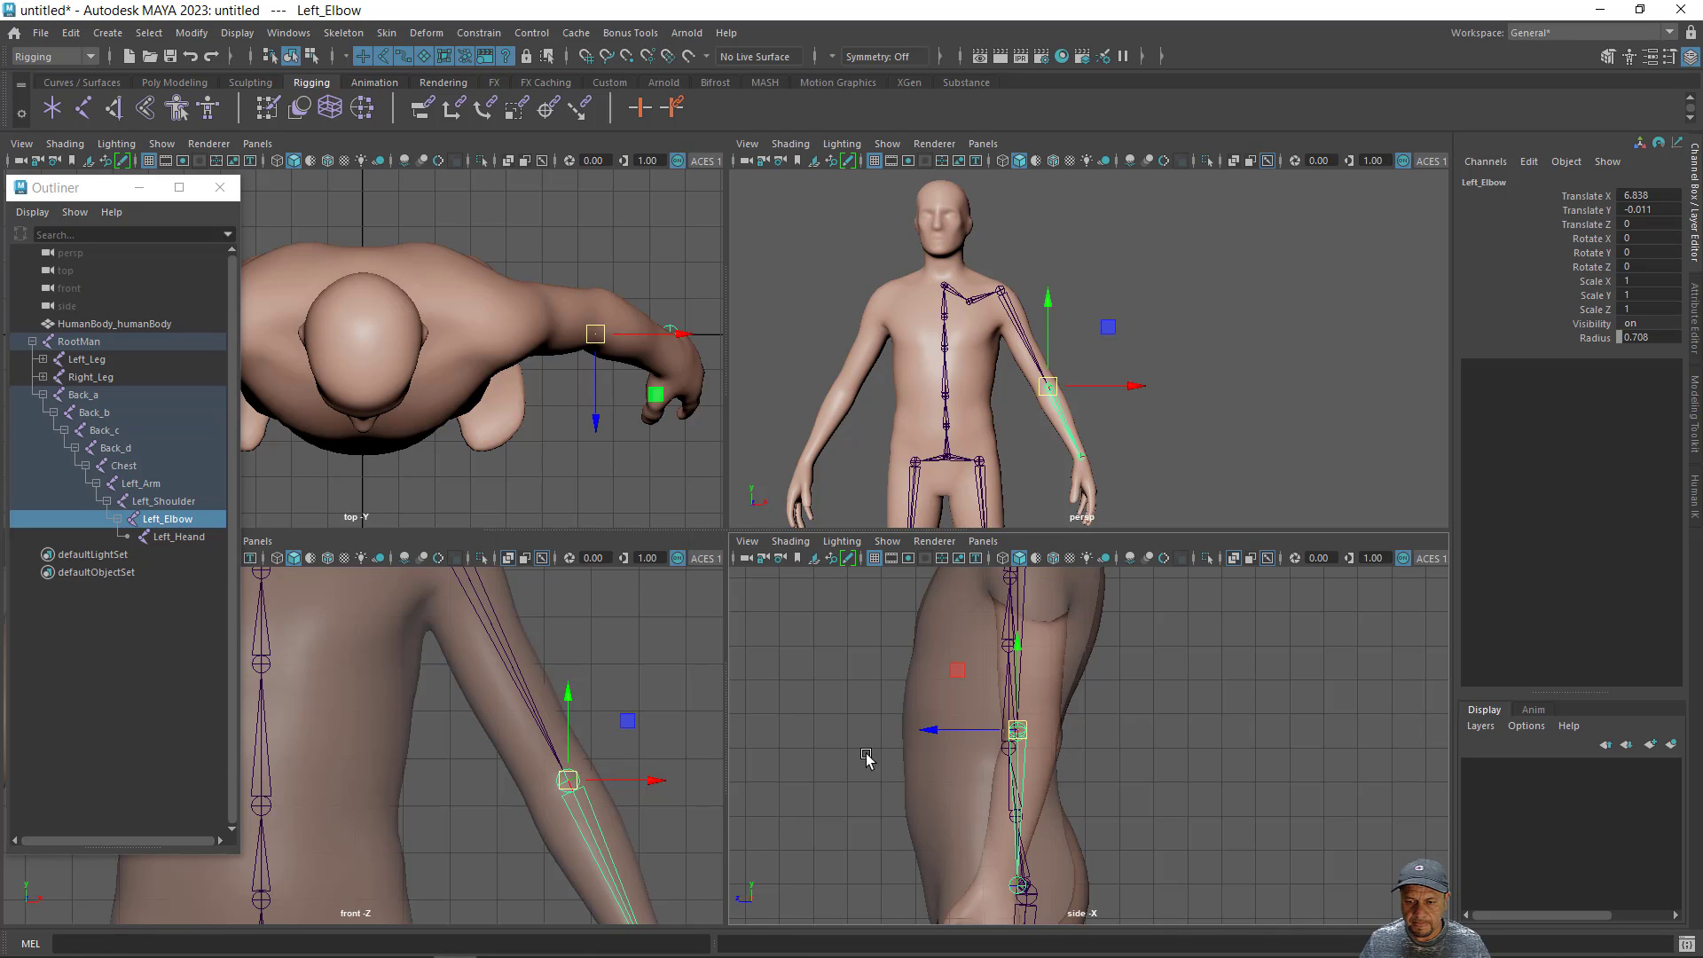
click(930, 732)
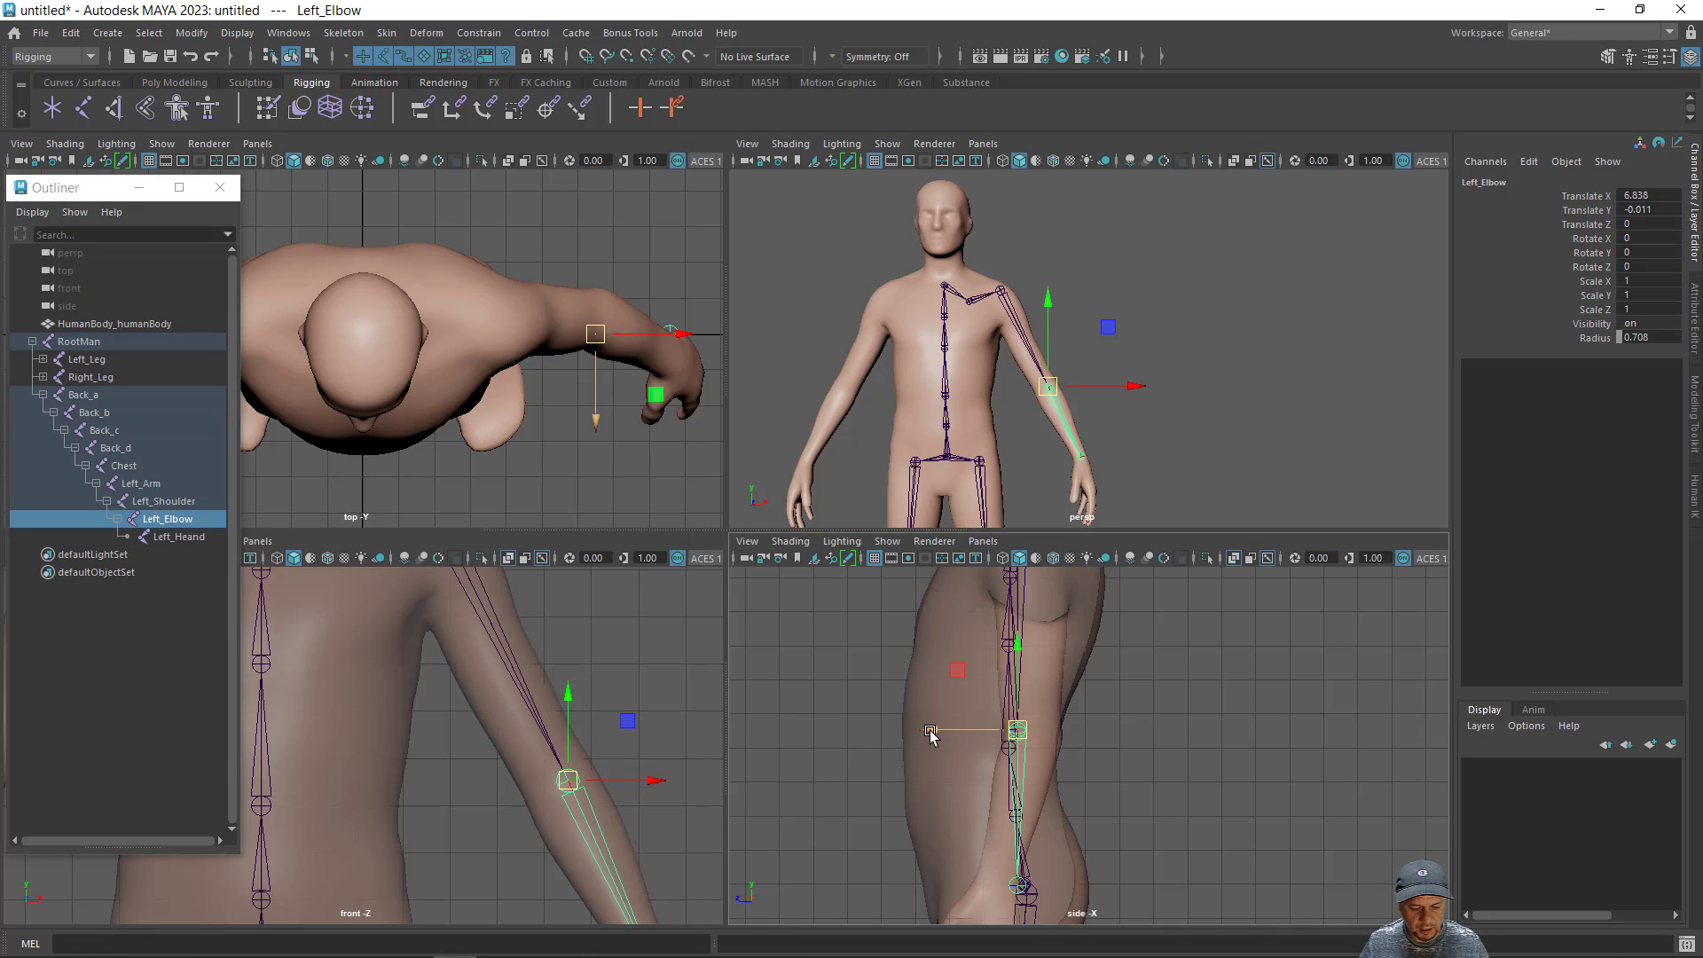
key(e)
drag(931, 731, 961, 737)
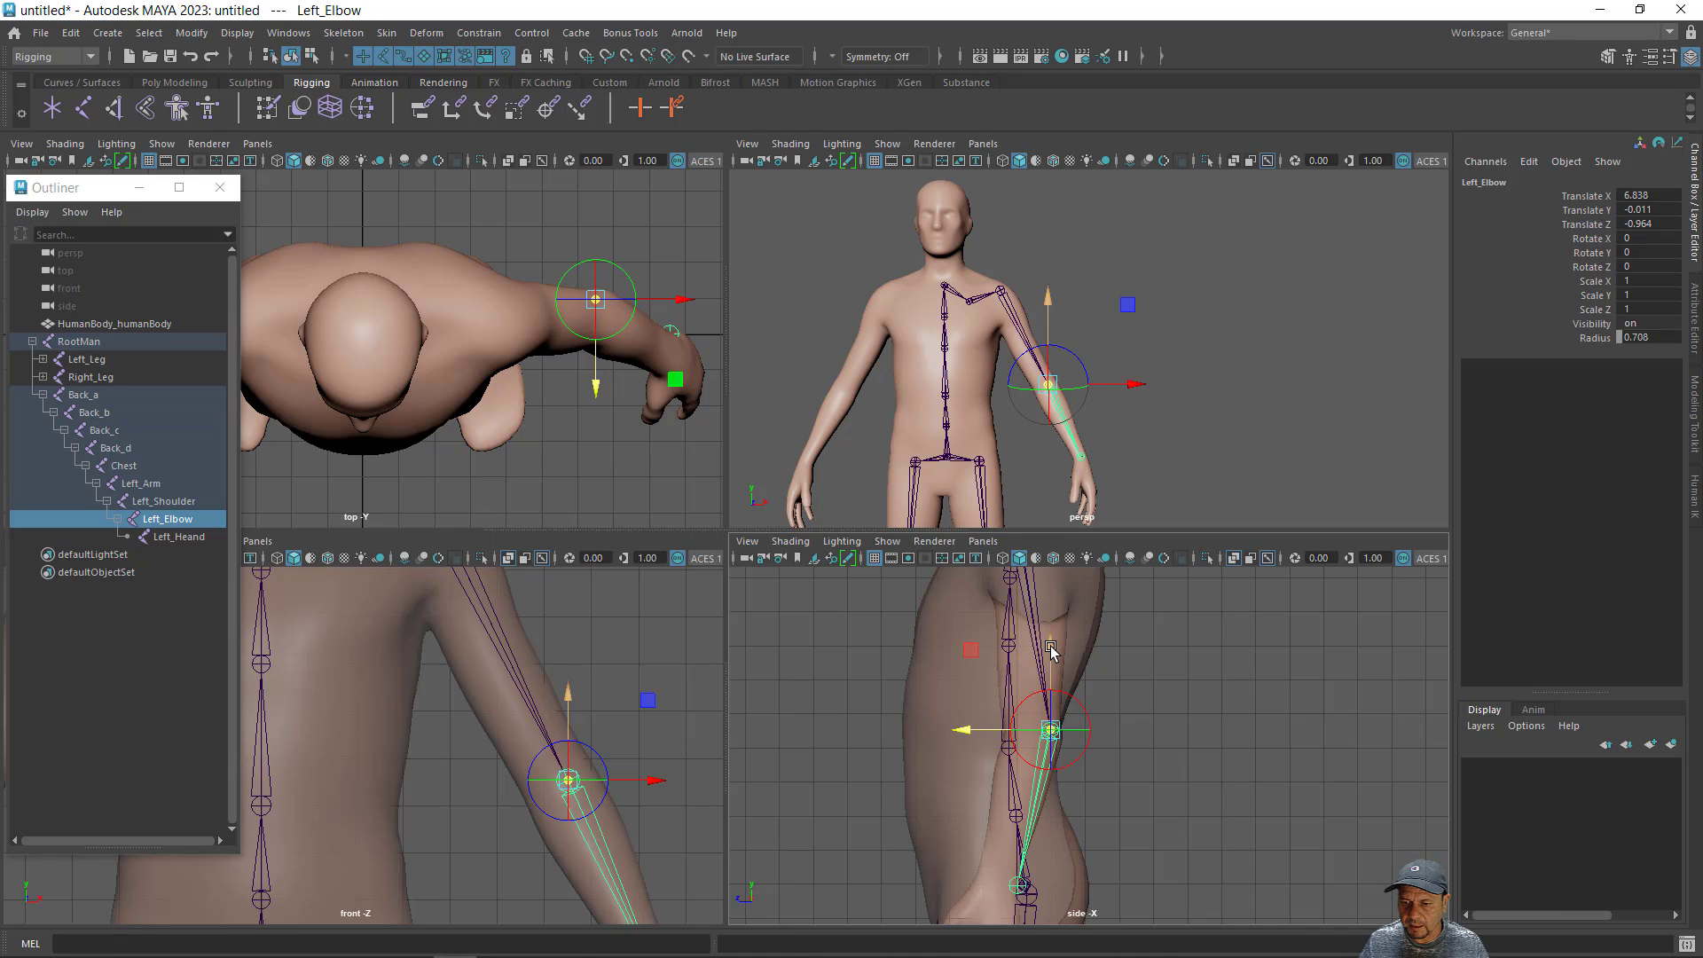
drag(1051, 650, 1051, 658)
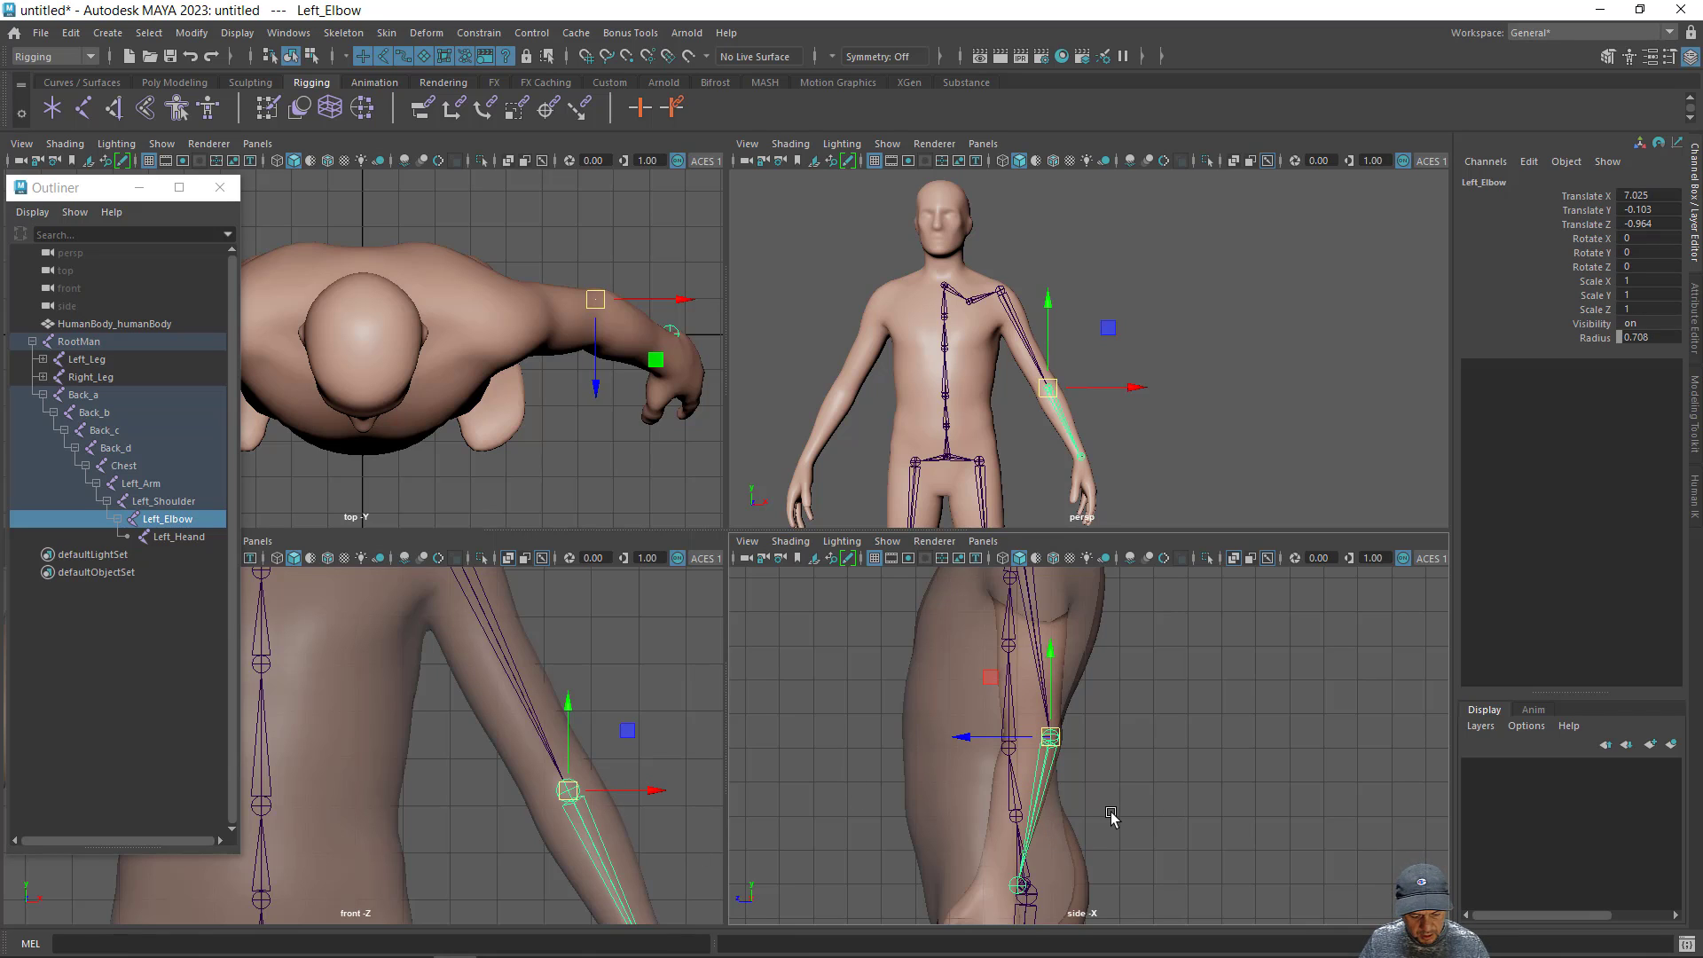
- Turn off X-Ray shading for the body mesh in the side view, with the left hand in frame
alt+middle_drag(1111, 816, 1090, 644)
click(788, 542)
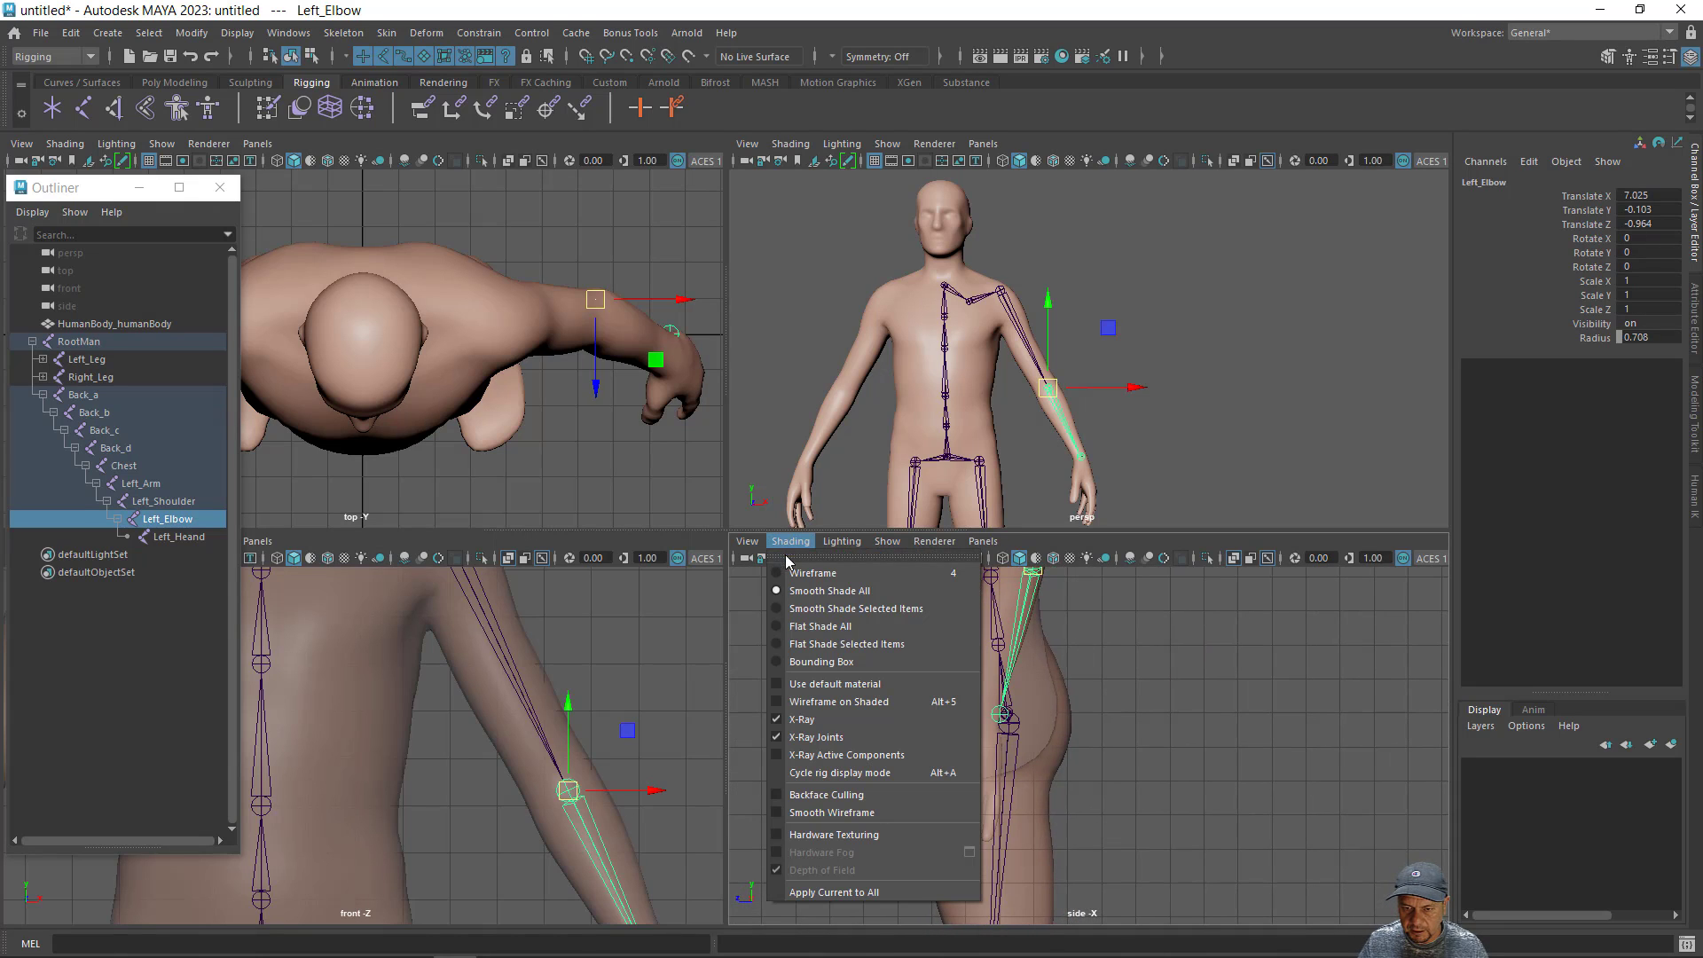
click(778, 720)
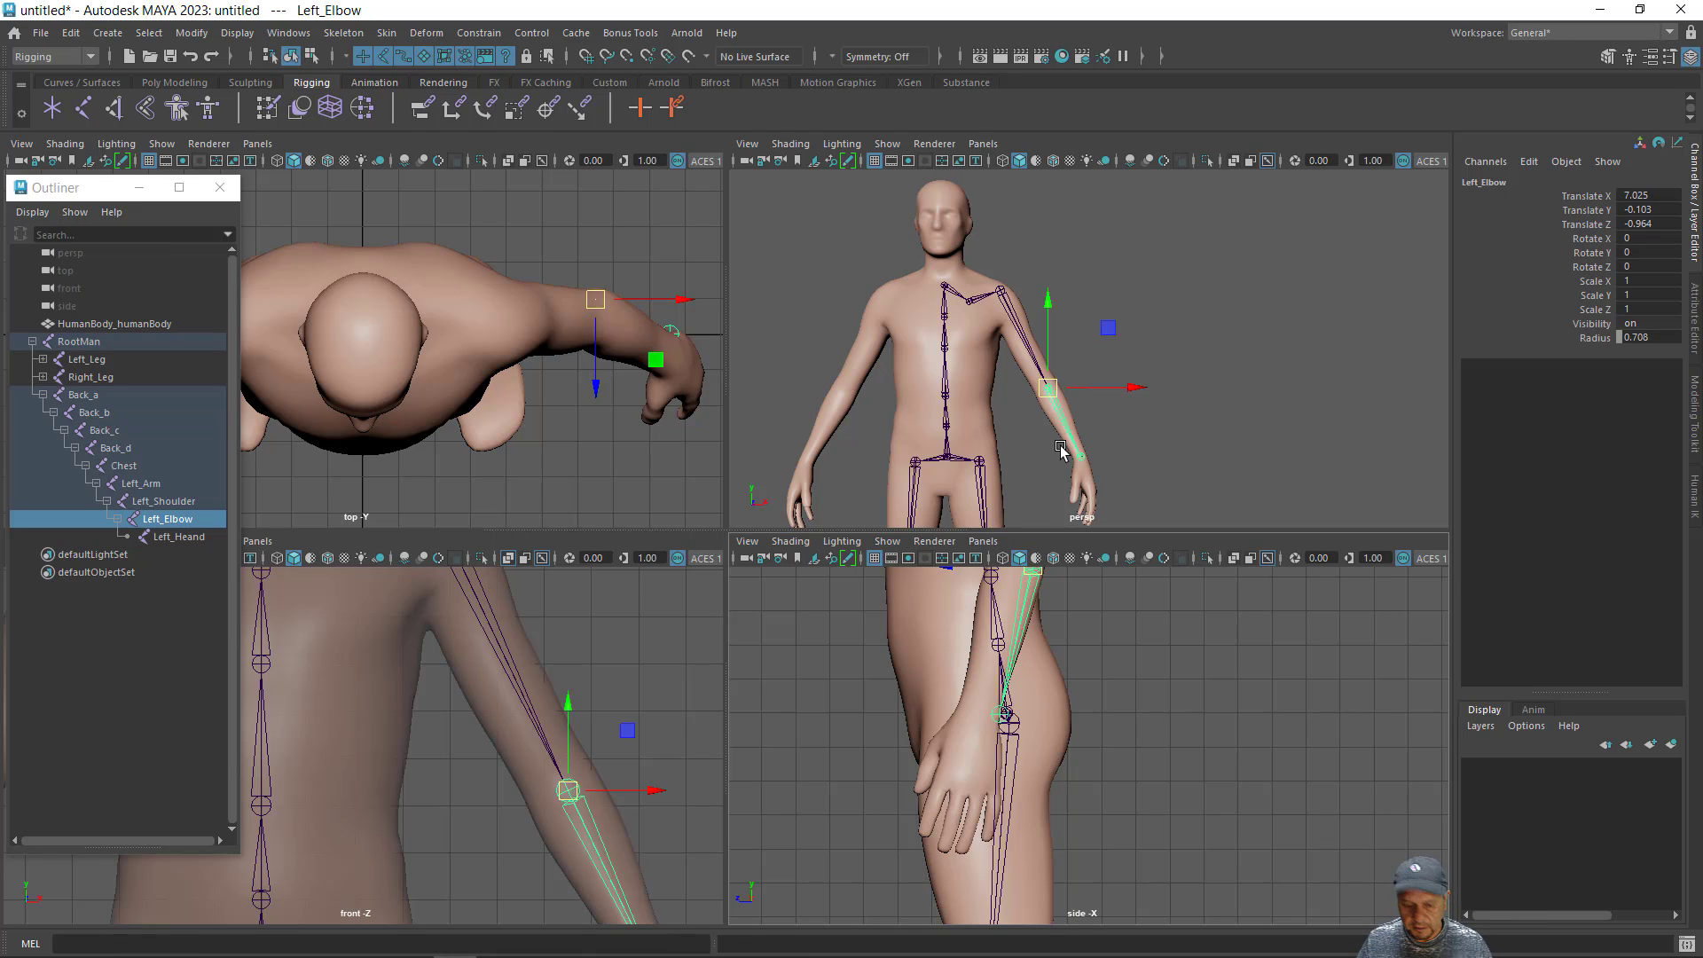
- Move the Left_Heand joint forward and slightly down into the wrist, to about Translate X 5.06, Y -0.022 and Z 1.72
key(Down)
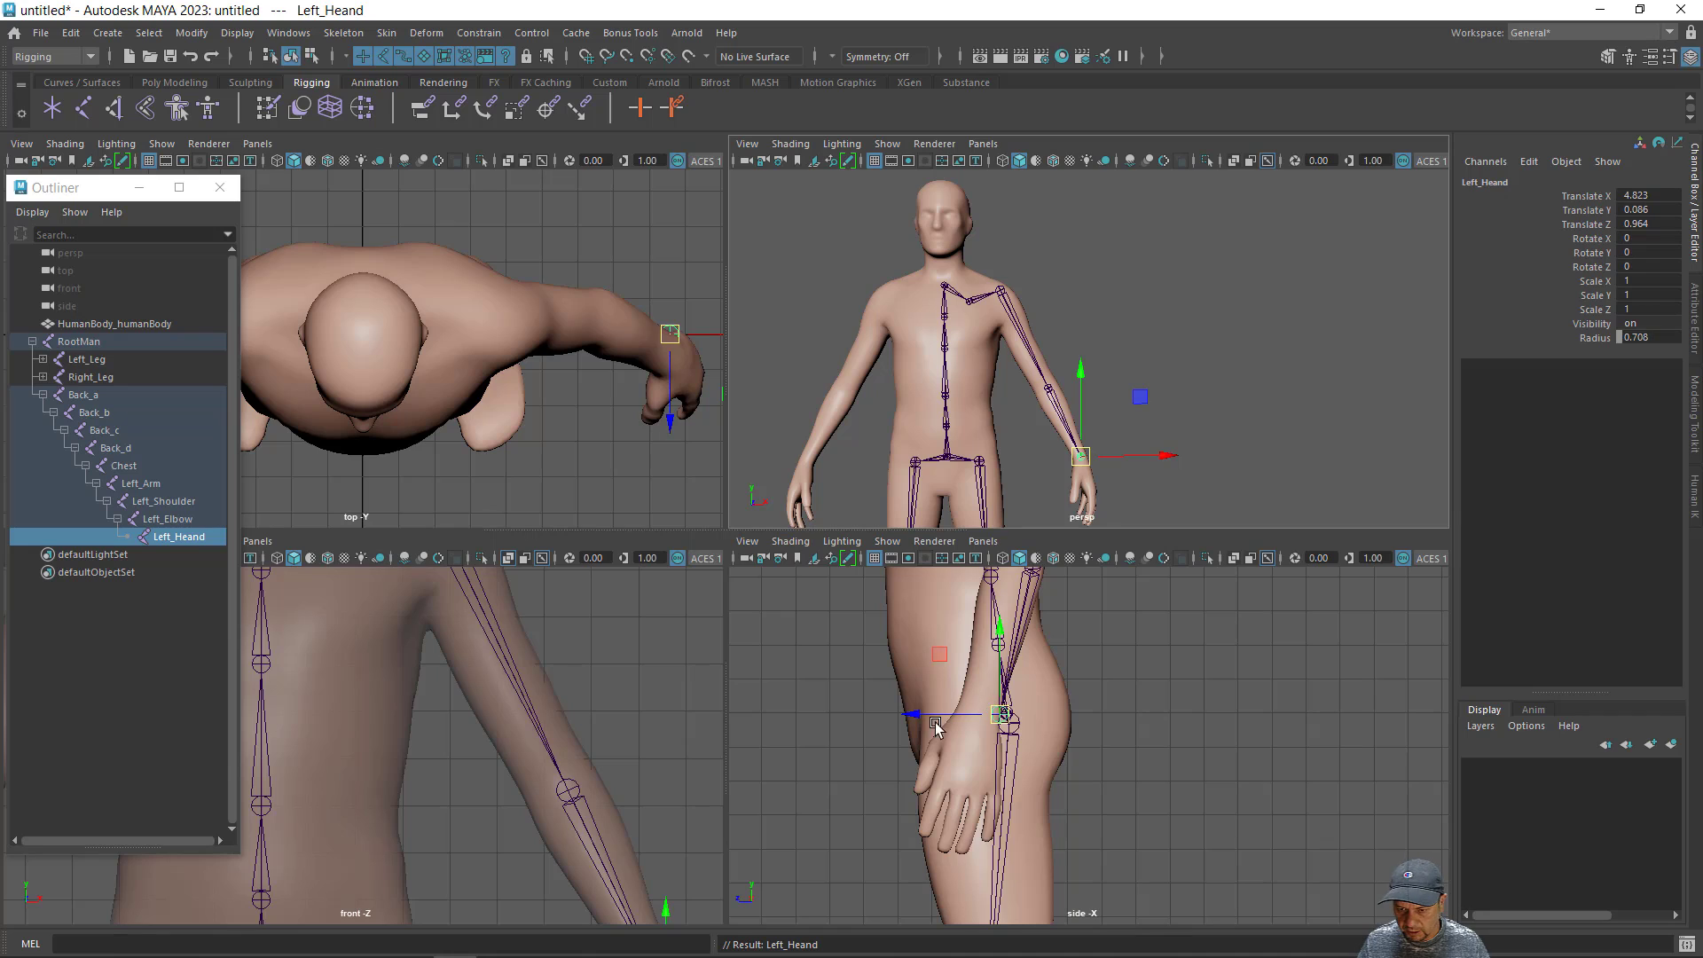
drag(906, 721, 884, 717)
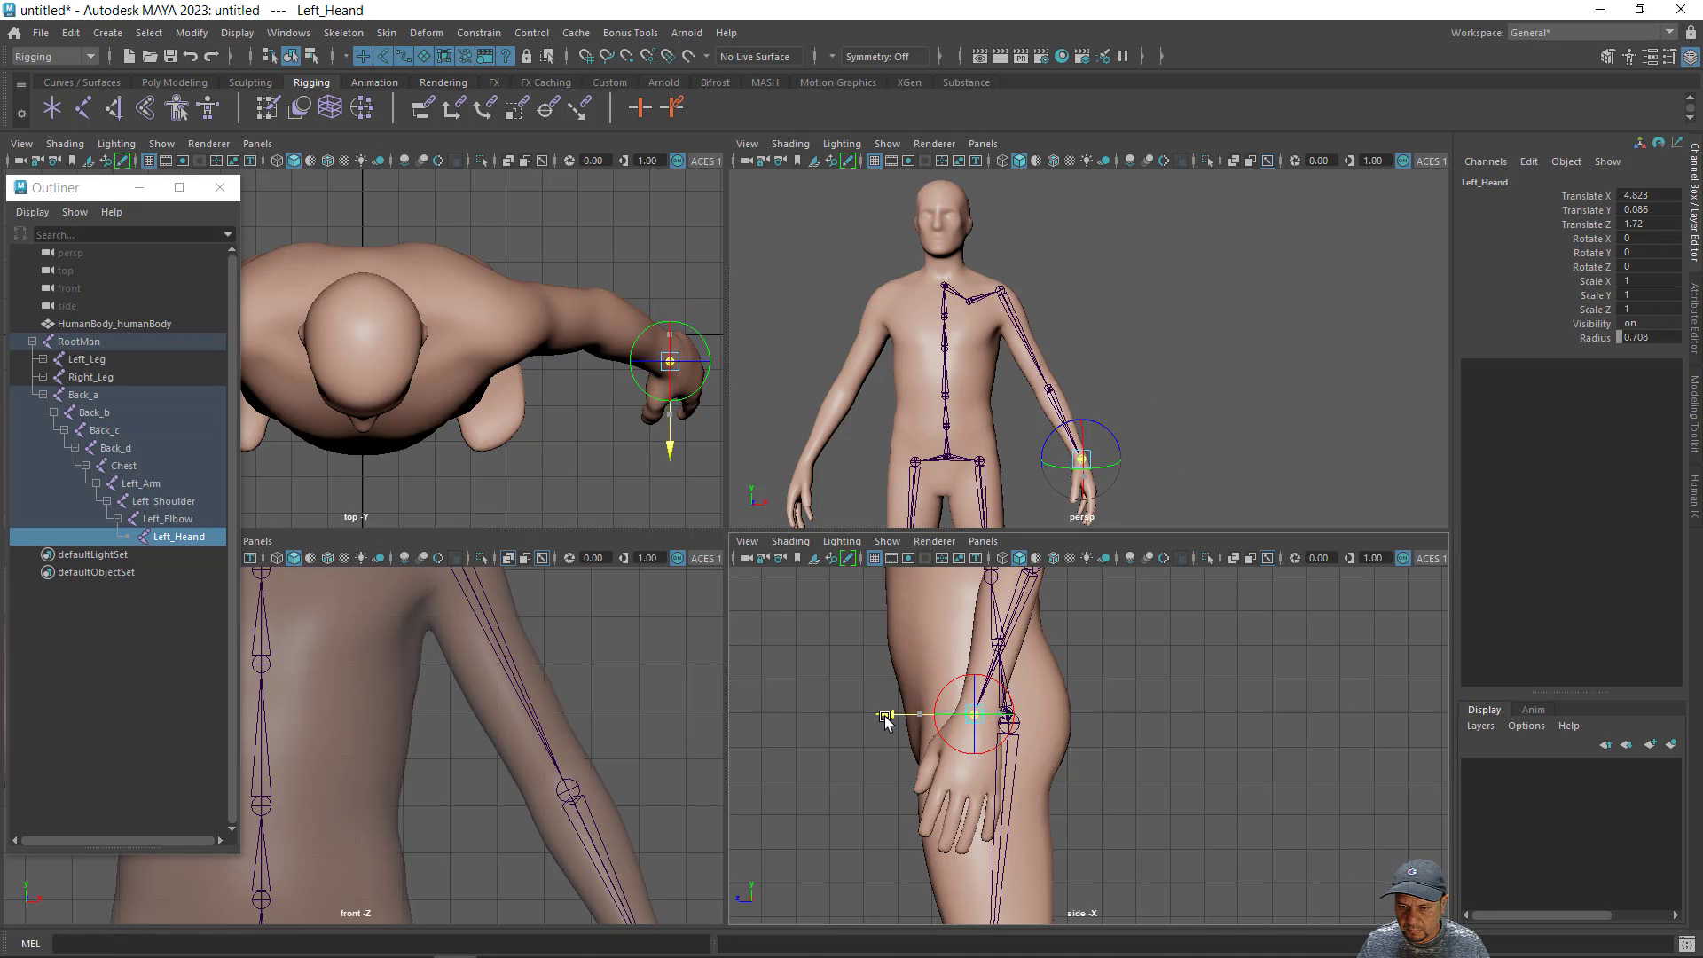
click(972, 630)
drag(972, 631, 972, 639)
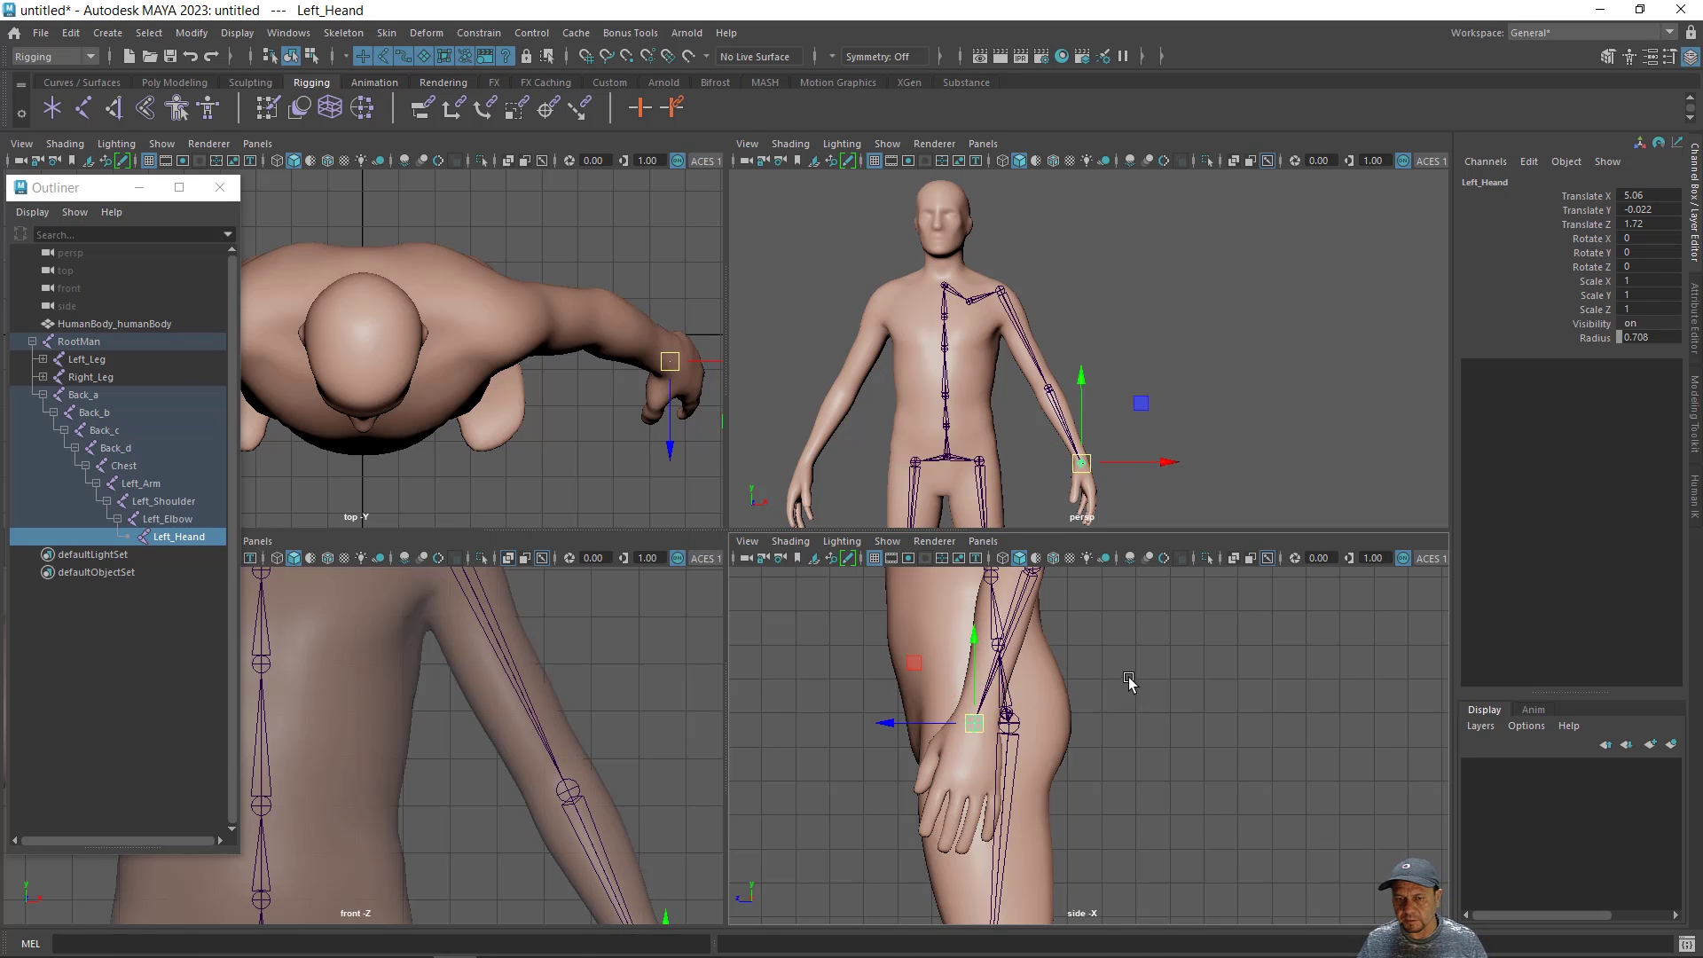
- Mirror the Left_Arm joint chain across YZ with Behavior, replacing Left with Right in the duplicated joint names
alt+drag(1283, 624, 1186, 661)
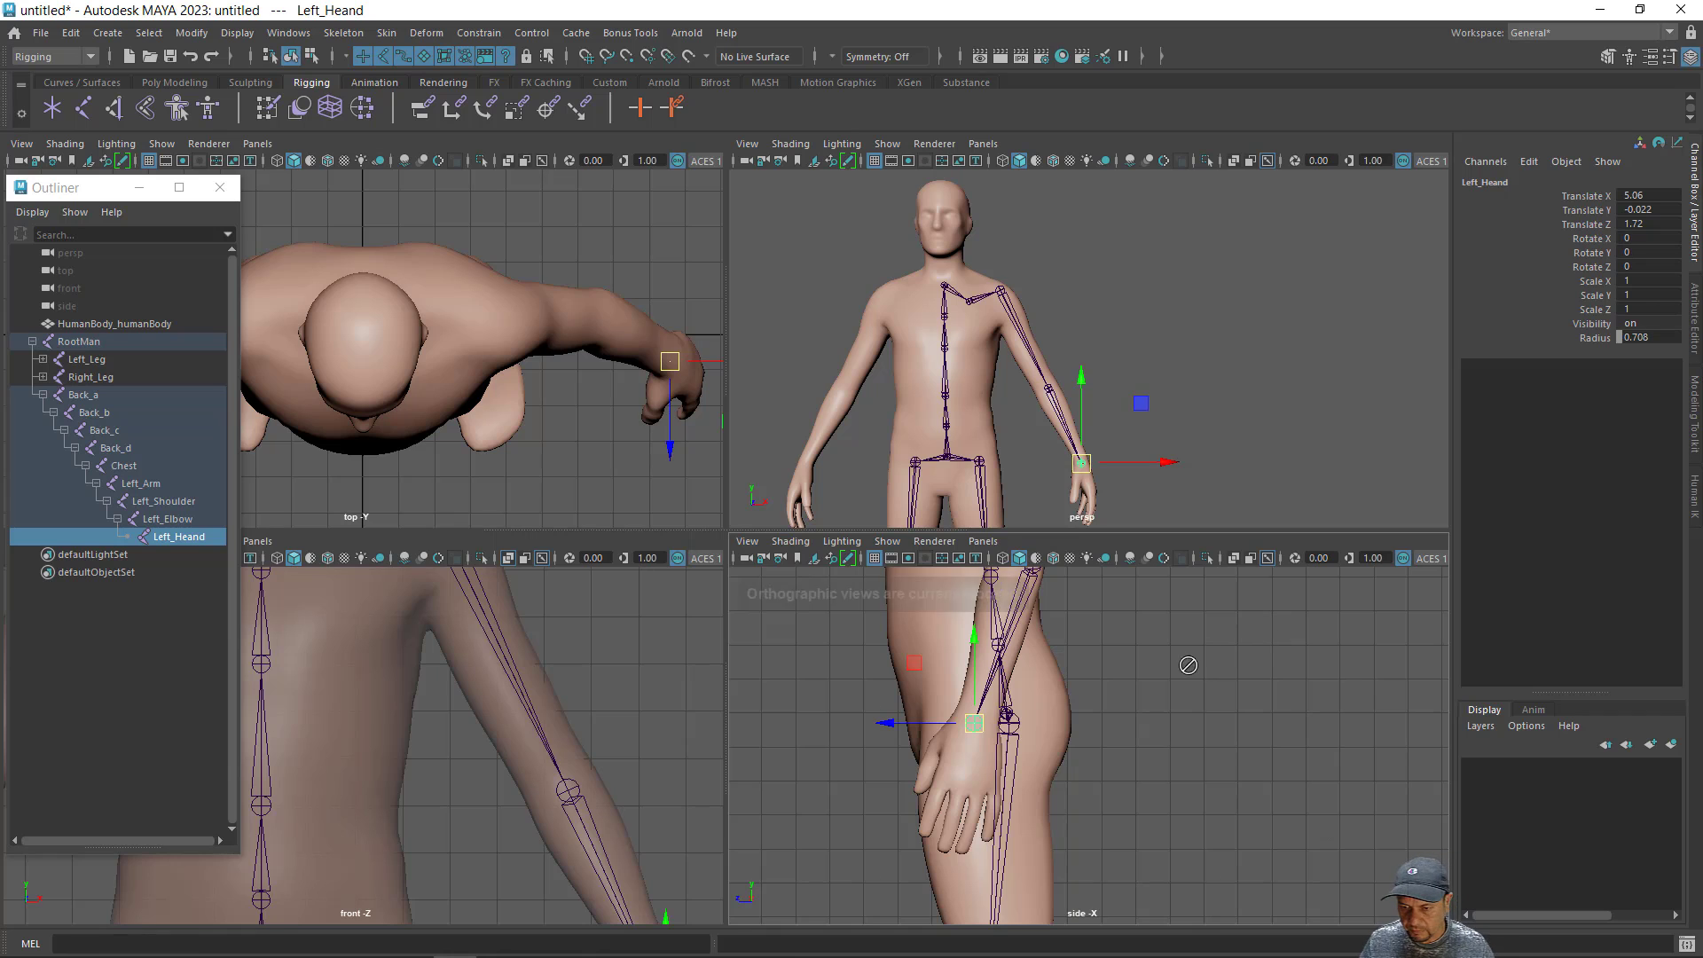
alt+drag(1167, 437, 1201, 417)
alt+middle_drag(1201, 417, 1215, 376)
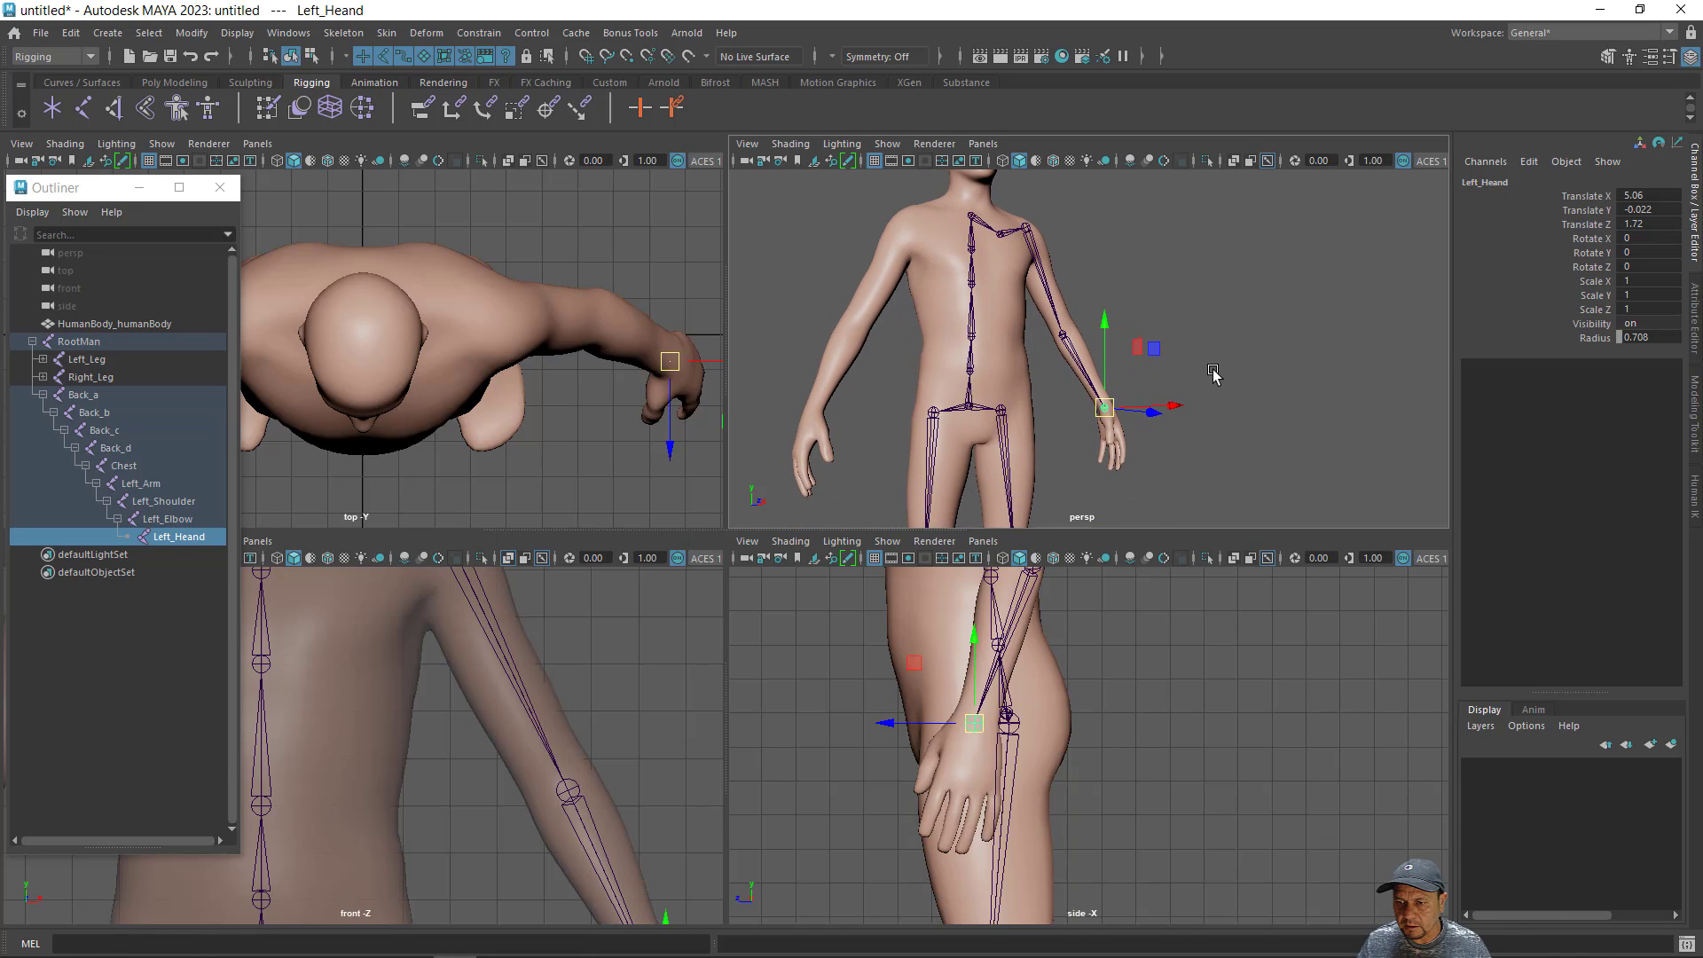
alt+drag(1140, 413, 1095, 420)
alt+middle_drag(1096, 420, 1102, 444)
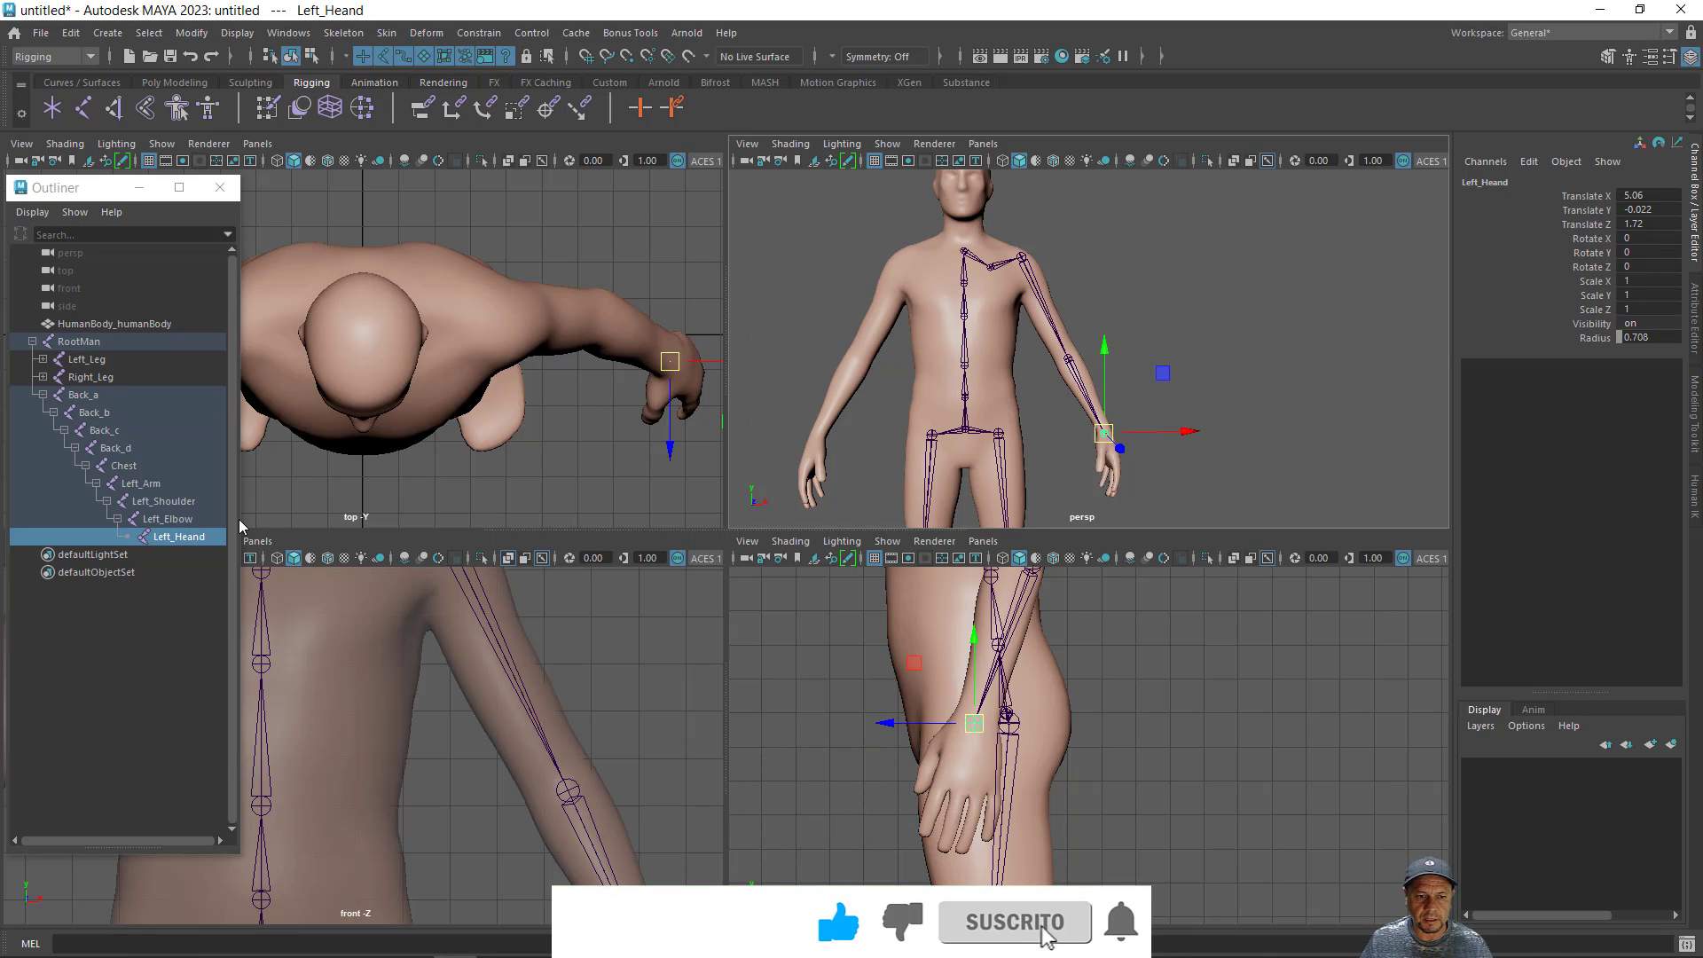
click(140, 486)
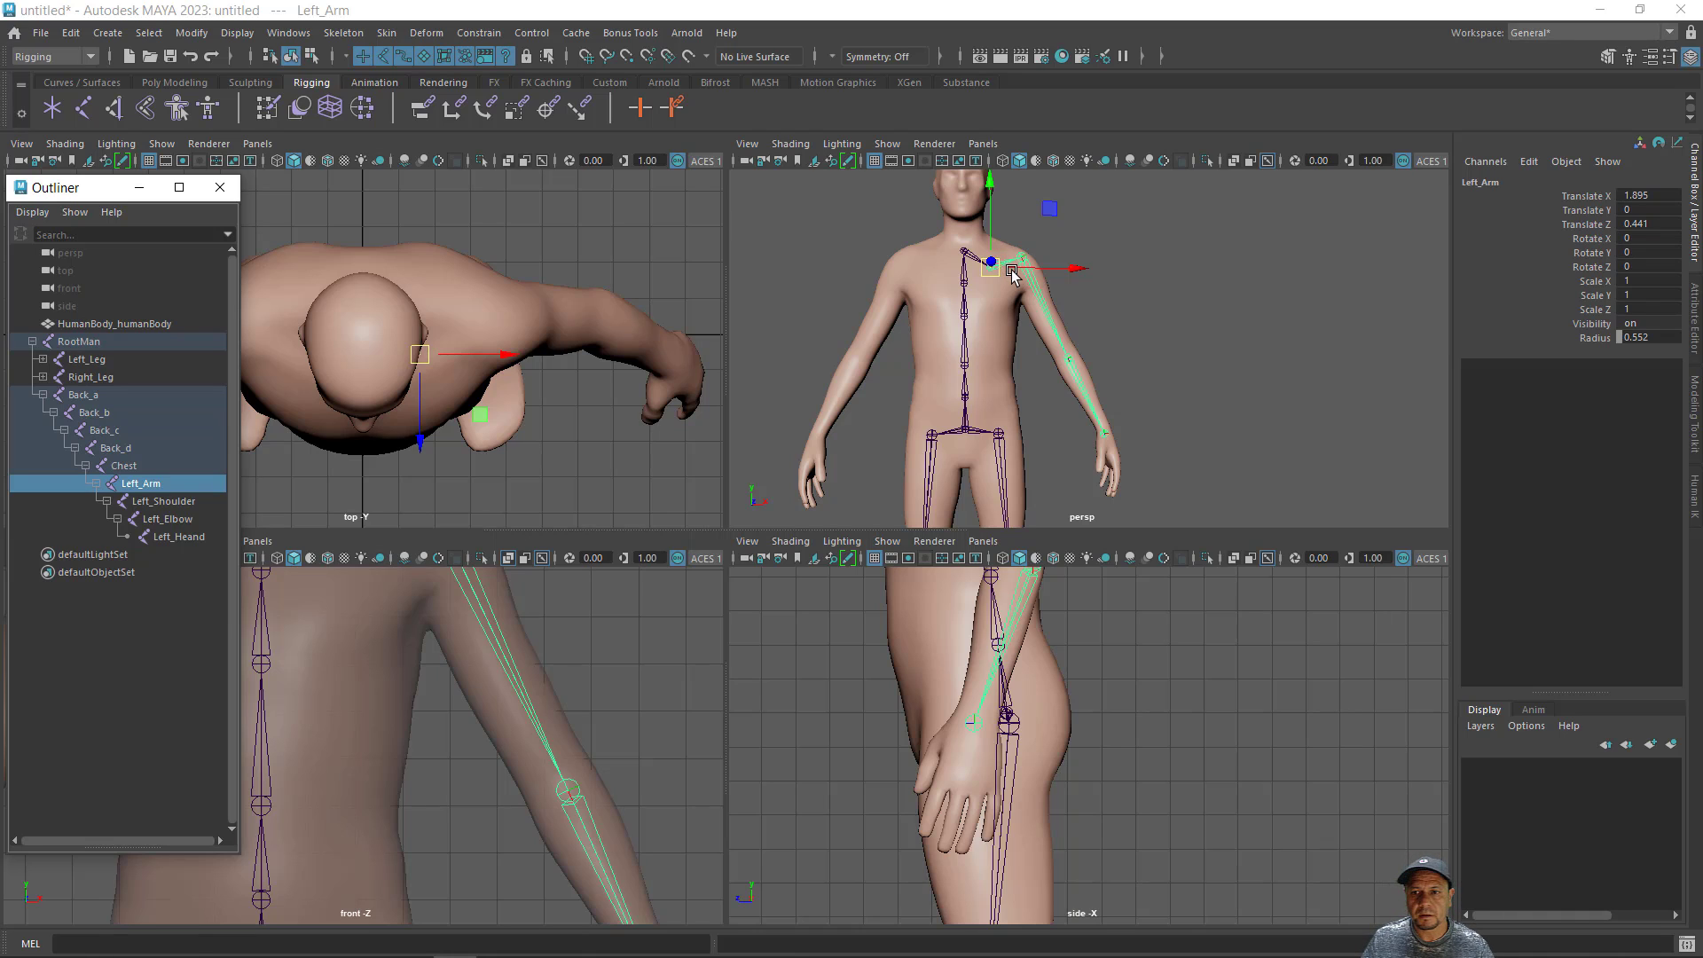
click(356, 35)
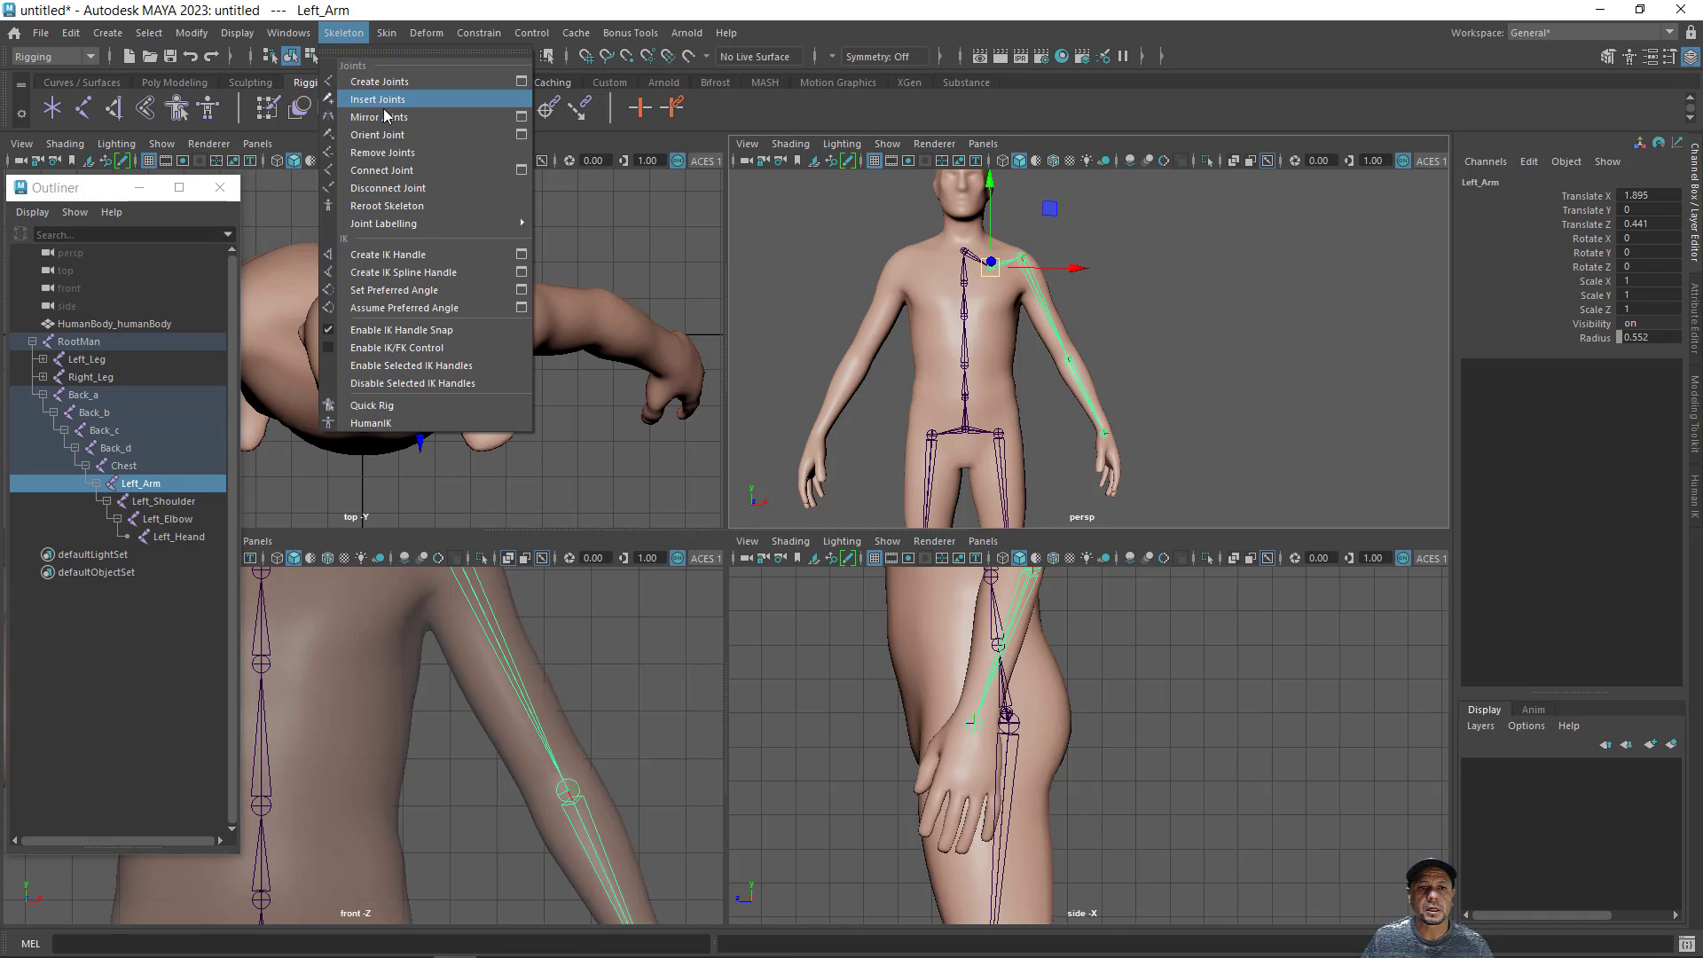
click(522, 117)
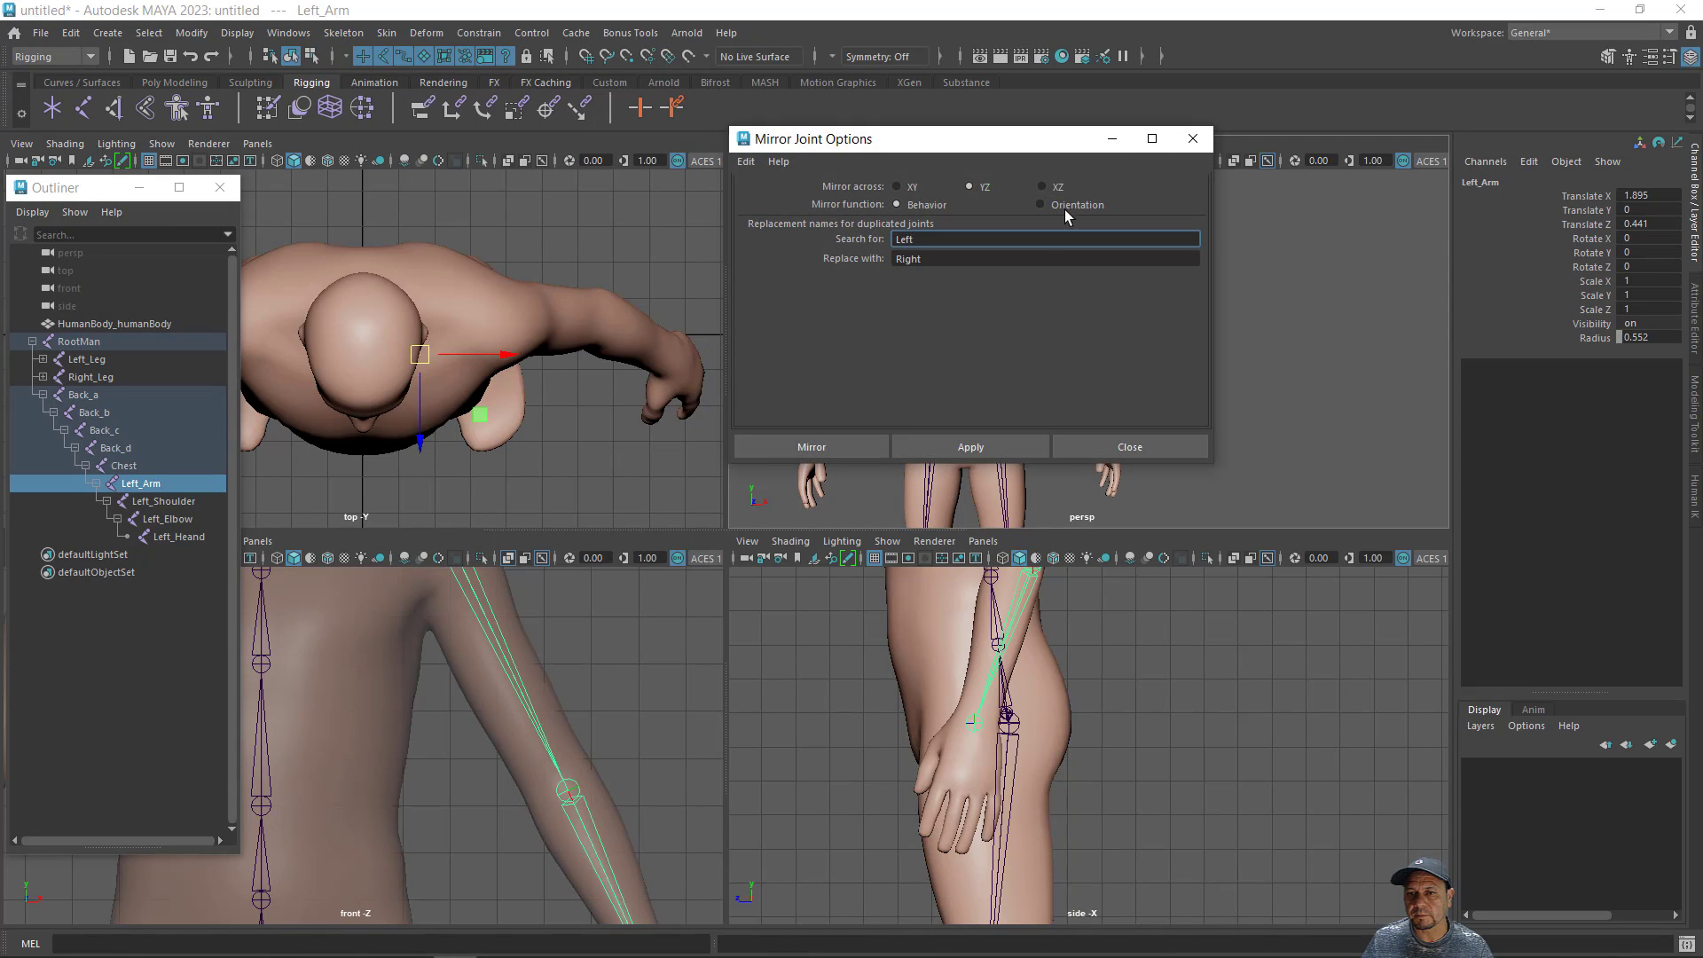
click(846, 445)
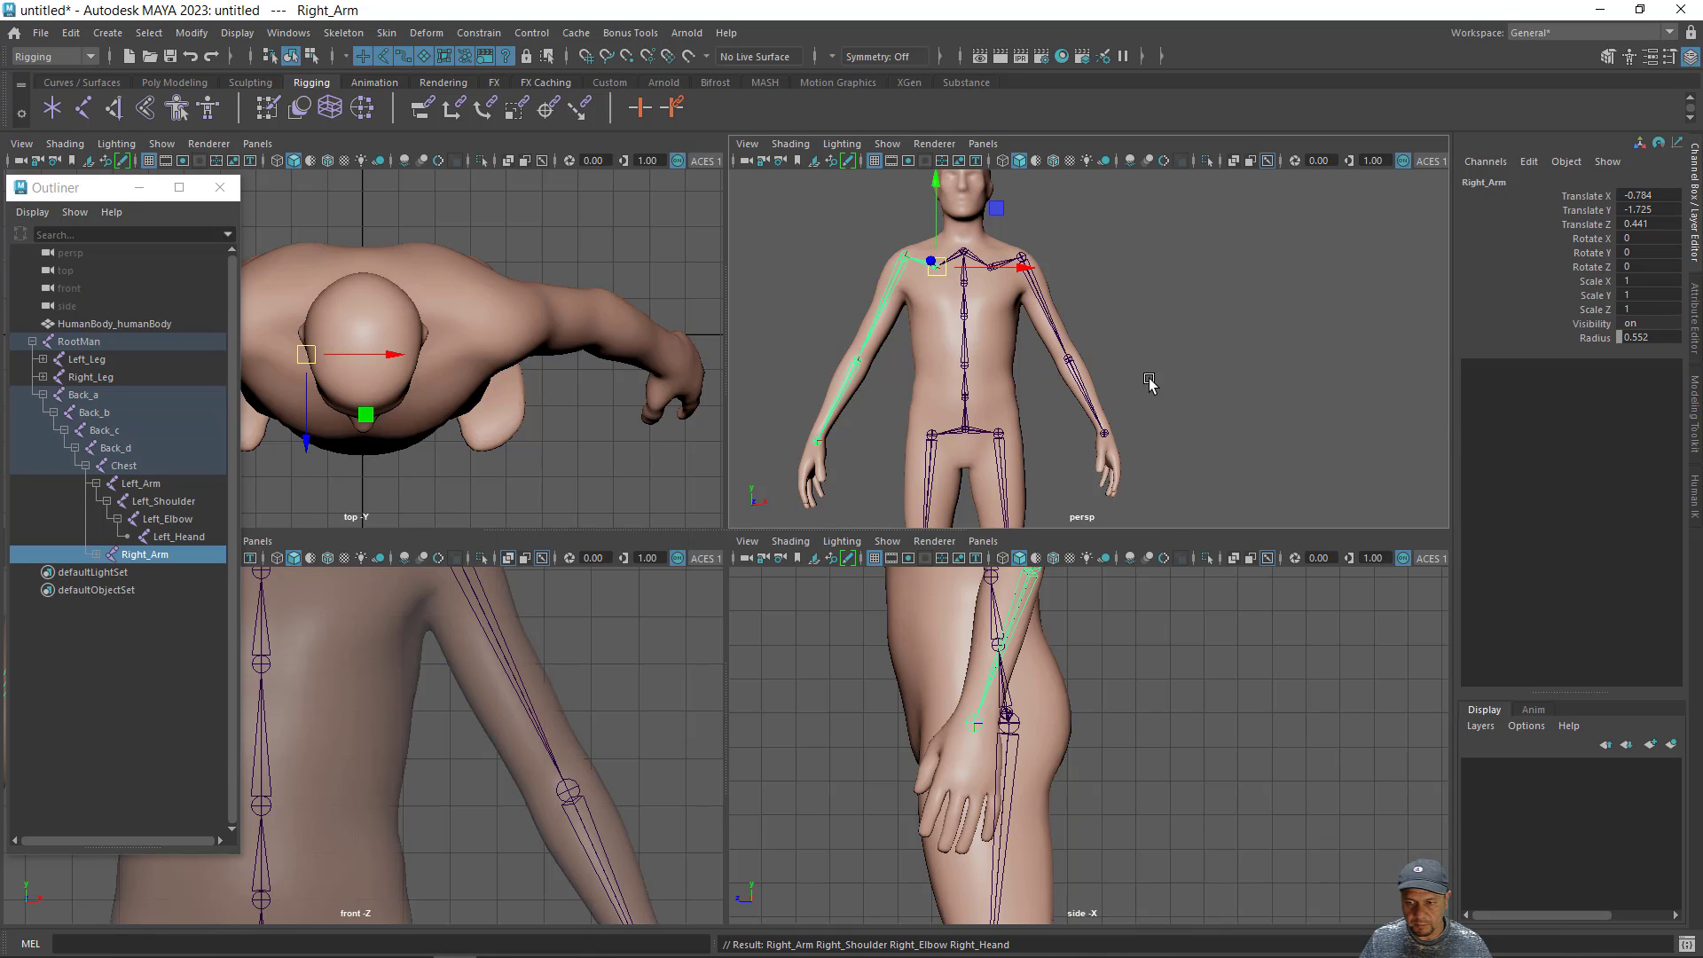
- Draw a grid-snapped three-joint chain in the front view from the neck at Y 31 up to the forehead, with joints 2 units apart
alt+middle_drag(1204, 408, 1198, 449)
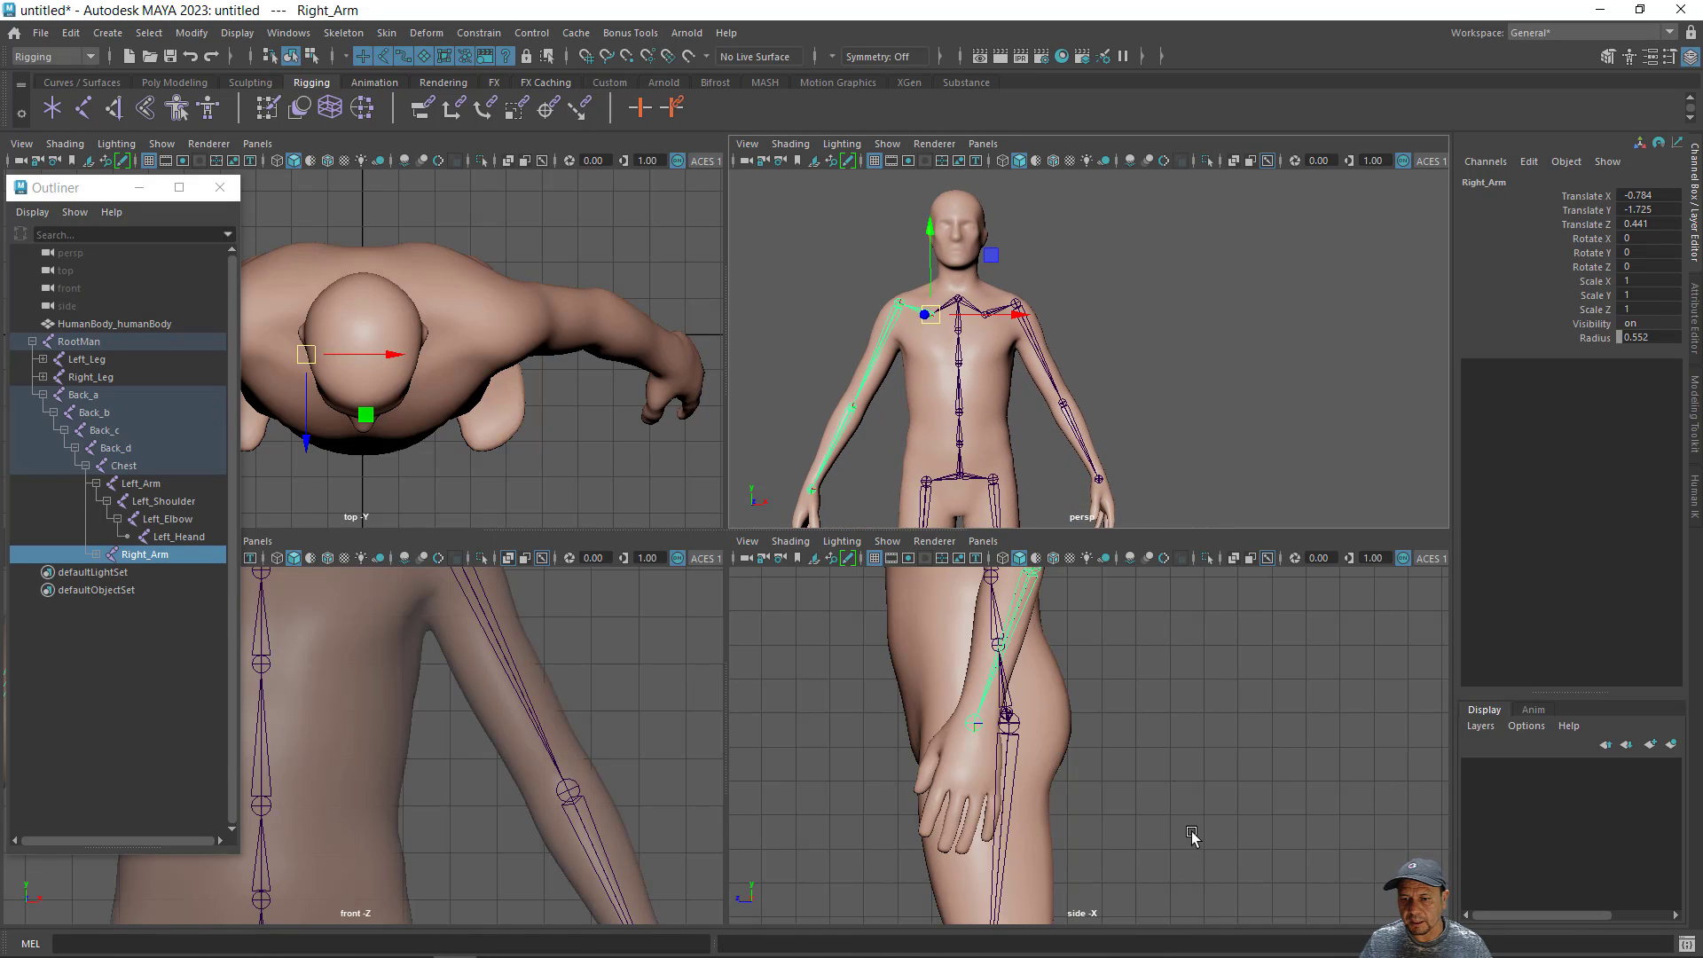
alt+middle_drag(1190, 832, 1216, 931)
alt+middle_drag(1220, 735, 1180, 904)
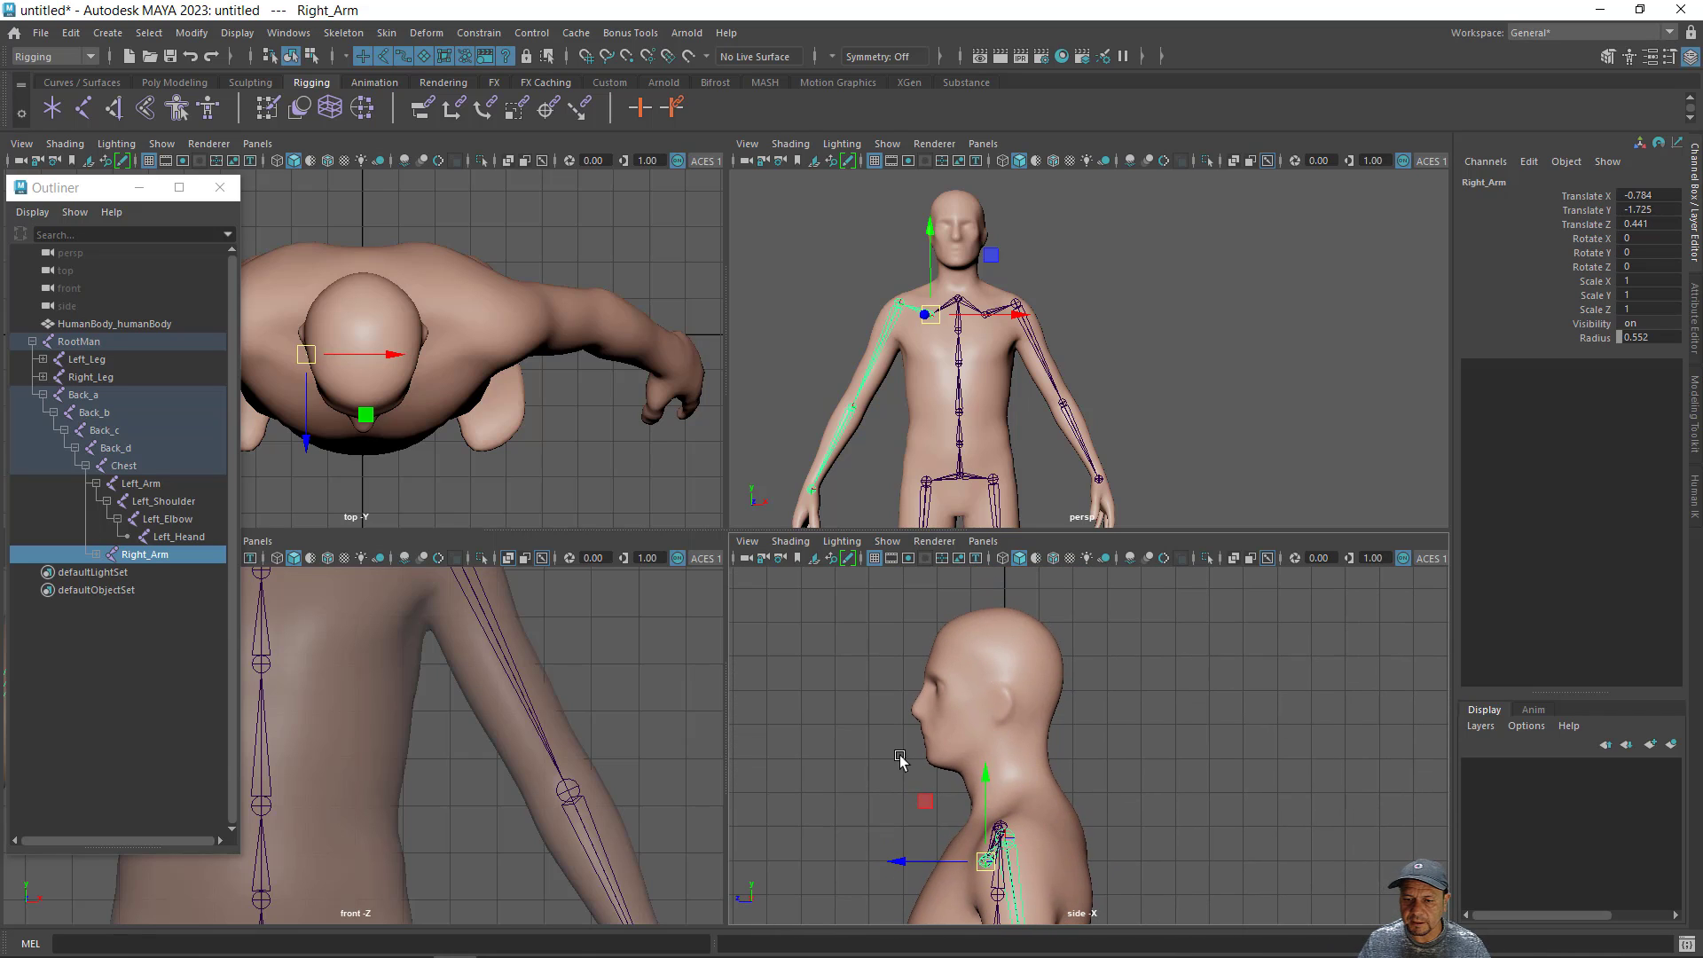
alt+middle_drag(410, 742, 542, 951)
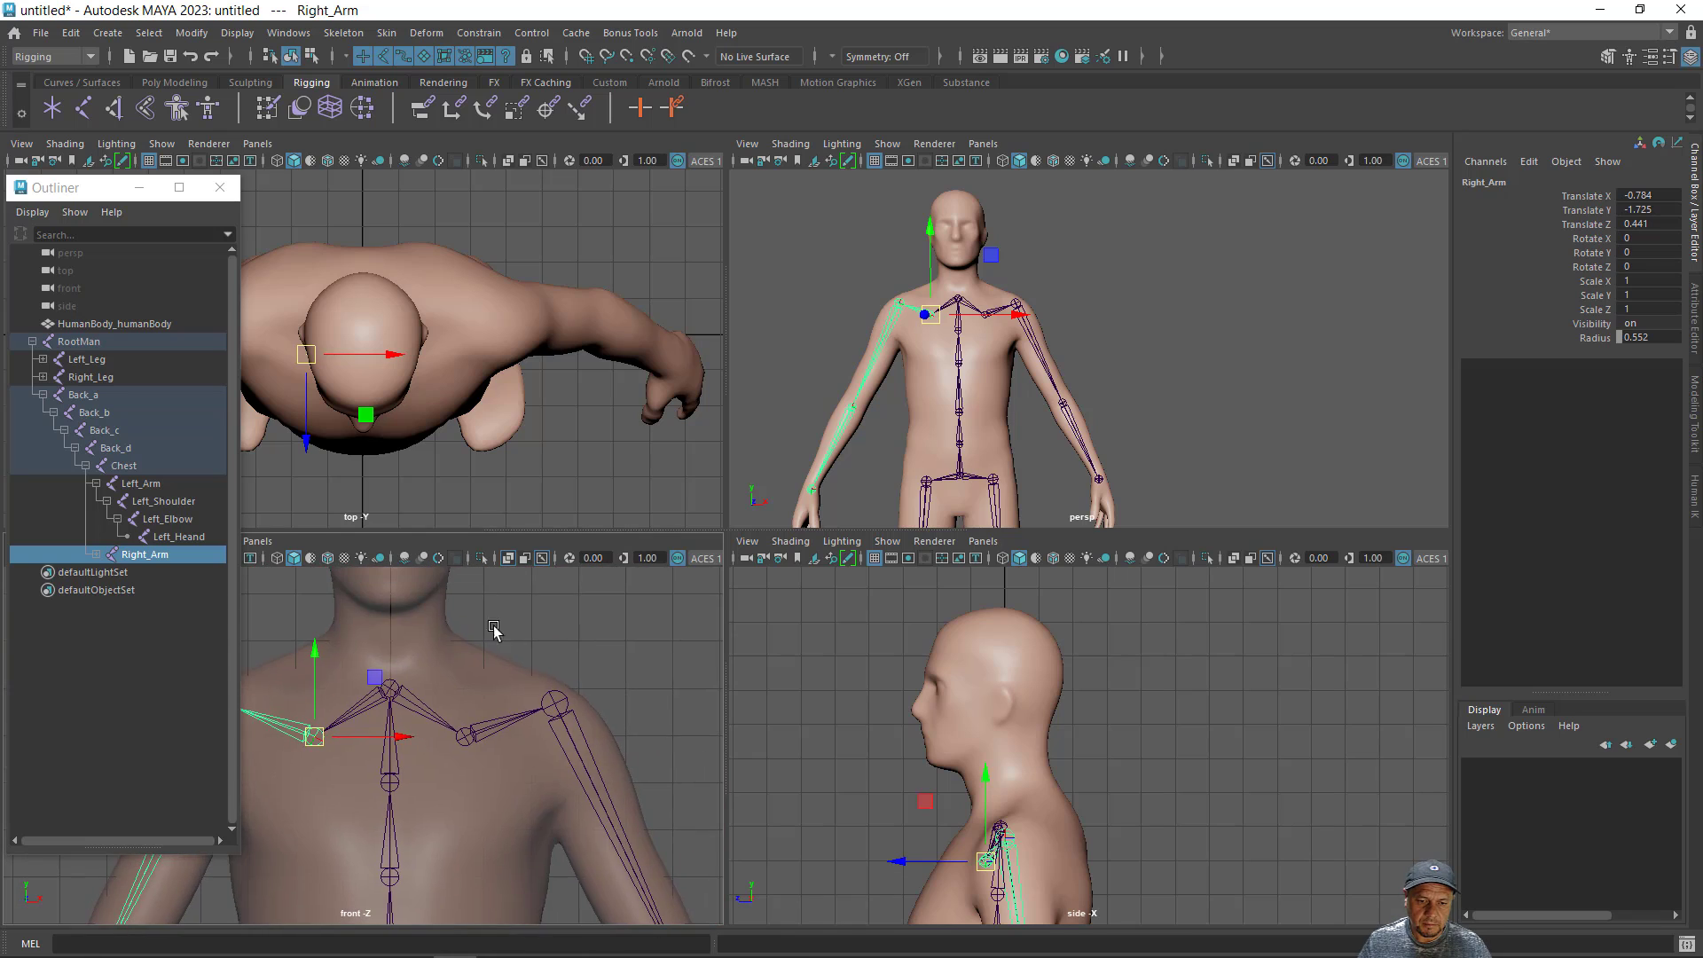
alt+middle_drag(499, 605, 577, 751)
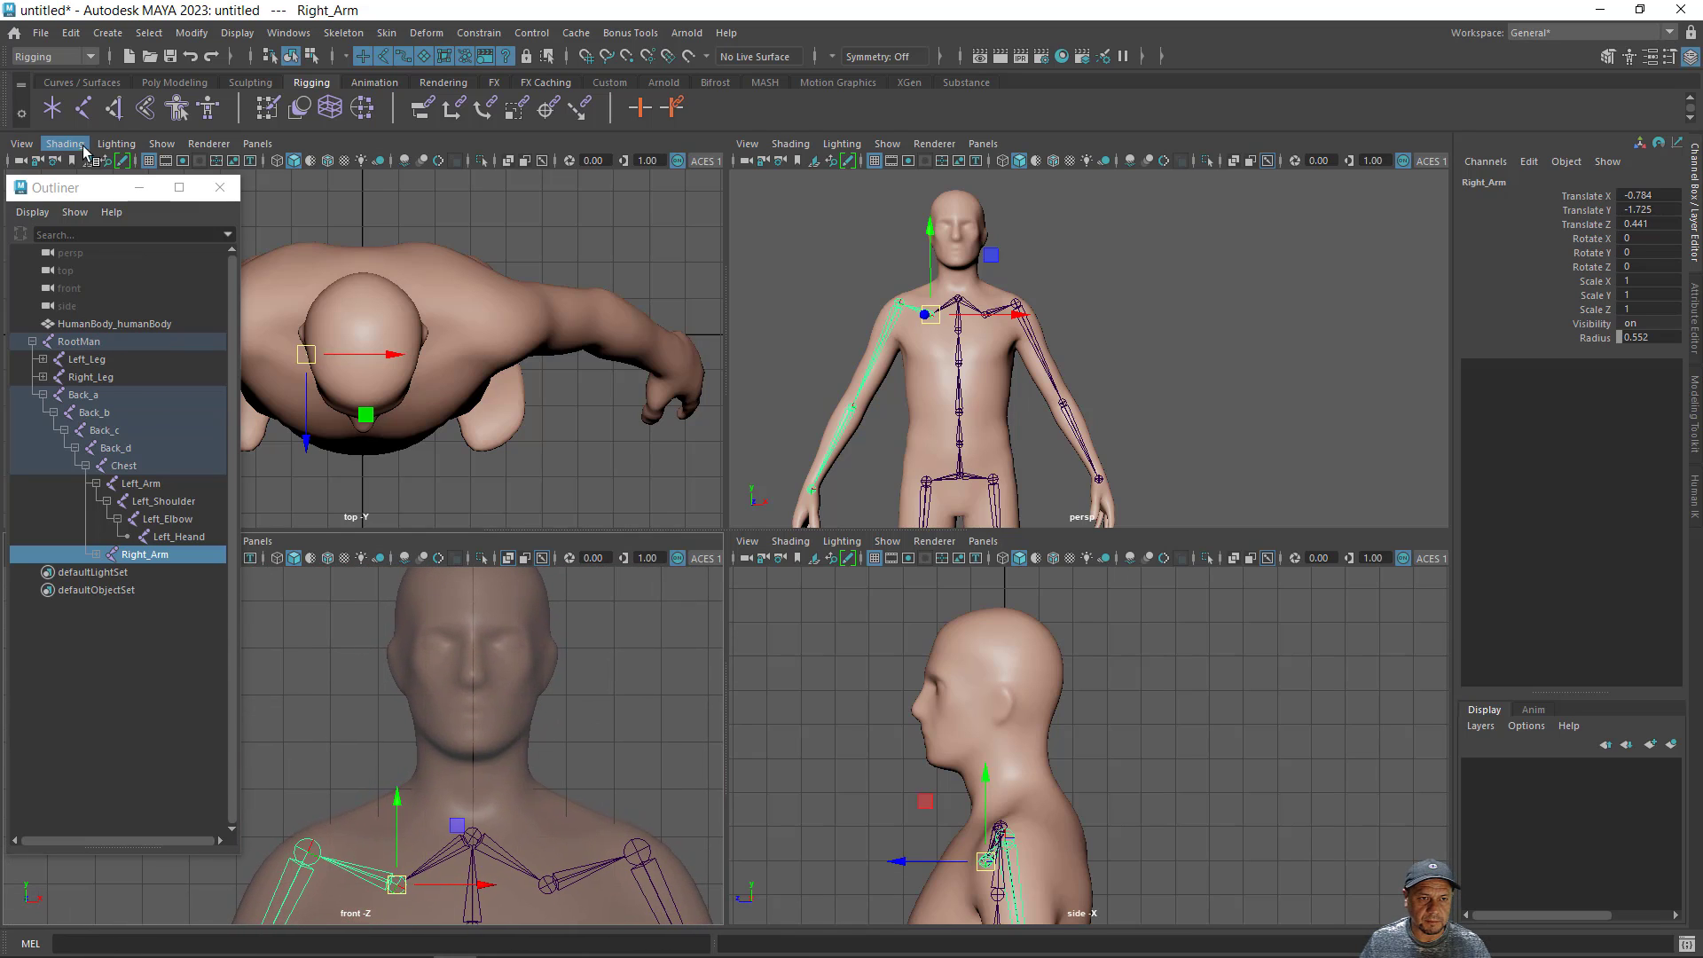
click(82, 114)
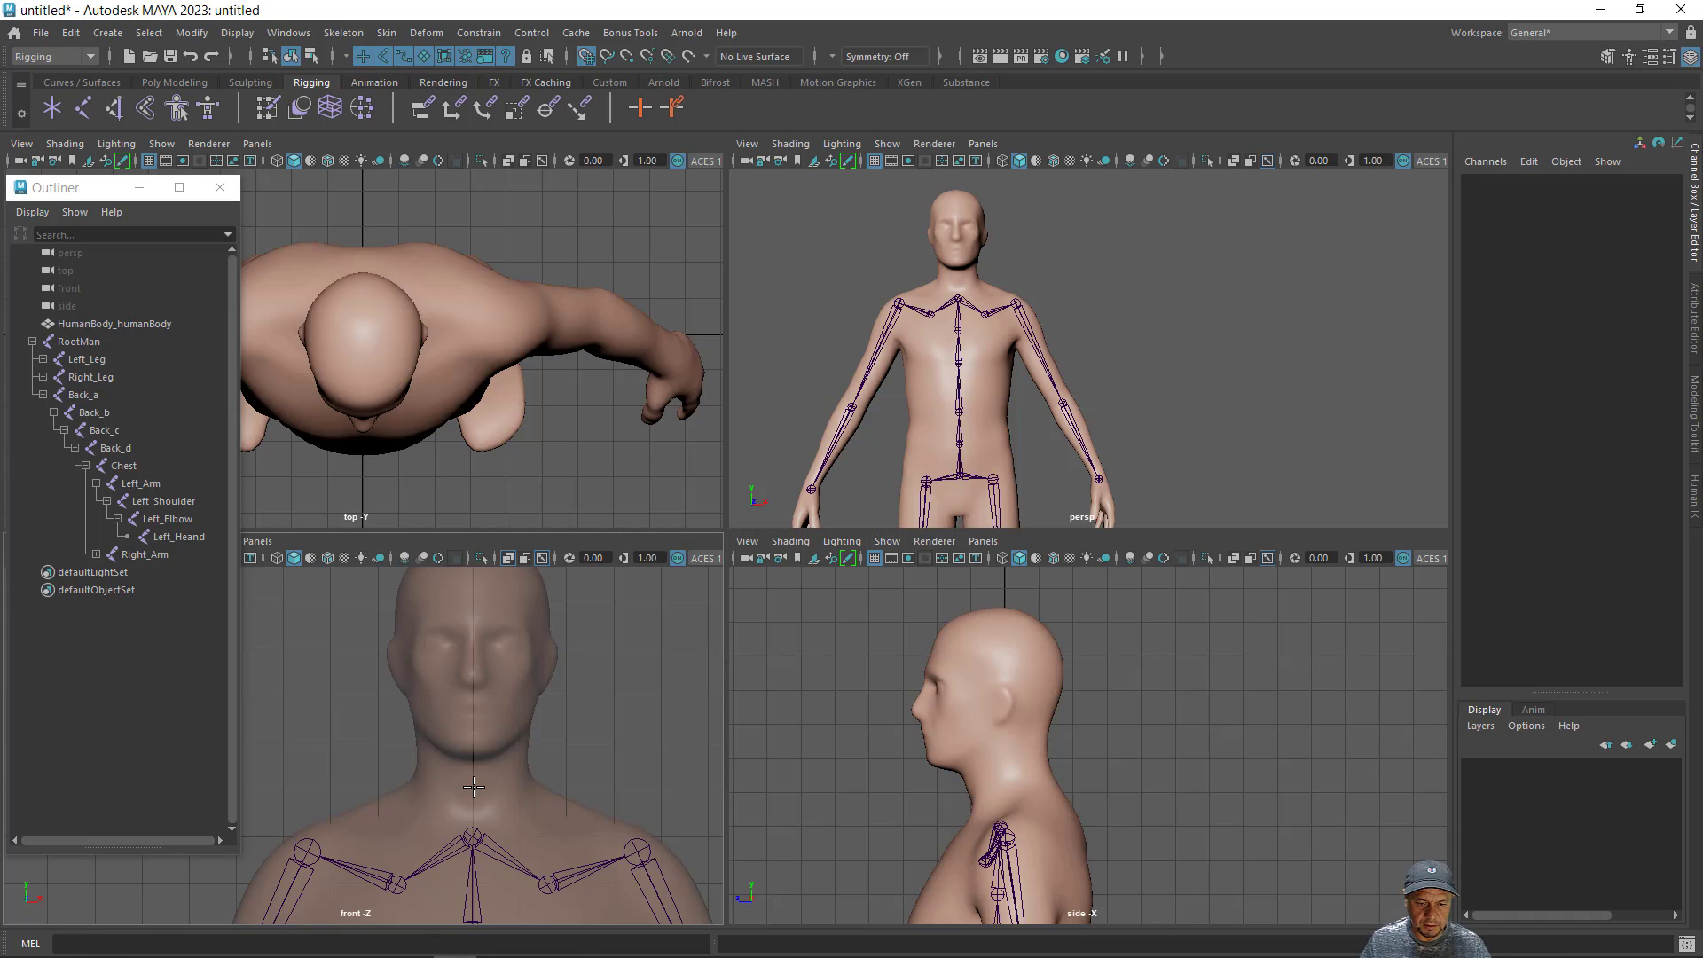
click(474, 788)
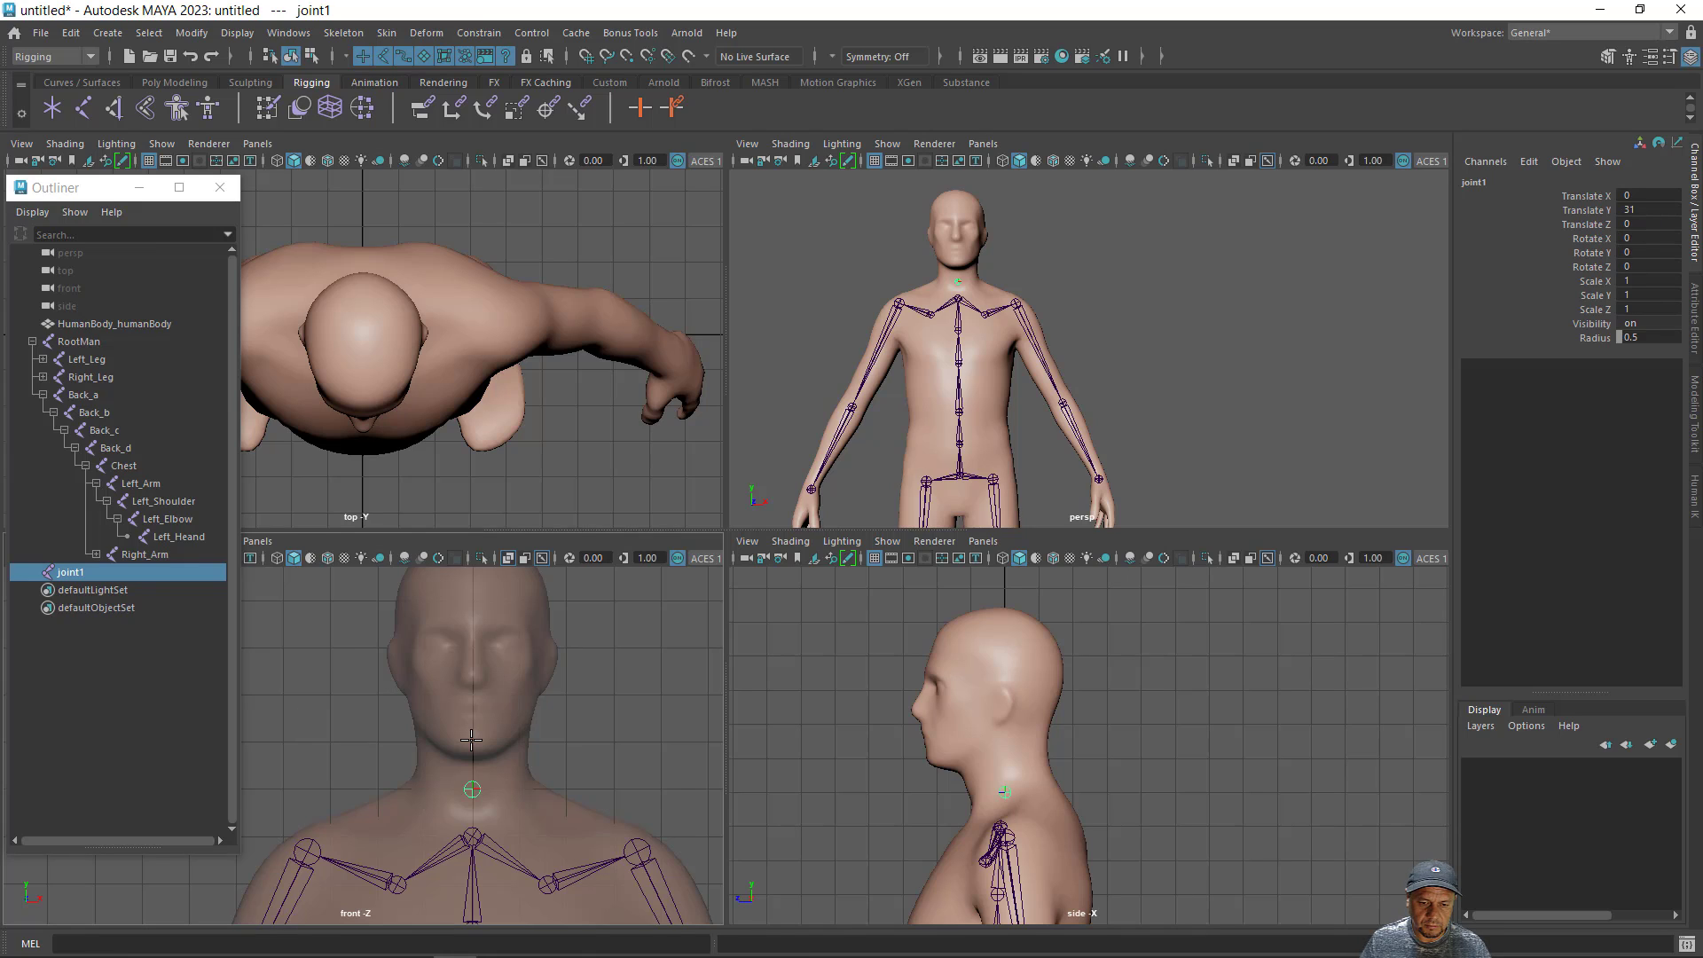
key(x)
click(475, 698)
click(472, 601)
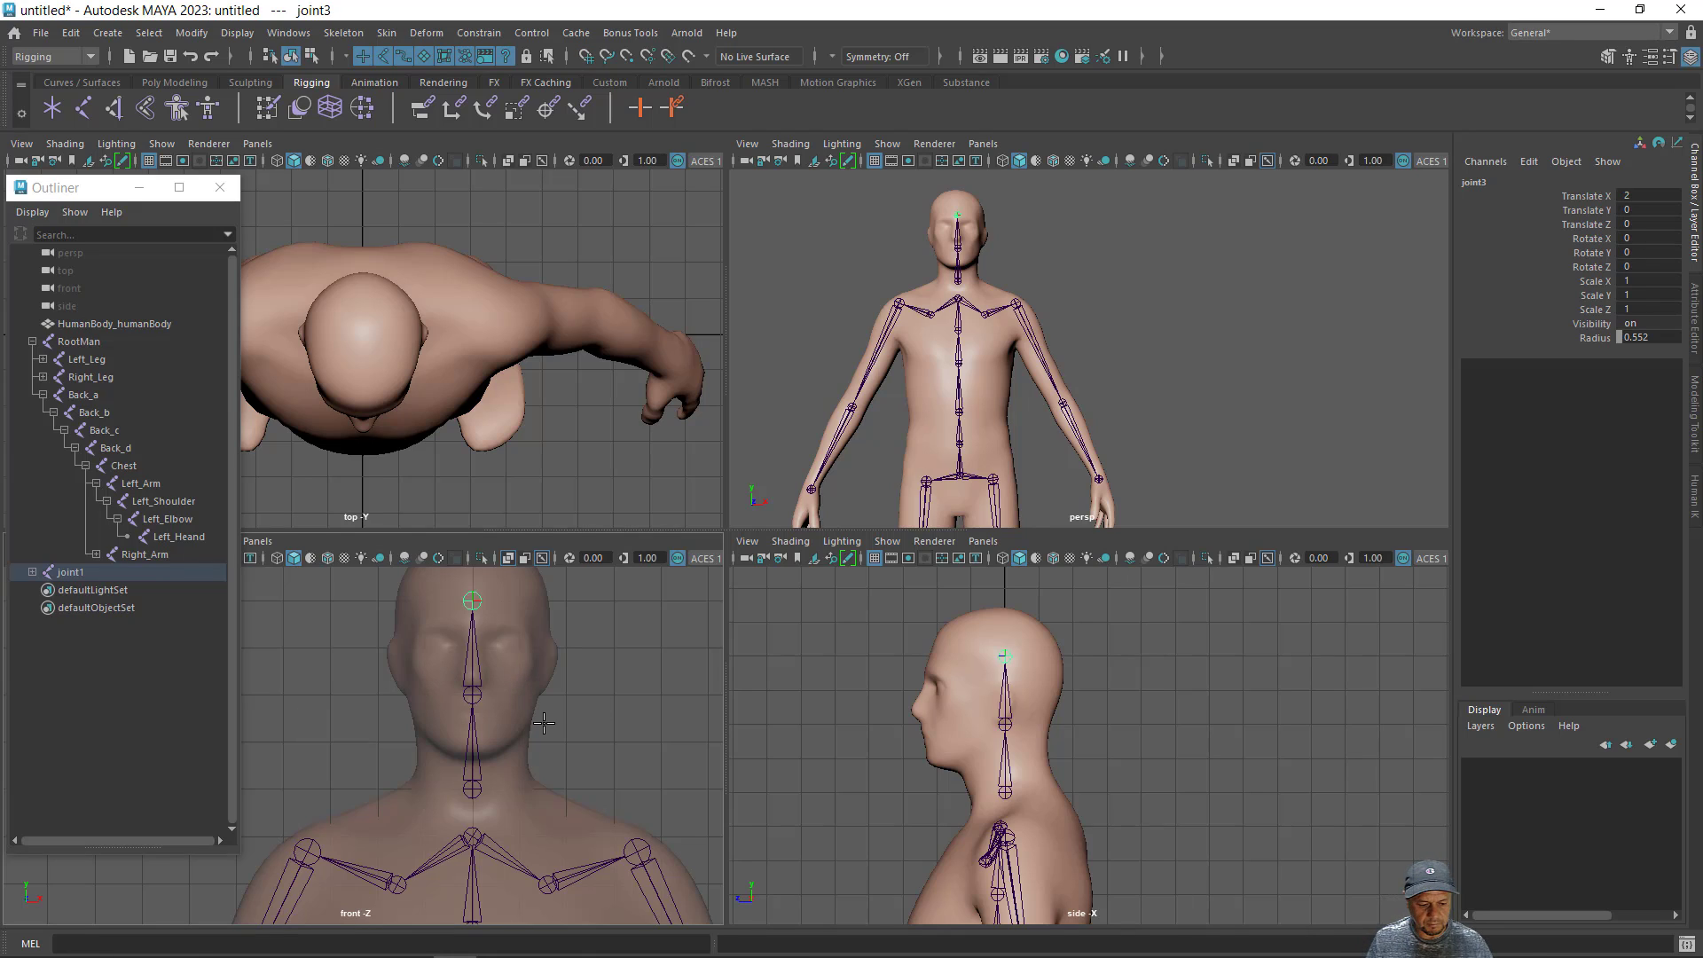
key(Return)
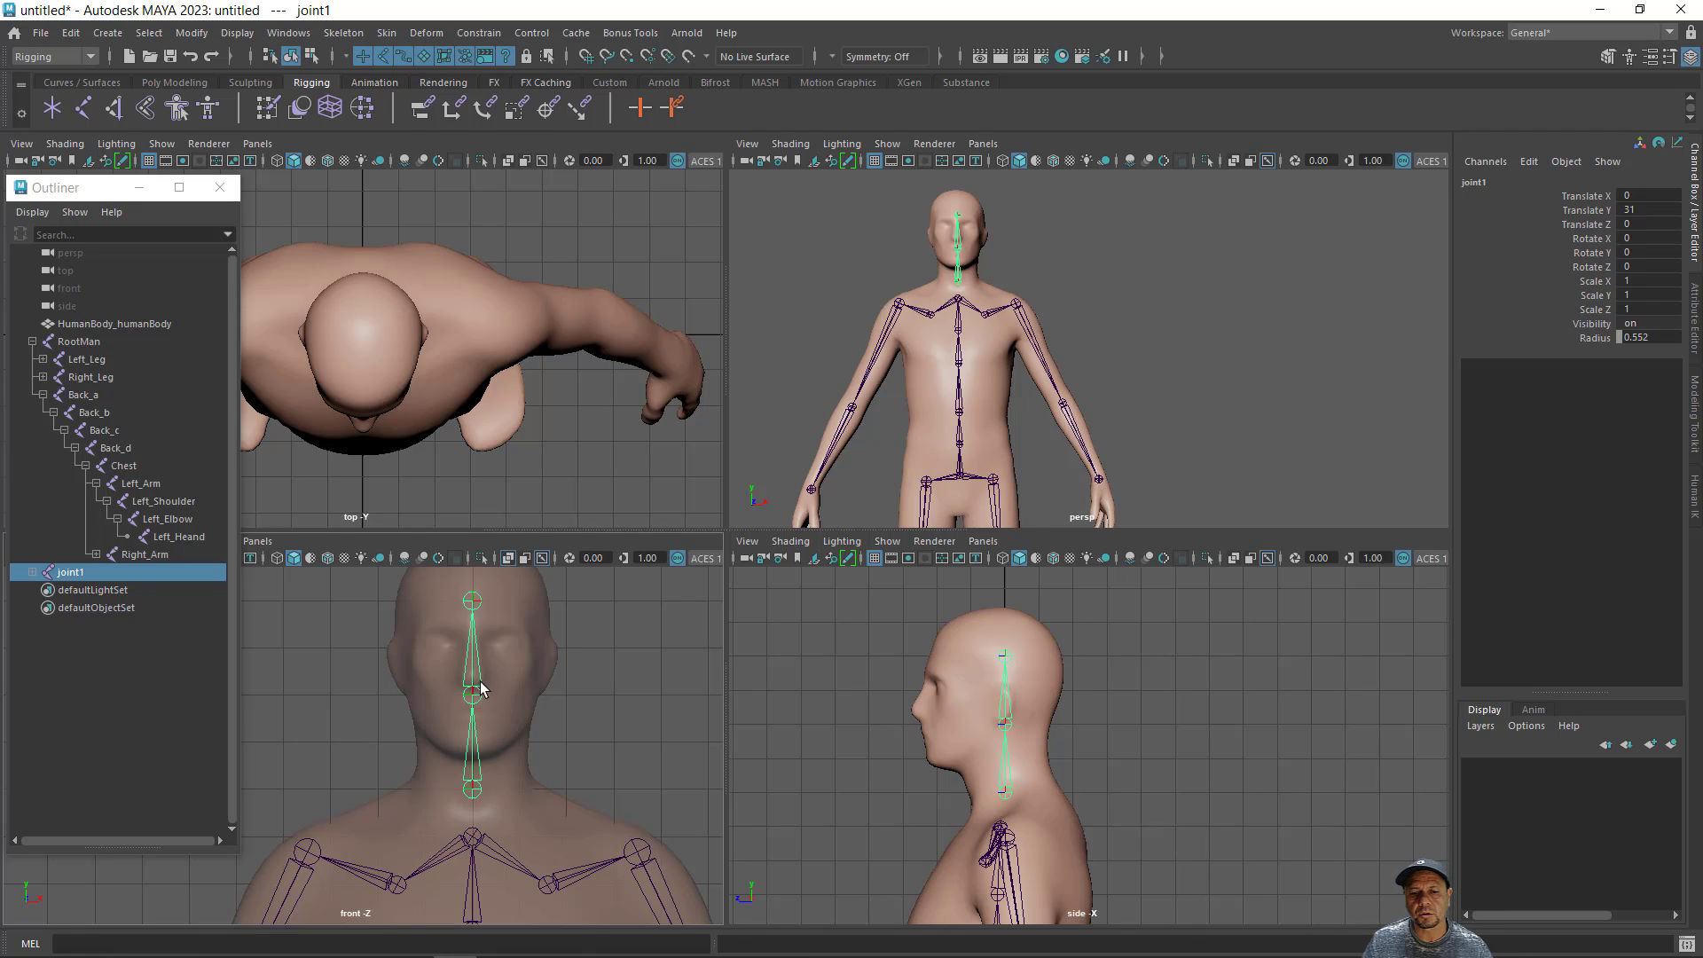
- Parent the new head chain to the Chest joint and move its base joint slightly backward, to about Translate Z -0.211
shift+click(474, 827)
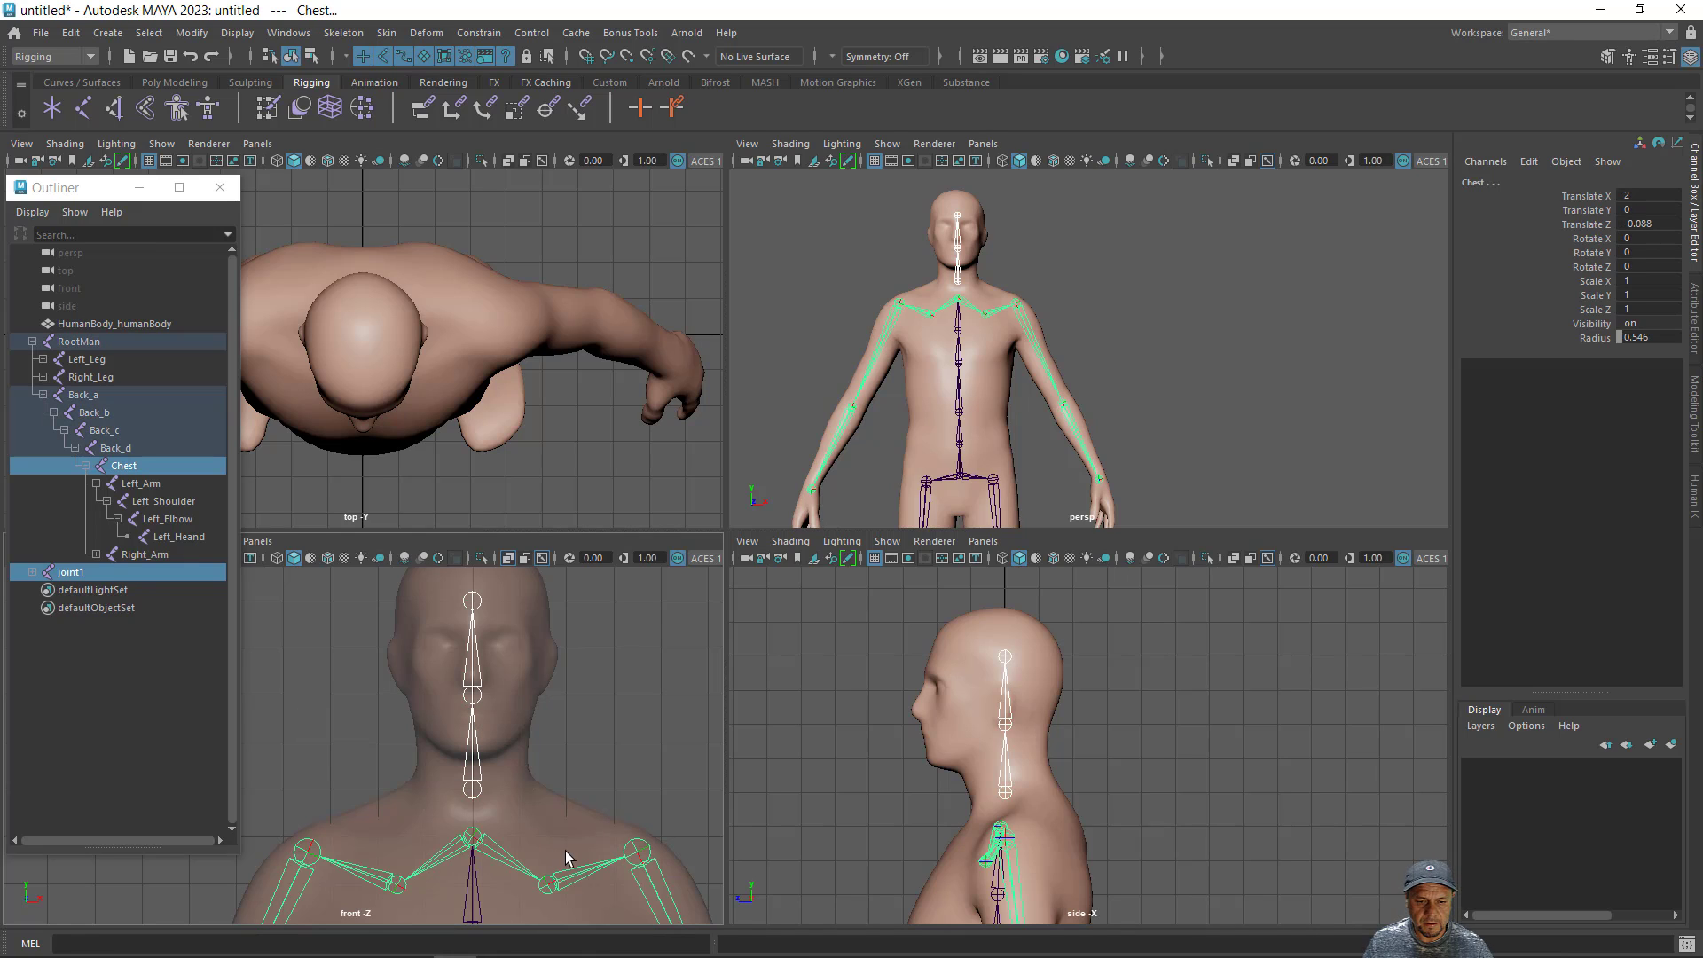
key(p)
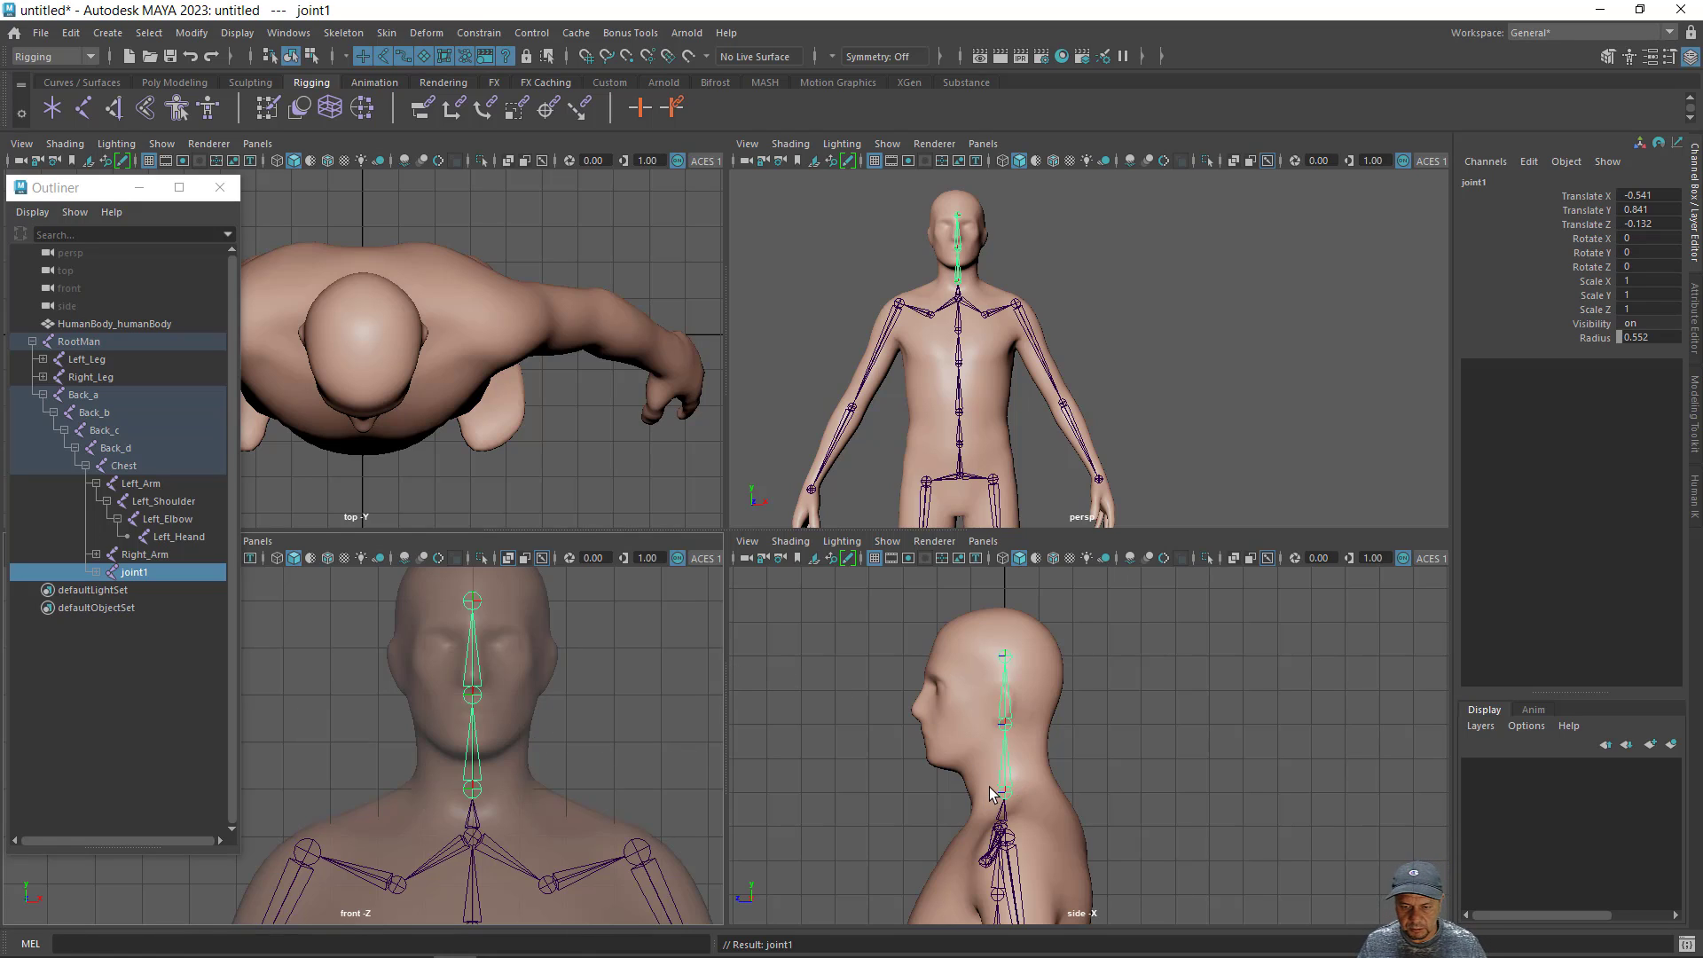
click(473, 787)
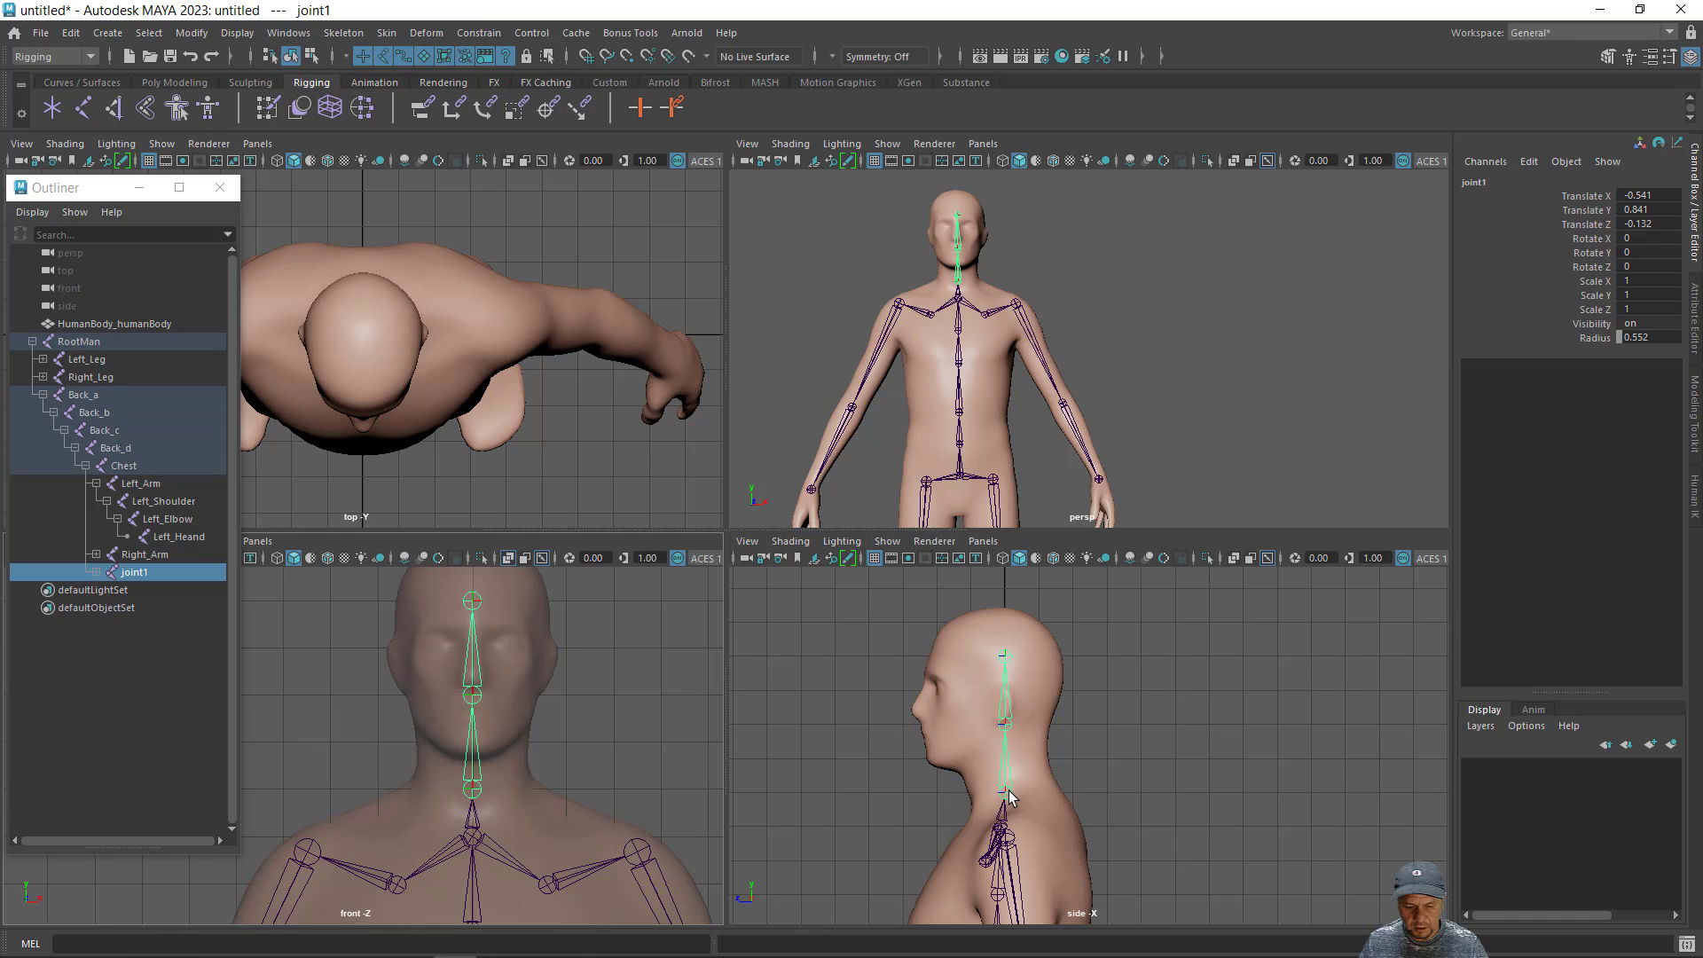
key(w)
drag(1009, 794, 926, 797)
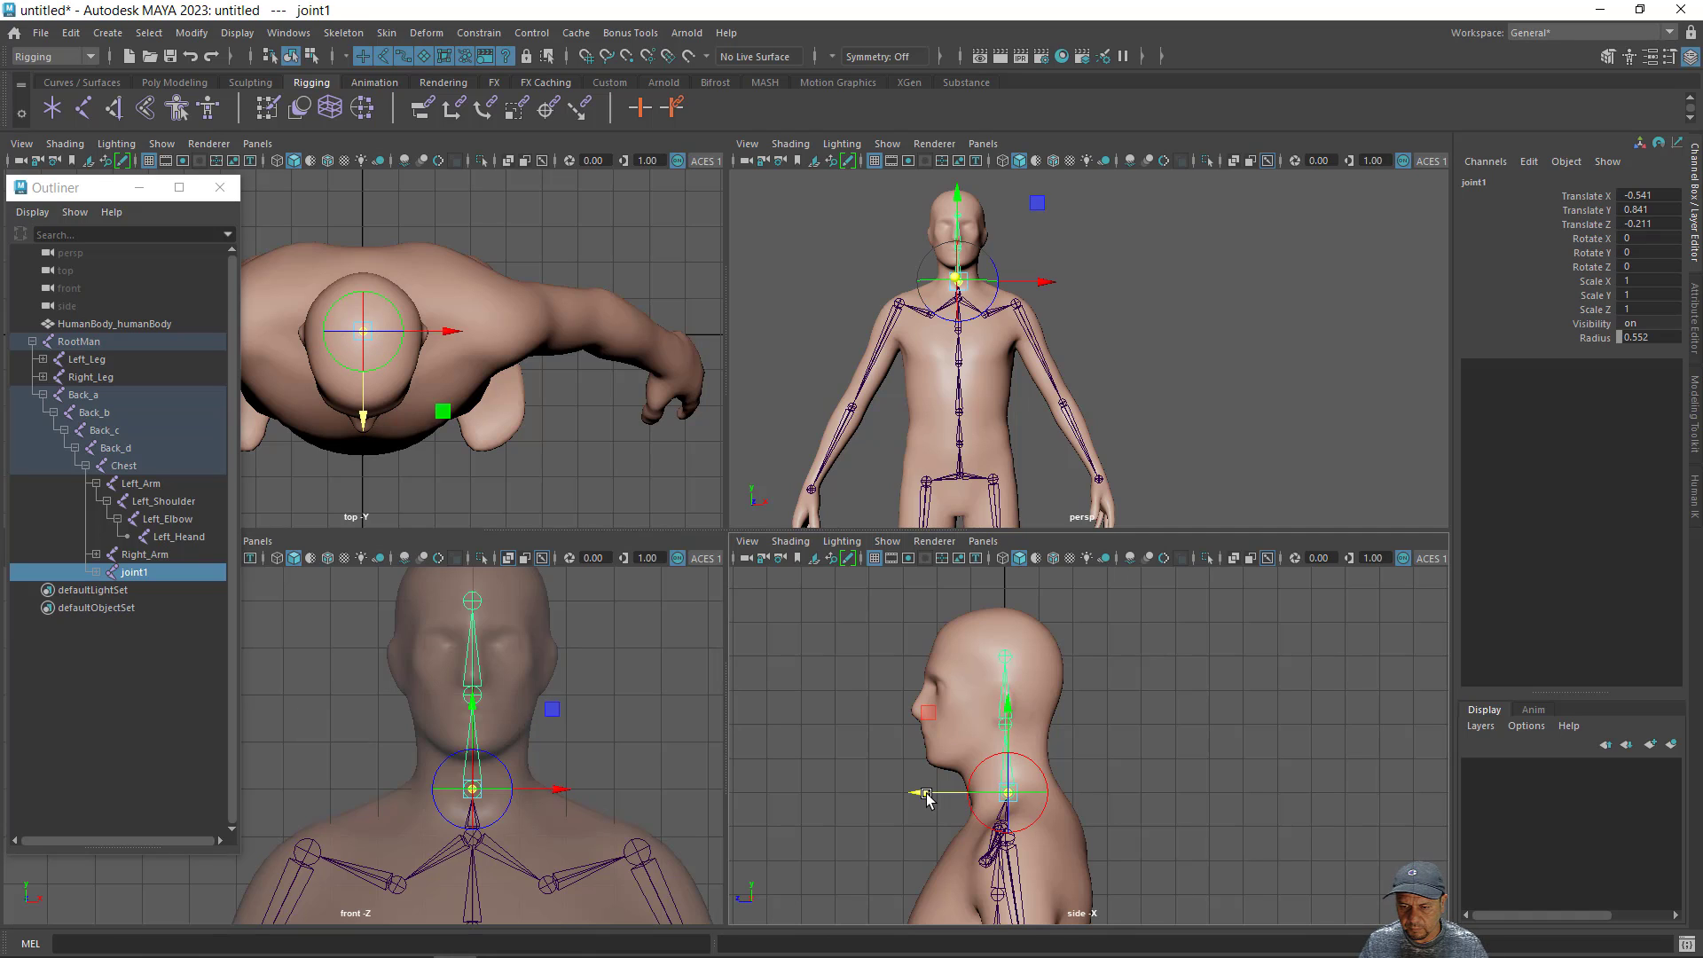
- Move the head chain's middle joint forward to about Translate Z 0.417 and its end joint forward to about Translate Z 0.521
key(Up)
key(Down)
key(Down)
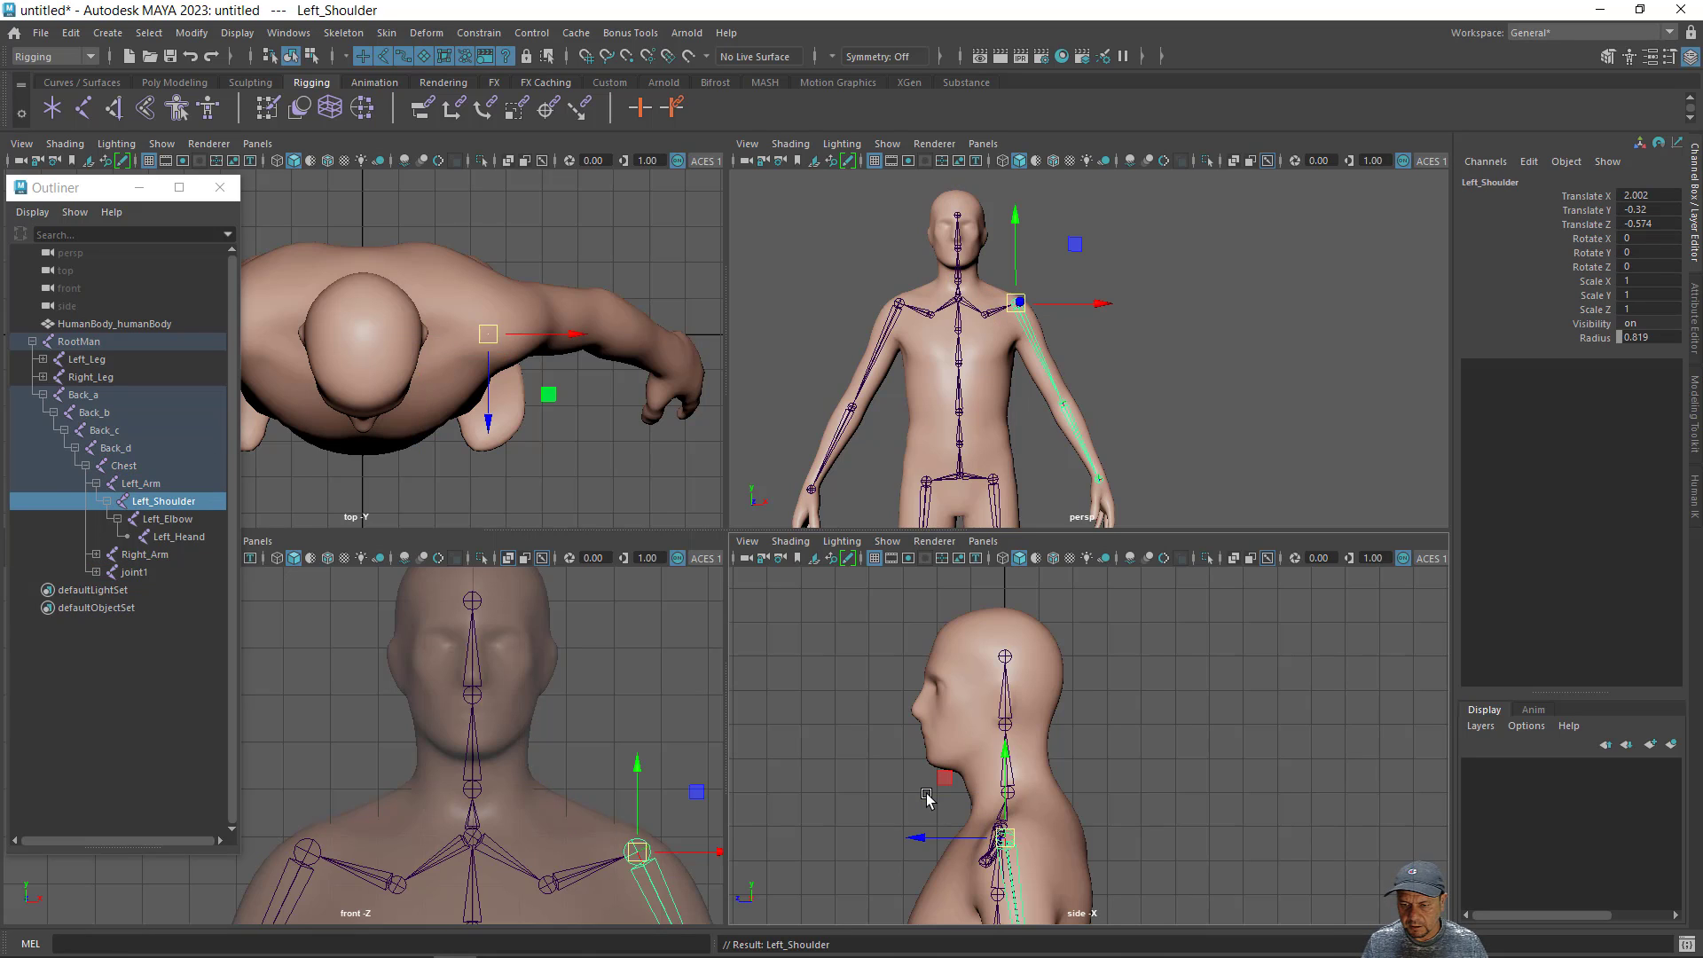
click(472, 695)
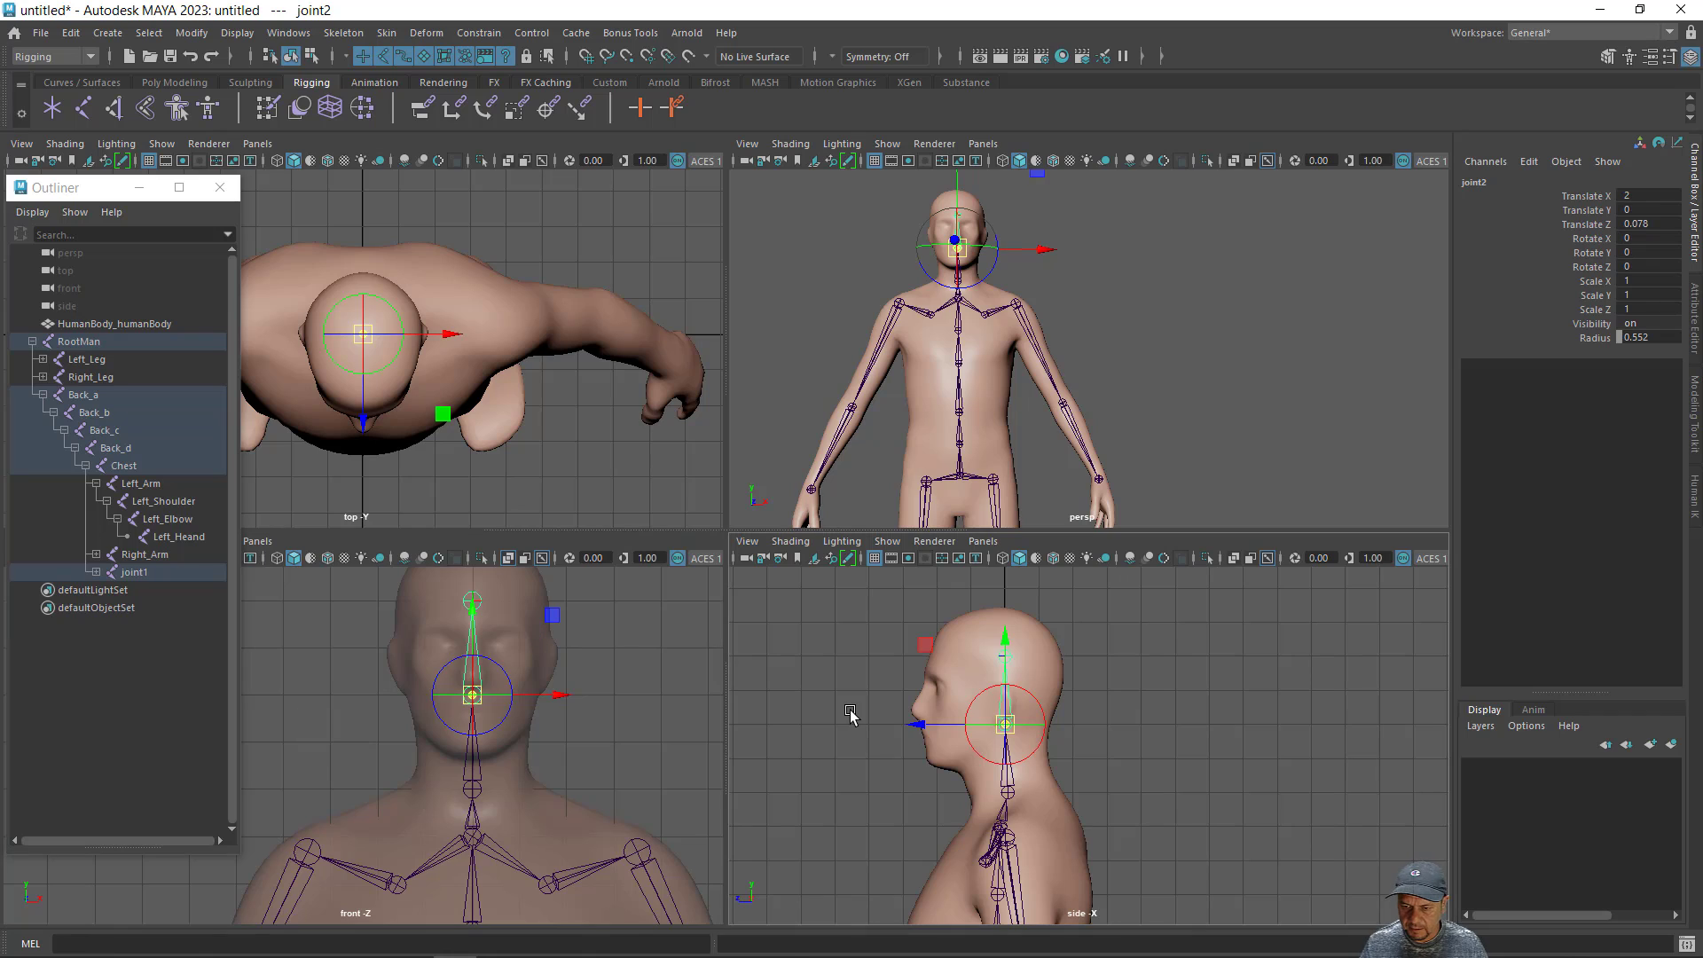
drag(923, 724, 914, 734)
key(Up)
key(Down)
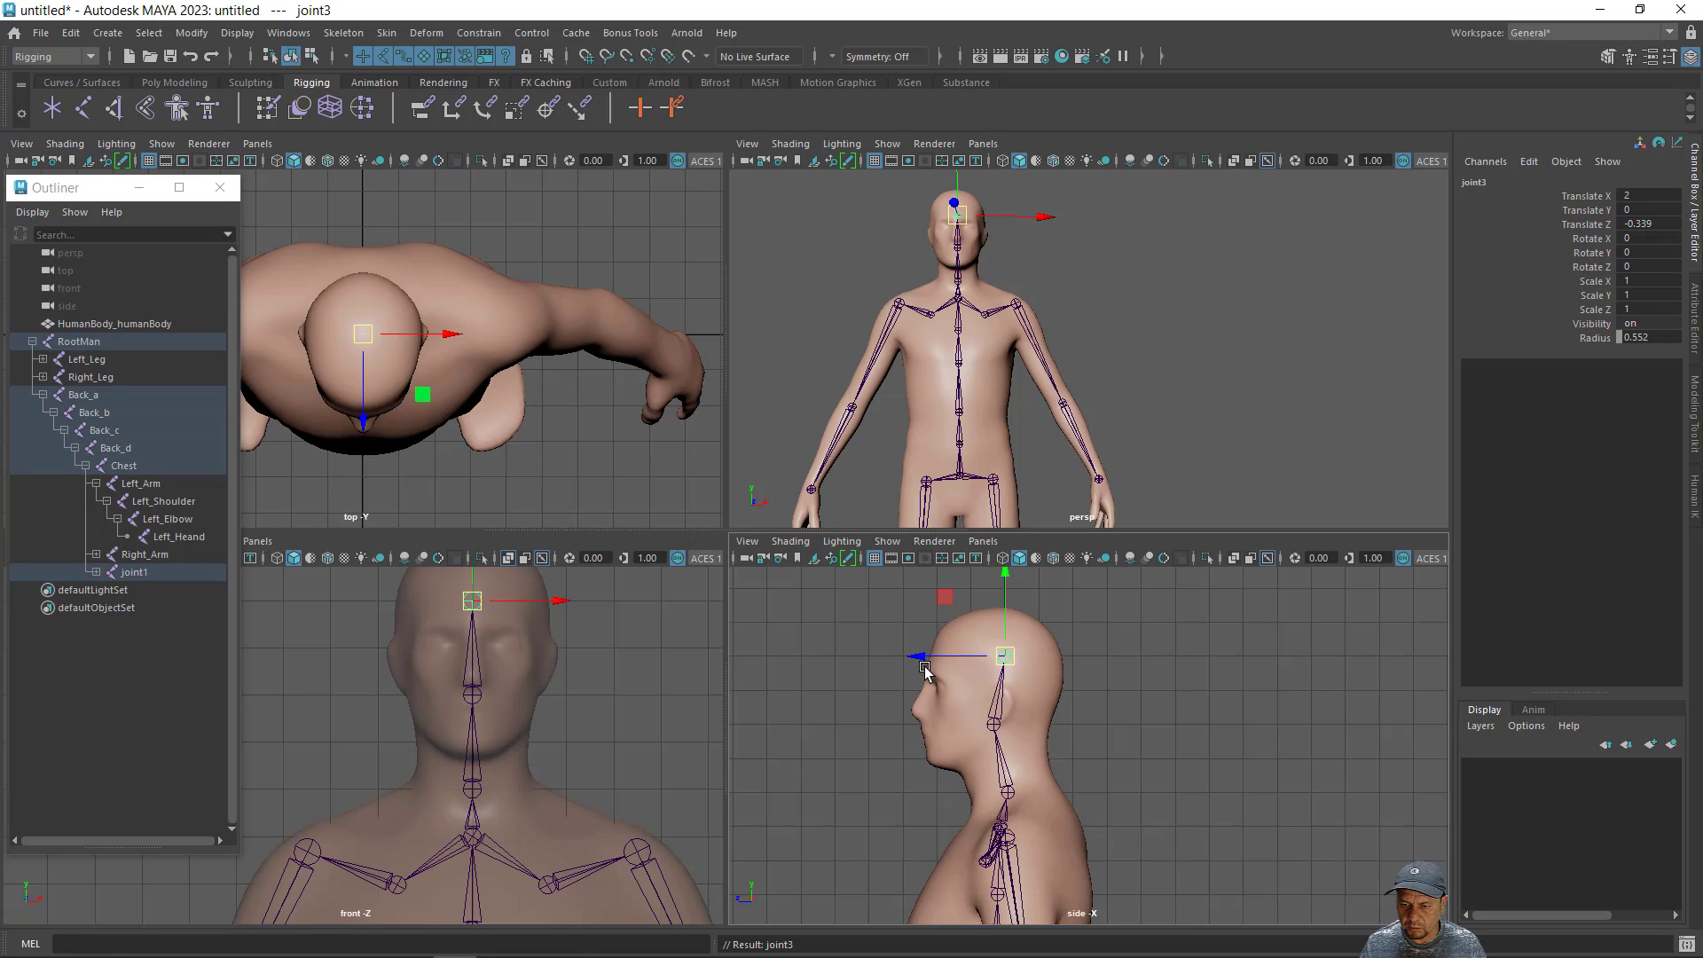
drag(920, 657, 890, 657)
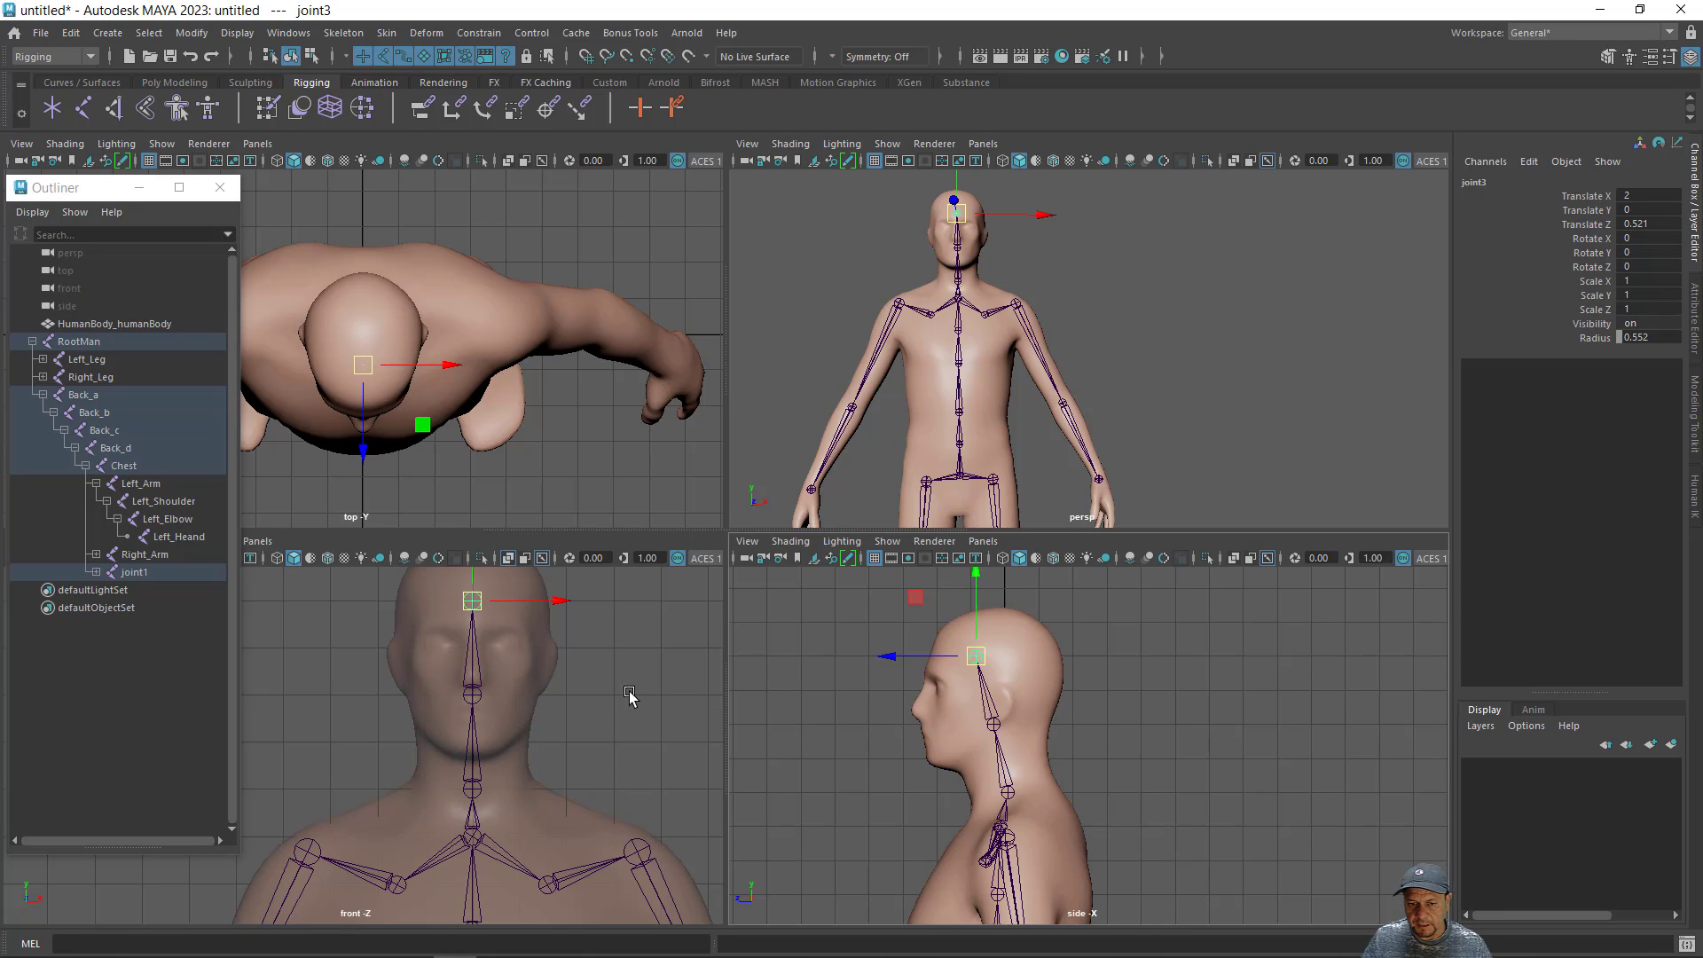
- Rename the base joint of the head chain to Neck
click(471, 789)
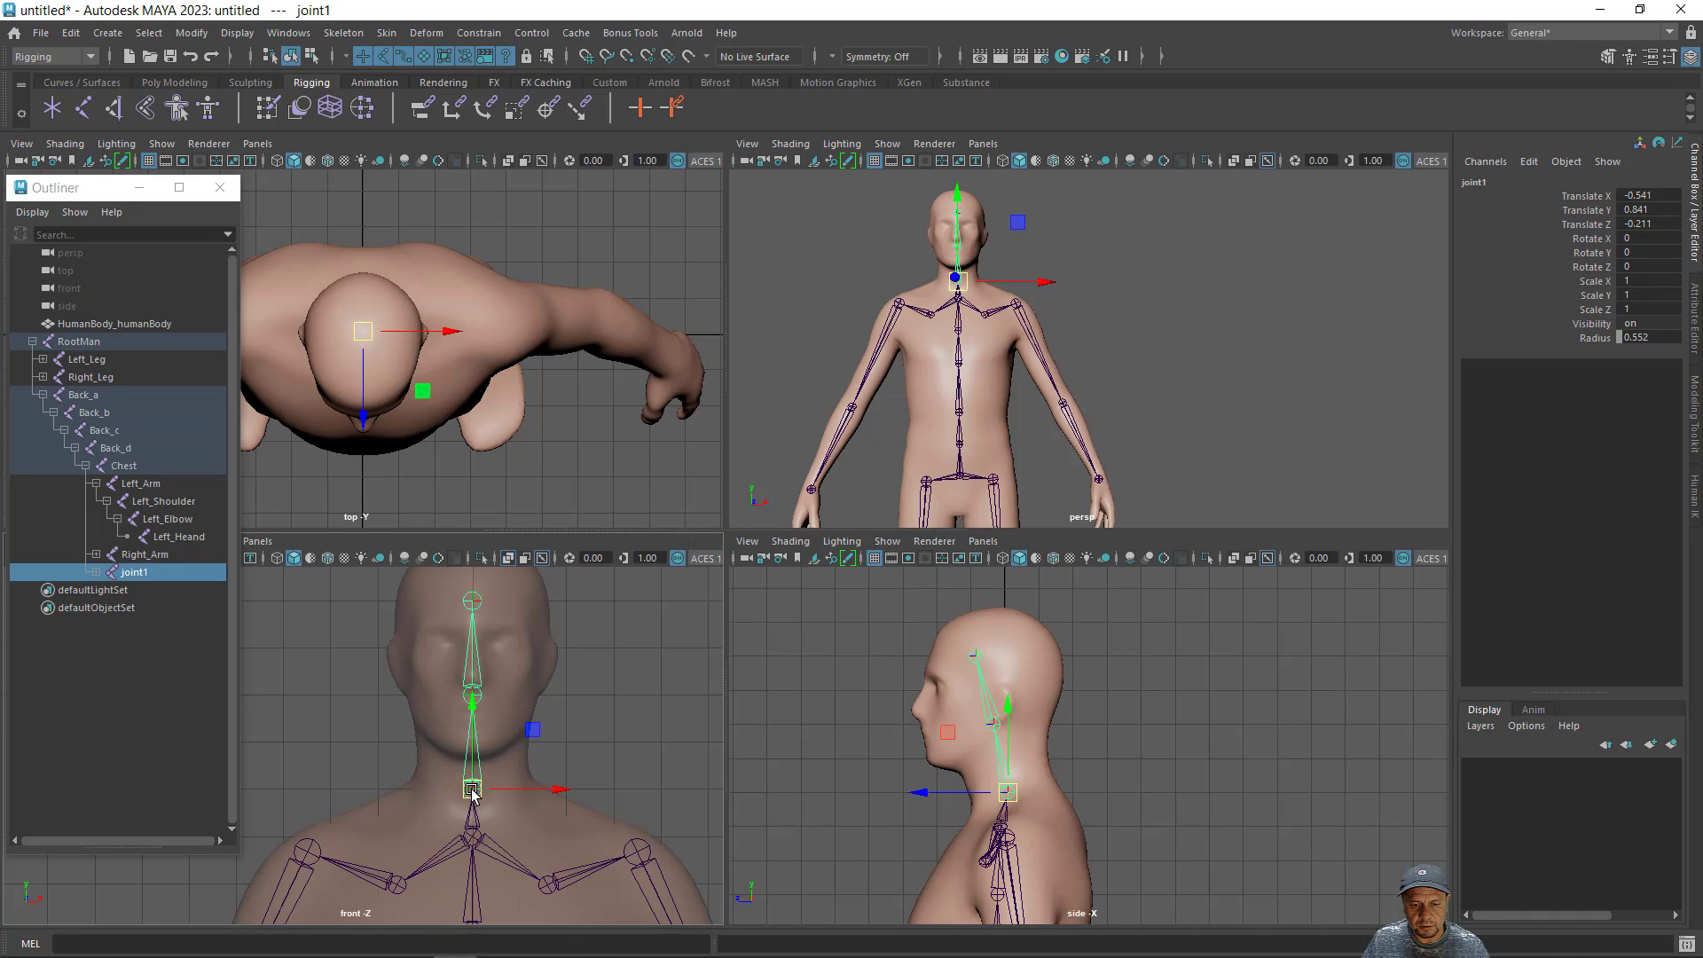
double_click(135, 573)
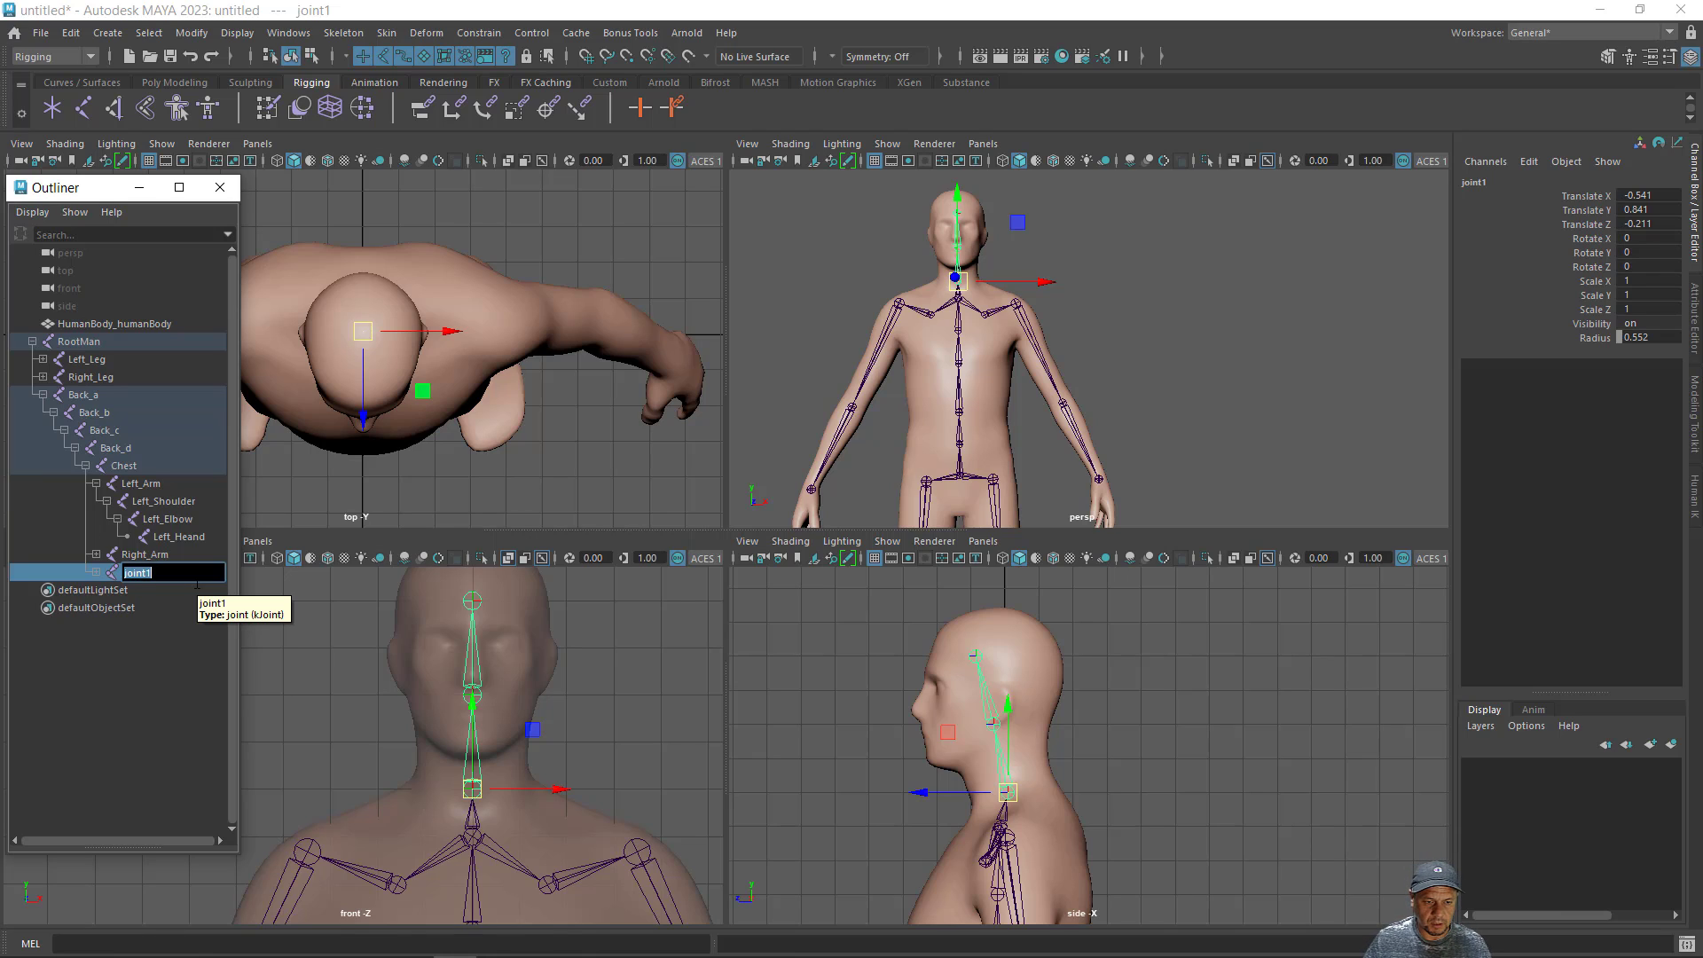
text(Ne)
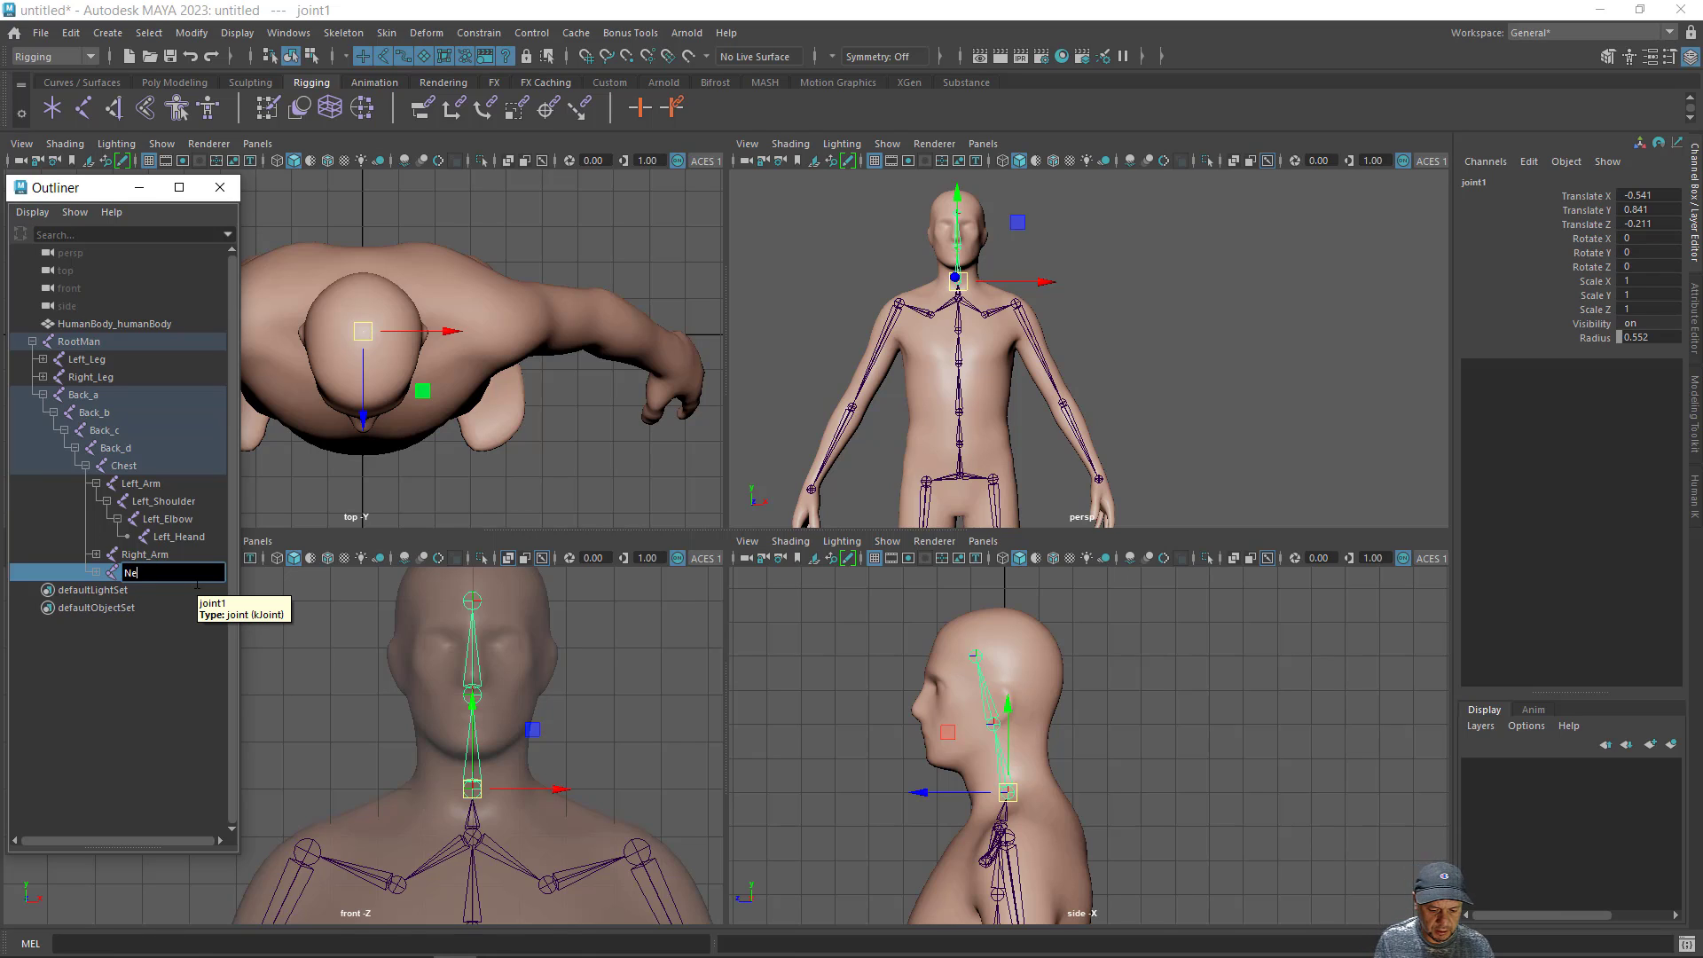
text(ck)
key(Return)
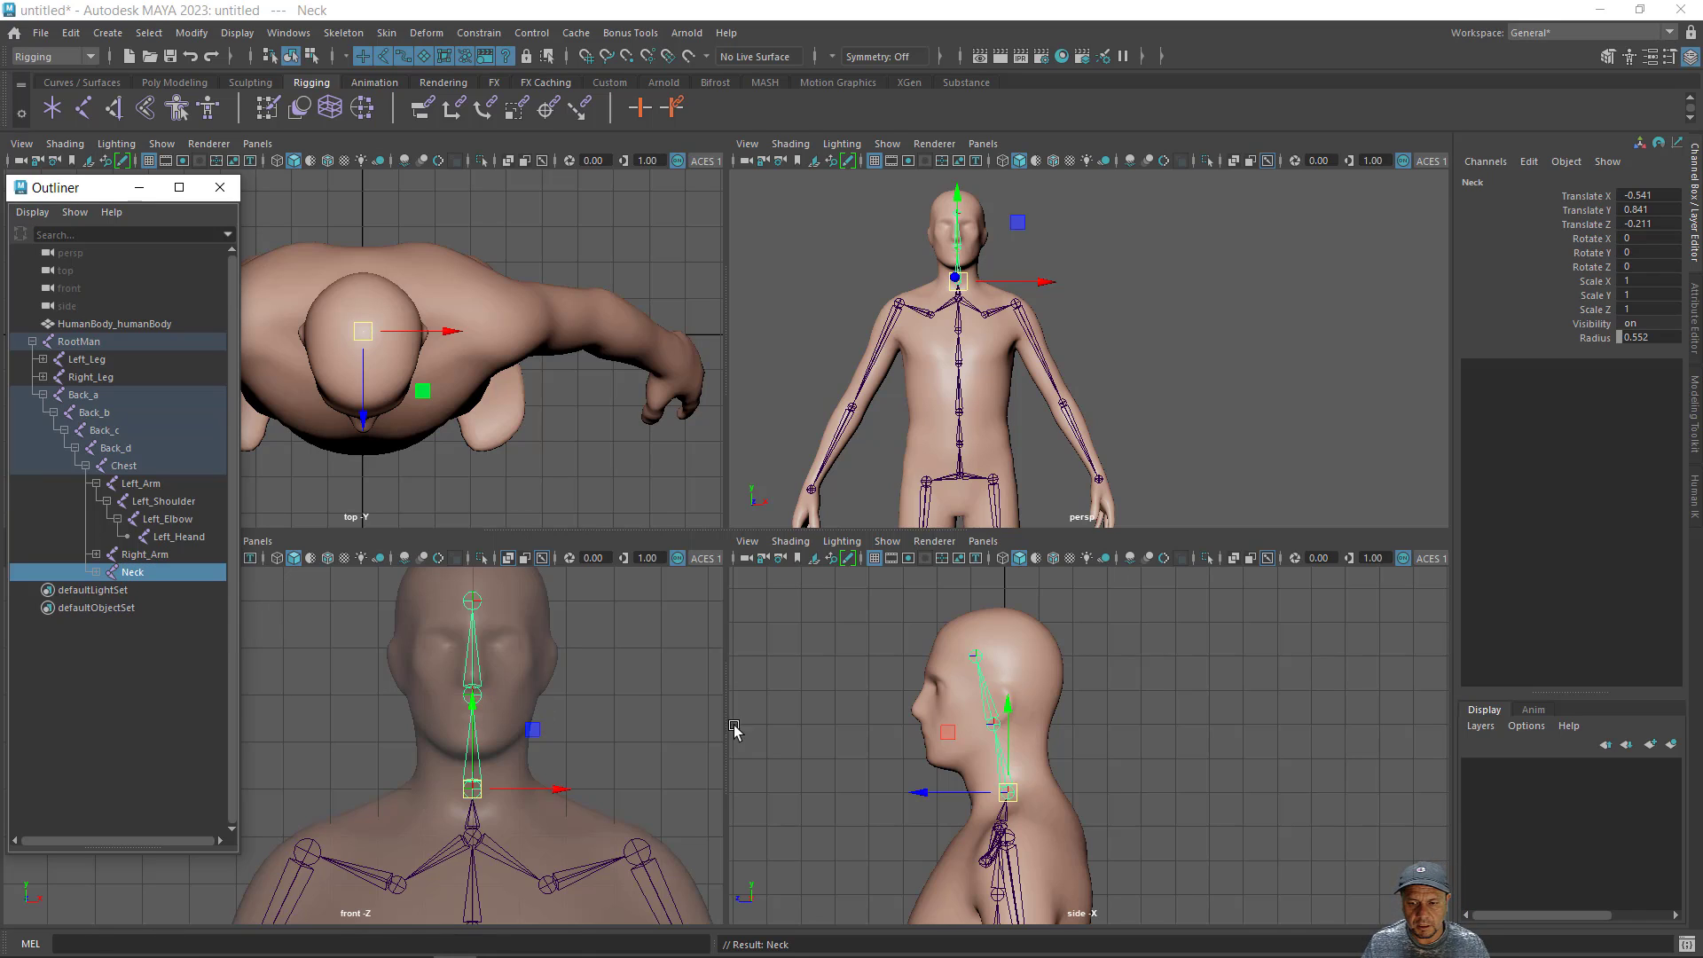
- Rename the child joint directly under Neck to Head
click(476, 697)
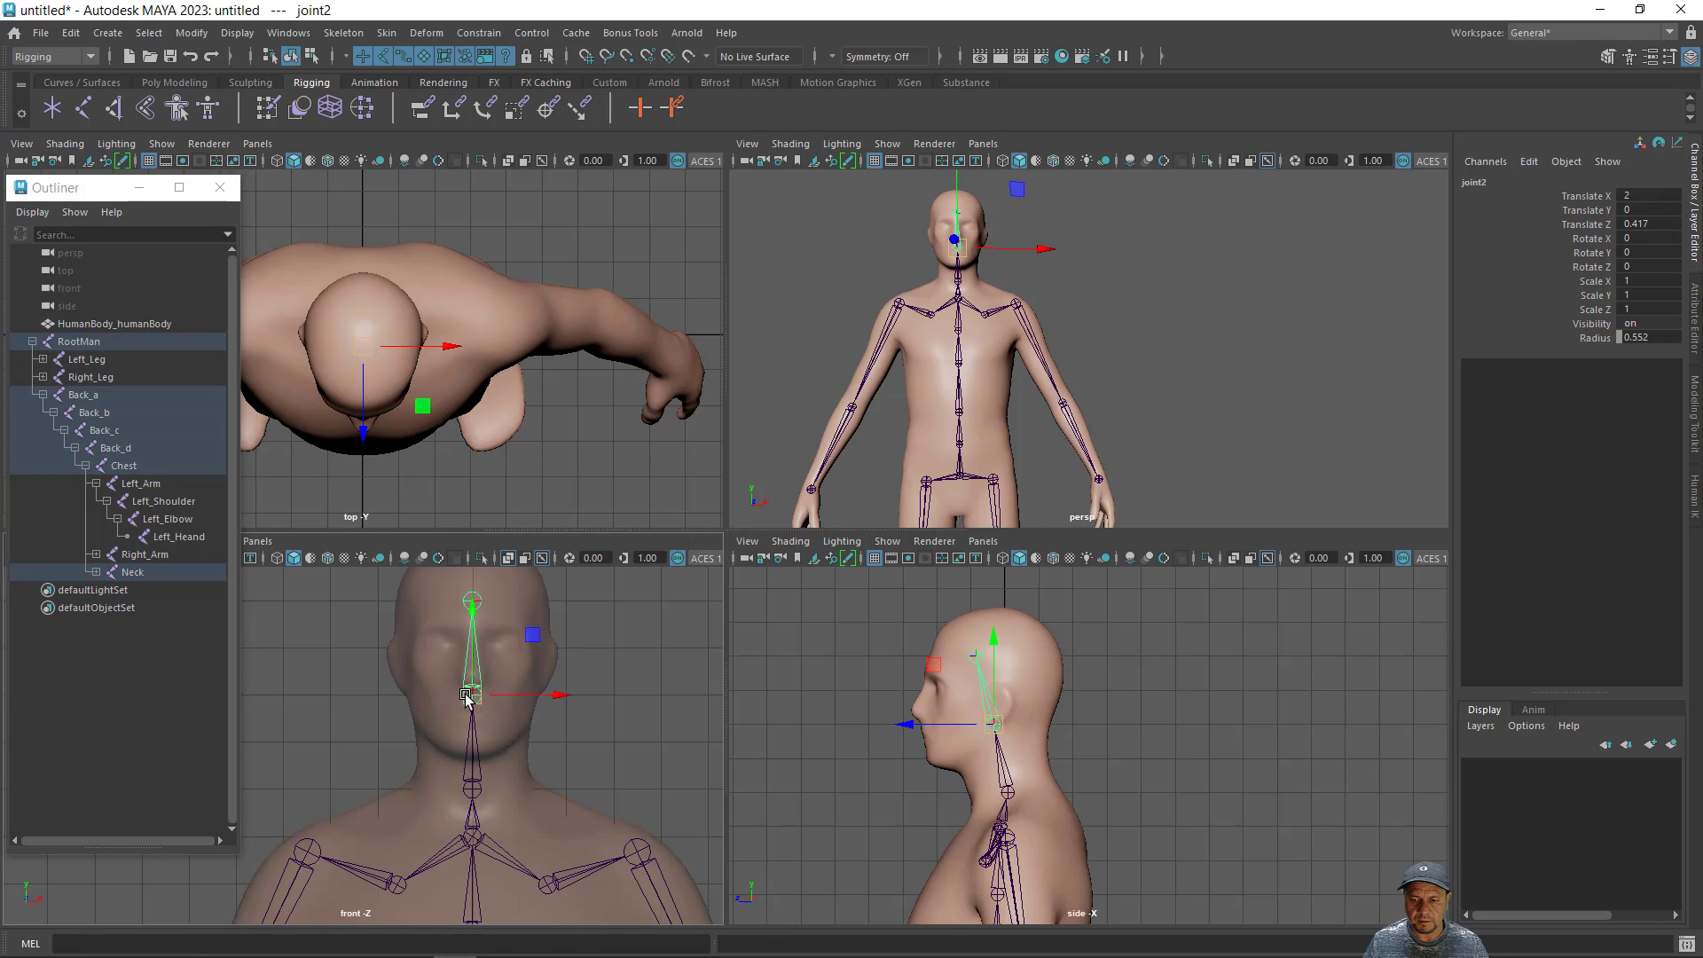
key(shift+h)
key(e)
key(a)
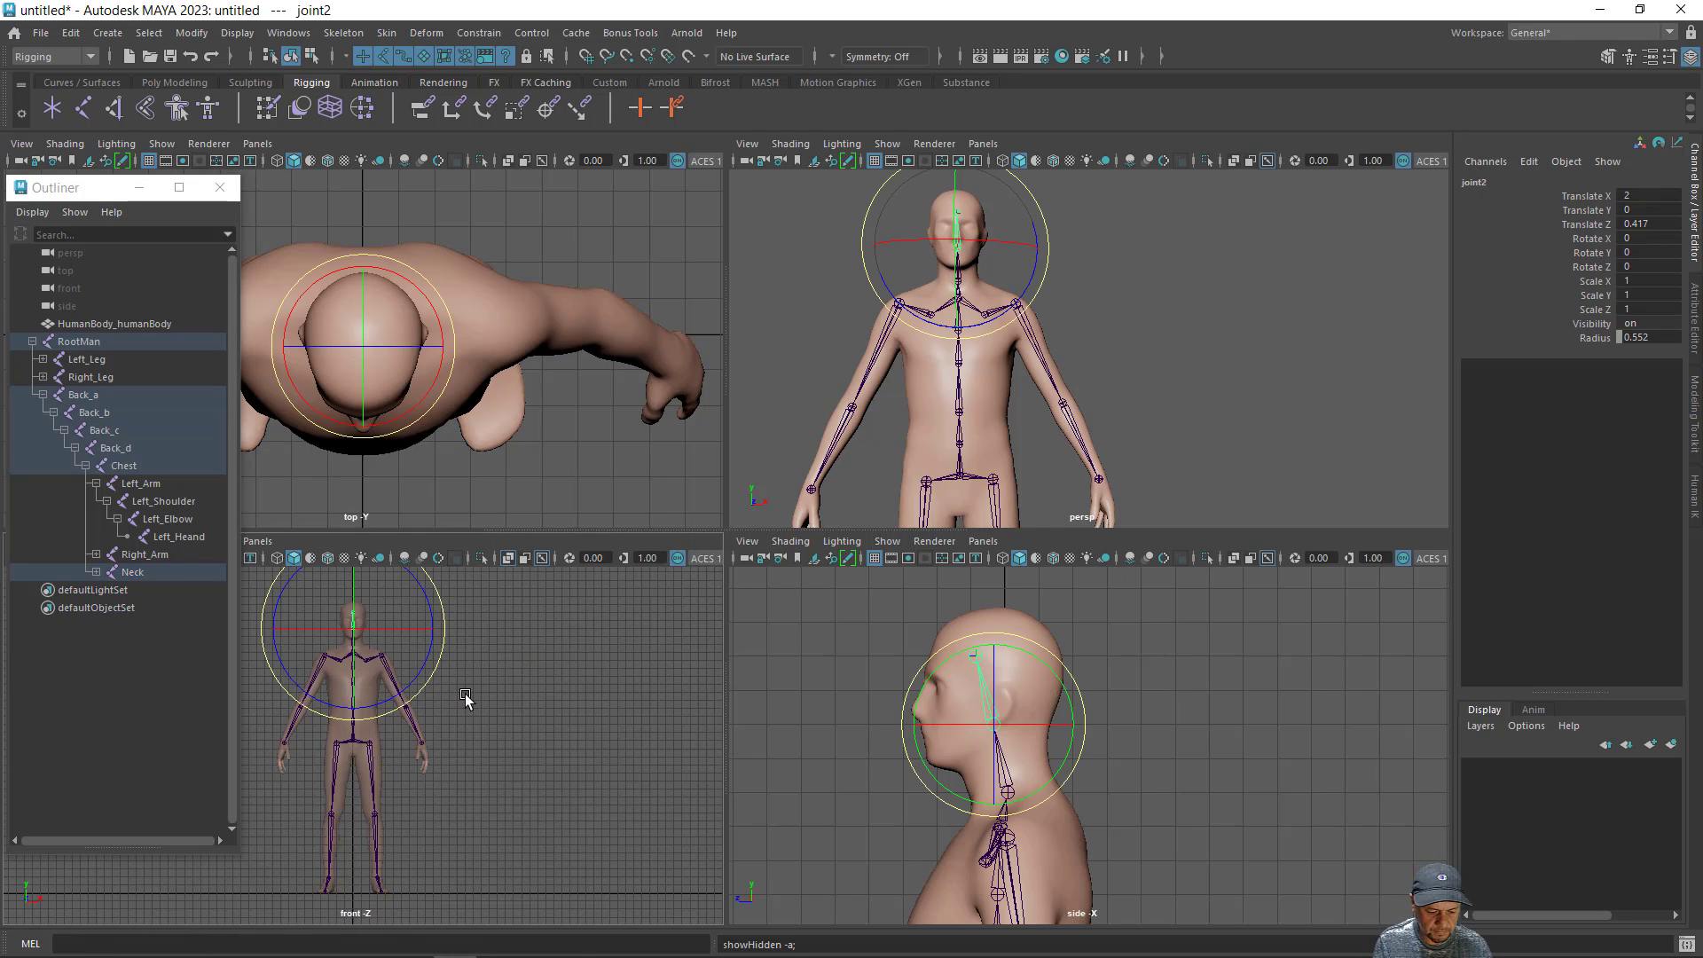
key(d)
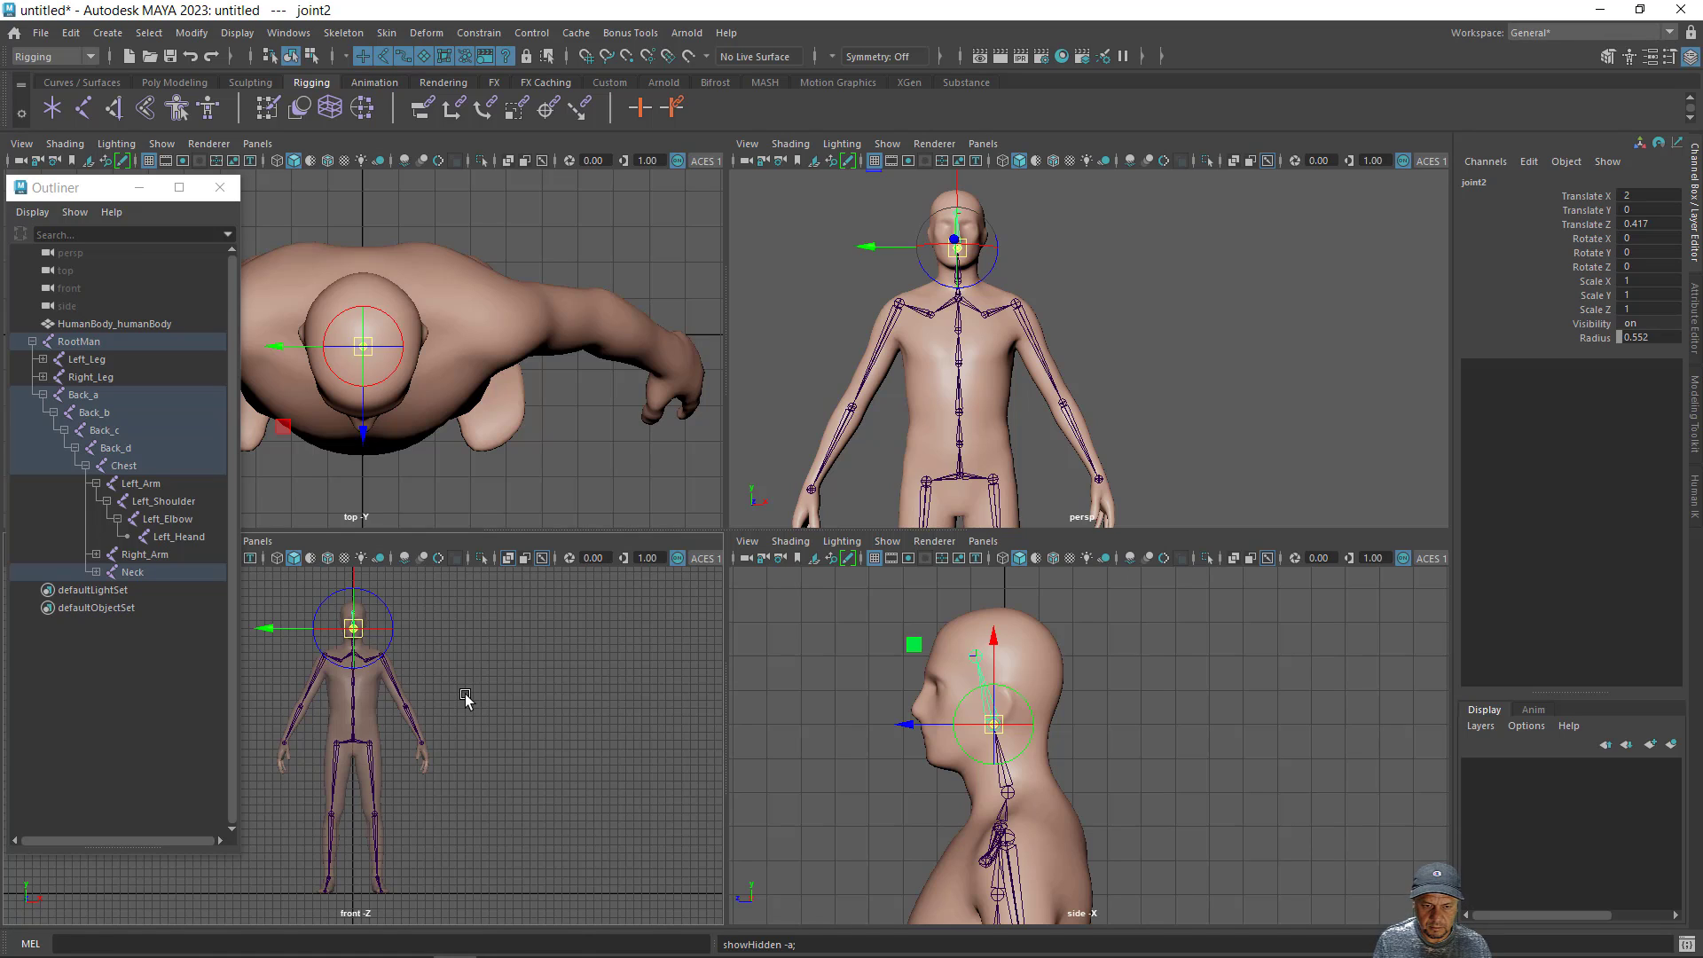
click(96, 572)
double_click(156, 591)
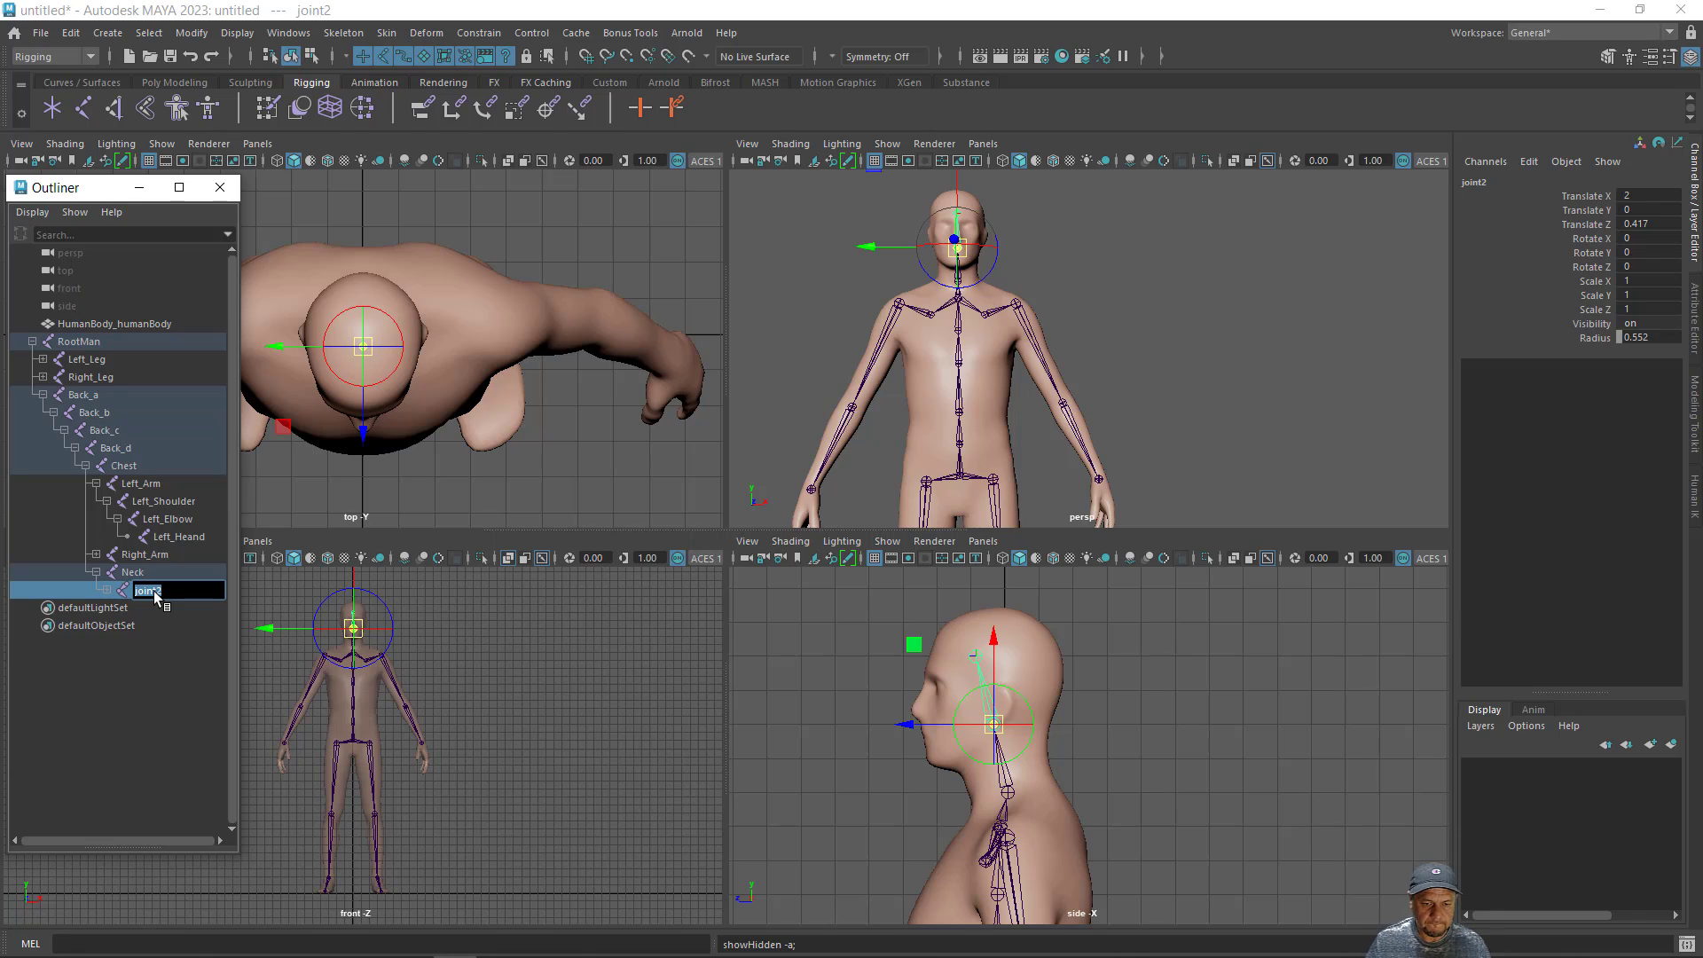
text(Head)
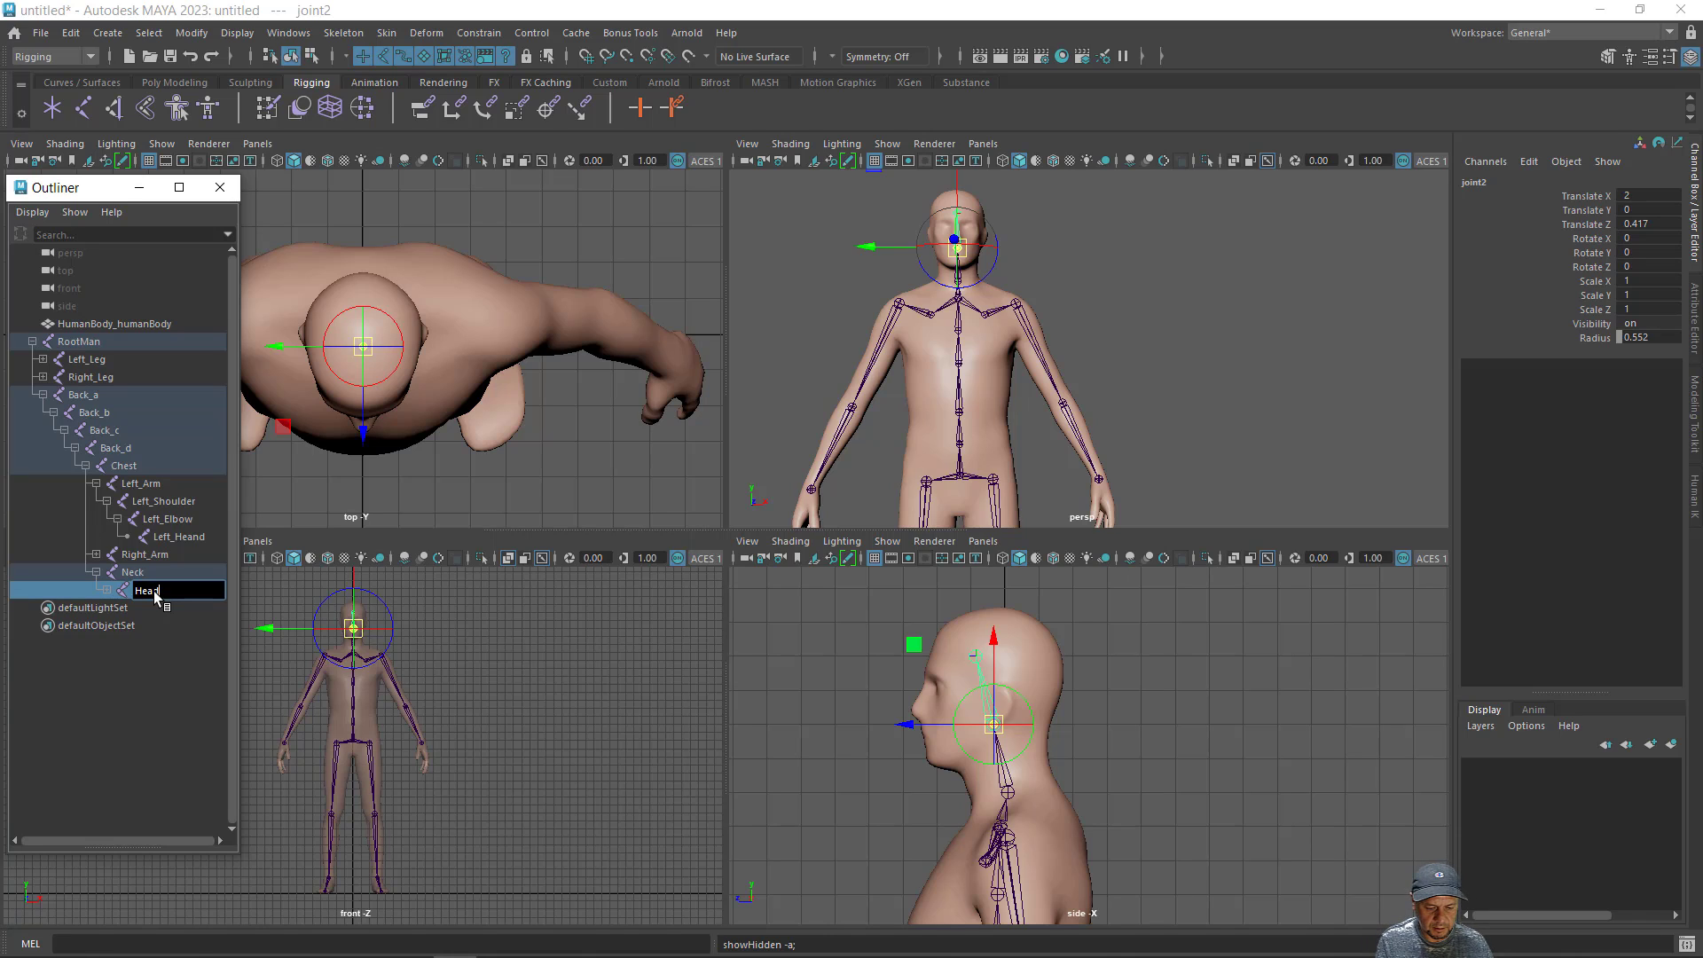
key(Return)
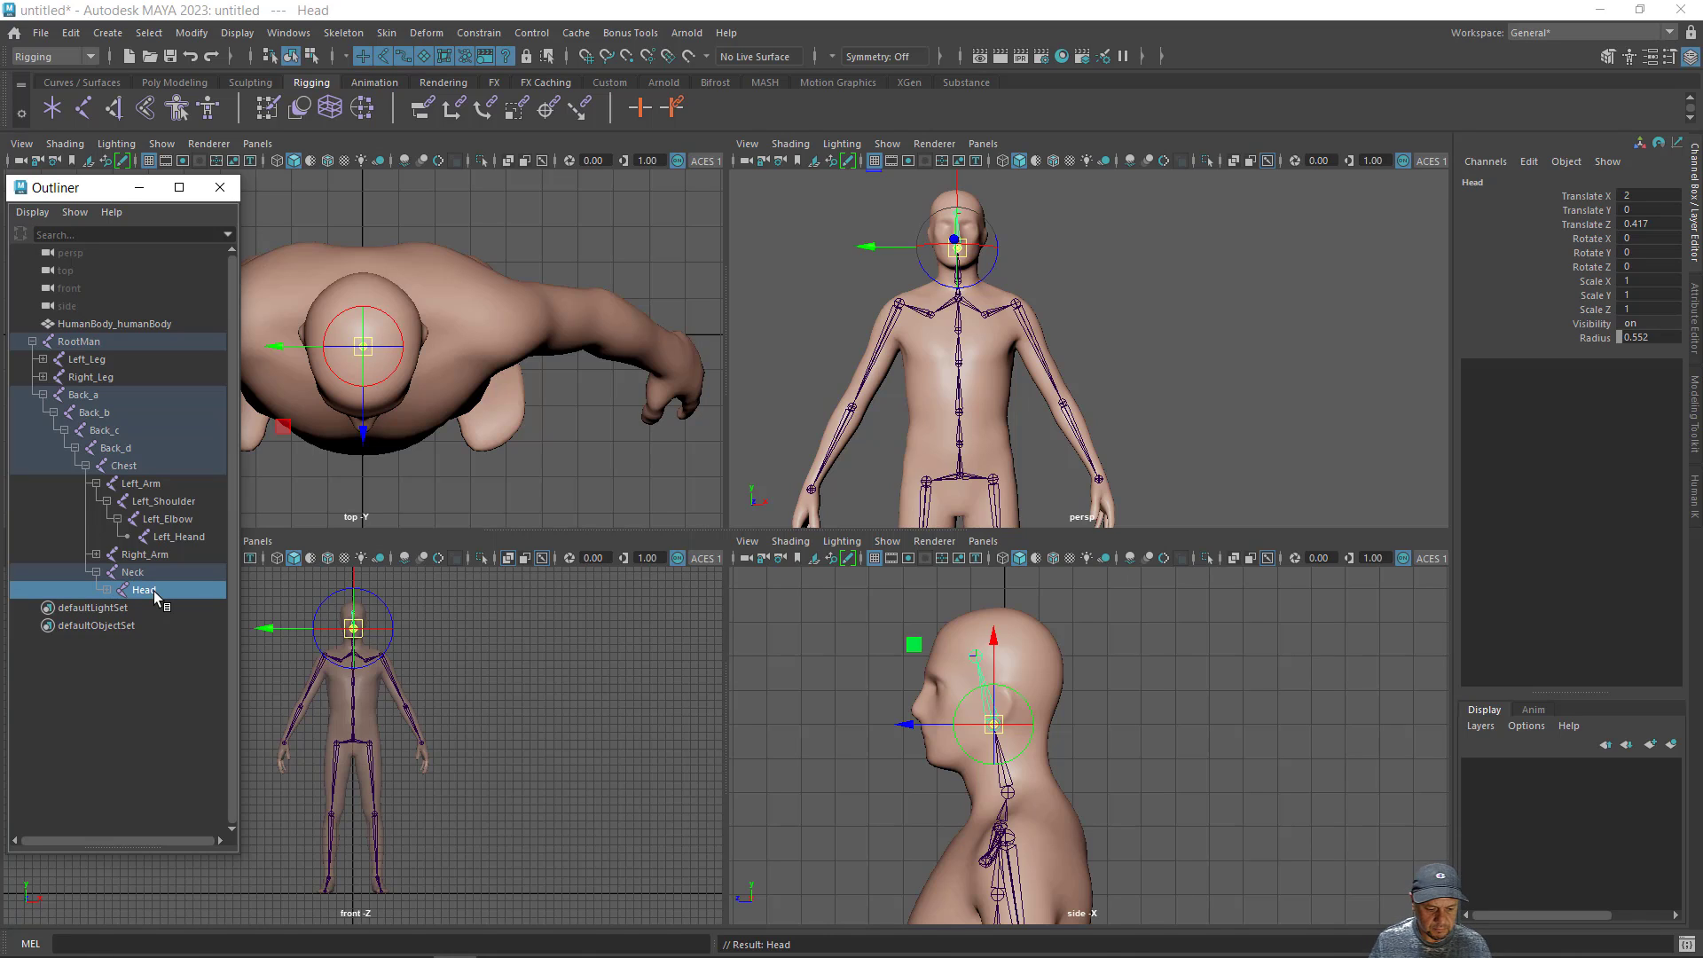
- Rename the end joint under Head to Top_head
key(q)
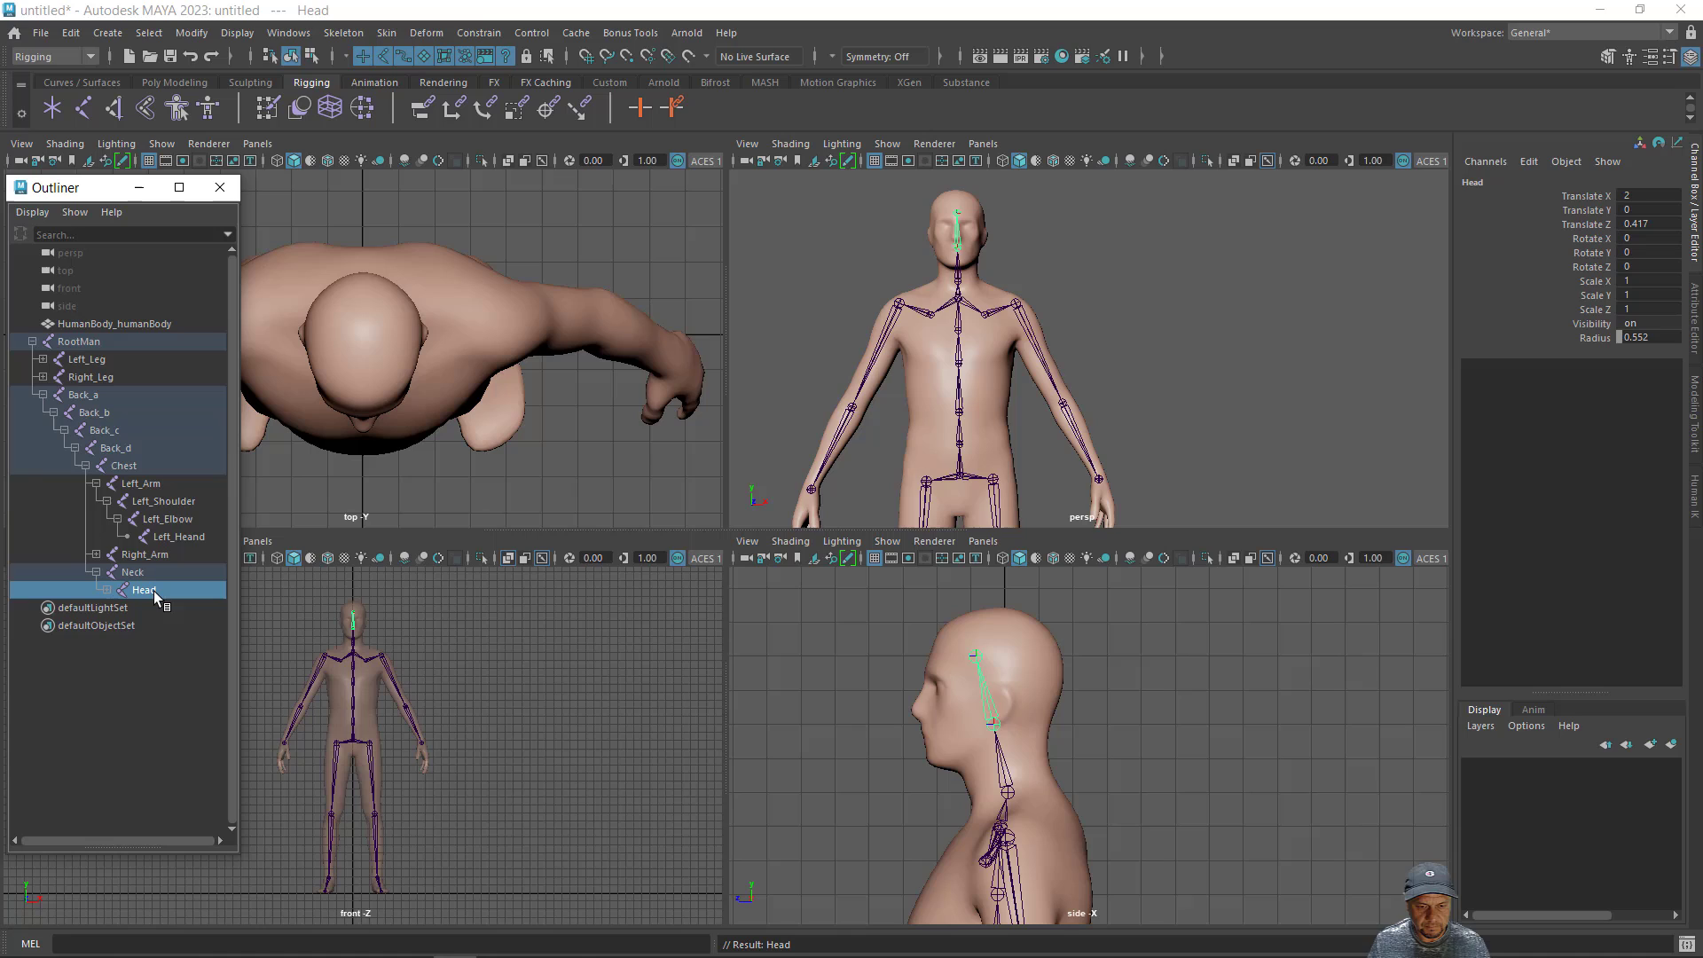
click(107, 590)
double_click(156, 609)
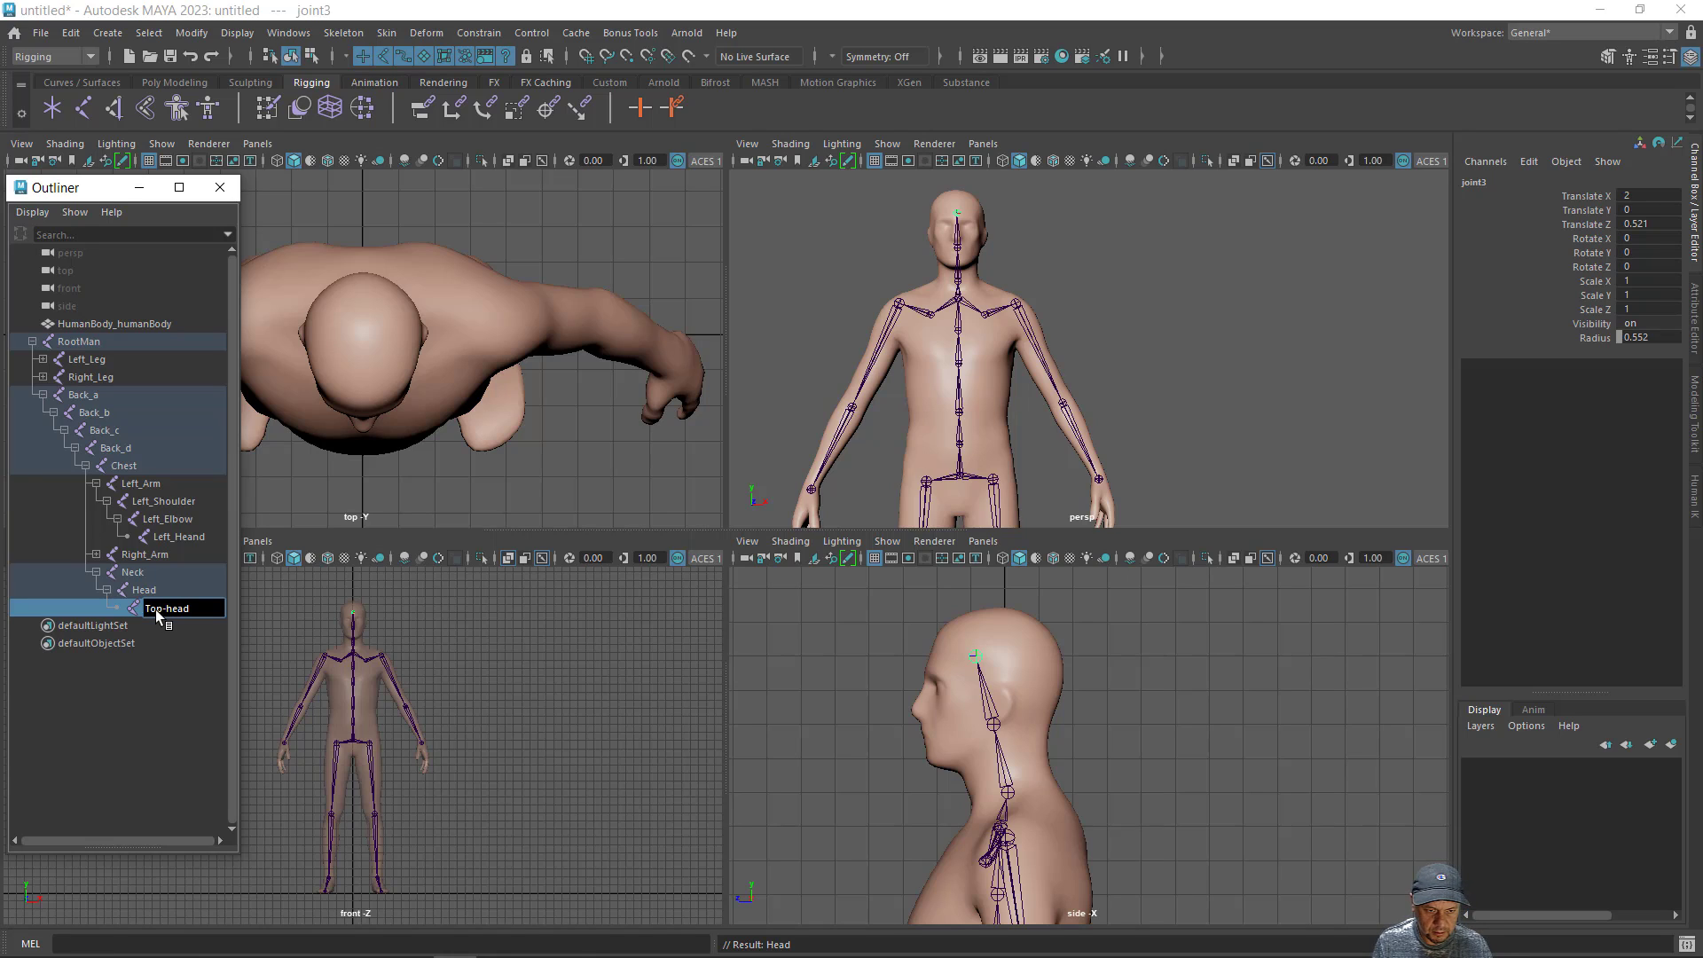
key(Return)
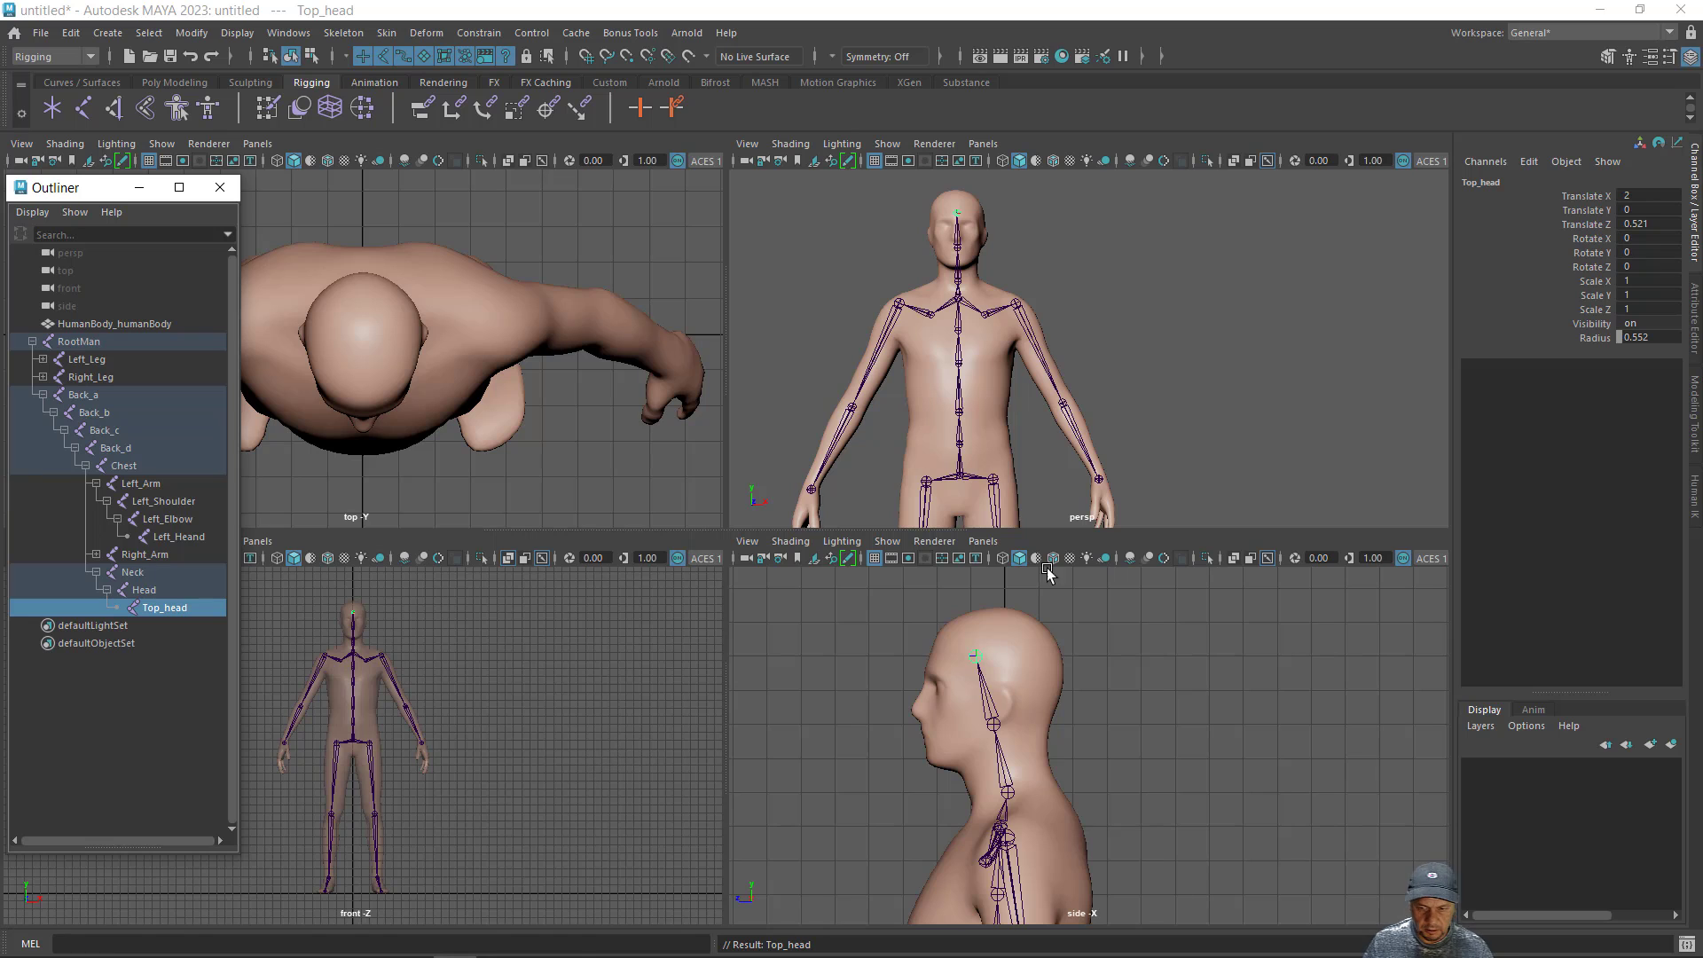
- Examine the whole skeleton's fit inside the body from several sides in an enlarged perspective view
key(space)
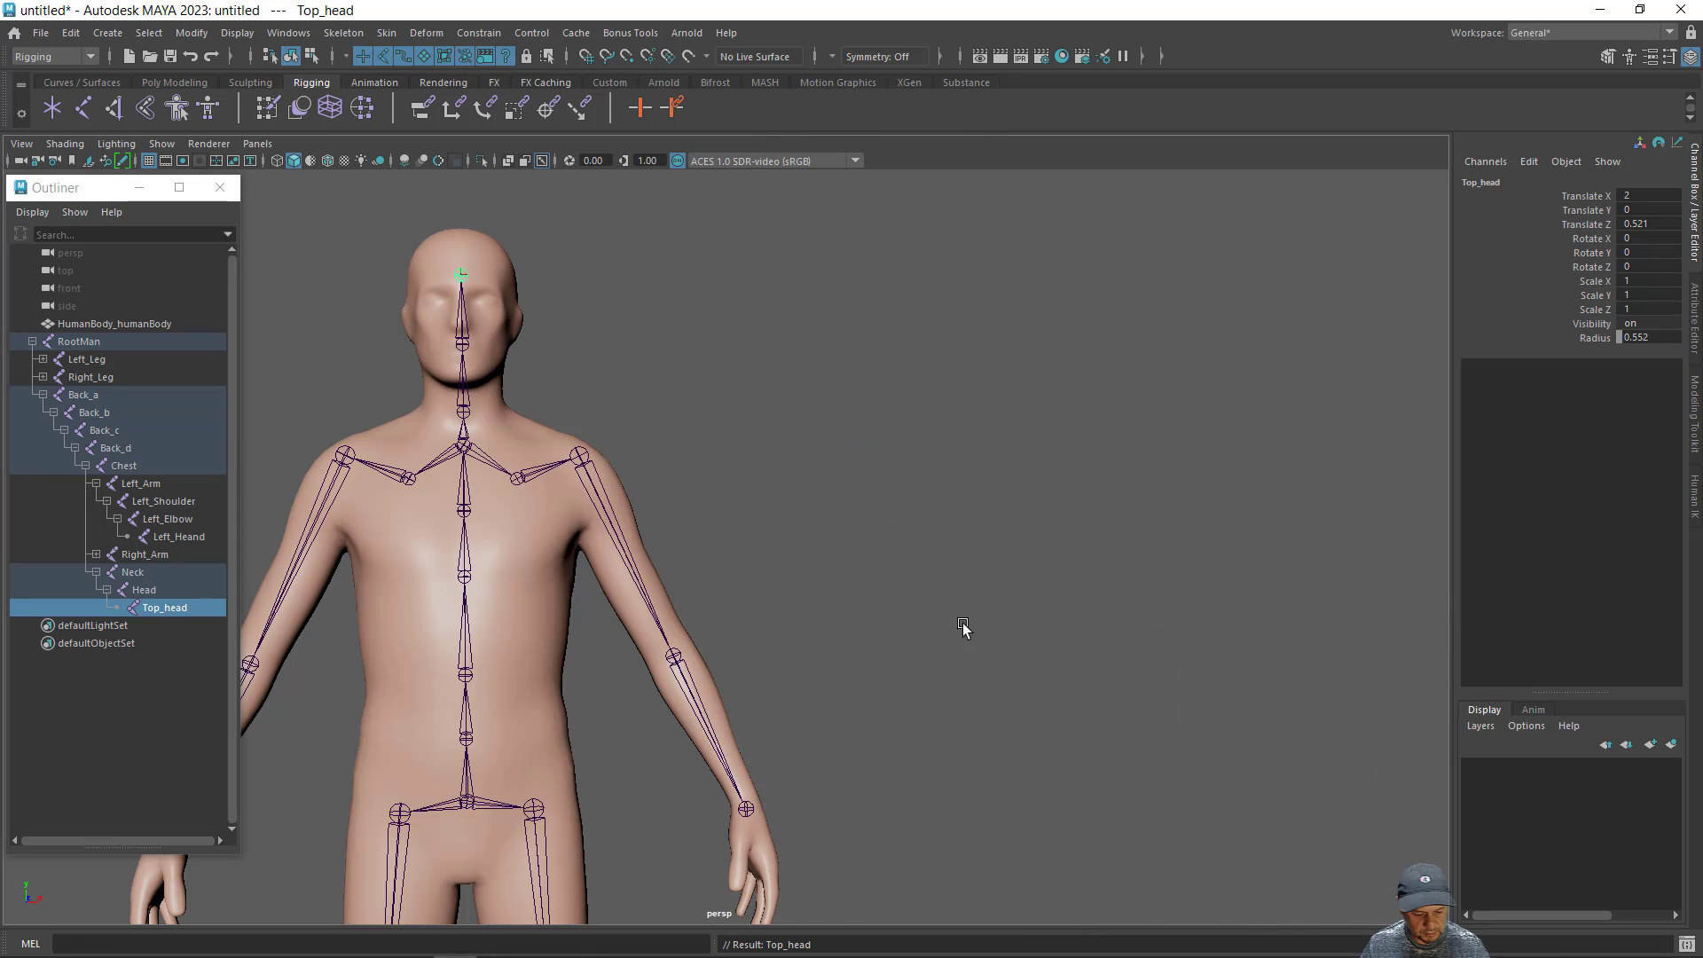
alt+drag(962, 627, 855, 588)
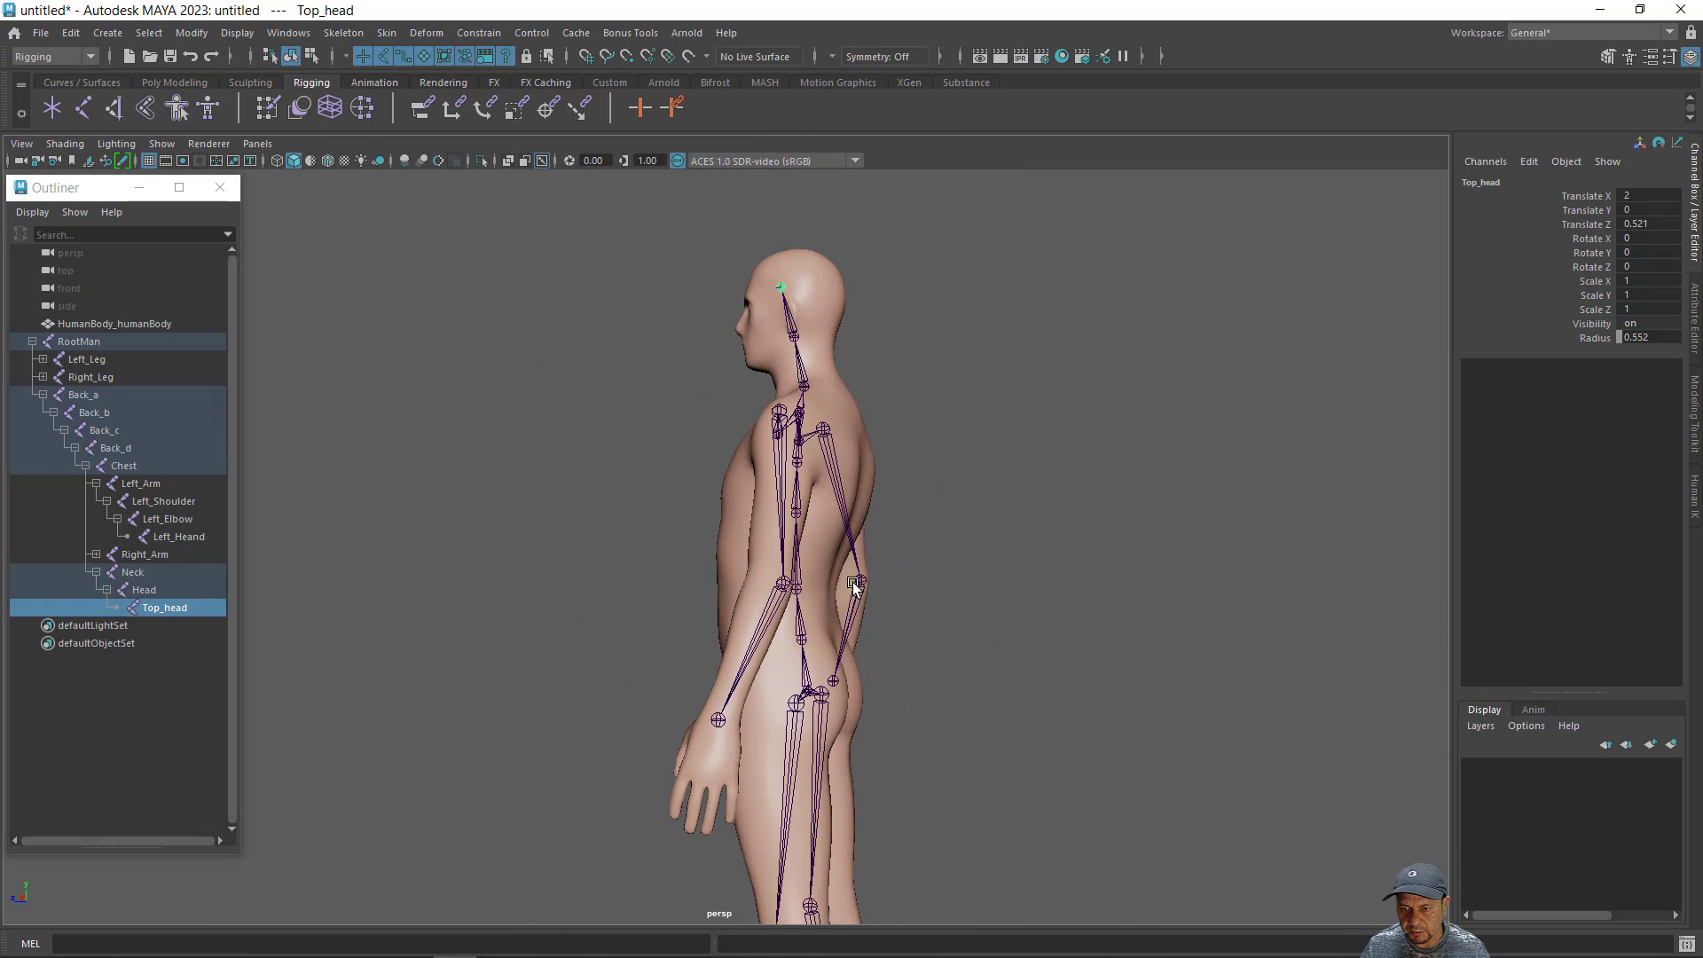
alt+right_drag(937, 631, 779, 550)
alt+middle_drag(777, 532, 793, 428)
alt+drag(794, 427, 876, 554)
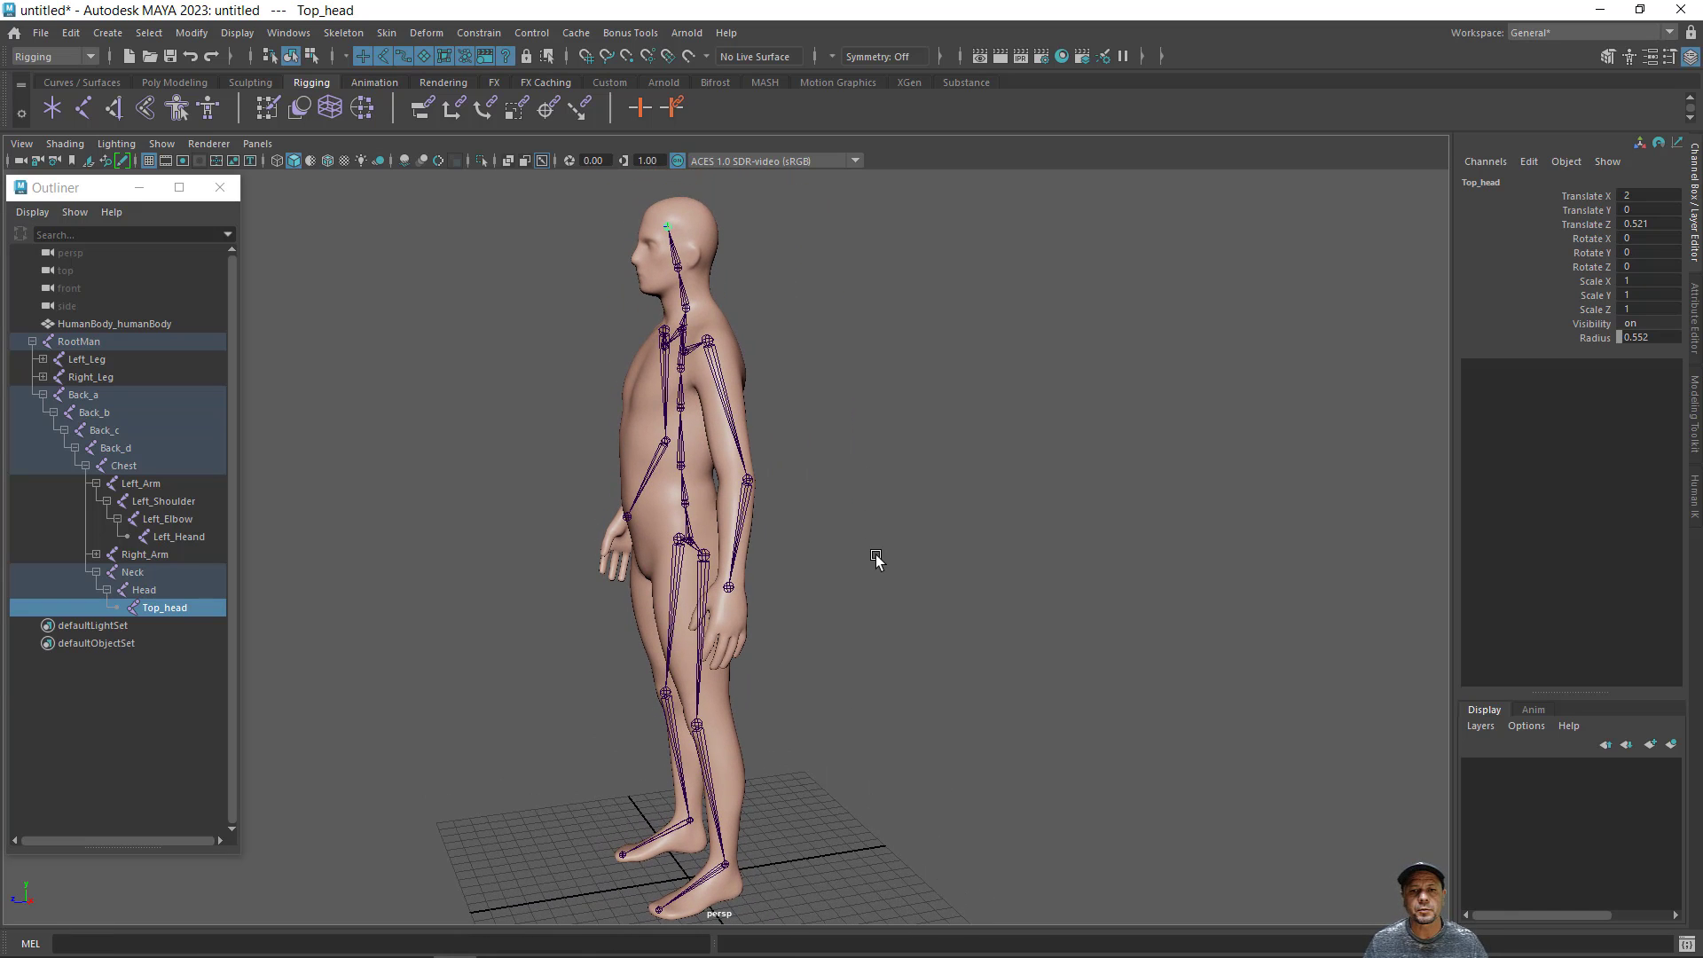